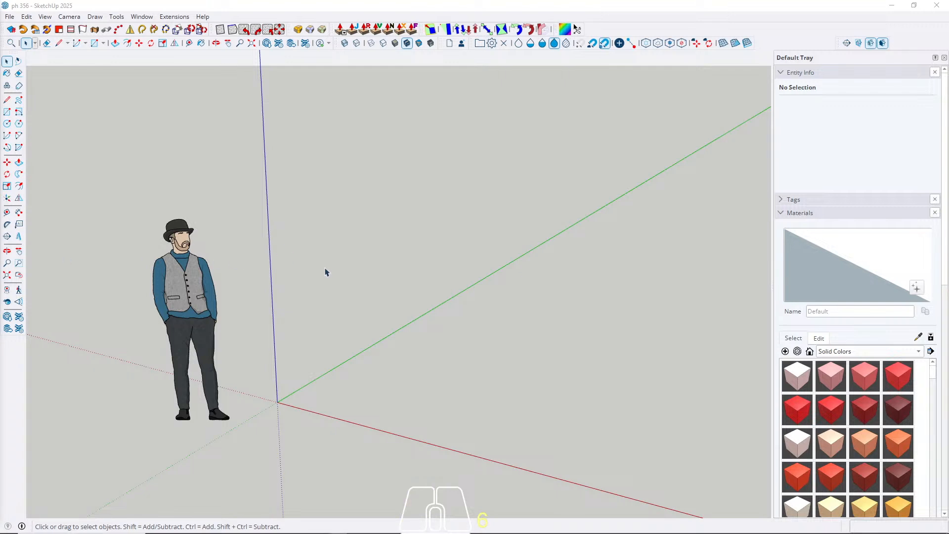
# Step: Place a construction guide parallel to the green axis, 200 cm from it along the positive red direction
pyautogui.scroll(-1, 314, 257)
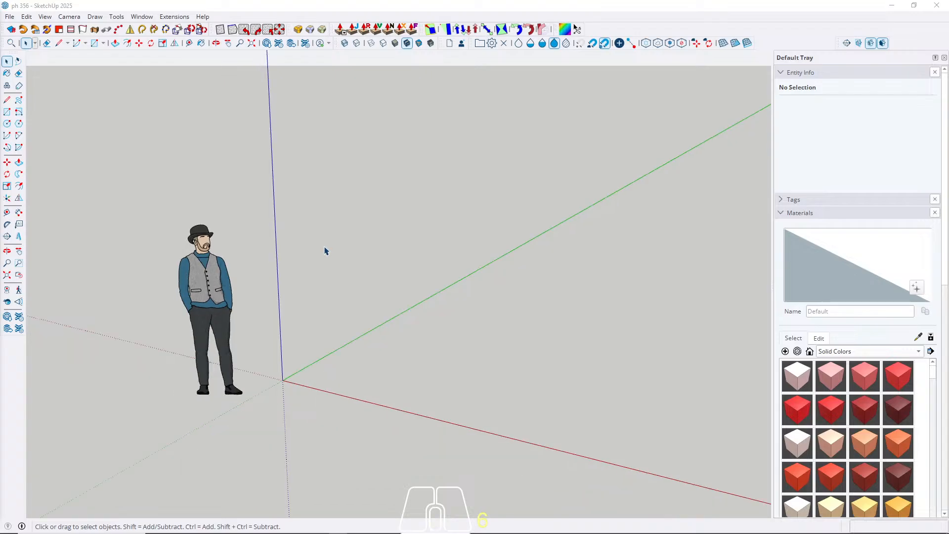
pyautogui.moveTo(326, 240); pyautogui.dragTo(424, 324, button='middle')
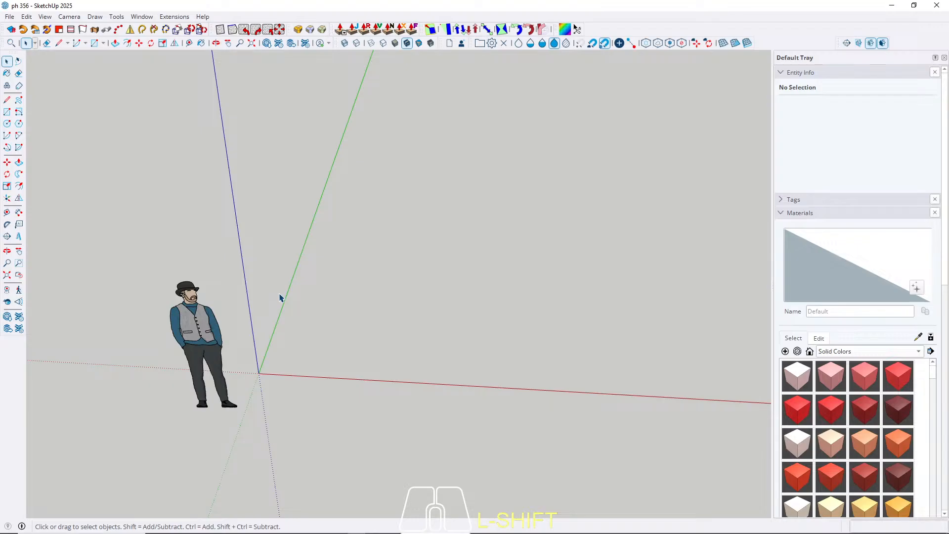
pyautogui.press('t')
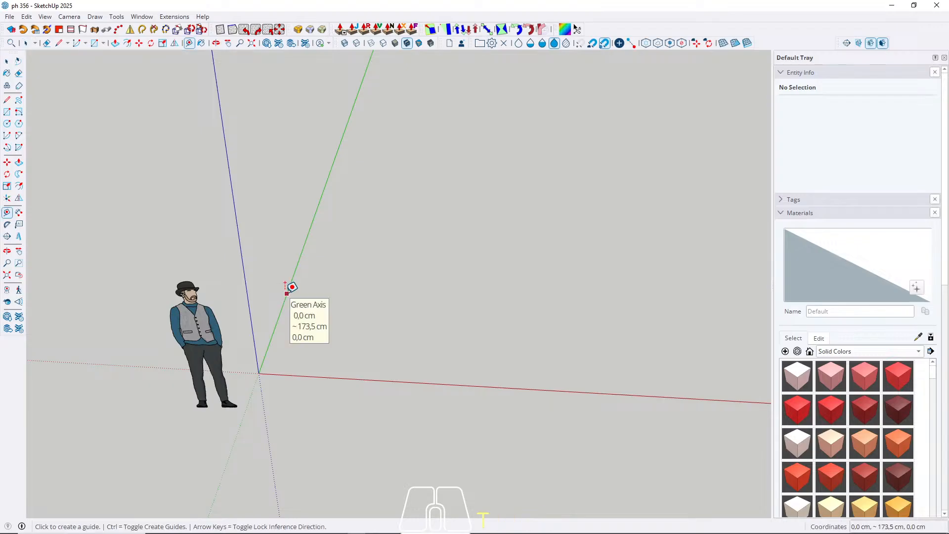
pyautogui.moveTo(291, 271)
pyautogui.mouseDown(button='middle')
pyautogui.moveTo(322, 263)
pyautogui.moveTo(322, 288)
pyautogui.moveTo(289, 280)
pyautogui.mouseUp(button='middle')
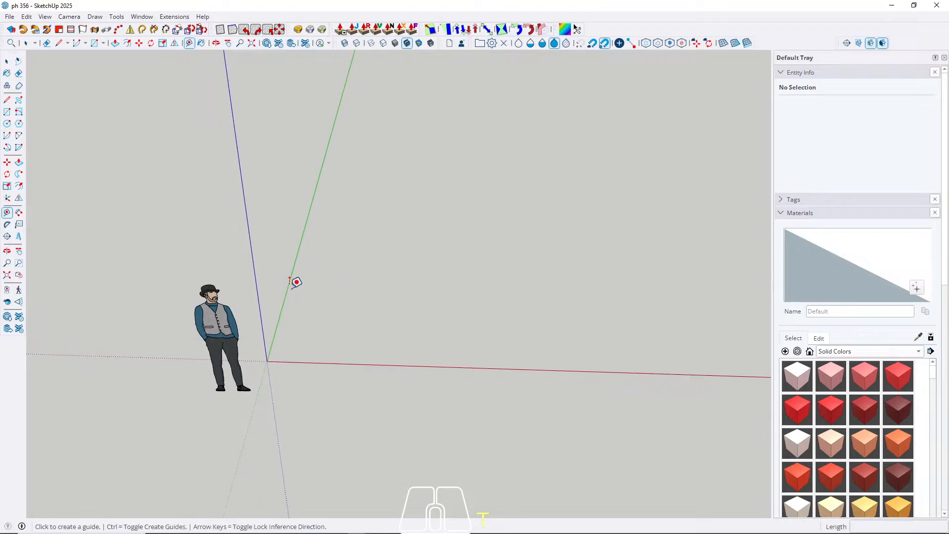
pyautogui.click(289, 282)
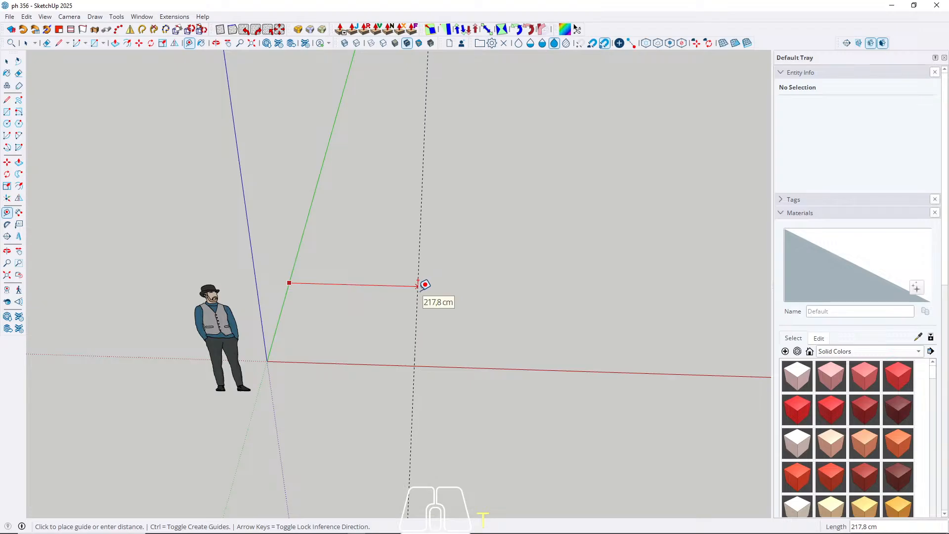
pyautogui.write('200')
pyautogui.press('Return')
pyautogui.scroll(-3, 283, 303)
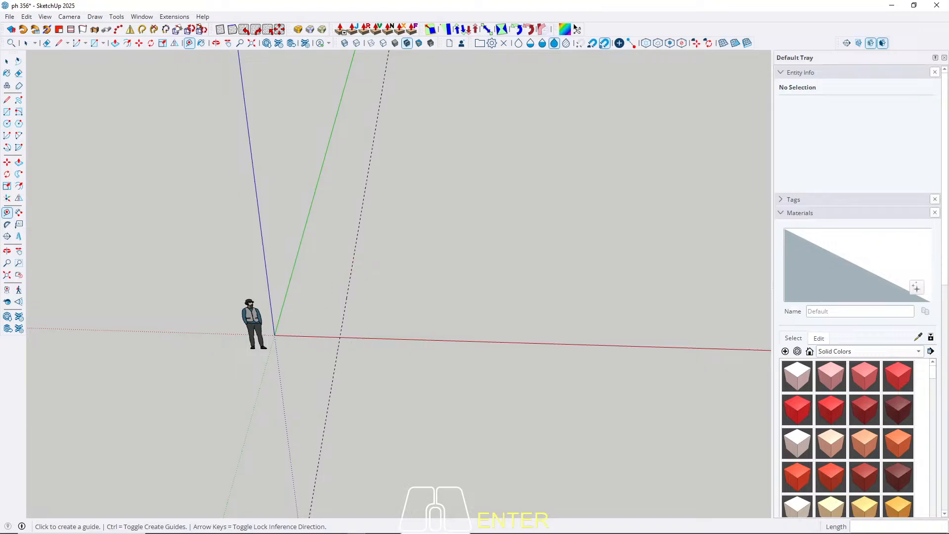
pyautogui.click(302, 336)
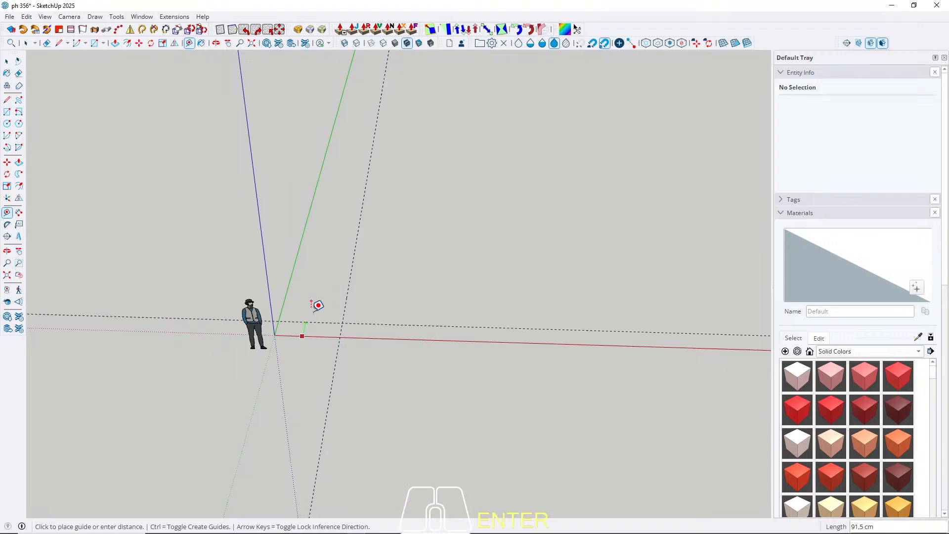
pyautogui.write('3000')
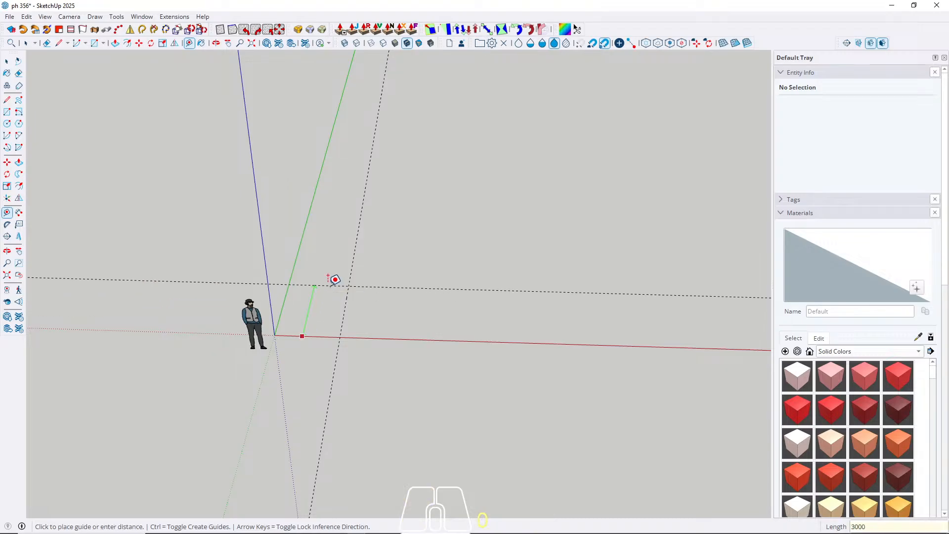
pyautogui.press('Return')
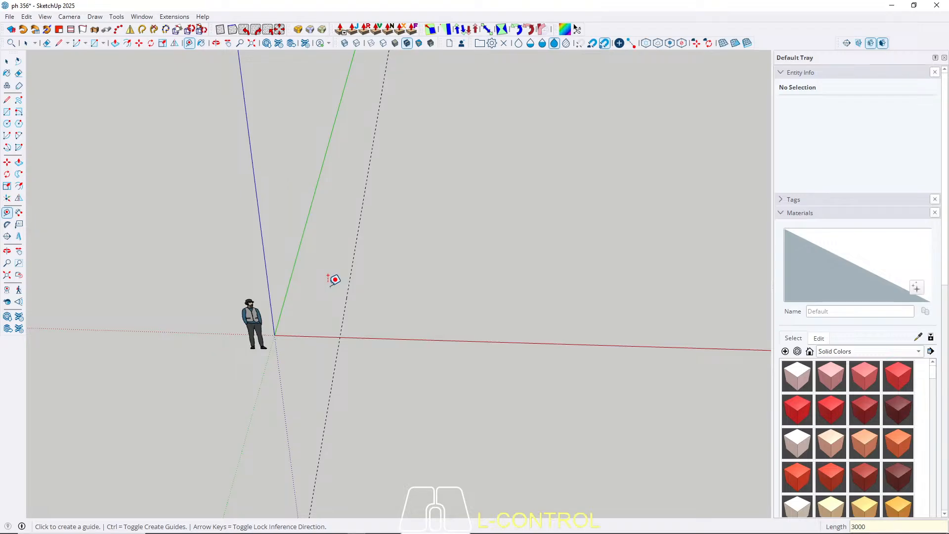
# Step: Place a construction guide parallel to the red axis, 300 cm from it along the positive green direction
pyautogui.click(285, 336)
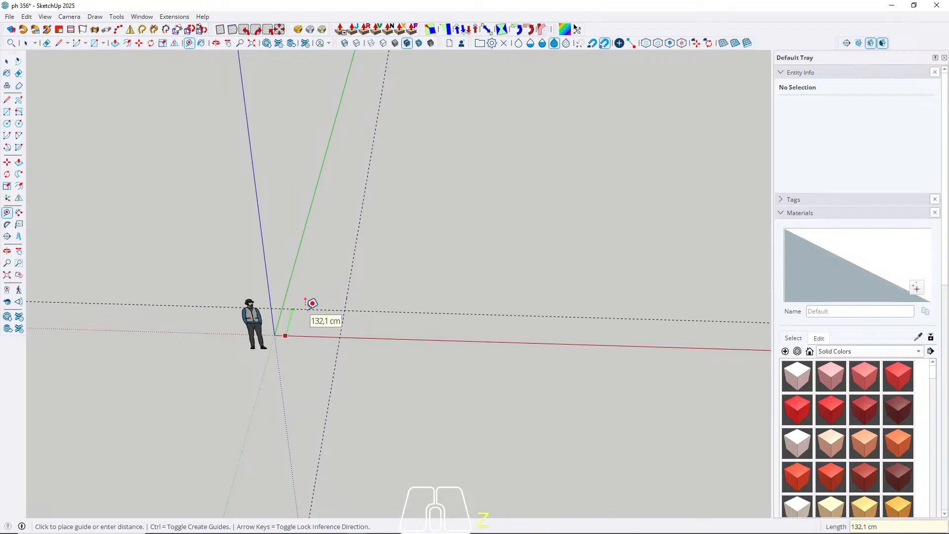
pyautogui.write('300')
pyautogui.press('Return')
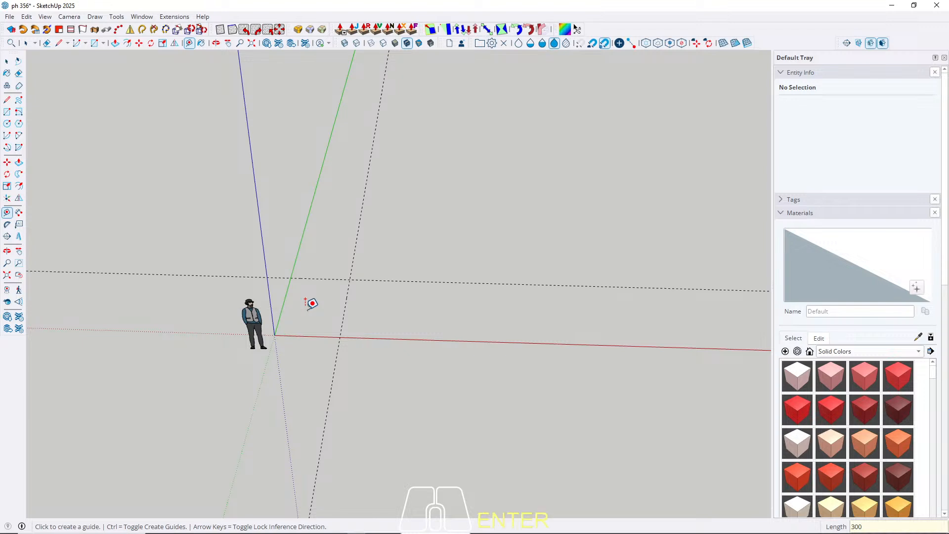
pyautogui.press('space')
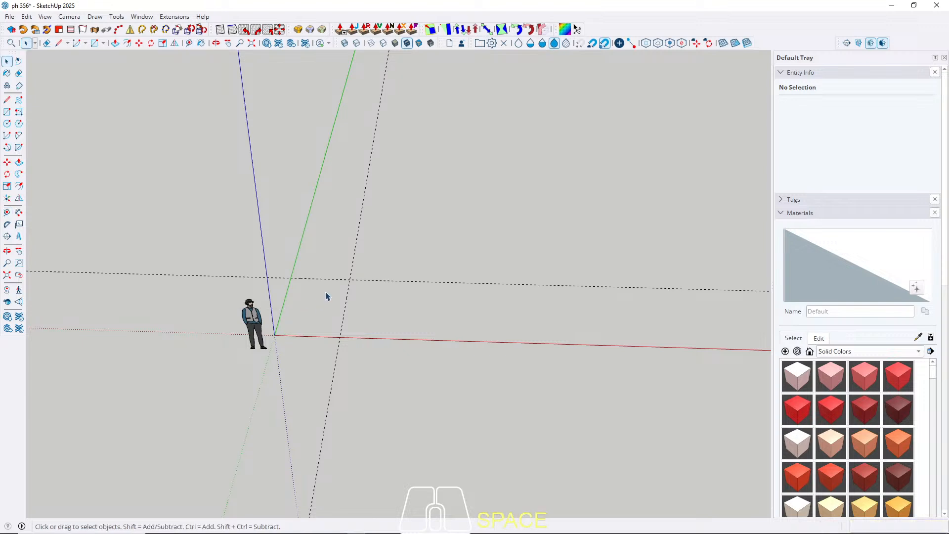
# Step: Draw a ground rectangle from the origin to the intersection of the 200 cm and 300 cm guides
pyautogui.scroll(3, 326, 297)
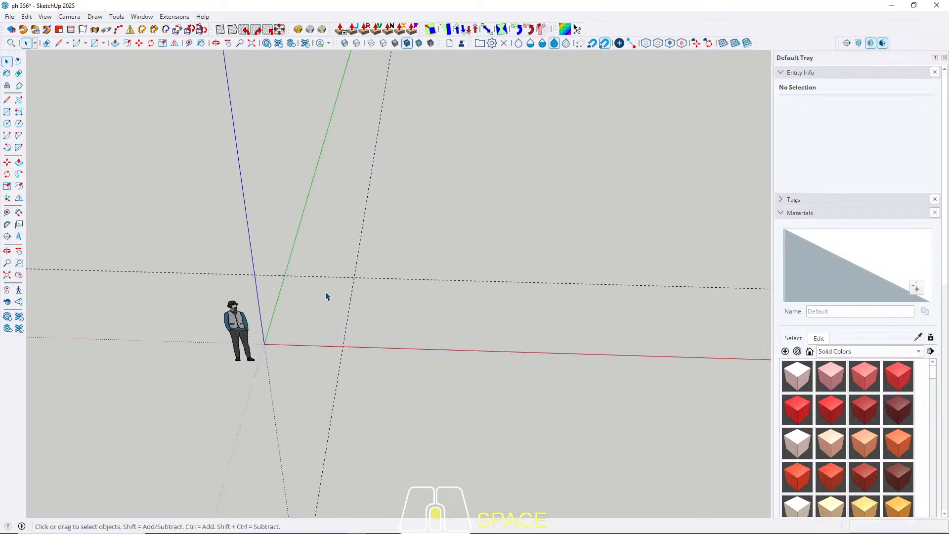
pyautogui.press('r')
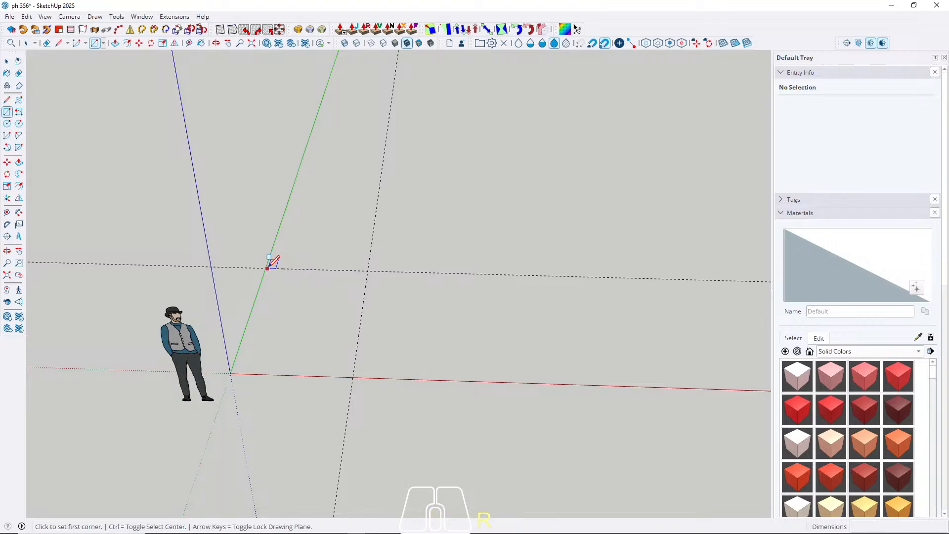
pyautogui.click(230, 372)
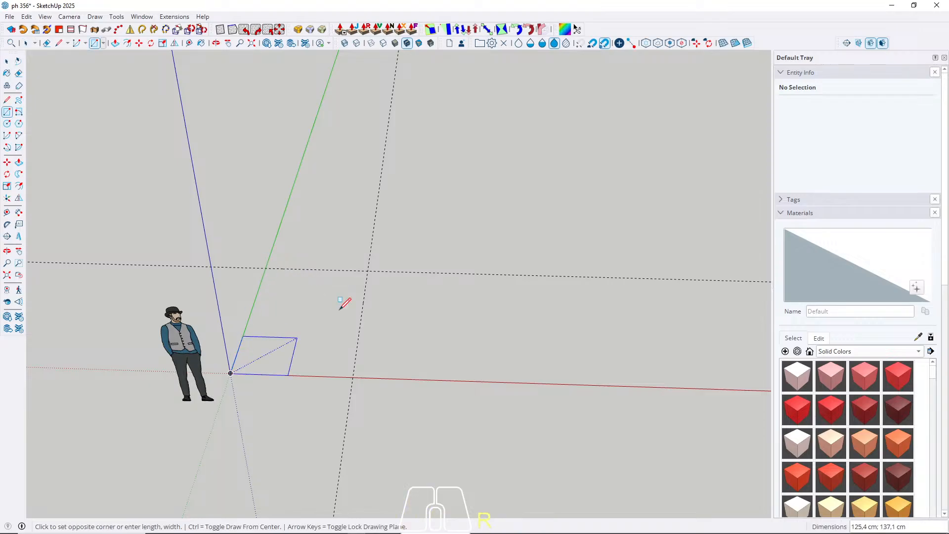
pyautogui.click(367, 271)
pyautogui.press('space')
# Step: Extrude the rectangle upward 300 cm with Push/Pull to form a box
pyautogui.moveTo(383, 392)
pyautogui.mouseDown(button='middle')
pyautogui.moveTo(387, 246)
pyautogui.moveTo(373, 298)
pyautogui.moveTo(378, 287)
pyautogui.moveTo(329, 354)
pyautogui.mouseUp(button='middle')
pyautogui.press('p')
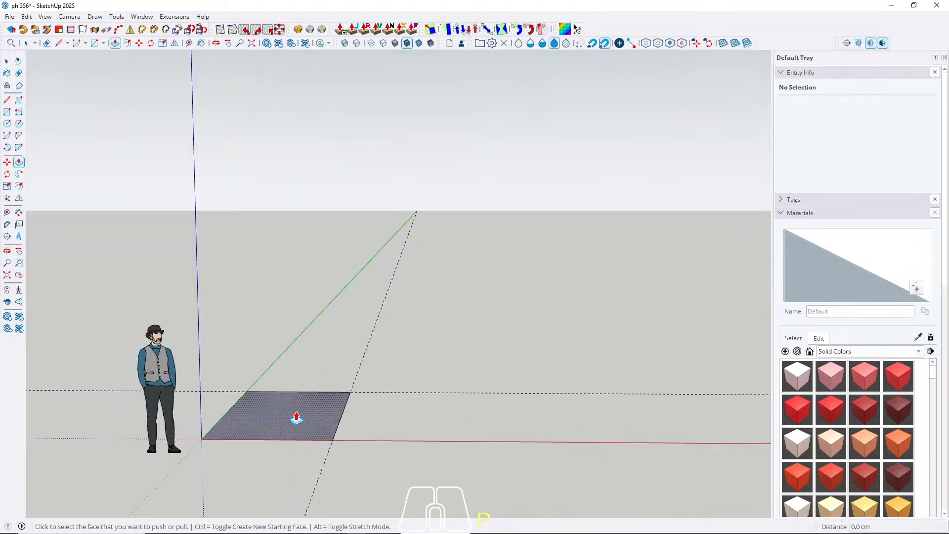
pyautogui.click(297, 413)
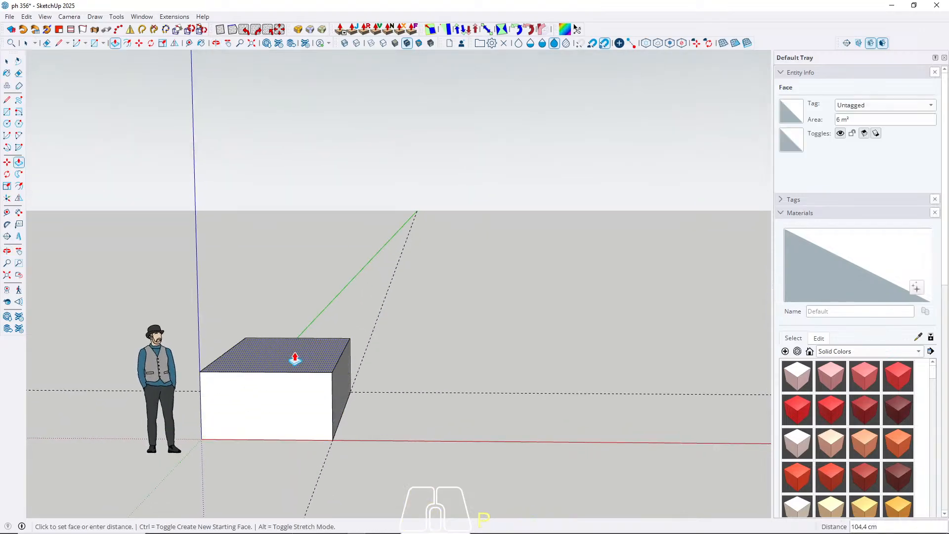
pyautogui.write('300')
pyautogui.press('Return')
pyautogui.press('space')
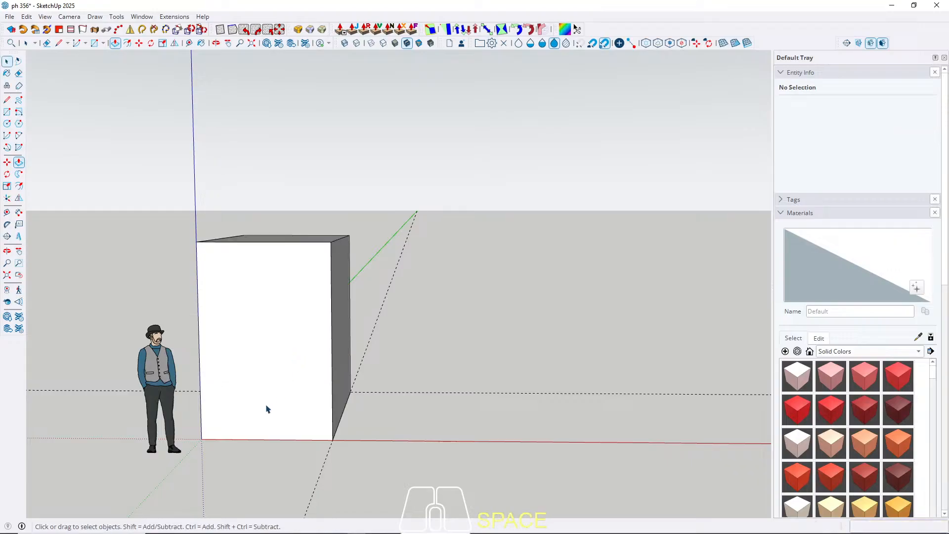
# Step: Select all the connected geometry of the box and make it a group
pyautogui.moveTo(265, 409); pyautogui.dragTo(139, 388, button='middle')
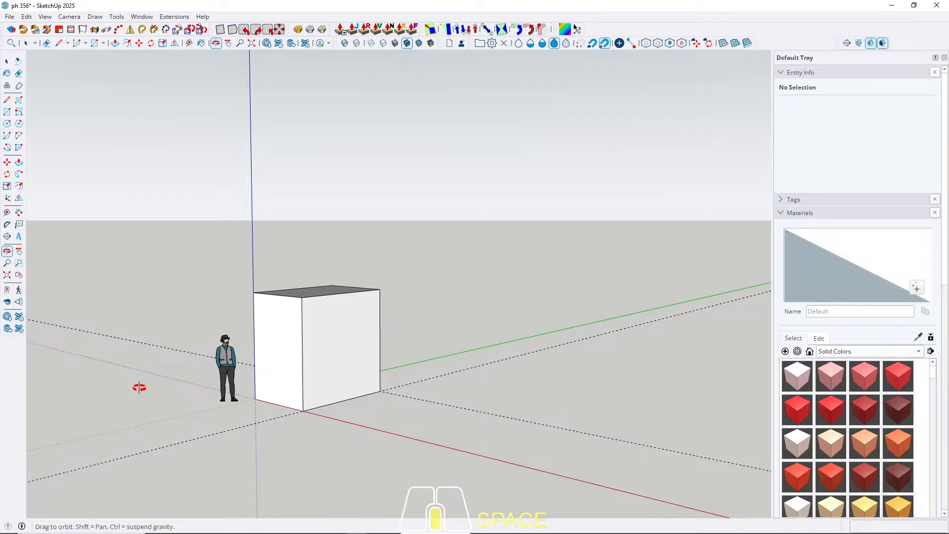
pyautogui.tripleClick(337, 361)
pyautogui.rightClick(326, 336)
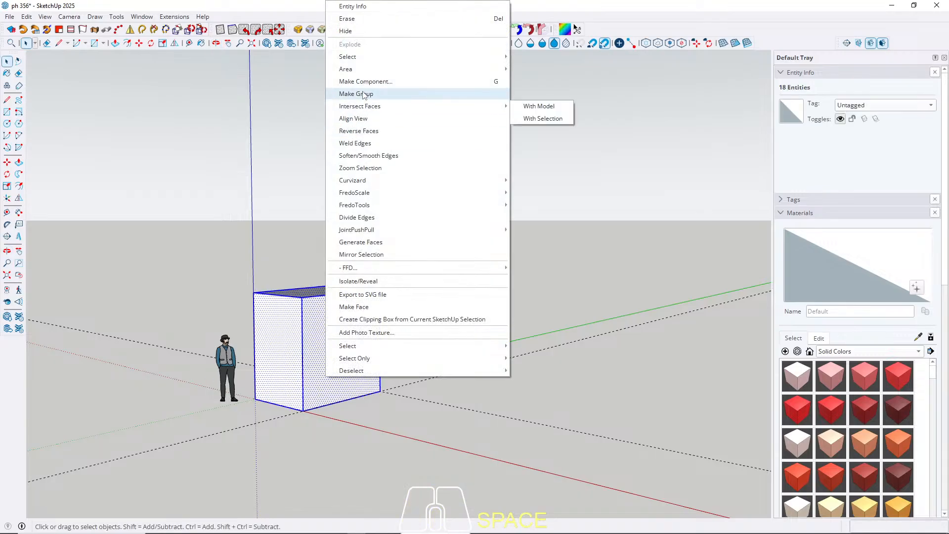
pyautogui.click(355, 93)
# Step: Place a guide 350 cm beyond the box's 200 cm guide along the positive red direction
pyautogui.moveTo(303, 312); pyautogui.dragTo(521, 332, button='middle')
pyautogui.moveTo(344, 264); pyautogui.dragTo(338, 285, button='middle')
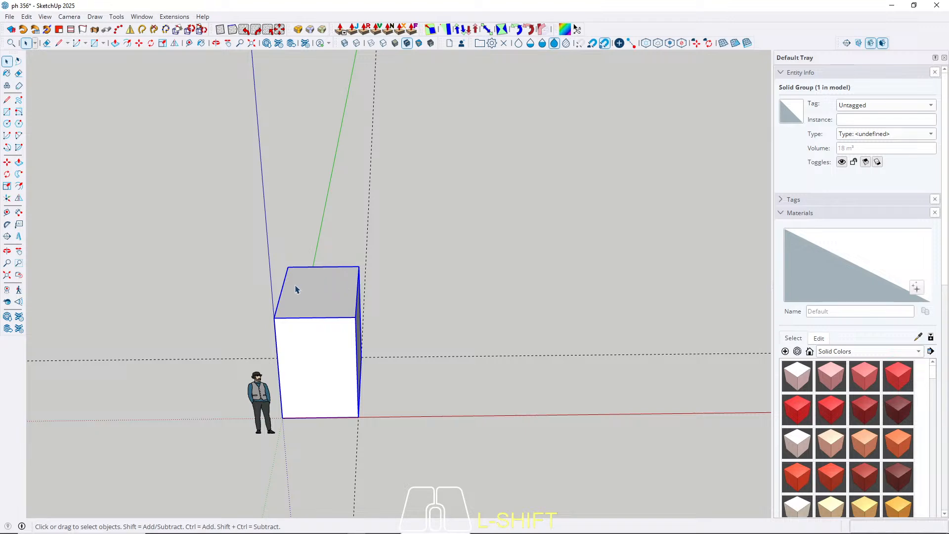
pyautogui.moveTo(456, 275); pyautogui.dragTo(100, 364, button='middle')
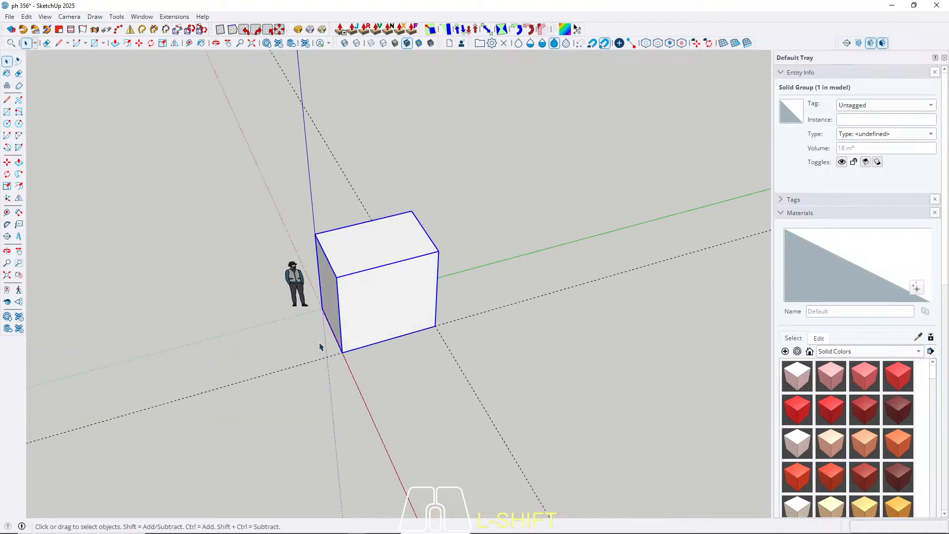
pyautogui.moveTo(324, 350); pyautogui.dragTo(267, 330, button='middle')
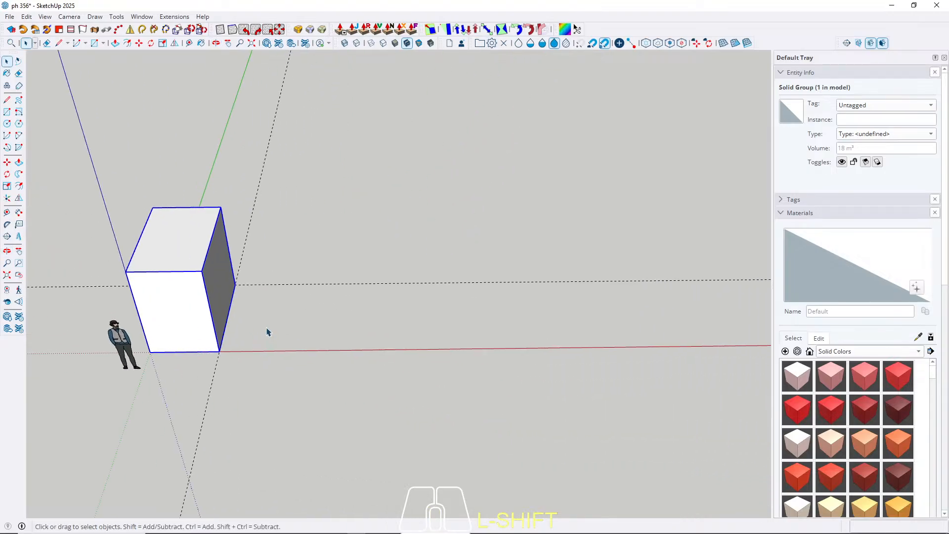
pyautogui.press('t')
pyautogui.click(216, 365)
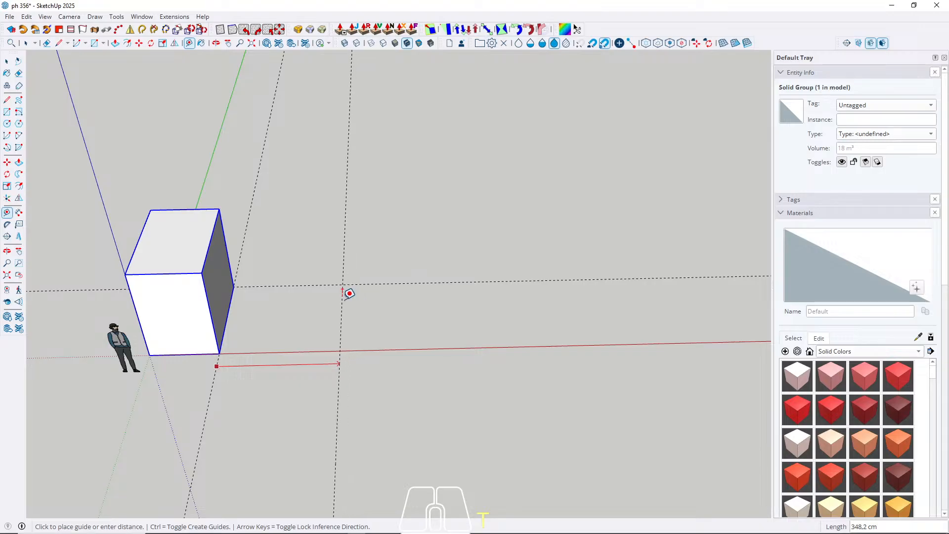
pyautogui.write('350')
pyautogui.press('Return')
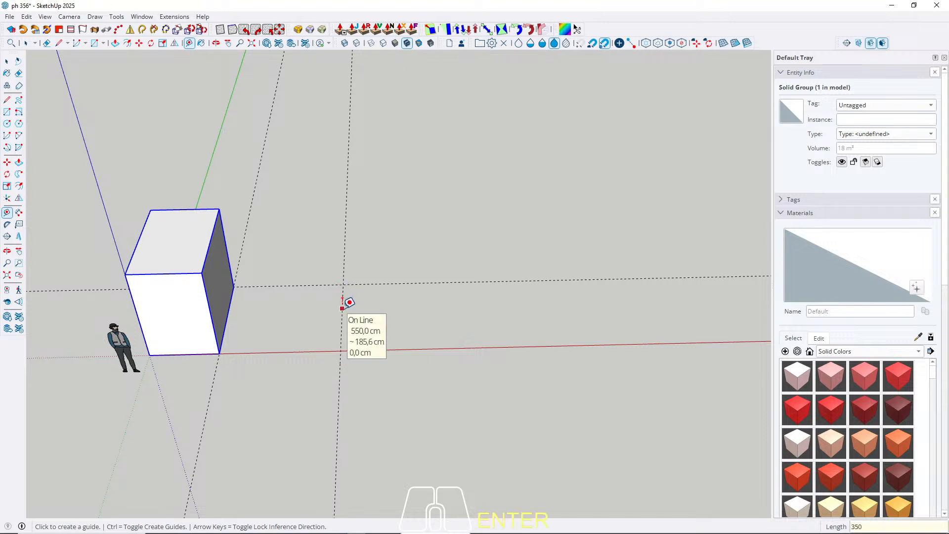
# Step: Place another guide 400 cm beyond the 350 cm offset guide, further along the positive red direction
pyautogui.click(342, 307)
pyautogui.scroll(-2, 345, 303)
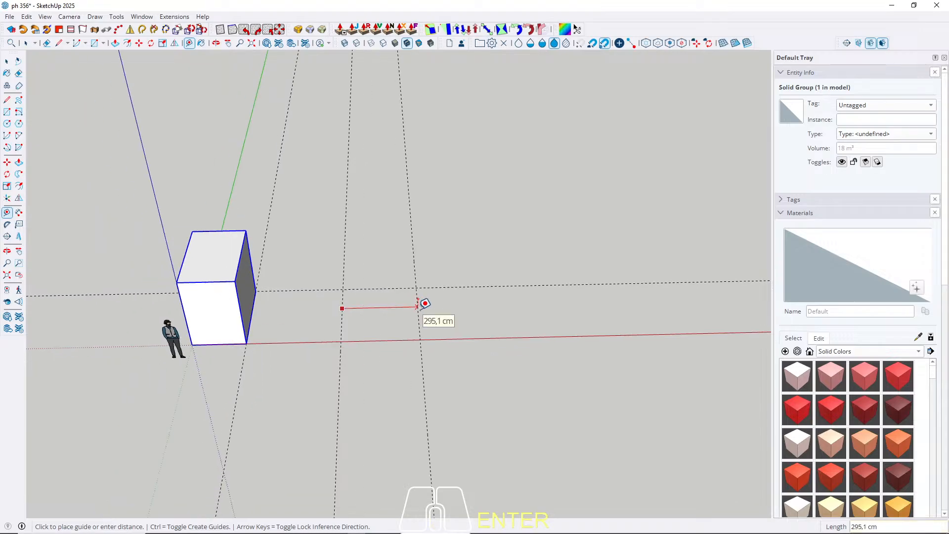
pyautogui.write('400')
pyautogui.press('Return')
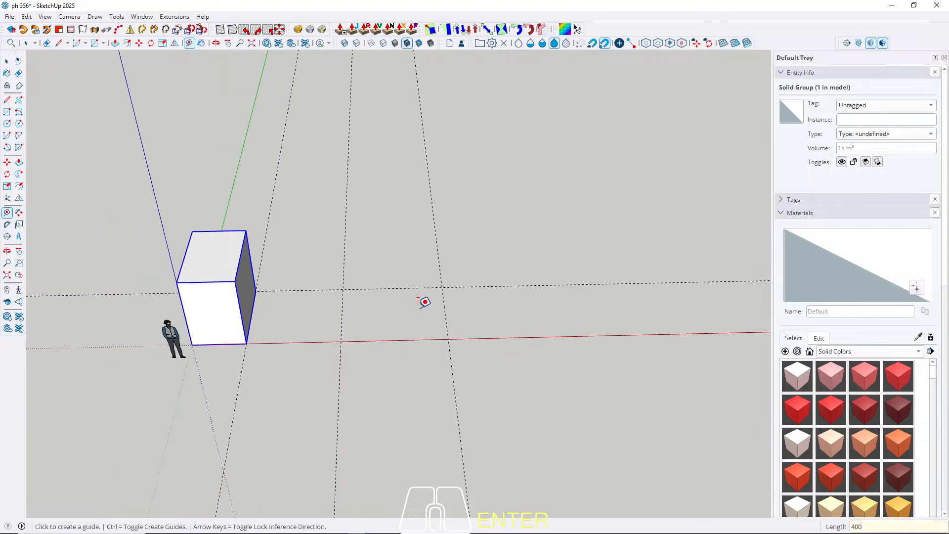
pyautogui.press('space')
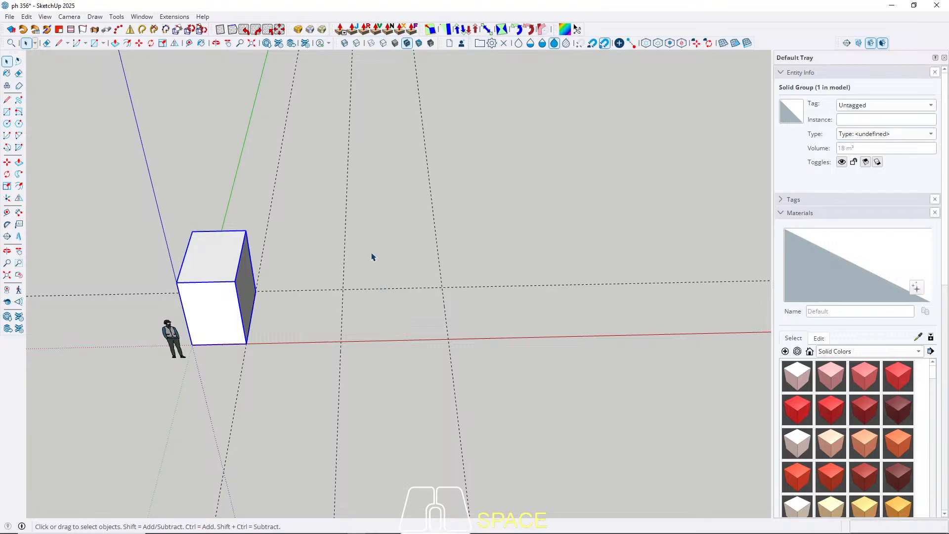
# Step: Place a guide 500 cm behind the box's rear guide, parallel to the red axis, along the positive green direction
pyautogui.moveTo(372, 257); pyautogui.dragTo(364, 386, button='middle')
pyautogui.scroll(3, 304, 309)
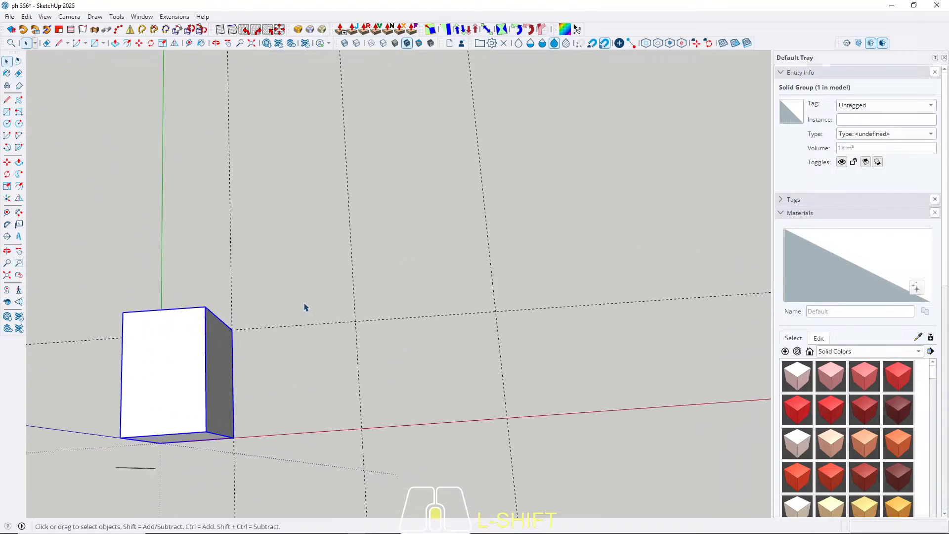
pyautogui.scroll(1, 301, 297)
pyautogui.press('t')
pyautogui.scroll(3, 295, 288)
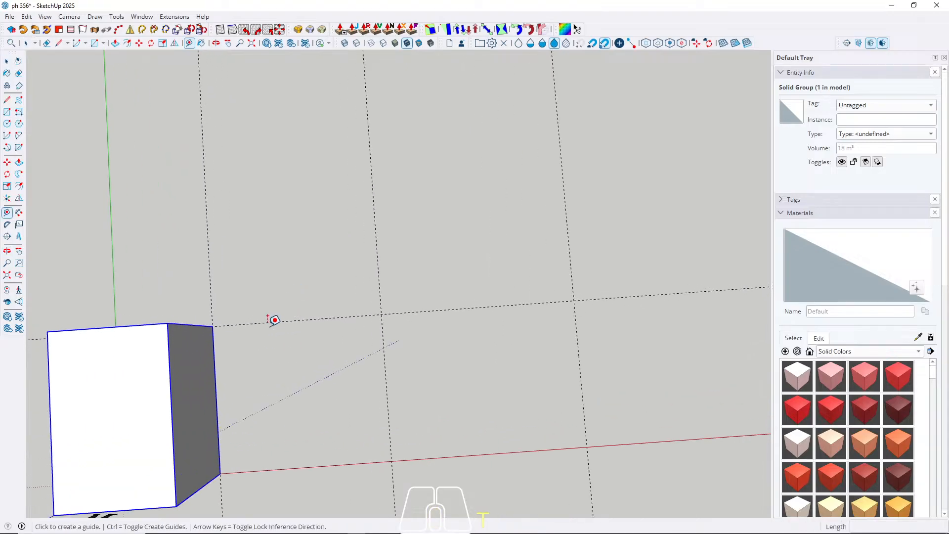
pyautogui.click(267, 322)
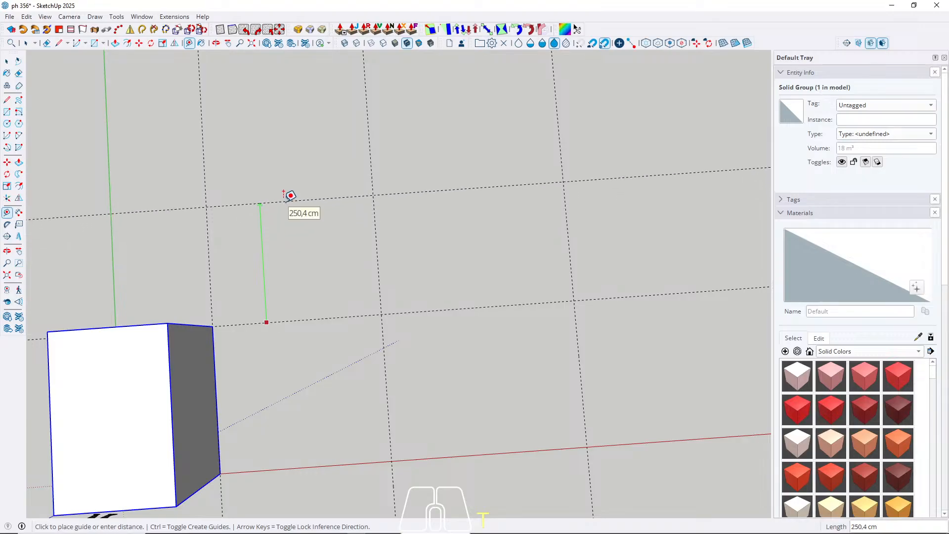
pyautogui.write('500')
pyautogui.press('Return')
pyautogui.press('space')
# Step: Draw a ground rectangle from the box's rear outer corner to the intersection of the farthest red-direction guide and the 500 cm rear guide
pyautogui.scroll(-2, 280, 236)
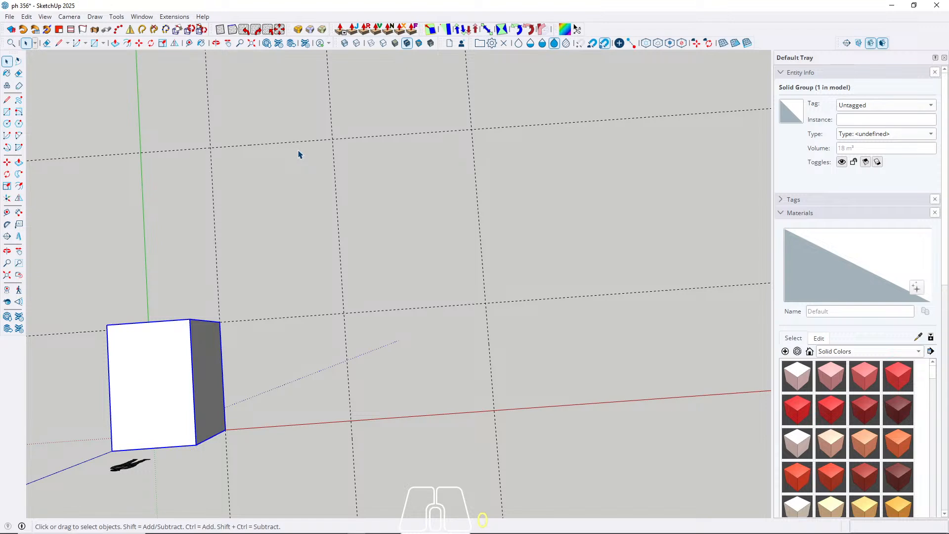
pyautogui.moveTo(294, 163); pyautogui.dragTo(292, 210, button='middle')
pyautogui.press('r')
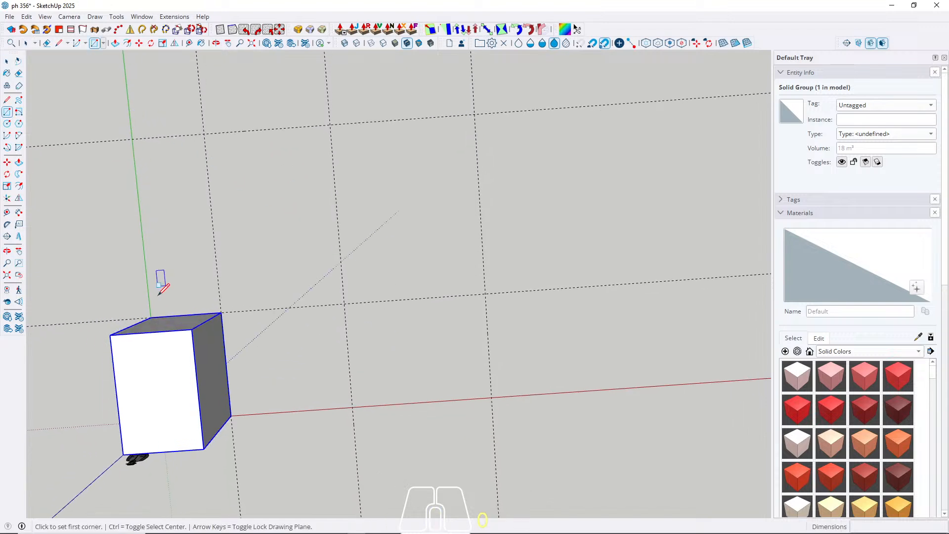
pyautogui.click(151, 318)
pyautogui.press('space')
pyautogui.scroll(1, 185, 298)
pyautogui.press('r')
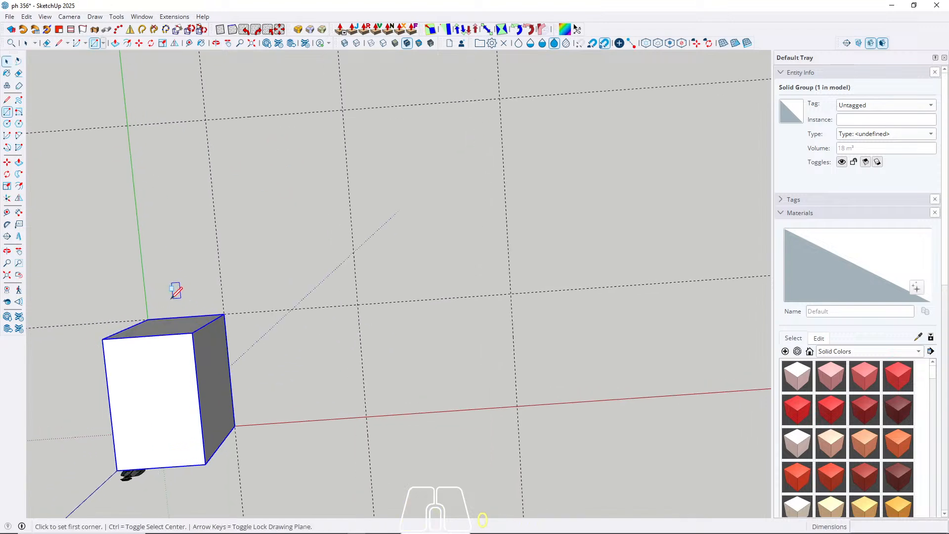
pyautogui.click(148, 319)
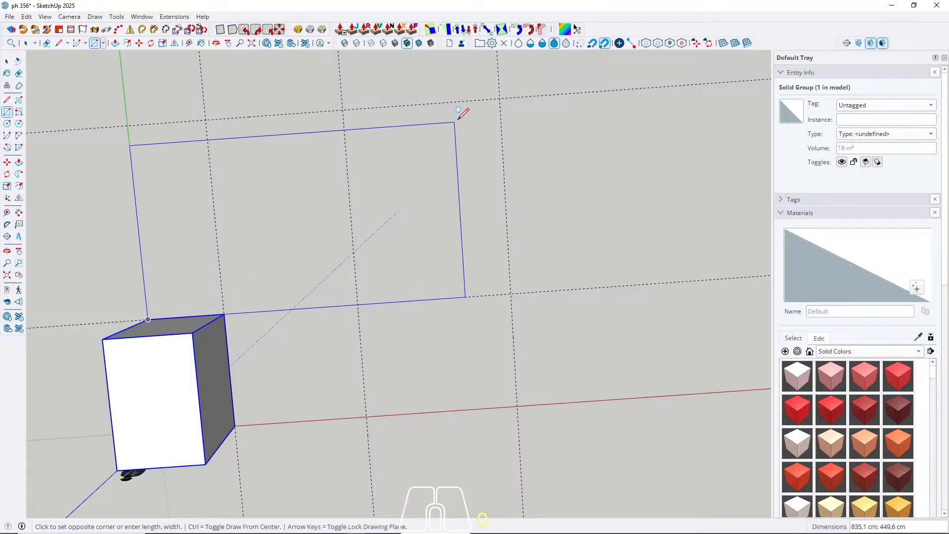
pyautogui.click(500, 99)
pyautogui.press('space')
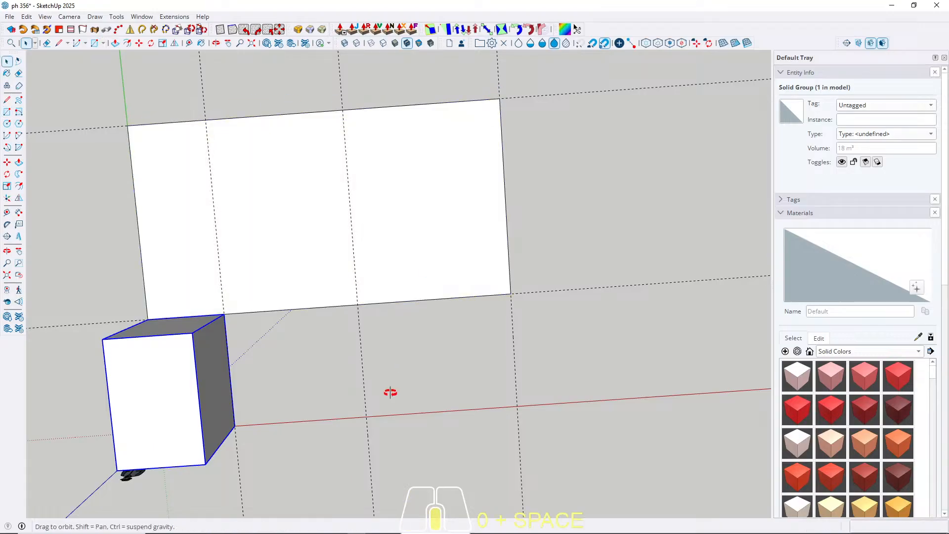
# Step: Push/Pull the large rear rectangle up to the same height as the small box
pyautogui.moveTo(390, 392); pyautogui.dragTo(363, 302, button='middle')
pyautogui.press('p')
pyautogui.click(260, 309)
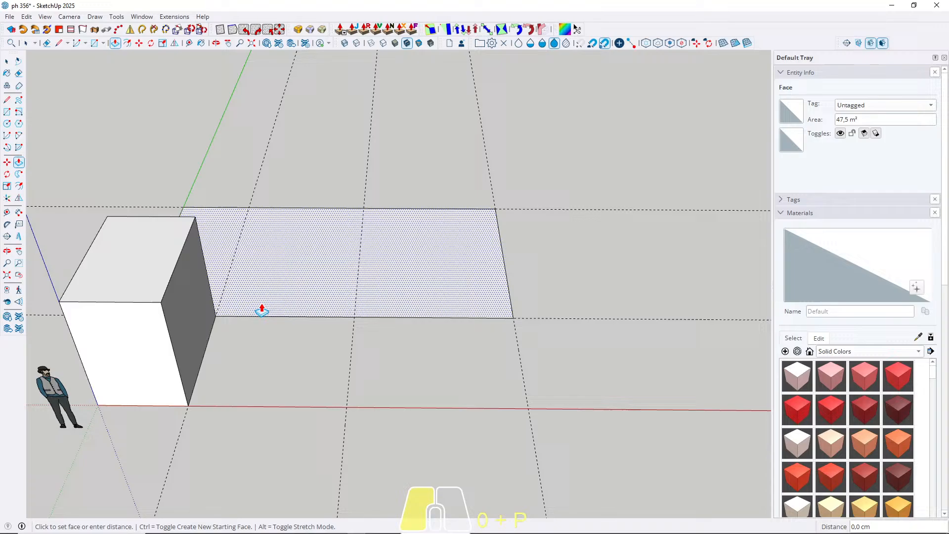
pyautogui.click(144, 264)
pyautogui.press('space')
pyautogui.moveTo(158, 275)
pyautogui.mouseDown(button='middle')
pyautogui.moveTo(188, 193)
pyautogui.moveTo(165, 272)
pyautogui.mouseUp(button='middle')
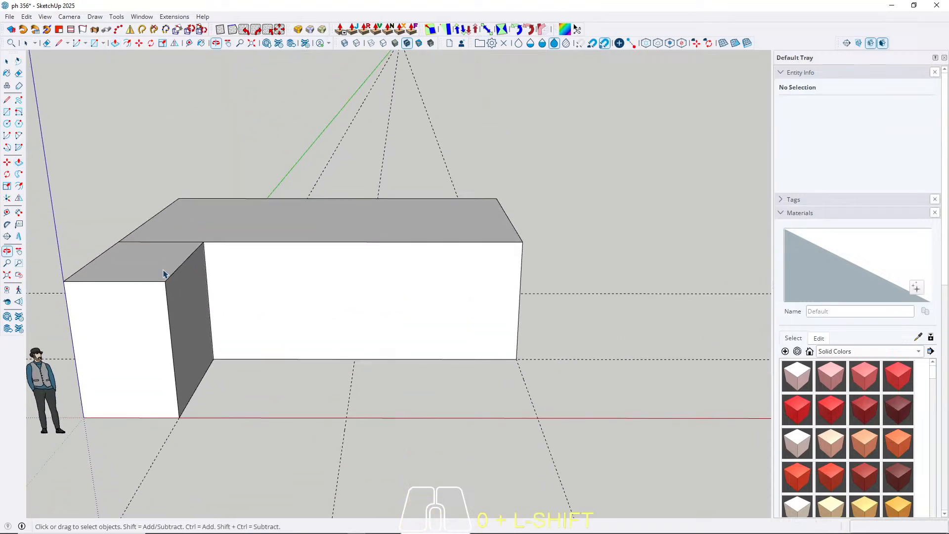
# Step: Select all the connected geometry of the large rear block and make it a group
pyautogui.click(120, 302)
pyautogui.tripleClick(308, 288)
pyautogui.rightClick(279, 283)
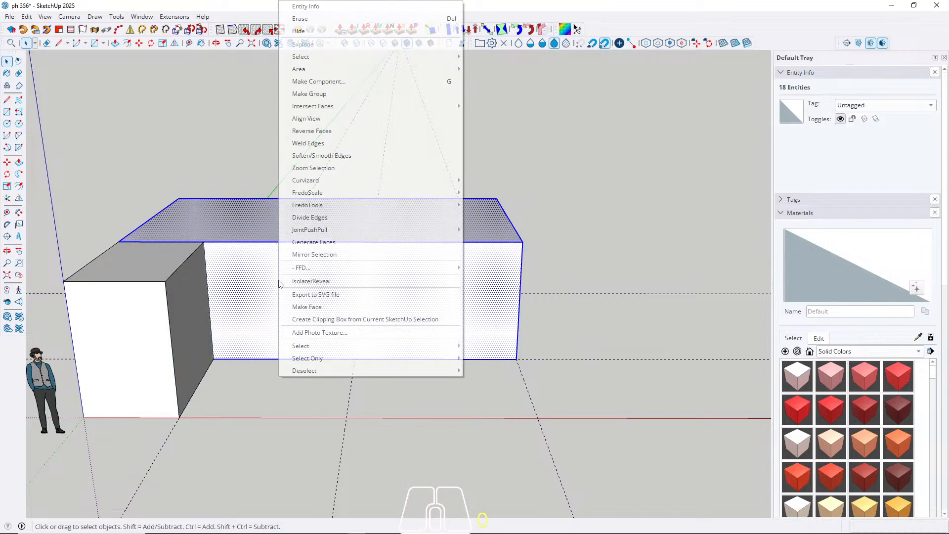
pyautogui.click(317, 95)
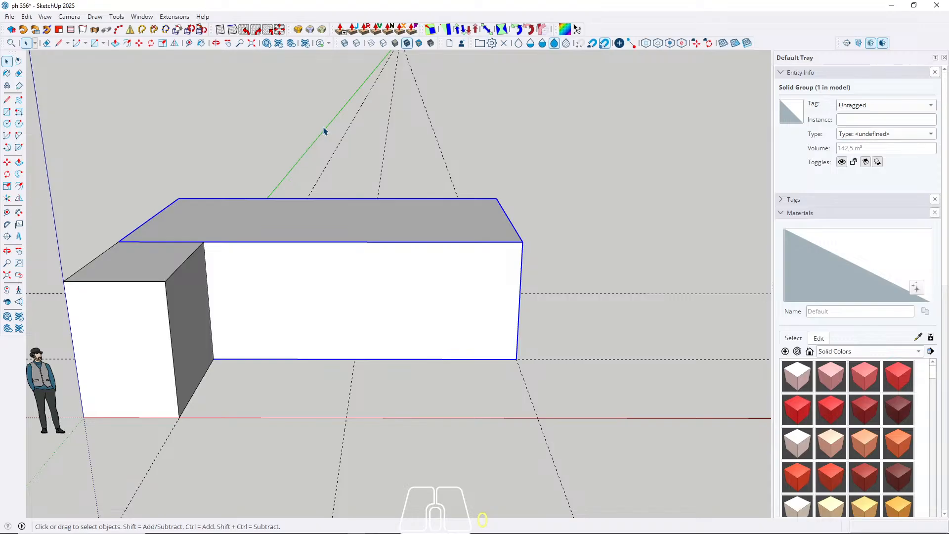
# Step: Draw a rectangle in front of the rear block, between the last two red-direction guides and reaching forward to the red axis
pyautogui.moveTo(323, 131); pyautogui.dragTo(415, 393, button='middle')
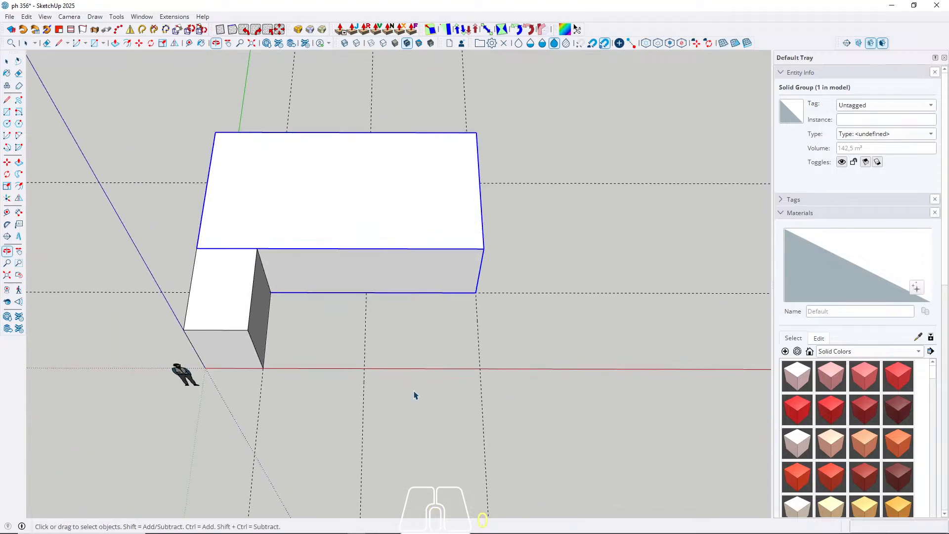
pyautogui.press('r')
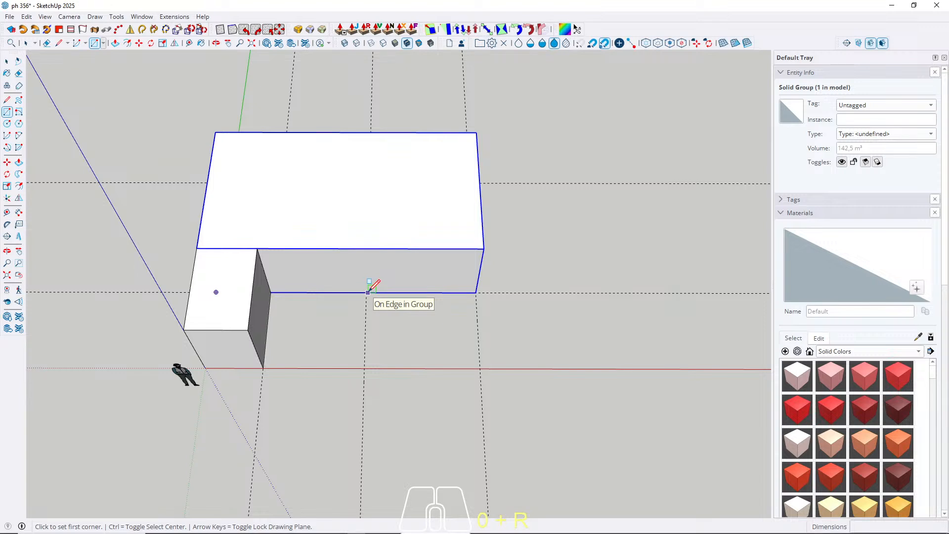
pyautogui.scroll(2, 369, 292)
pyautogui.click(365, 292)
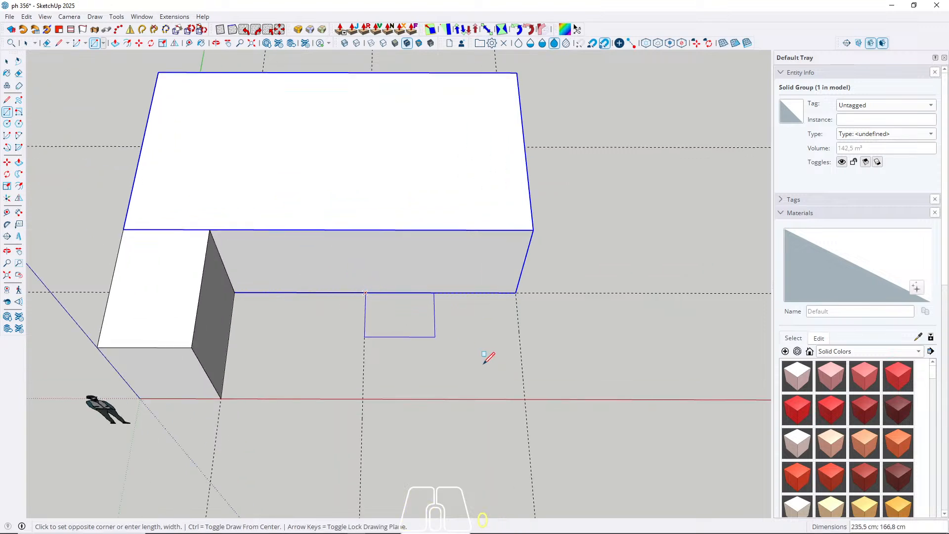
pyautogui.click(524, 399)
pyautogui.press('space')
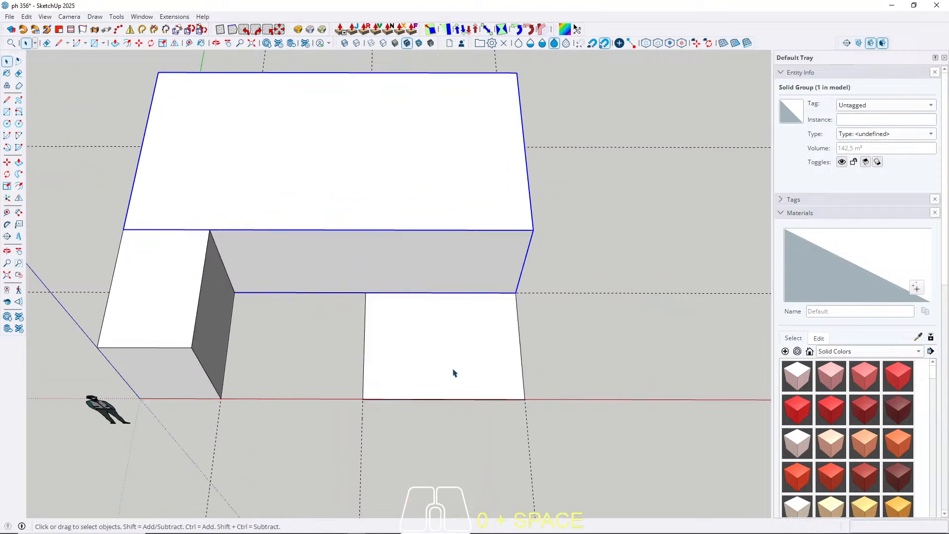
# Step: Extrude the front rectangle to the small box's height and align its front face with the small box's front
pyautogui.press('p')
pyautogui.click(410, 365)
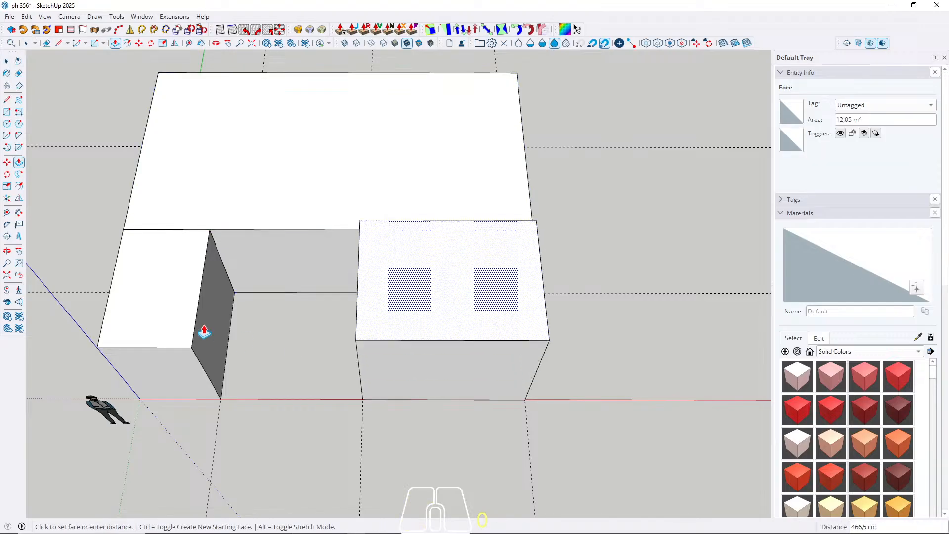
pyautogui.click(168, 322)
pyautogui.click(385, 393)
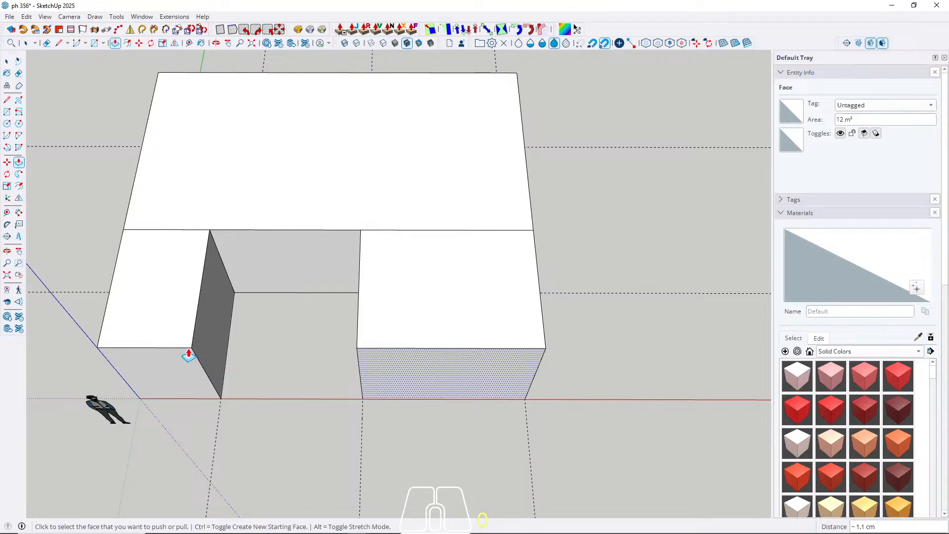
# Step: Select all the connected geometry of the new front block and make it a group
pyautogui.press('space')
pyautogui.tripleClick(417, 330)
pyautogui.rightClick(417, 330)
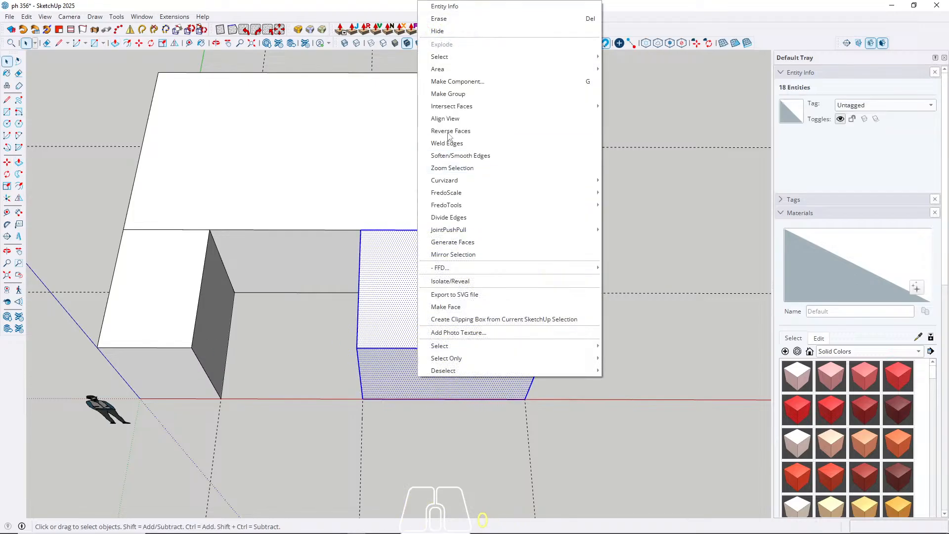
pyautogui.click(454, 94)
# Step: Open the rear block's group and extend its end face 200 cm along the positive red direction
pyautogui.moveTo(454, 99); pyautogui.dragTo(267, 281, button='middle')
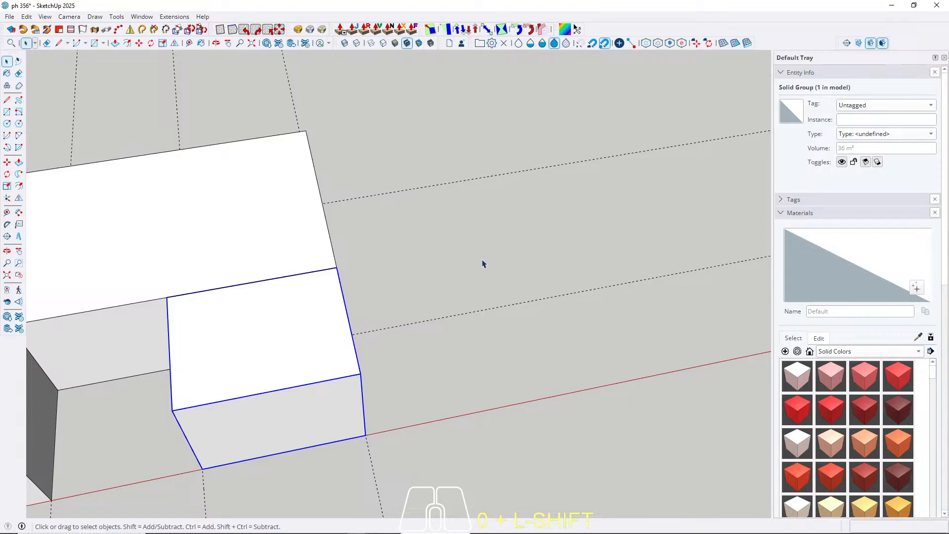
pyautogui.moveTo(482, 261); pyautogui.dragTo(334, 261, button='middle')
pyautogui.tripleClick(351, 239)
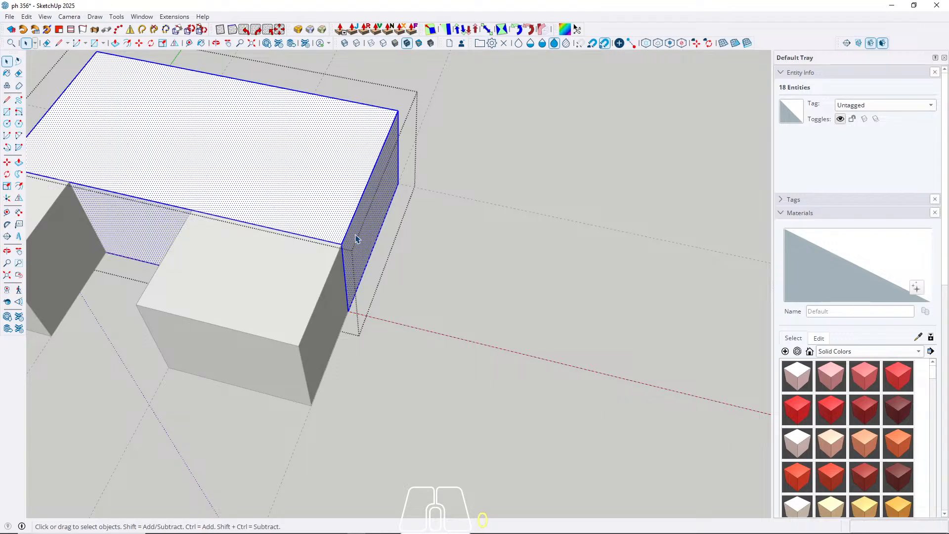
pyautogui.press('p')
pyautogui.click(365, 220)
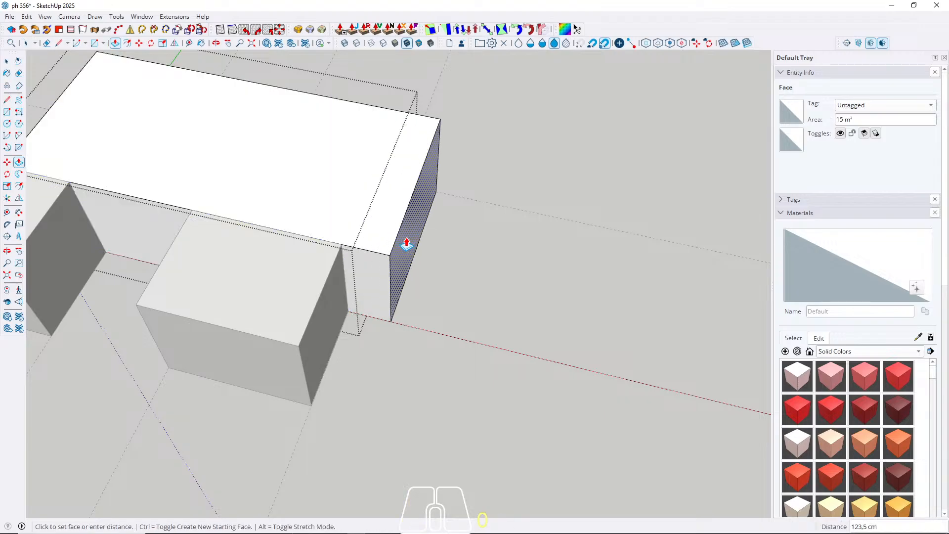
pyautogui.press('Return')
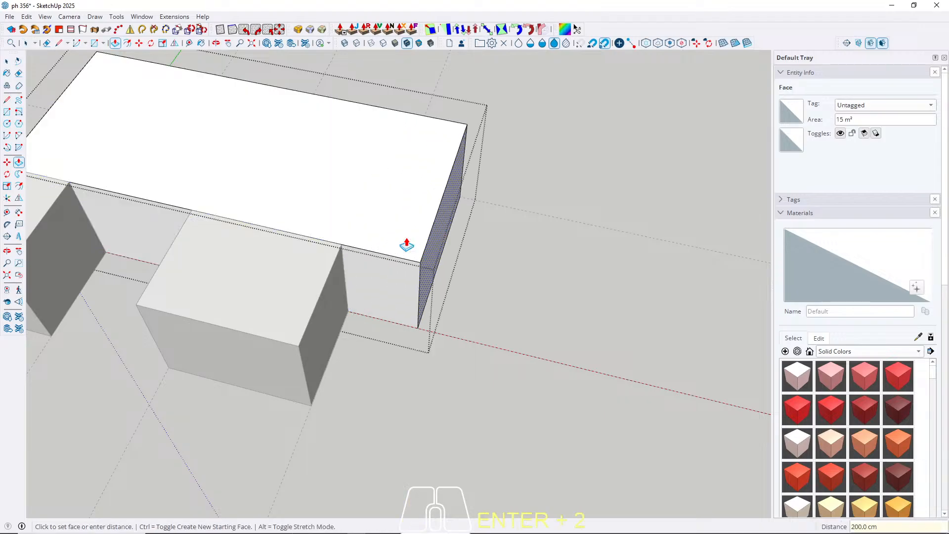
pyautogui.moveTo(407, 244); pyautogui.dragTo(437, 156, button='middle')
pyautogui.press('space')
# Step: Draw a roof rectangle over the block tops, from the rear block's outer back corner to the front block's opposite front corner
pyautogui.moveTo(418, 201); pyautogui.dragTo(488, 170, button='middle')
pyautogui.scroll(2, 445, 279)
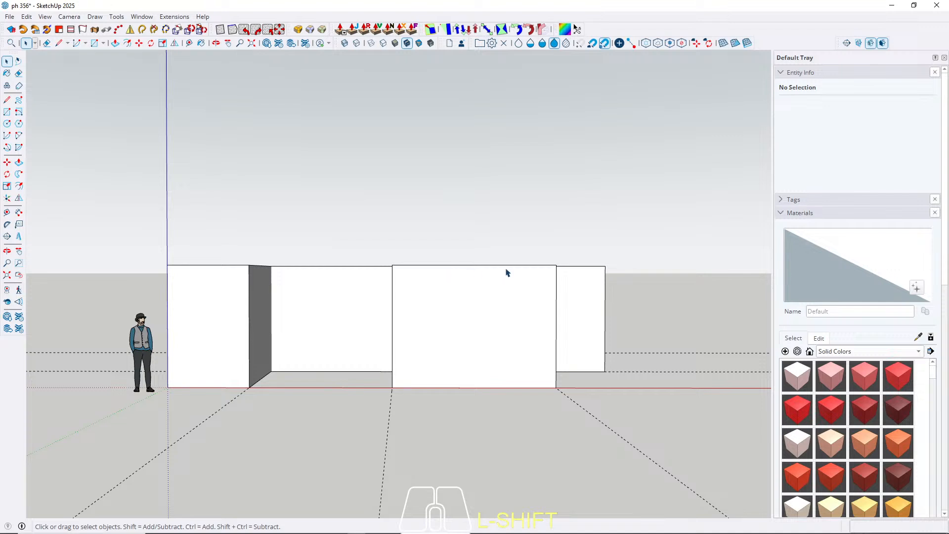
pyautogui.moveTo(504, 273); pyautogui.dragTo(335, 365, button='middle')
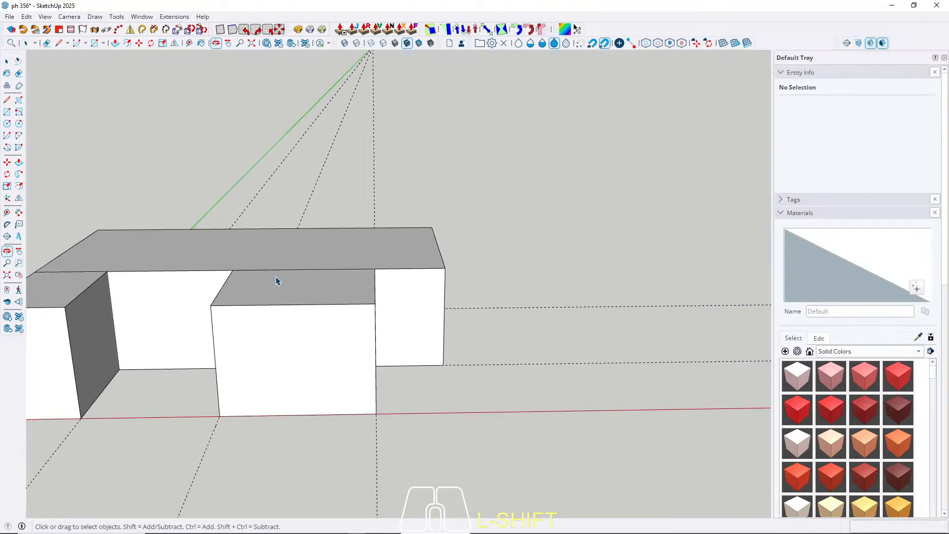
pyautogui.moveTo(275, 280); pyautogui.dragTo(436, 357, button='middle')
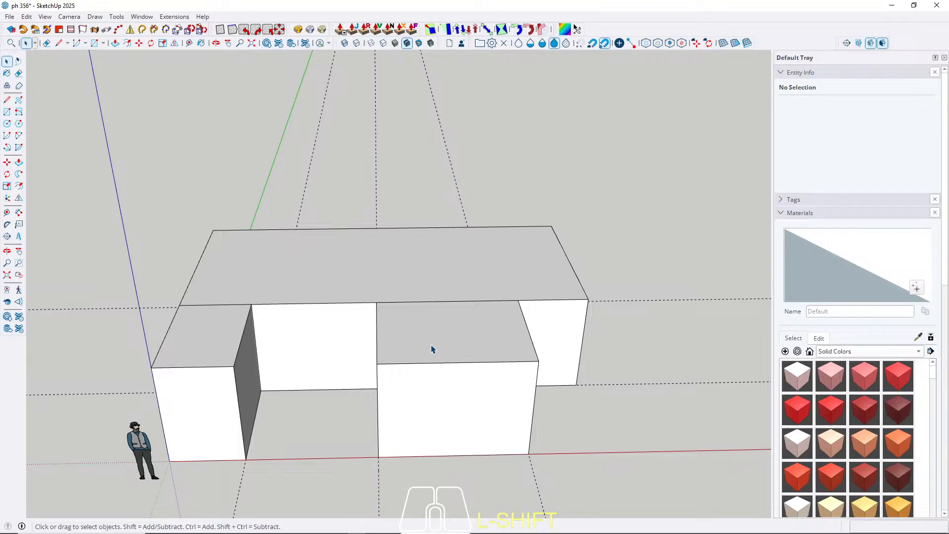
pyautogui.moveTo(393, 281); pyautogui.dragTo(387, 313, button='middle')
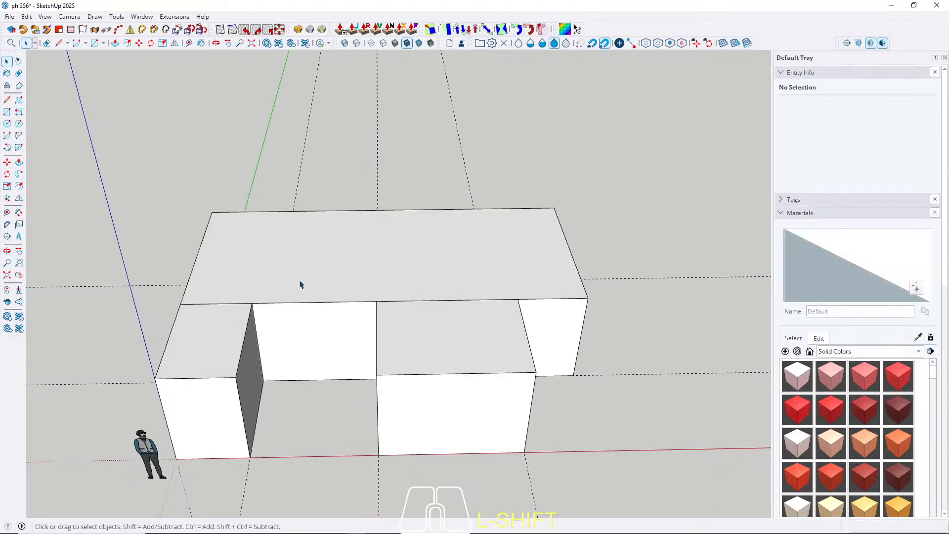
pyautogui.press('r')
pyautogui.click(212, 212)
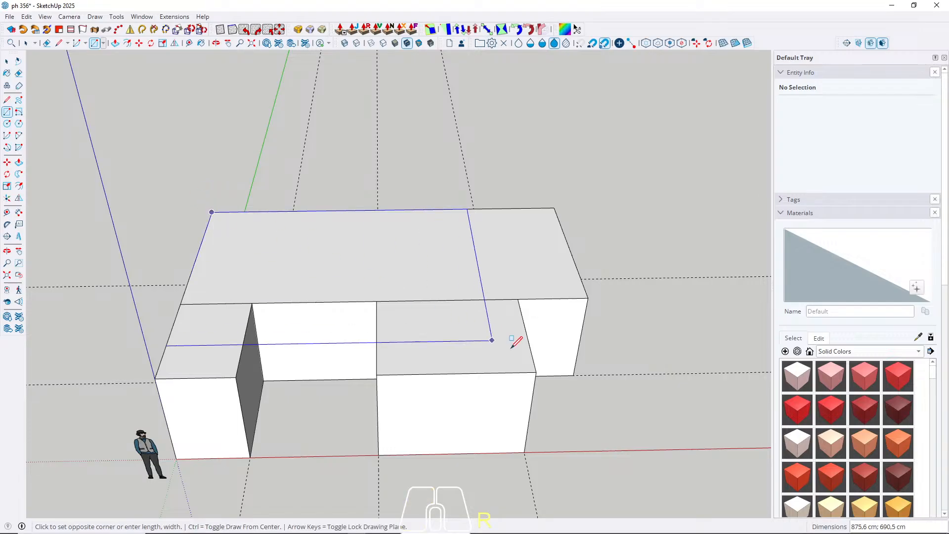
pyautogui.click(535, 367)
pyautogui.press('space')
# Step: Extrude the roof rectangle 30 cm upward into a slab
pyautogui.moveTo(281, 350); pyautogui.dragTo(278, 303, button='middle')
pyautogui.press('p')
pyautogui.scroll(3, 272, 358)
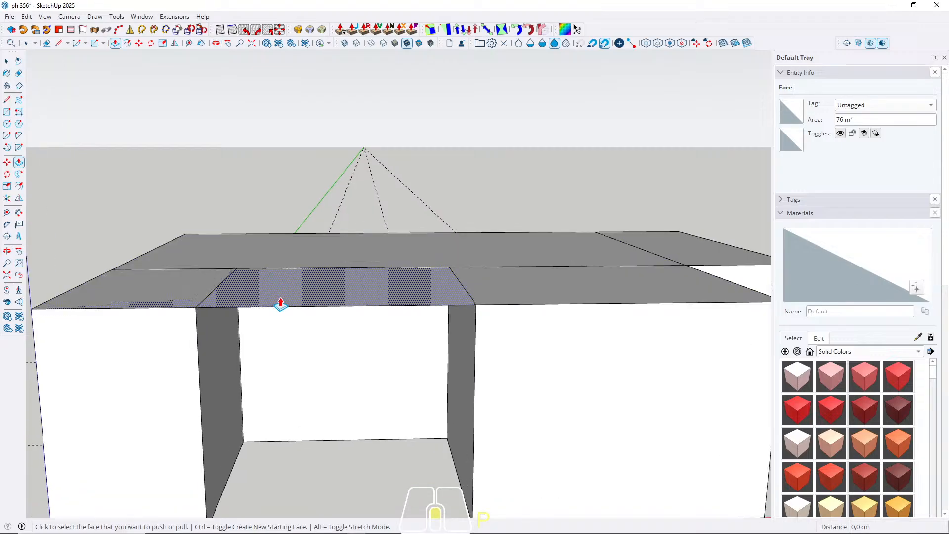
pyautogui.click(278, 303)
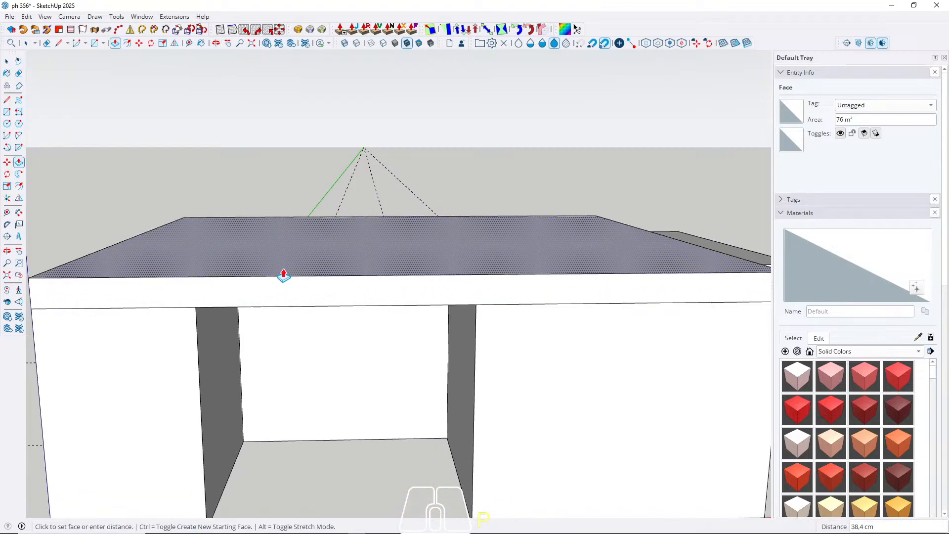
pyautogui.press('Return')
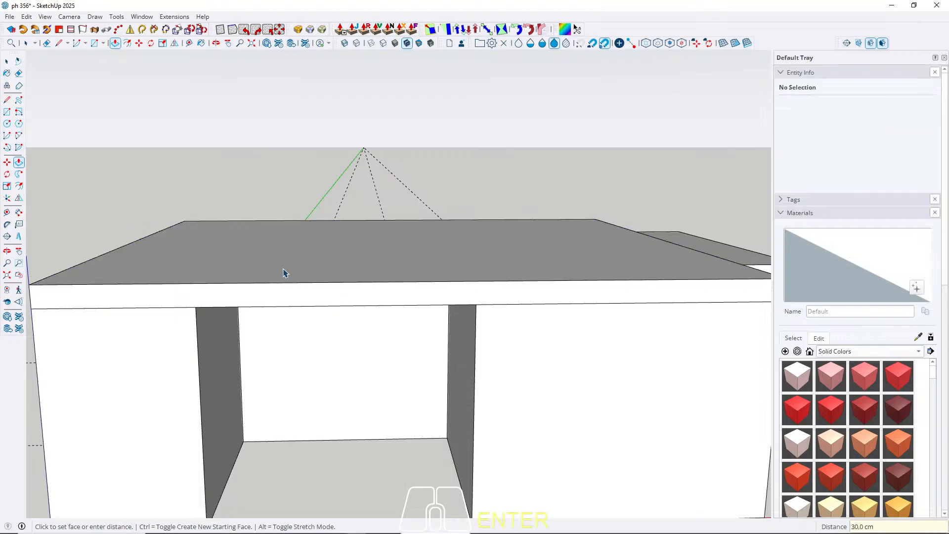
pyautogui.press('space')
# Step: Extend the roof slab's end face along the positive red direction until flush with the rear block's end
pyautogui.scroll(-4, 317, 248)
pyautogui.moveTo(594, 287); pyautogui.dragTo(563, 299, button='middle')
pyautogui.press('p')
pyautogui.click(432, 325)
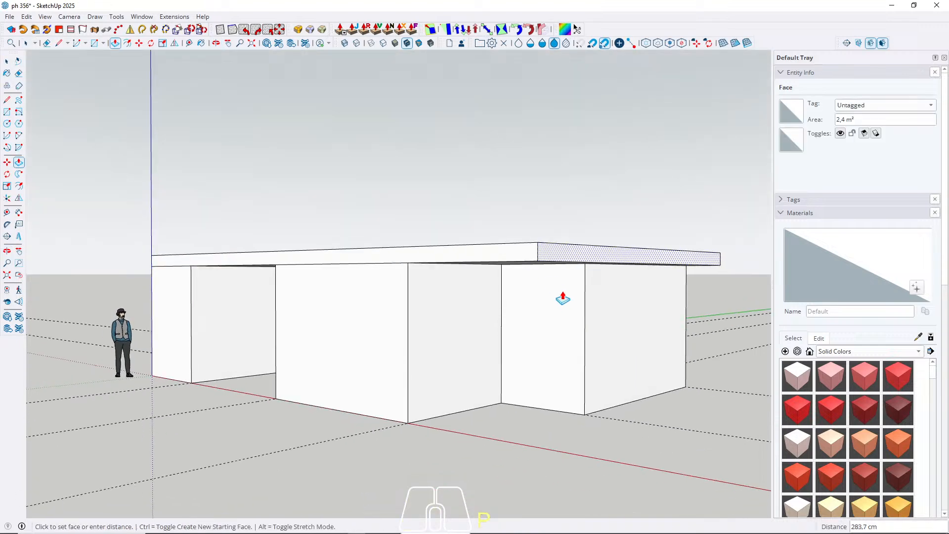
pyautogui.click(589, 323)
# Step: Pull the roof slab's end face another 200 cm beyond the rear block as an overhang
pyautogui.moveTo(411, 292); pyautogui.dragTo(434, 295, button='middle')
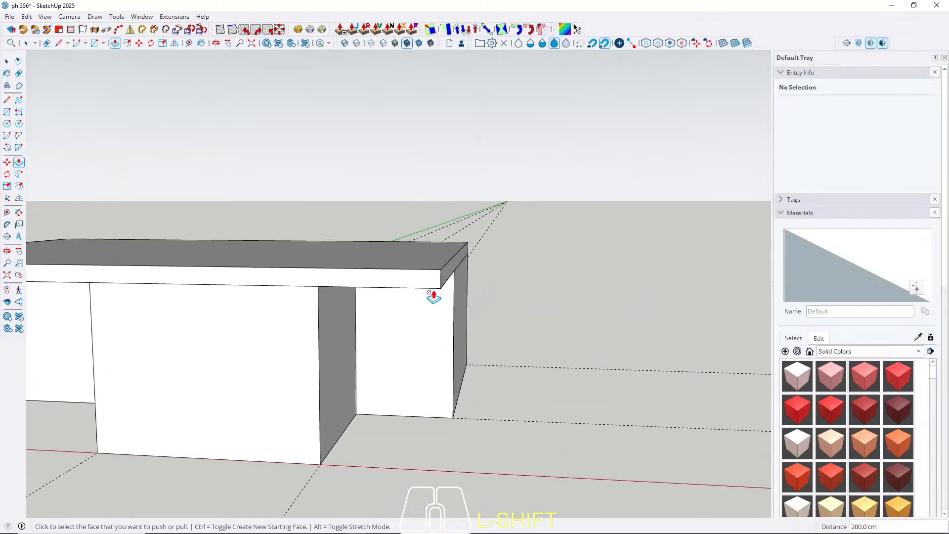
pyautogui.click(447, 273)
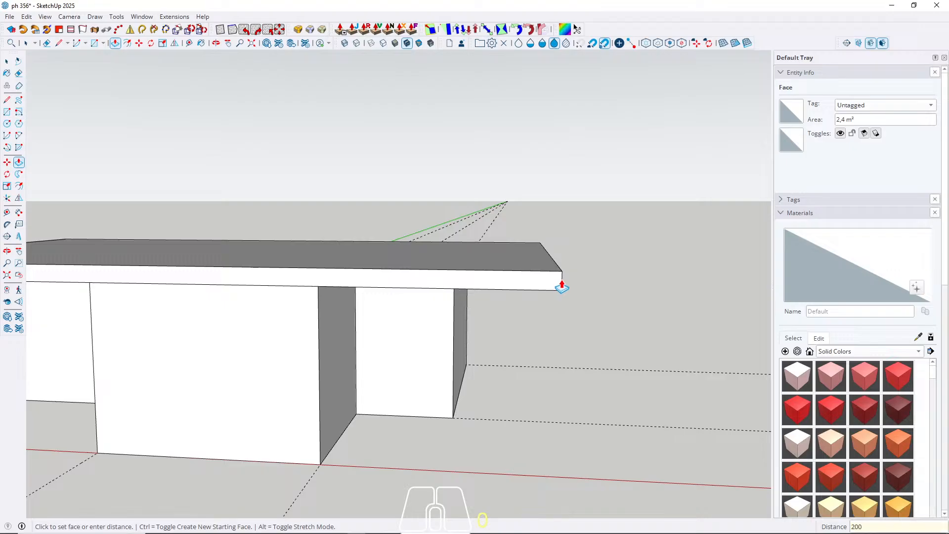
pyautogui.press('Return')
pyautogui.press('space')
# Step: Pull the roof slab's long front face 200 cm forward to overhang the front blocks
pyautogui.moveTo(600, 263); pyautogui.dragTo(217, 287, button='middle')
pyautogui.scroll(3, 210, 280)
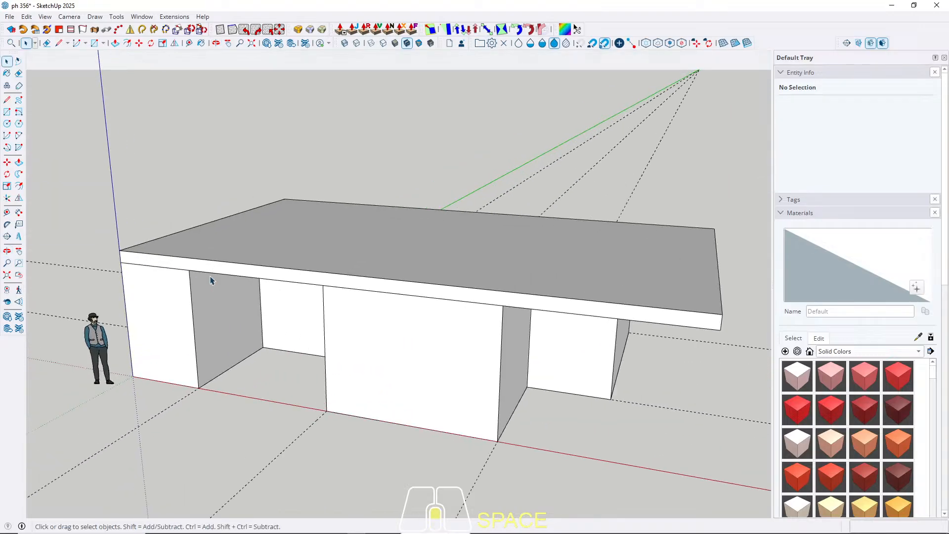
pyautogui.press('p')
pyautogui.click(214, 272)
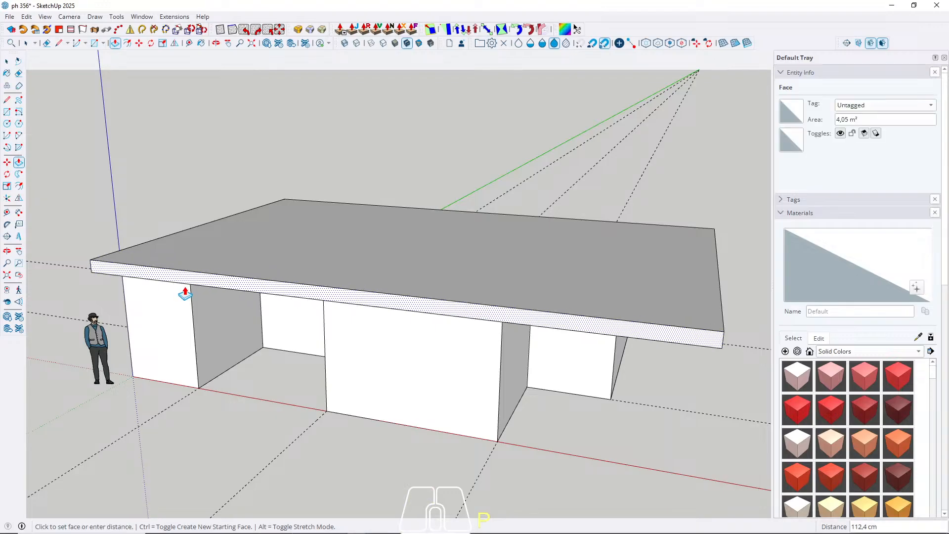
pyautogui.write('200')
pyautogui.press('Return')
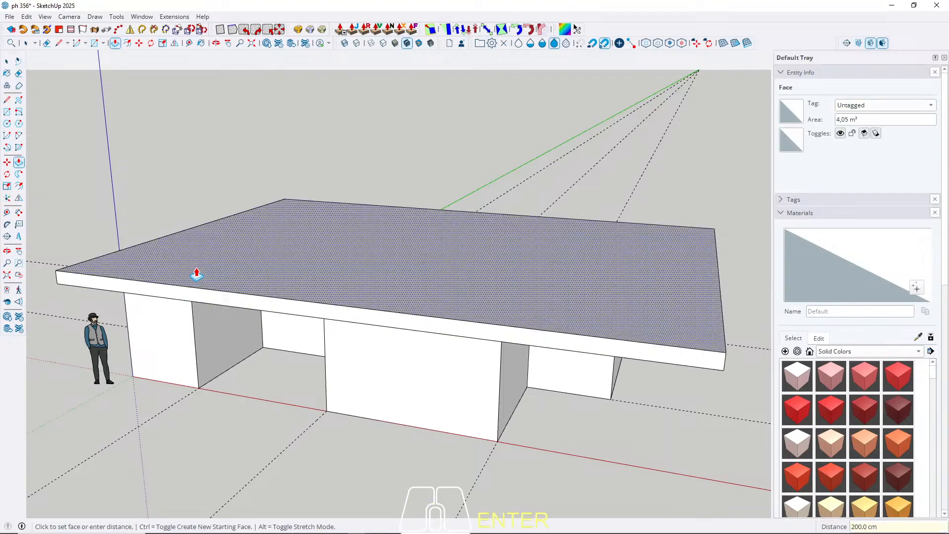
pyautogui.press('space')
pyautogui.scroll(-3, 247, 257)
pyautogui.moveTo(293, 278)
pyautogui.mouseDown(button='middle')
pyautogui.moveTo(396, 233)
pyautogui.moveTo(328, 263)
pyautogui.moveTo(366, 277)
pyautogui.moveTo(297, 269)
pyautogui.moveTo(297, 285)
pyautogui.mouseUp(button='middle')
pyautogui.scroll(2, 318, 273)
pyautogui.scroll(2, 318, 273)
pyautogui.scroll(-2, 326, 284)
pyautogui.scroll(-2, 240, 305)
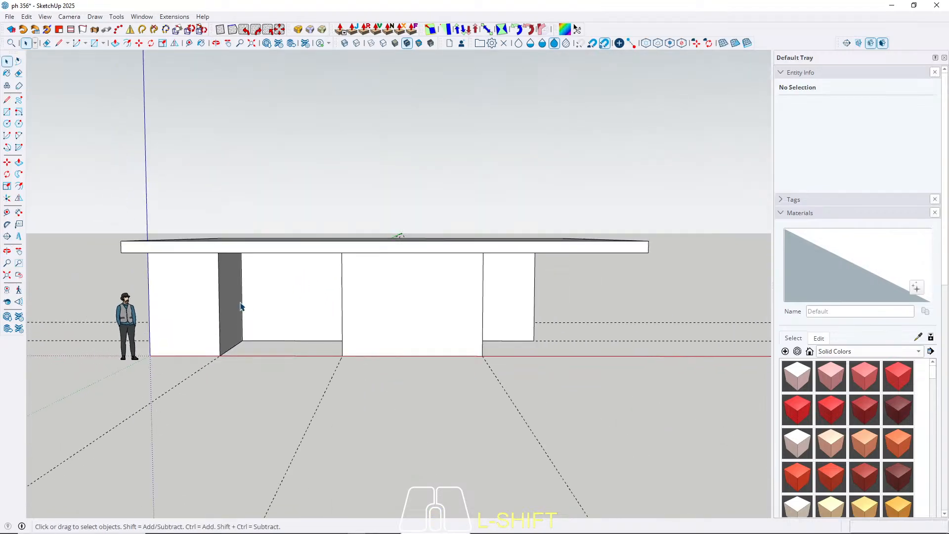
# Step: Make the whole roof slab a group
pyautogui.moveTo(239, 307); pyautogui.dragTo(248, 244, button='middle')
pyautogui.press('space')
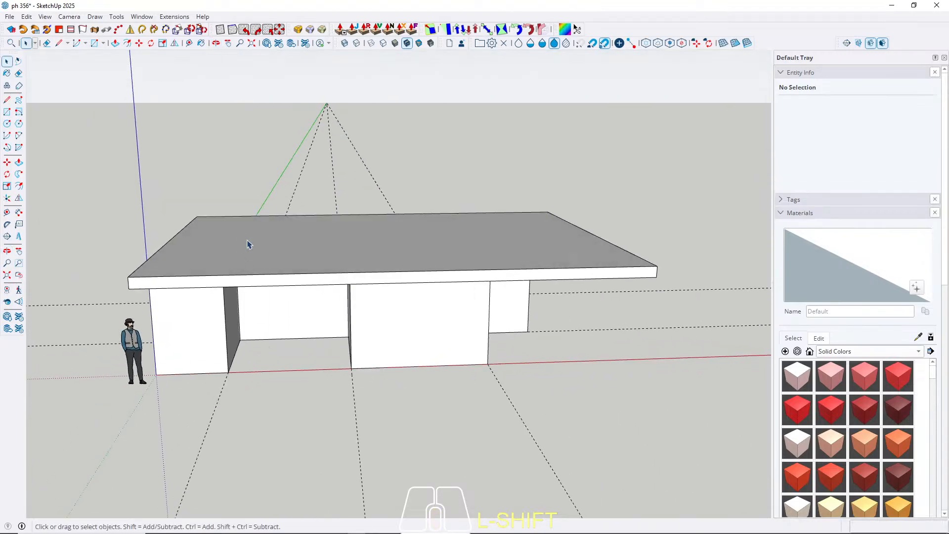
pyautogui.tripleClick(247, 244)
pyautogui.rightClick(248, 244)
pyautogui.click(289, 94)
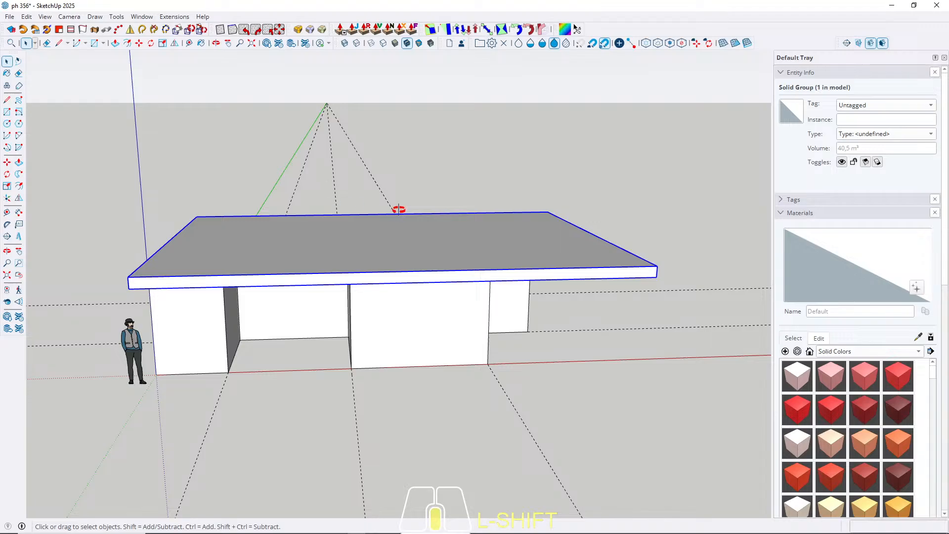
# Step: Place a guide line on top of the roof slab, 200 cm back from its long front edge
pyautogui.moveTo(399, 209); pyautogui.dragTo(390, 299, button='middle')
pyautogui.moveTo(349, 256)
pyautogui.mouseDown(button='middle')
pyautogui.moveTo(349, 269)
pyautogui.moveTo(375, 119)
pyautogui.moveTo(359, 257)
pyautogui.mouseUp(button='middle')
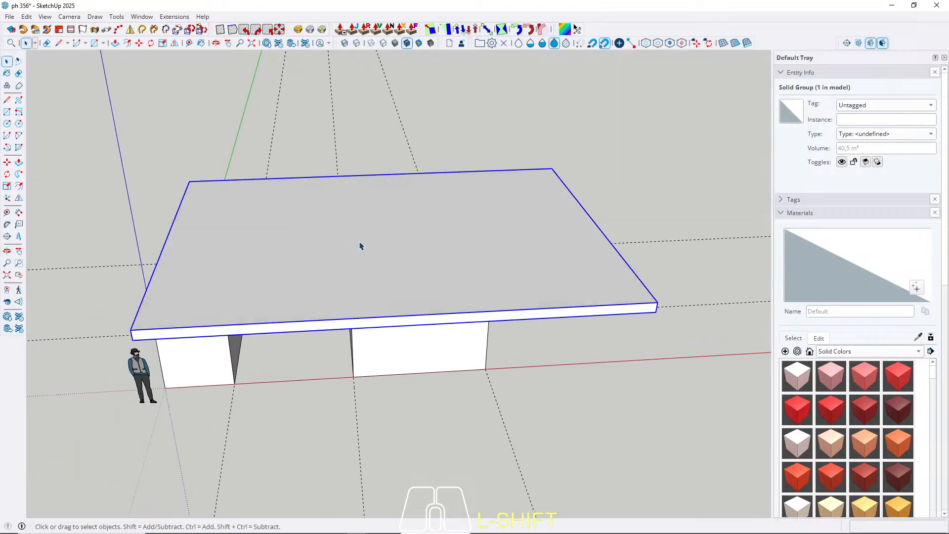
pyautogui.press('t')
pyautogui.click(283, 322)
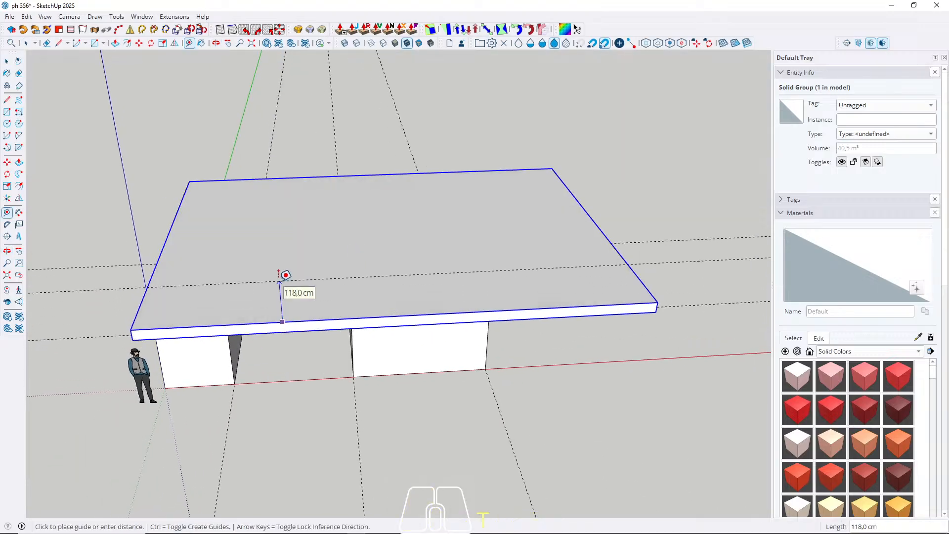
pyautogui.moveTo(349, 259); pyautogui.dragTo(226, 157, button='middle')
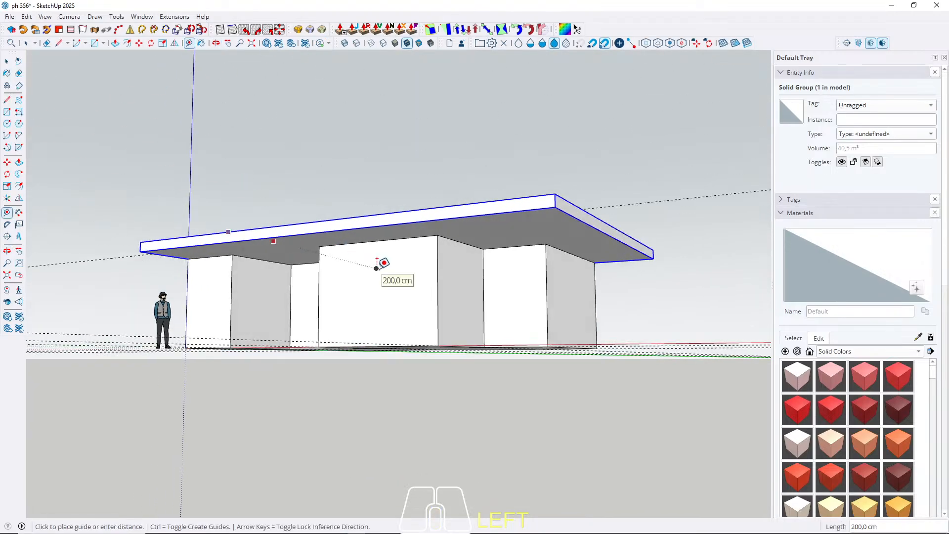
pyautogui.moveTo(381, 261); pyautogui.dragTo(74, 245, button='middle')
# Step: Place a second parallel guide on the roof slab, 500 cm behind the guide near the front edge
pyautogui.click(283, 264)
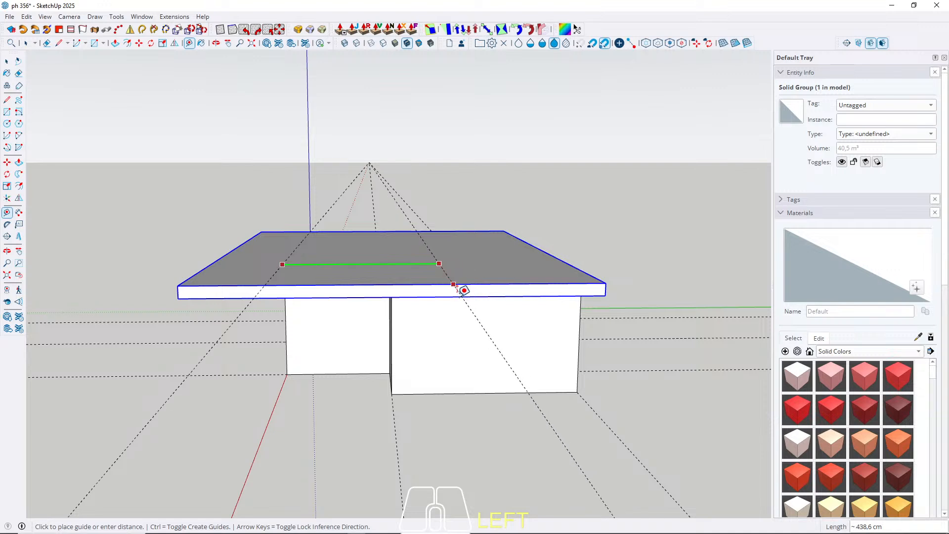
pyautogui.write('550')
pyautogui.press('Return')
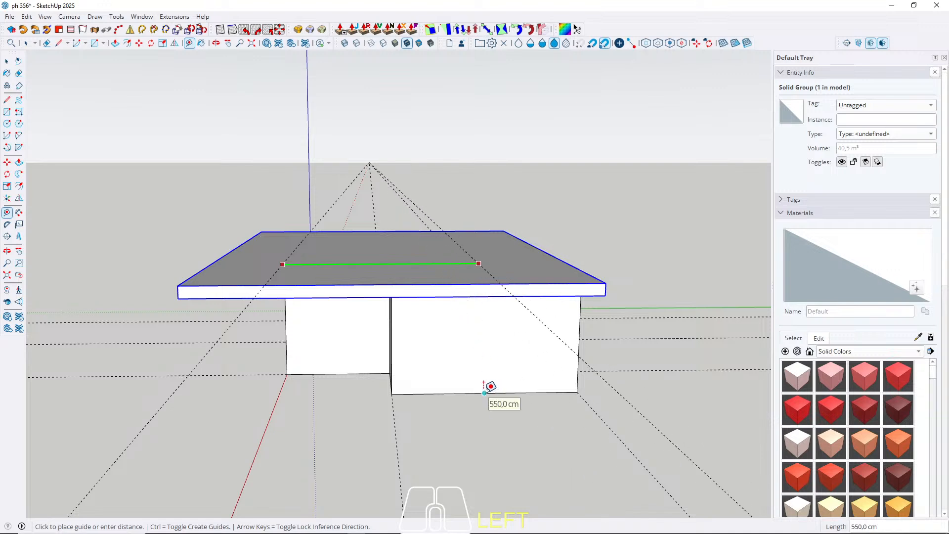
pyautogui.write('500')
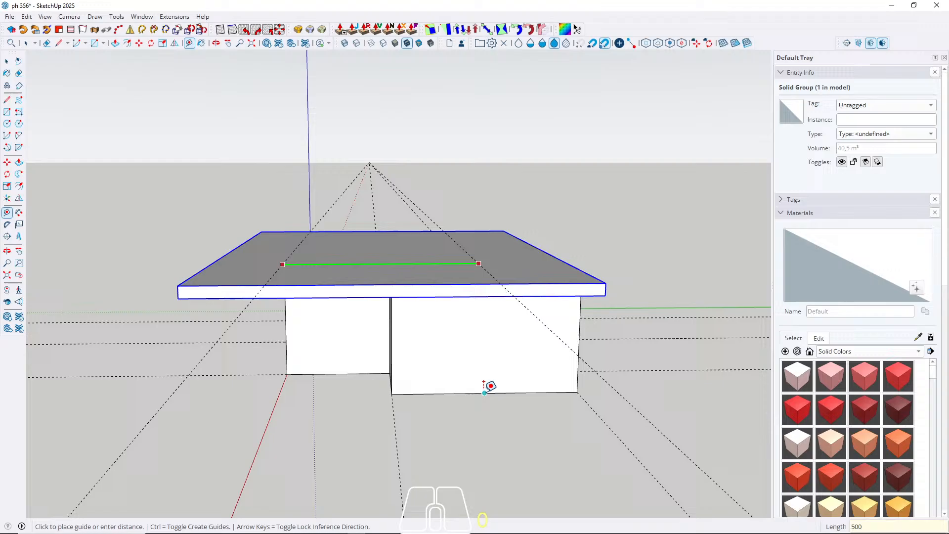
pyautogui.press('Return')
pyautogui.press('space')
# Step: Place a guide on the roof slab parallel to the end near the scale figure, aligned with the first front block's inner side
pyautogui.moveTo(123, 277); pyautogui.dragTo(306, 289, button='middle')
pyautogui.scroll(2, 273, 272)
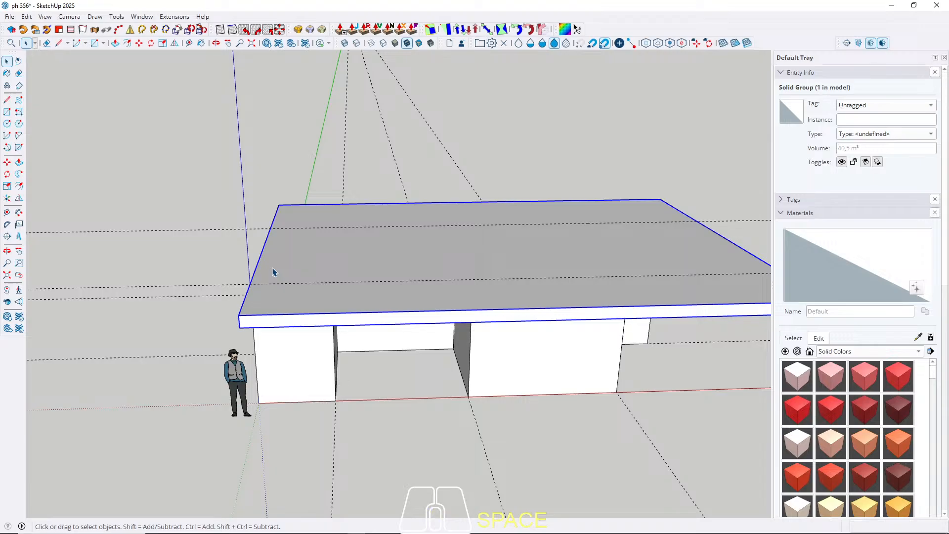
pyautogui.press('t')
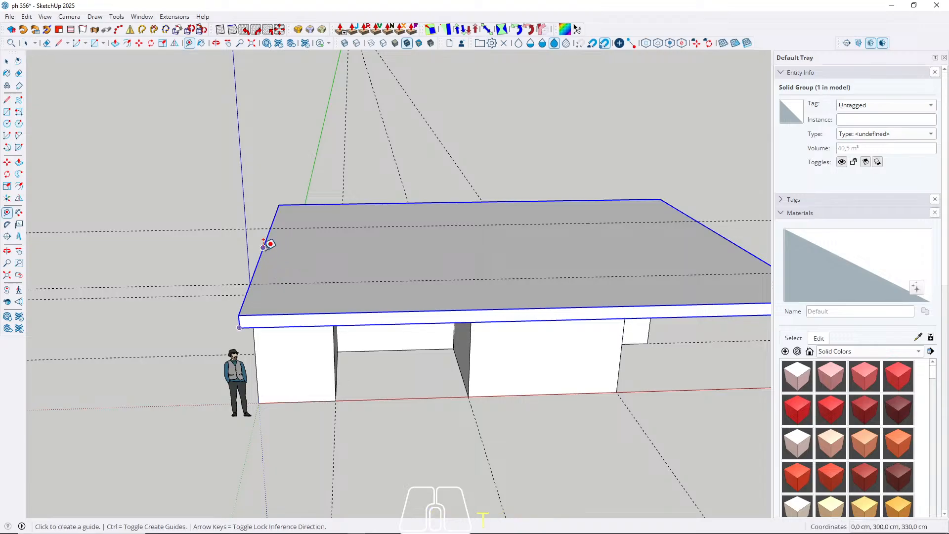
pyautogui.click(264, 247)
pyautogui.press('Right')
pyautogui.moveTo(351, 355); pyautogui.dragTo(332, 399, button='middle')
pyautogui.press('space')
pyautogui.scroll(-2, 229, 287)
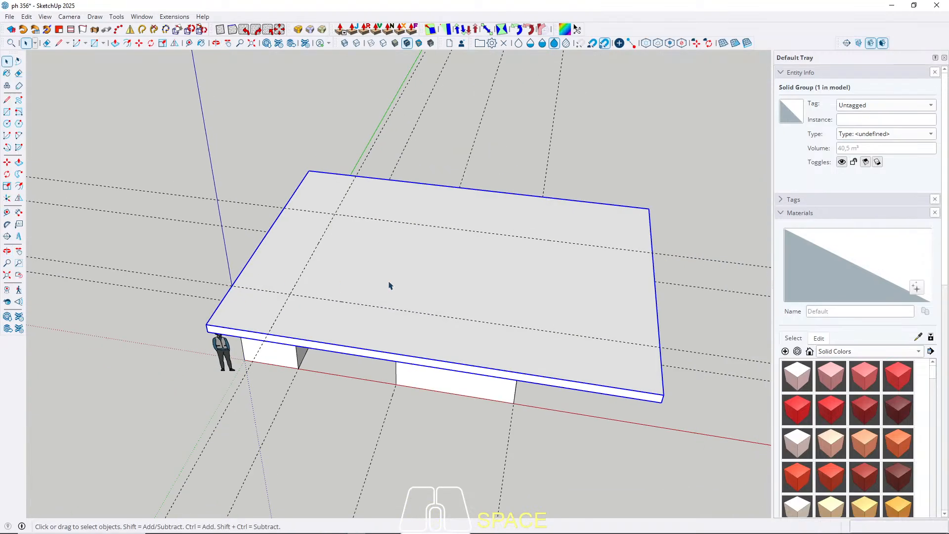
# Step: Draw a 500 cm deep rectangle on the roof slab between the two long guides, starting at their crossing with the cross guide
pyautogui.moveTo(354, 280); pyautogui.dragTo(310, 277, button='middle')
pyautogui.press('r')
pyautogui.click(299, 291)
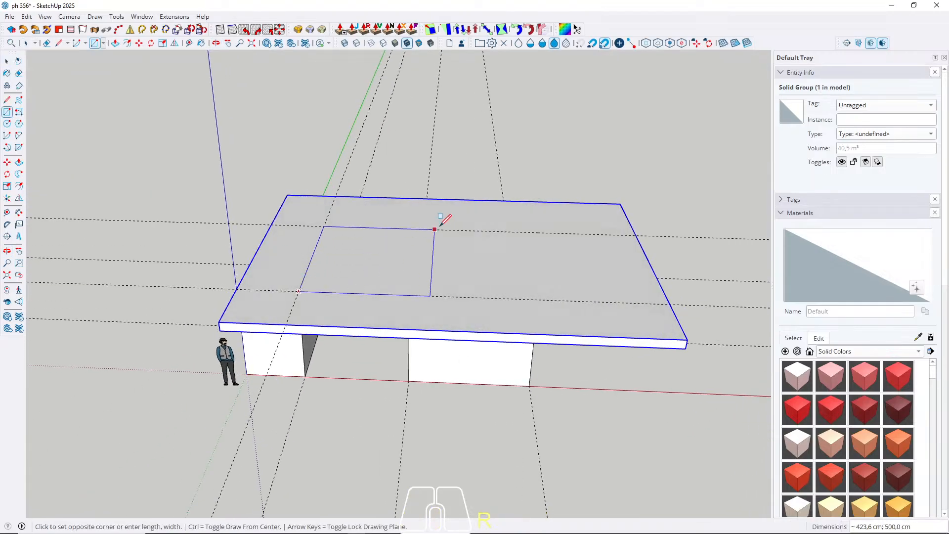
pyautogui.click(446, 230)
pyautogui.press('space')
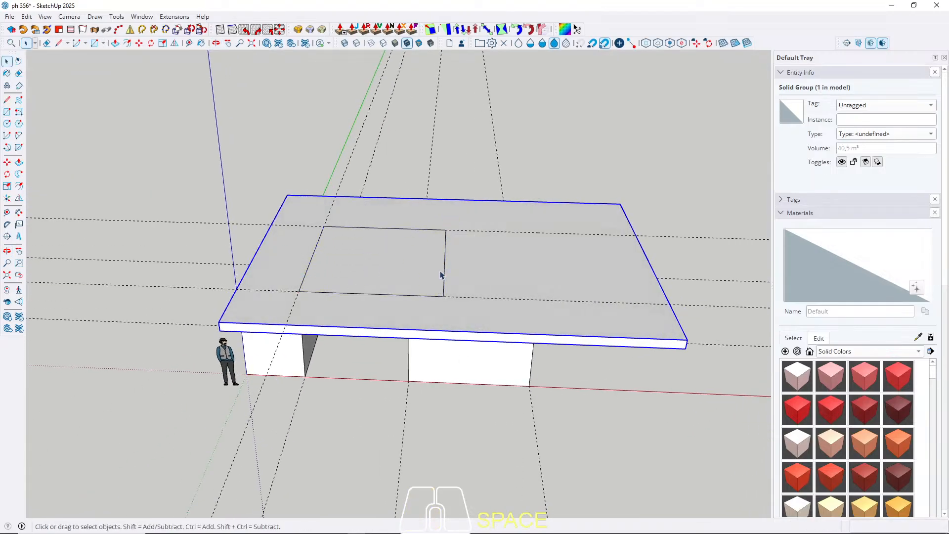
# Step: Extrude the rectangle on the roof slab 330 cm upward into an upper-floor volume
pyautogui.press('p')
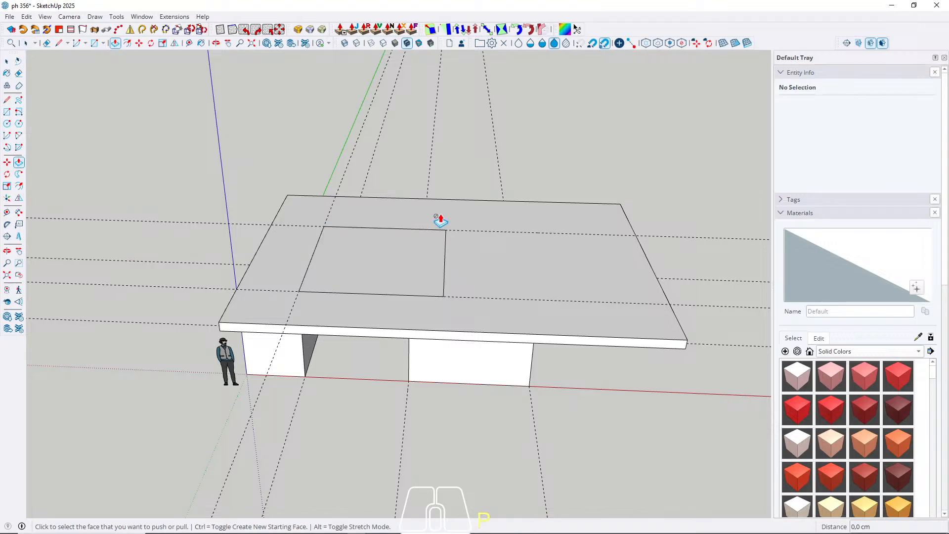
pyautogui.click(386, 260)
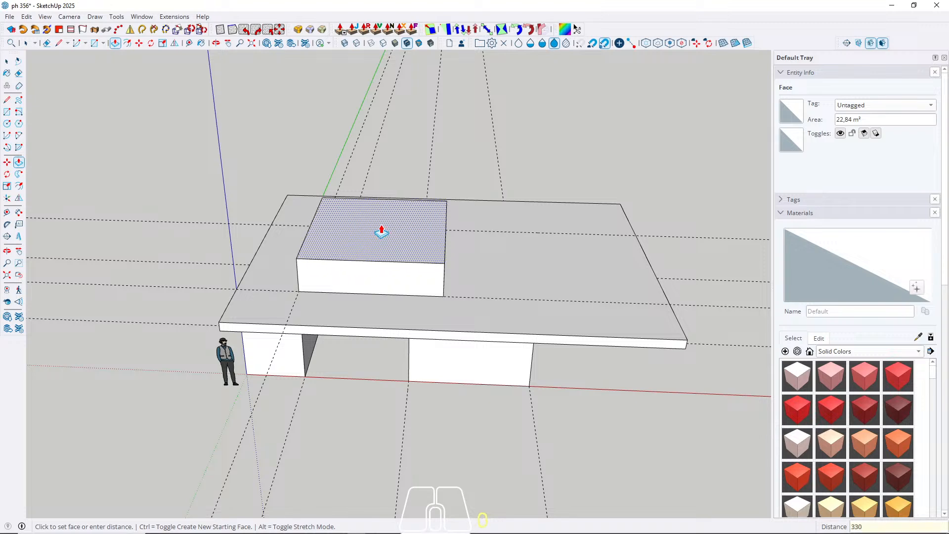
pyautogui.write('330')
pyautogui.press('Return')
# Step: Extend the upper volume's end face along the red direction until aligned with the far end of the large front block
pyautogui.moveTo(228, 233); pyautogui.dragTo(414, 137, button='middle')
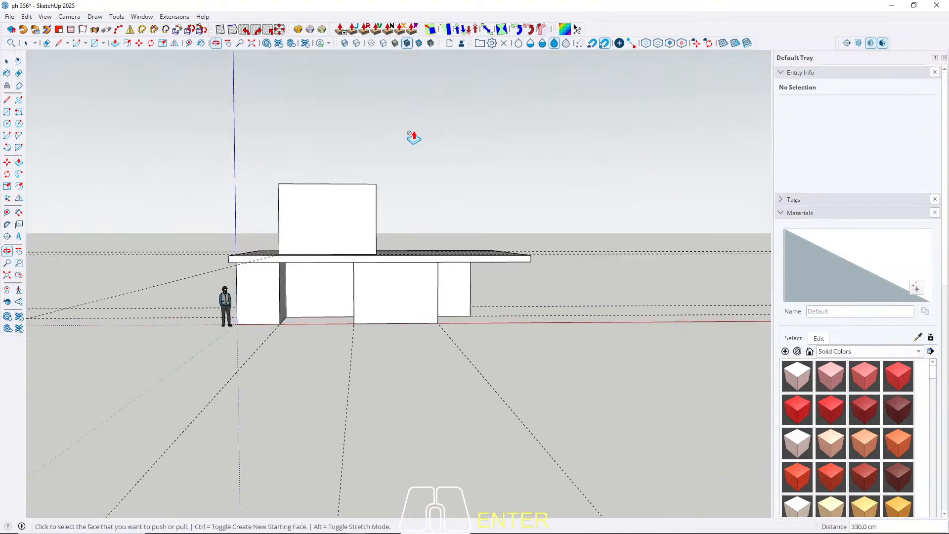
pyautogui.scroll(2, 354, 239)
pyautogui.moveTo(354, 239); pyautogui.dragTo(241, 228, button='middle')
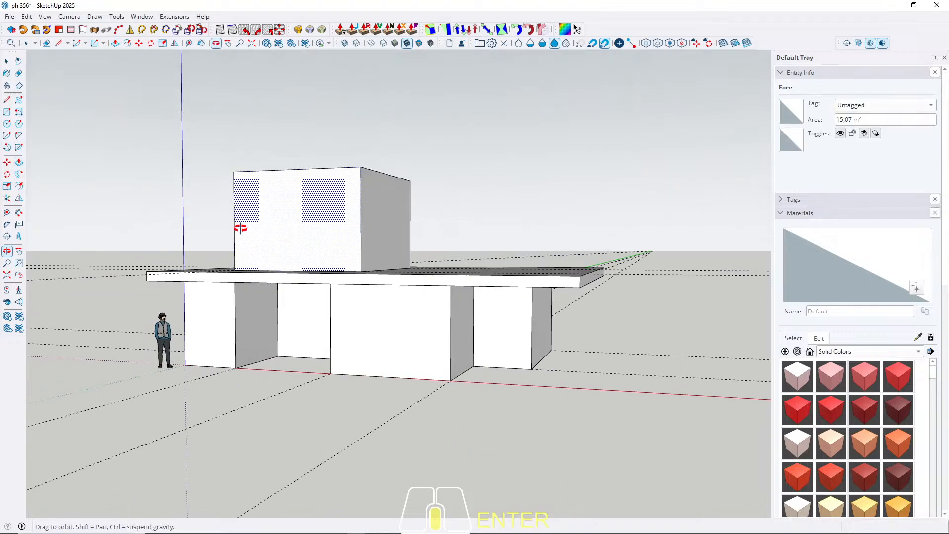
pyautogui.press('p')
pyautogui.scroll(2, 227, 297)
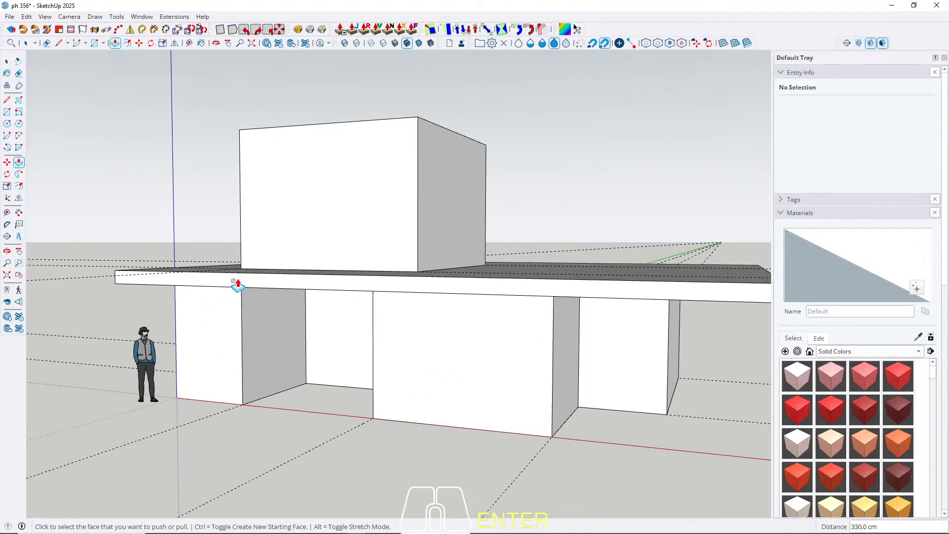
pyautogui.scroll(-3, 237, 284)
pyautogui.moveTo(174, 248); pyautogui.dragTo(343, 222, button='middle')
pyautogui.click(364, 221)
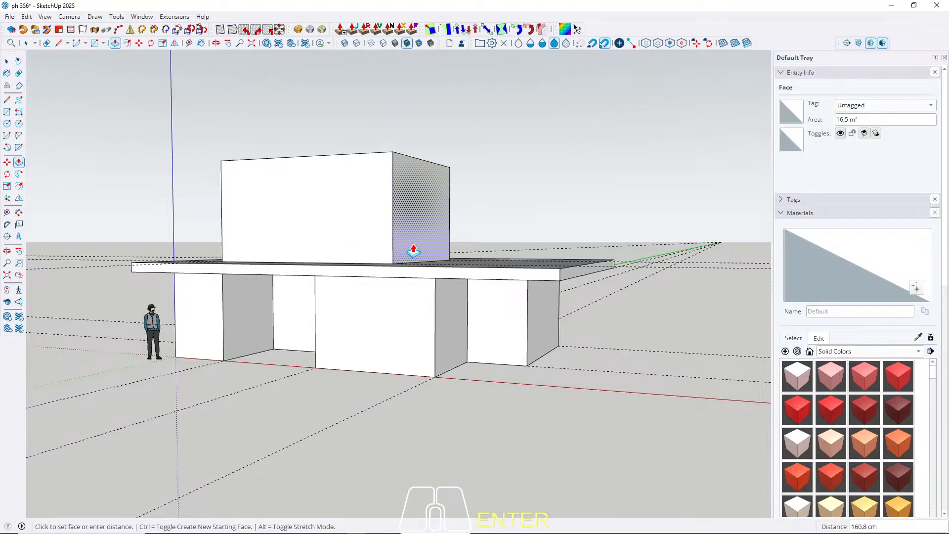
pyautogui.moveTo(429, 258); pyautogui.dragTo(403, 228, button='middle')
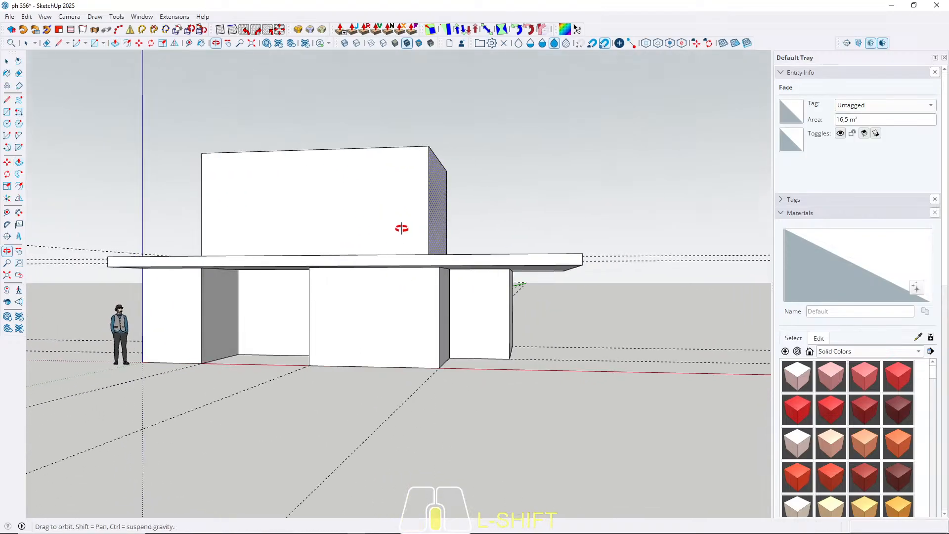
pyautogui.click(440, 292)
# Step: Make the whole upper-floor volume a group
pyautogui.press('space')
pyautogui.moveTo(345, 282); pyautogui.dragTo(319, 221, button='middle')
pyautogui.click(320, 220)
pyautogui.rightClick(310, 213)
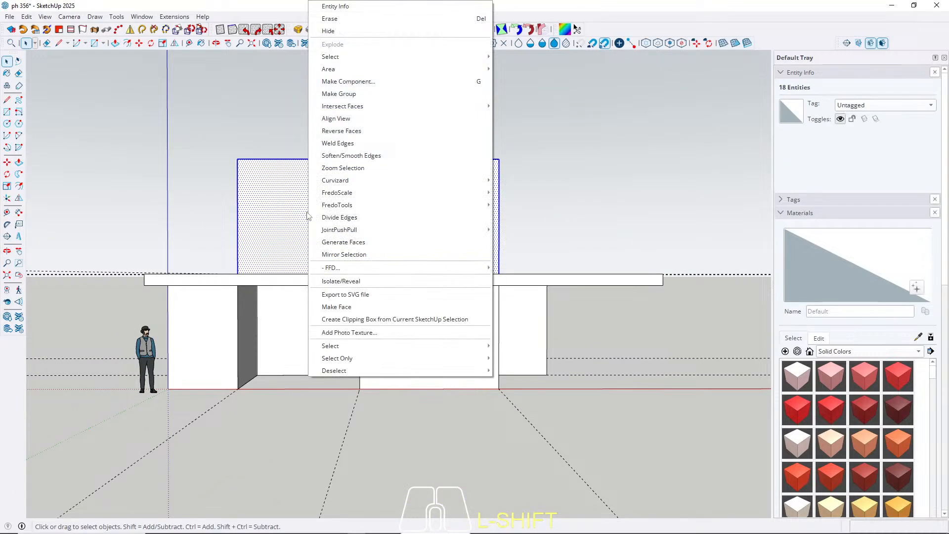
pyautogui.click(271, 225)
# Step: Draw a ground rectangle of about 135 m² from the building's rear corner on the green axis to below the roof slab's opposite front corner
pyautogui.moveTo(271, 225); pyautogui.dragTo(230, 223, button='middle')
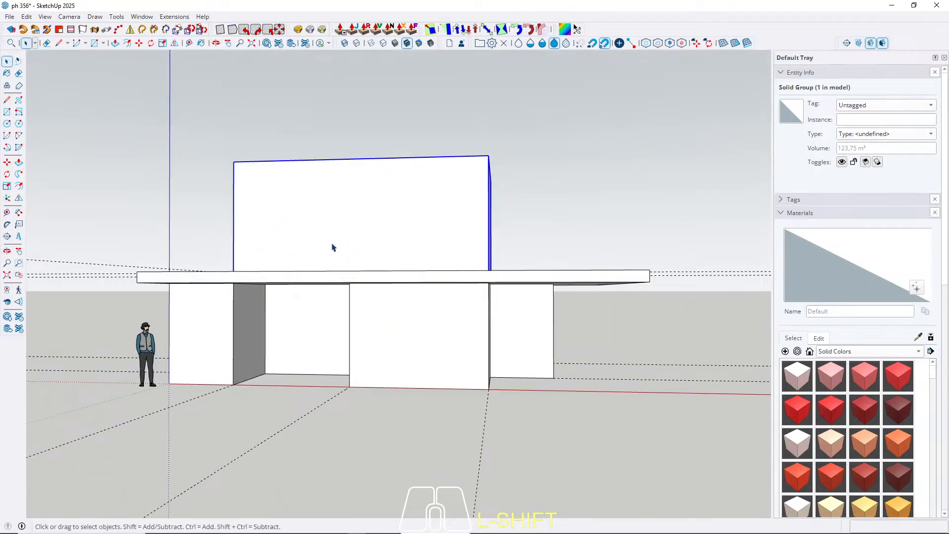
pyautogui.moveTo(316, 247); pyautogui.dragTo(380, 283, button='middle')
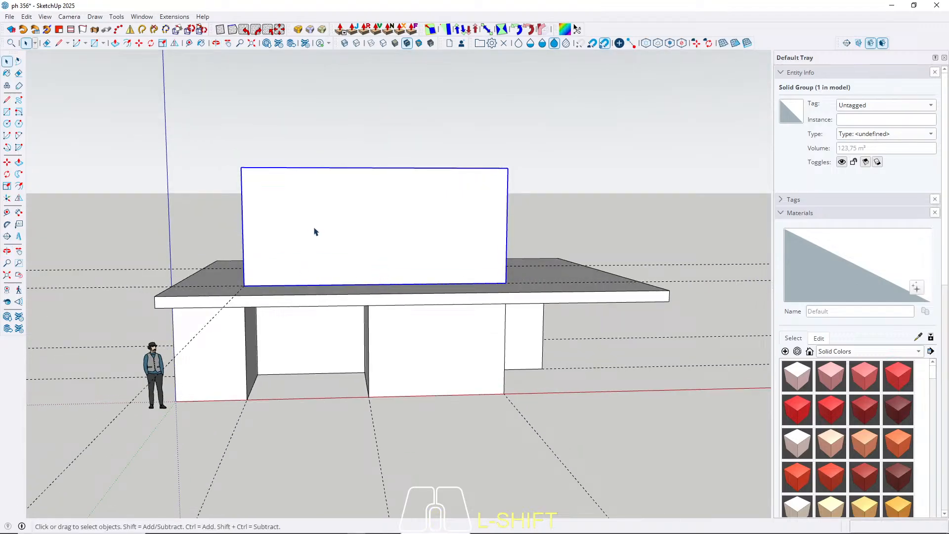
pyautogui.moveTo(300, 332); pyautogui.dragTo(480, 287, button='middle')
pyautogui.press('r')
pyautogui.scroll(3, 273, 316)
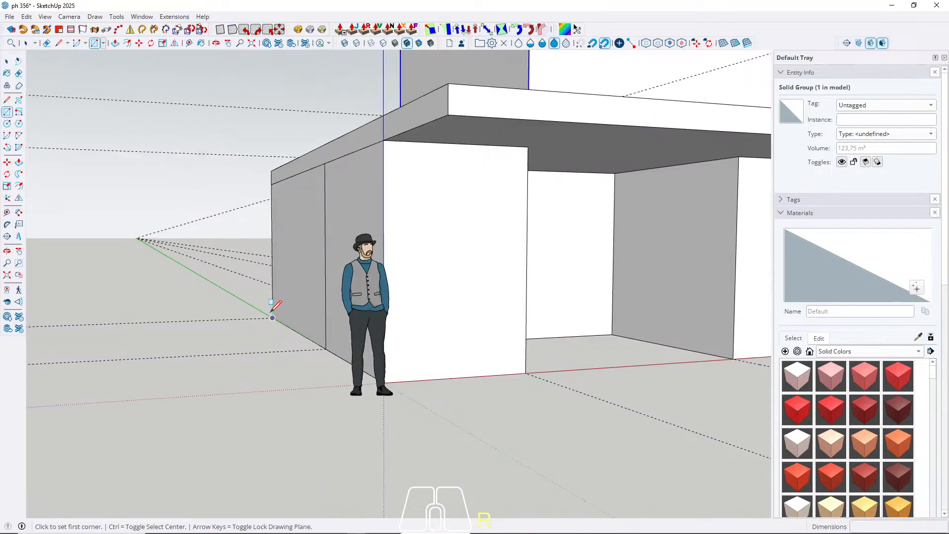
pyautogui.scroll(-4, 79, 350)
pyautogui.moveTo(468, 354); pyautogui.dragTo(389, 392, button='middle')
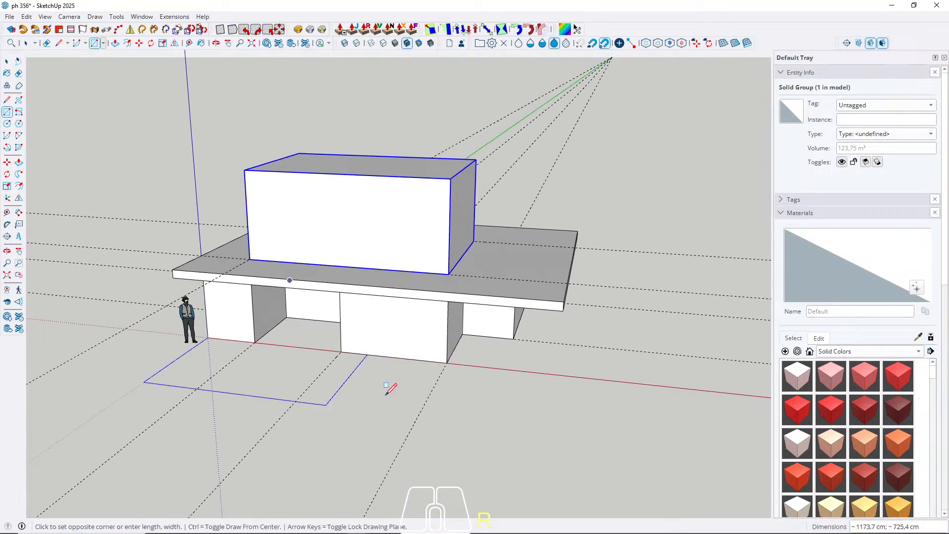
pyautogui.scroll(2, 512, 389)
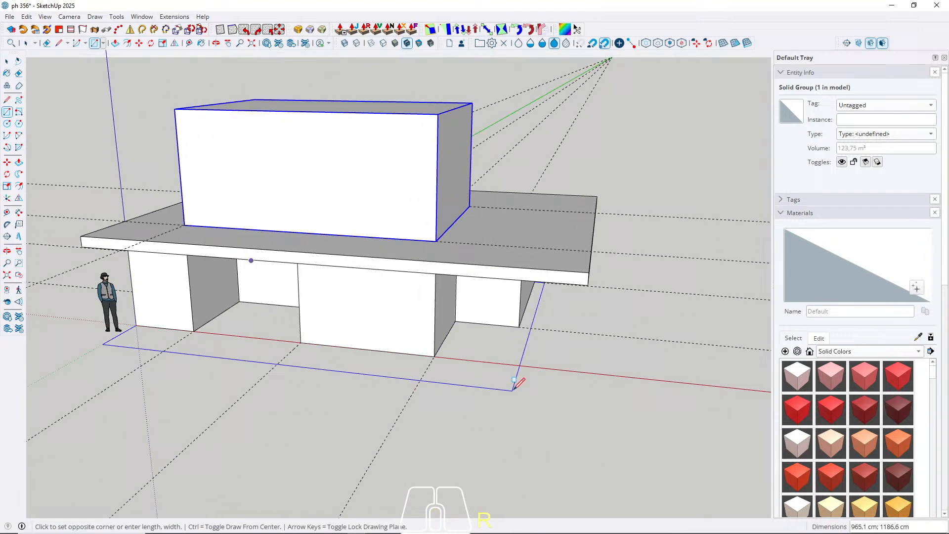
pyautogui.click(578, 404)
pyautogui.press('space')
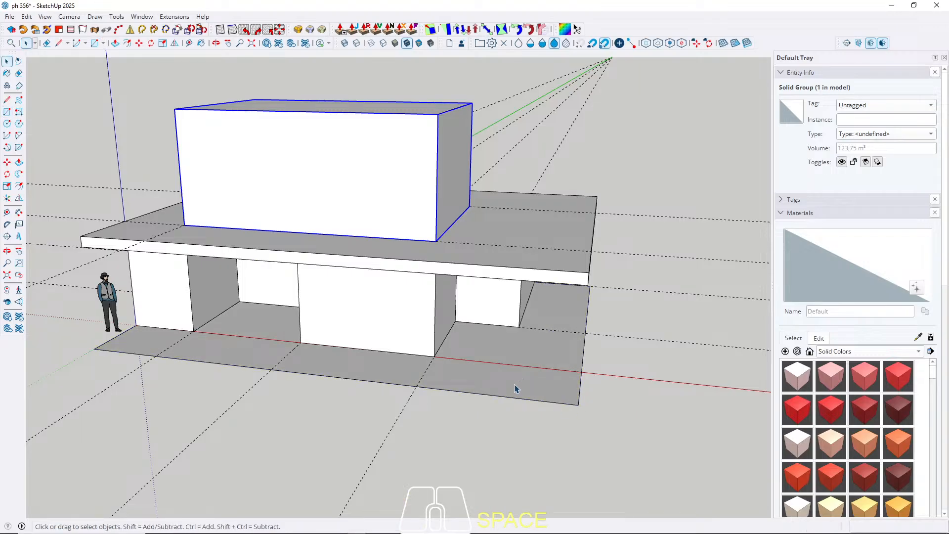
# Step: Extrude the ground rectangle 15 cm downward into a floor slab
pyautogui.moveTo(515, 384); pyautogui.dragTo(535, 363, button='middle')
pyautogui.scroll(3, 535, 362)
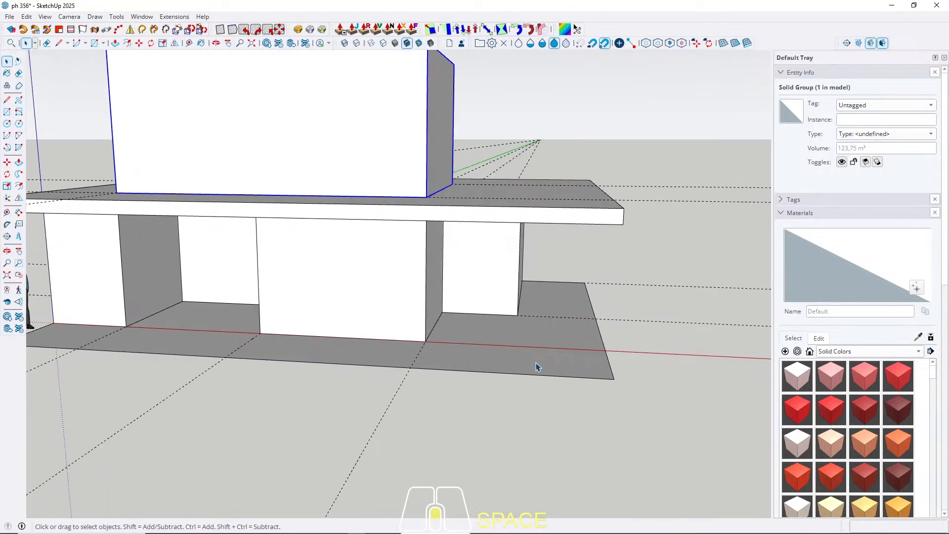
pyautogui.press('p')
pyautogui.click(508, 373)
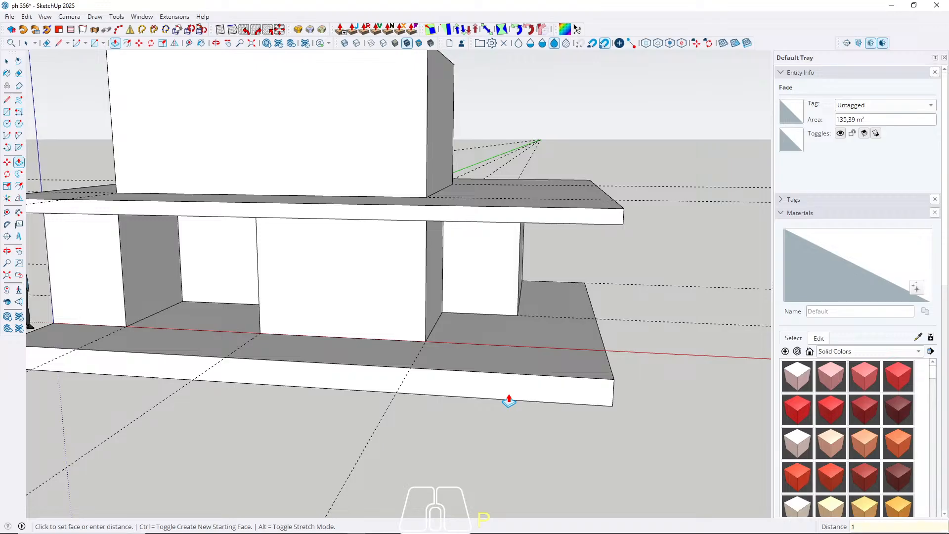
pyautogui.press('Return')
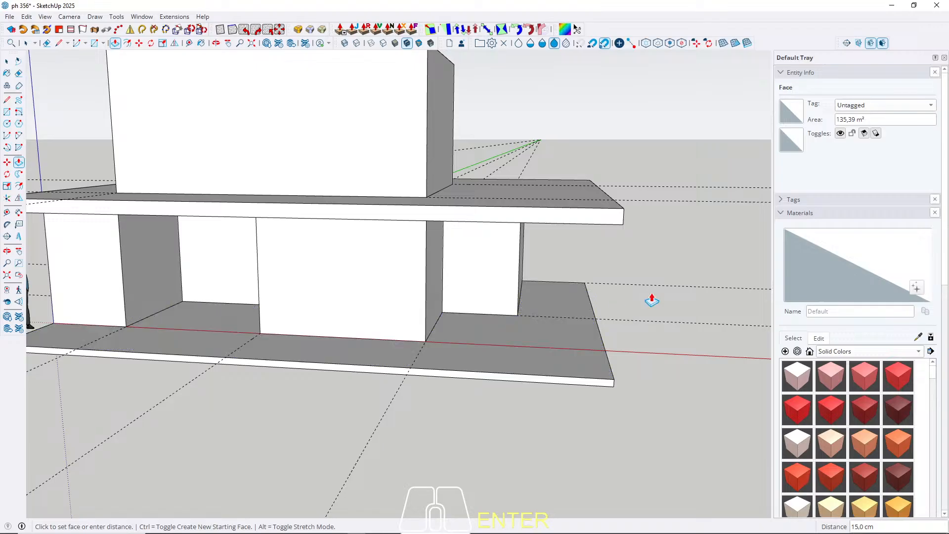
# Step: Adjust the floor slab's end face along the red direction until flush with the edge of the roof slab above
pyautogui.moveTo(650, 296); pyautogui.dragTo(577, 277, button='middle')
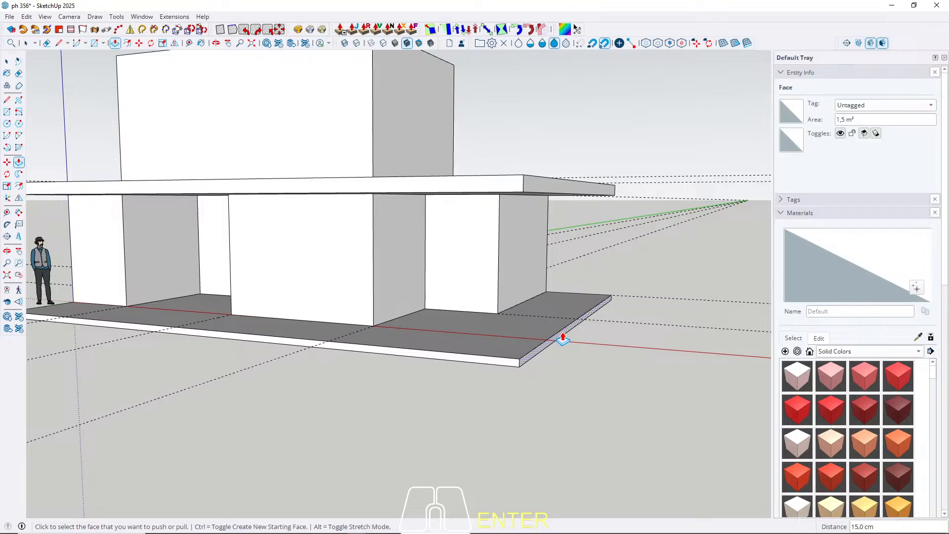
pyautogui.moveTo(563, 340); pyautogui.dragTo(346, 329, button='middle')
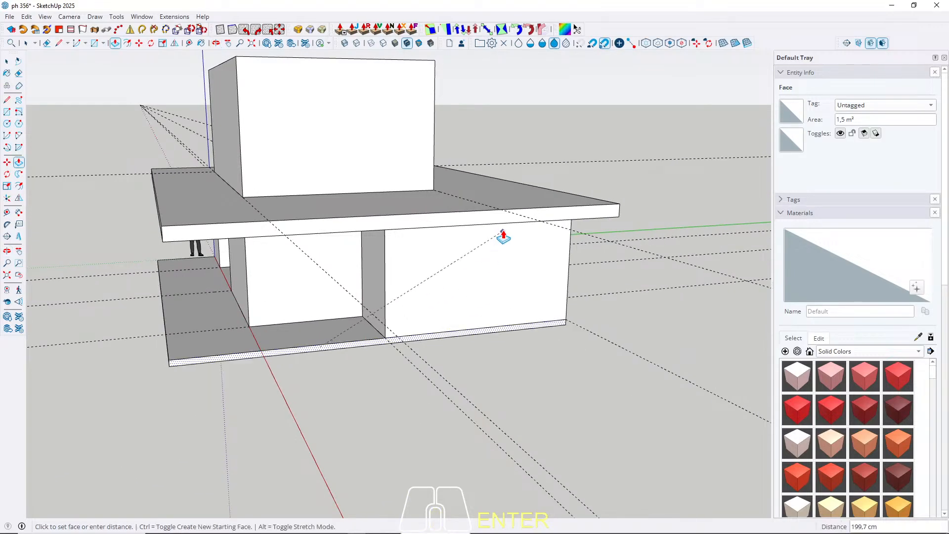
pyautogui.click(457, 222)
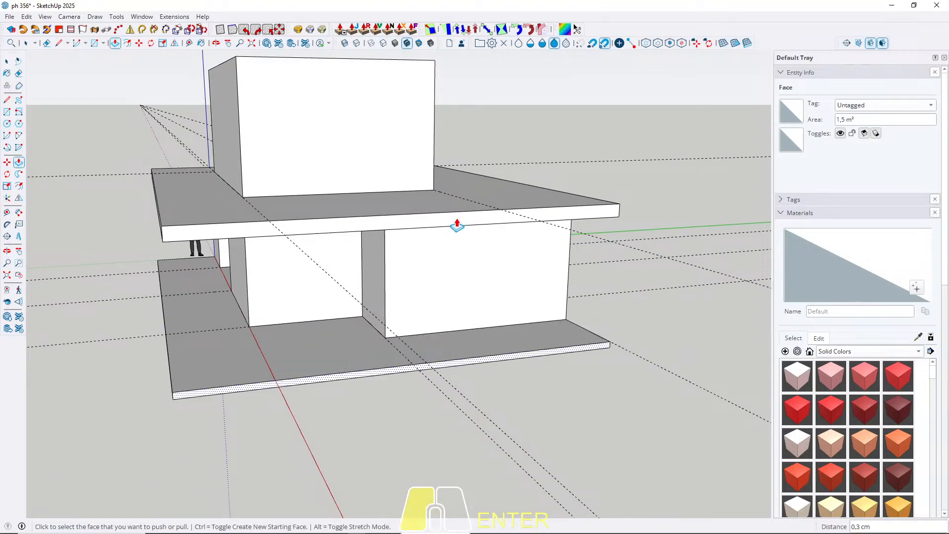
pyautogui.moveTo(362, 390); pyautogui.dragTo(526, 376, button='middle')
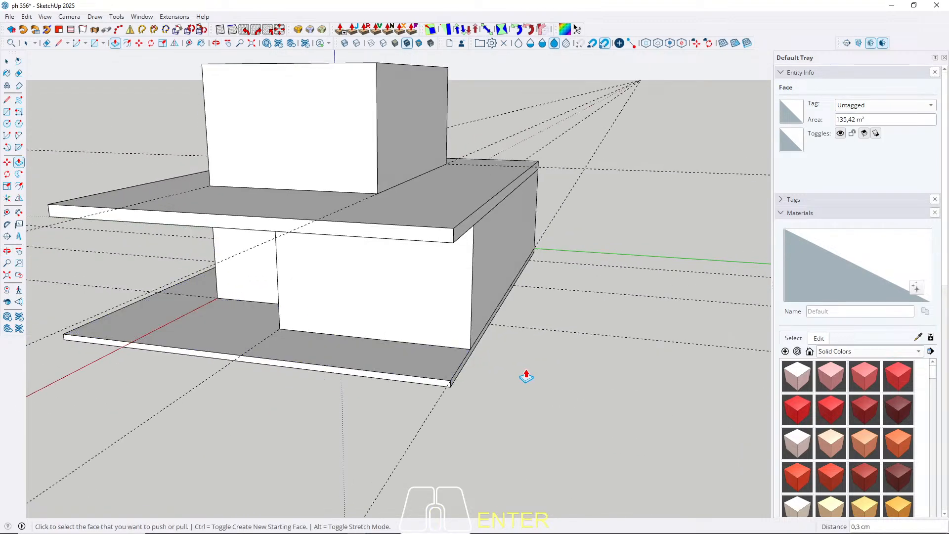
pyautogui.click(435, 373)
pyautogui.moveTo(435, 373); pyautogui.dragTo(359, 370, button='middle')
pyautogui.moveTo(251, 369); pyautogui.dragTo(373, 335, button='middle')
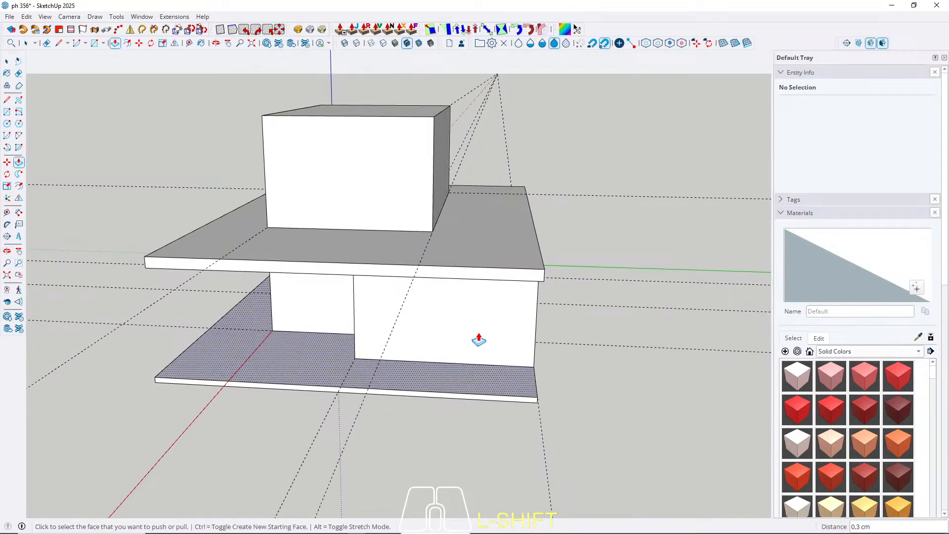
# Step: Adjust the floor slab's front face to line up with the front edge of the roof slab above
pyautogui.moveTo(475, 335); pyautogui.dragTo(278, 390, button='middle')
pyautogui.press('p')
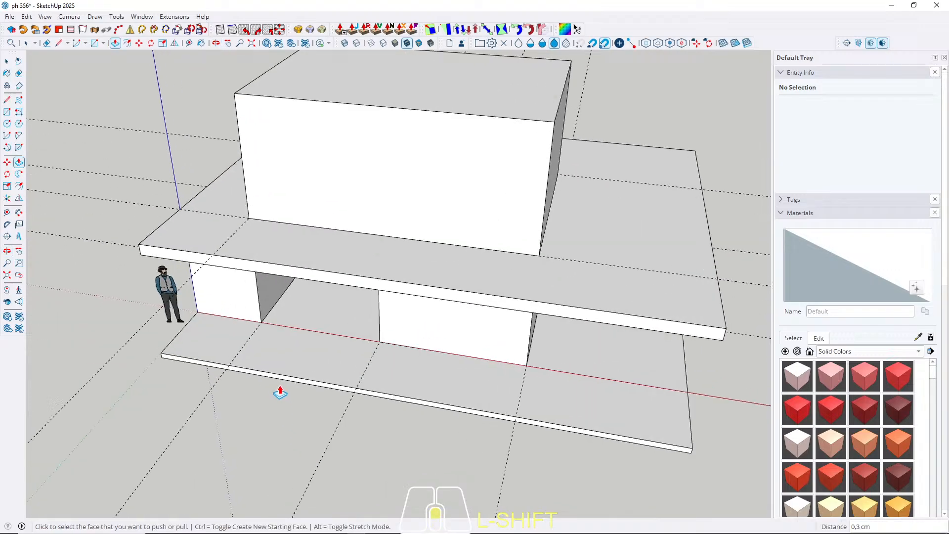
pyautogui.click(275, 384)
pyautogui.click(167, 276)
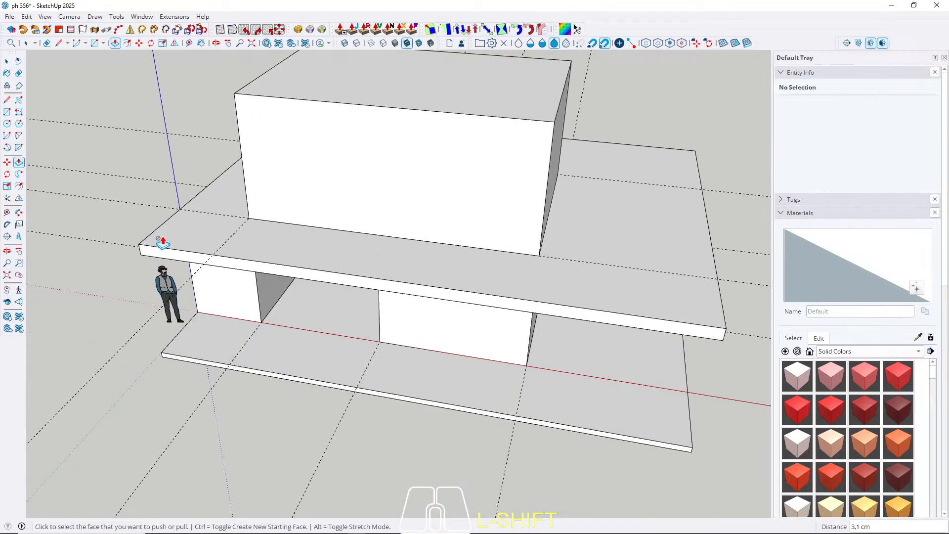
# Step: Check the floor slab's front corner against the roof slab's corner above with a temporary vertical line
pyautogui.press('l')
pyautogui.click(139, 244)
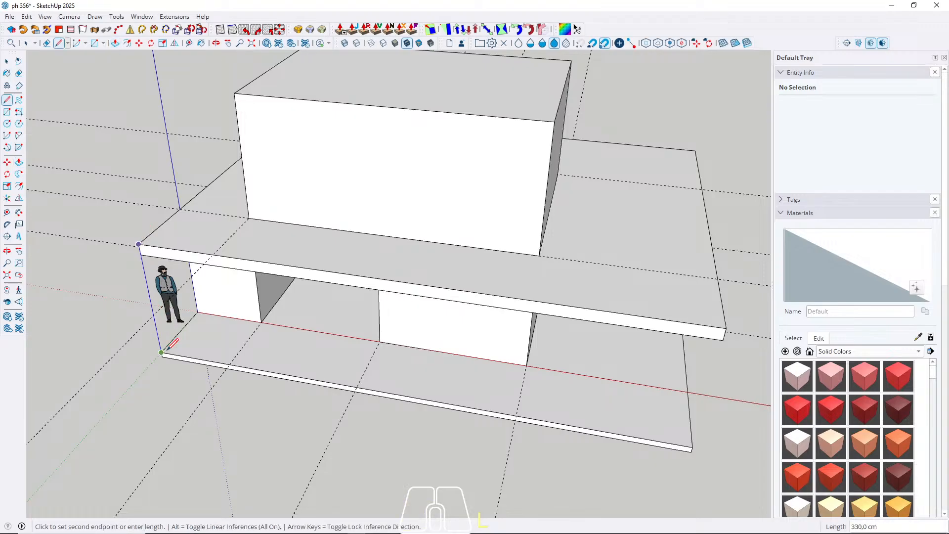
pyautogui.press('space')
# Step: Extend the floor slab's front face 50 cm outward
pyautogui.press('p')
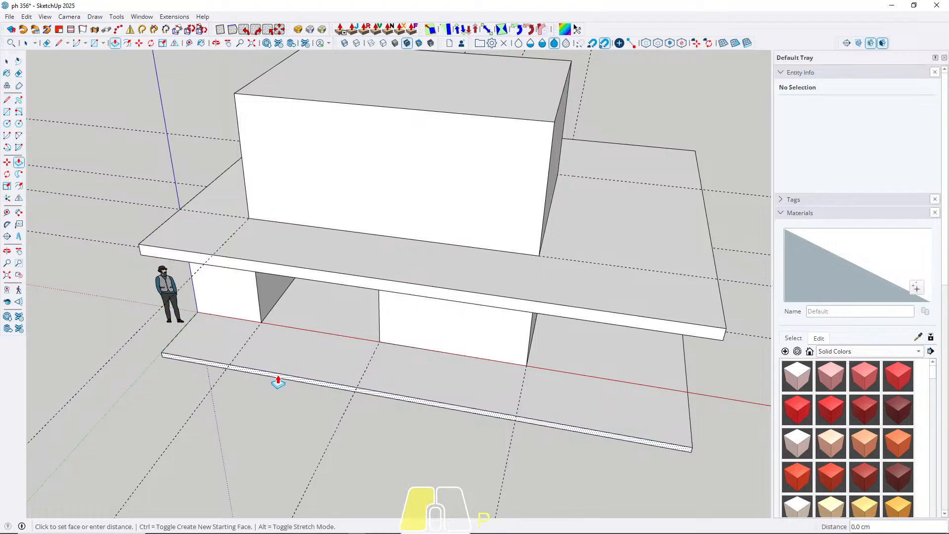
pyautogui.click(272, 375)
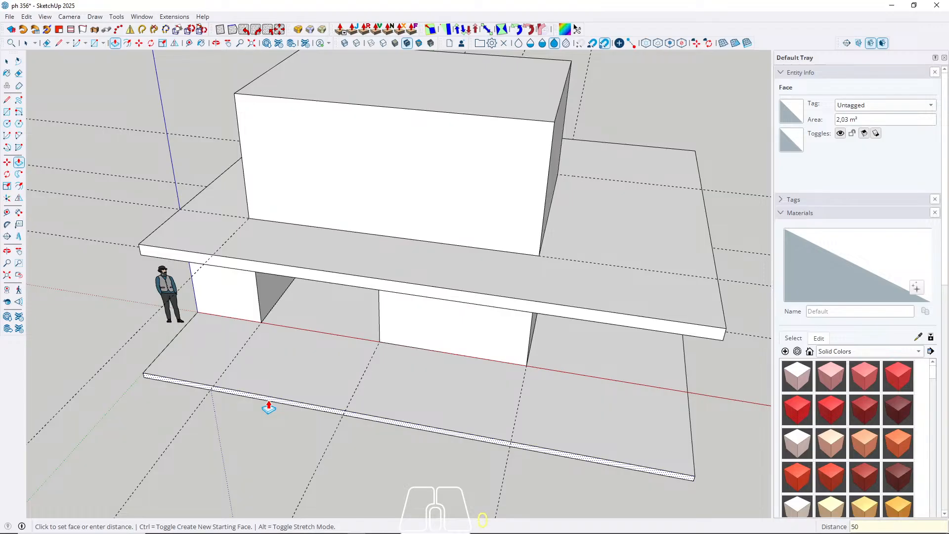
pyautogui.press('Return')
pyautogui.press('space')
# Step: Make the whole floor slab a group
pyautogui.moveTo(254, 326); pyautogui.dragTo(299, 362, button='middle')
pyautogui.tripleClick(298, 363)
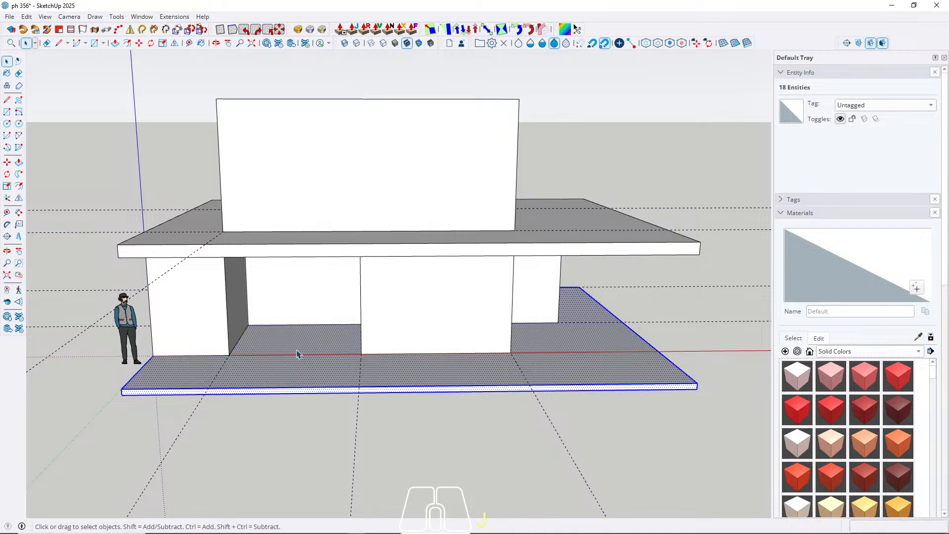
pyautogui.rightClick(297, 354)
pyautogui.click(326, 93)
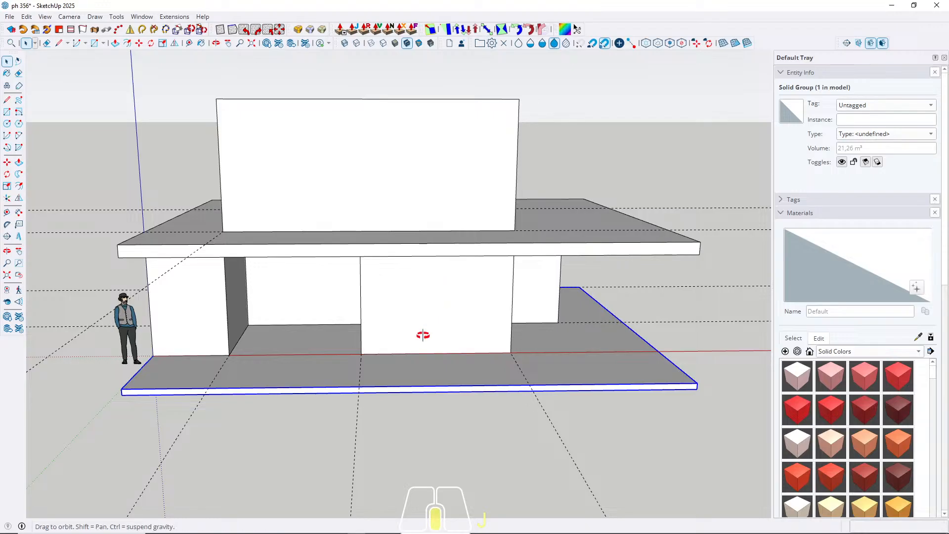
# Step: Draw a rectangle about 105 by 15 cm on the floor slab's front face, between the two guides flanking the entrance recess
pyautogui.moveTo(421, 334); pyautogui.dragTo(179, 385, button='middle')
pyautogui.scroll(5, 212, 407)
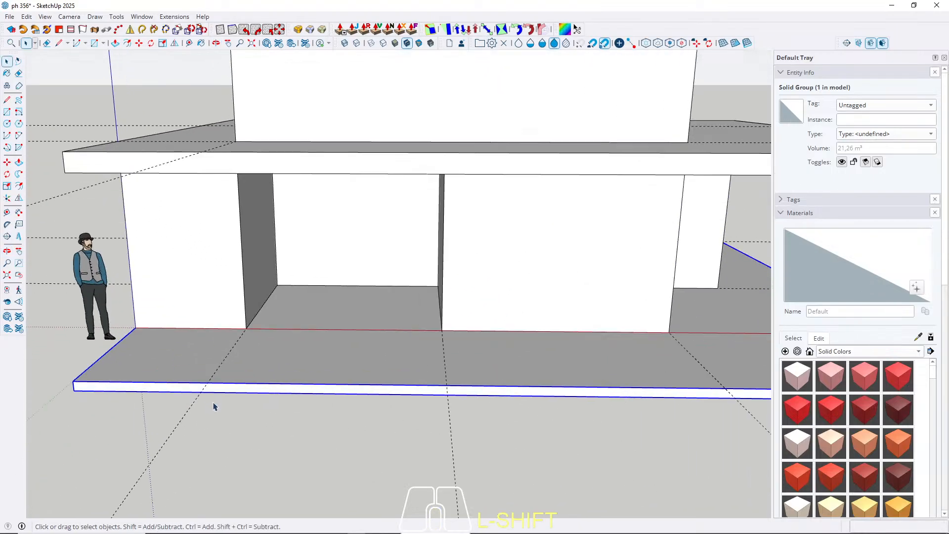
pyautogui.press('r')
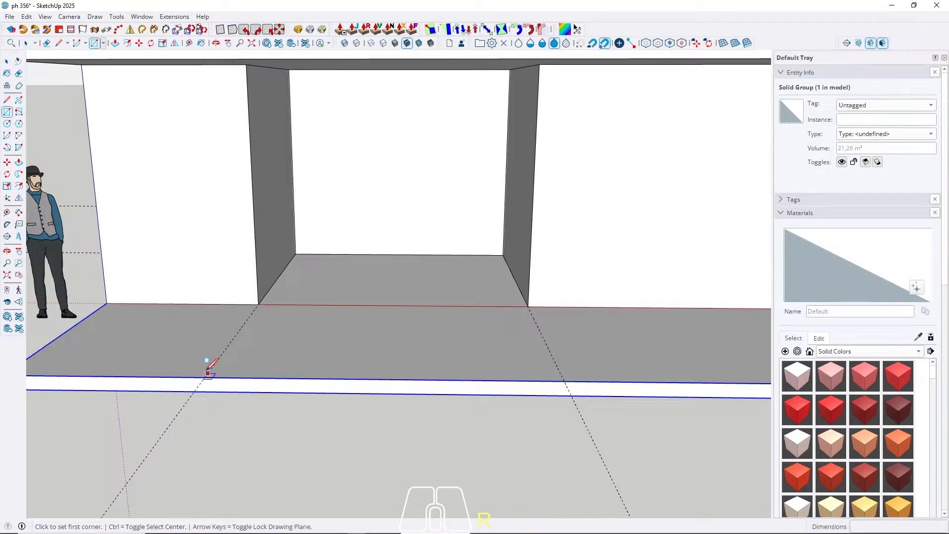
pyautogui.click(217, 378)
pyautogui.click(324, 393)
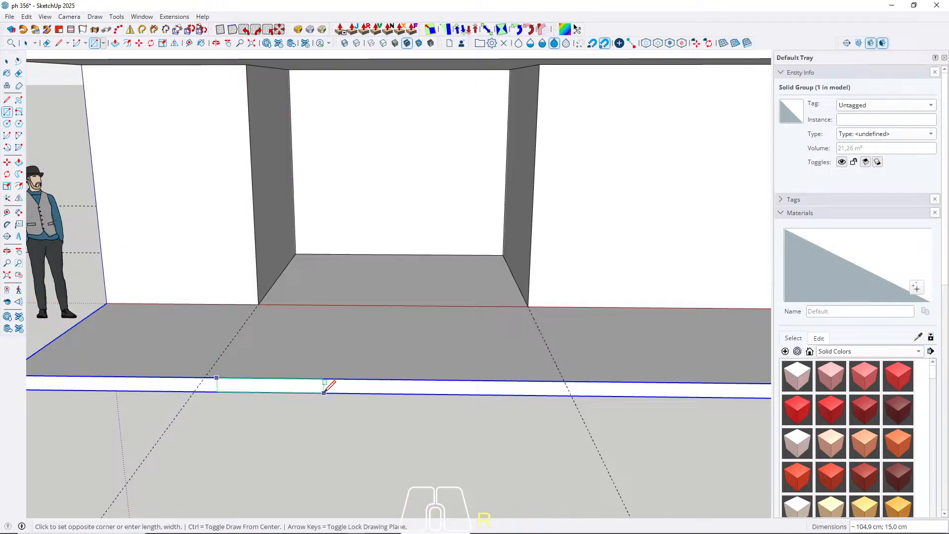
pyautogui.press('space')
# Step: Extrude the small front-face rectangle 1000 cm away from the building into a path slab
pyautogui.press('p')
pyautogui.click(300, 387)
pyautogui.scroll(-6, 301, 388)
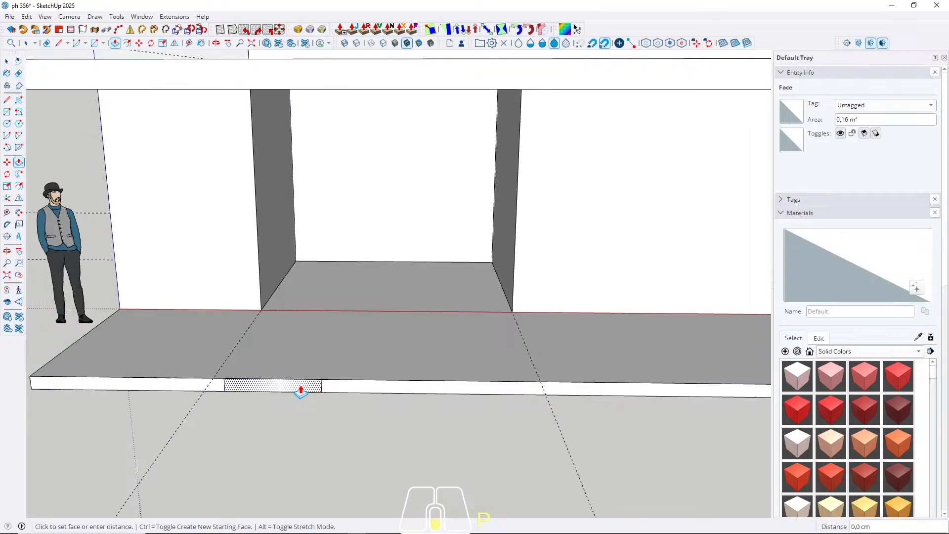
pyautogui.scroll(-6, 334, 339)
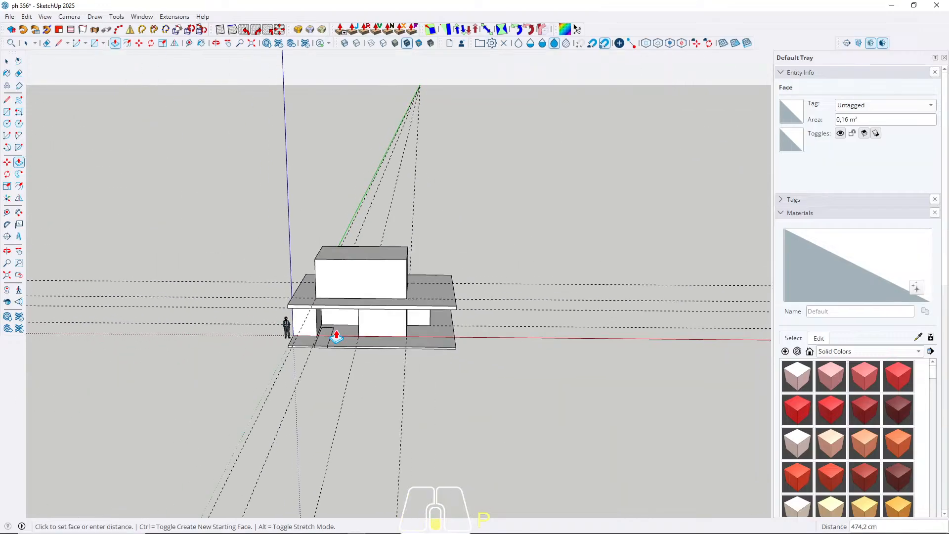
pyautogui.moveTo(329, 381); pyautogui.dragTo(333, 479, button='middle')
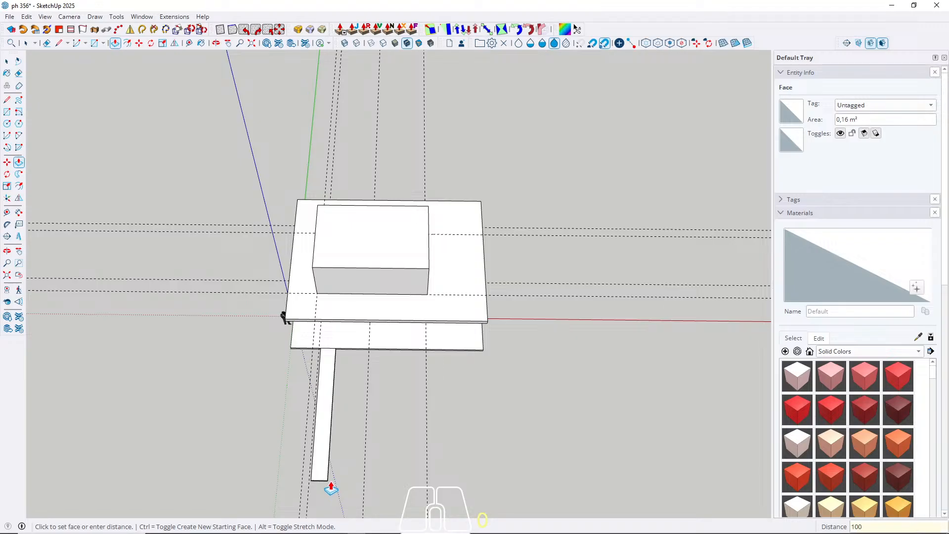
pyautogui.write('1000')
pyautogui.press('Return')
# Step: Widen the path slab by about 233.5 cm, up to the guide on the far side of the entrance recess
pyautogui.scroll(5, 339, 346)
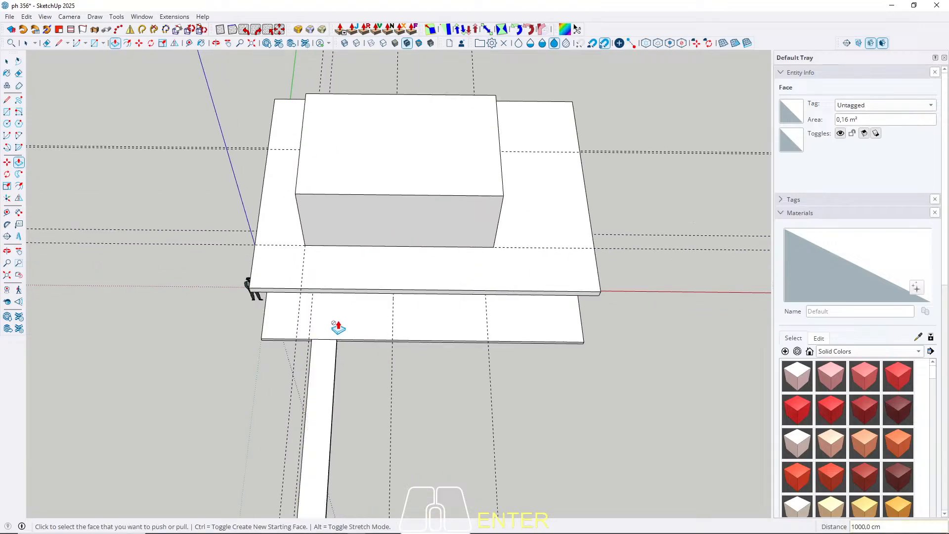
pyautogui.moveTo(398, 419); pyautogui.dragTo(312, 343, button='middle')
pyautogui.click(312, 352)
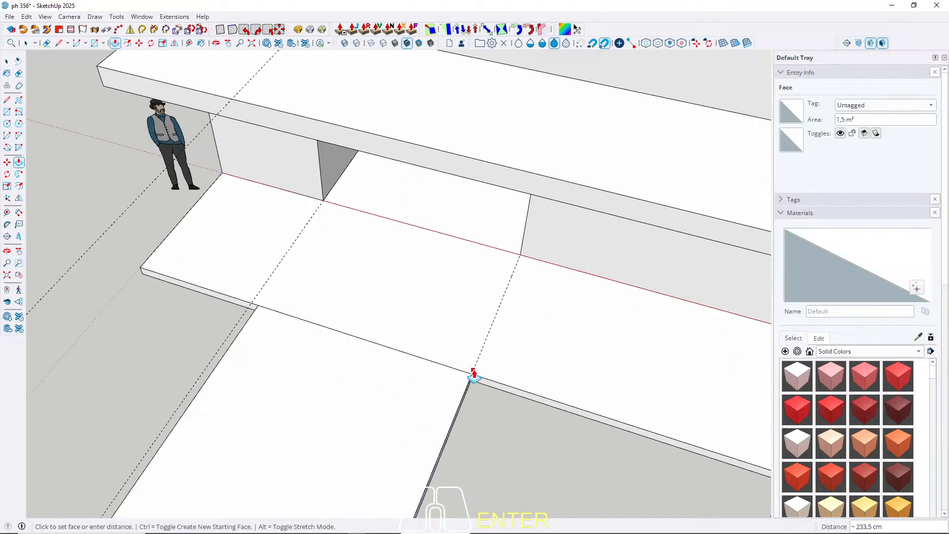
pyautogui.click(475, 373)
pyautogui.press('space')
# Step: Make the whole path slab a group
pyautogui.scroll(-4, 430, 302)
pyautogui.moveTo(393, 343); pyautogui.dragTo(413, 356, button='middle')
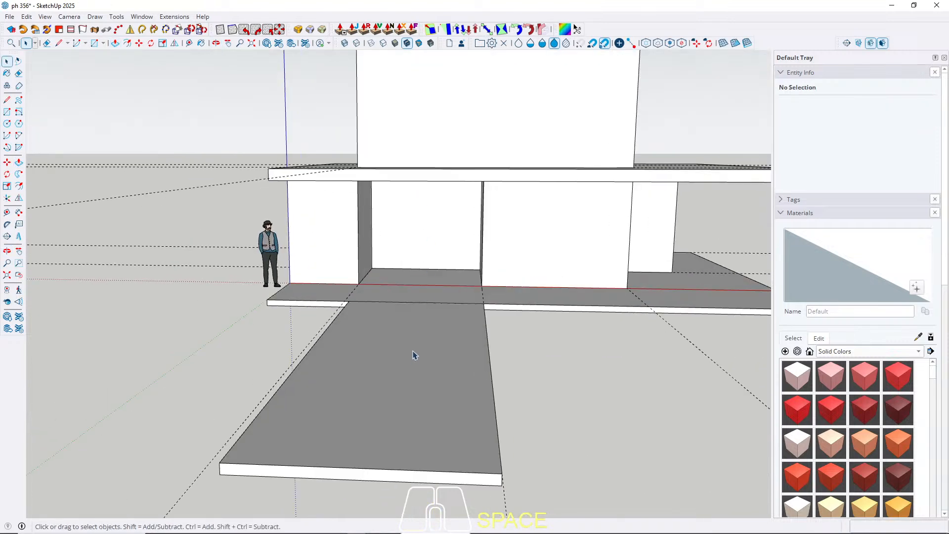
pyautogui.tripleClick(413, 357)
pyautogui.rightClick(391, 365)
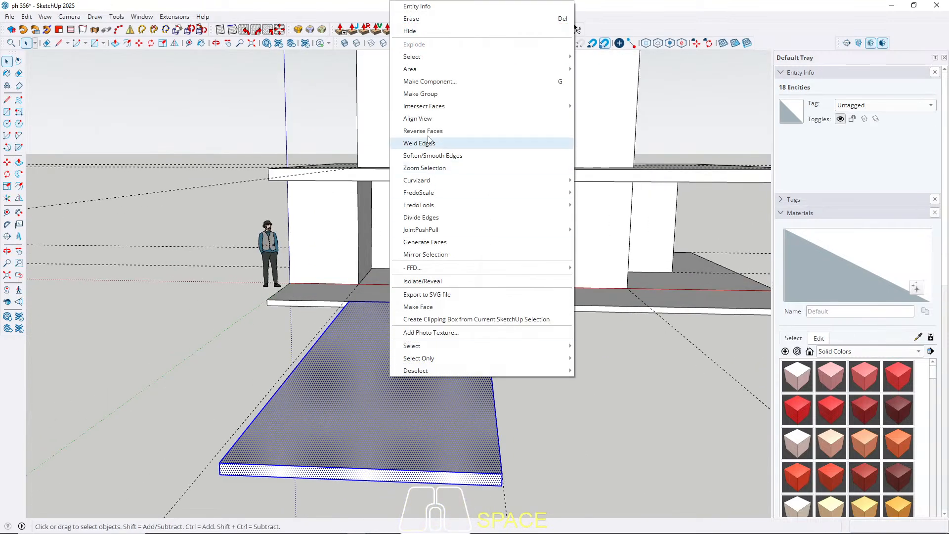
pyautogui.click(426, 95)
# Step: Draw an 80 m² ground rectangle from the floor slab's lower outer front corner to the path slab's outer end corner
pyautogui.scroll(-3, 179, 376)
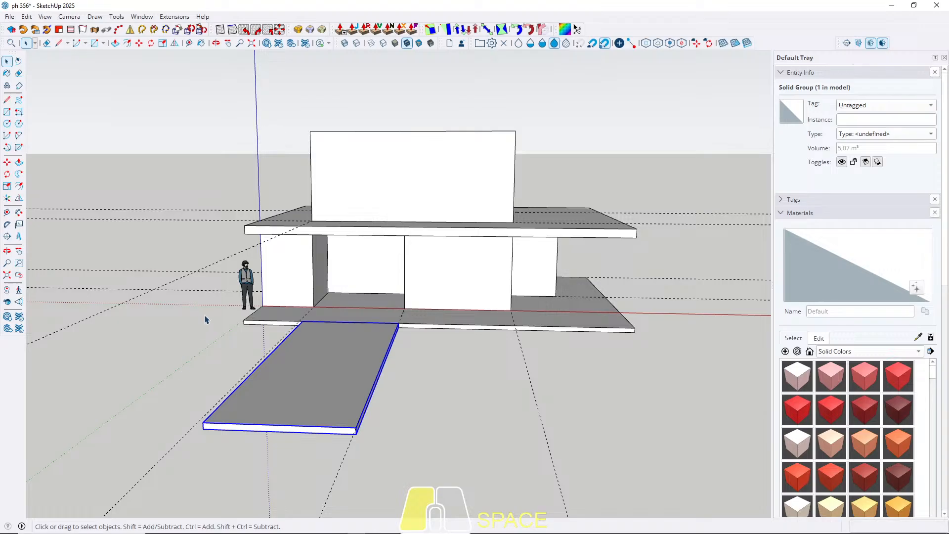
pyautogui.keyDown('shift'); pyautogui.moveTo(329, 336); pyautogui.dragTo(158, 343, button='middle'); pyautogui.keyUp('shift')
pyautogui.scroll(5, 232, 349)
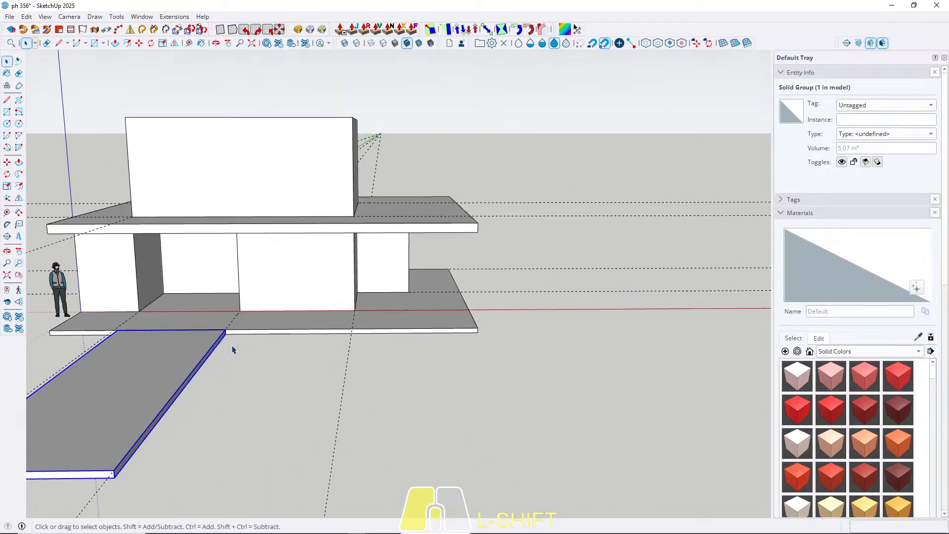
pyautogui.scroll(-3, 279, 344)
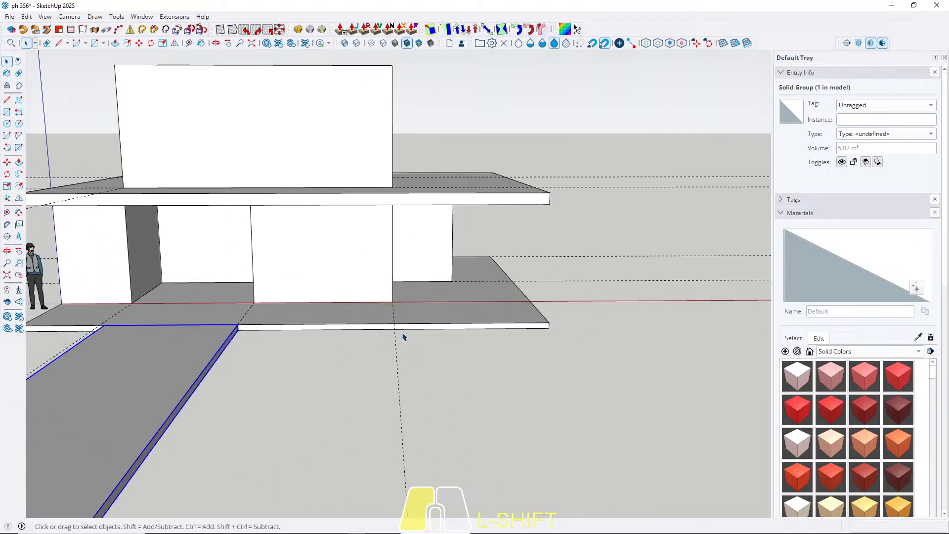
pyautogui.moveTo(402, 333); pyautogui.dragTo(404, 373, button='middle')
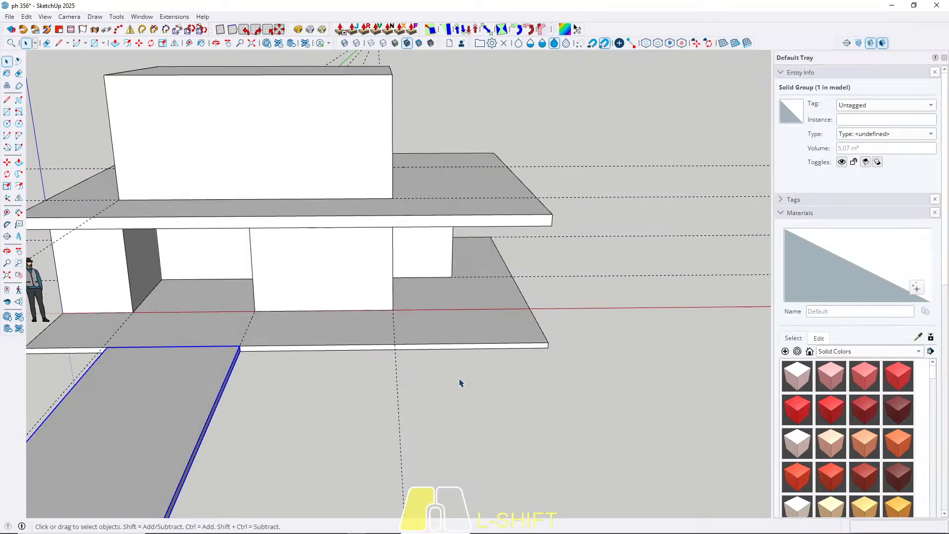
pyautogui.press('r')
pyautogui.click(548, 347)
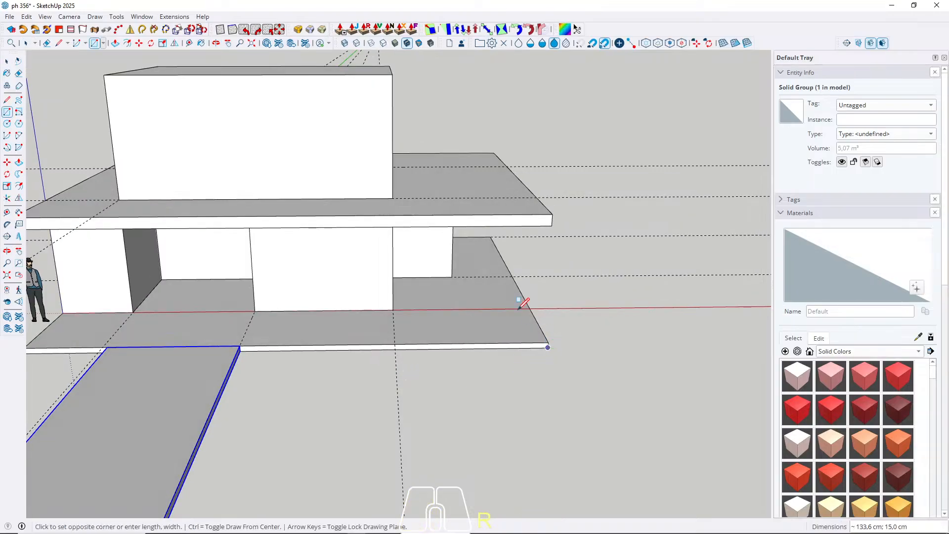
pyautogui.scroll(-4, 512, 302)
pyautogui.moveTo(438, 360); pyautogui.dragTo(420, 410, button='middle')
pyautogui.scroll(3, 360, 440)
pyautogui.keyDown('shift'); pyautogui.moveTo(352, 470); pyautogui.dragTo(403, 273, button='middle'); pyautogui.keyUp('shift')
pyautogui.scroll(3, 364, 316)
pyautogui.click(336, 354)
pyautogui.press('space')
# Step: Extrude the 80 m² ground rectangle 150 cm downward
pyautogui.scroll(-3, 341, 301)
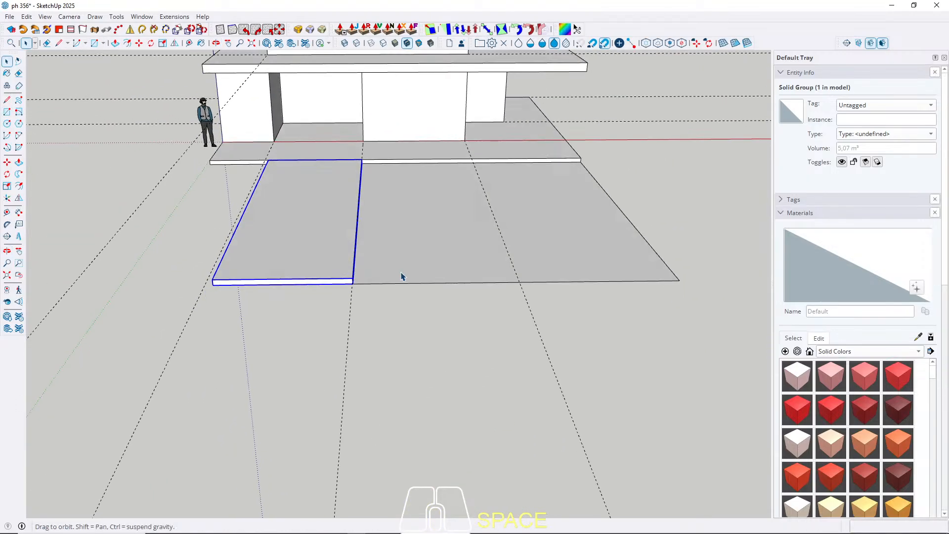
pyautogui.press('p')
pyautogui.click(402, 271)
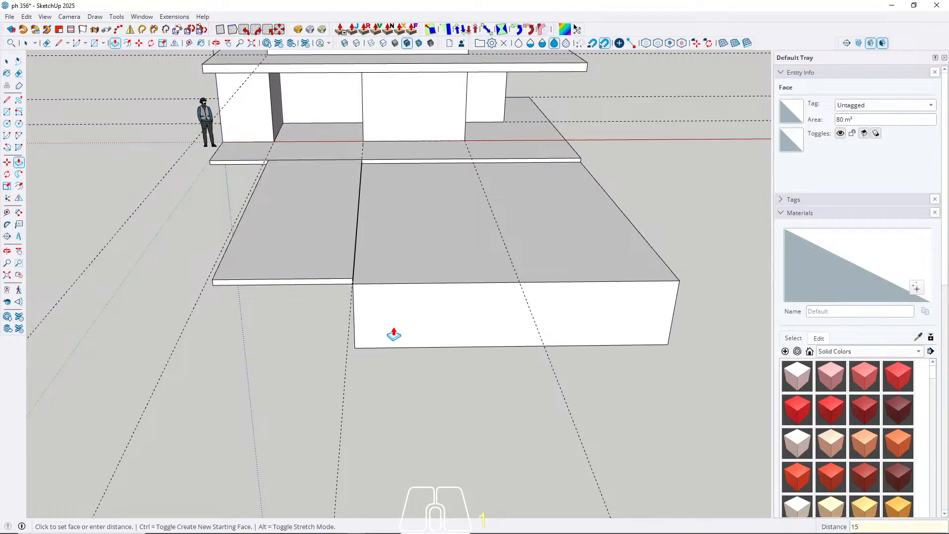
pyautogui.write('150')
pyautogui.press('Return')
pyautogui.press('space')
# Step: Make the whole sunken volume beside the path a group
pyautogui.tripleClick(393, 290)
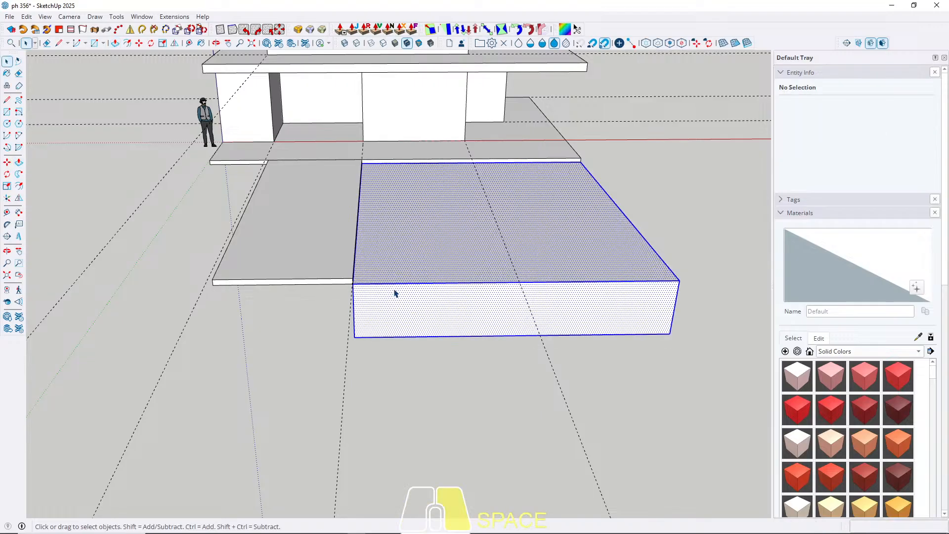
pyautogui.rightClick(394, 290)
pyautogui.click(424, 93)
# Step: Draw a 1000 by about 212 cm ground rectangle on the path's other side, from the floor slab's lower corner to the path's end
pyautogui.moveTo(386, 237); pyautogui.dragTo(346, 398, button='middle')
pyautogui.scroll(3, 315, 339)
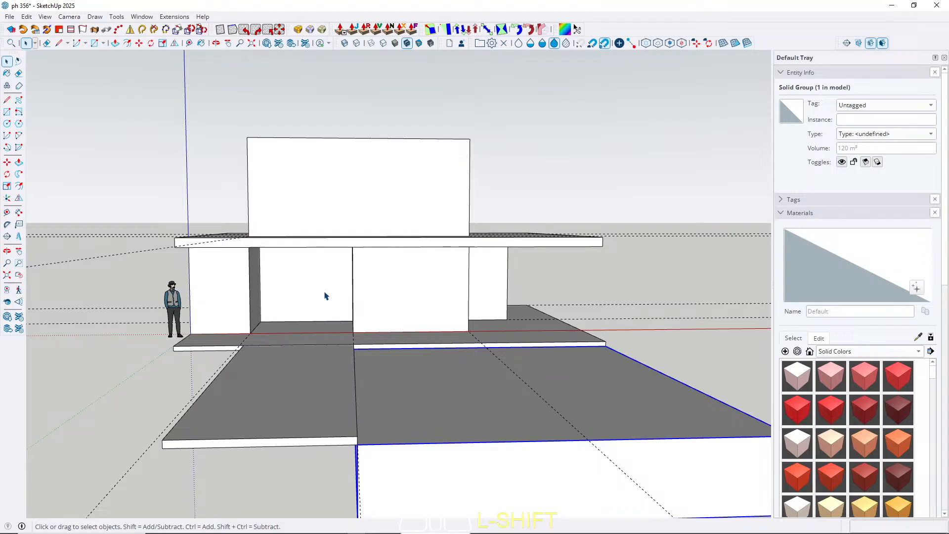
pyautogui.moveTo(271, 337); pyautogui.dragTo(346, 402, button='middle')
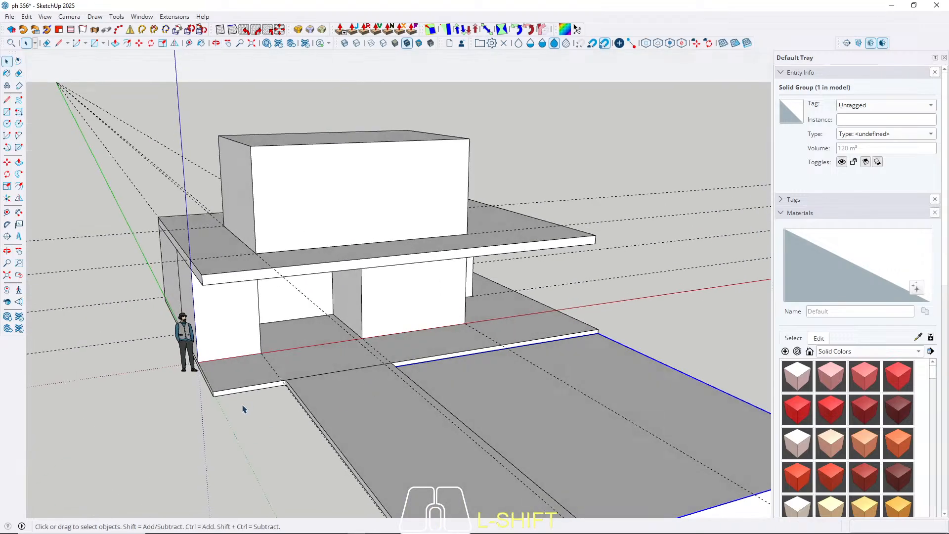
pyautogui.press('r')
pyautogui.scroll(4, 223, 408)
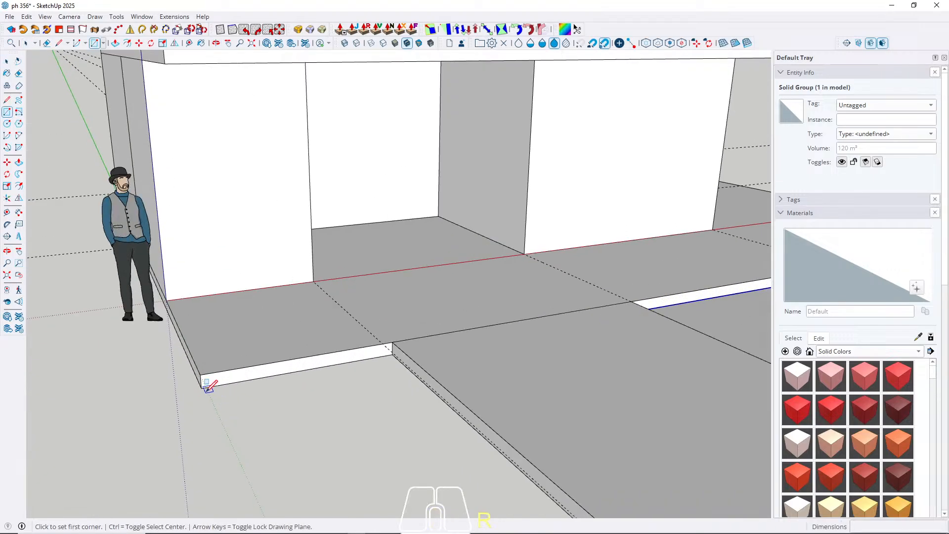
pyautogui.click(205, 388)
pyautogui.scroll(-5, 205, 267)
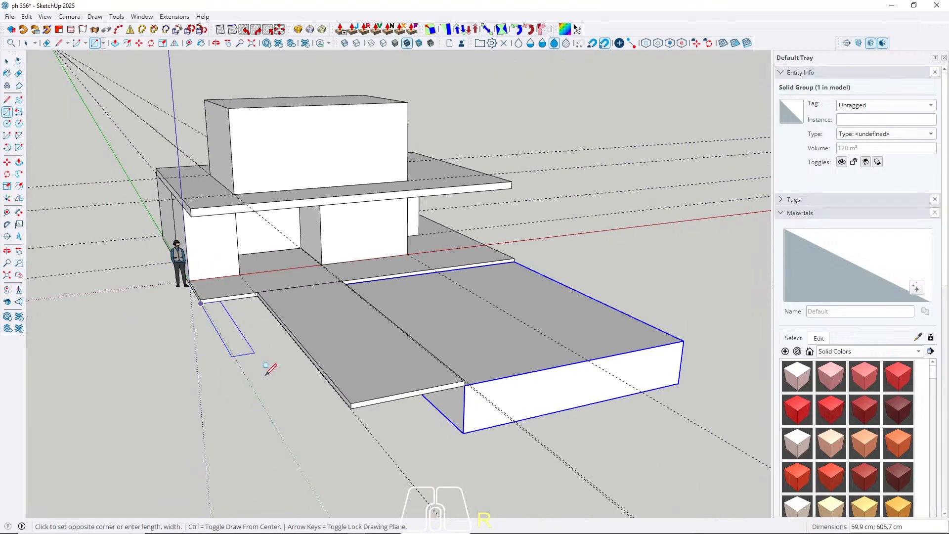
pyautogui.scroll(4, 346, 415)
pyautogui.click(359, 385)
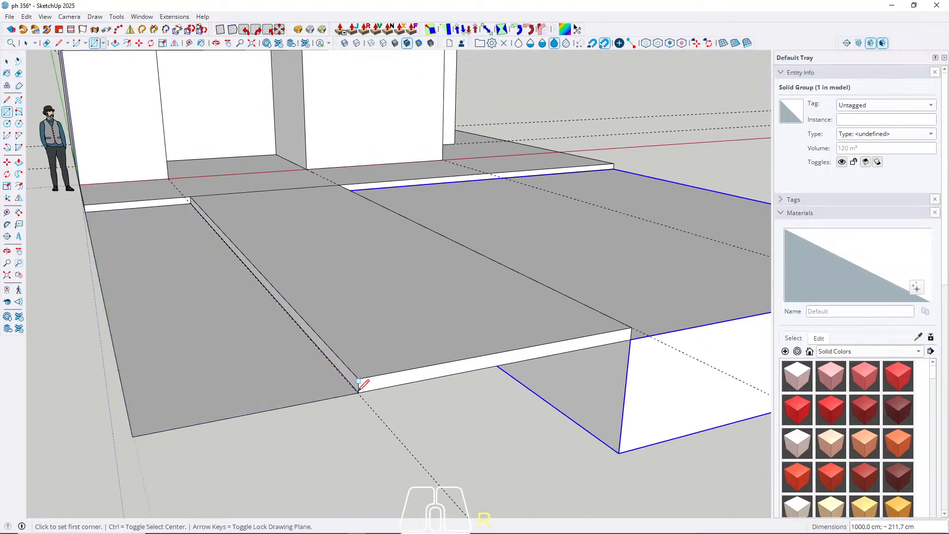
pyautogui.press('space')
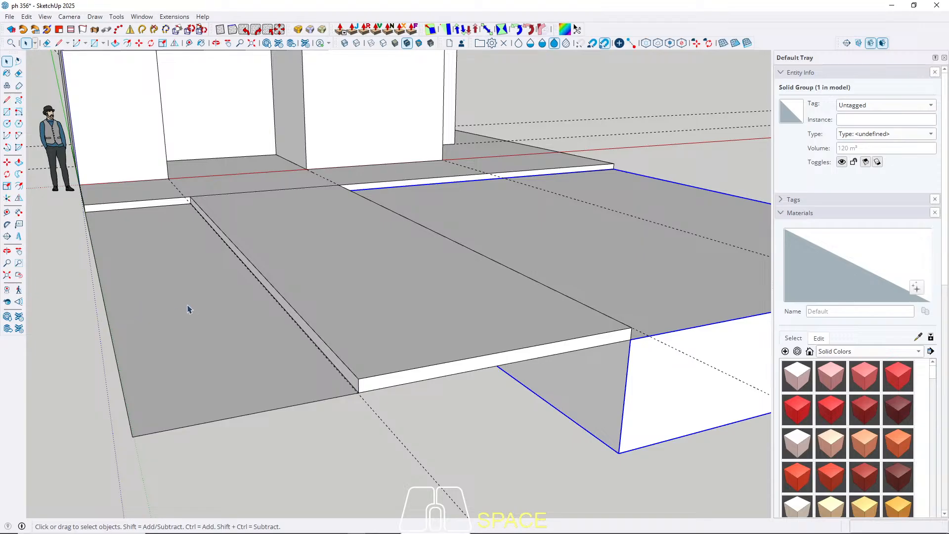
# Step: Make the narrow ground rectangle beside the path a group
pyautogui.doubleClick(195, 345)
pyautogui.rightClick(159, 319)
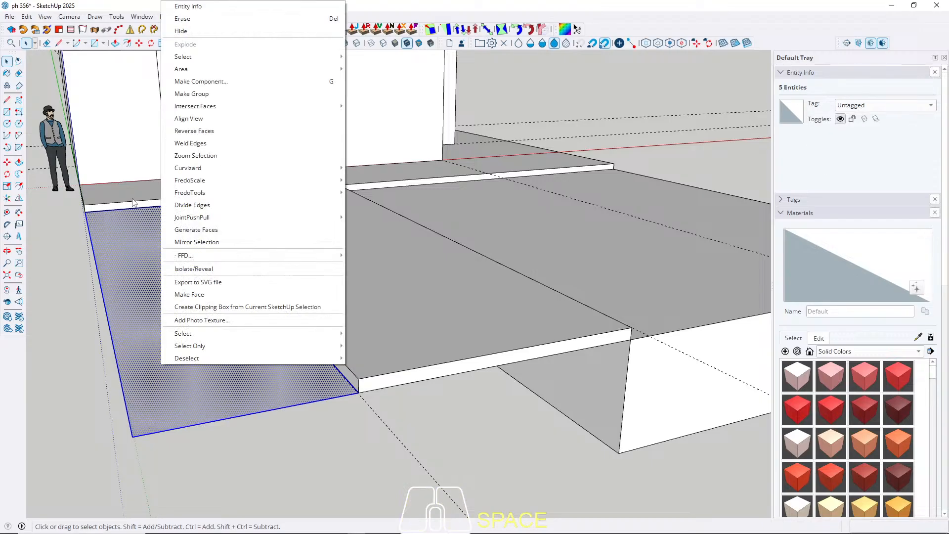
pyautogui.click(197, 94)
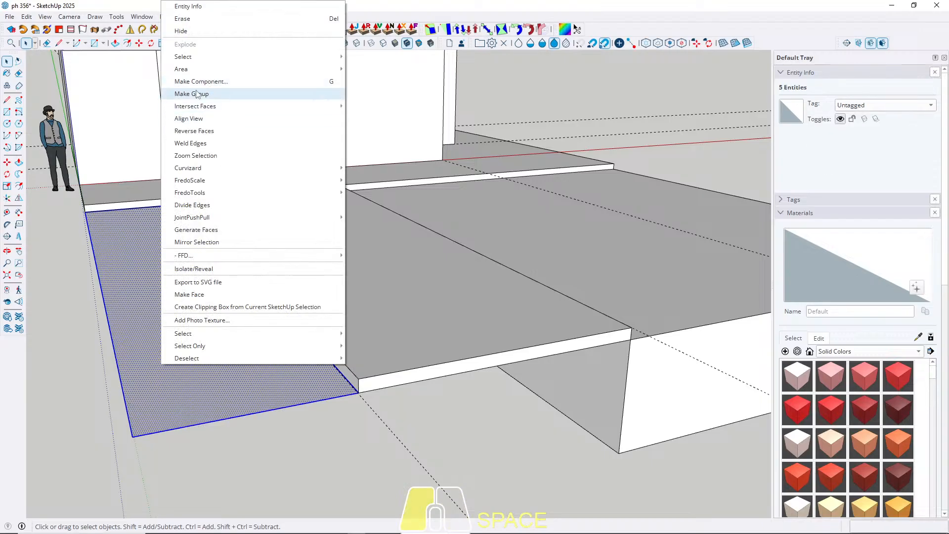
pyautogui.moveTo(136, 260); pyautogui.dragTo(439, 341, button='middle')
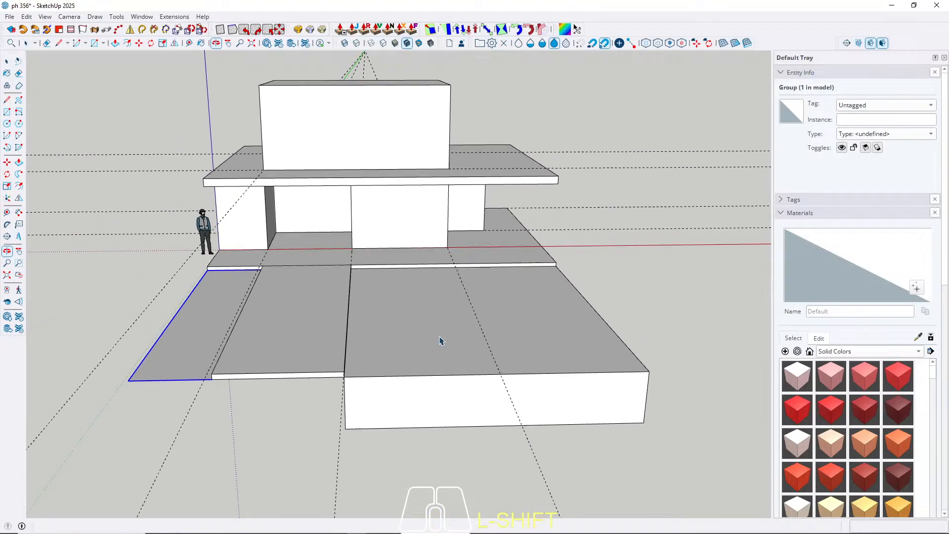
pyautogui.click(408, 348)
pyautogui.click(262, 324)
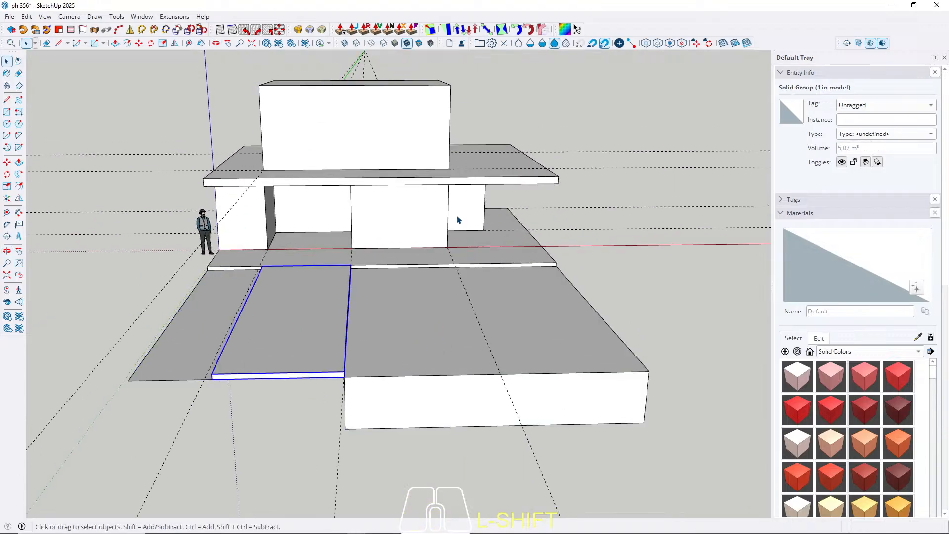
pyautogui.click(209, 336)
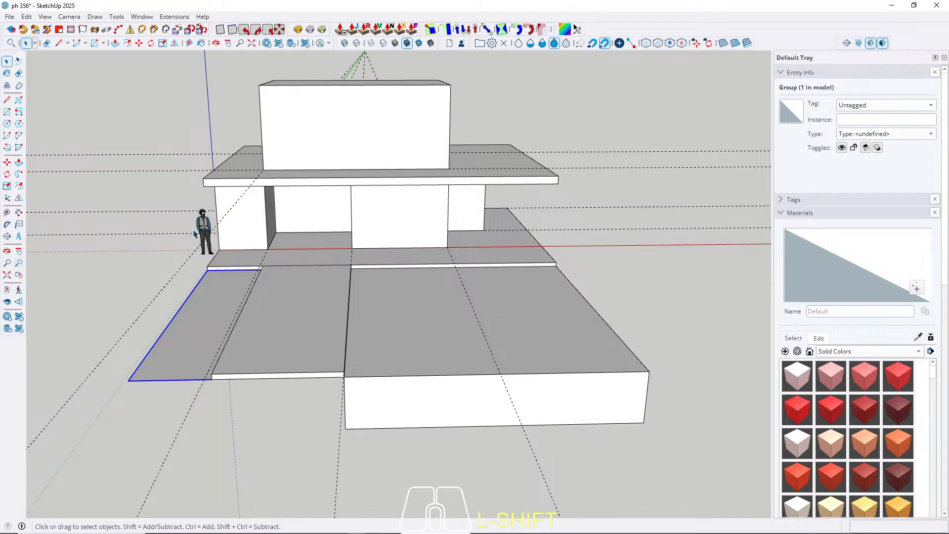
# Step: Delete the human scale figure standing beside the house
pyautogui.scroll(8, 194, 234)
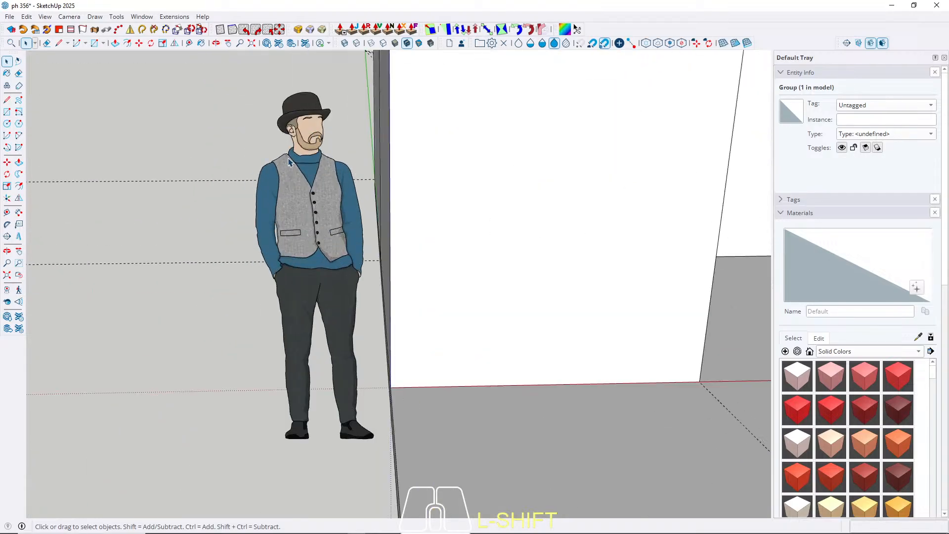
pyautogui.click(297, 228)
pyautogui.press('Delete')
pyautogui.scroll(-10, 294, 260)
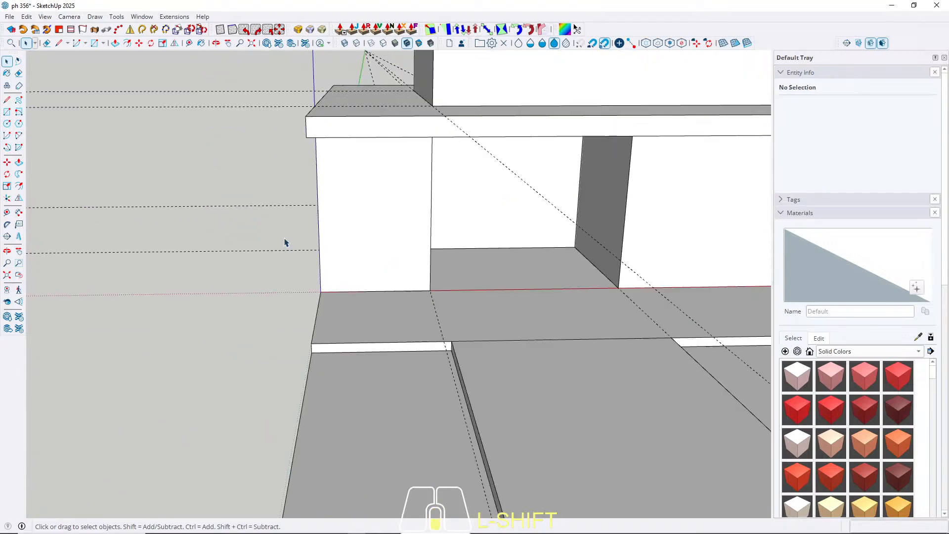
# Step: Draw a 20 by 20 cm square outside the narrow ground strip, starting from its outer front corner
pyautogui.moveTo(366, 281); pyautogui.dragTo(418, 403, button='middle')
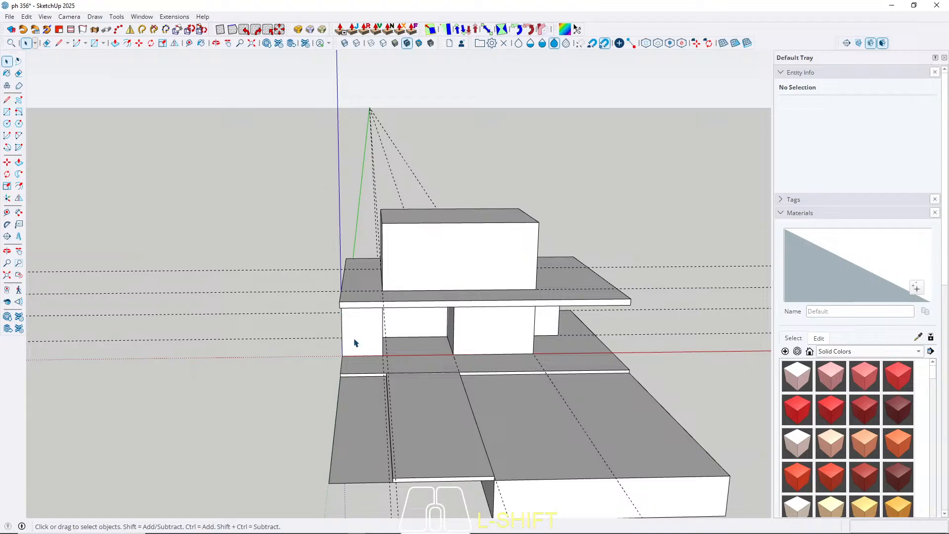
pyautogui.moveTo(324, 371); pyautogui.dragTo(421, 326, button='middle')
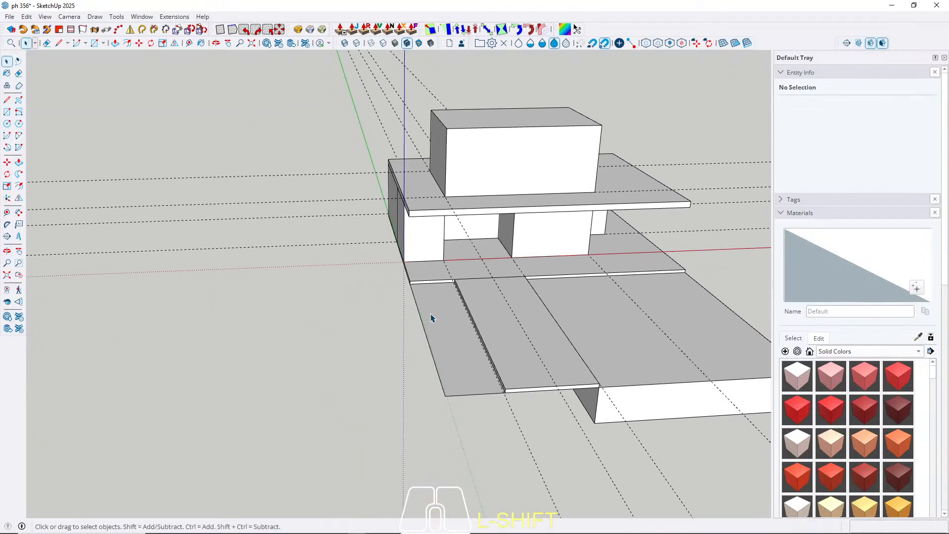
pyautogui.press('r')
pyautogui.scroll(3, 434, 387)
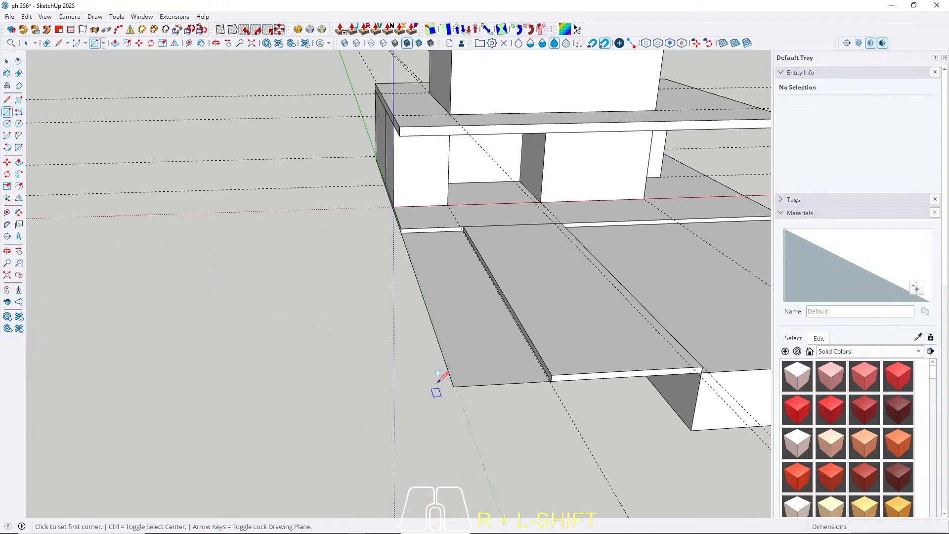
pyautogui.click(453, 385)
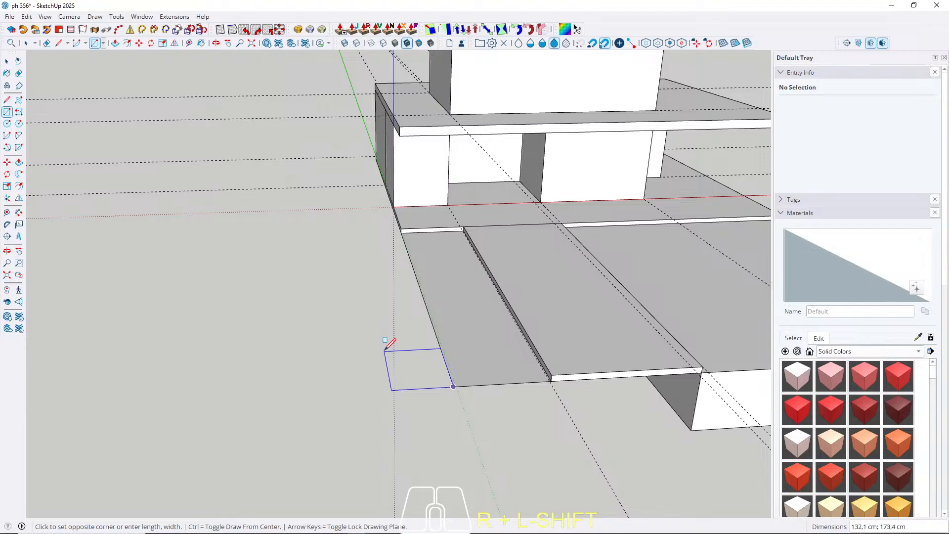
pyautogui.write('20;20')
pyautogui.press('Return')
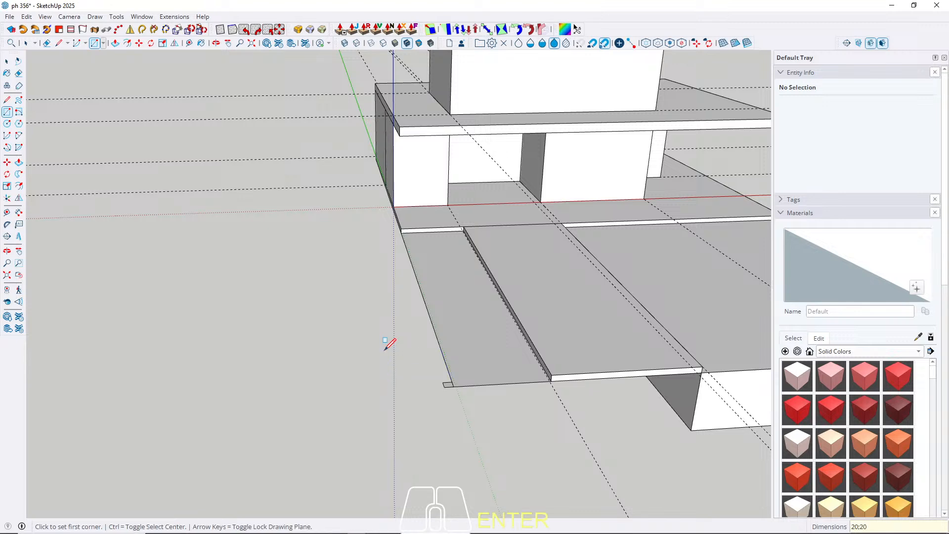
pyautogui.press('space')
# Step: Extrude the 20 by 20 cm square upward 345 cm, up to the roof slab's front corner
pyautogui.scroll(3, 460, 397)
pyautogui.press('p')
pyautogui.click(439, 381)
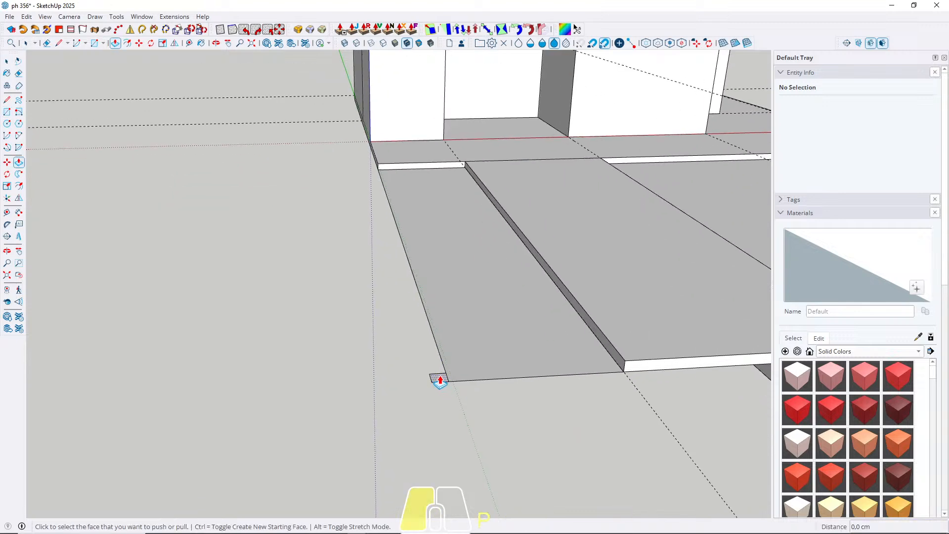
pyautogui.scroll(-3, 240, 455)
pyautogui.scroll(-2, 241, 455)
pyautogui.moveTo(393, 375); pyautogui.dragTo(354, 351, button='middle')
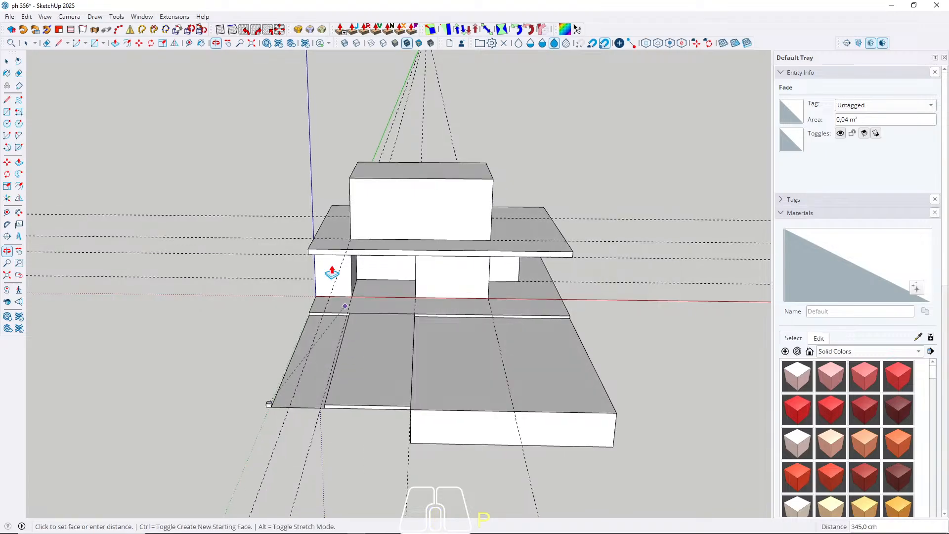
pyautogui.scroll(4, 325, 243)
pyautogui.click(294, 272)
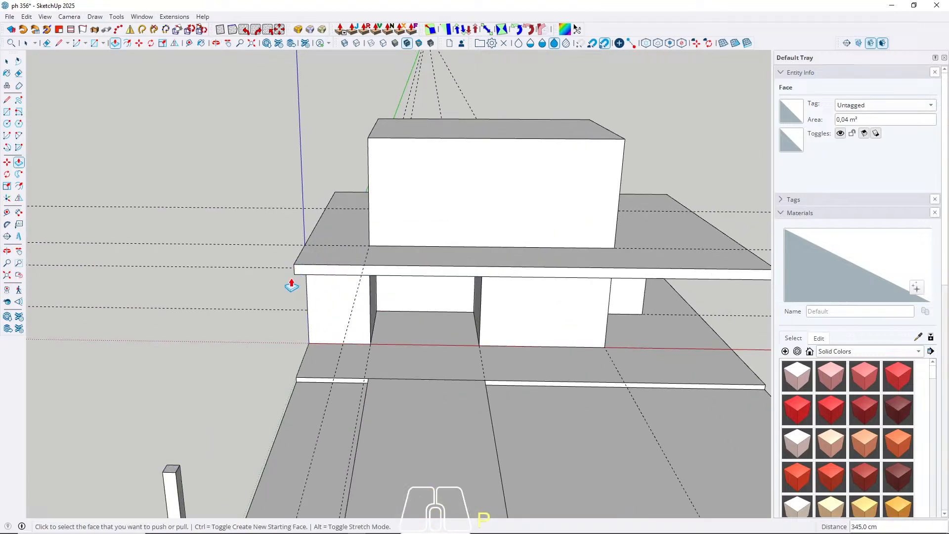
# Step: Raise the top face of the corner post by another 100 cm
pyautogui.moveTo(292, 282)
pyautogui.mouseDown(button='middle')
pyautogui.moveTo(267, 329)
pyautogui.moveTo(269, 283)
pyautogui.moveTo(301, 247)
pyautogui.moveTo(297, 270)
pyautogui.mouseUp(button='middle')
pyautogui.scroll(3, 302, 248)
pyautogui.scroll(-2, 297, 289)
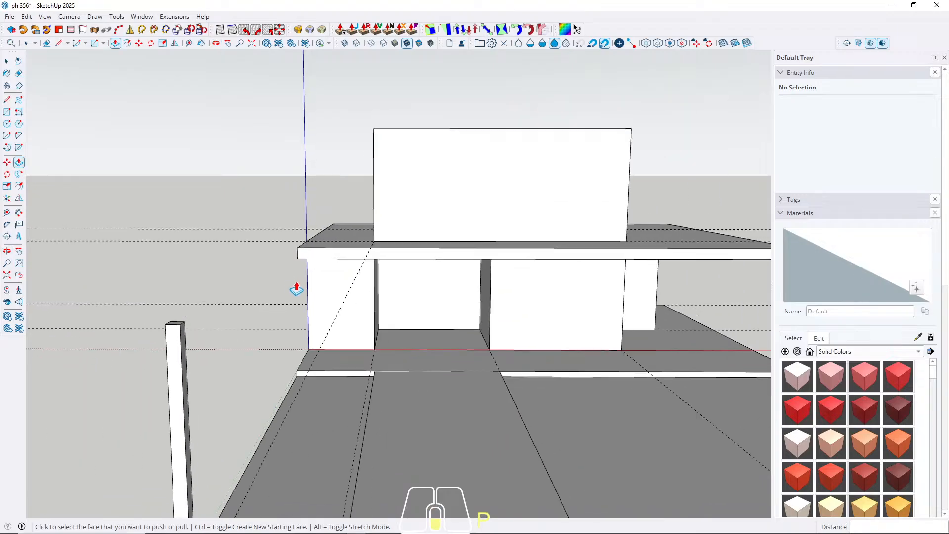
pyautogui.scroll(2, 188, 330)
pyautogui.click(128, 332)
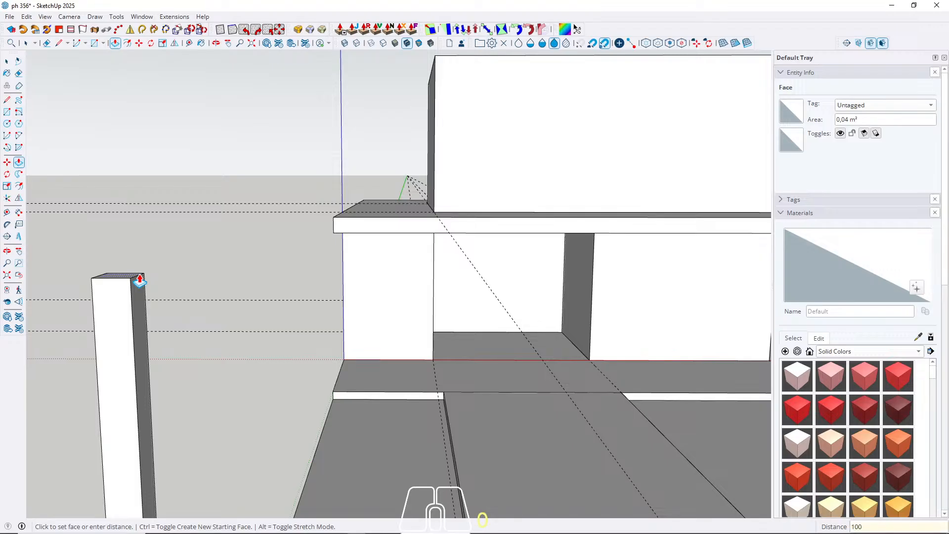
pyautogui.press('Return')
# Step: Extrude the post's house-facing side into a long wall along the plot's side, reaching the floor slab's rear corner
pyautogui.scroll(-4, 373, 248)
pyautogui.moveTo(386, 206); pyautogui.dragTo(157, 272, button='middle')
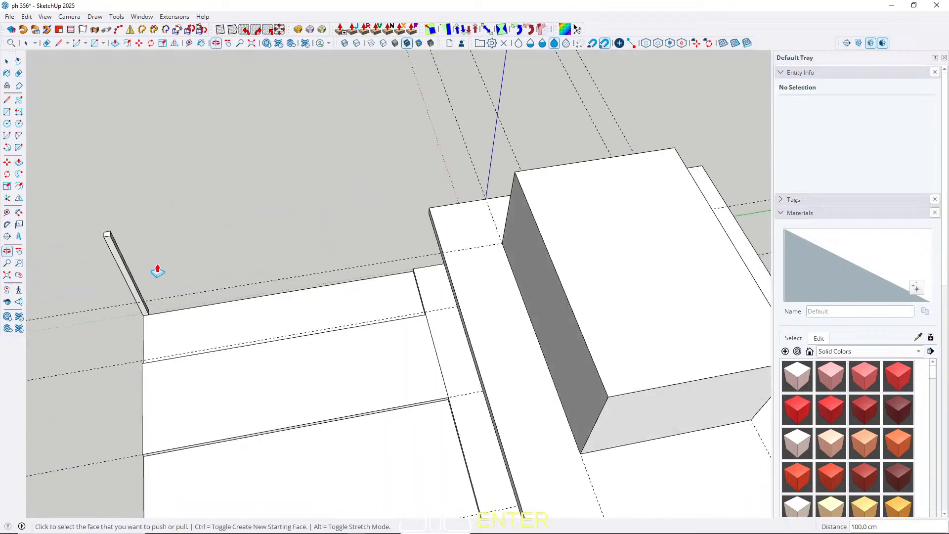
pyautogui.scroll(5, 110, 288)
pyautogui.click(111, 288)
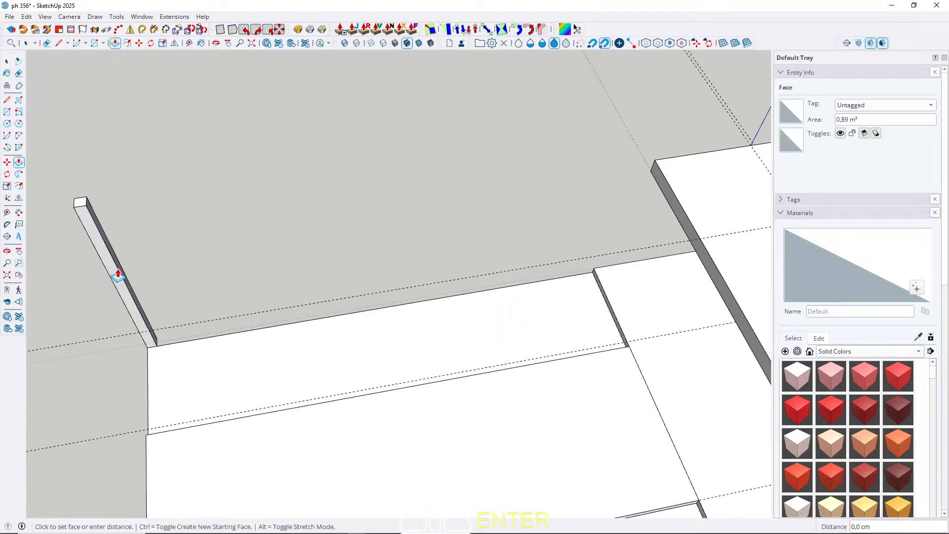
pyautogui.scroll(-2, 104, 294)
pyautogui.scroll(-2, 103, 295)
pyautogui.moveTo(519, 212); pyautogui.dragTo(445, 257, button='middle')
pyautogui.keyDown('shift'); pyautogui.moveTo(445, 257); pyautogui.dragTo(203, 403, button='middle'); pyautogui.keyUp('shift')
pyautogui.scroll(1, 315, 340)
pyautogui.moveTo(377, 322); pyautogui.dragTo(201, 276, button='middle')
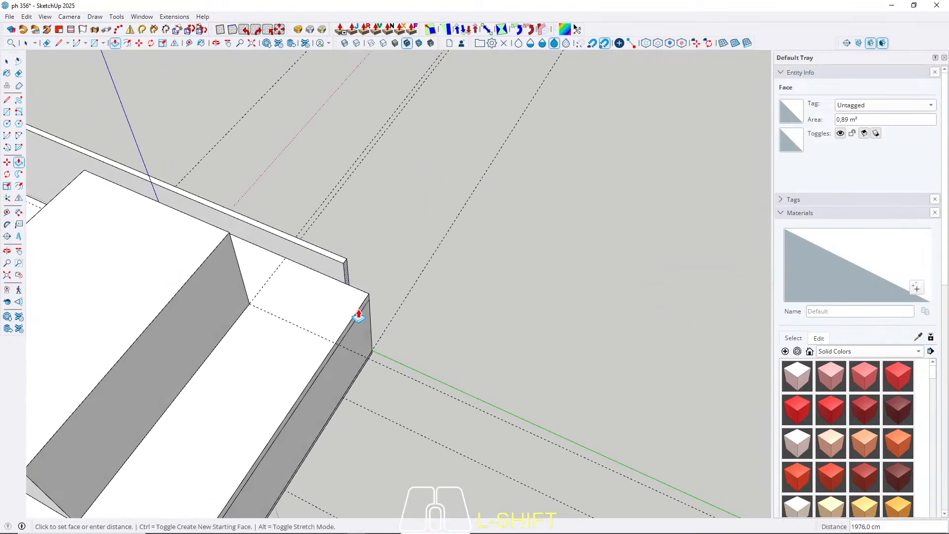
pyautogui.scroll(-2, 456, 269)
pyautogui.press('space')
# Step: Extend the rear end of the long side wall by 20 cm
pyautogui.moveTo(455, 269); pyautogui.dragTo(247, 391, button='middle')
pyautogui.moveTo(396, 341); pyautogui.dragTo(257, 351, button='middle')
pyautogui.moveTo(417, 316); pyautogui.dragTo(277, 311, button='middle')
pyautogui.keyDown('shift'); pyautogui.moveTo(277, 311); pyautogui.dragTo(134, 318, button='middle'); pyautogui.keyUp('shift')
pyautogui.scroll(2, 473, 277)
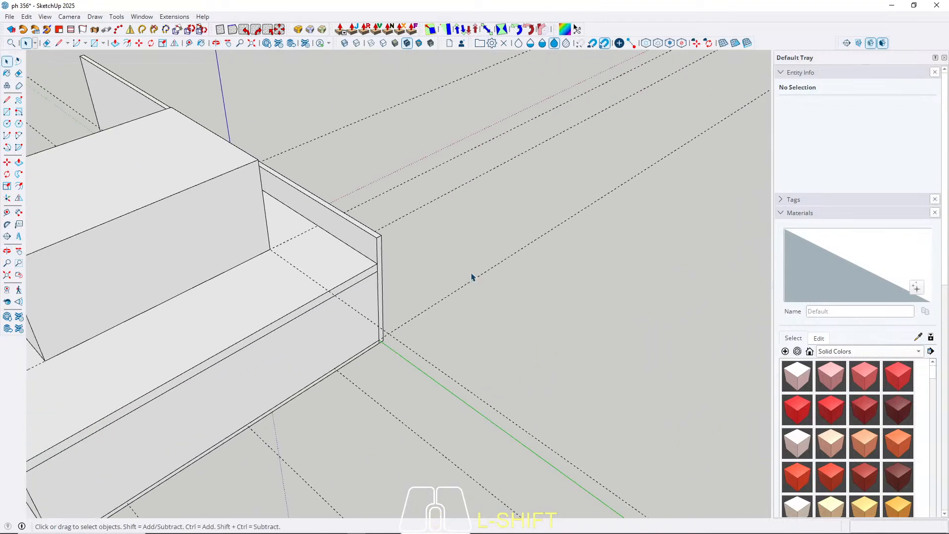
pyautogui.scroll(3, 379, 268)
pyautogui.press('p')
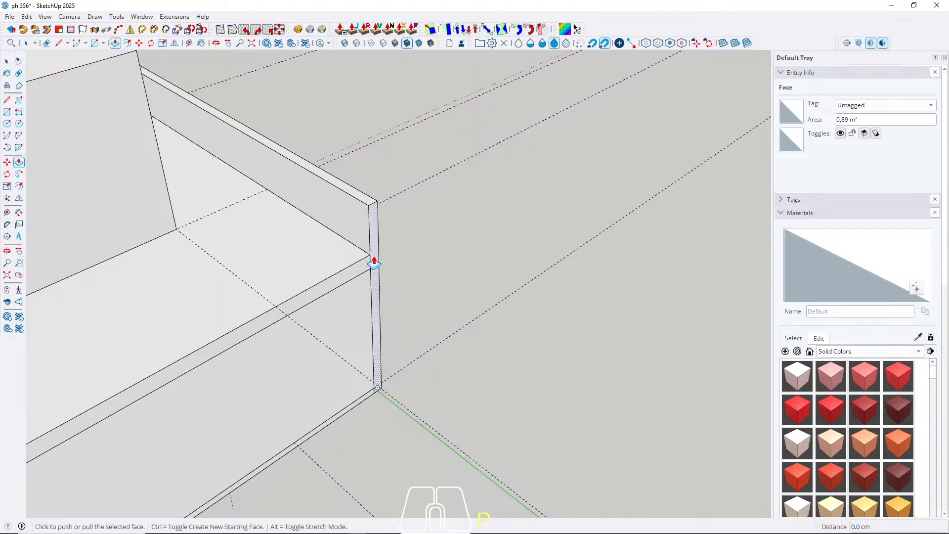
pyautogui.moveTo(373, 261); pyautogui.dragTo(387, 271)
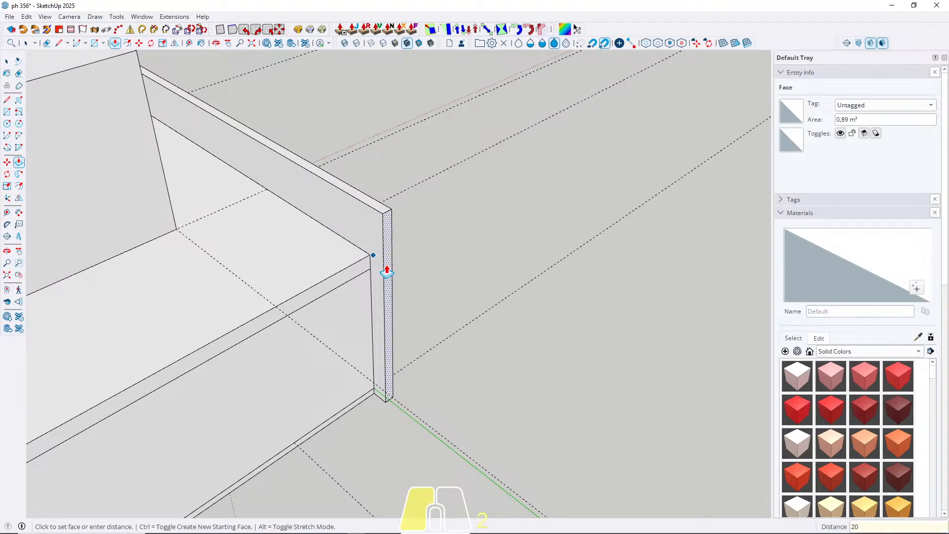
pyautogui.write('20')
pyautogui.press('Return')
# Step: Make the entire long side wall a group
pyautogui.press('space')
pyautogui.tripleClick(382, 258)
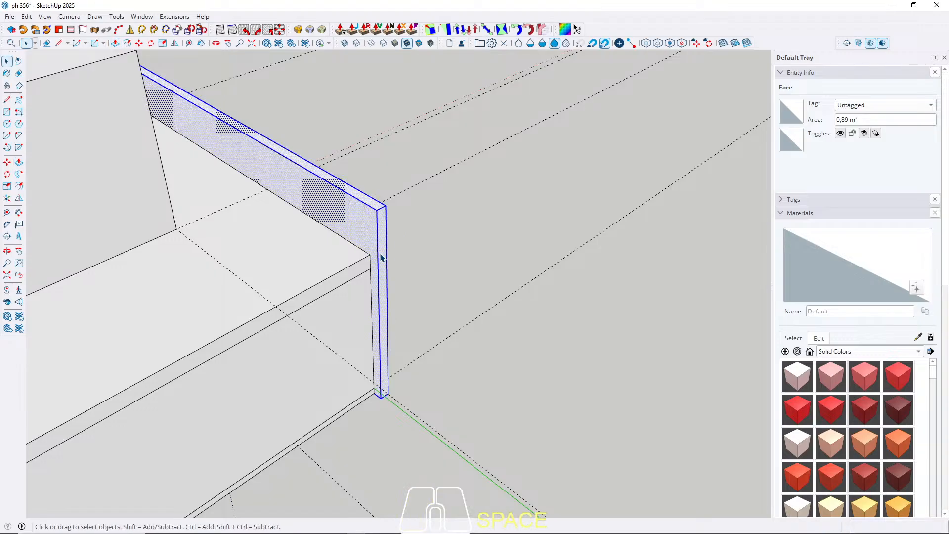
pyautogui.rightClick(381, 258)
pyautogui.press('Escape')
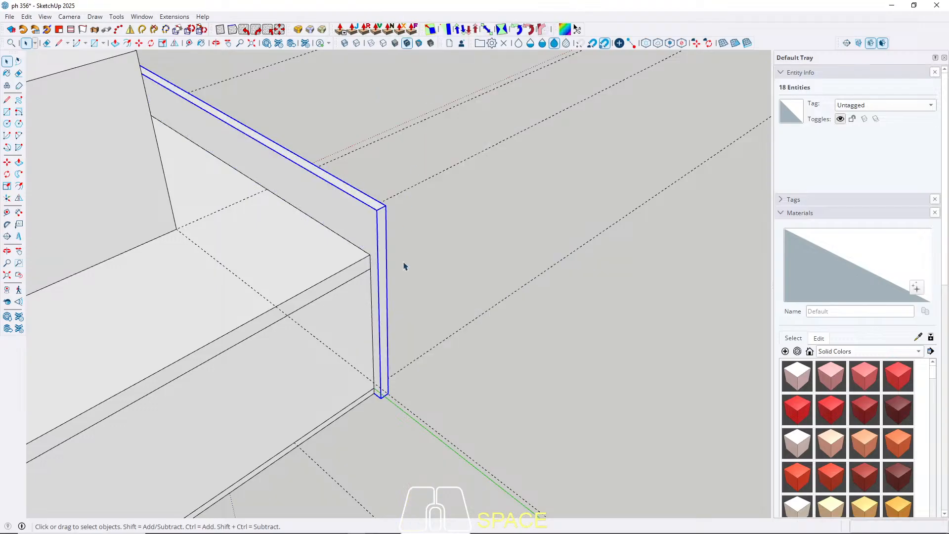
# Step: Draw a full-height rectangle on the side wall's inner face, covering its 20 cm extension behind the slabs
pyautogui.press('r')
pyautogui.scroll(5, 372, 381)
pyautogui.click(375, 390)
pyautogui.scroll(-3, 388, 407)
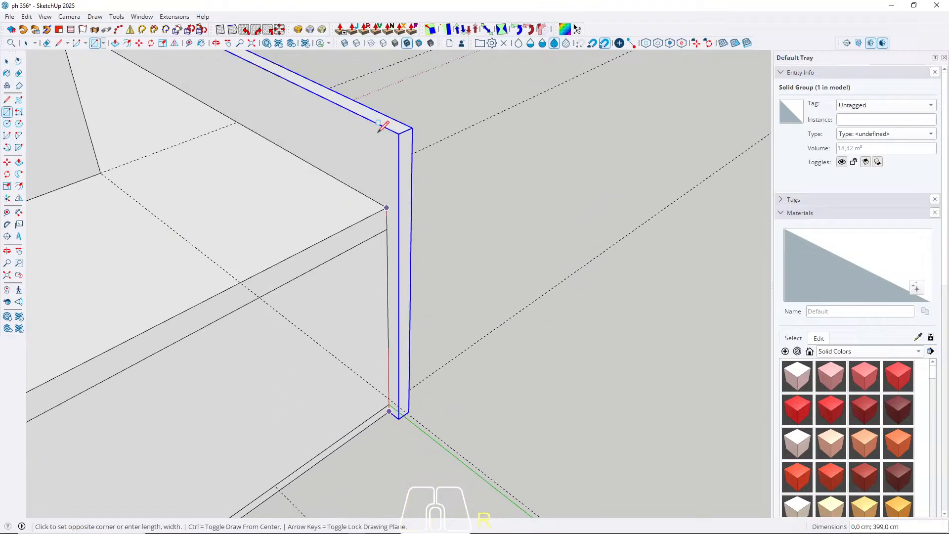
pyautogui.click(387, 130)
pyautogui.press('space')
# Step: Extrude the full-height rectangle into a rear wall reaching the floor slab's opposite rear corner
pyautogui.press('p')
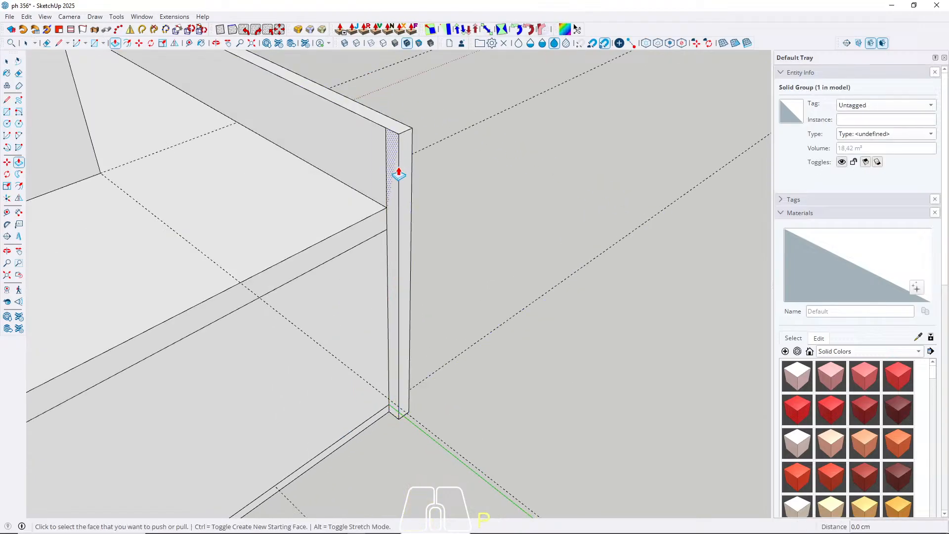
pyautogui.click(399, 173)
pyautogui.scroll(-10, 515, 152)
pyautogui.moveTo(294, 313); pyautogui.dragTo(476, 338, button='middle')
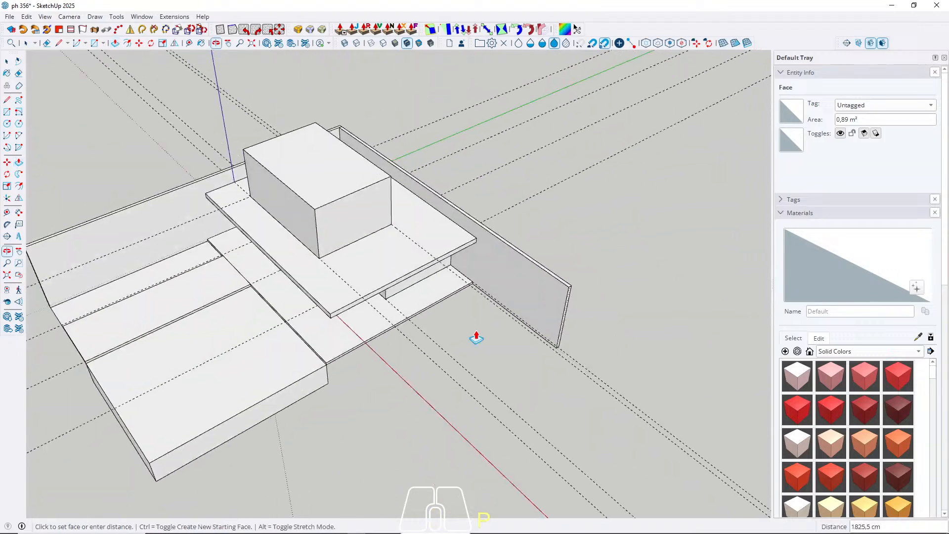
pyautogui.click(438, 308)
pyautogui.press('space')
# Step: Make the entire rear wall a group
pyautogui.scroll(5, 468, 212)
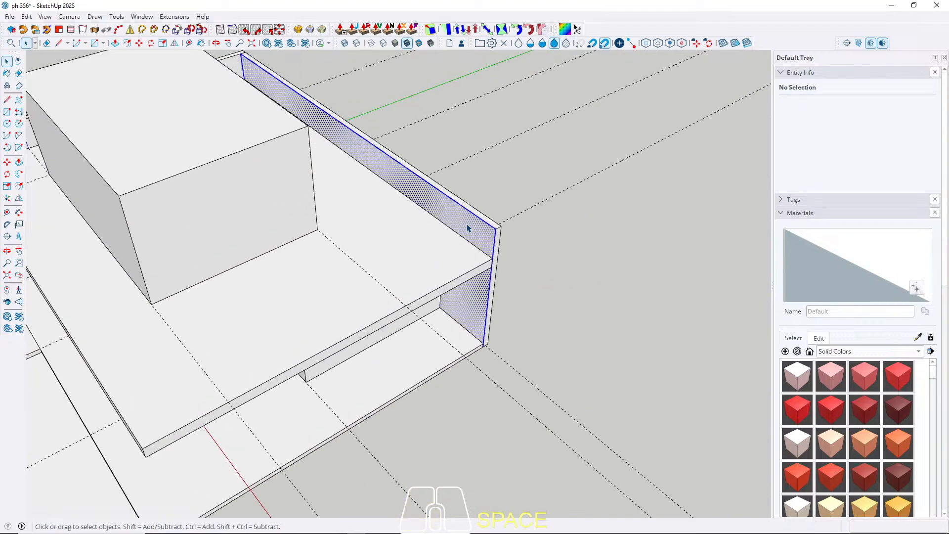
pyautogui.tripleClick(468, 228)
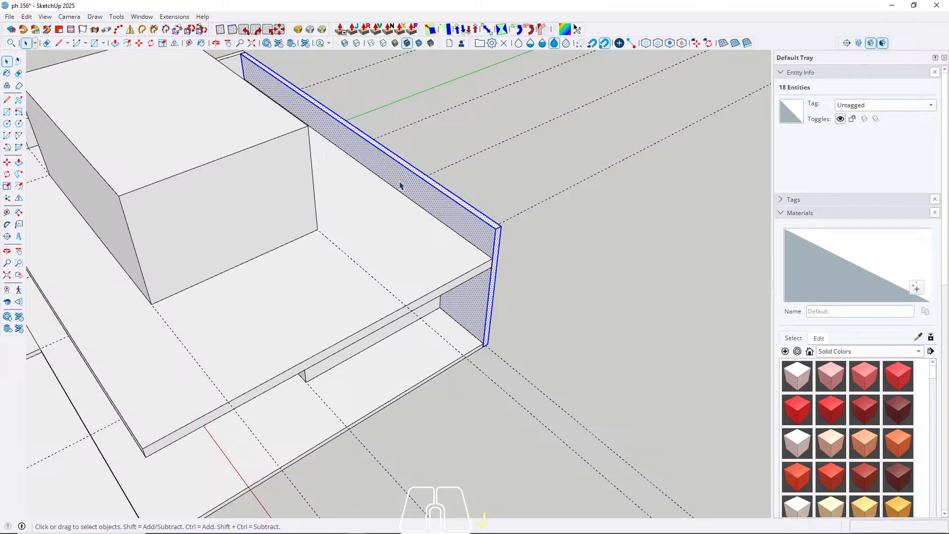
pyautogui.rightClick(400, 185)
pyautogui.click(447, 91)
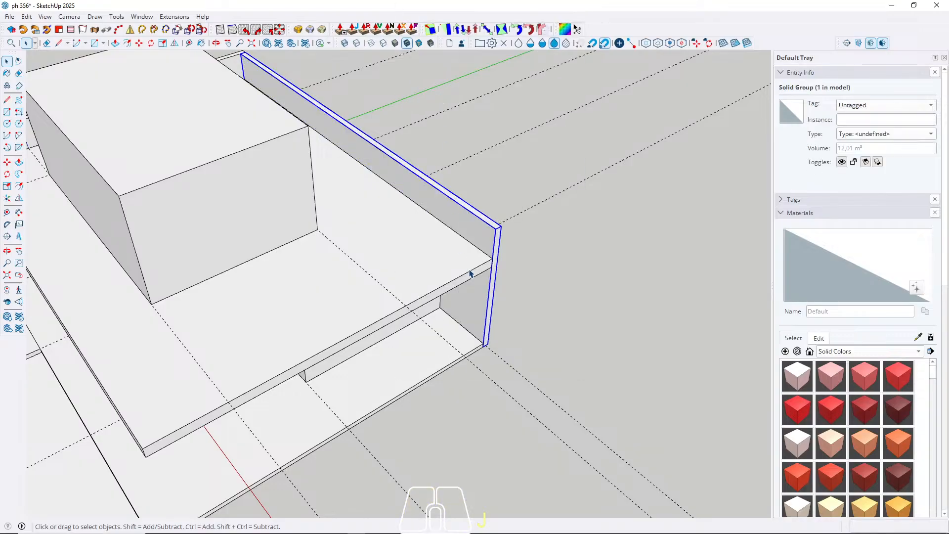
# Step: Trace the rear wall's free end face with a rectangle and extrude it 20 cm outward past the floor slab
pyautogui.press('r')
pyautogui.scroll(4, 470, 273)
pyautogui.click(510, 142)
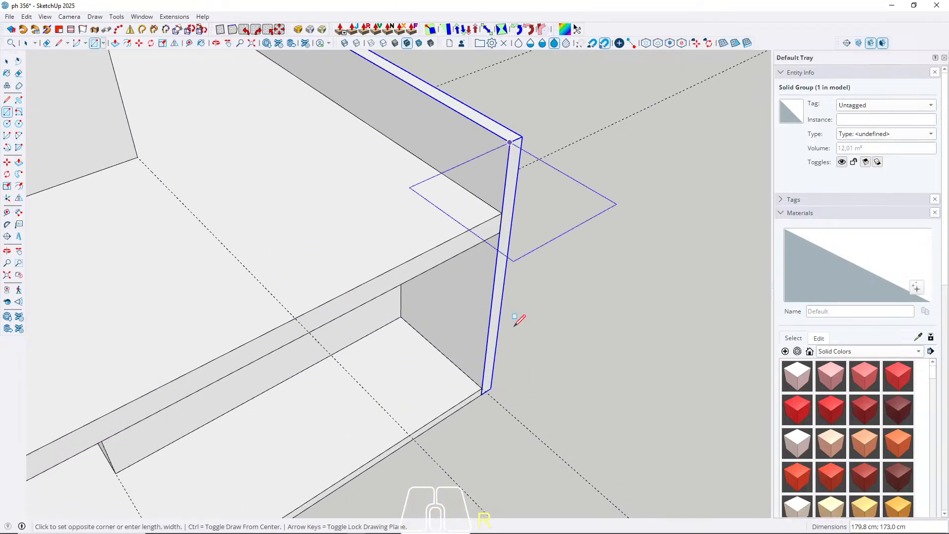
pyautogui.scroll(4, 483, 375)
pyautogui.press('space')
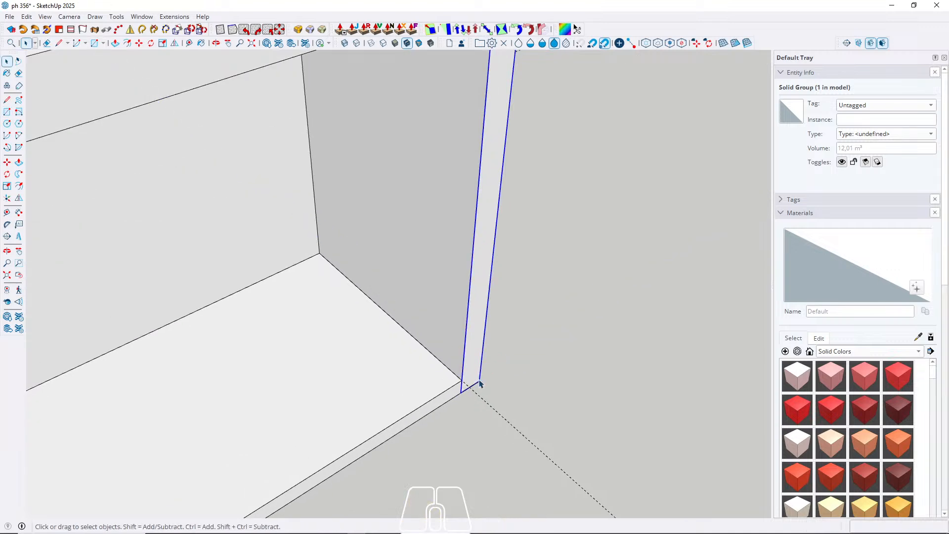
pyautogui.press('p')
pyautogui.click(472, 381)
pyautogui.write('2')
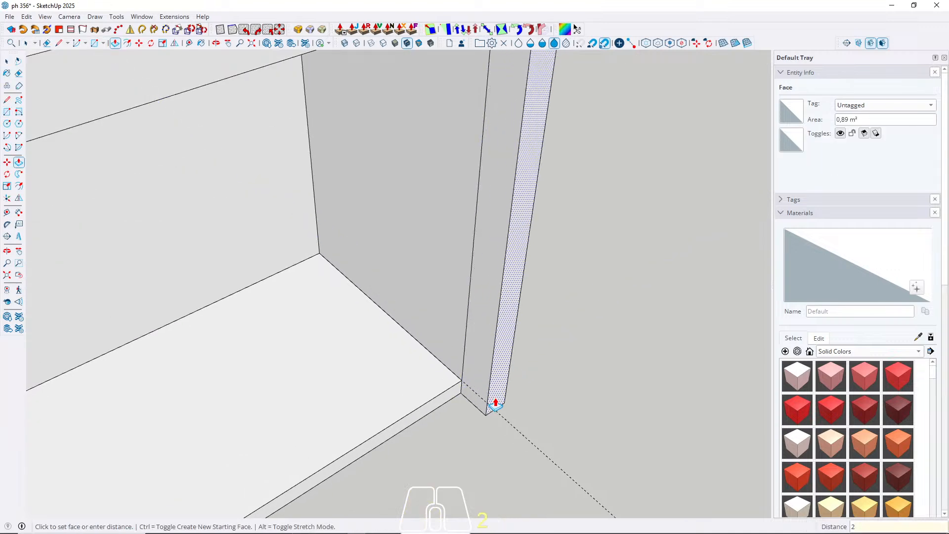
pyautogui.press('Return')
# Step: Extrude the front face of the new corner piece 2050 cm forward to form the second side wall
pyautogui.scroll(-8, 649, 341)
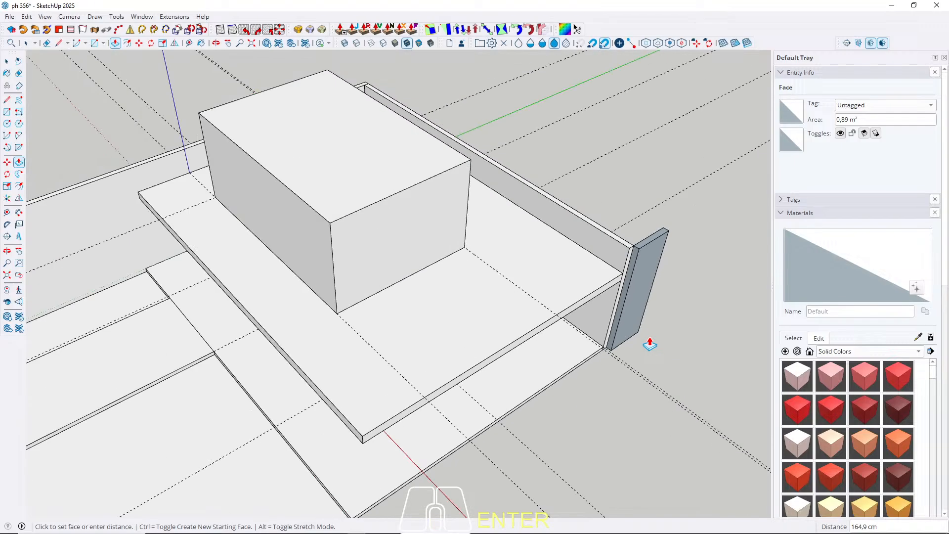
pyautogui.scroll(-5, 649, 341)
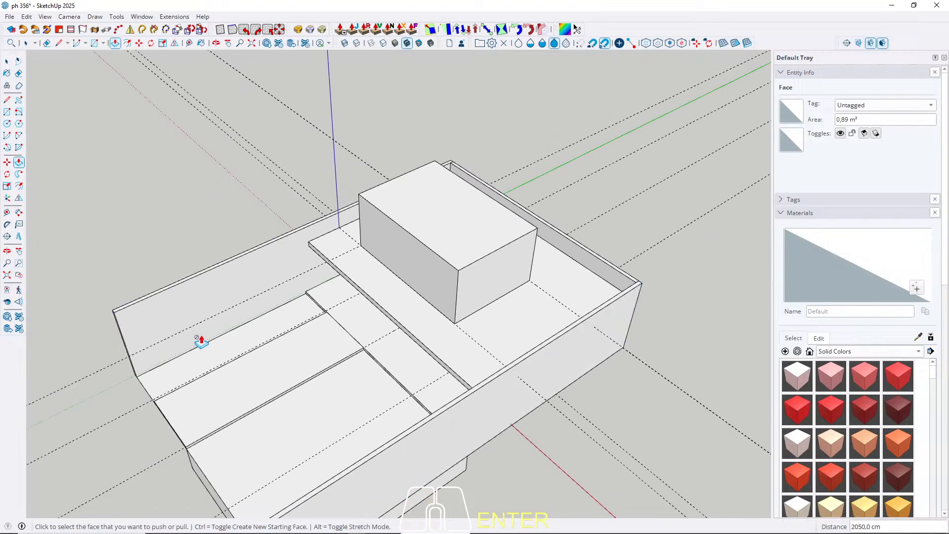
pyautogui.press('space')
# Step: Make the entire second side wall a group
pyautogui.moveTo(309, 354); pyautogui.dragTo(443, 265, button='middle')
pyautogui.moveTo(447, 305); pyautogui.dragTo(455, 305, button='middle')
pyautogui.scroll(4, 487, 313)
pyautogui.tripleClick(533, 329)
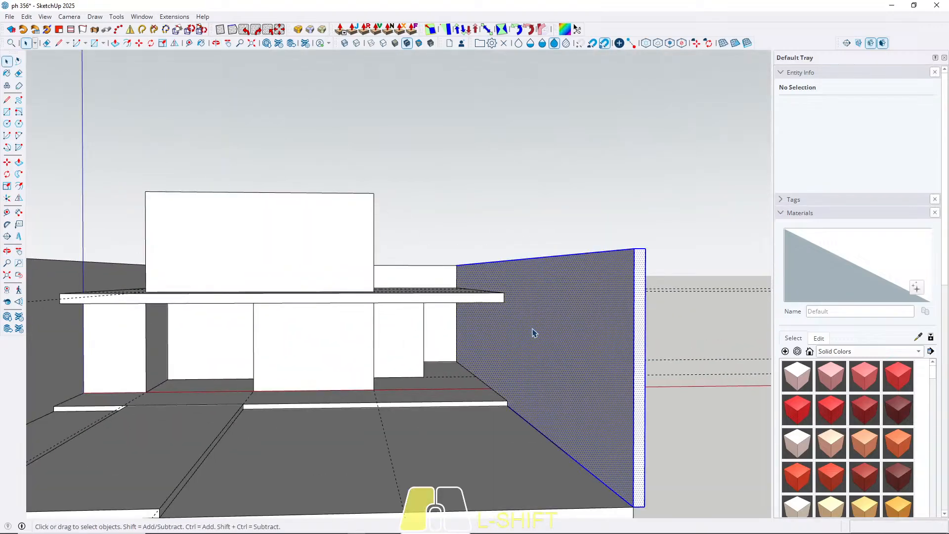
pyautogui.rightClick(533, 328)
pyautogui.click(566, 95)
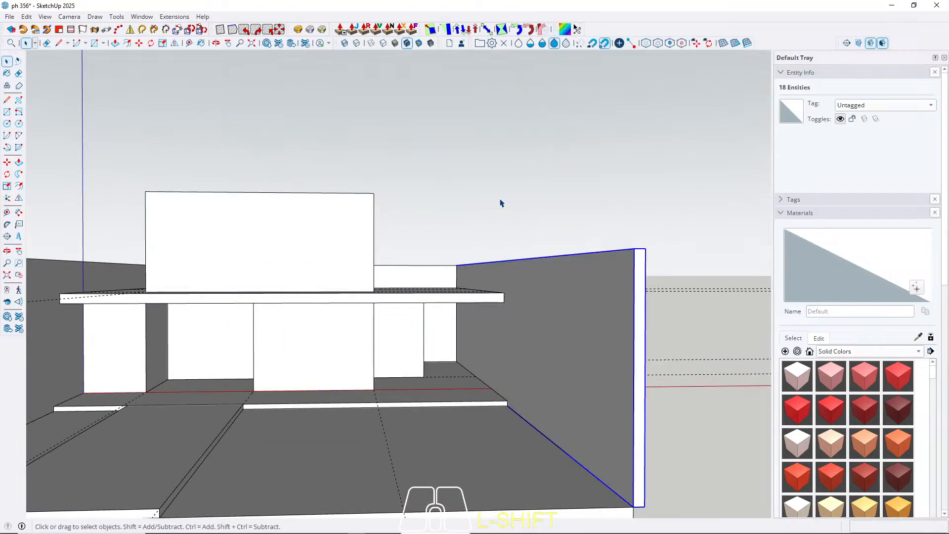
# Step: Save the model without purging its unused items
pyautogui.keyDown('shift'); pyautogui.moveTo(293, 316); pyautogui.dragTo(379, 322, button='middle'); pyautogui.keyUp('shift')
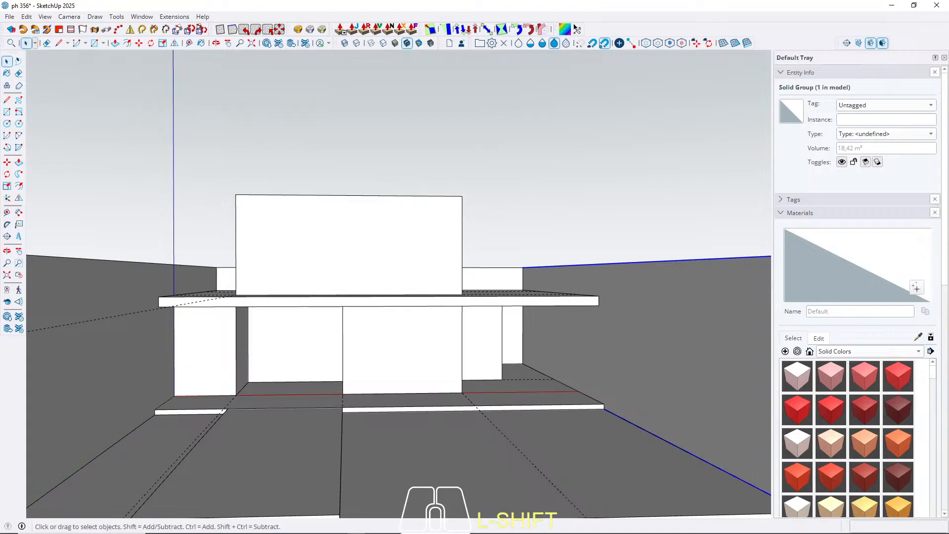
pyautogui.click(9, 17)
pyautogui.click(38, 79)
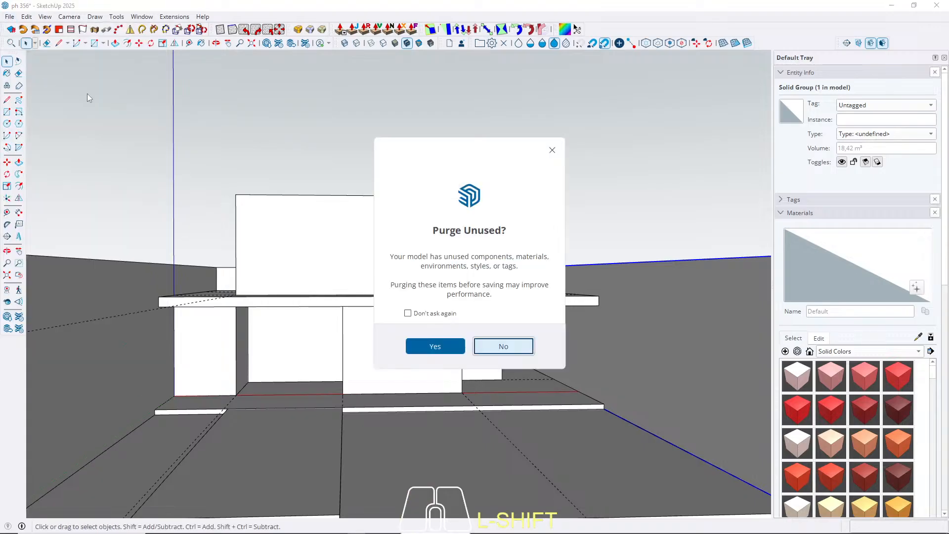
pyautogui.click(502, 346)
pyautogui.moveTo(410, 341); pyautogui.dragTo(426, 330, button='middle')
pyautogui.scroll(1, 411, 292)
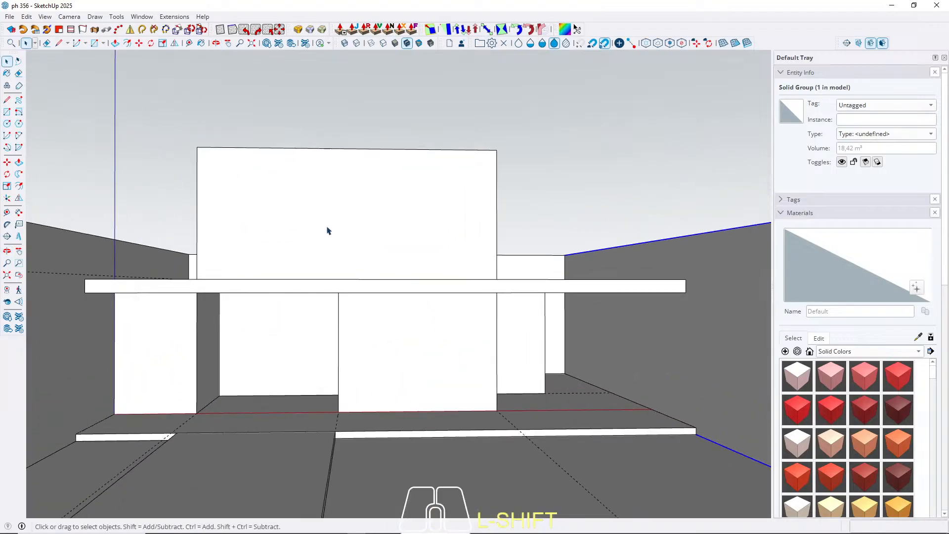
pyautogui.scroll(-1, 327, 228)
pyautogui.moveTo(485, 270); pyautogui.dragTo(469, 191, button='middle')
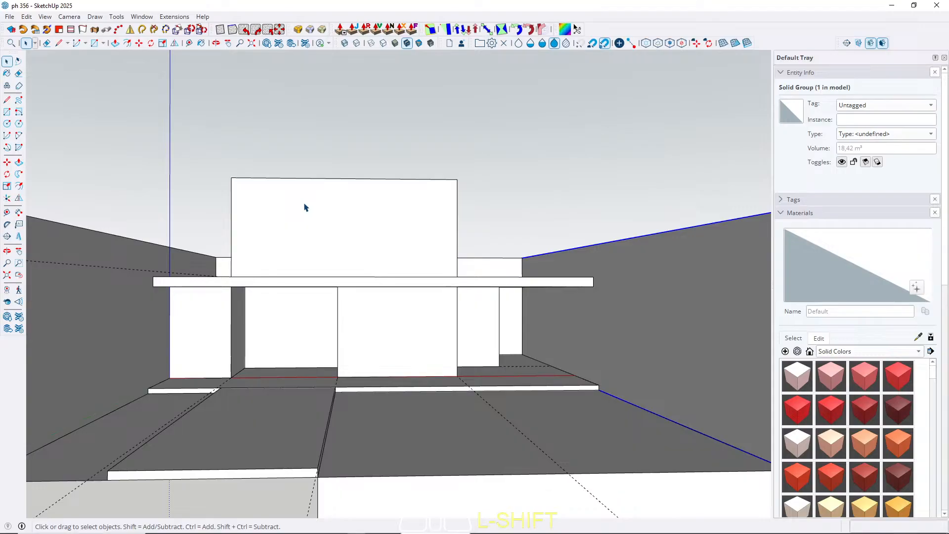
pyautogui.scroll(2, 260, 356)
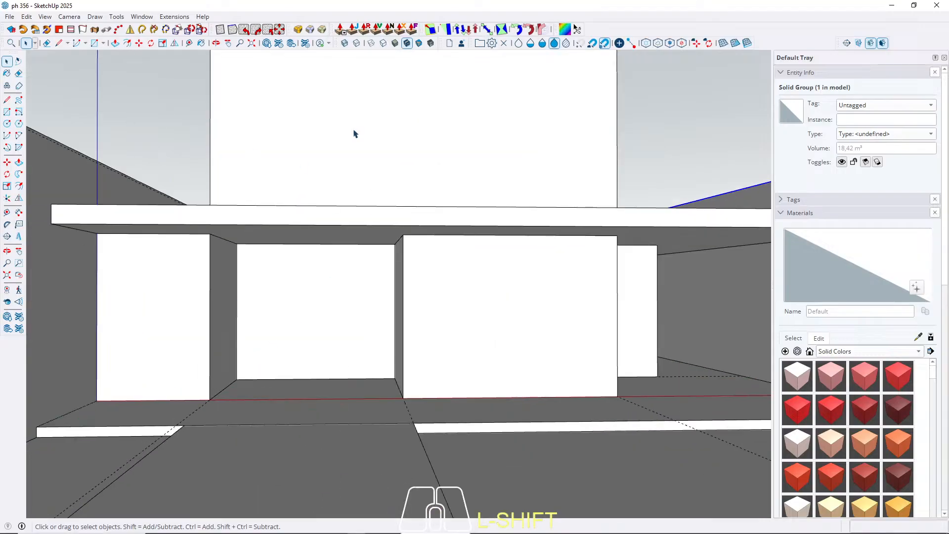
pyautogui.scroll(-2, 286, 423)
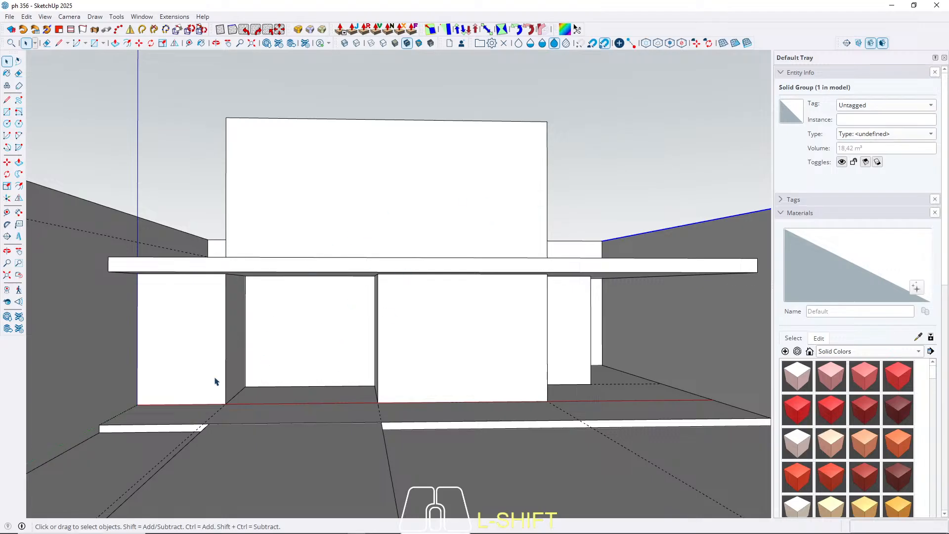
# Step: Draw a 15 x 15 cm square on the underside of the overhanging slab, at its front corner beside the first side wall
pyautogui.moveTo(215, 382); pyautogui.dragTo(155, 487, button='middle')
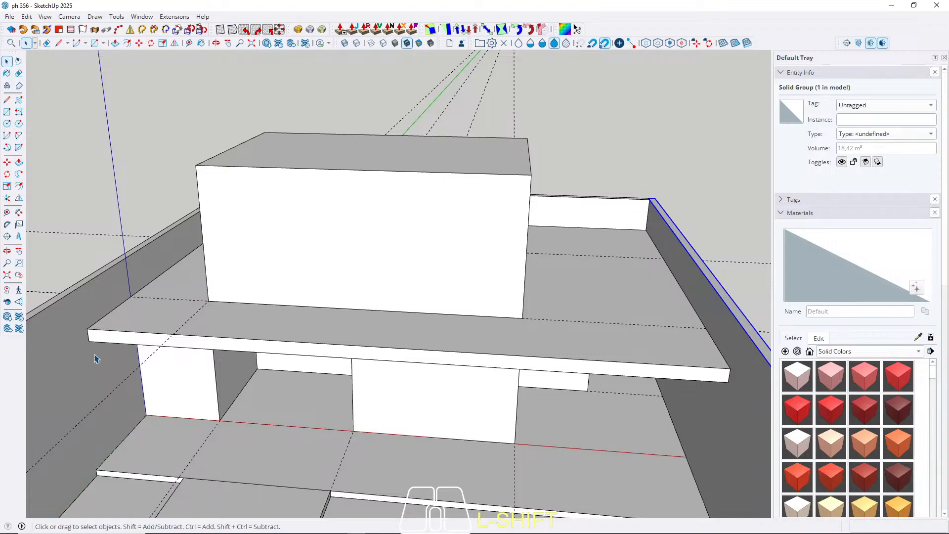
pyautogui.scroll(3, 100, 360)
pyautogui.moveTo(96, 343); pyautogui.dragTo(97, 178, button='middle')
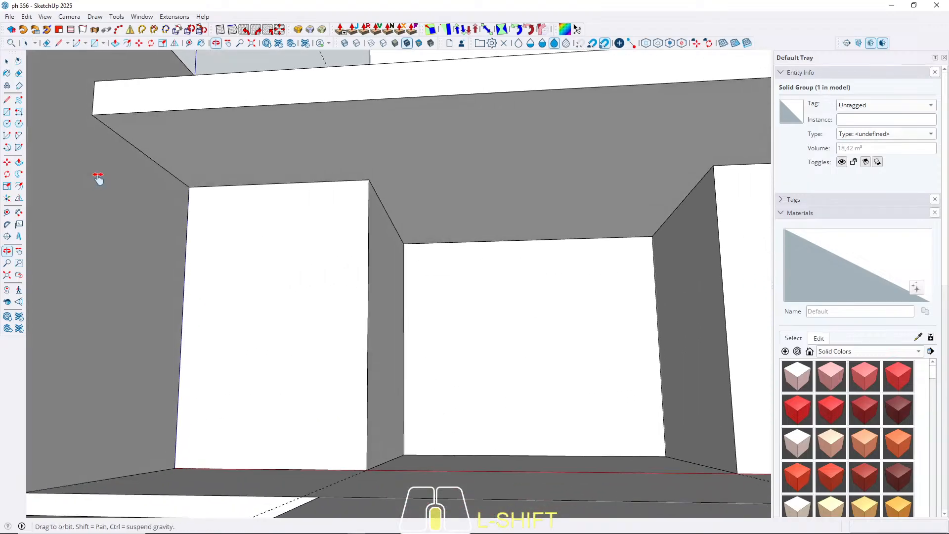
pyautogui.scroll(4, 140, 163)
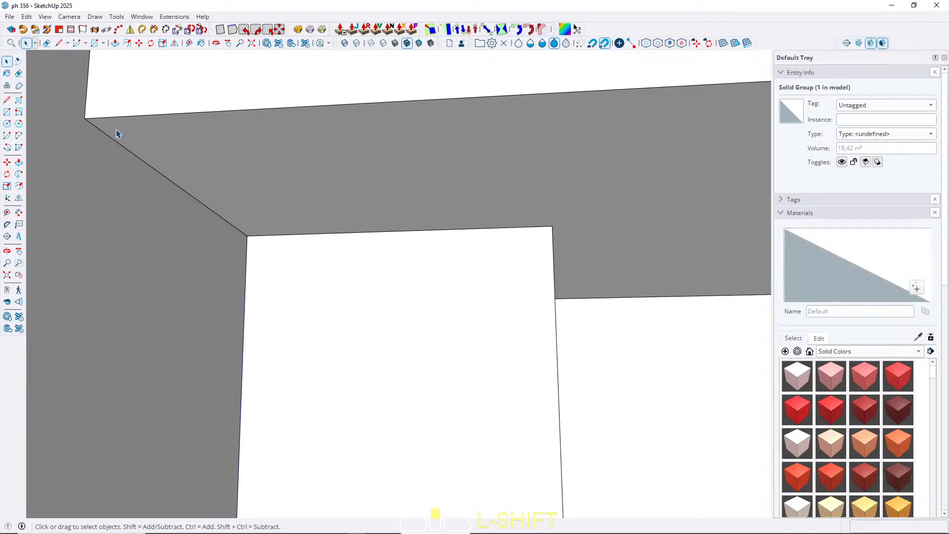
pyautogui.scroll(1, 70, 121)
pyautogui.press('r')
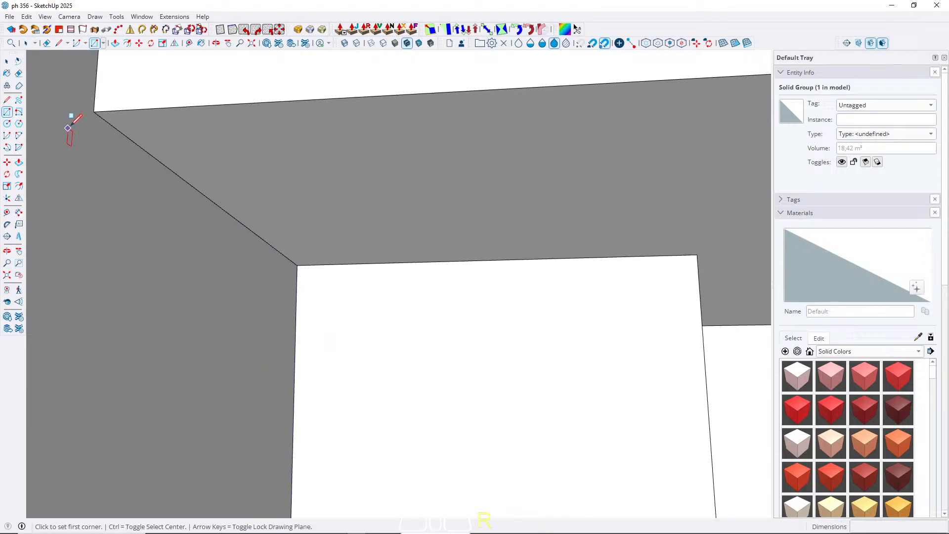
pyautogui.click(94, 112)
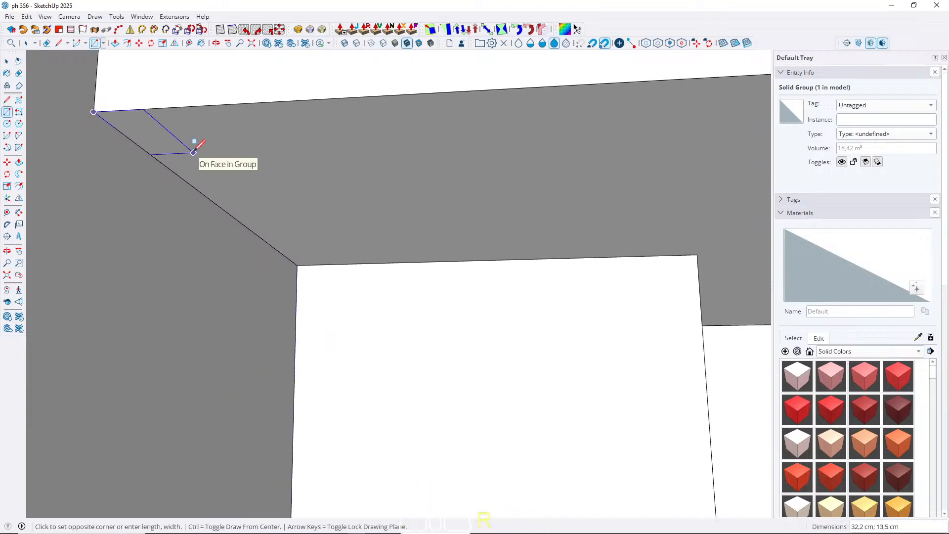
pyautogui.write('15;15')
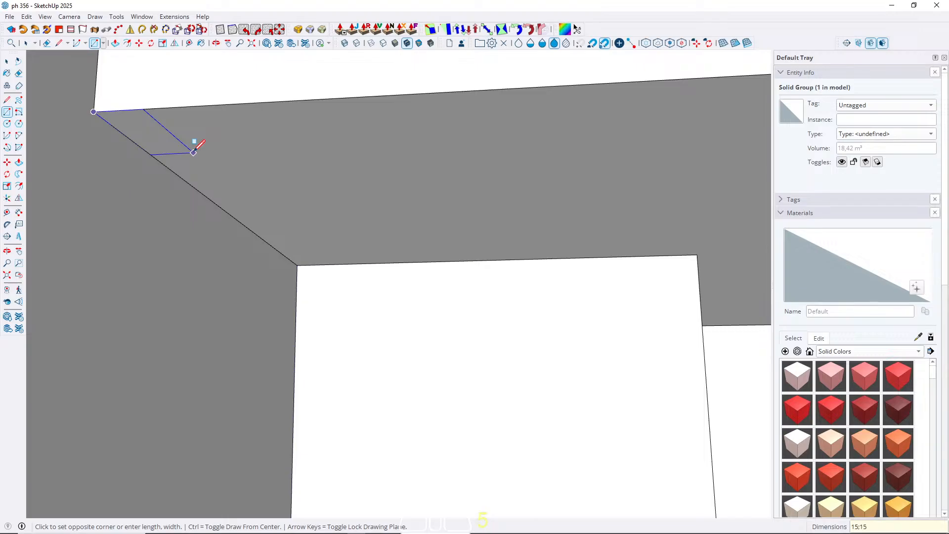
pyautogui.press('Return')
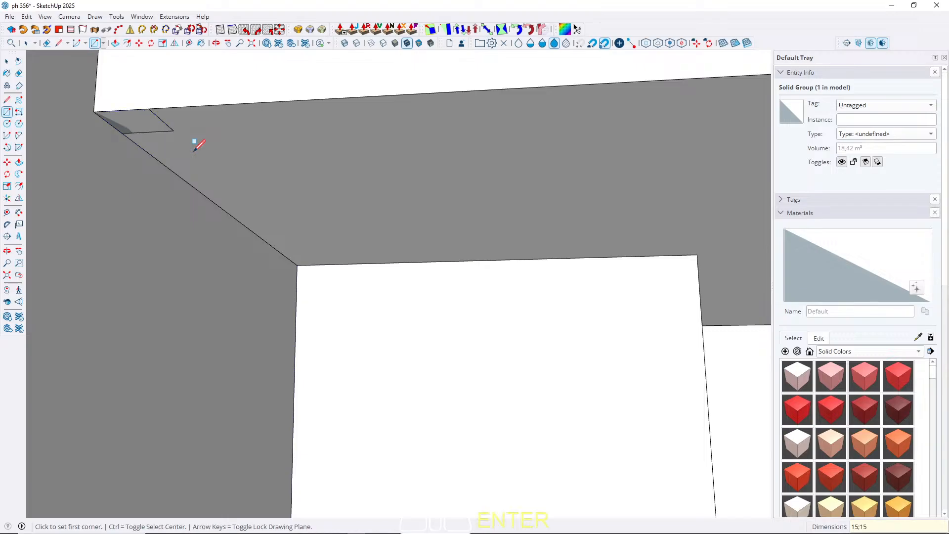
# Step: Extrude the square 300 cm down to the floor slab to form a corner column
pyautogui.press('p')
pyautogui.click(140, 131)
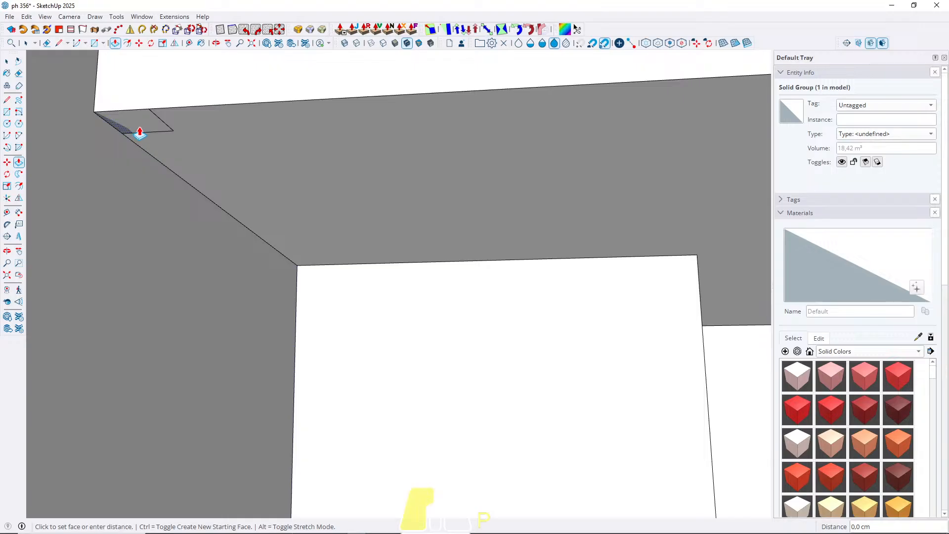
pyautogui.scroll(-4, 199, 130)
pyautogui.moveTo(216, 366); pyautogui.dragTo(242, 397, button='middle')
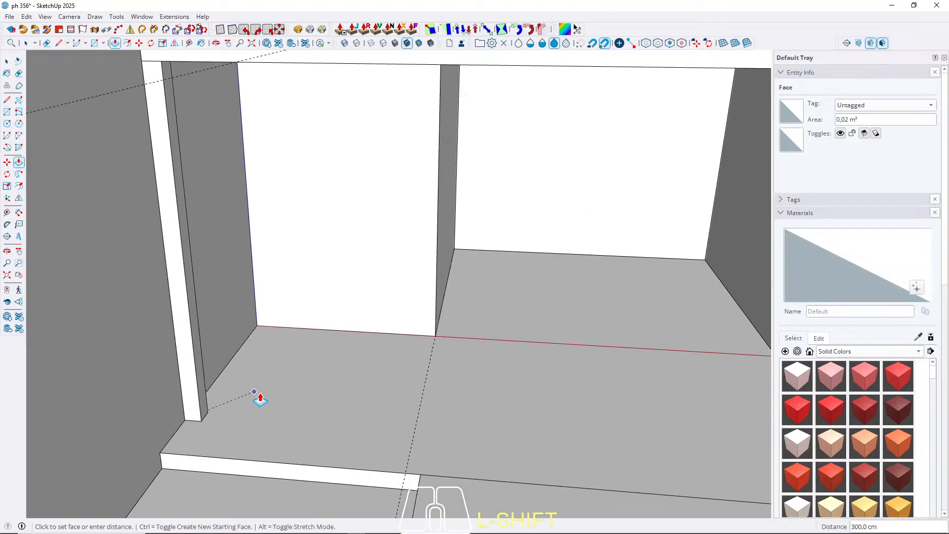
pyautogui.click(277, 406)
pyautogui.press('space')
# Step: Turn the entire corner column into a component with the default definition settings
pyautogui.scroll(-2, 162, 356)
pyautogui.scroll(2, 157, 183)
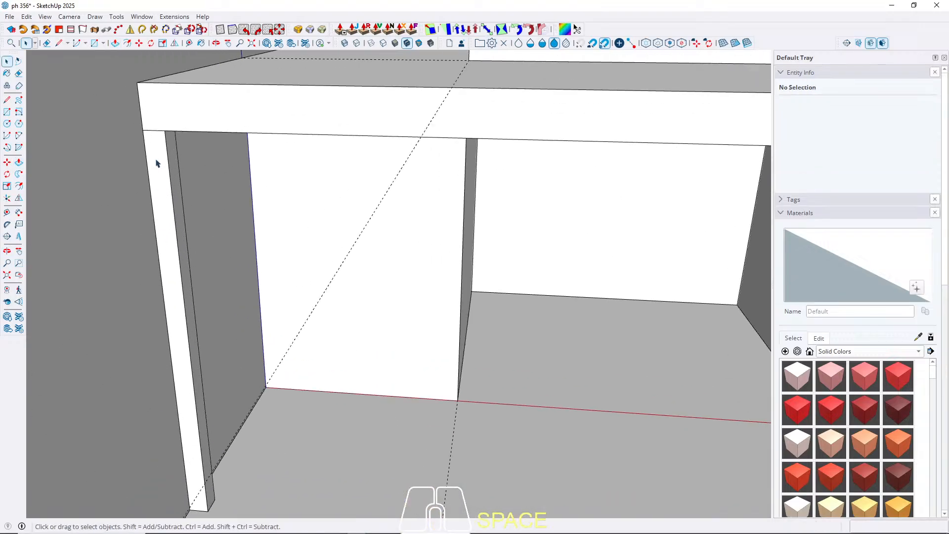
pyautogui.tripleClick(156, 163)
pyautogui.rightClick(156, 163)
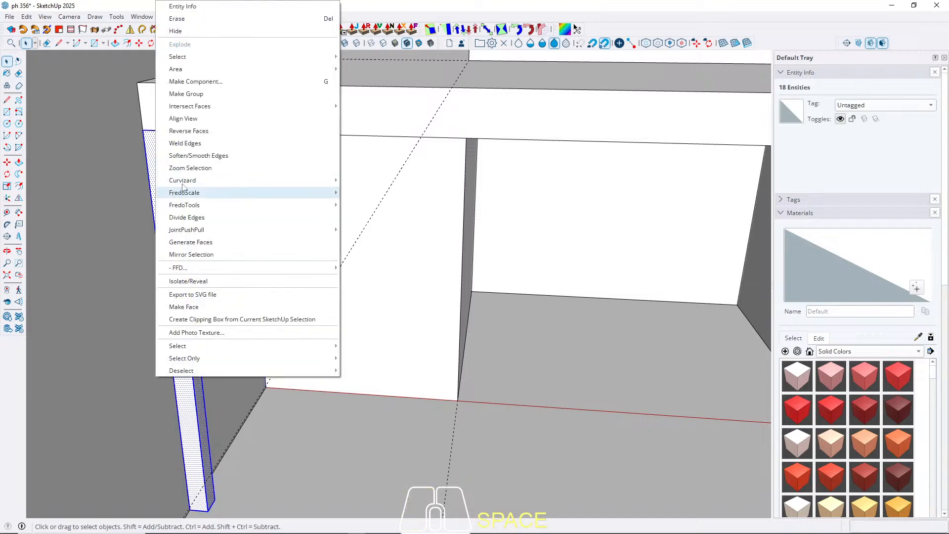
pyautogui.click(196, 81)
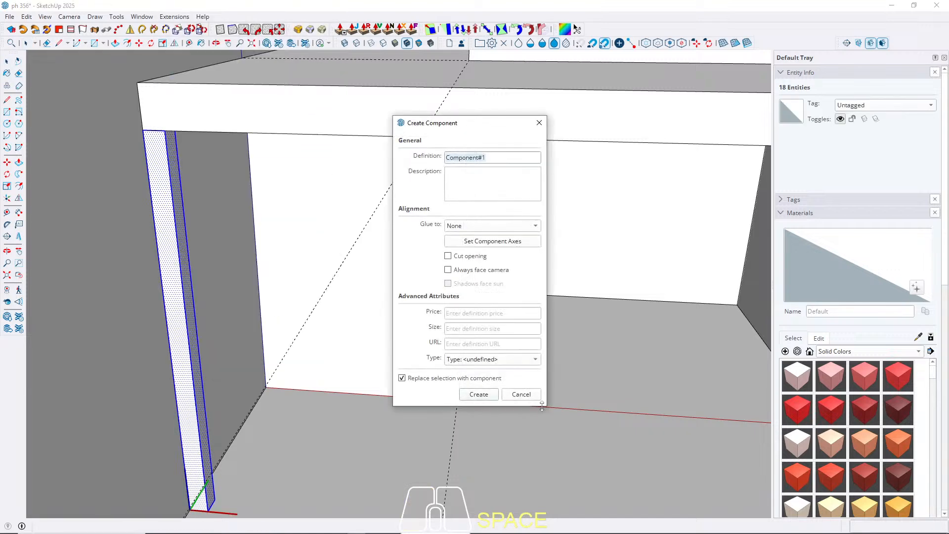
pyautogui.click(479, 394)
# Step: Copy the corner column along the red axis to the guide line running from the first ground-floor block's inner corner
pyautogui.scroll(-3, 179, 305)
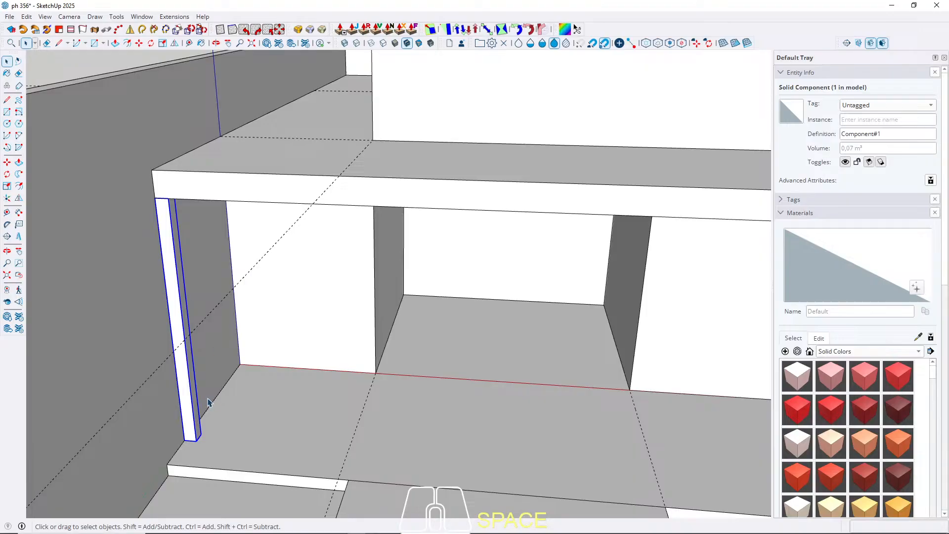
pyautogui.scroll(3, 210, 454)
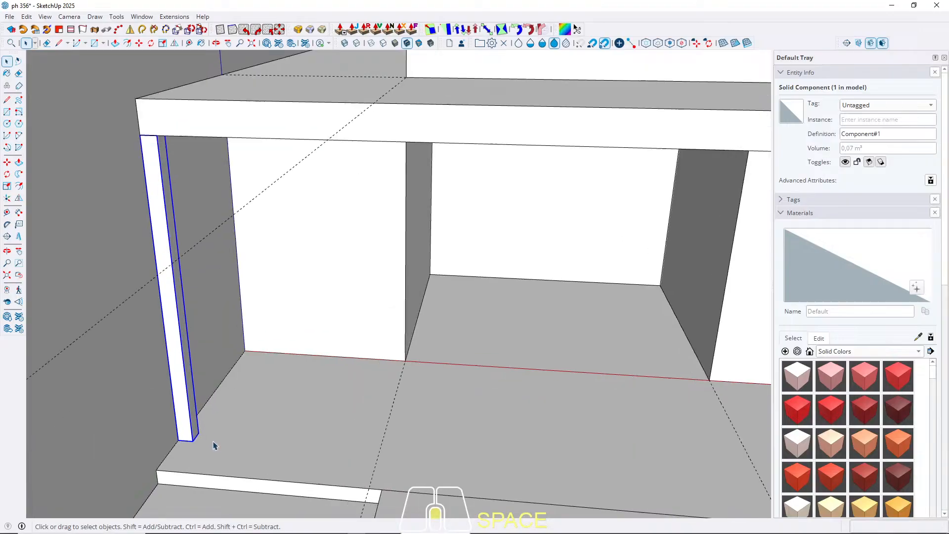
pyautogui.press('m')
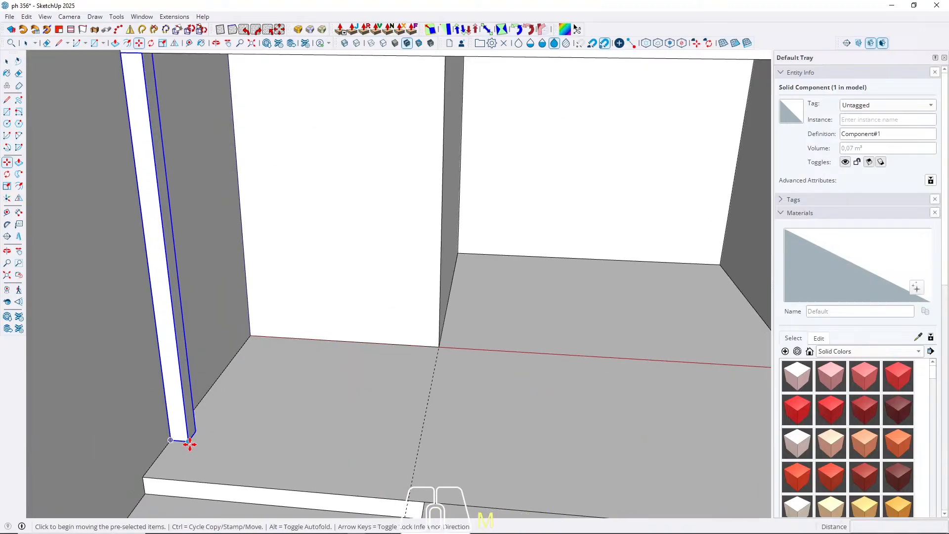
pyautogui.click(188, 441)
pyautogui.press('ctrl')
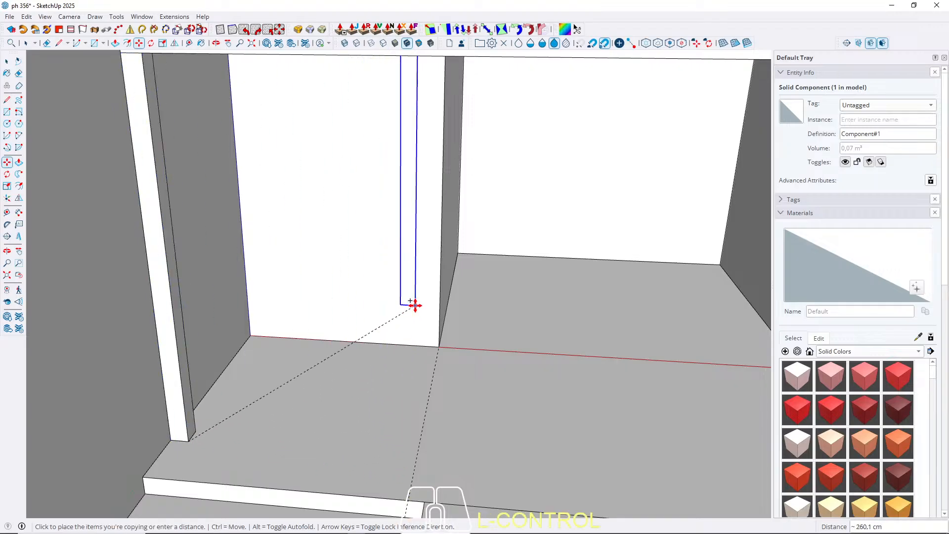
pyautogui.press('Right')
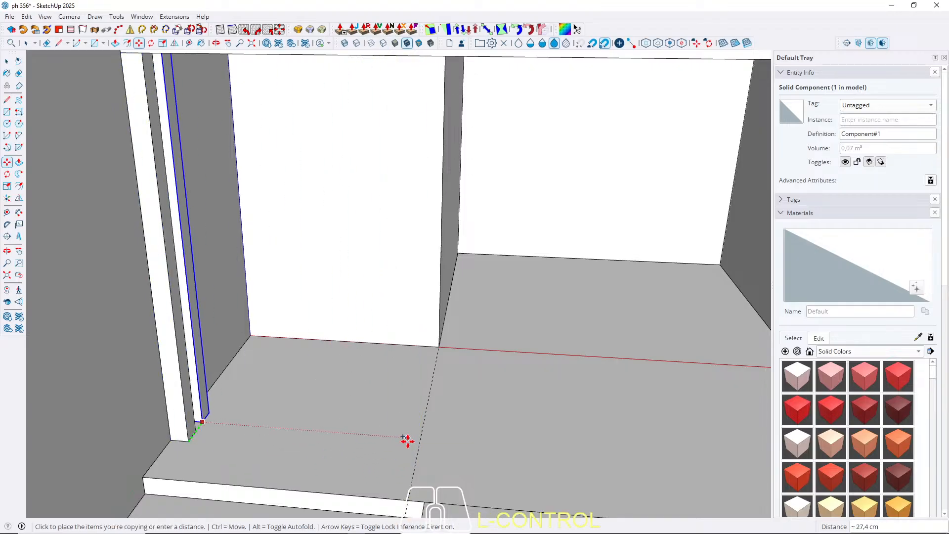
pyautogui.click(417, 458)
# Step: Copy the second column 365 cm along the red axis, aligning it with the near side of the central ground-floor block
pyautogui.scroll(-3, 186, 362)
pyautogui.scroll(2, 298, 410)
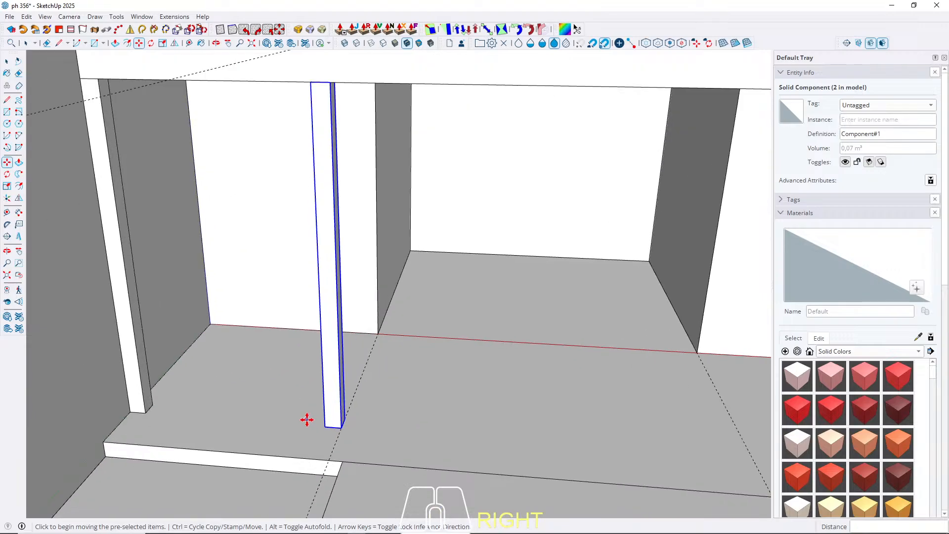
pyautogui.press('space')
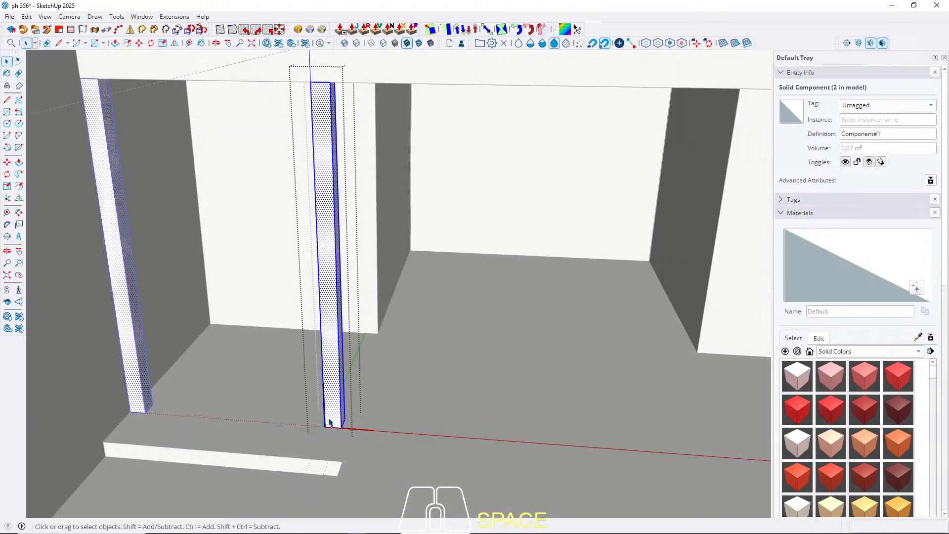
pyautogui.press('Escape')
pyautogui.press('m')
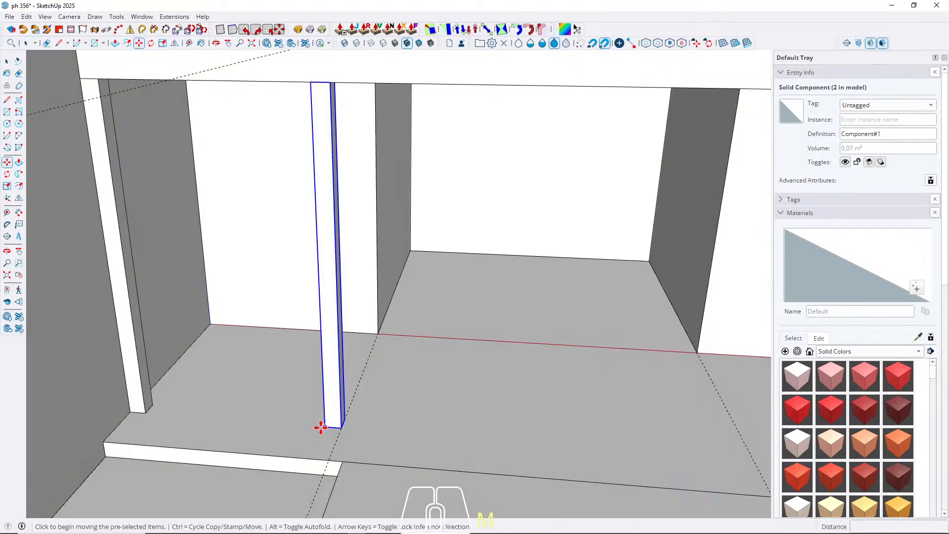
pyautogui.press('ctrl')
pyautogui.click(326, 426)
pyautogui.press('Left')
pyautogui.press('Right')
pyautogui.scroll(-2, 384, 407)
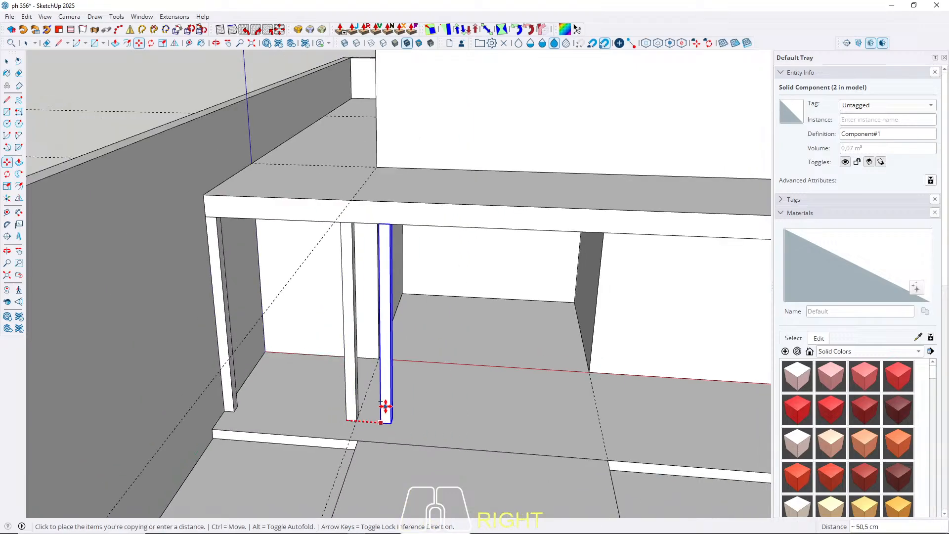
pyautogui.click(585, 295)
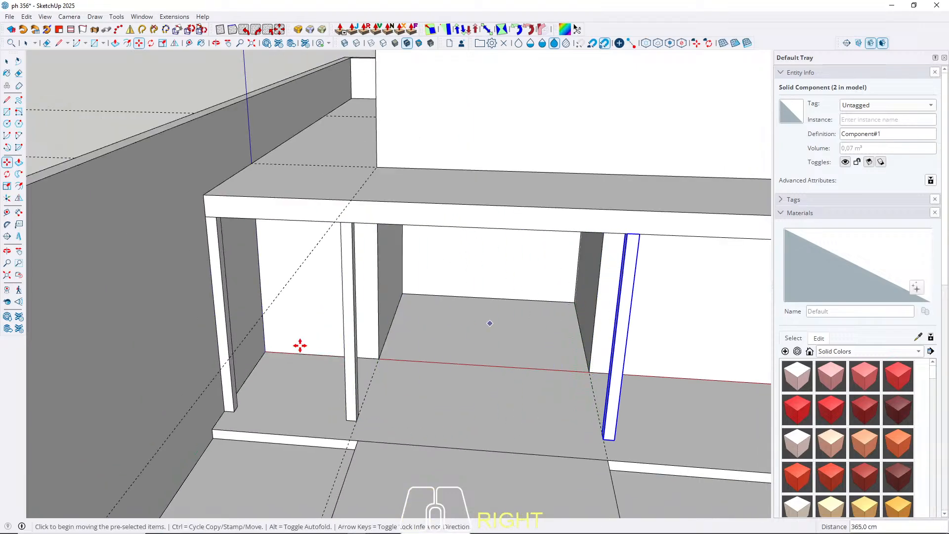
# Step: Copy the third column 385 cm along the red axis to the guide line at the central block's far side
pyautogui.scroll(-3, 514, 388)
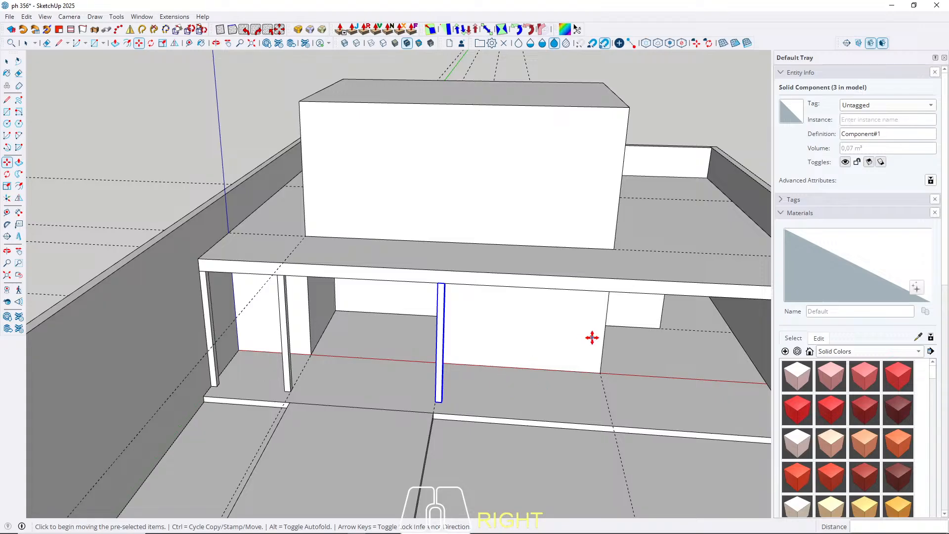
pyautogui.moveTo(542, 380); pyautogui.dragTo(552, 356, button='middle')
pyautogui.keyDown('shift'); pyautogui.moveTo(552, 356); pyautogui.dragTo(351, 379, button='middle'); pyautogui.keyUp('shift')
pyautogui.scroll(3, 280, 424)
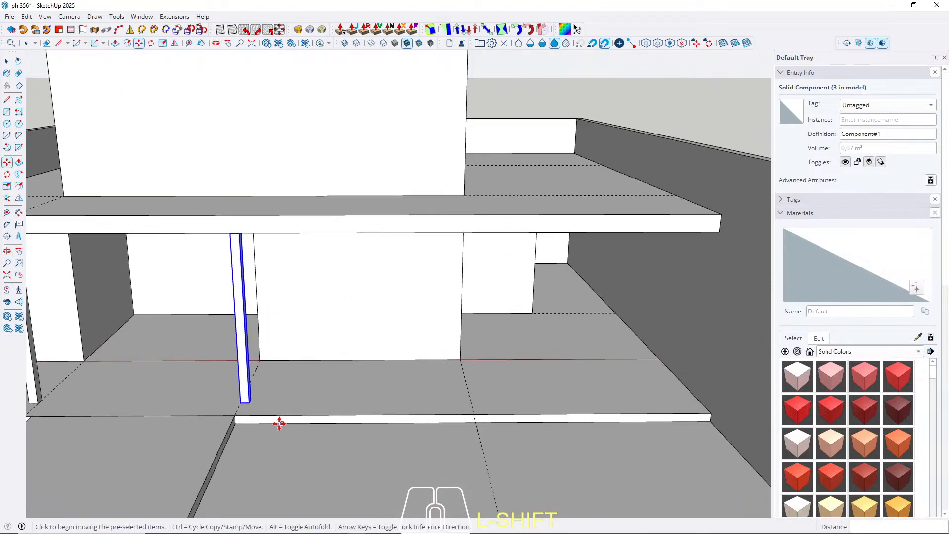
pyautogui.click(240, 403)
pyautogui.press('ctrl')
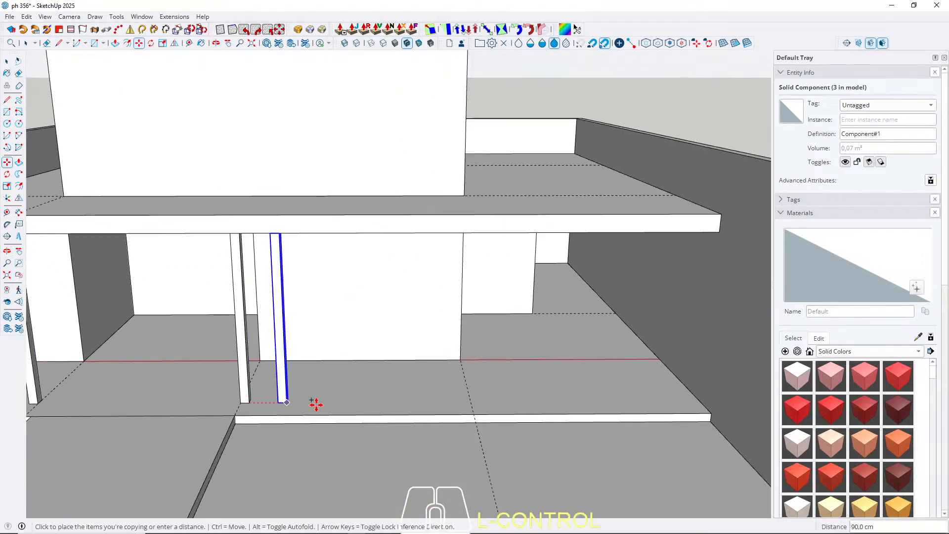
pyautogui.press('Right')
pyautogui.click(467, 401)
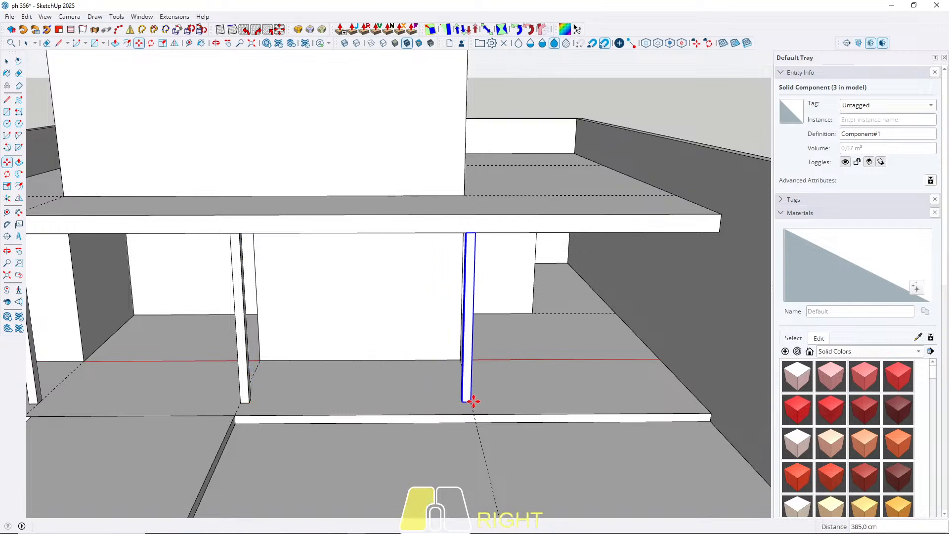
pyautogui.scroll(-3, 240, 346)
pyautogui.scroll(5, 405, 389)
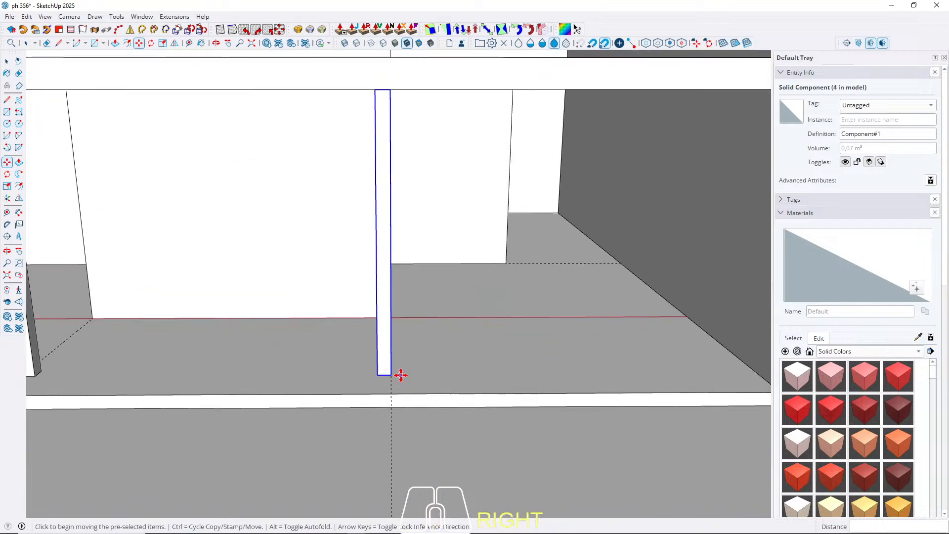
# Step: Copy the fourth column 200 cm along the red axis, aligning it with the rear block's outer corner
pyautogui.click(391, 374)
pyautogui.press('ctrl')
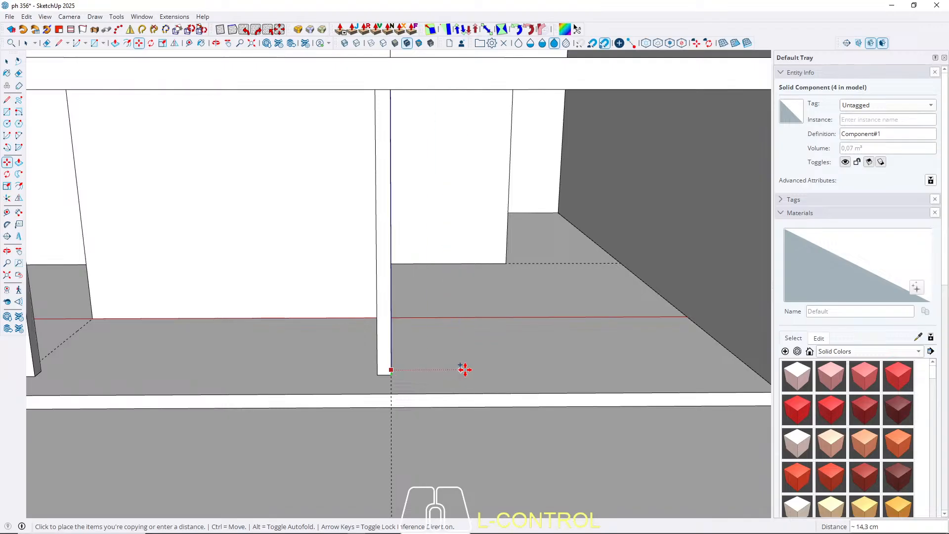
pyautogui.press('Right')
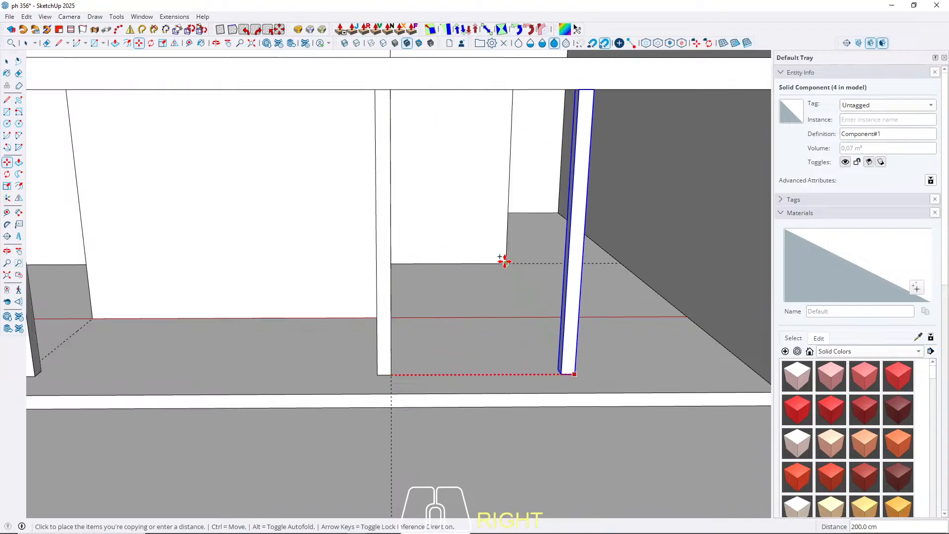
pyautogui.click(505, 261)
pyautogui.press('space')
pyautogui.scroll(-4, 490, 351)
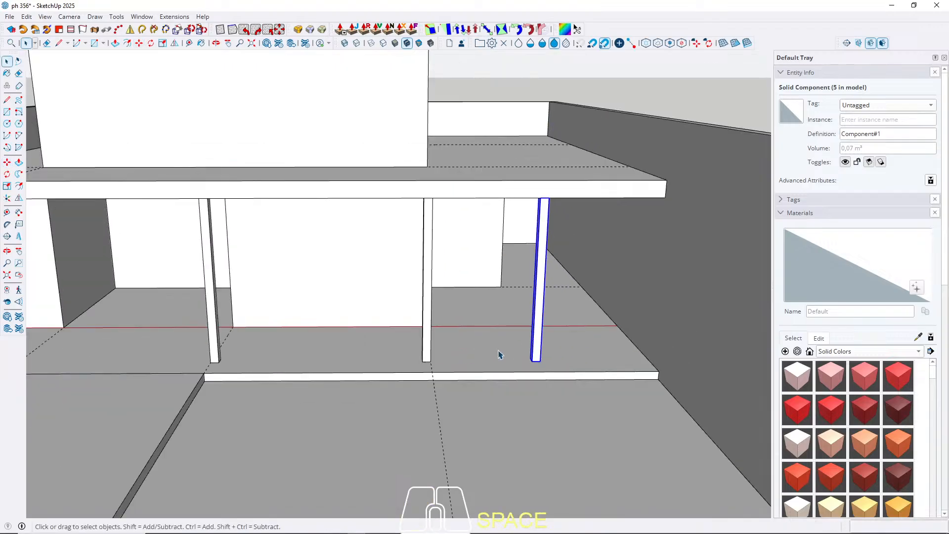
pyautogui.moveTo(500, 357); pyautogui.dragTo(602, 347, button='middle')
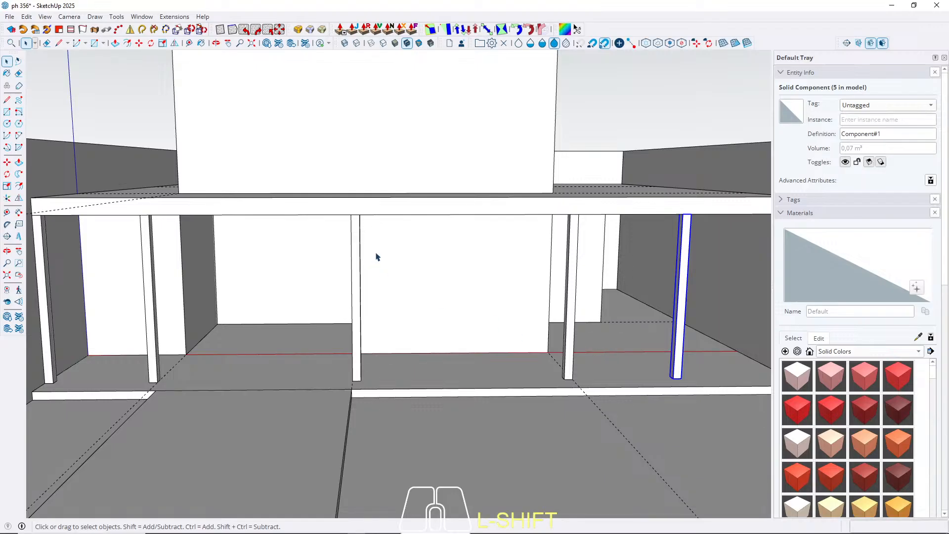
pyautogui.moveTo(301, 275); pyautogui.dragTo(388, 218, button='middle')
pyautogui.moveTo(440, 244); pyautogui.dragTo(434, 268, button='middle')
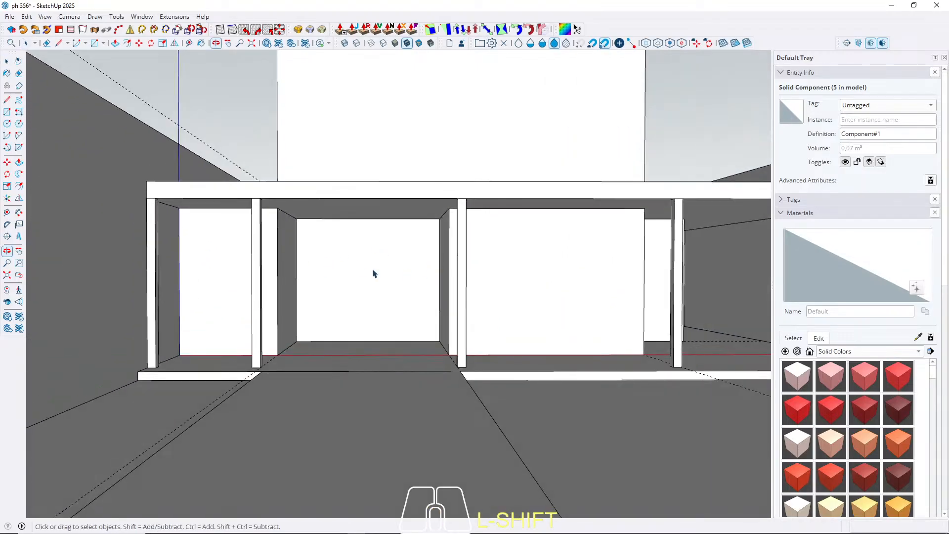
pyautogui.press('space')
pyautogui.click(225, 265)
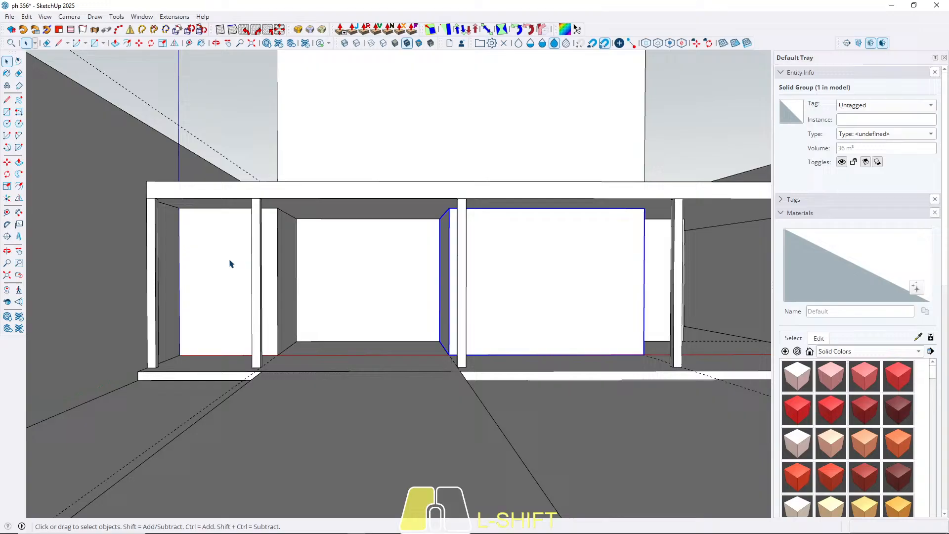
pyautogui.click(359, 273)
pyautogui.click(193, 265)
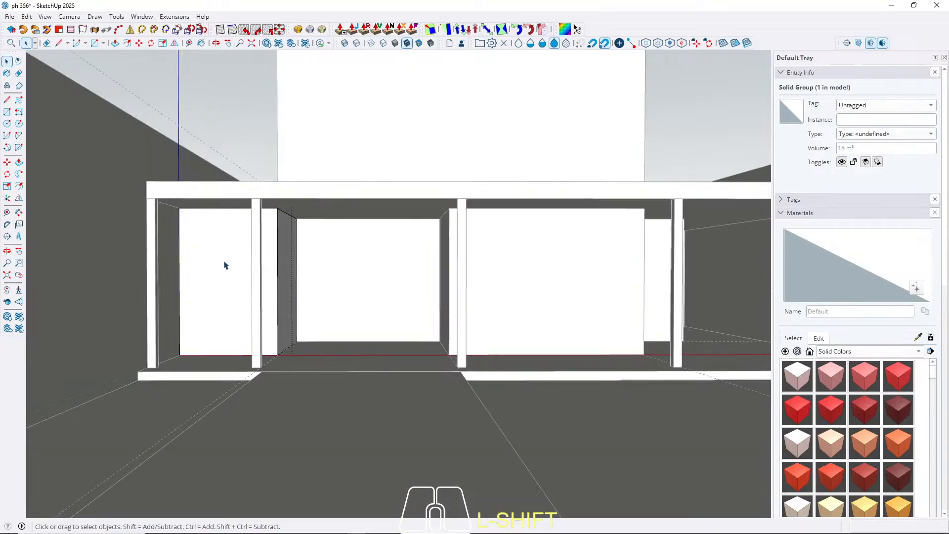
pyautogui.doubleClick(225, 265)
pyautogui.press('w')
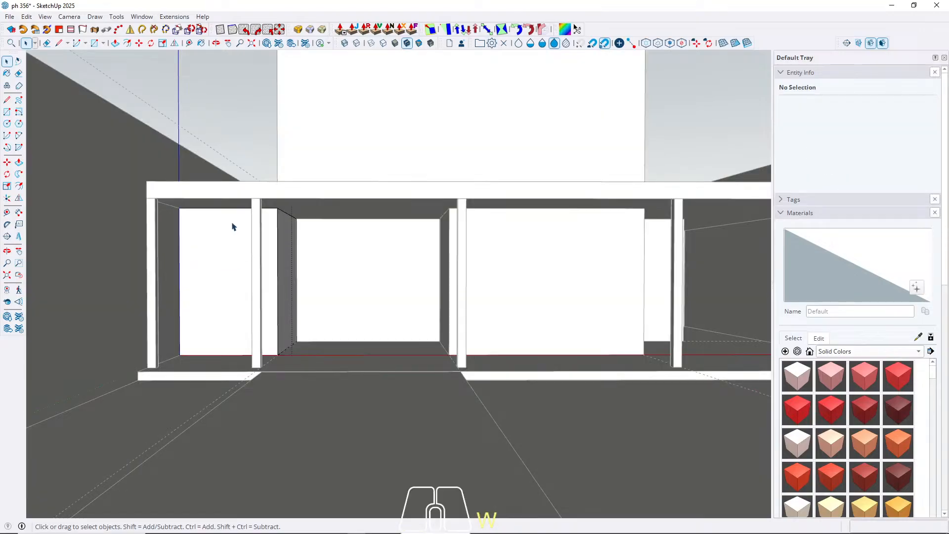
pyautogui.moveTo(235, 226); pyautogui.dragTo(228, 312, button='middle')
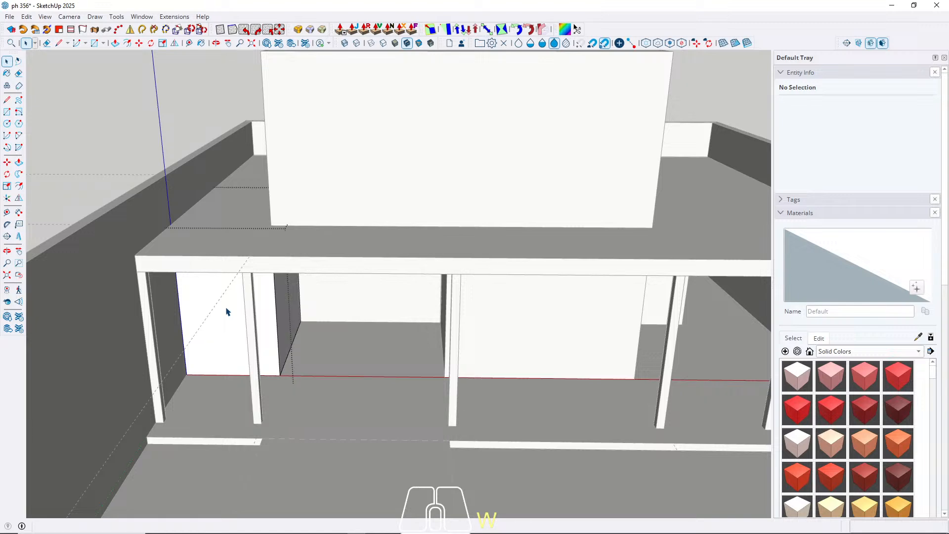
pyautogui.press('w')
pyautogui.moveTo(224, 242); pyautogui.dragTo(206, 265, button='middle')
pyautogui.keyDown('shift'); pyautogui.moveTo(229, 200); pyautogui.dragTo(216, 320, button='middle'); pyautogui.keyUp('shift')
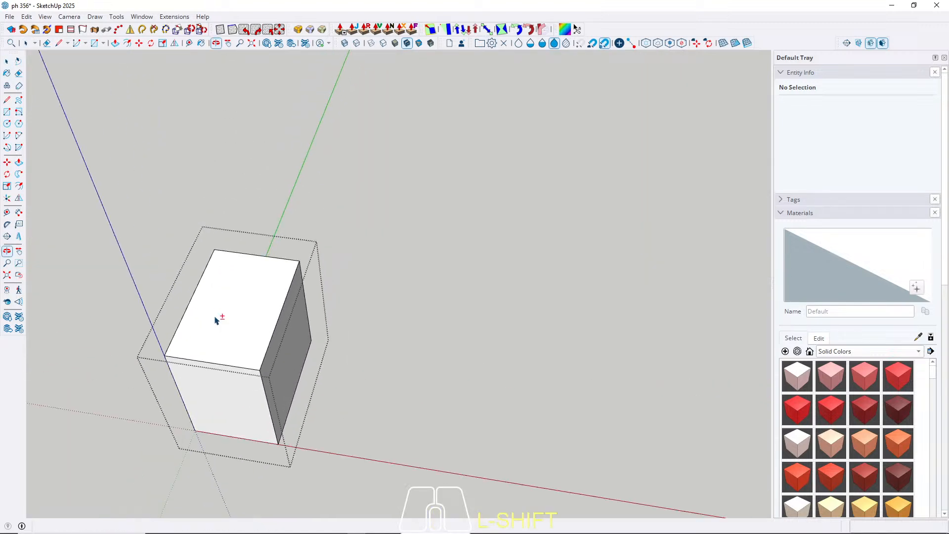
pyautogui.click(234, 288)
pyautogui.tripleClick(234, 288)
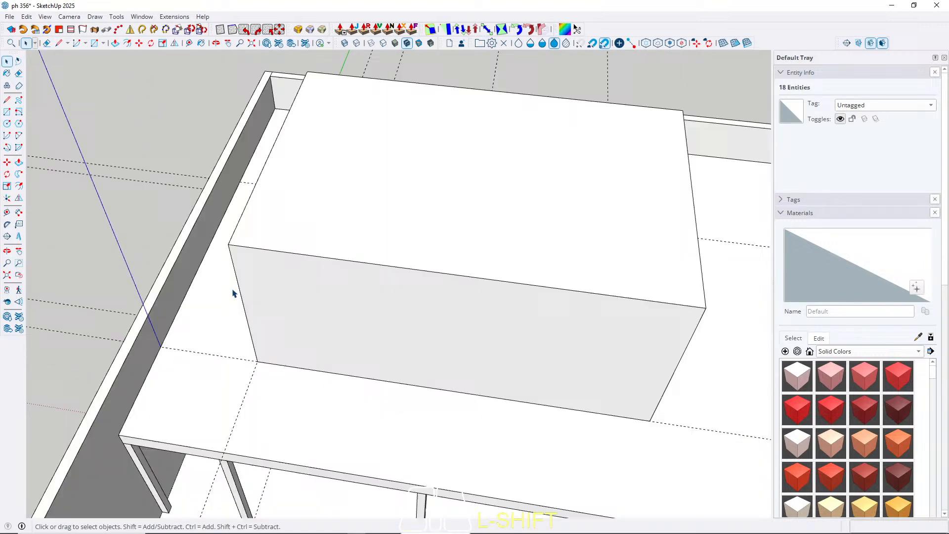
pyautogui.press('Escape')
# Step: Open the first ground-floor block's group and examine the area of its top face
pyautogui.moveTo(232, 293); pyautogui.dragTo(268, 67, button='middle')
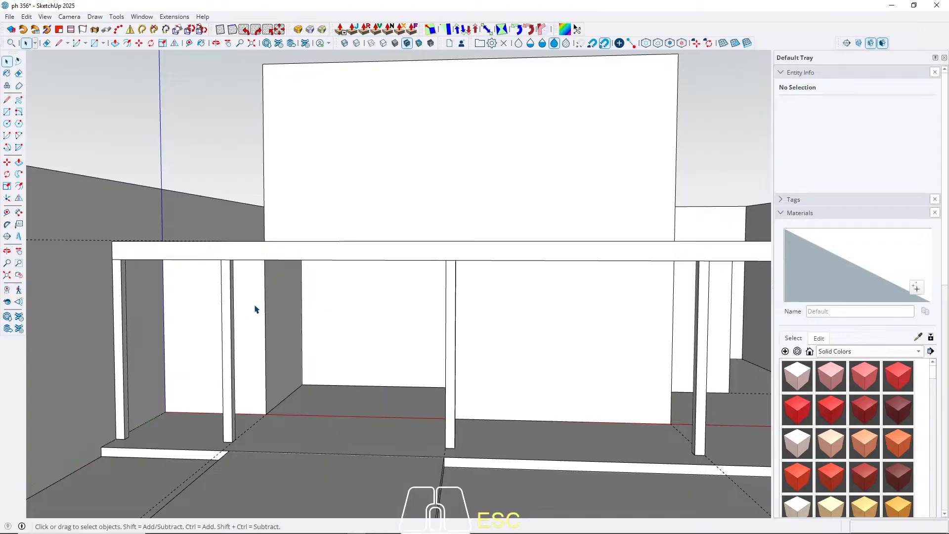
pyautogui.moveTo(256, 309)
pyautogui.mouseDown(button='middle')
pyautogui.moveTo(297, 312)
pyautogui.moveTo(256, 317)
pyautogui.mouseUp(button='middle')
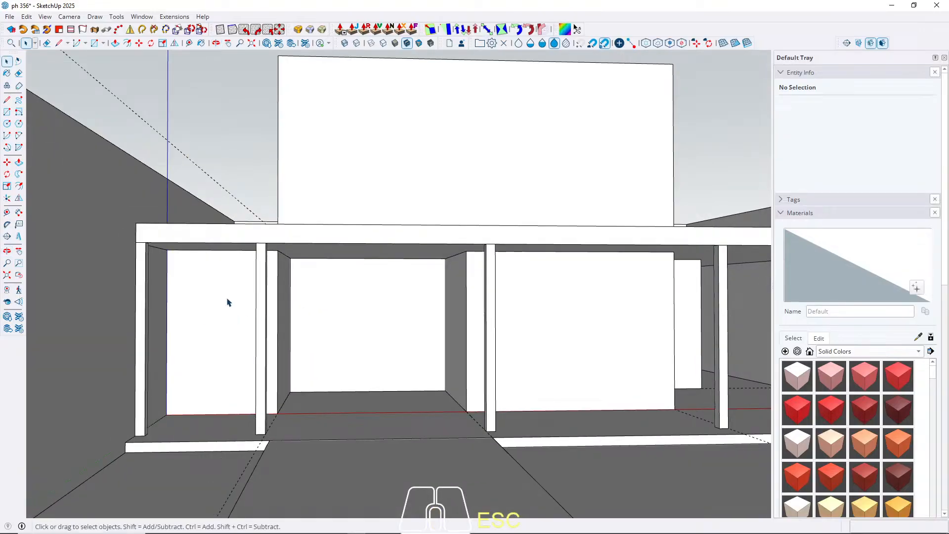
pyautogui.moveTo(227, 302); pyautogui.dragTo(235, 340, button='middle')
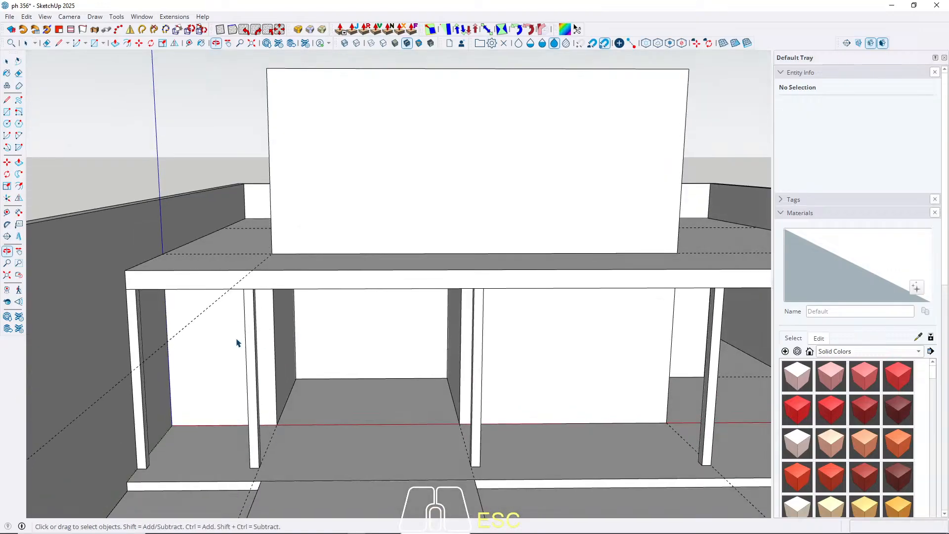
pyautogui.doubleClick(210, 339)
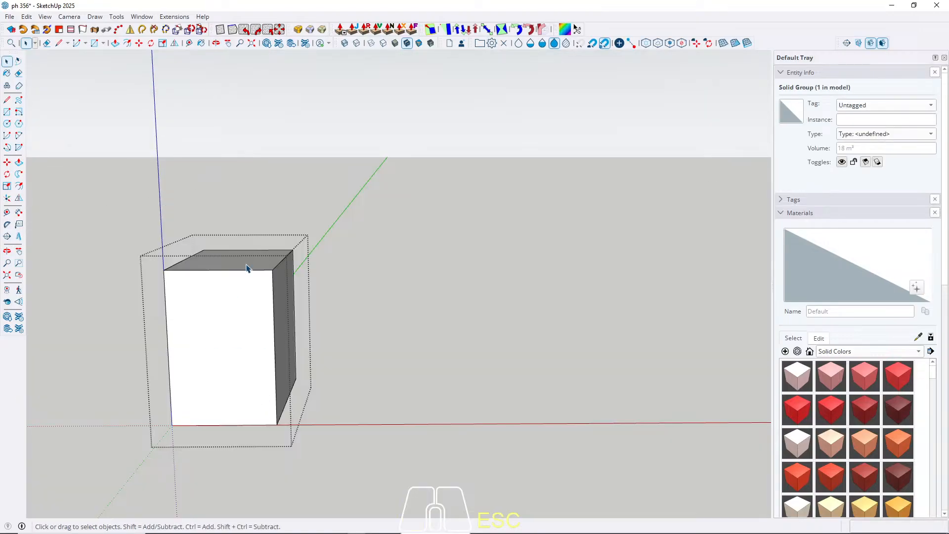
pyautogui.moveTo(248, 267); pyautogui.dragTo(227, 365, button='middle')
pyautogui.press('space')
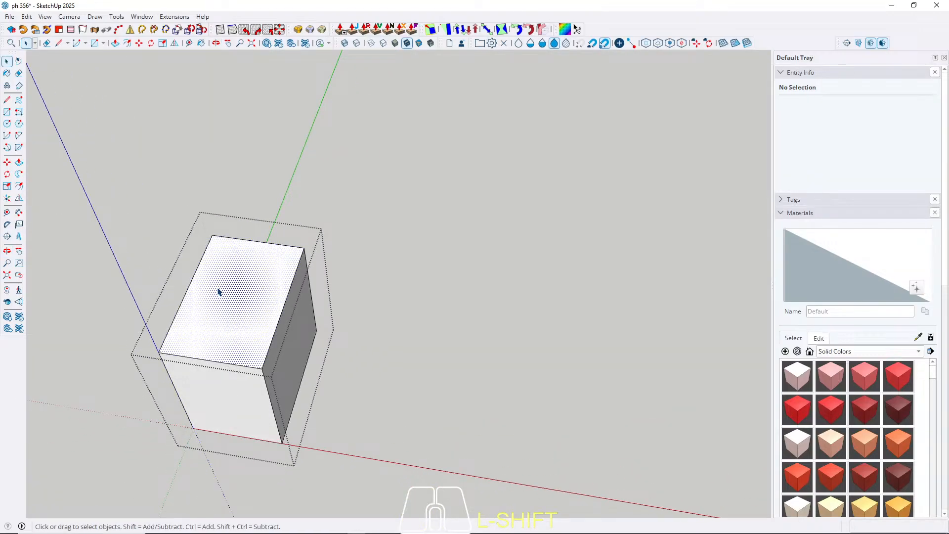
pyautogui.click(218, 292)
pyautogui.scroll(2, 257, 296)
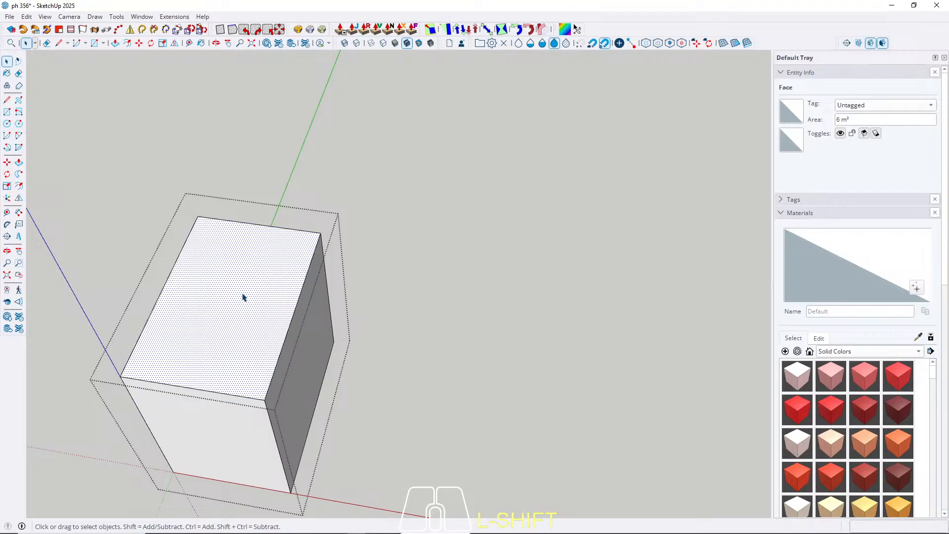
pyautogui.press('Escape')
# Step: Copy the corner column and the second column together 200 cm along the green axis to the first block's front corner
pyautogui.scroll(-3, 315, 198)
pyautogui.moveTo(321, 351); pyautogui.dragTo(289, 223, button='middle')
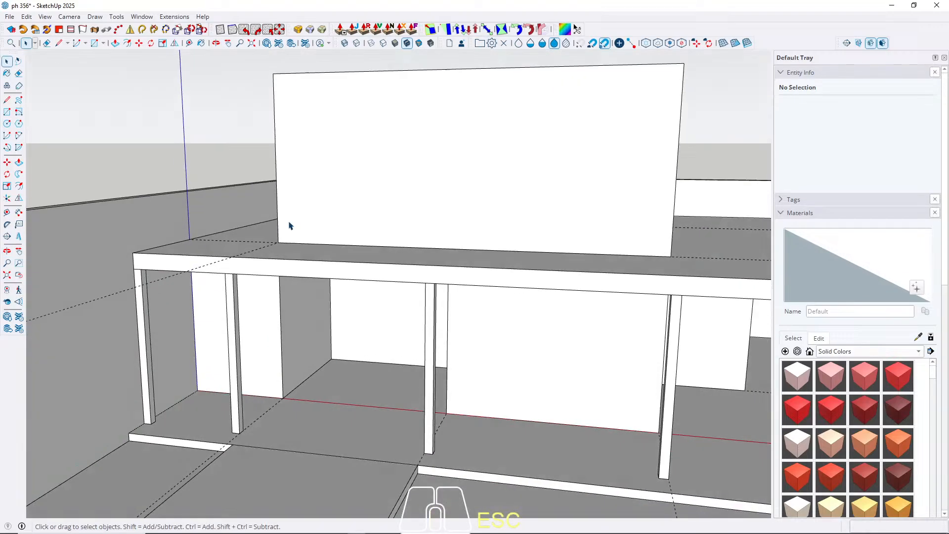
pyautogui.scroll(2, 249, 382)
pyautogui.click(229, 451)
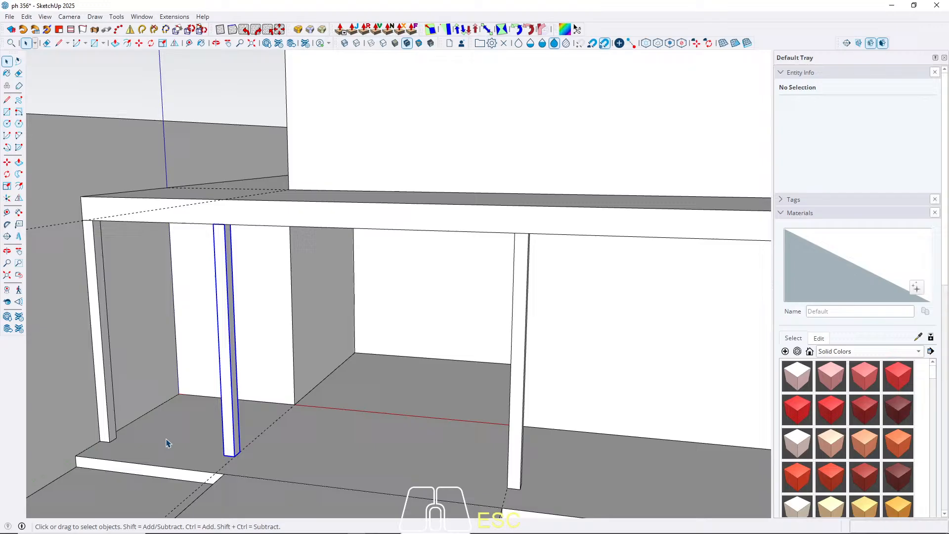
pyautogui.keyDown('shift'); pyautogui.click(115, 439); pyautogui.keyUp('shift')
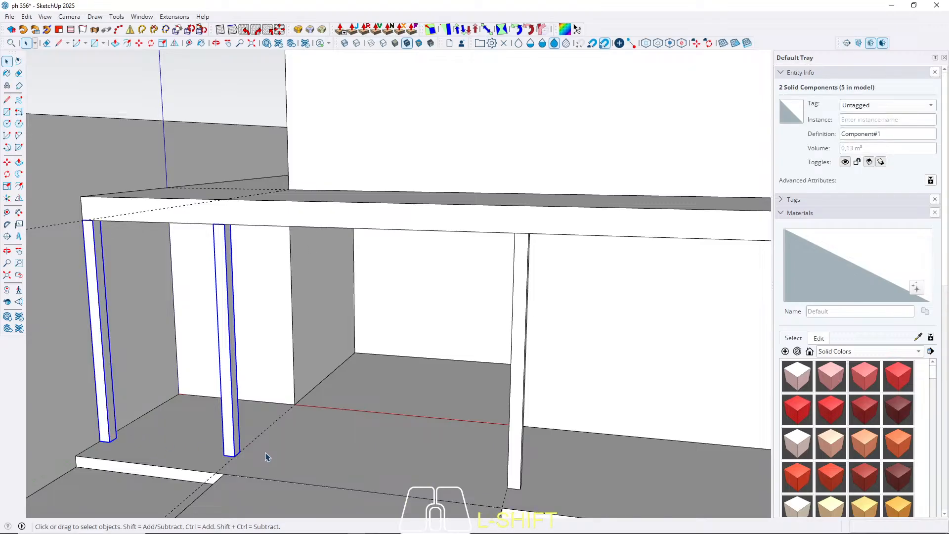
pyautogui.press('m')
pyautogui.scroll(4, 262, 455)
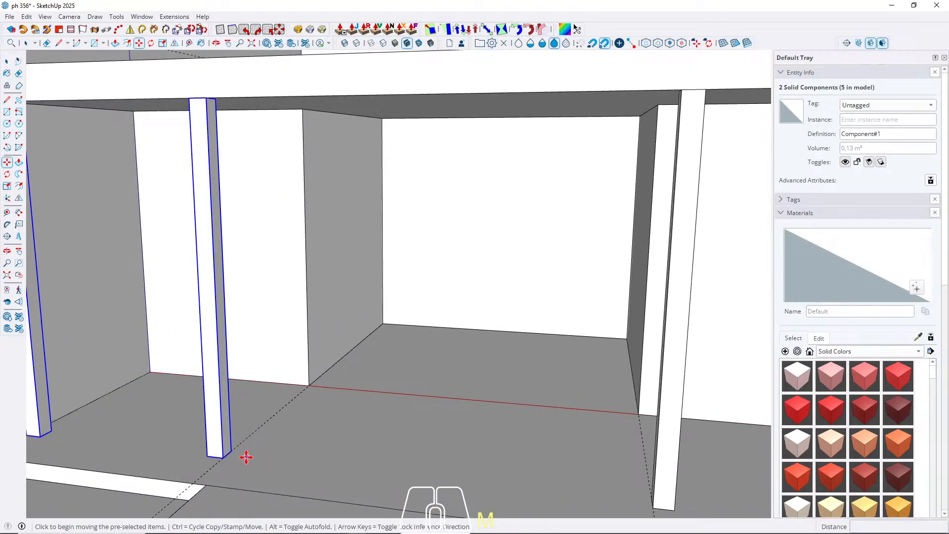
pyautogui.click(221, 455)
pyautogui.press('ctrl')
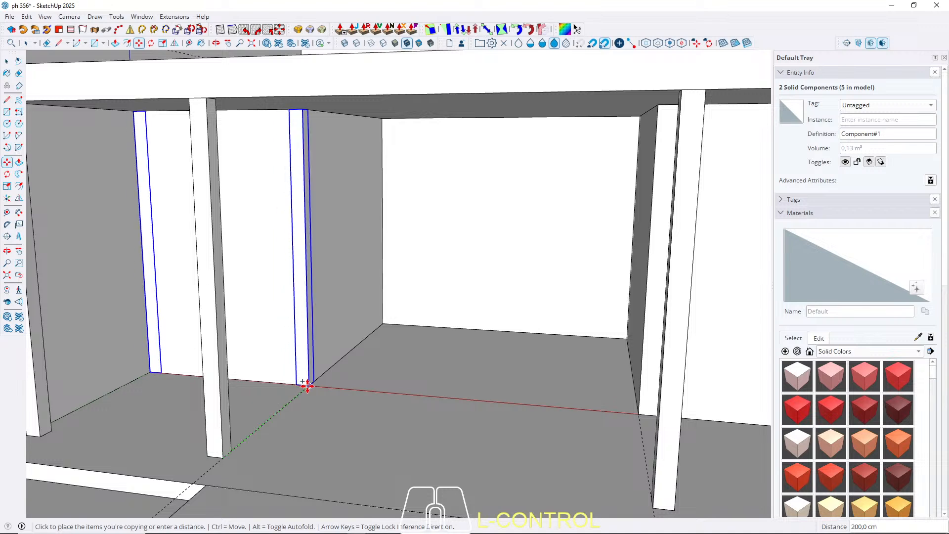
pyautogui.click(310, 384)
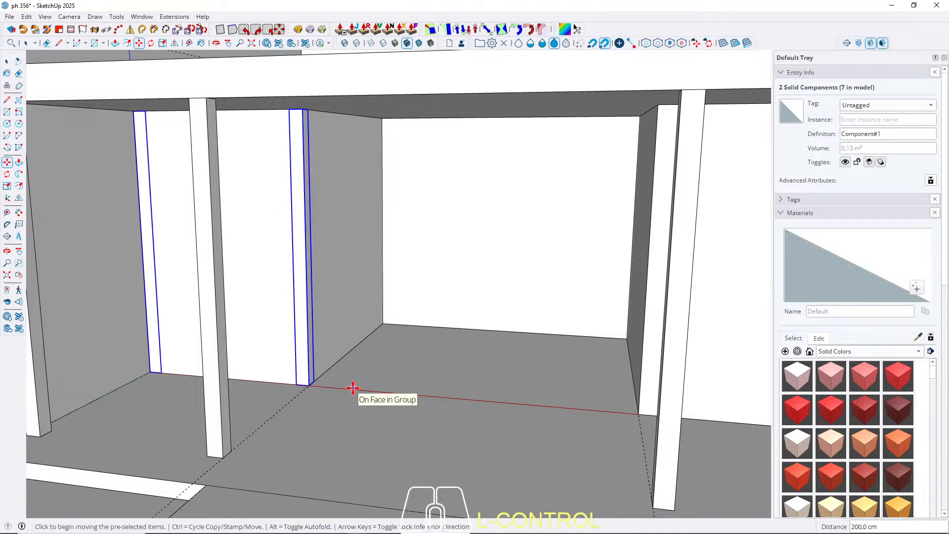
# Step: Copy the new pair of columns along the green axis to the rear corner of the first ground-floor block
pyautogui.scroll(2, 341, 368)
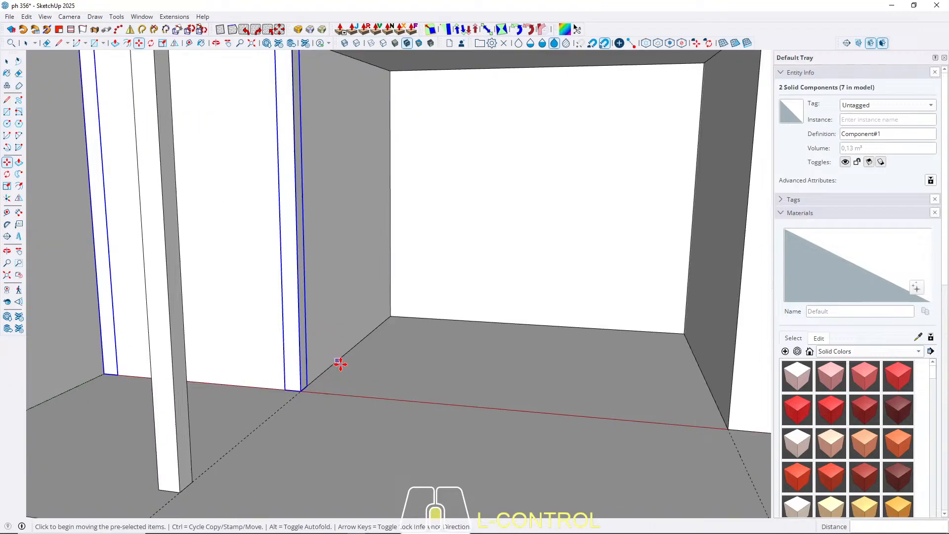
pyautogui.click(310, 388)
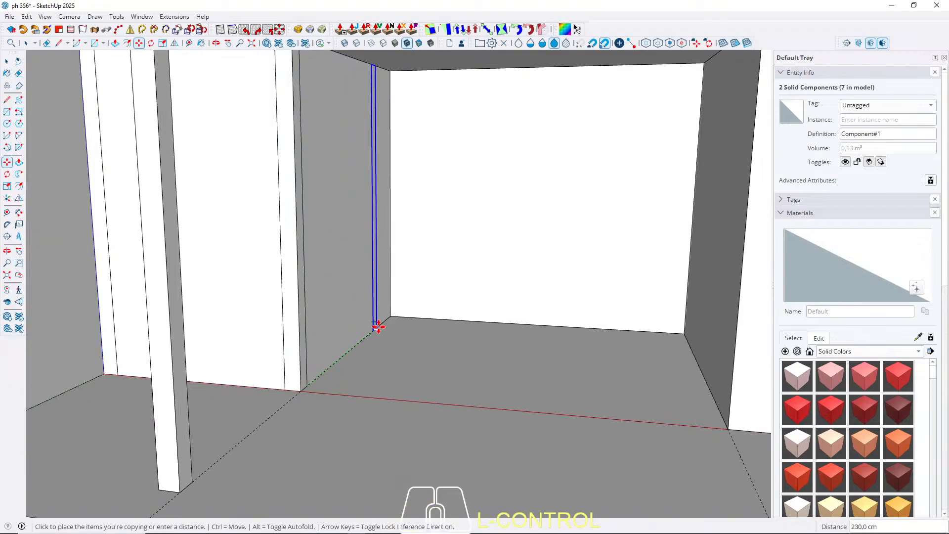
pyautogui.click(388, 319)
pyautogui.press('space')
# Step: Delete the first ground-floor block, leaving the columns around it
pyautogui.scroll(-5, 404, 403)
pyautogui.click(299, 335)
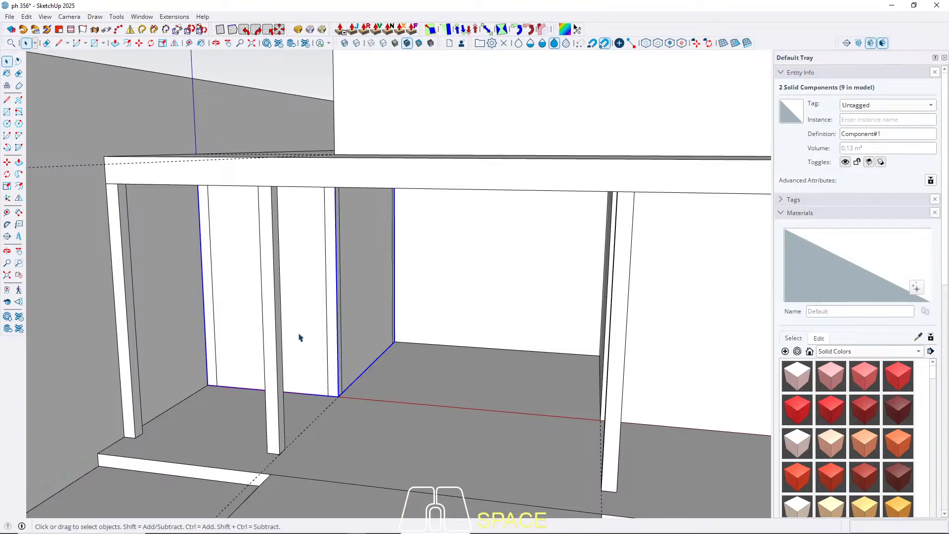
pyautogui.press('Delete')
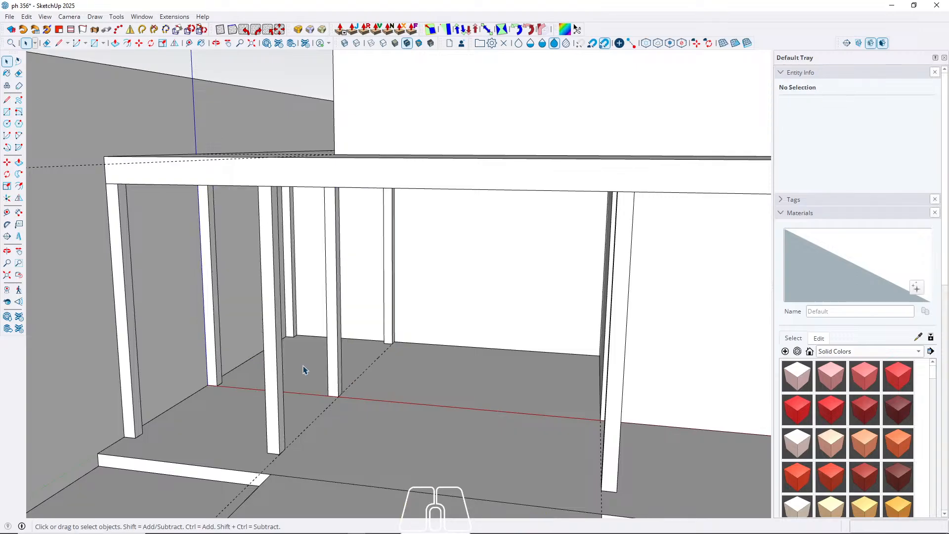
# Step: Draw a full-height rectangle along the boundary wall between the two columns that stood at the deleted block's corners
pyautogui.moveTo(303, 371); pyautogui.dragTo(296, 310, button='middle')
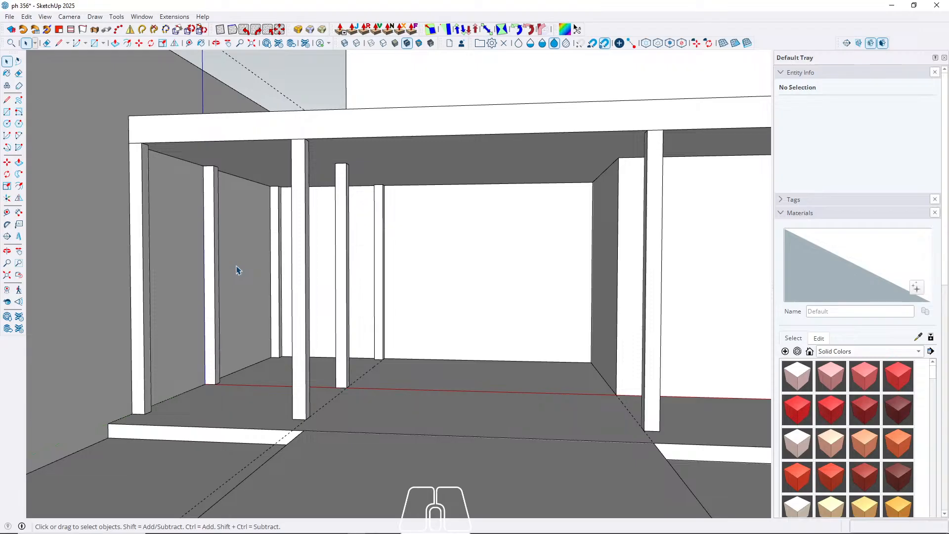
pyautogui.scroll(3, 245, 206)
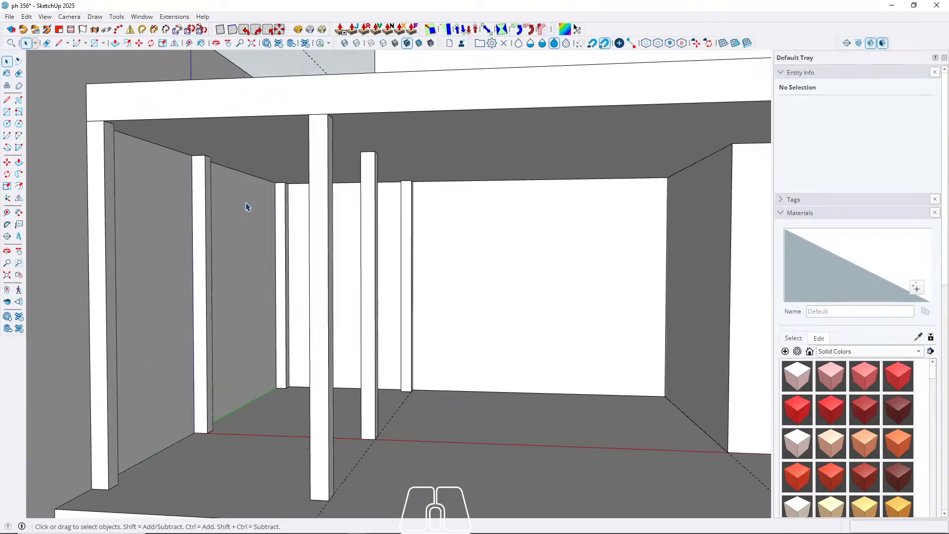
pyautogui.press('r')
pyautogui.scroll(5, 247, 207)
pyautogui.click(292, 174)
pyautogui.moveTo(292, 174); pyautogui.dragTo(63, 381, button='middle')
pyautogui.click(82, 297)
pyautogui.press('space')
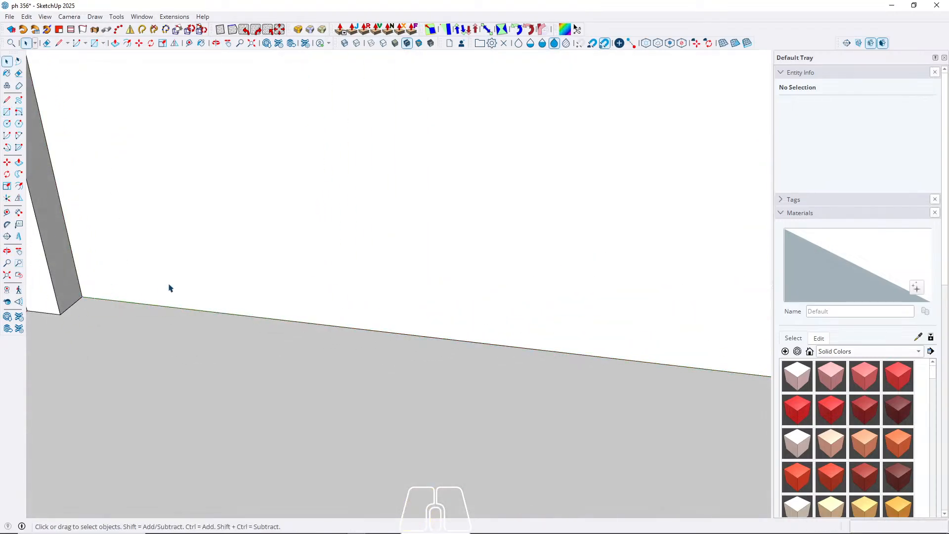
# Step: Push/Pull the rectangle 10 cm into a wall panel and make the whole panel a group
pyautogui.press('p')
pyautogui.click(218, 259)
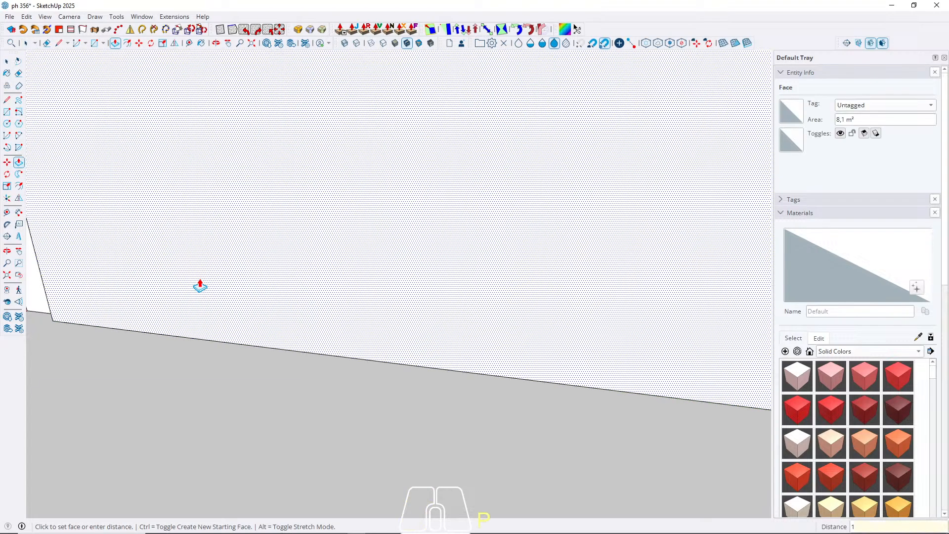
pyautogui.write('1')
pyautogui.press('Return')
pyautogui.press('space')
pyautogui.tripleClick(156, 269)
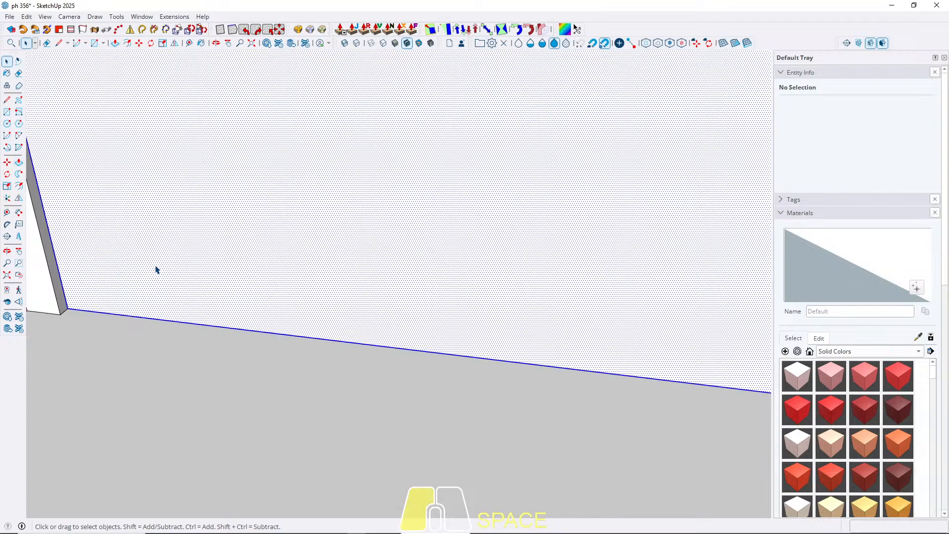
pyautogui.rightClick(156, 269)
pyautogui.click(207, 95)
pyautogui.moveTo(131, 204); pyautogui.dragTo(387, 237, button='middle')
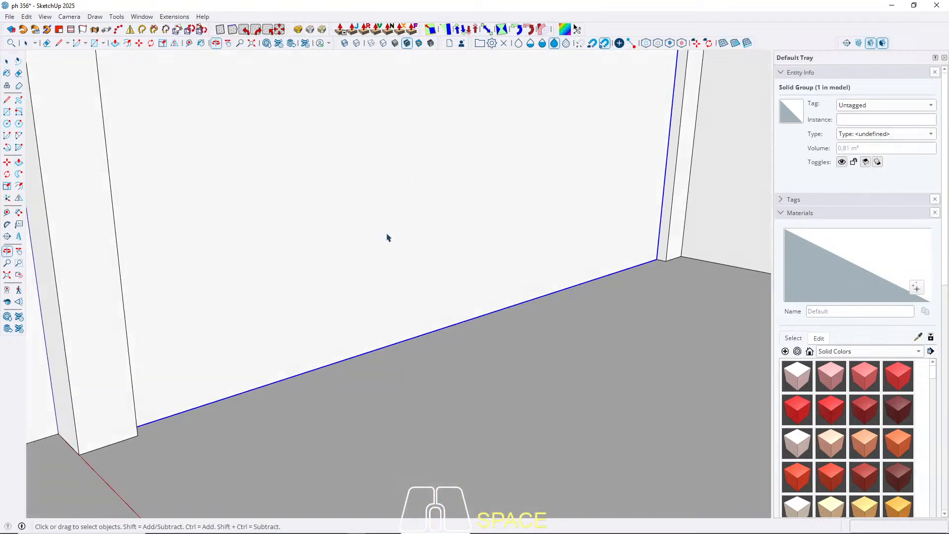
pyautogui.scroll(-4, 387, 237)
pyautogui.moveTo(290, 232); pyautogui.dragTo(331, 267, button='middle')
pyautogui.keyDown('shift'); pyautogui.moveTo(331, 267); pyautogui.dragTo(272, 269, button='middle'); pyautogui.keyUp('shift')
pyautogui.scroll(-6, 282, 302)
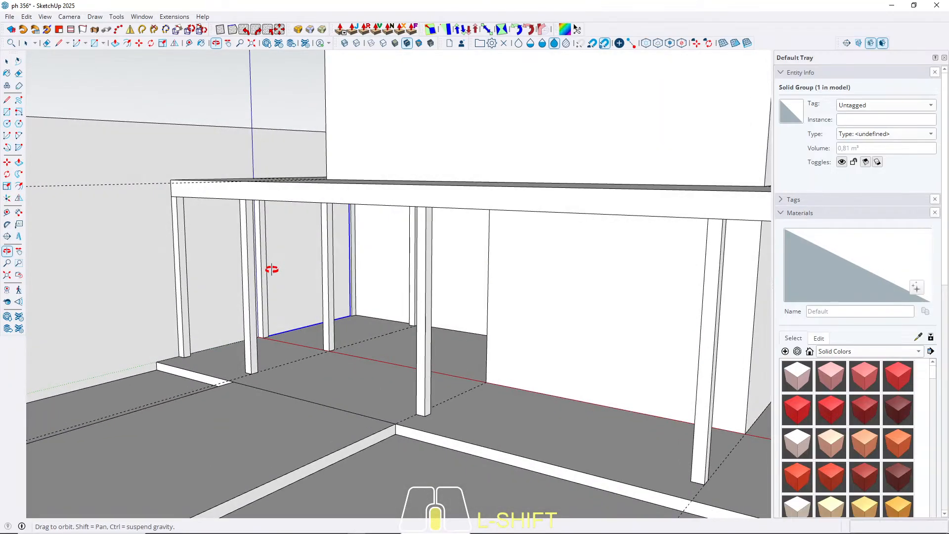
pyautogui.scroll(5, 348, 298)
pyautogui.scroll(-5, 346, 293)
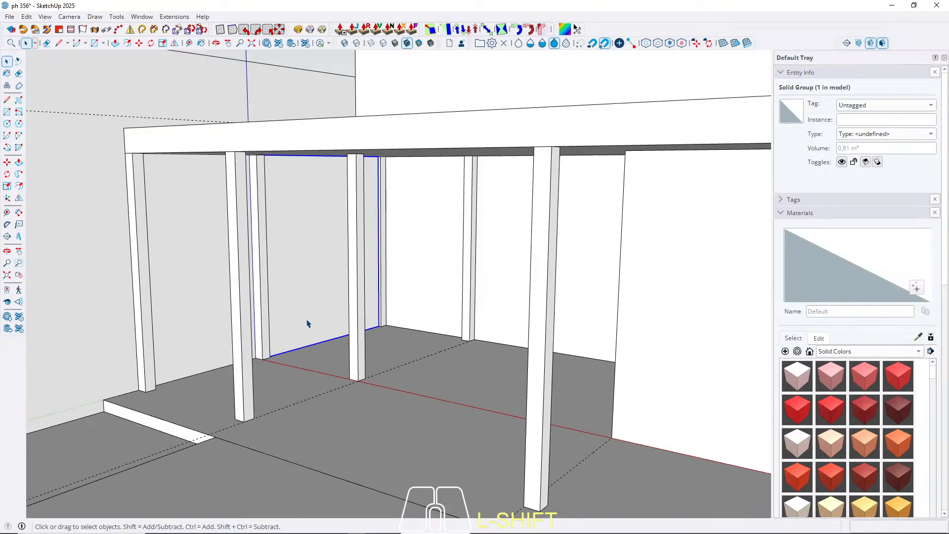
# Step: Draw a full-height 300 by 270 cm rectangle between the two columns opposite the new wall panel
pyautogui.moveTo(309, 329); pyautogui.dragTo(212, 445, button='middle')
pyautogui.scroll(3, 392, 346)
pyautogui.scroll(3, 332, 385)
pyautogui.press('r')
pyautogui.click(204, 473)
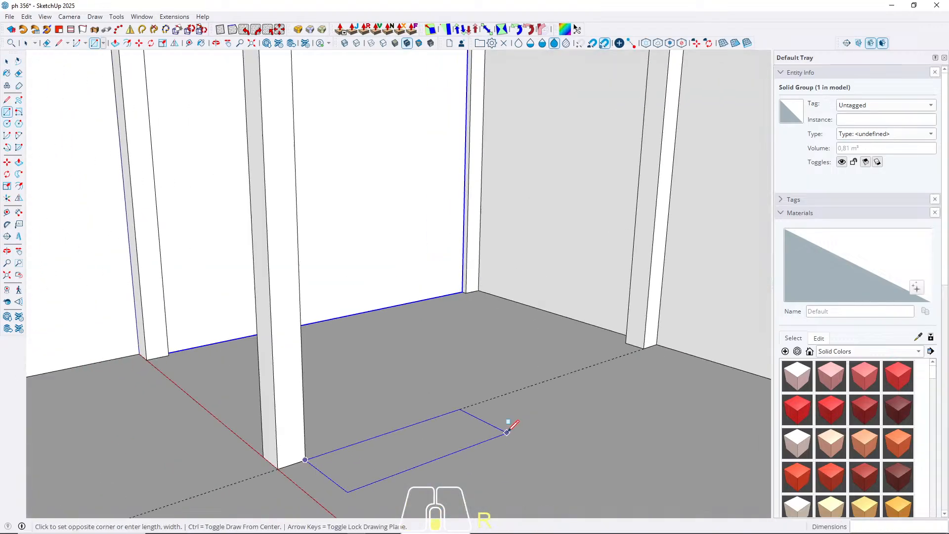
pyautogui.moveTo(508, 420); pyautogui.dragTo(561, 247, button='middle')
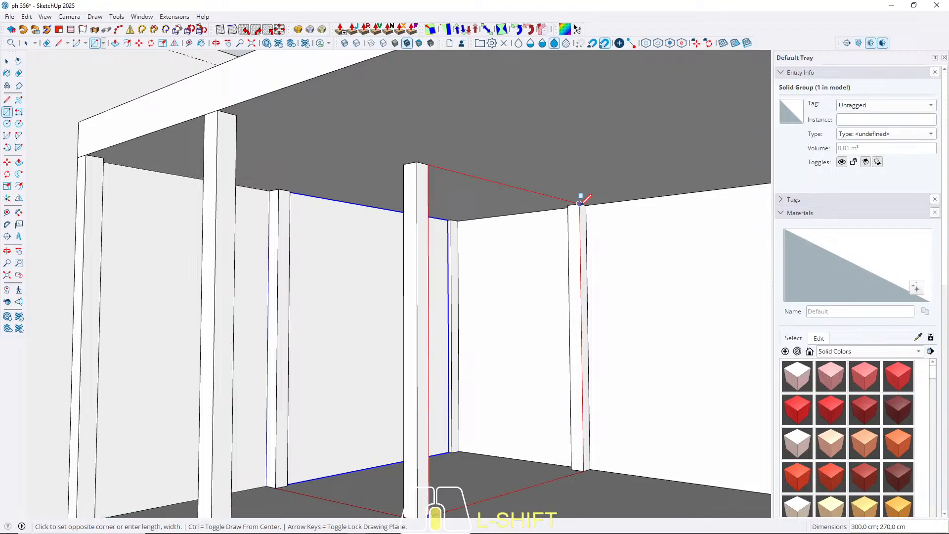
pyautogui.click(579, 203)
pyautogui.press('space')
# Step: Push/Pull the rectangle between the columns to a thickness of 4 cm and make the whole panel a group
pyautogui.scroll(-4, 477, 222)
pyautogui.moveTo(409, 265)
pyautogui.mouseDown(button='middle')
pyautogui.moveTo(531, 285)
pyautogui.moveTo(413, 247)
pyautogui.mouseUp(button='middle')
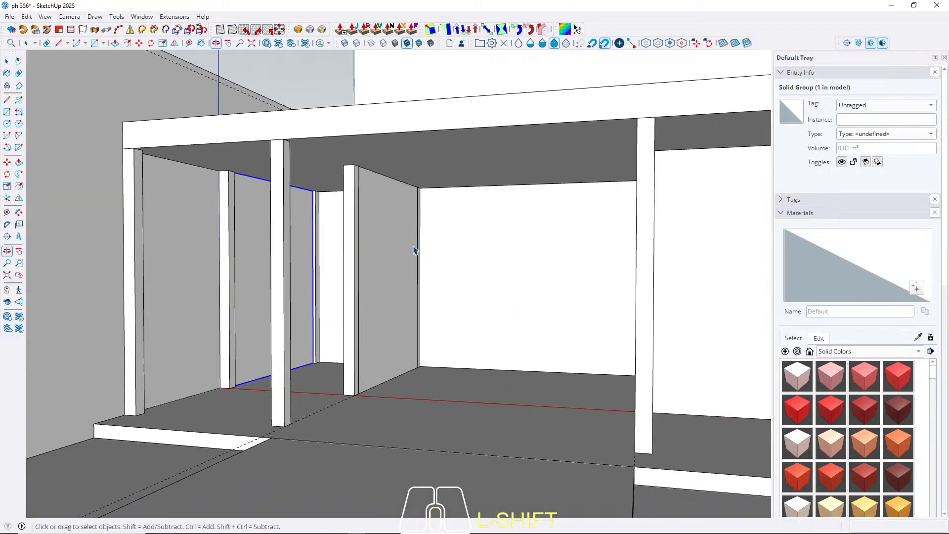
pyautogui.scroll(2, 404, 232)
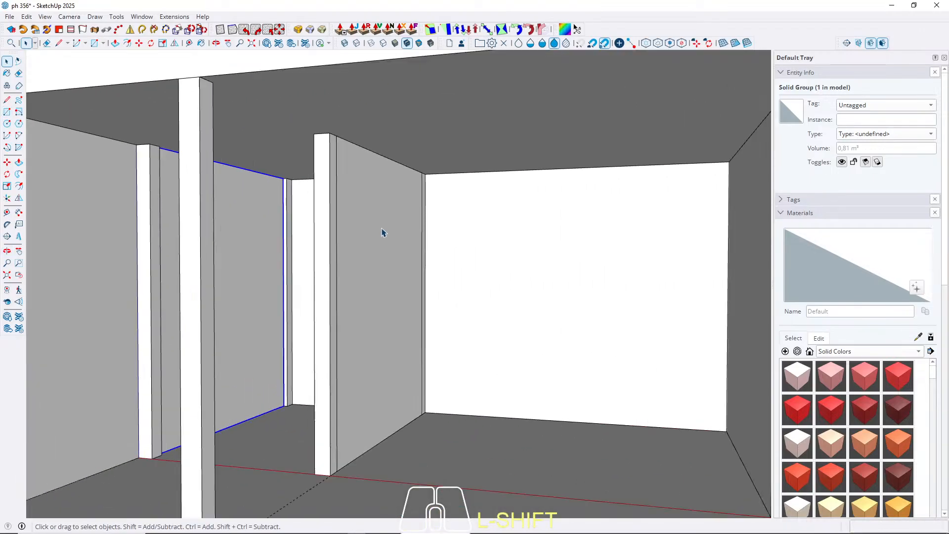
pyautogui.click(382, 232)
pyautogui.press('p')
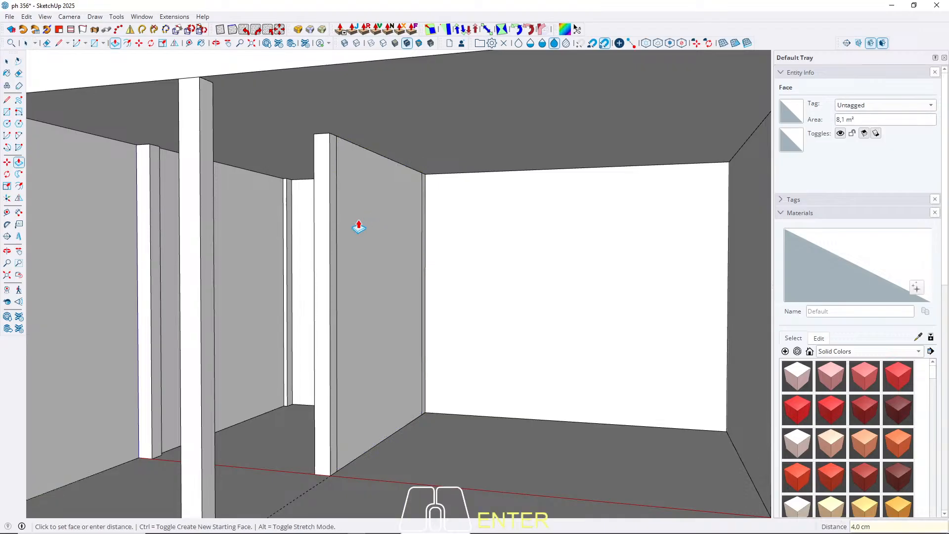
pyautogui.press('space')
pyautogui.tripleClick(360, 196)
pyautogui.rightClick(360, 196)
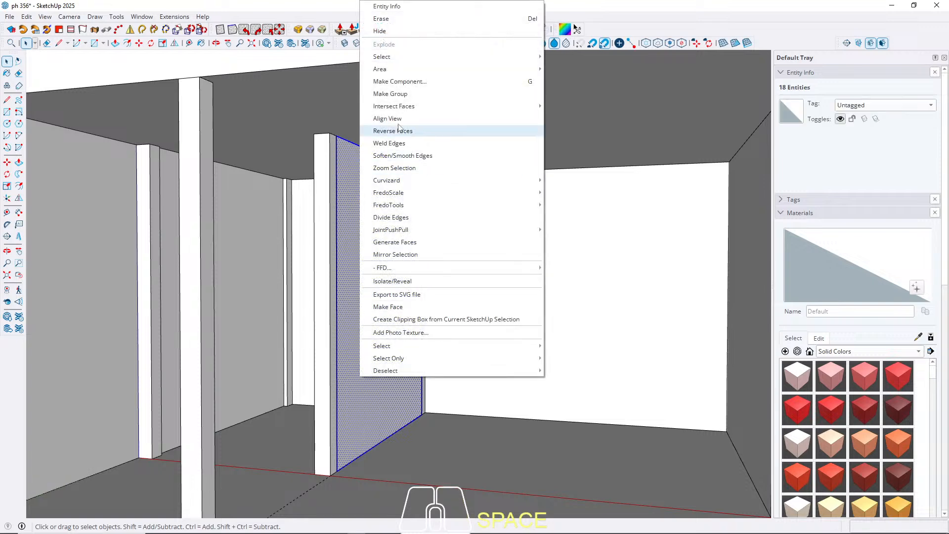
pyautogui.click(390, 94)
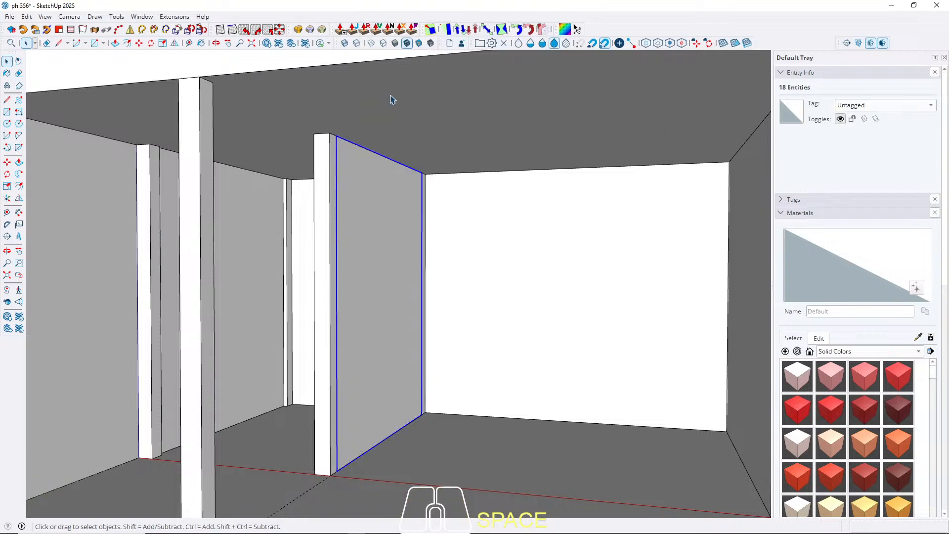
# Step: Inside the panel group, offset the large face's outline 2 cm inward
pyautogui.doubleClick(360, 214)
pyautogui.click(359, 215)
pyautogui.press('f')
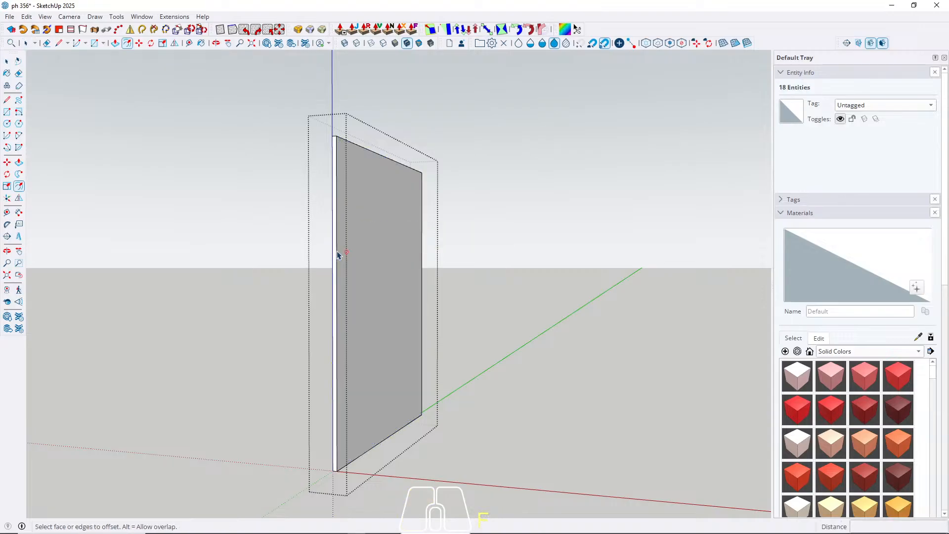
pyautogui.click(338, 247)
pyautogui.write('2')
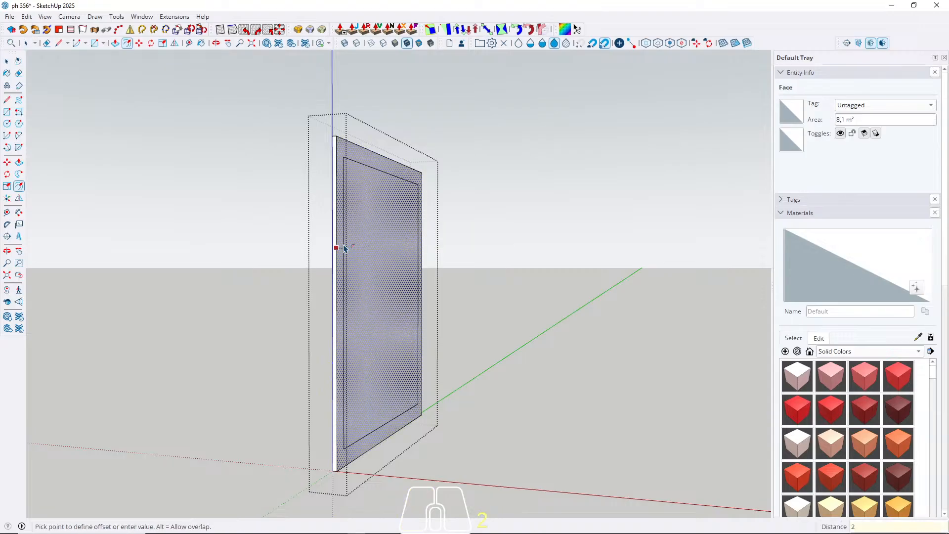
pyautogui.press('Return')
pyautogui.press('space')
# Step: Push/Pull the inner face through the panel's full thickness to leave a hollow frame, and leave the group
pyautogui.press('p')
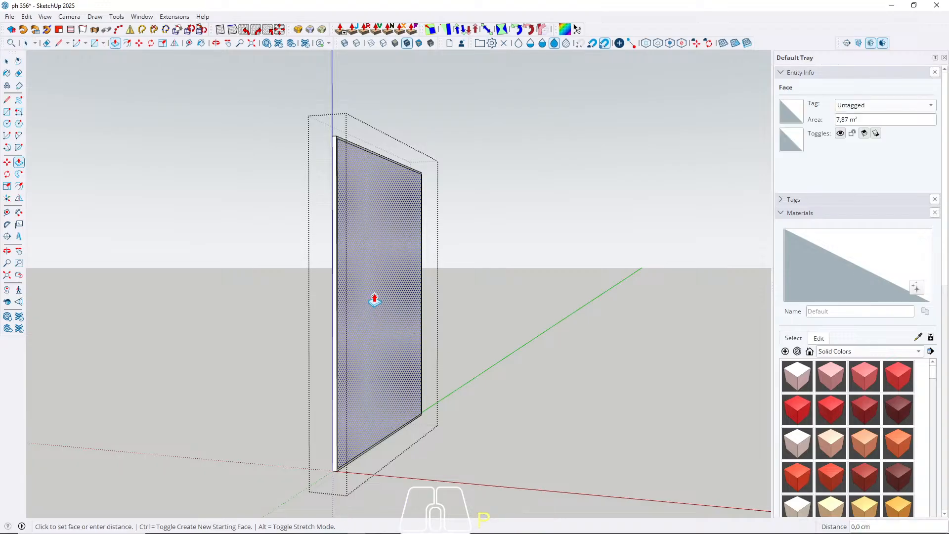
pyautogui.click(370, 276)
pyautogui.press('space')
pyautogui.press('Escape')
# Step: Move the frame 2 cm along the red axis, inward from the column edges
pyautogui.scroll(-4, 378, 257)
pyautogui.moveTo(379, 256); pyautogui.dragTo(328, 271, button='middle')
pyautogui.scroll(6, 371, 324)
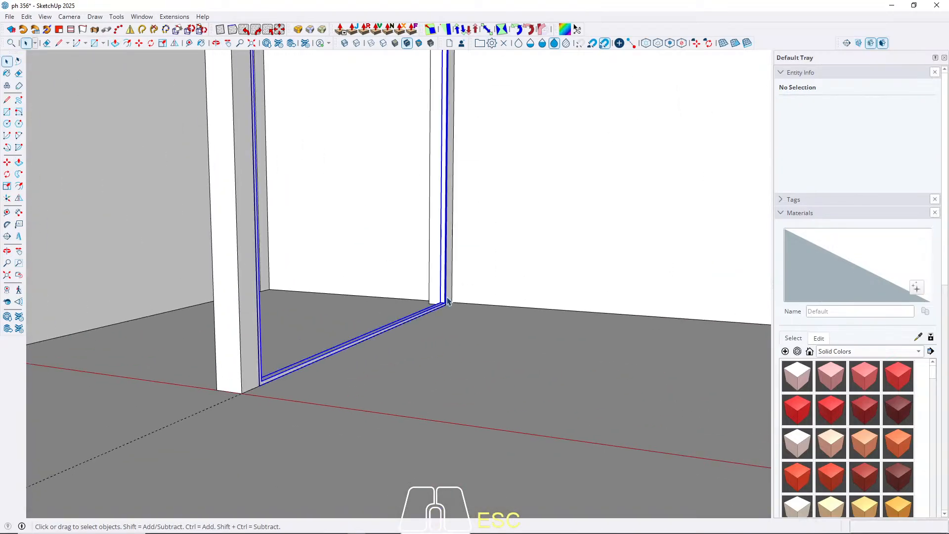
pyautogui.click(448, 301)
pyautogui.scroll(5, 451, 340)
pyautogui.press('m')
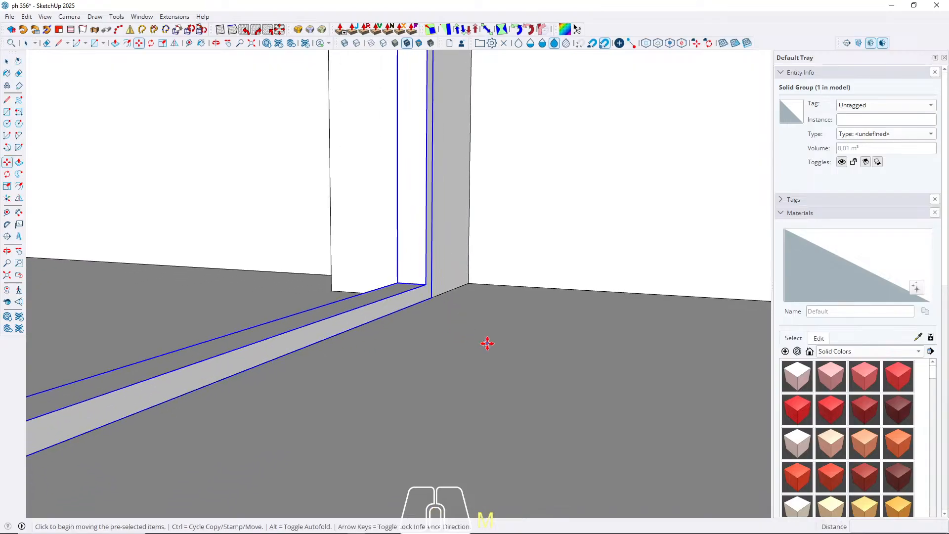
pyautogui.click(488, 343)
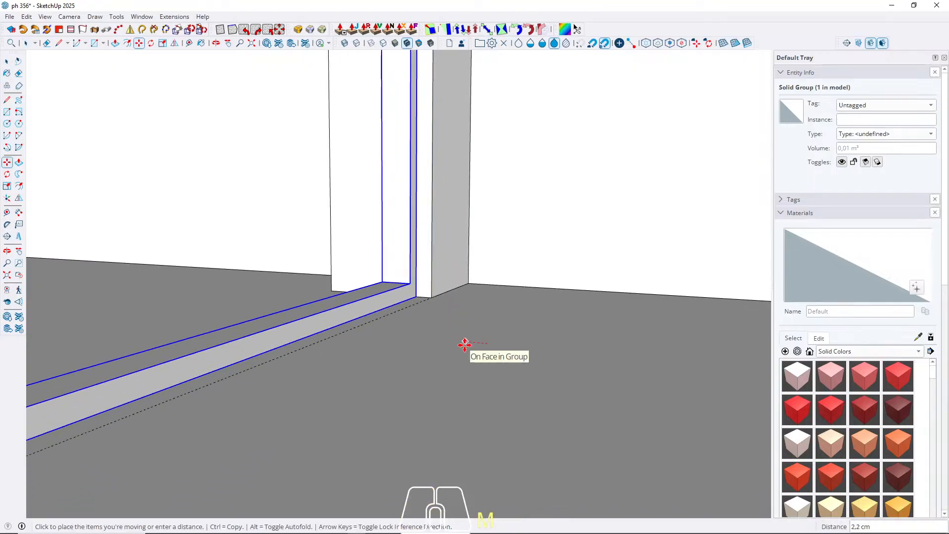
pyautogui.write('2')
pyautogui.press('Return')
pyautogui.scroll(-3, 465, 343)
# Step: Inside the frame group, make all of the frame's geometry a nested group
pyautogui.press('space')
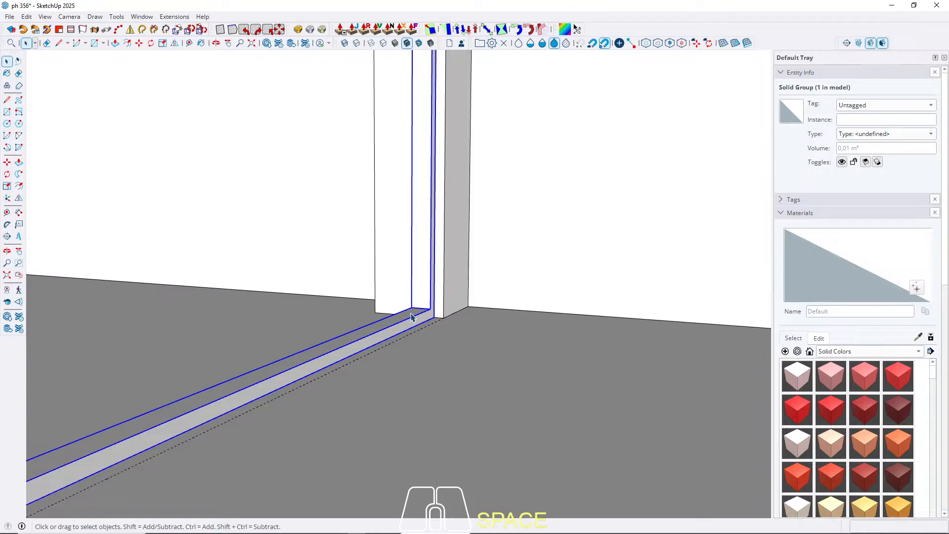
pyautogui.doubleClick(410, 316)
pyautogui.tripleClick(411, 316)
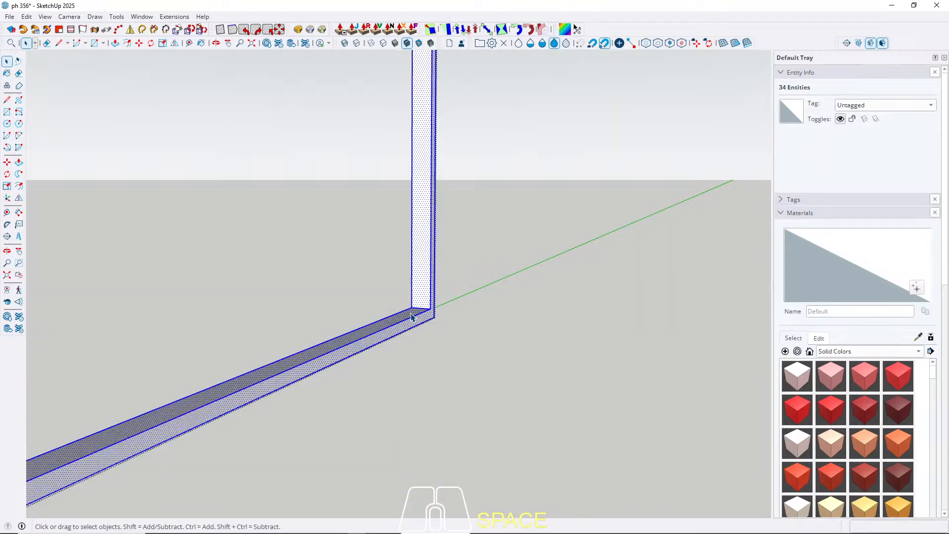
pyautogui.rightClick(411, 316)
pyautogui.click(438, 93)
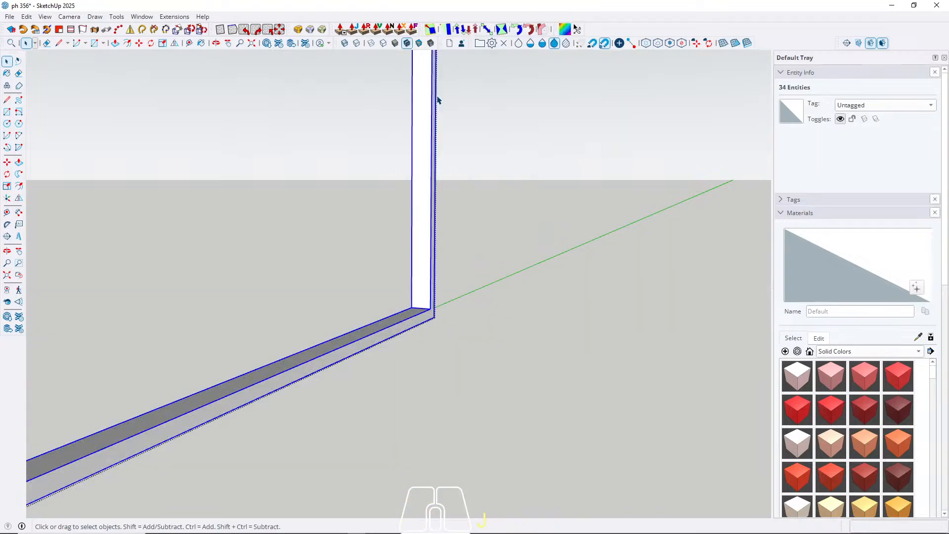
# Step: Draw a rectangle filling the frame opening, from the midpoint of a lower inner corner edge to that of the opposite upper one
pyautogui.press('r')
pyautogui.scroll(3, 421, 292)
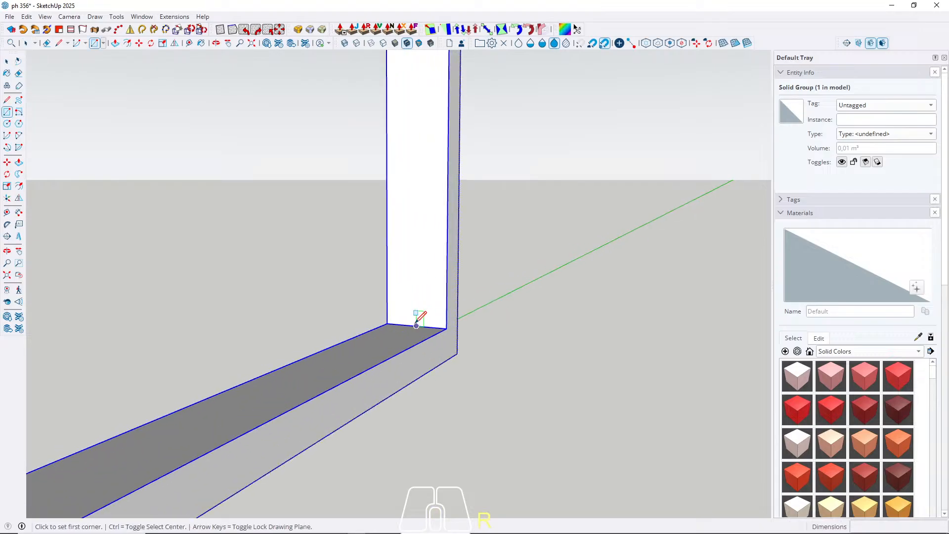
pyautogui.click(416, 325)
pyautogui.scroll(-6, 487, 326)
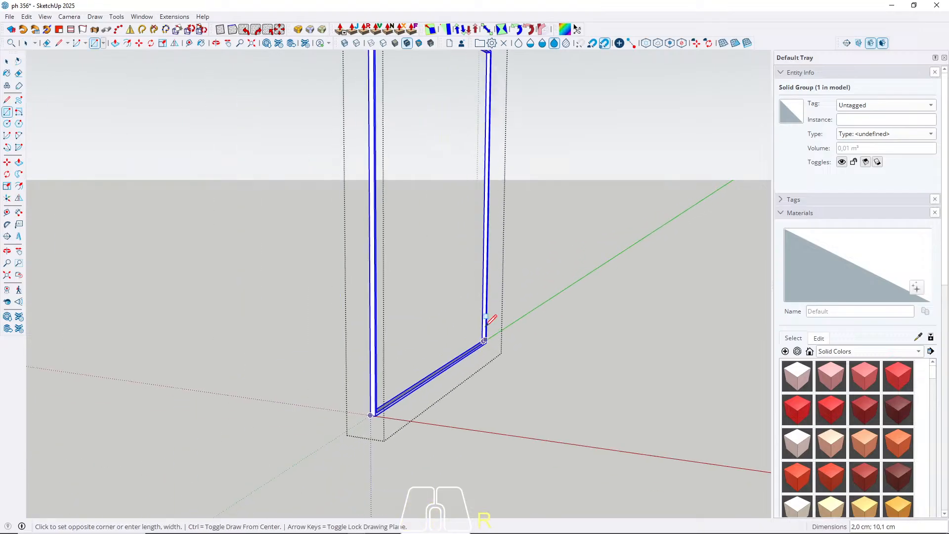
pyautogui.moveTo(487, 326); pyautogui.dragTo(272, 435, button='middle')
pyautogui.scroll(4, 349, 210)
pyautogui.moveTo(314, 205); pyautogui.dragTo(343, 234, button='middle')
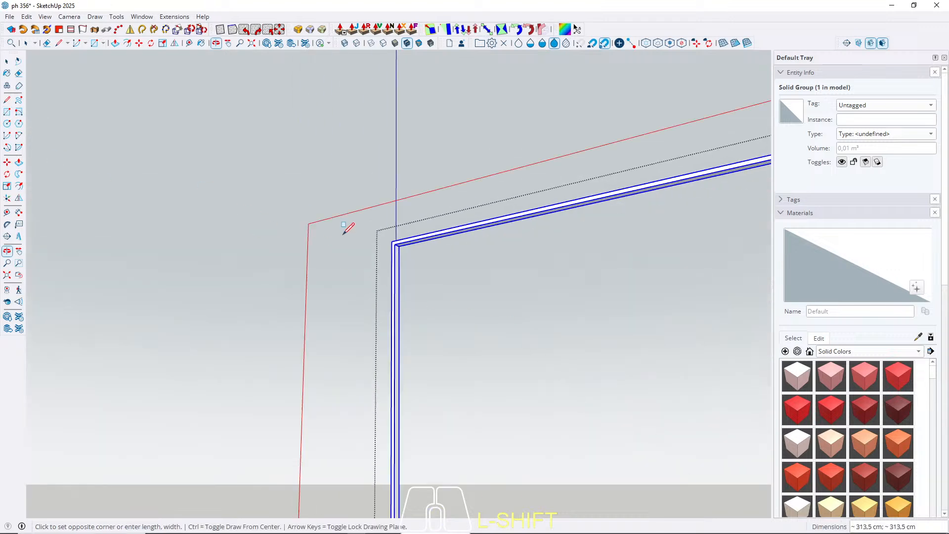
pyautogui.scroll(4, 391, 228)
pyautogui.scroll(2, 392, 228)
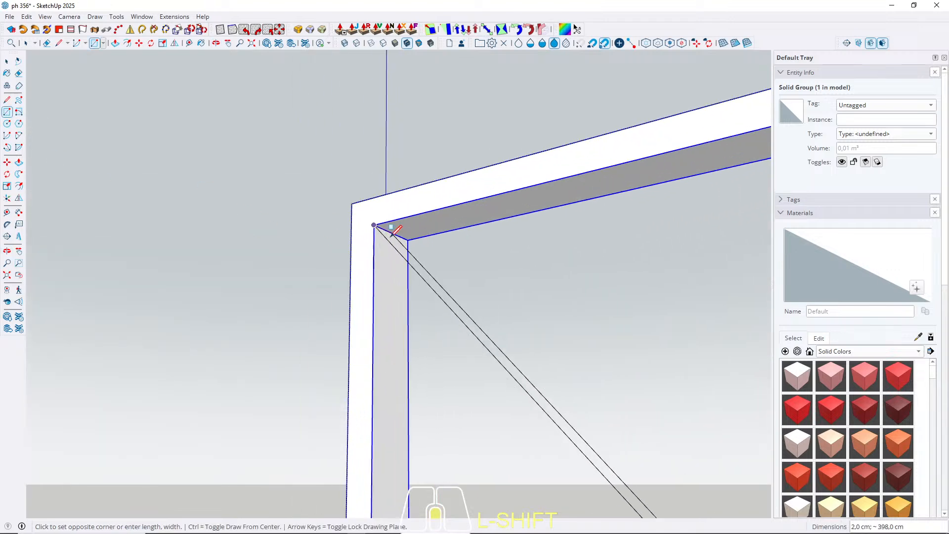
pyautogui.click(394, 233)
# Step: Push/Pull the rectangle in the frame 0.5 cm into a pane and make the whole pane a group
pyautogui.press('space')
pyautogui.press('p')
pyautogui.click(443, 310)
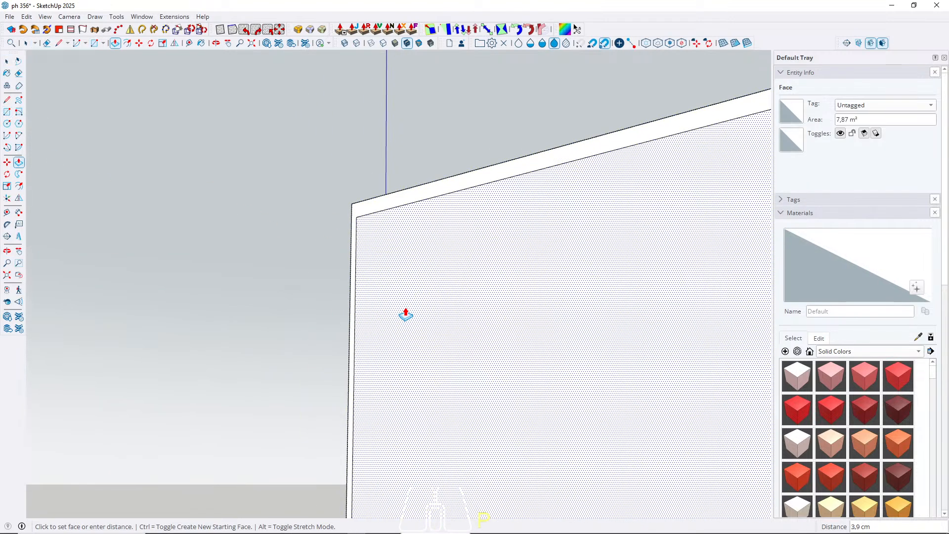
pyautogui.press('Return')
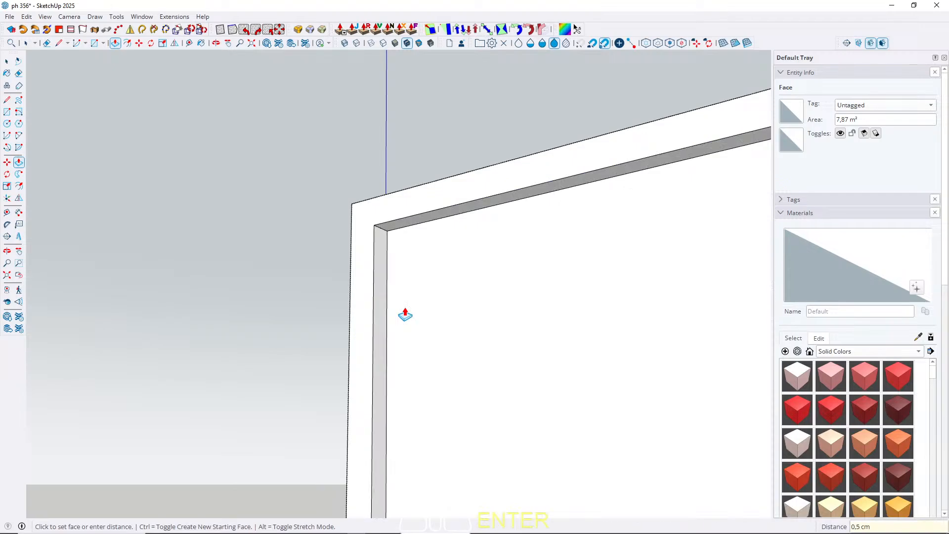
pyautogui.press('space')
pyautogui.tripleClick(469, 287)
pyautogui.rightClick(469, 286)
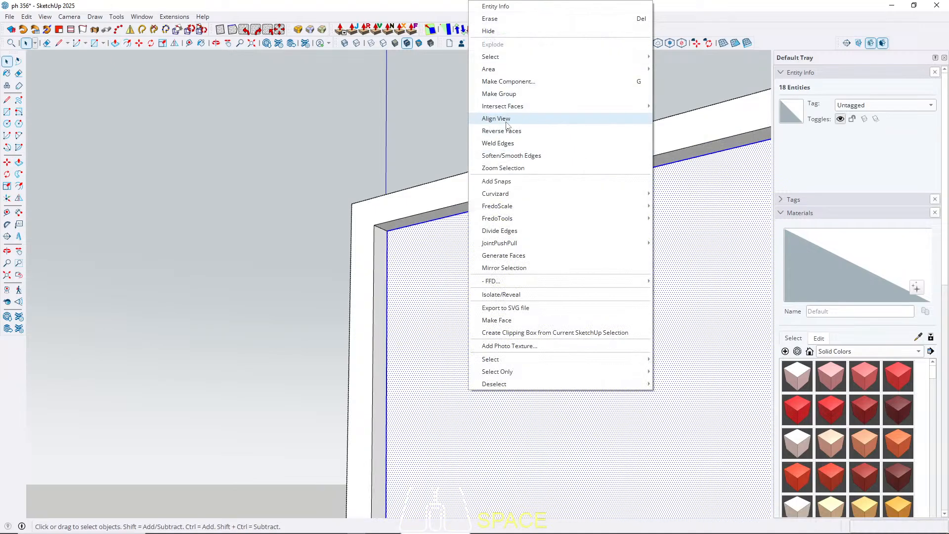
pyautogui.click(499, 94)
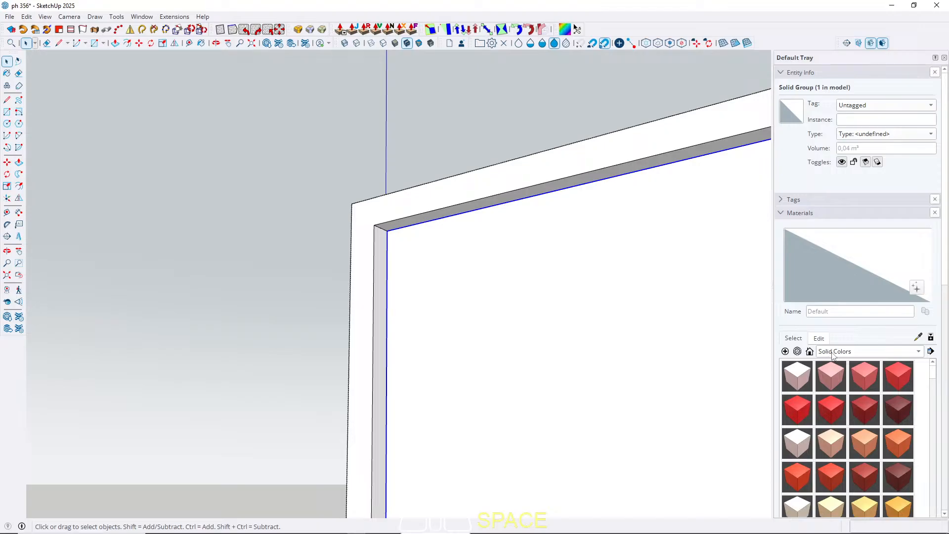
# Step: Paint the pane with the Glass_Basic_01 material from the Glass collection and leave the frame group
pyautogui.scroll(-3, 834, 355)
pyautogui.click(841, 322)
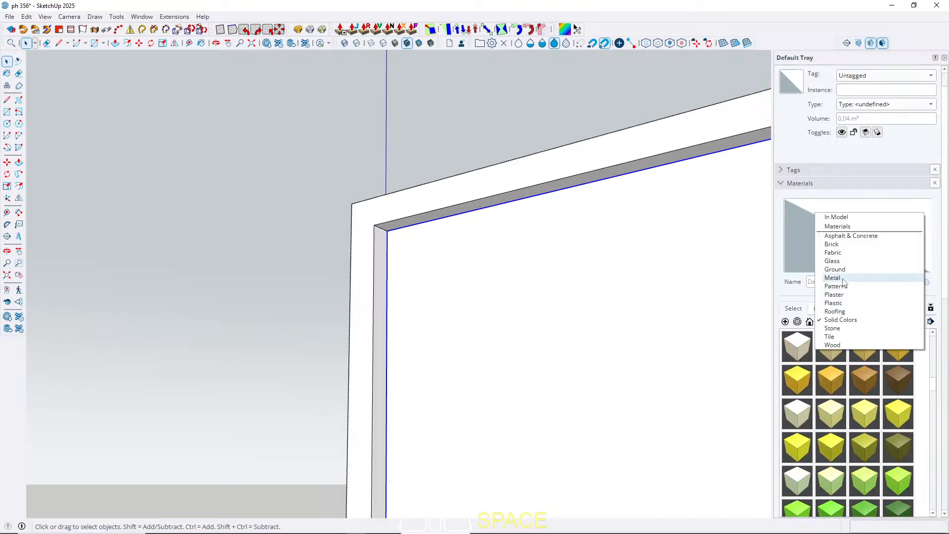
pyautogui.click(842, 262)
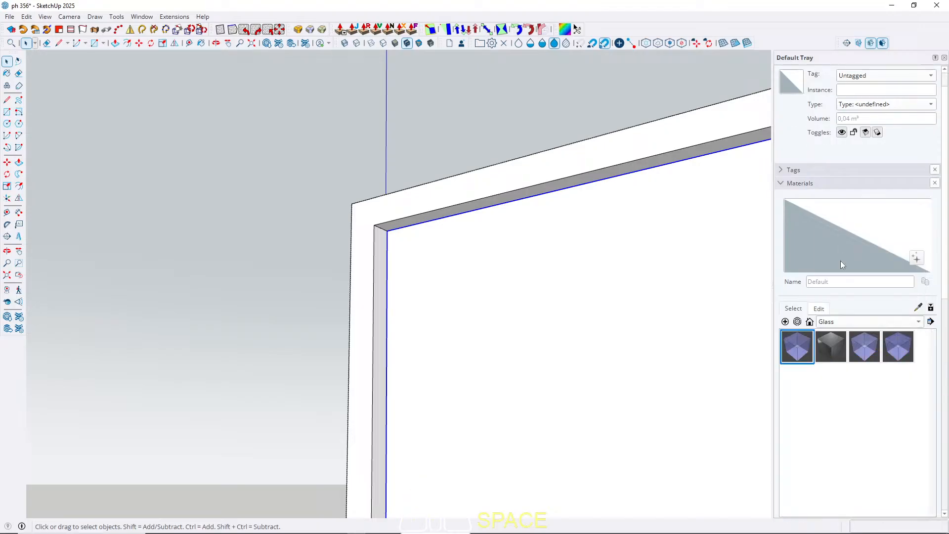
pyautogui.click(797, 350)
pyautogui.click(559, 345)
pyautogui.press('space')
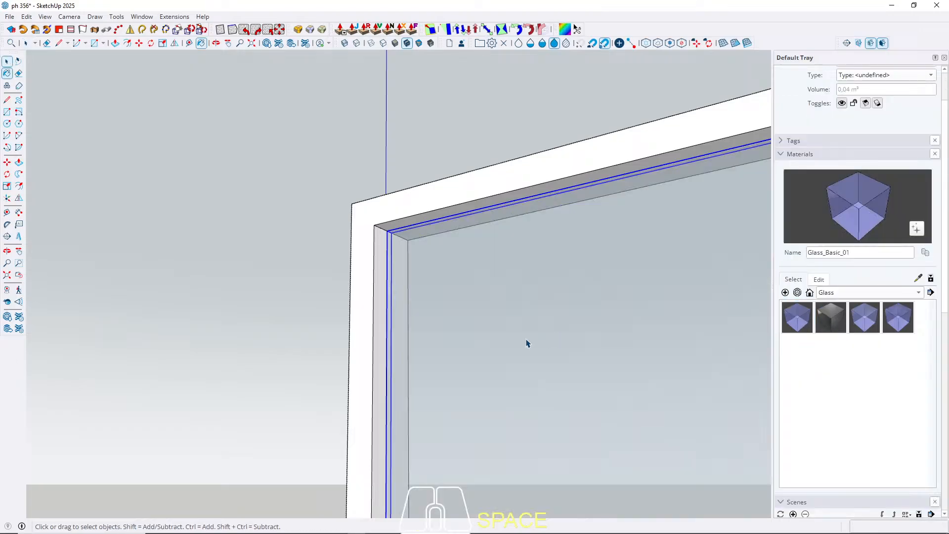
pyautogui.moveTo(525, 342)
pyautogui.mouseDown(button='middle')
pyautogui.moveTo(463, 359)
pyautogui.moveTo(485, 372)
pyautogui.moveTo(484, 261)
pyautogui.mouseUp(button='middle')
pyautogui.scroll(-3, 462, 359)
pyautogui.press('Escape')
pyautogui.scroll(-6, 422, 176)
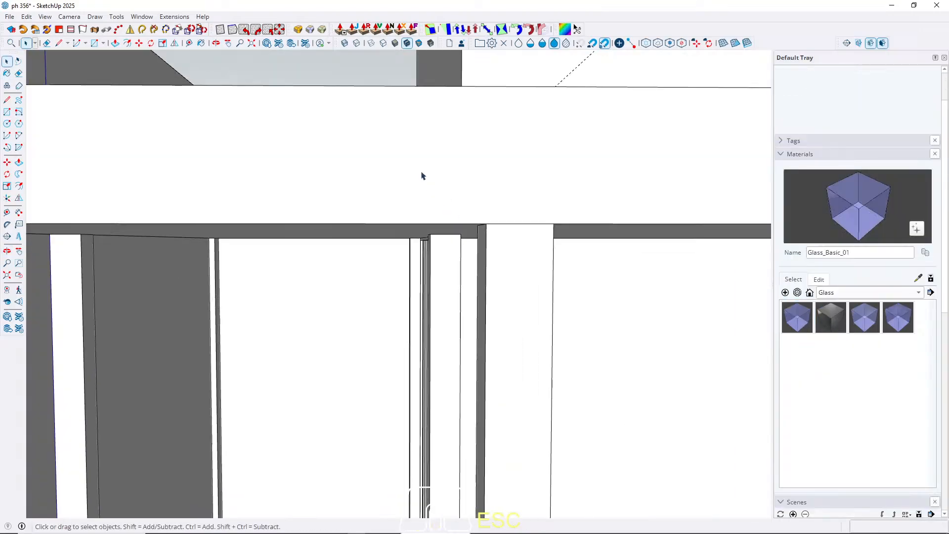
# Step: Examine the ground-floor bay between the wall panel and the glazed frame, including its column bases
pyautogui.scroll(-4, 408, 158)
pyautogui.moveTo(297, 287); pyautogui.dragTo(262, 270, button='middle')
pyautogui.scroll(4, 371, 243)
pyautogui.moveTo(370, 243); pyautogui.dragTo(435, 257, button='middle')
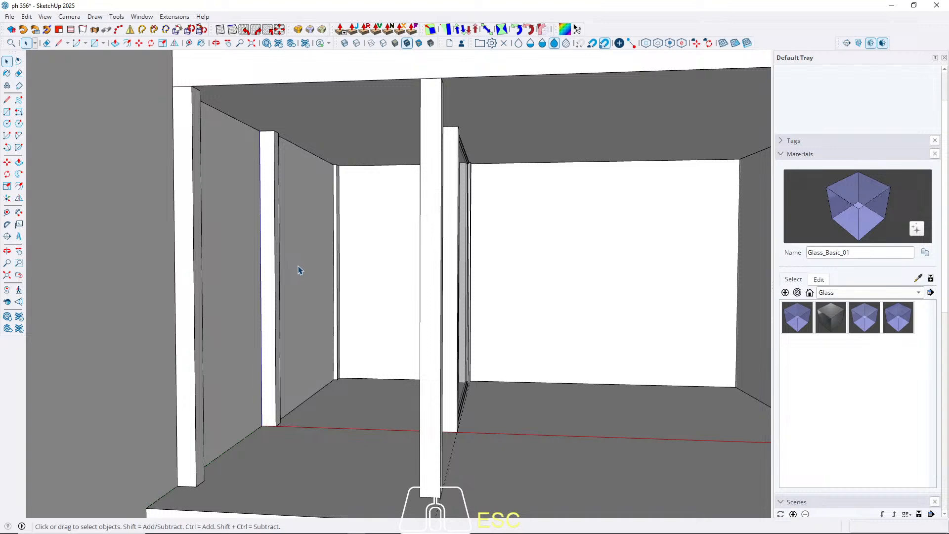
pyautogui.moveTo(298, 270); pyautogui.dragTo(336, 256, button='middle')
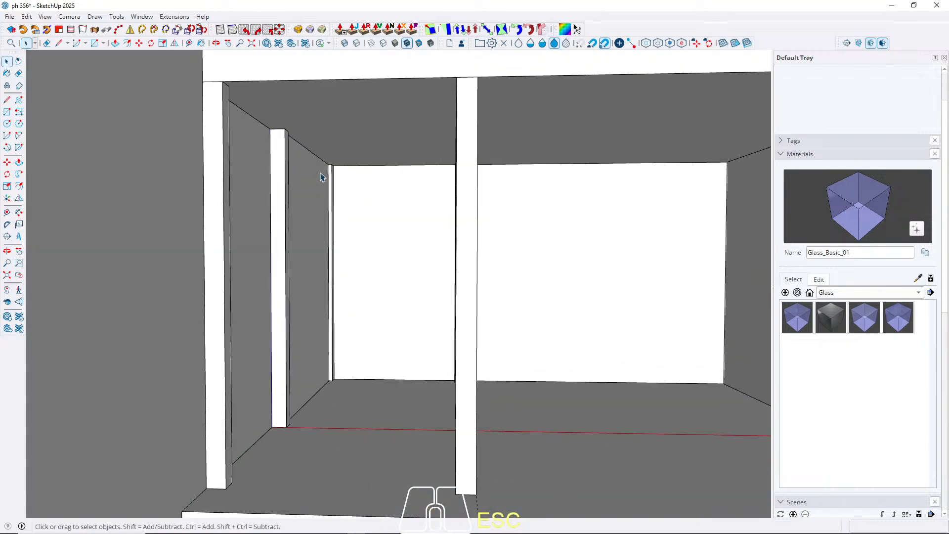
pyautogui.scroll(3, 320, 177)
pyautogui.moveTo(321, 177); pyautogui.dragTo(318, 148, button='middle')
pyautogui.scroll(2, 294, 147)
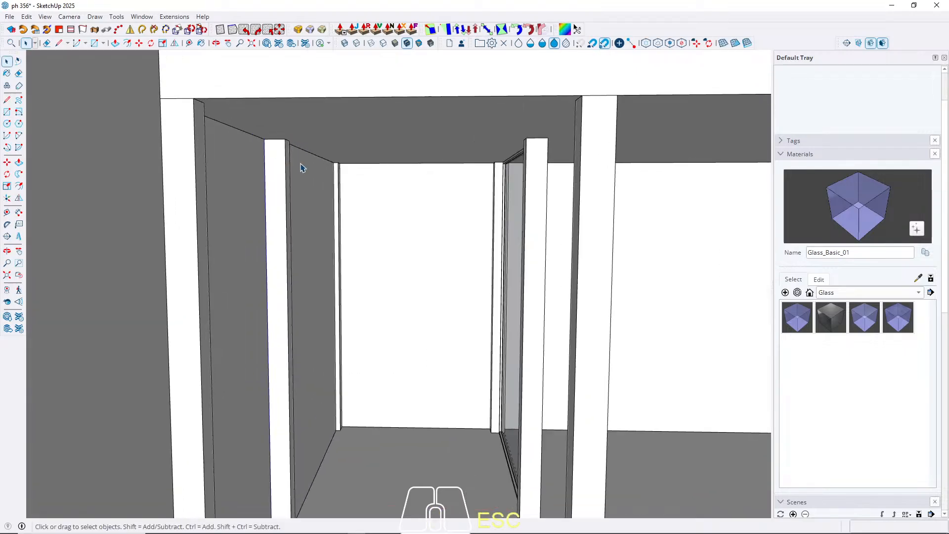
pyautogui.scroll(-2, 329, 203)
pyautogui.moveTo(333, 222); pyautogui.dragTo(256, 435, button='middle')
pyautogui.scroll(2, 346, 418)
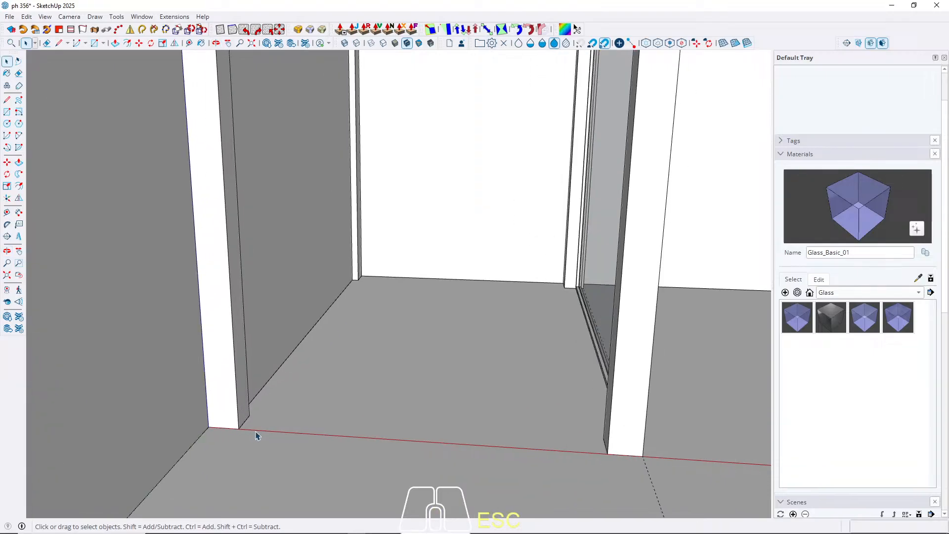
pyautogui.scroll(2, 271, 423)
pyautogui.press('r')
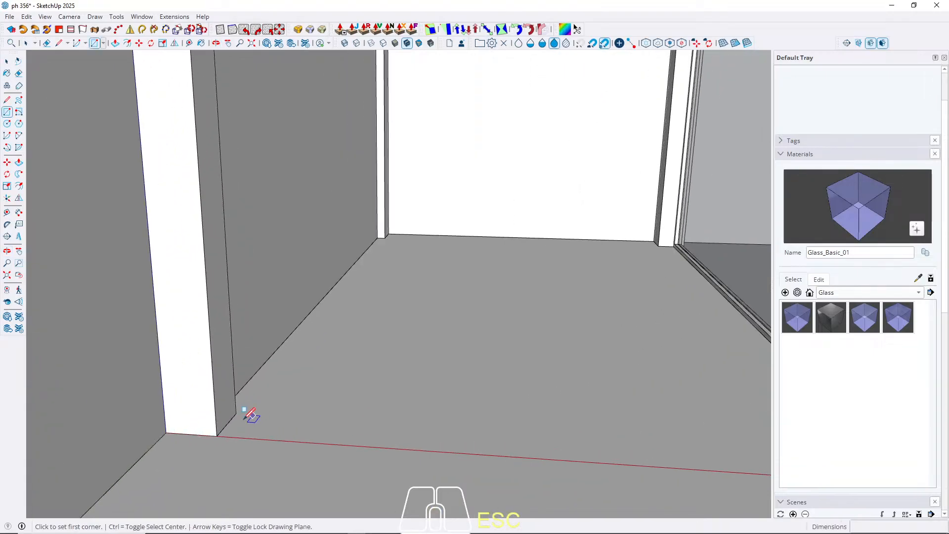
pyautogui.scroll(2, 248, 413)
pyautogui.click(204, 443)
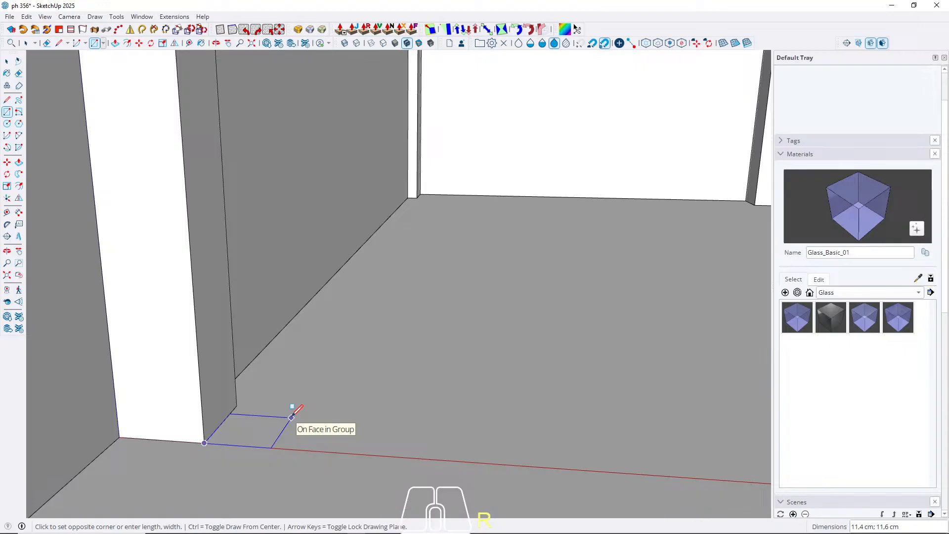
pyautogui.press('space')
pyautogui.moveTo(267, 433); pyautogui.dragTo(205, 370, button='middle')
pyautogui.click(238, 425)
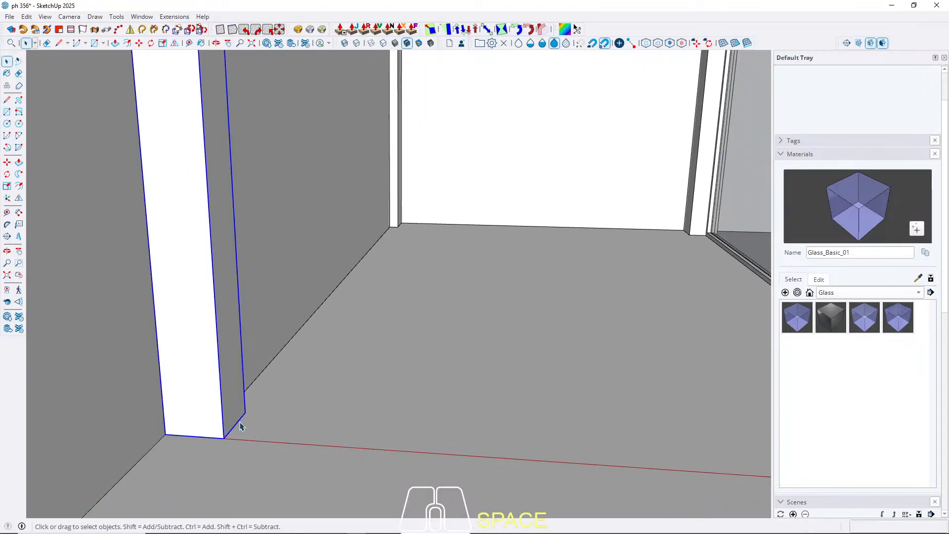
pyautogui.scroll(2, 252, 421)
pyautogui.press('r')
pyautogui.click(204, 447)
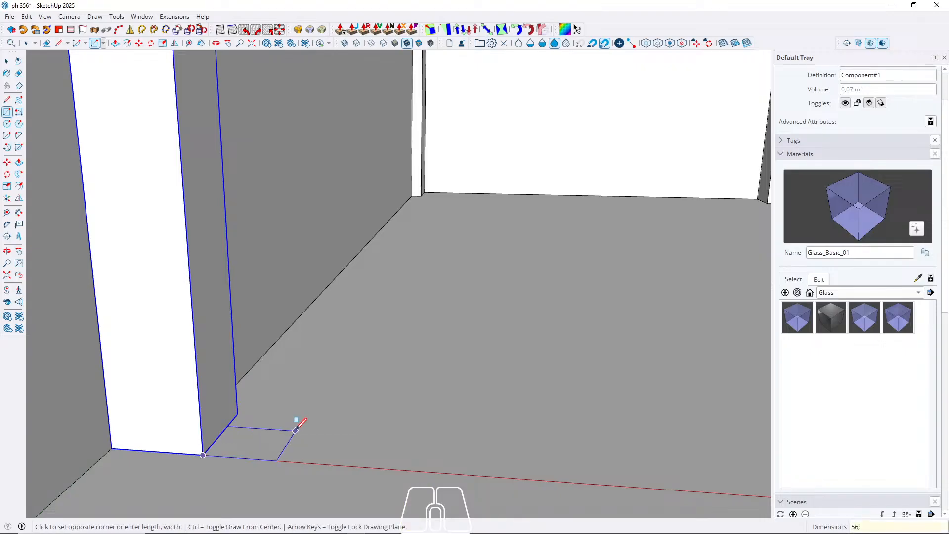
pyautogui.press('Return')
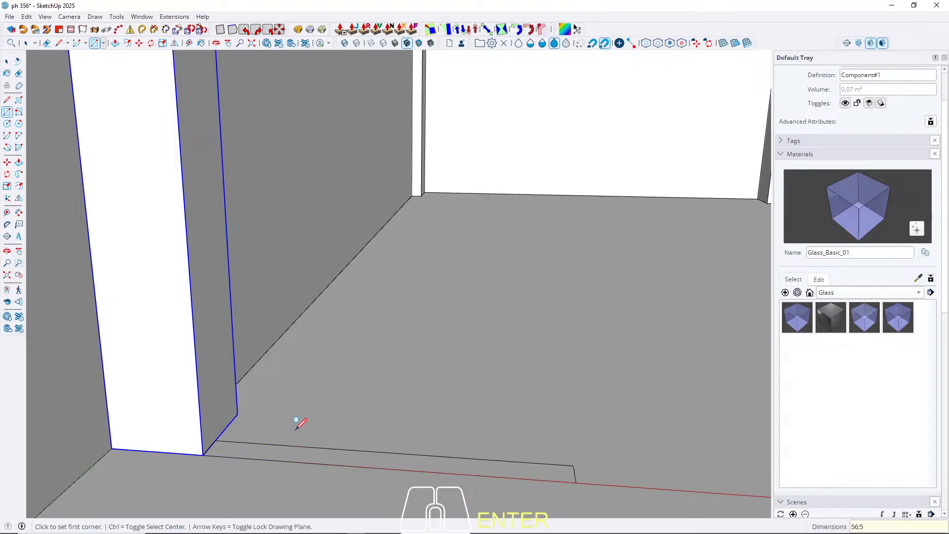
pyautogui.hotkey('ctrl', 'z')
# Step: Draw a 5 by 5 cm square on the floor at the inner front corner of the wall-side column
pyautogui.click(202, 454)
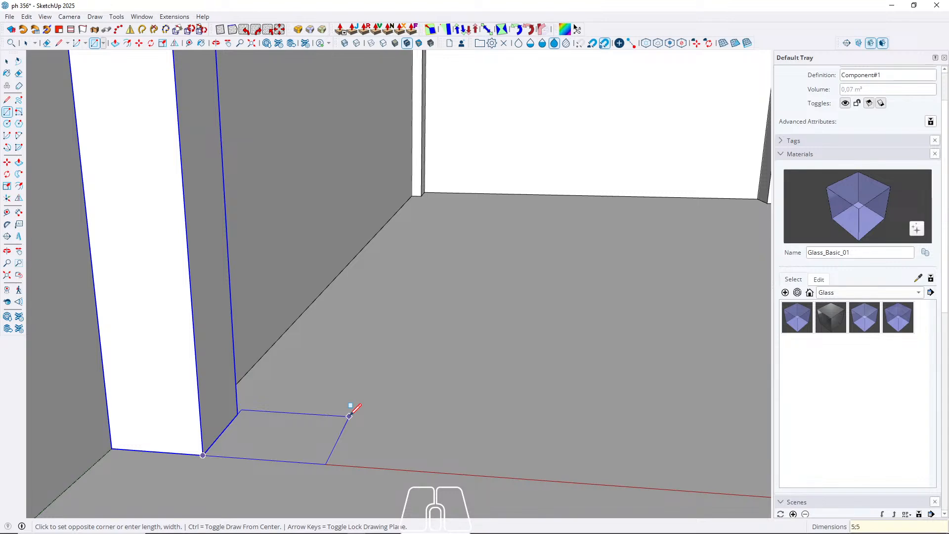
pyautogui.press('Return')
pyautogui.press('space')
# Step: Push/Pull the square up to the underside of the slab to form a full-height post
pyautogui.press('p')
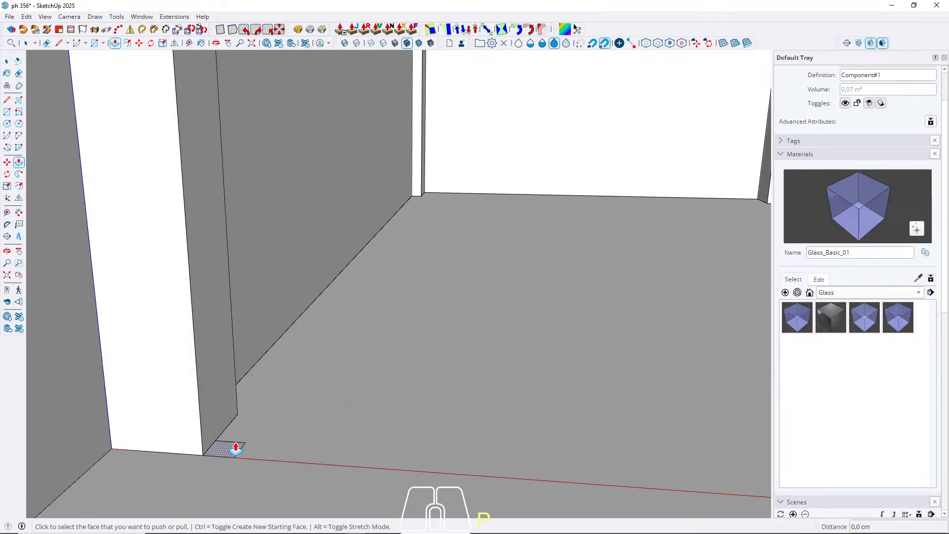
pyautogui.click(230, 448)
pyautogui.moveTo(229, 346); pyautogui.dragTo(267, 446, button='middle')
pyautogui.scroll(-3, 267, 444)
pyautogui.moveTo(265, 297); pyautogui.dragTo(299, 341, button='middle')
pyautogui.scroll(-1, 281, 277)
pyautogui.click(322, 140)
pyautogui.press('space')
# Step: Select all of the new 5 cm post's geometry and make it a group
pyautogui.keyDown('shift'); pyautogui.moveTo(299, 341); pyautogui.dragTo(305, 251, button='middle'); pyautogui.keyUp('shift')
pyautogui.scroll(3, 303, 391)
pyautogui.scroll(2, 277, 378)
pyautogui.click(275, 376)
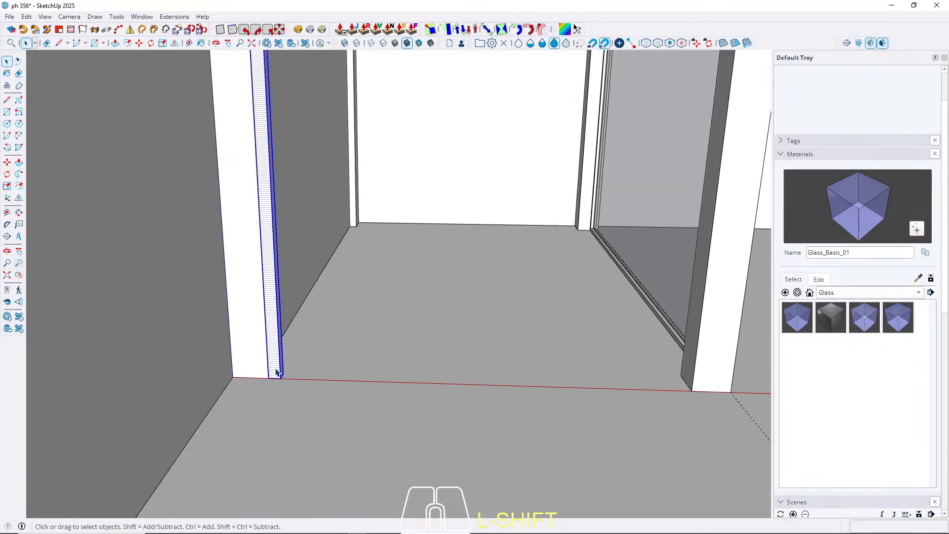
pyautogui.rightClick(275, 377)
pyautogui.click(311, 94)
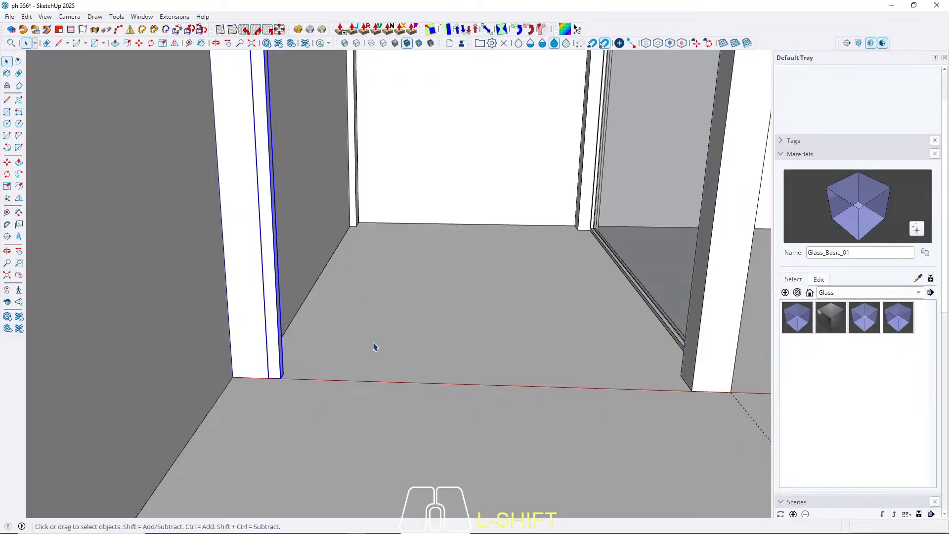
# Step: Move the post group along the red axis, away from the column into the middle of the opening
pyautogui.press('m')
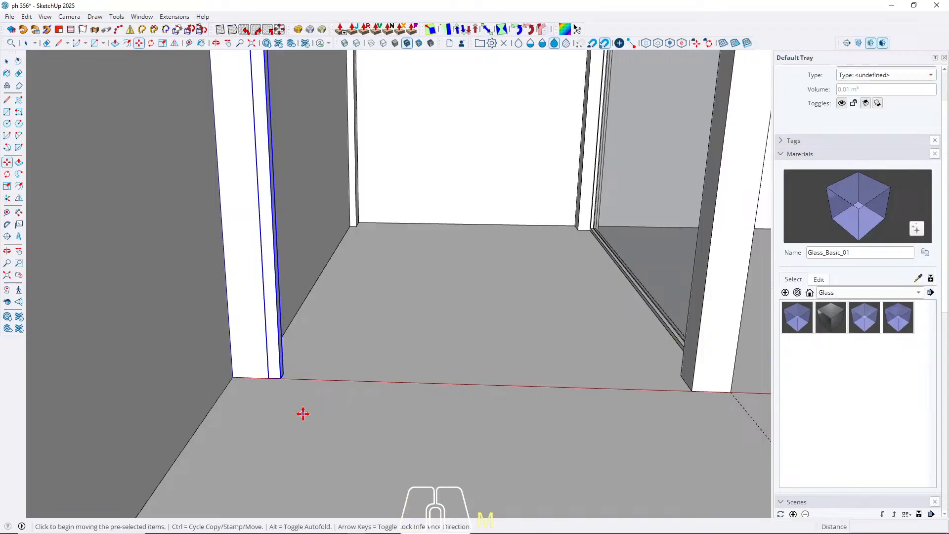
pyautogui.click(303, 414)
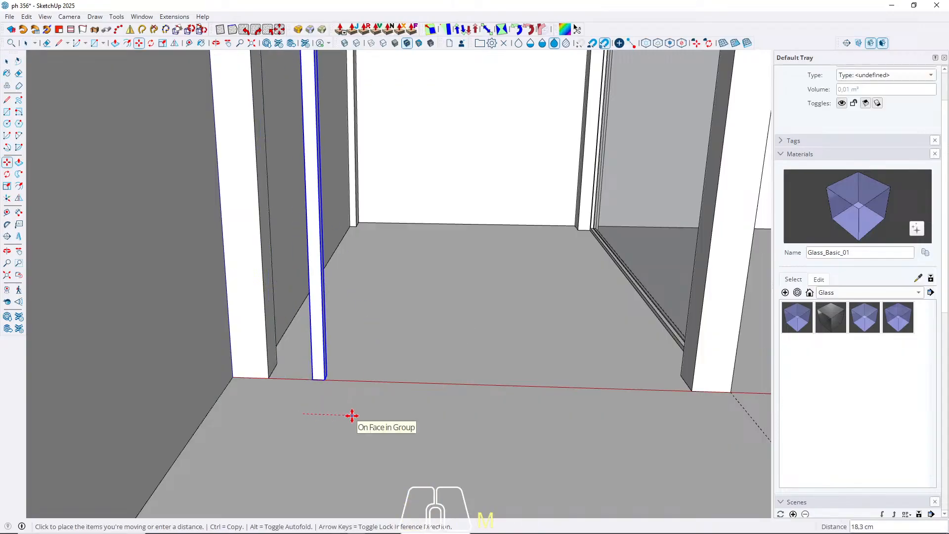
pyautogui.press('Return')
pyautogui.press('space')
pyautogui.moveTo(352, 413); pyautogui.dragTo(339, 333, button='middle')
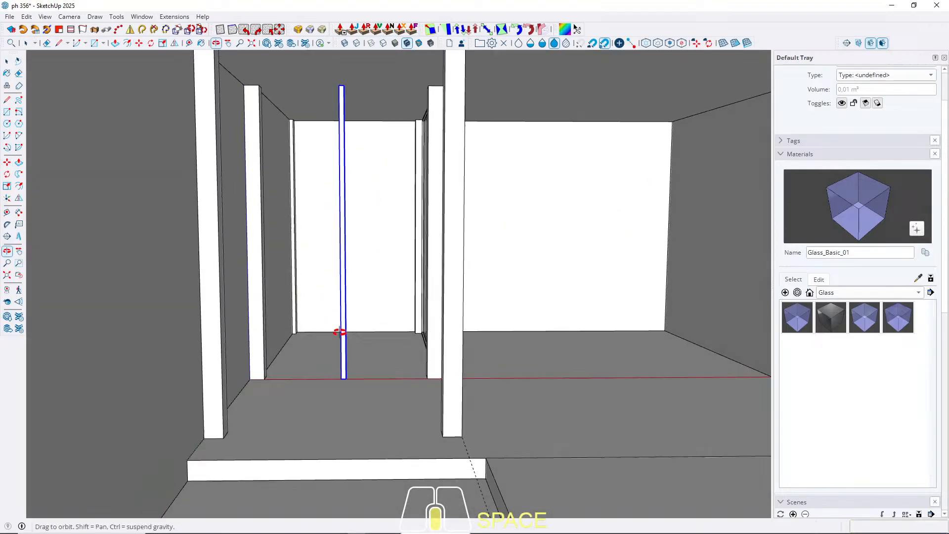
# Step: Move the post another 5 cm along the red axis, back toward the wall-side column
pyautogui.scroll(5, 343, 378)
pyautogui.press('m')
pyautogui.click(359, 413)
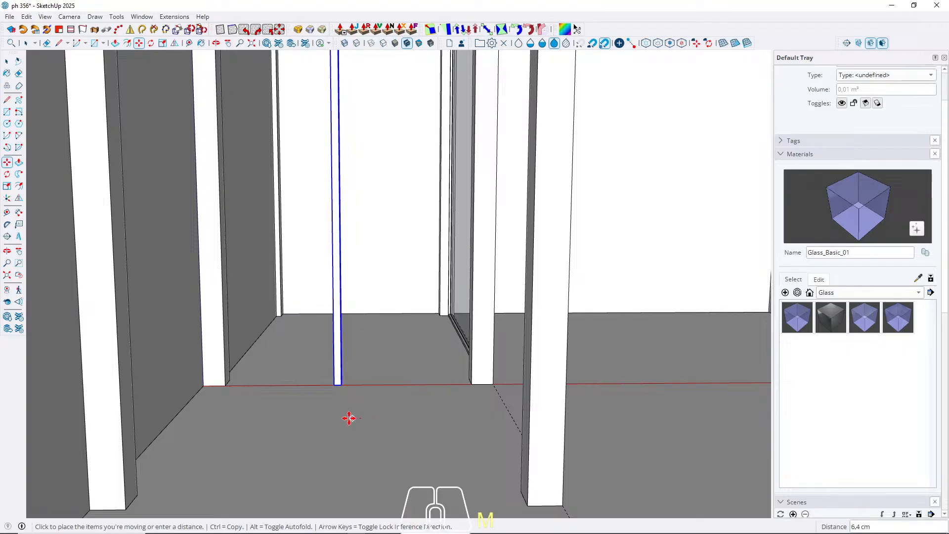
pyautogui.press('Return')
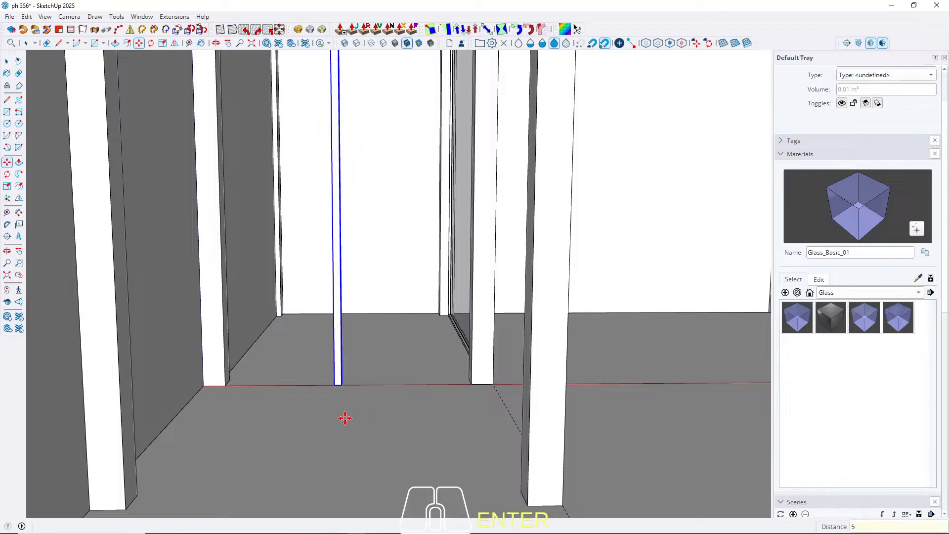
pyautogui.press('space')
# Step: Draw a full-height rectangle from the column's upper front corner to the facing base corner of the post
pyautogui.scroll(-3, 300, 464)
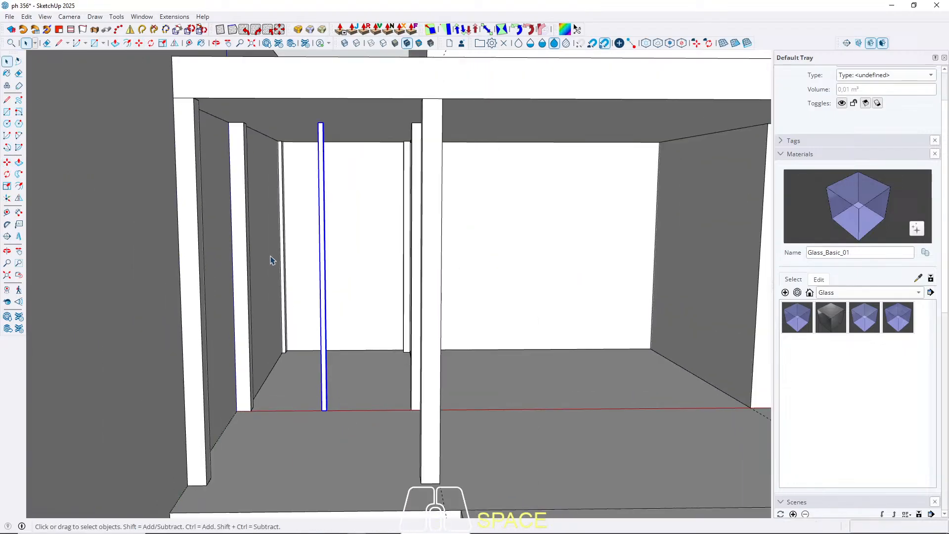
pyautogui.scroll(6, 275, 169)
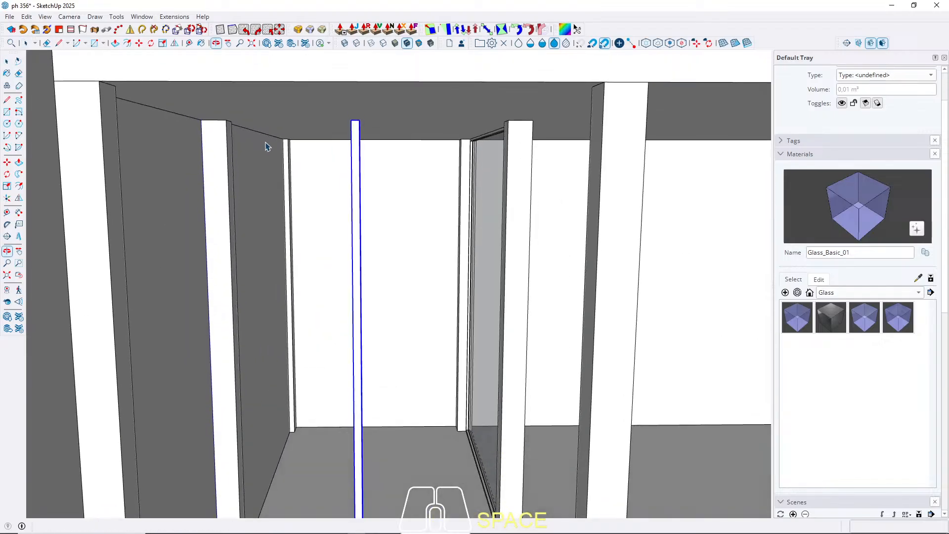
pyautogui.press('r')
pyautogui.click(236, 119)
pyautogui.scroll(-4, 276, 116)
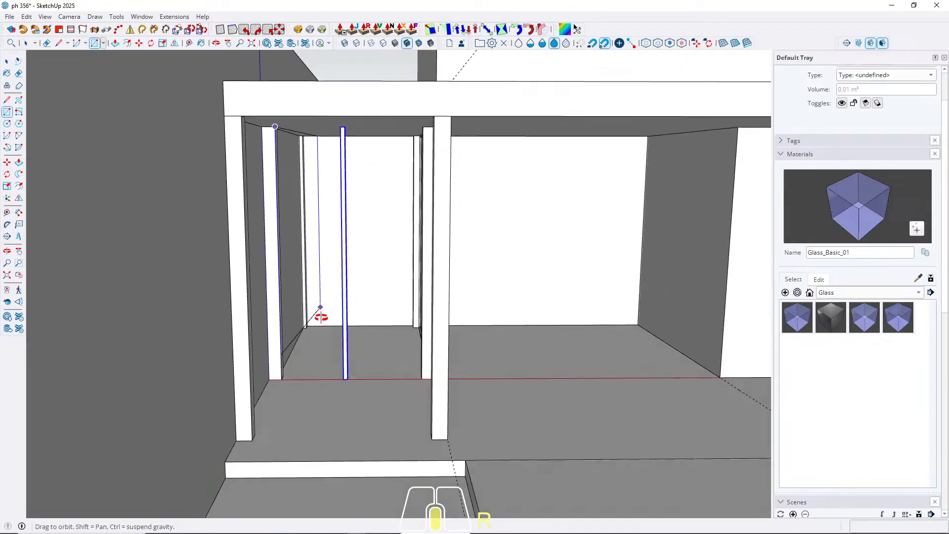
pyautogui.scroll(5, 323, 313)
pyautogui.scroll(3, 344, 388)
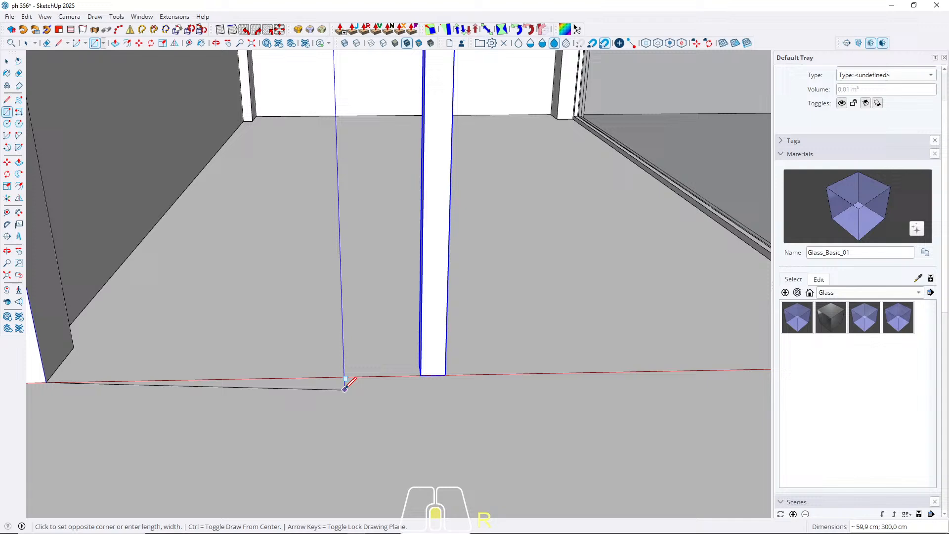
pyautogui.click(422, 374)
pyautogui.press('space')
# Step: Push/Pull the rectangle between column and post into a thin panel and make the whole panel a group
pyautogui.scroll(1, 350, 364)
pyautogui.press('p')
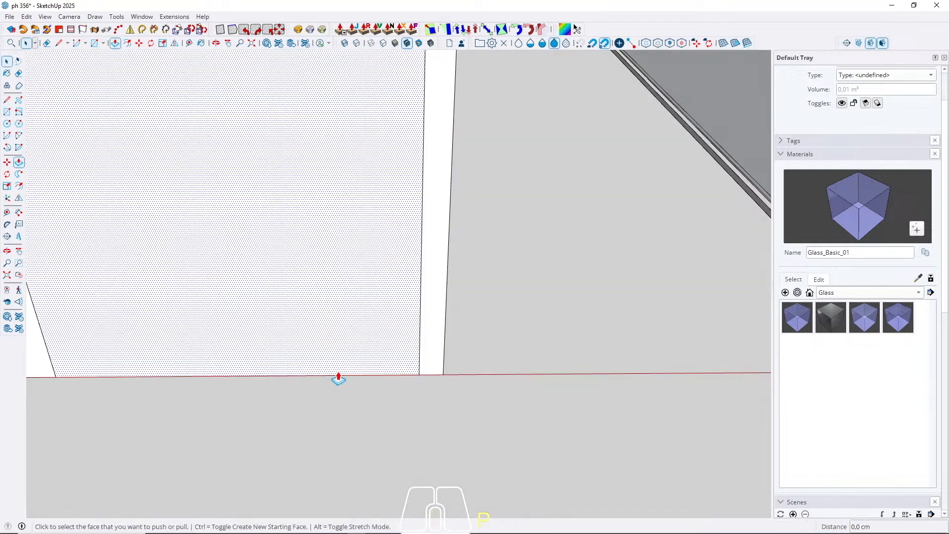
pyautogui.click(337, 376)
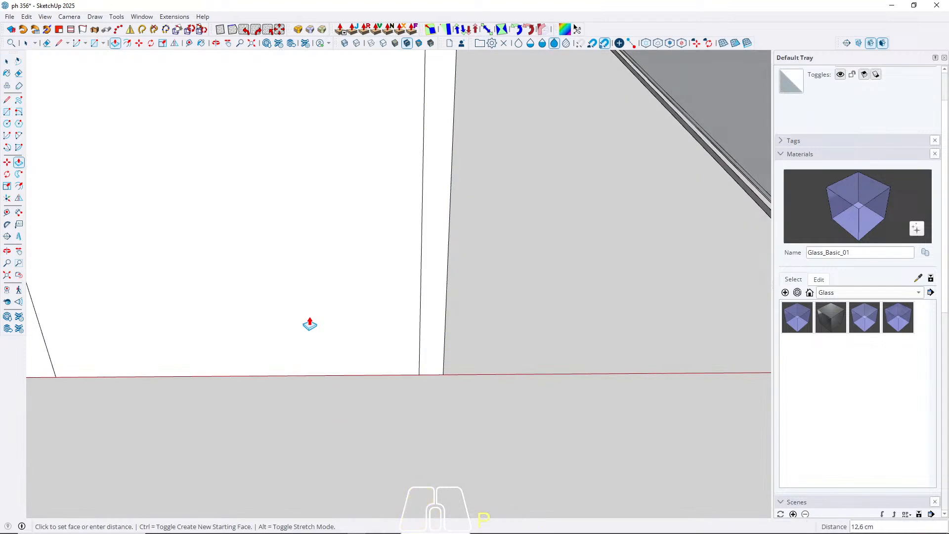
pyautogui.scroll(-2, 314, 356)
pyautogui.press('space')
pyautogui.click(267, 307)
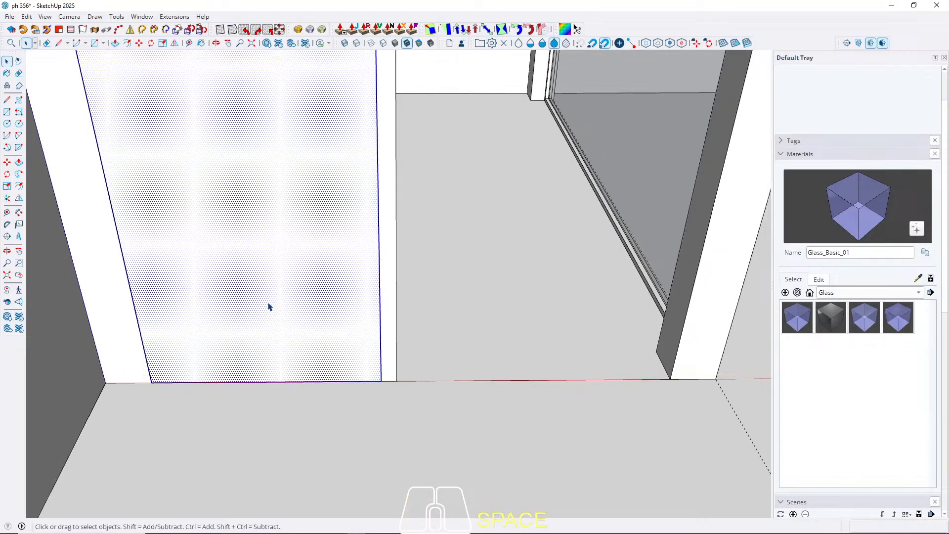
pyautogui.rightClick(267, 284)
pyautogui.click(302, 94)
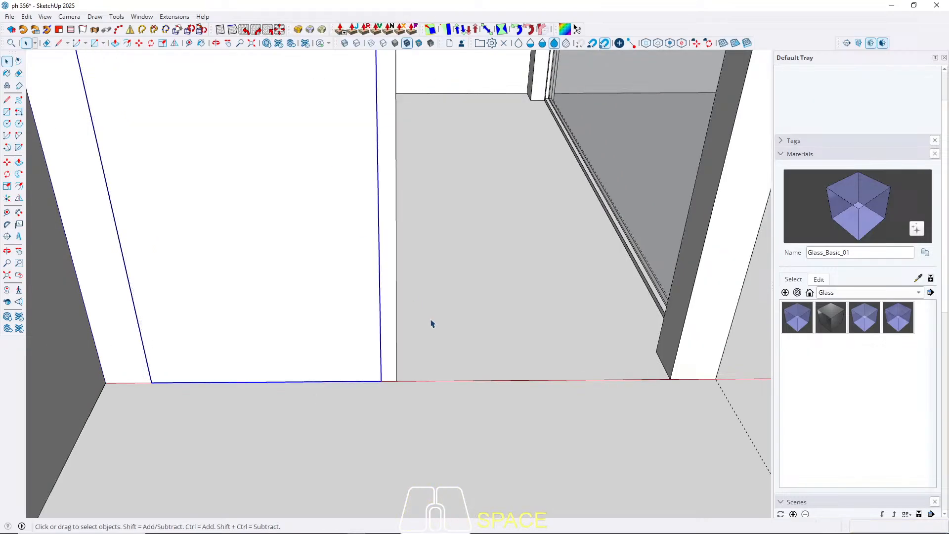
# Step: Move the panel group slightly inward along the green axis so it sits back from the column's front face
pyautogui.scroll(1, 432, 331)
pyautogui.press('m')
pyautogui.click(444, 407)
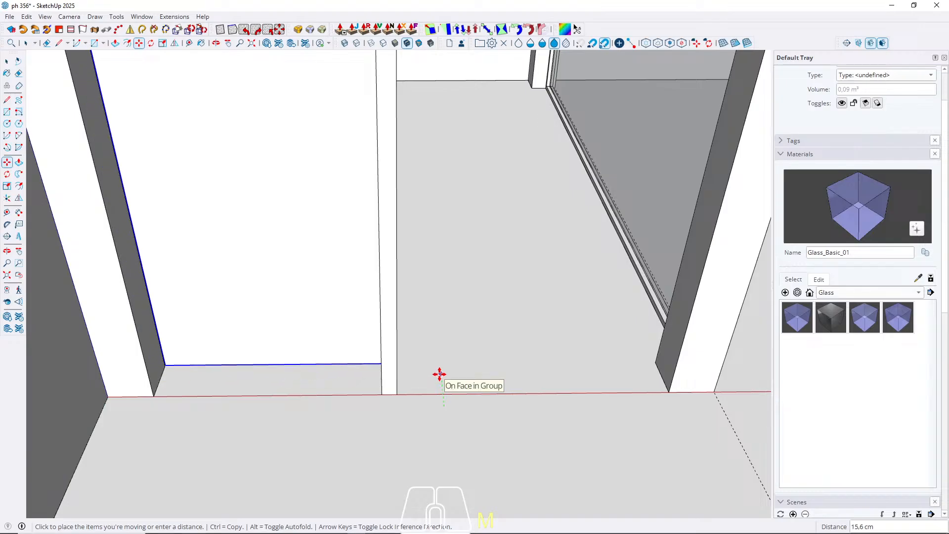
pyautogui.press('Return')
pyautogui.press('space')
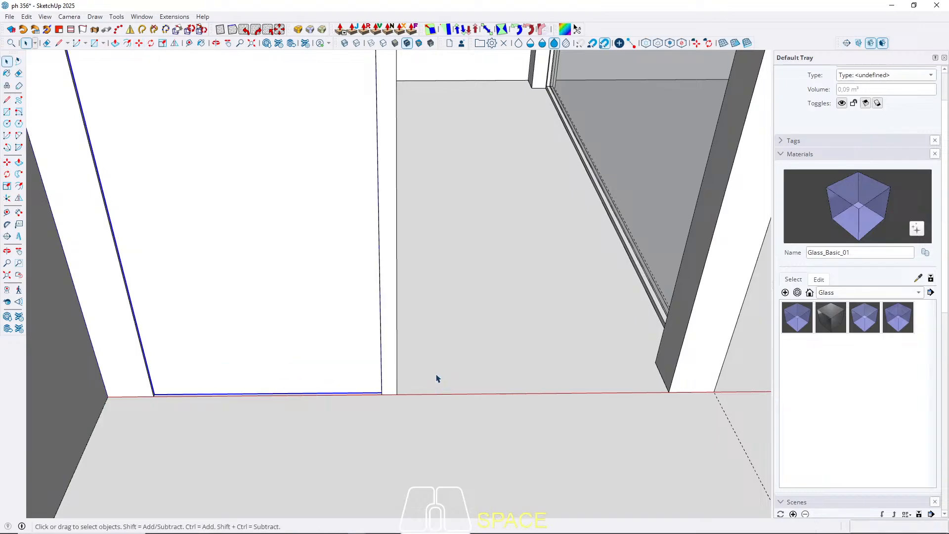
# Step: Open the panel group and offset the outline of its front face 2 cm inward
pyautogui.doubleClick(212, 329)
pyautogui.press('f')
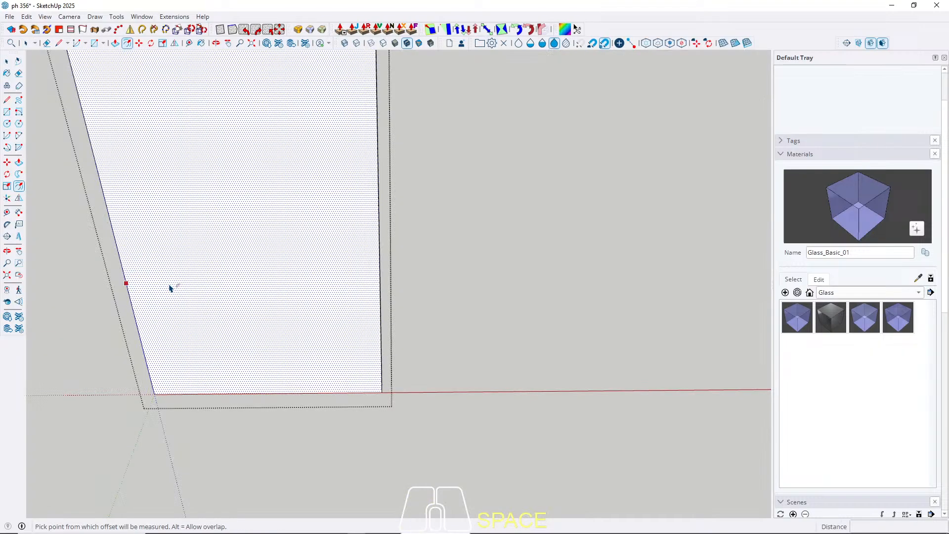
pyautogui.click(147, 303)
pyautogui.press('Return')
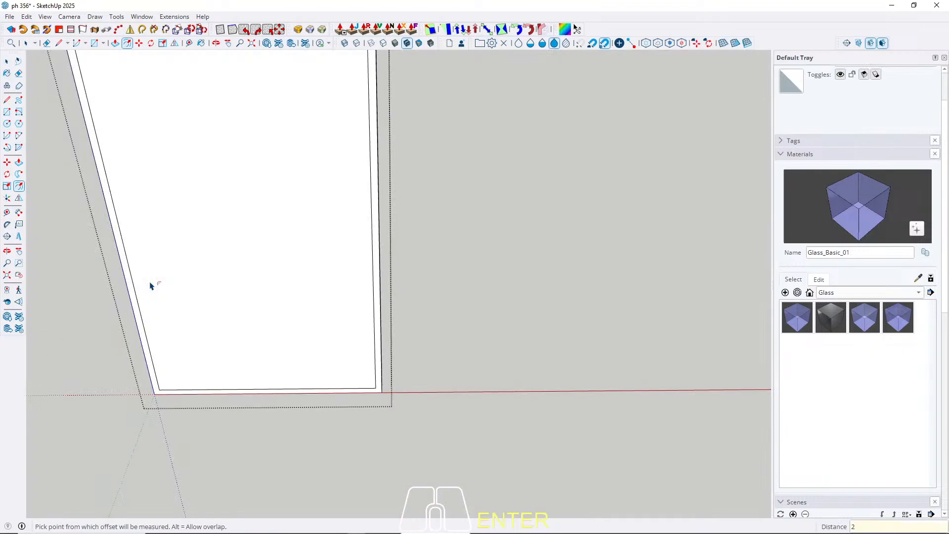
pyautogui.press('space')
# Step: Push/Pull the inner face through the panel's thickness to leave an open frame
pyautogui.click(241, 314)
pyautogui.press('p')
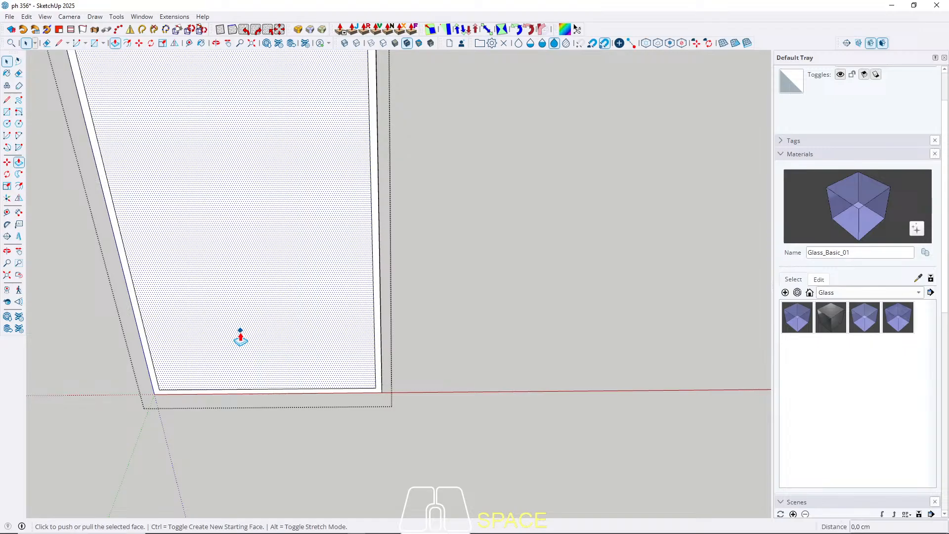
pyautogui.click(240, 326)
pyautogui.click(191, 315)
pyautogui.press('space')
# Step: Group all of the frame geometry inside the panel group
pyautogui.hotkey('ctrl', 'a')
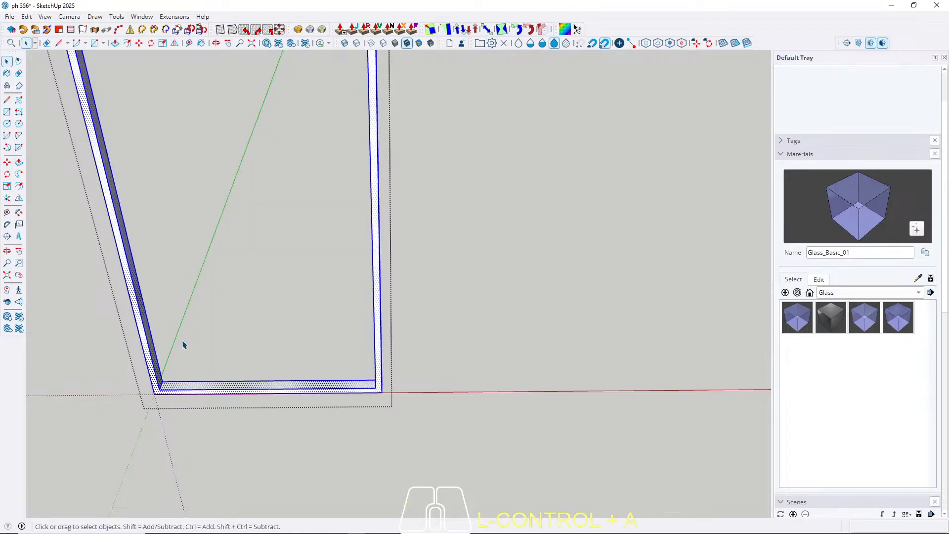
pyautogui.rightClick(172, 389)
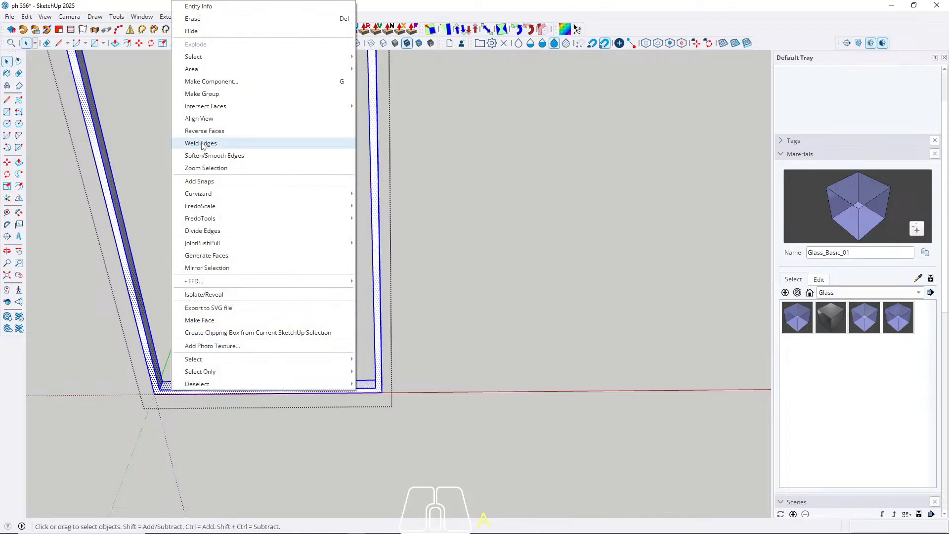
pyautogui.click(198, 94)
# Step: Draw a rectangle filling the narrow frame, from the midpoint of a lower inner corner edge to that of the opposite upper one
pyautogui.press('r')
pyautogui.scroll(4, 153, 387)
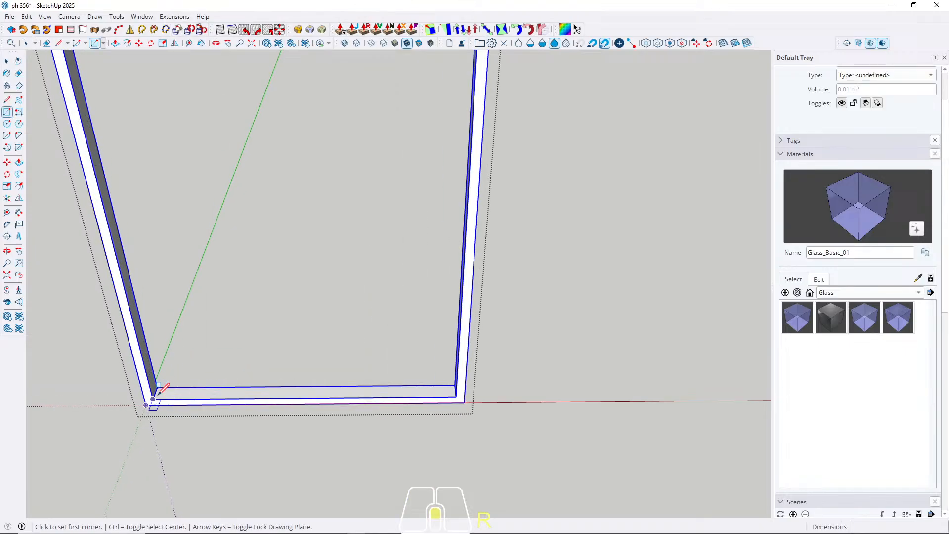
pyautogui.click(153, 388)
pyautogui.scroll(-6, 217, 456)
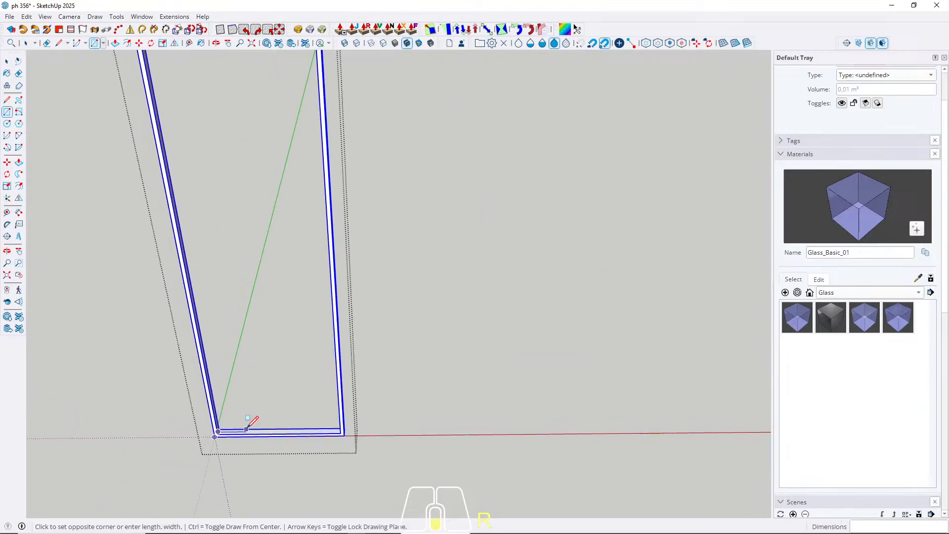
pyautogui.moveTo(277, 366); pyautogui.dragTo(406, 300, button='middle')
pyautogui.scroll(2, 369, 259)
pyautogui.scroll(5, 334, 193)
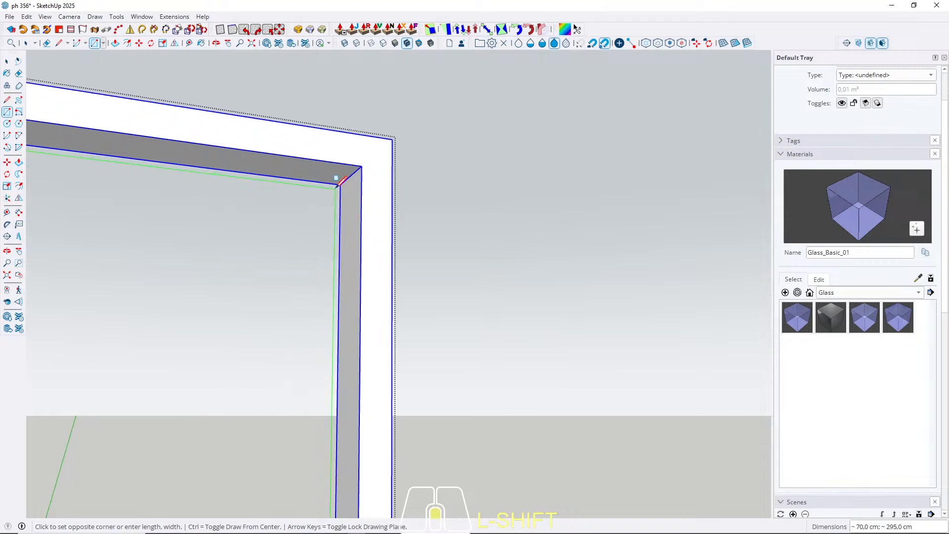
pyautogui.click(350, 184)
pyautogui.press('space')
# Step: Push/Pull the rectangle 0.5 cm into a pane and make the entire pane a group
pyautogui.press('p')
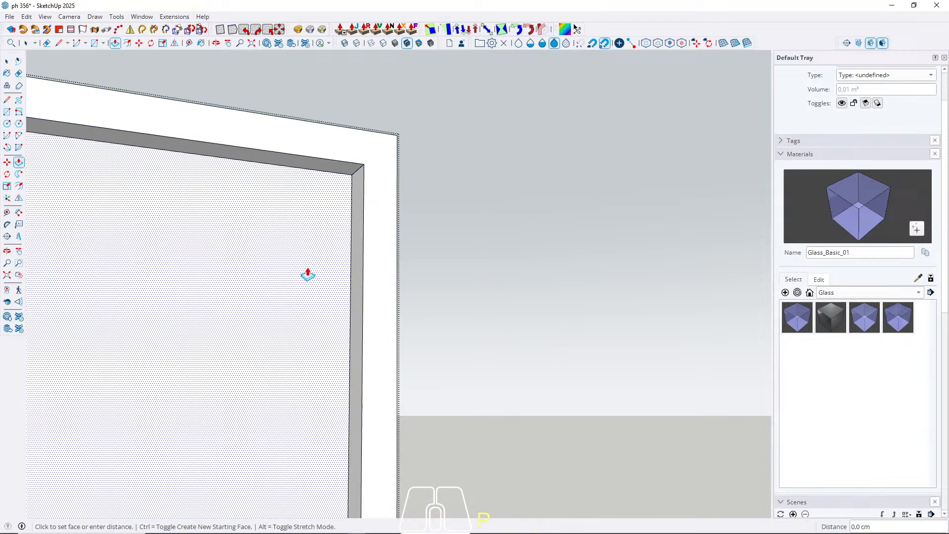
pyautogui.click(307, 274)
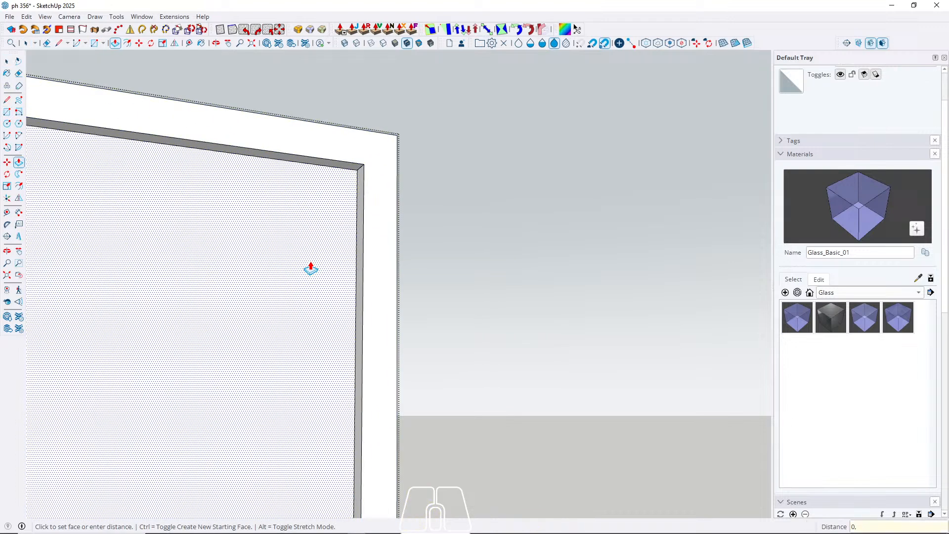
pyautogui.write('0,5')
pyautogui.press('Return')
pyautogui.press('space')
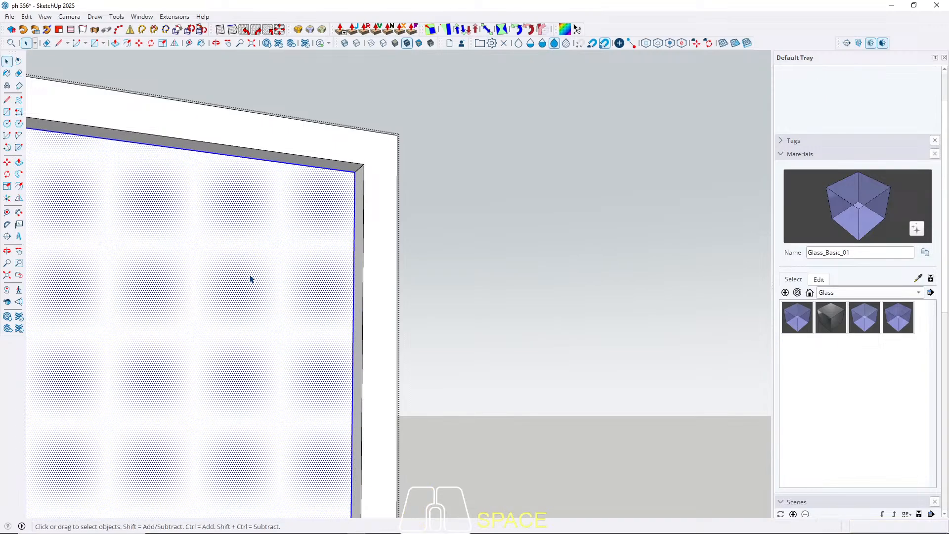
pyautogui.rightClick(251, 280)
pyautogui.click(289, 94)
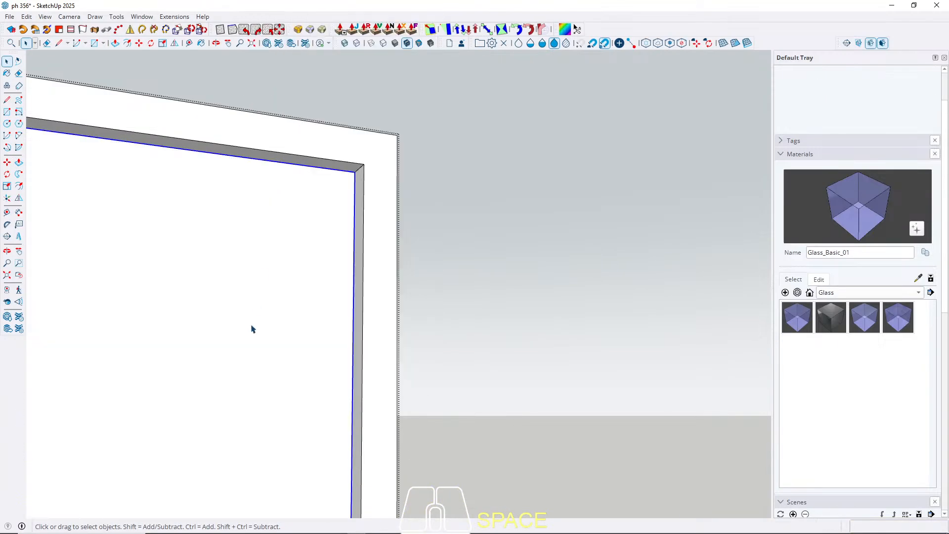
# Step: Paint the narrow pane with the Glass_Basic_01 material and leave the frame group
pyautogui.press('b')
pyautogui.click(246, 333)
pyautogui.press('space')
pyautogui.scroll(-2, 234, 331)
pyautogui.moveTo(237, 299); pyautogui.dragTo(127, 339, button='middle')
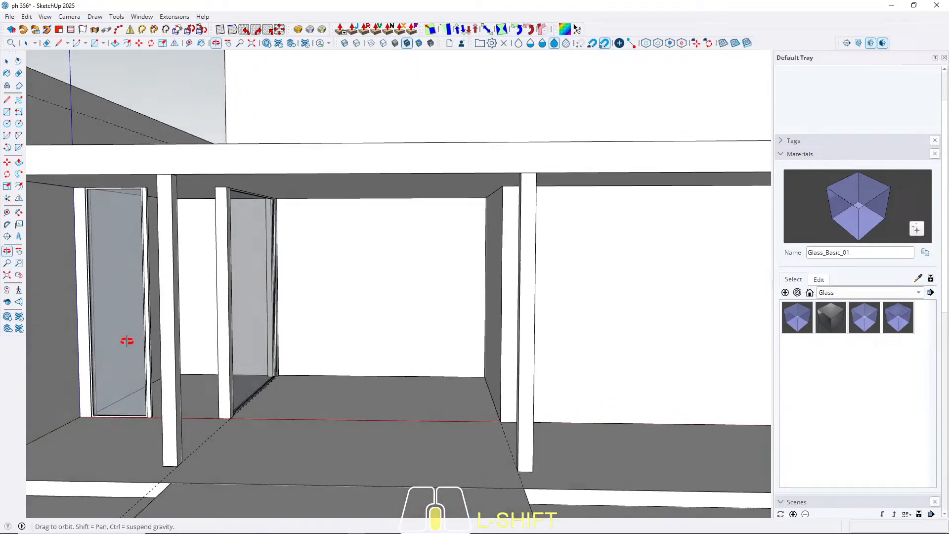
# Step: Copy the glazed frame from its lower outer corner toward the opening on the other side of the 5 cm post
pyautogui.scroll(6, 141, 376)
pyautogui.keyDown('shift'); pyautogui.click(83, 423); pyautogui.keyUp('shift')
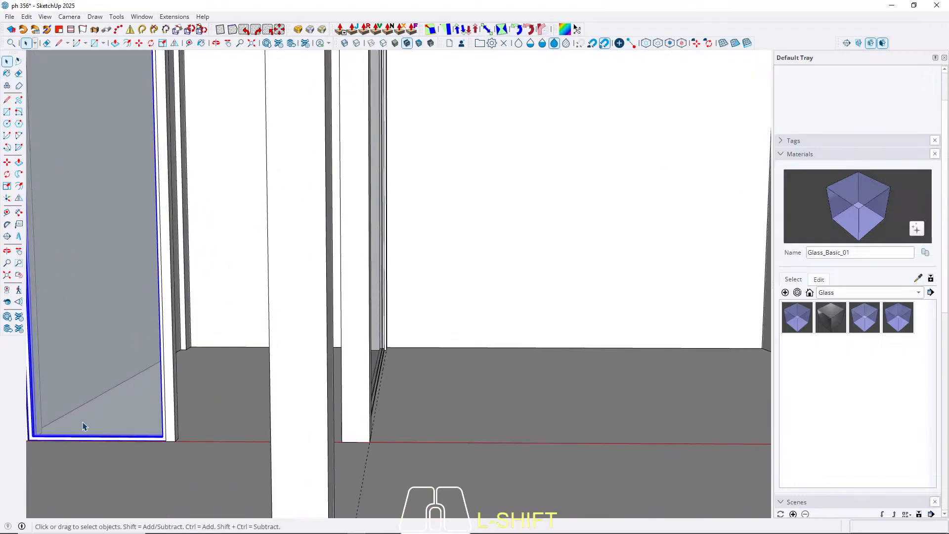
pyautogui.press('m')
pyautogui.scroll(4, 38, 452)
pyautogui.scroll(-1, 414, 395)
pyautogui.scroll(5, 195, 417)
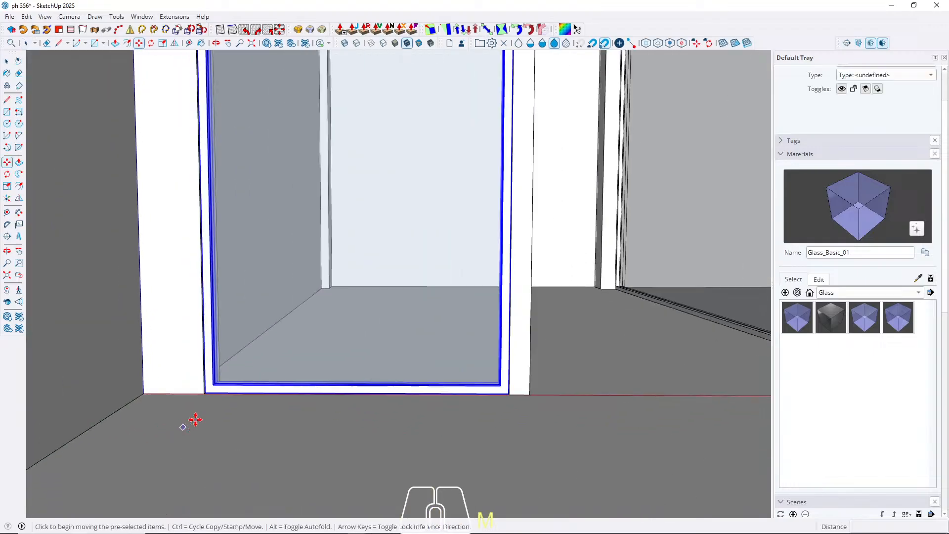
pyautogui.click(172, 392)
pyautogui.press('ctrl')
pyautogui.scroll(-6, 163, 392)
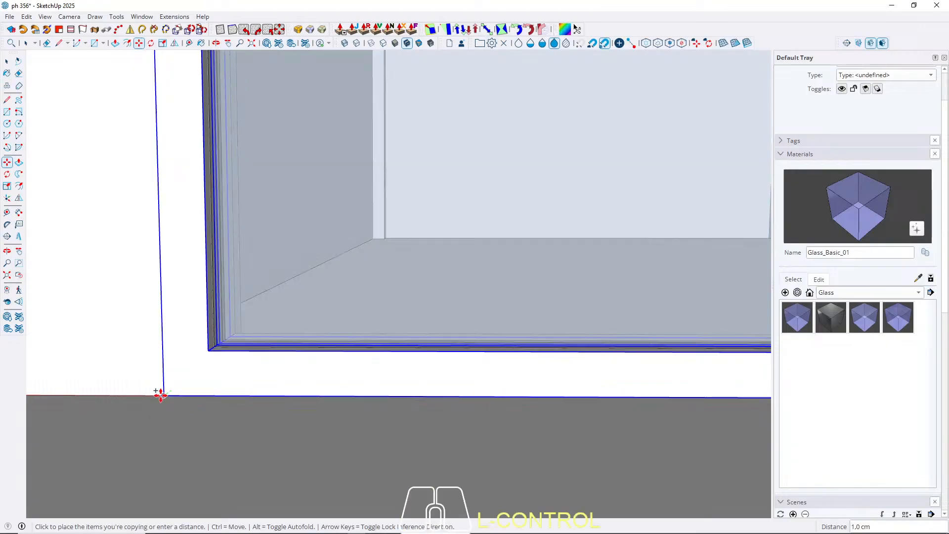
pyautogui.press('shift')
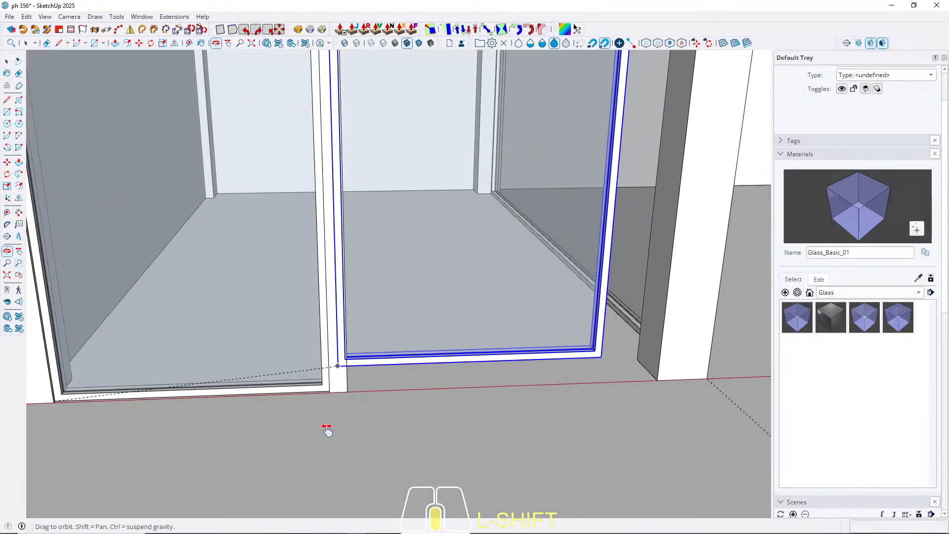
# Step: Place the copy of the glazed panel along the red axis against the middle post, about 79.9 cm from the original
pyautogui.scroll(5, 275, 373)
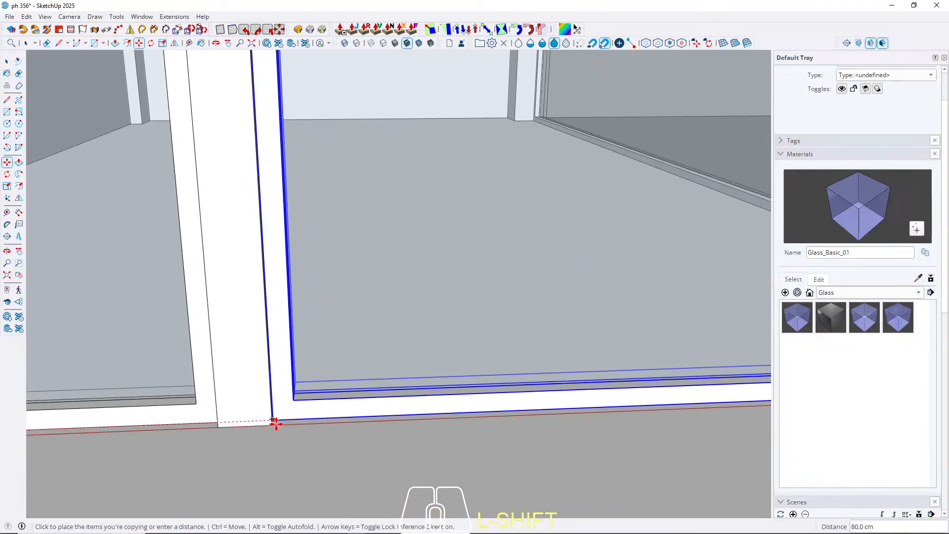
pyautogui.press('Left')
pyautogui.press('Right')
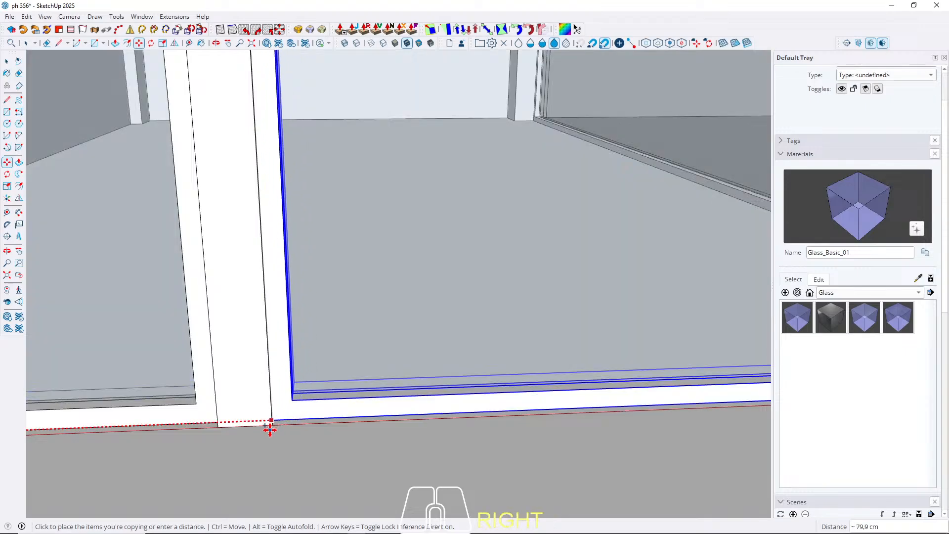
pyautogui.click(268, 425)
pyautogui.scroll(-3, 224, 415)
pyautogui.press('space')
# Step: Stretch the copied glazed panel with FredoScale Box Stretching to the corner post, making it 90 cm wide
pyautogui.moveTo(224, 415); pyautogui.dragTo(300, 352, button='middle')
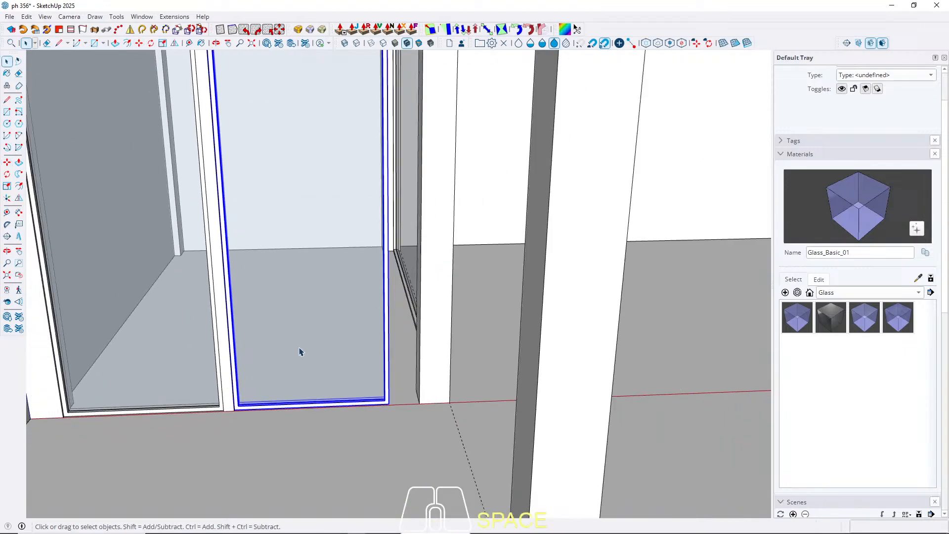
pyautogui.moveTo(325, 304); pyautogui.dragTo(319, 348, button='middle')
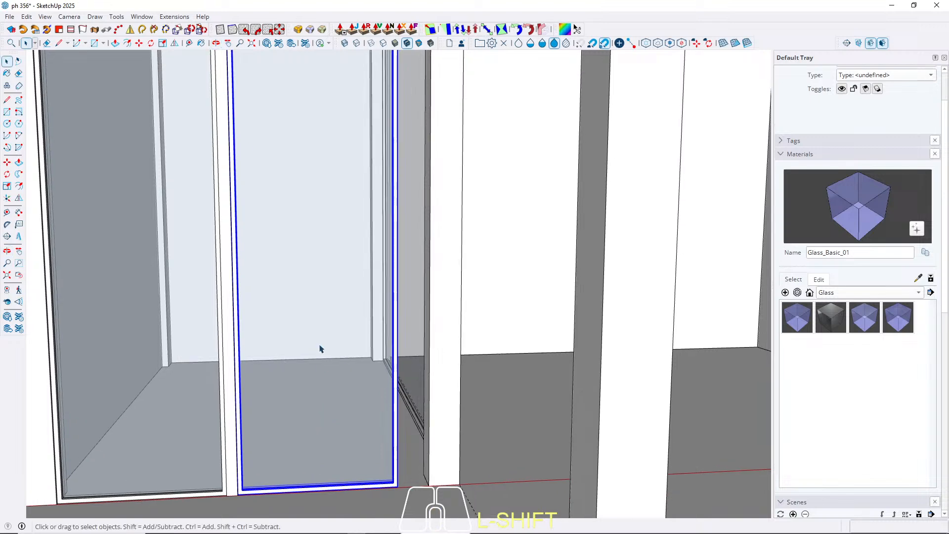
pyautogui.scroll(-2, 320, 332)
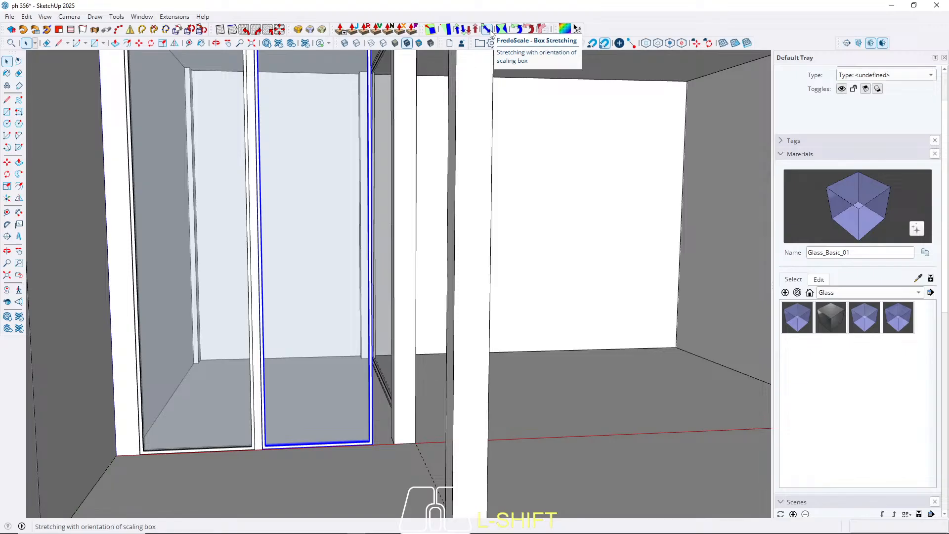
pyautogui.click(490, 32)
pyautogui.scroll(3, 296, 220)
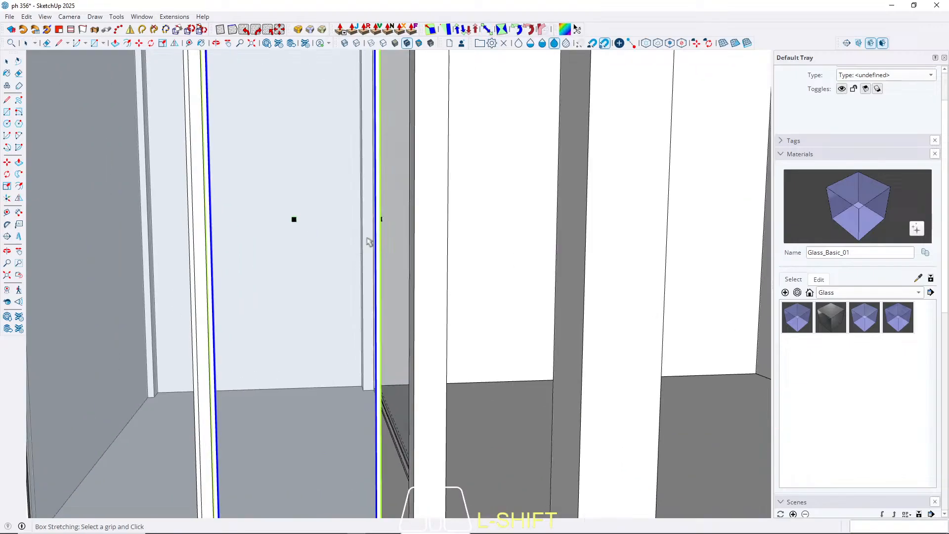
pyautogui.click(380, 219)
pyautogui.scroll(-3, 381, 221)
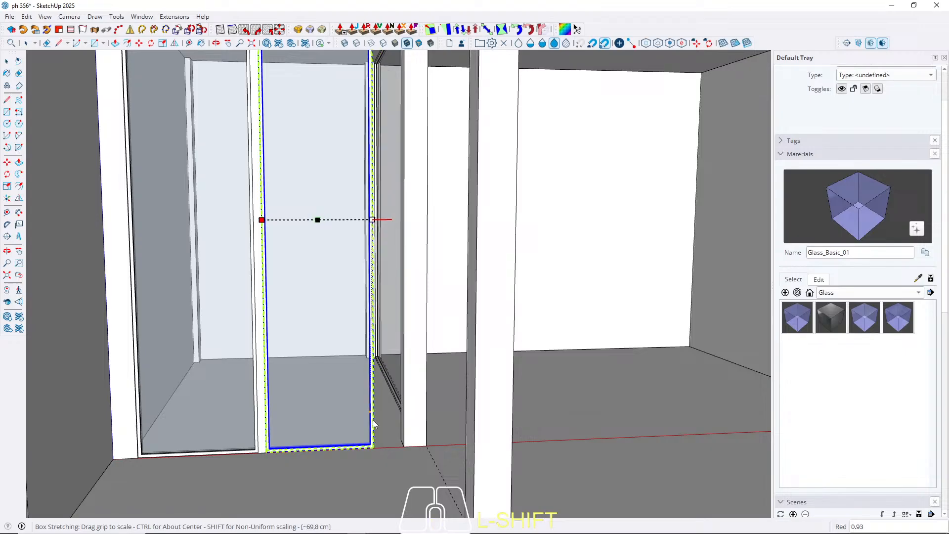
pyautogui.scroll(3, 389, 452)
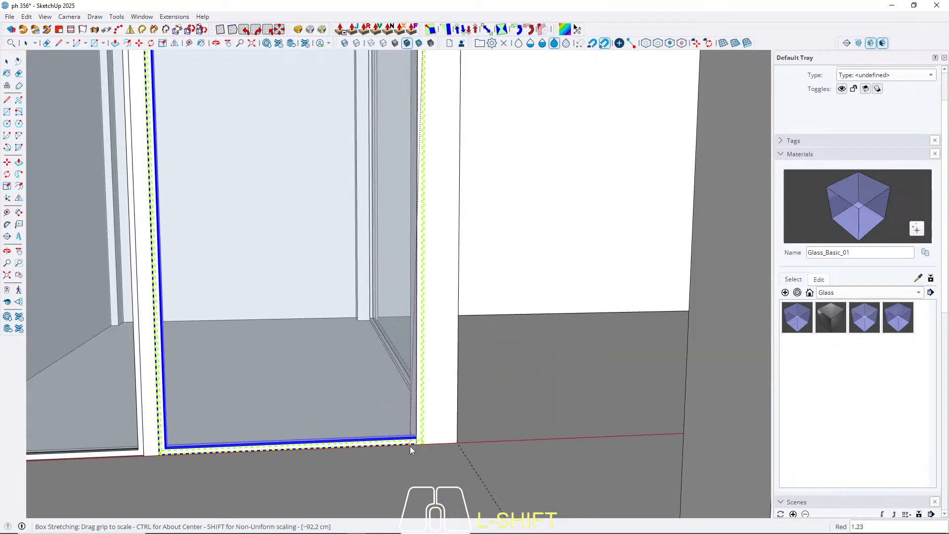
pyautogui.click(413, 446)
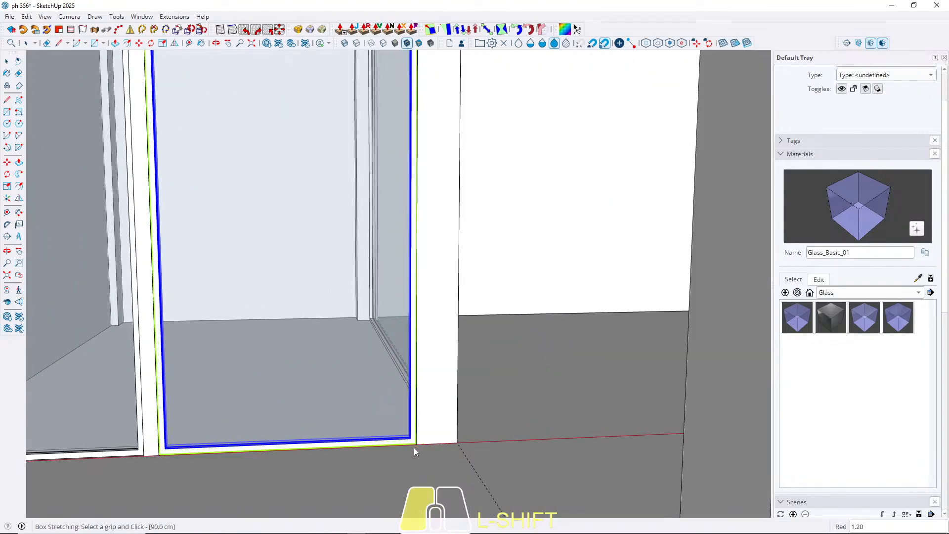
pyautogui.press('space')
# Step: Open the rear ground-floor volume for editing and offset its top face inward to outline the wall thickness
pyautogui.scroll(-5, 320, 422)
pyautogui.moveTo(414, 427); pyautogui.dragTo(180, 358, button='middle')
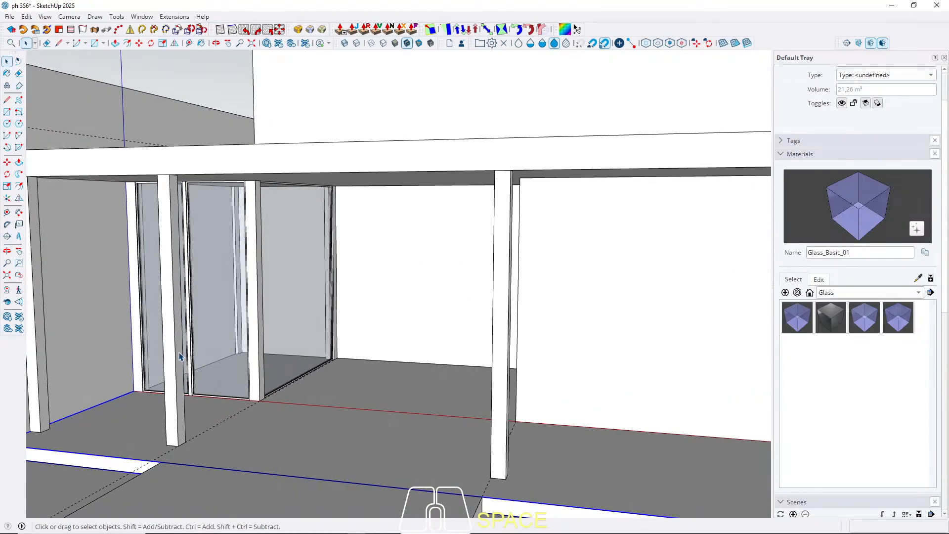
pyautogui.scroll(-3, 166, 339)
pyautogui.moveTo(166, 322); pyautogui.dragTo(365, 345, button='middle')
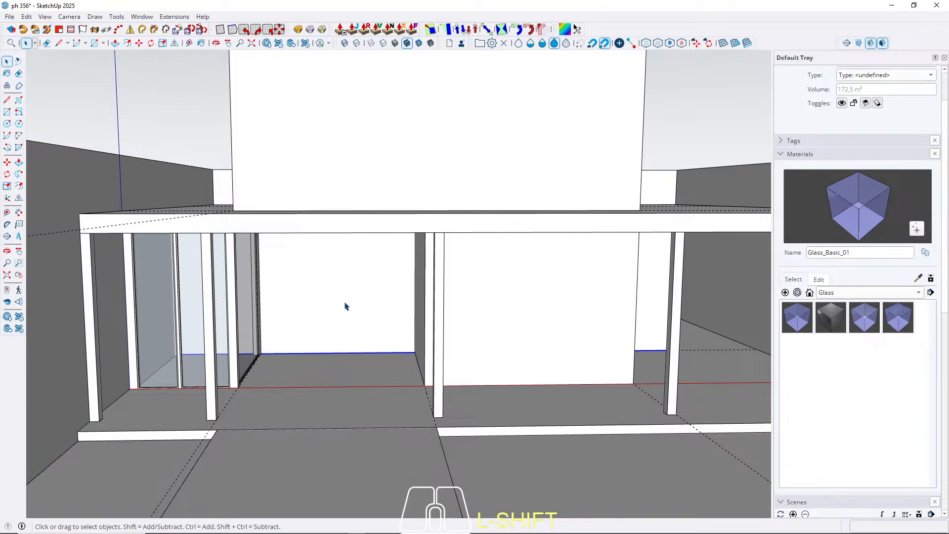
pyautogui.scroll(-3, 345, 306)
pyautogui.scroll(-2, 354, 262)
pyautogui.moveTo(401, 188); pyautogui.dragTo(381, 248, button='middle')
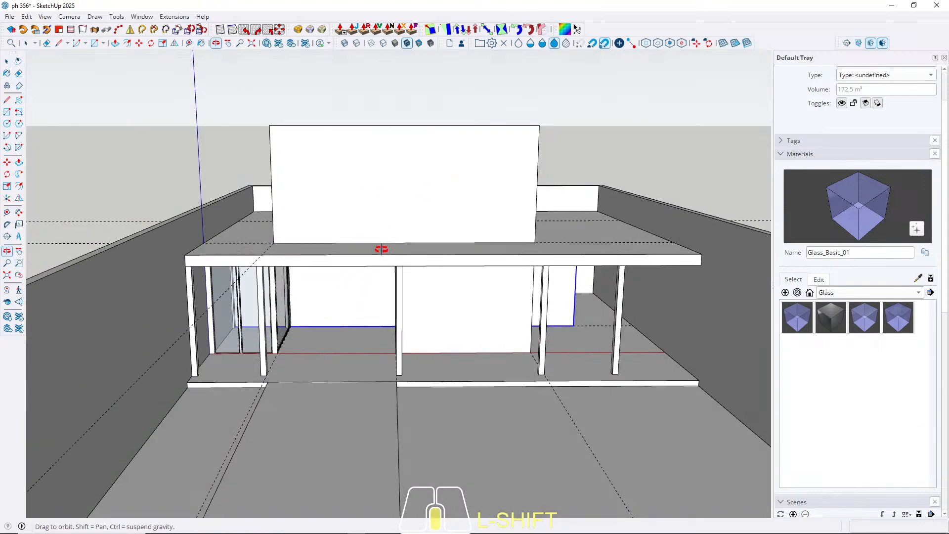
pyautogui.scroll(4, 356, 346)
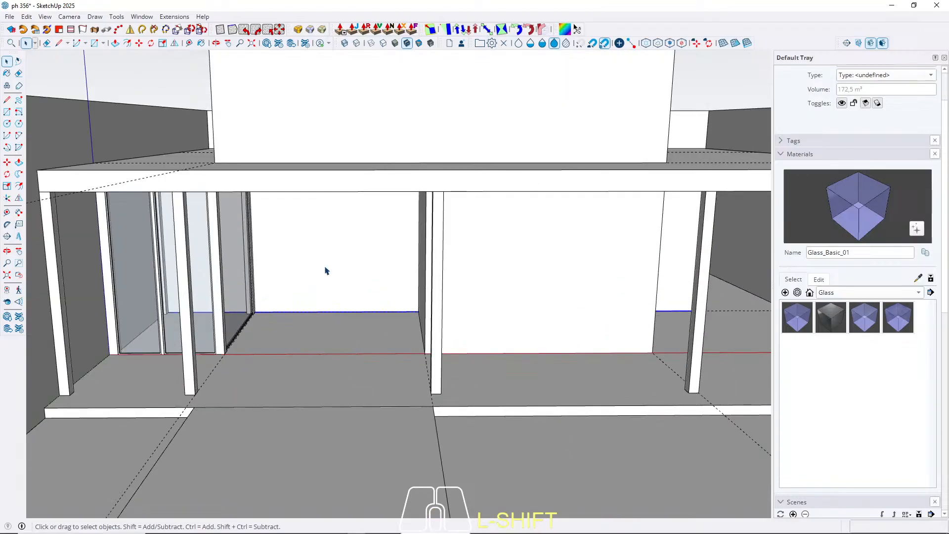
pyautogui.tripleClick(326, 270)
pyautogui.moveTo(327, 225); pyautogui.dragTo(342, 291, button='middle')
pyautogui.keyDown('shift'); pyautogui.moveTo(342, 291); pyautogui.dragTo(341, 388, button='middle'); pyautogui.keyUp('shift')
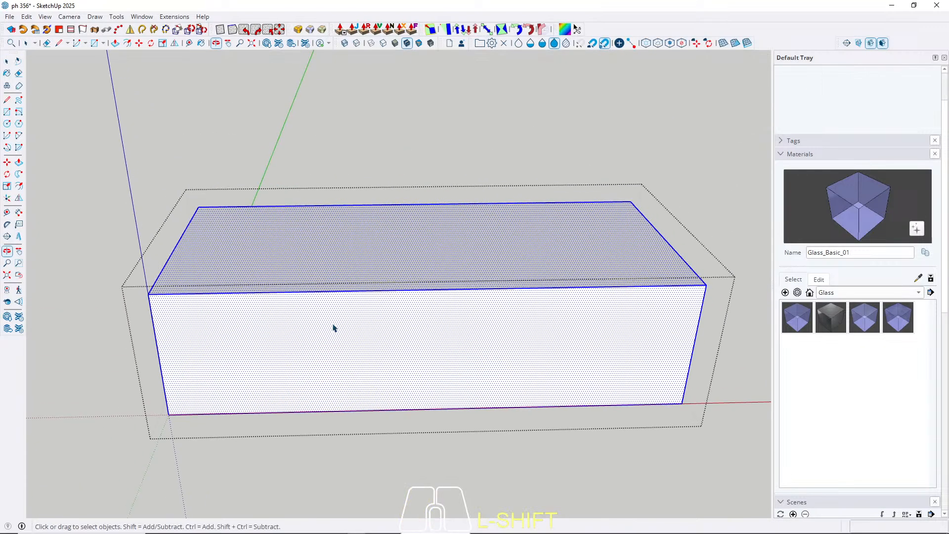
pyautogui.moveTo(326, 259); pyautogui.dragTo(327, 263, button='middle')
pyautogui.press('f')
pyautogui.scroll(2, 278, 193)
pyautogui.scroll(3, 169, 320)
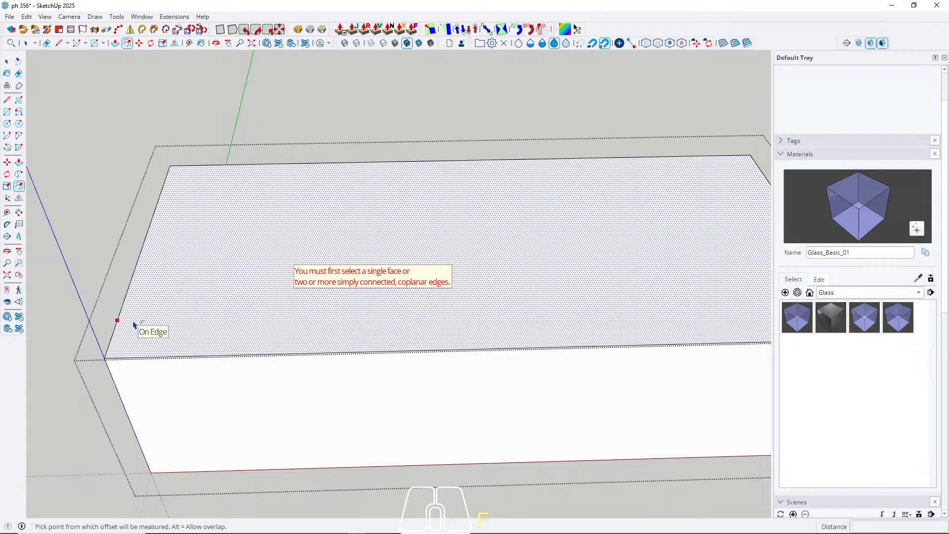
pyautogui.click(117, 321)
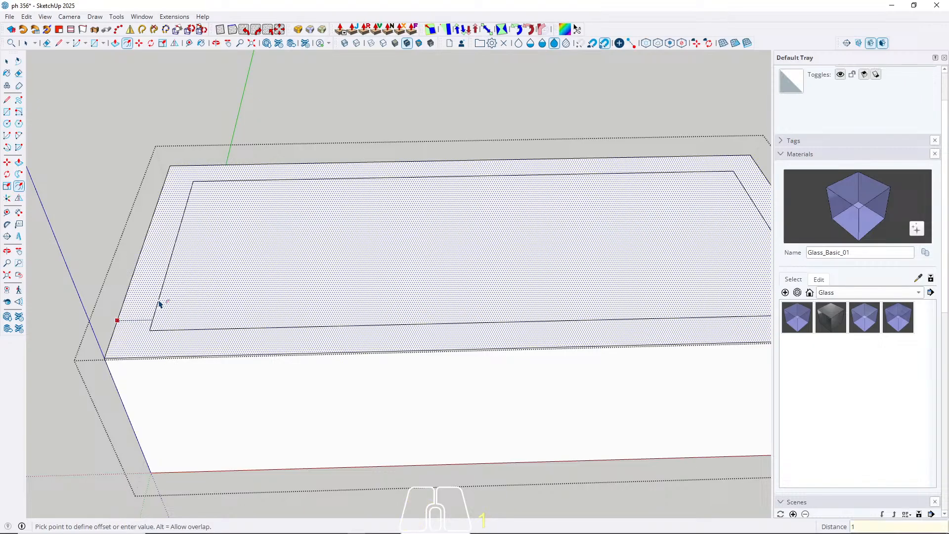
pyautogui.press('Return')
pyautogui.press('space')
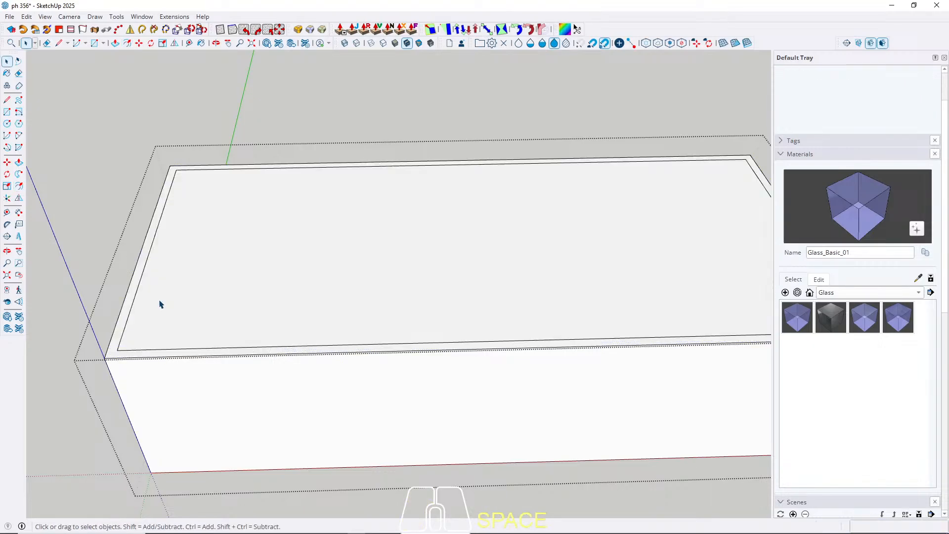
# Step: Push the inner top face down to the volume's base so only the perimeter walls remain, and leave the group
pyautogui.click(300, 292)
pyautogui.press('p')
pyautogui.click(363, 282)
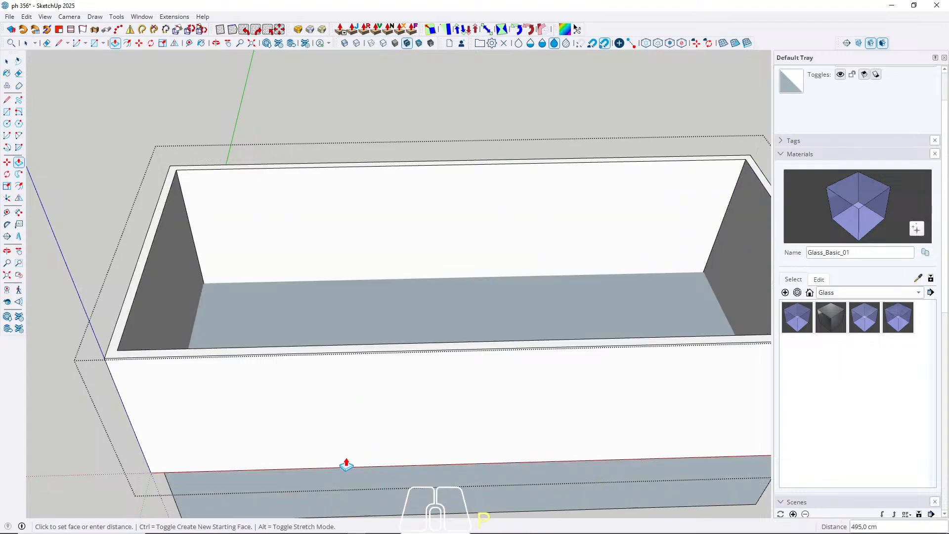
pyautogui.press('Escape')
# Step: Place a vertical guide on the recess's back wall, 30 cm in from the edge opposite the side glazing
pyautogui.scroll(5, 328, 312)
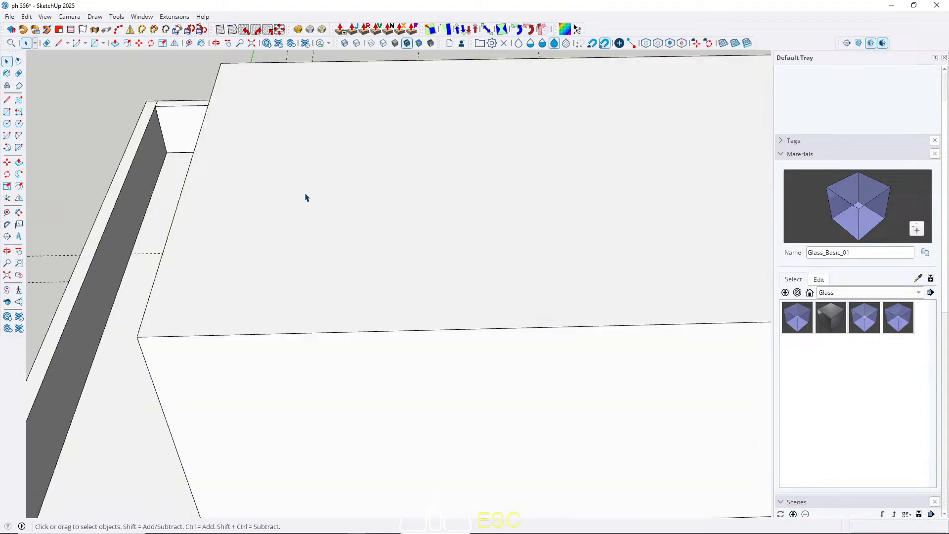
pyautogui.scroll(-5, 305, 194)
pyautogui.moveTo(305, 195); pyautogui.dragTo(335, 282, button='middle')
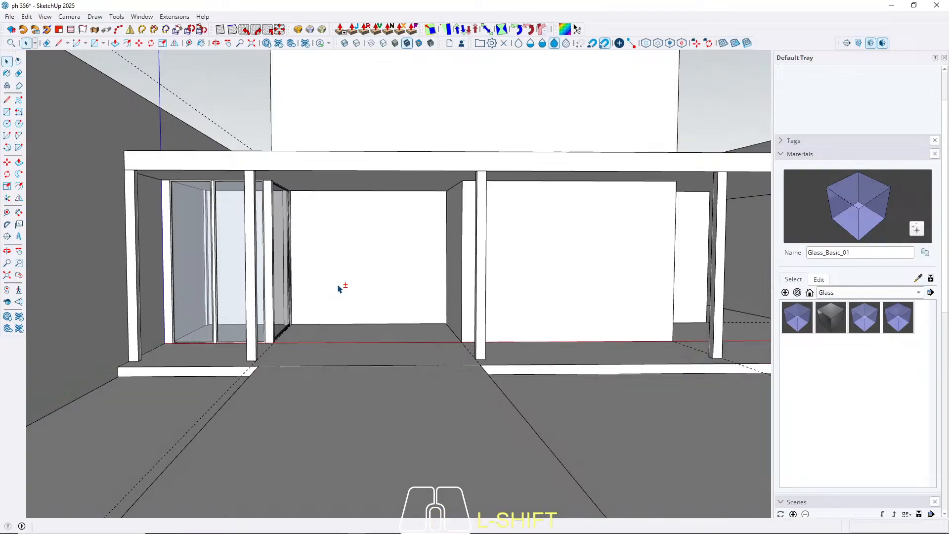
pyautogui.scroll(2, 336, 301)
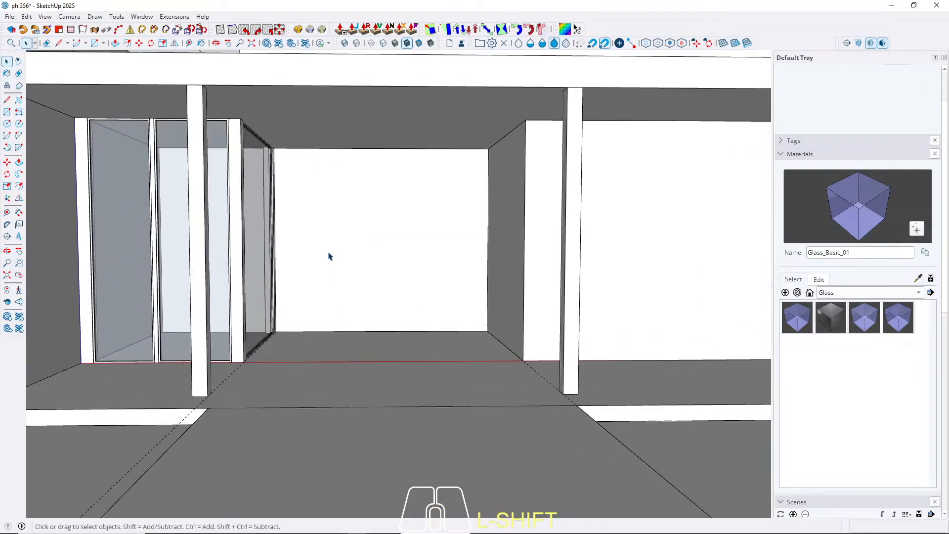
pyautogui.scroll(2, 330, 256)
pyautogui.press('t')
pyautogui.click(514, 213)
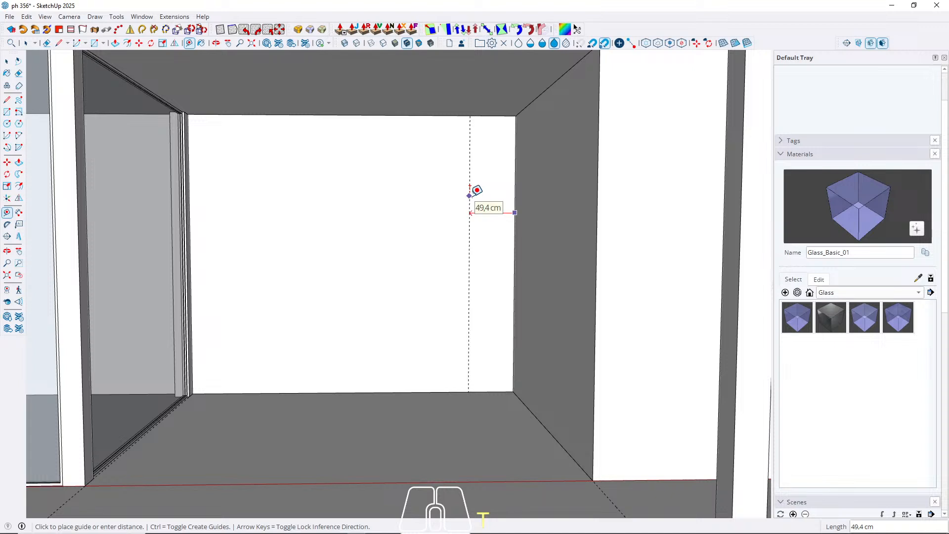
pyautogui.scroll(-2, 470, 196)
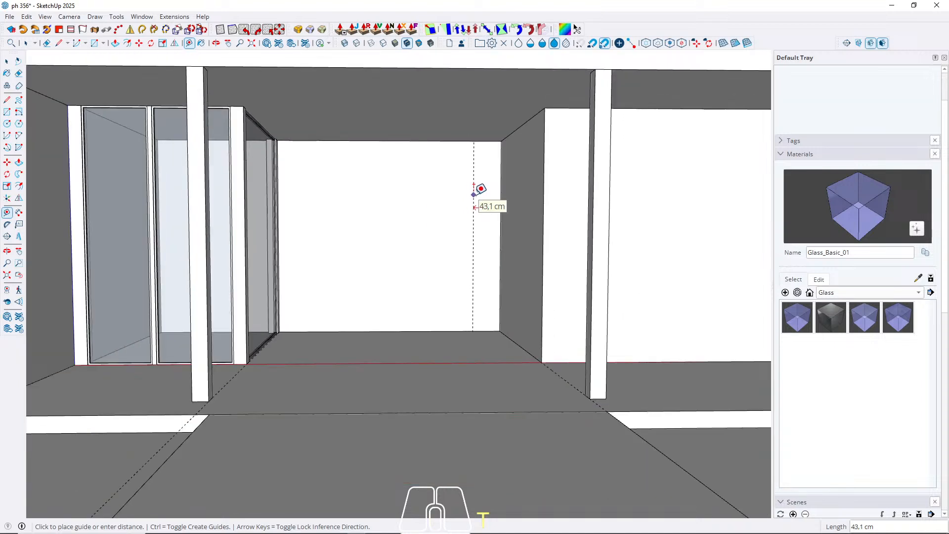
pyautogui.write('30')
pyautogui.press('Return')
pyautogui.scroll(5, 296, 228)
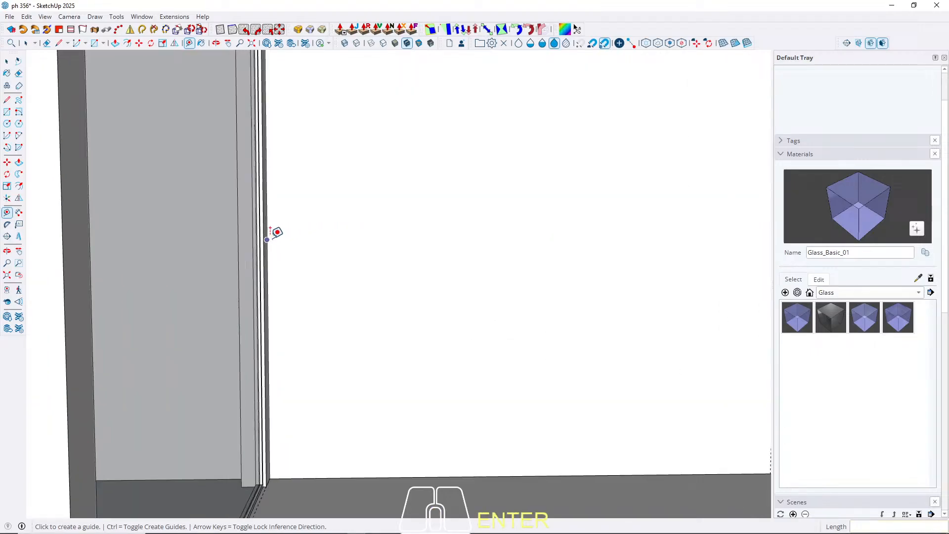
# Step: Add a second vertical guide on the back wall, set in from the edge beside the side glazing
pyautogui.click(268, 231)
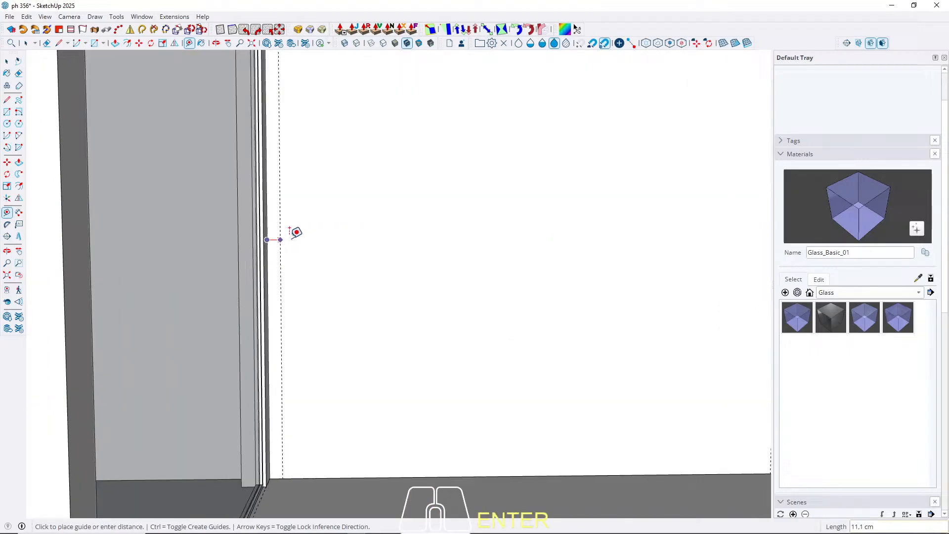
pyautogui.click(317, 230)
pyautogui.scroll(-5, 296, 336)
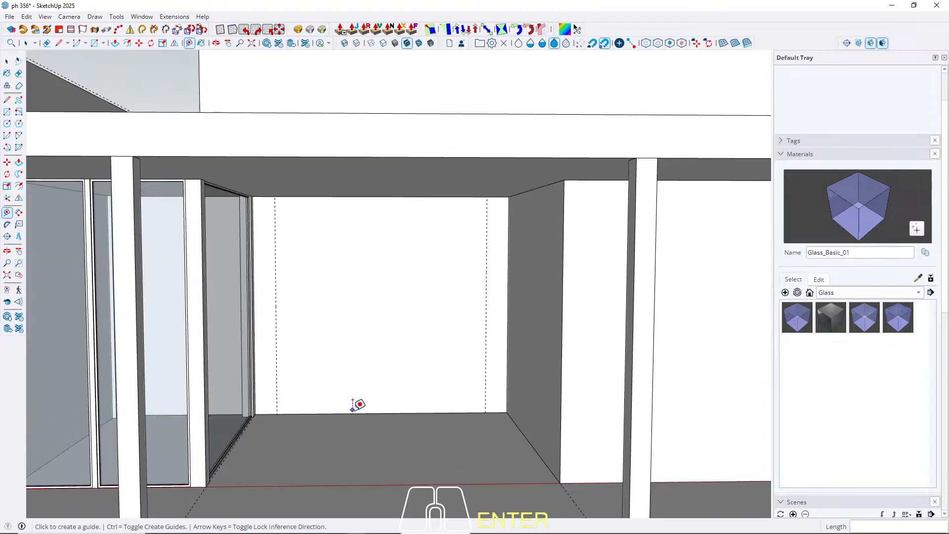
# Step: Place a horizontal guide on the back wall 240 cm above the floor edge
pyautogui.click(352, 409)
pyautogui.scroll(-2, 362, 255)
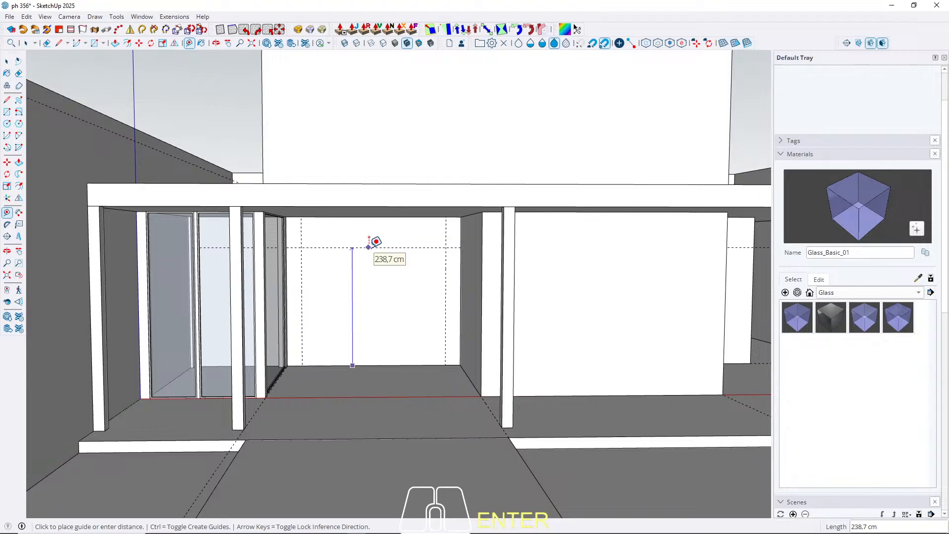
pyautogui.write('240')
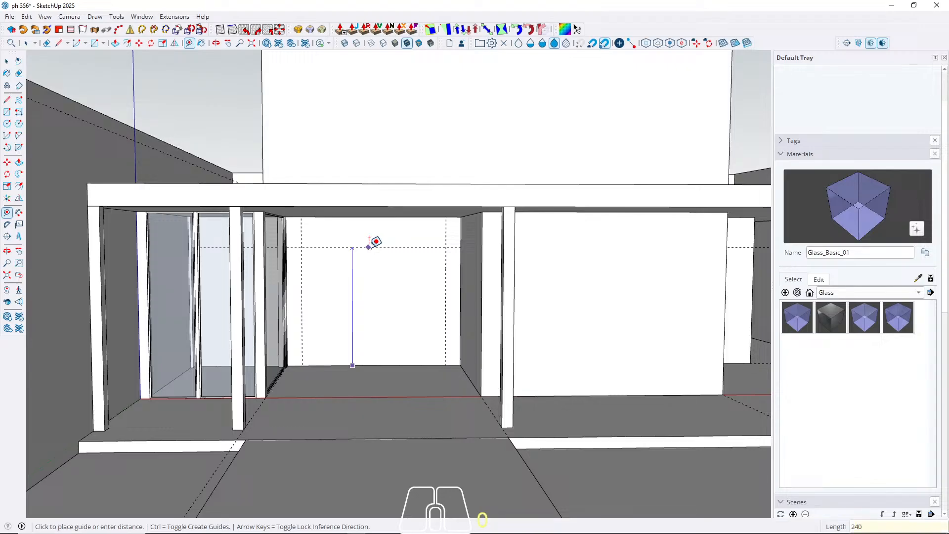
pyautogui.press('Return')
pyautogui.press('space')
pyautogui.moveTo(354, 301); pyautogui.dragTo(357, 271, button='middle')
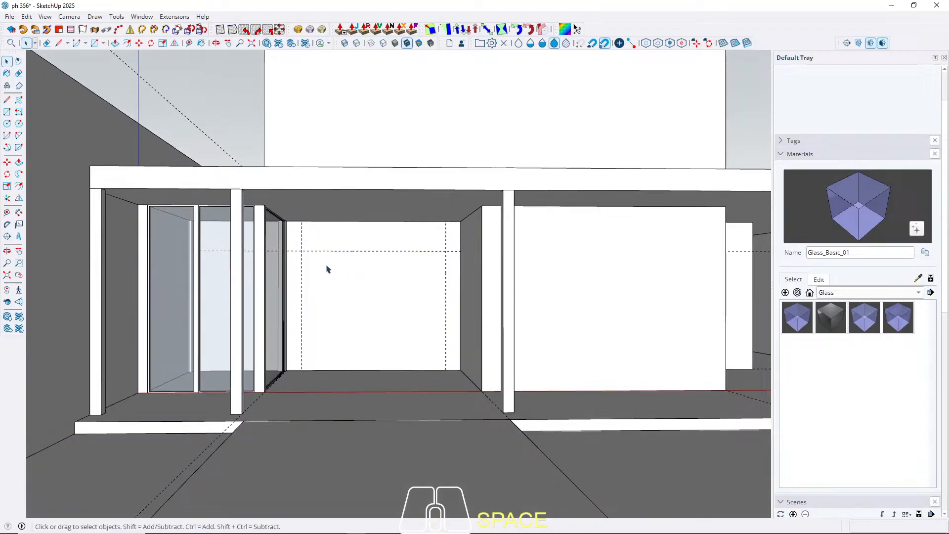
pyautogui.press('l')
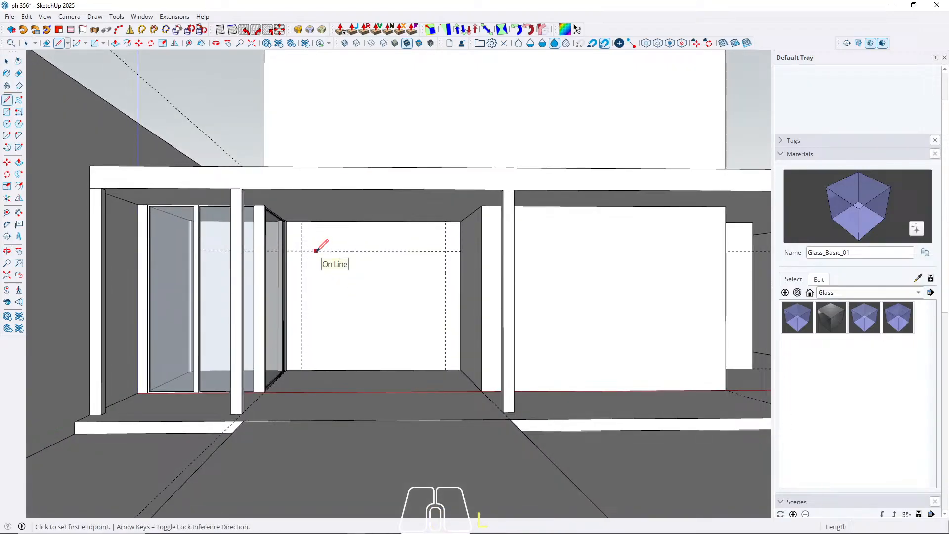
pyautogui.click(316, 250)
pyautogui.press('Up')
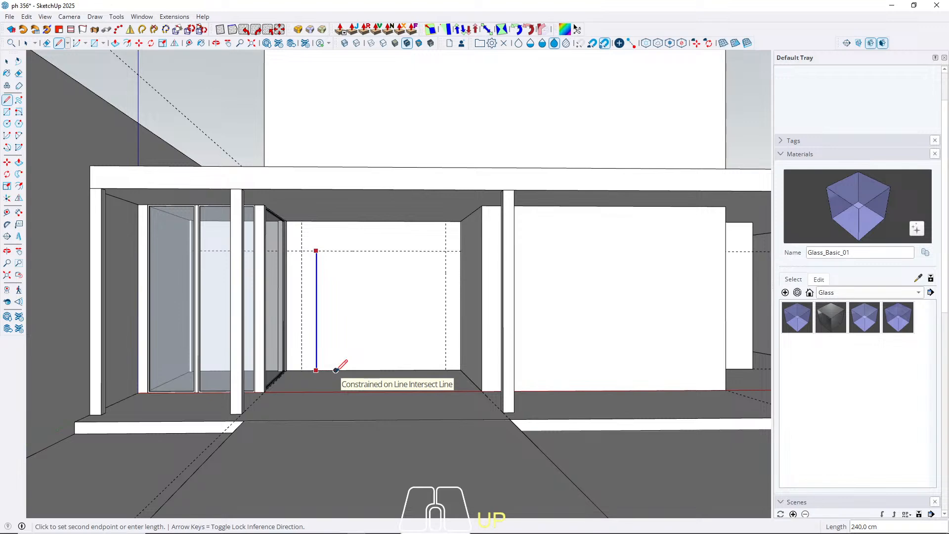
pyautogui.press('space')
# Step: Open the rear wall group and draw a rectangular opening outline between the two vertical guides, from the 240 cm guide to the floor
pyautogui.tripleClick(327, 304)
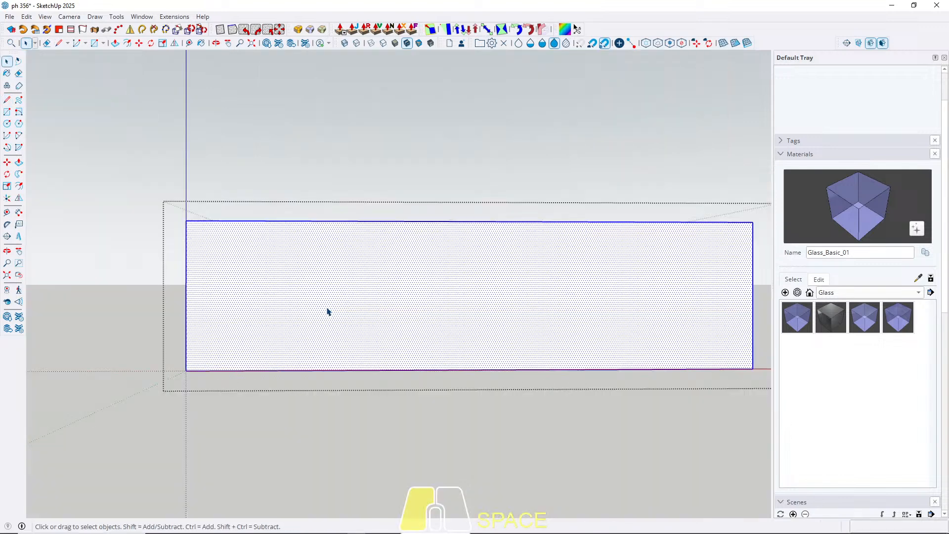
pyautogui.press('w')
pyautogui.scroll(3, 326, 285)
pyautogui.press('r')
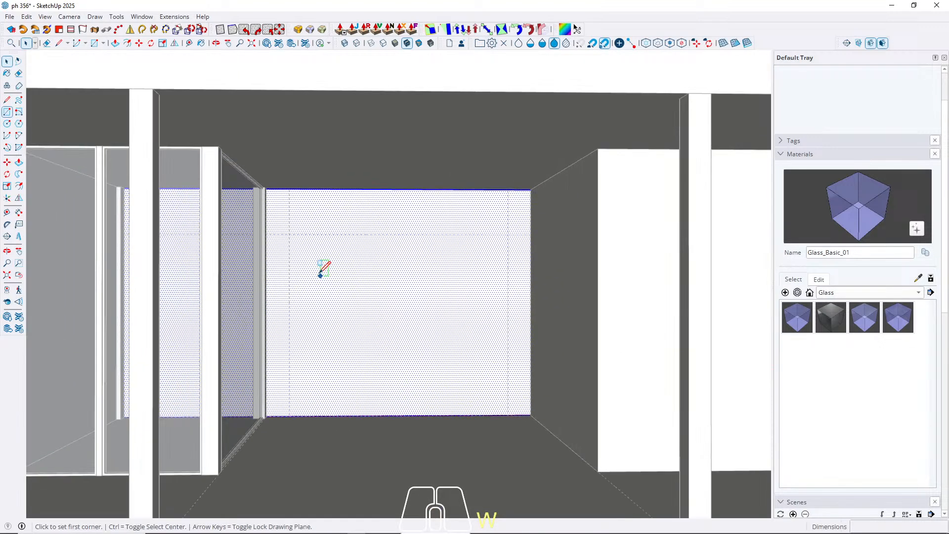
pyautogui.click(290, 234)
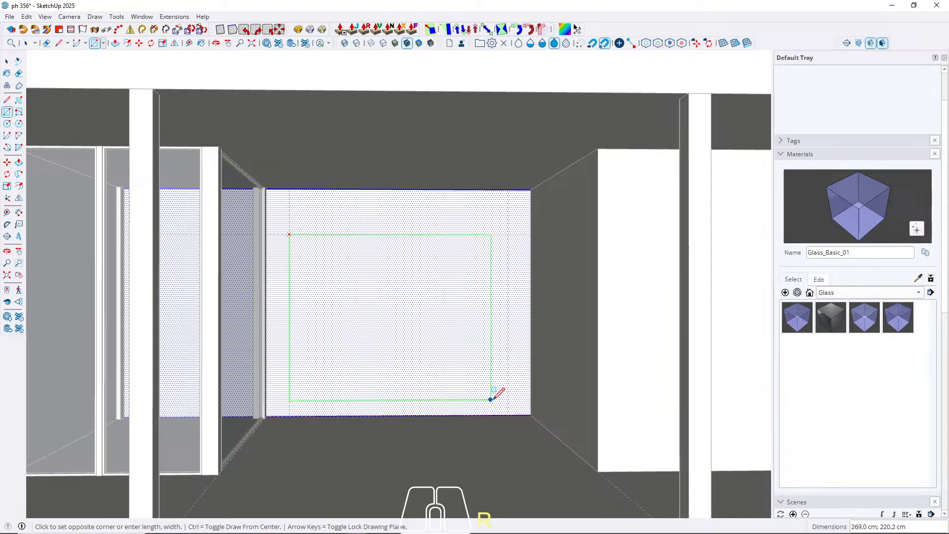
pyautogui.click(509, 415)
pyautogui.press('space')
pyautogui.press('w')
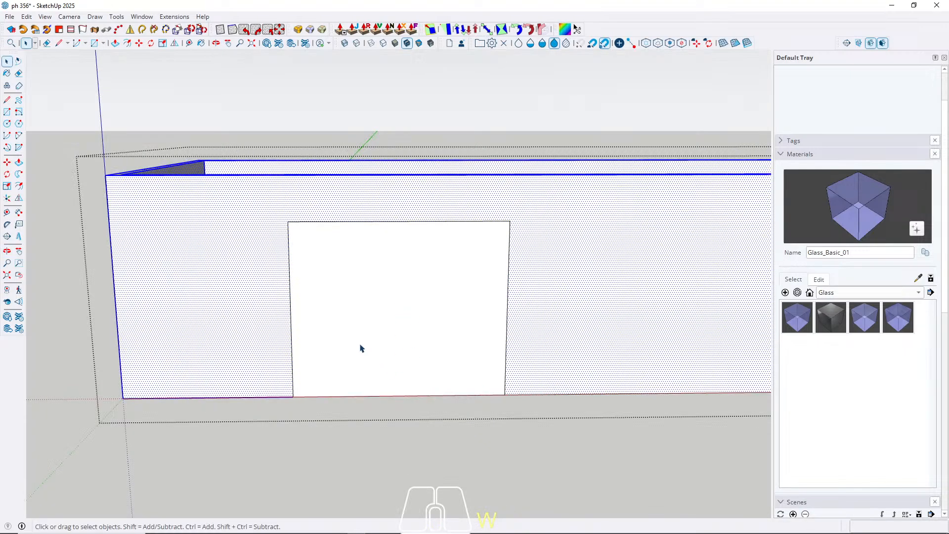
# Step: Push the outlined rectangle through the rear wall with Push/Pull to cut the opening, then close the wall group
pyautogui.click(360, 346)
pyautogui.press('p')
pyautogui.click(332, 334)
pyautogui.click(317, 312)
pyautogui.press('space')
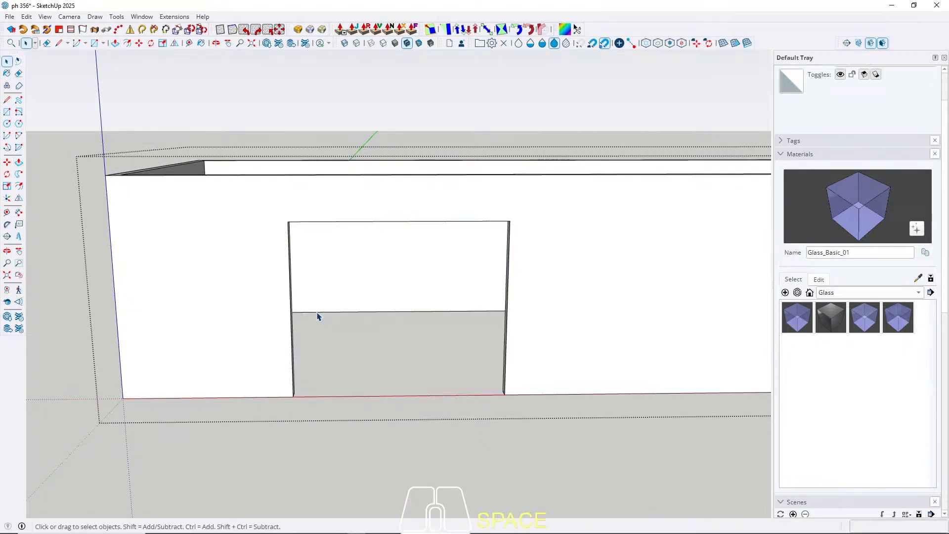
pyautogui.press('Escape')
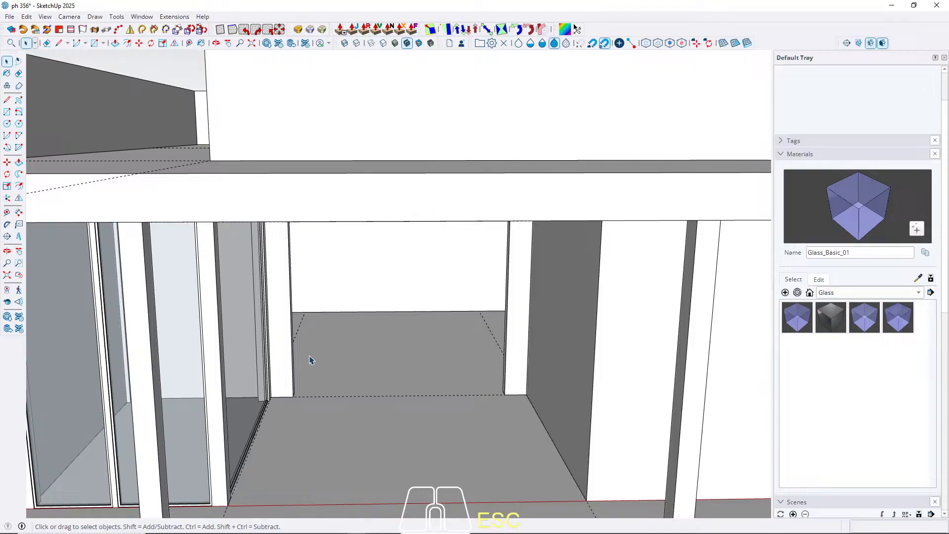
# Step: Place a vertical guide on the rear wall inside the glazed bay, 80 cm from the edge opposite the side glazing
pyautogui.moveTo(309, 356); pyautogui.dragTo(380, 324, button='middle')
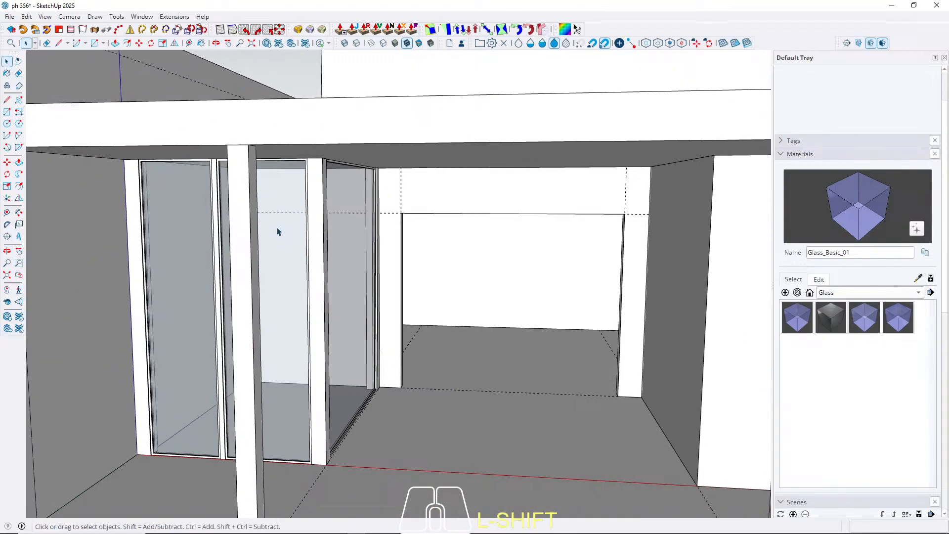
pyautogui.scroll(5, 401, 202)
pyautogui.moveTo(366, 263); pyautogui.dragTo(216, 368, button='middle')
pyautogui.scroll(4, 329, 242)
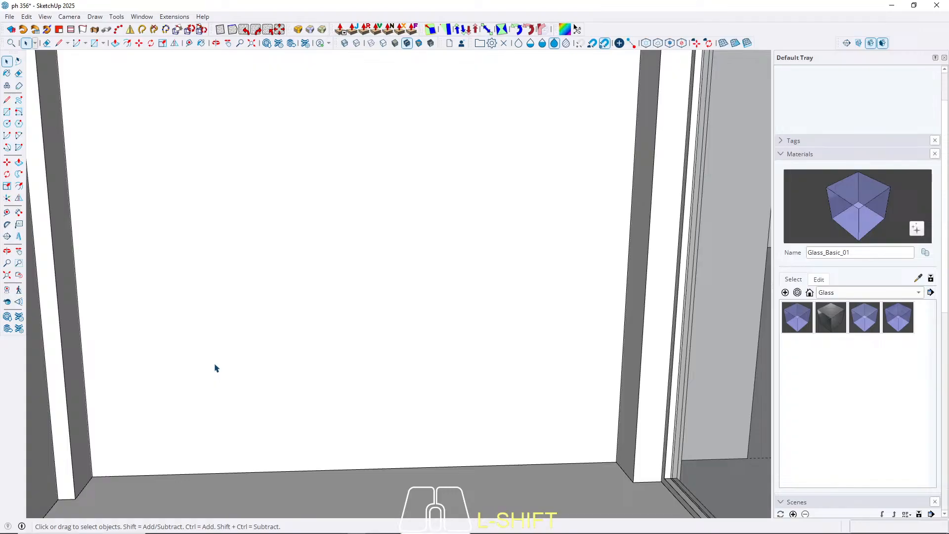
pyautogui.moveTo(306, 372); pyautogui.dragTo(93, 279, button='middle')
pyautogui.press('t')
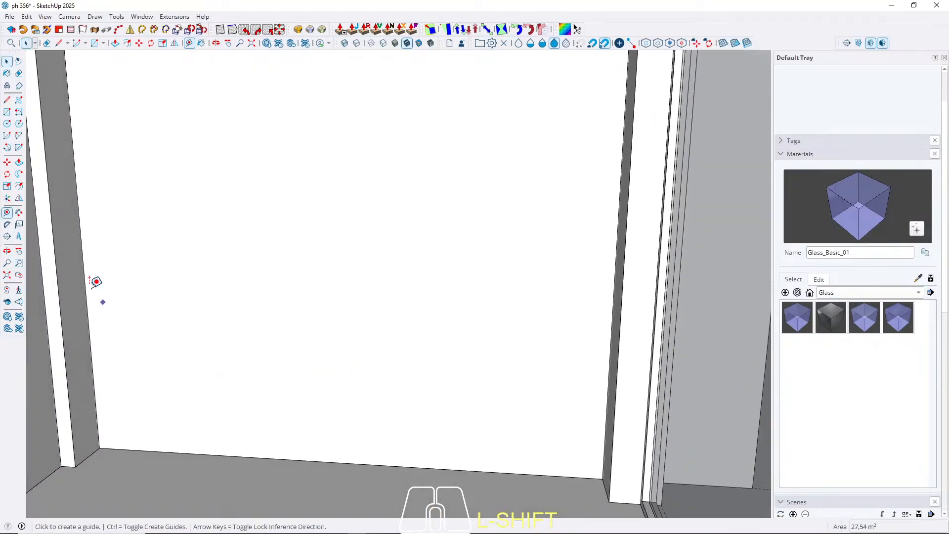
pyautogui.click(84, 273)
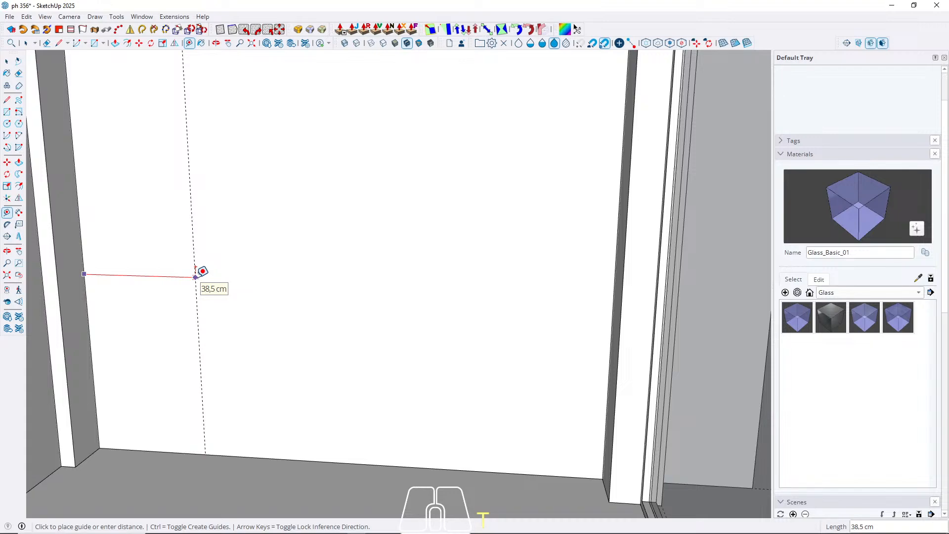
pyautogui.write('80')
pyautogui.press('Return')
pyautogui.press('space')
# Step: Open the rear wall group and draw an 80 × 240 cm rectangle from the bay's floor corner to the guides' intersection
pyautogui.click(227, 362)
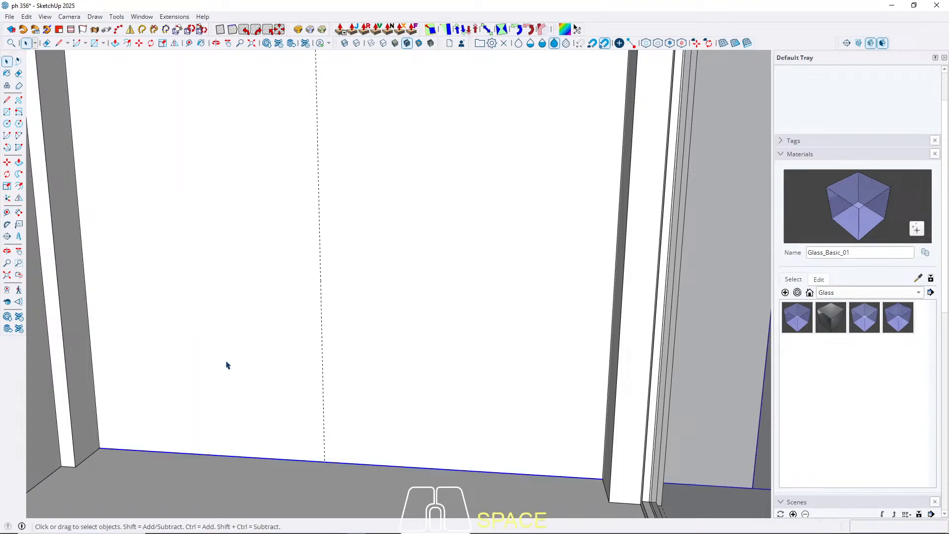
pyautogui.doubleClick(227, 361)
pyautogui.doubleClick(227, 361)
pyautogui.press('w')
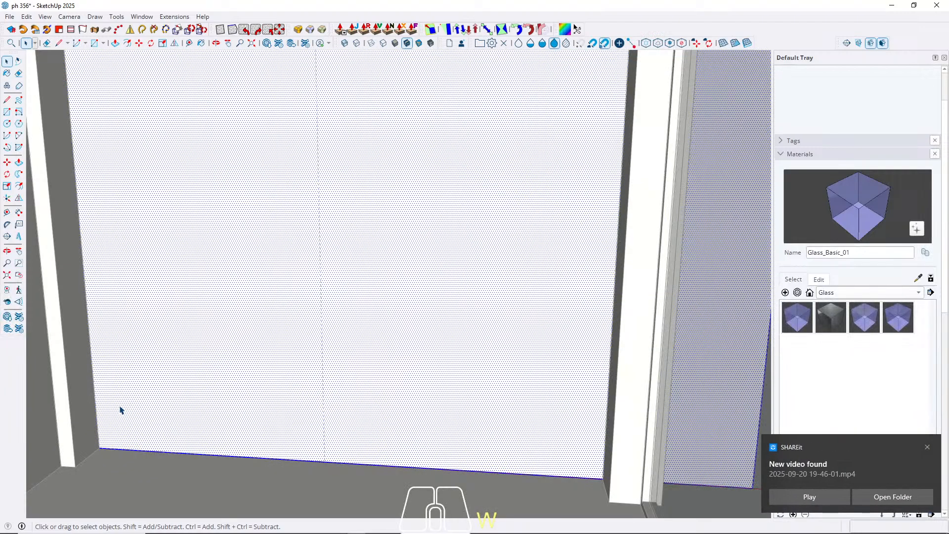
pyautogui.press('r')
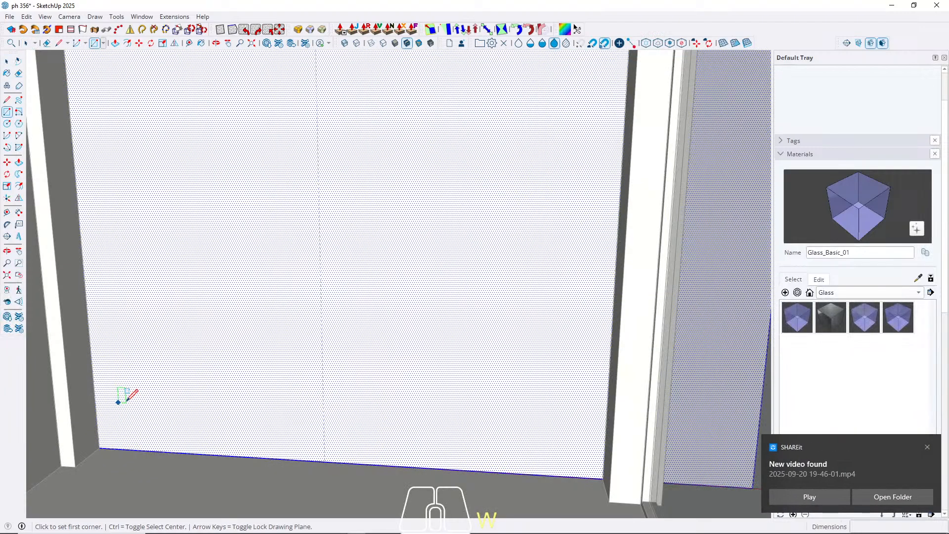
pyautogui.click(928, 444)
pyautogui.click(100, 447)
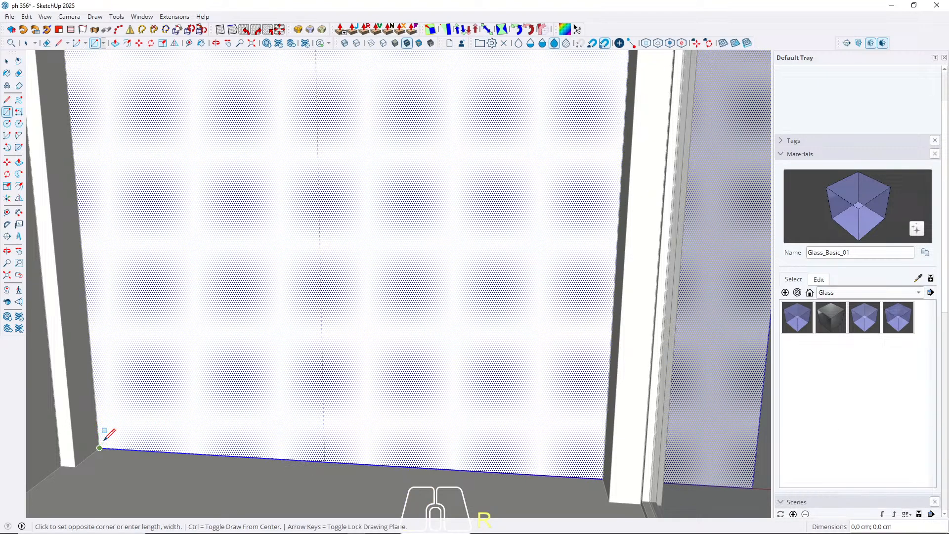
pyautogui.moveTo(213, 435)
pyautogui.mouseDown(button='middle')
pyautogui.moveTo(244, 265)
pyautogui.moveTo(273, 334)
pyautogui.moveTo(305, 496)
pyautogui.moveTo(294, 197)
pyautogui.moveTo(373, 295)
pyautogui.mouseUp(button='middle')
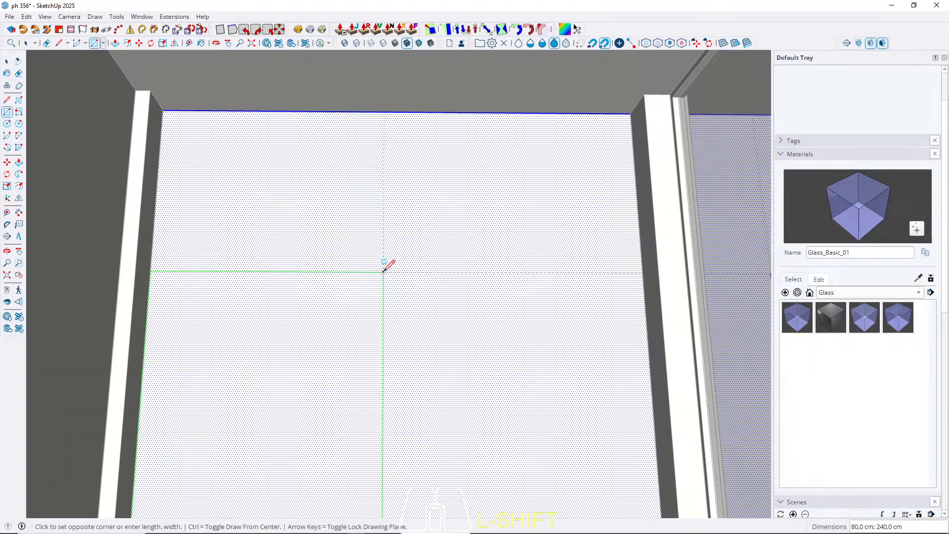
pyautogui.click(383, 270)
pyautogui.press('space')
# Step: Push the 80 × 240 cm rectangle through the rear wall to cut a door opening, then close the group
pyautogui.moveTo(356, 238)
pyautogui.mouseDown(button='middle')
pyautogui.moveTo(339, 224)
pyautogui.moveTo(298, 386)
pyautogui.mouseUp(button='middle')
pyautogui.press('p')
pyautogui.click(295, 370)
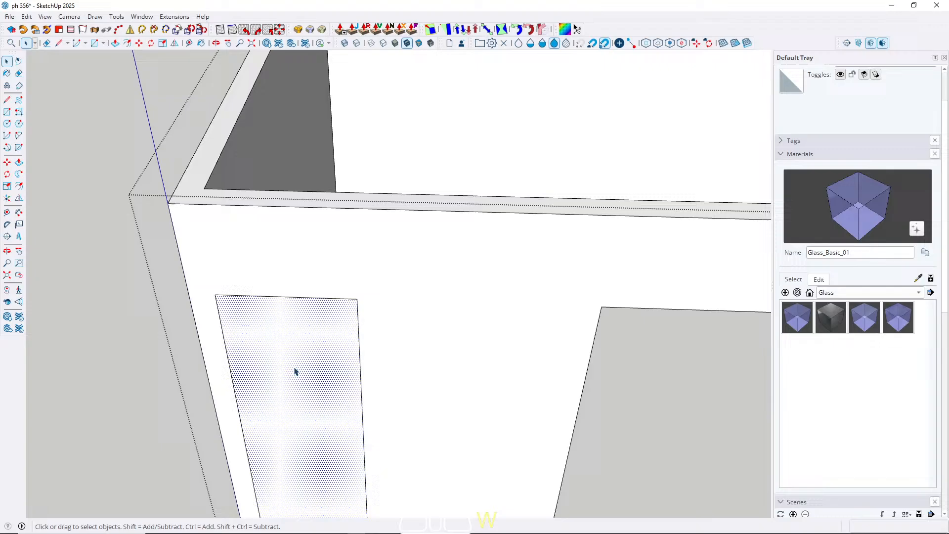
pyautogui.click(267, 353)
pyautogui.press('space')
pyautogui.moveTo(297, 327); pyautogui.dragTo(346, 277, button='middle')
pyautogui.press('Escape')
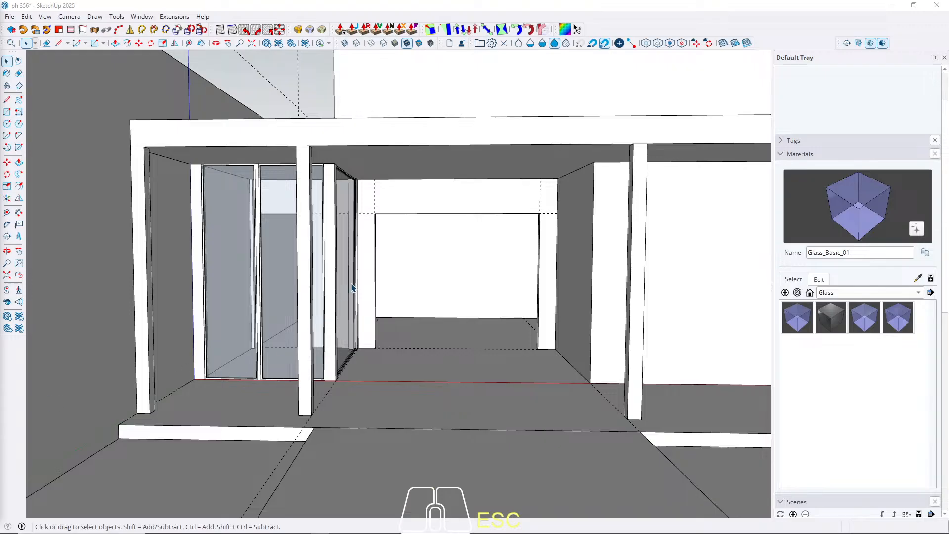
# Step: Draw a 290 cm line along the red axis across the wide opening's floor edge, from one jamb to the other
pyautogui.scroll(5, 407, 220)
pyautogui.scroll(-6, 310, 201)
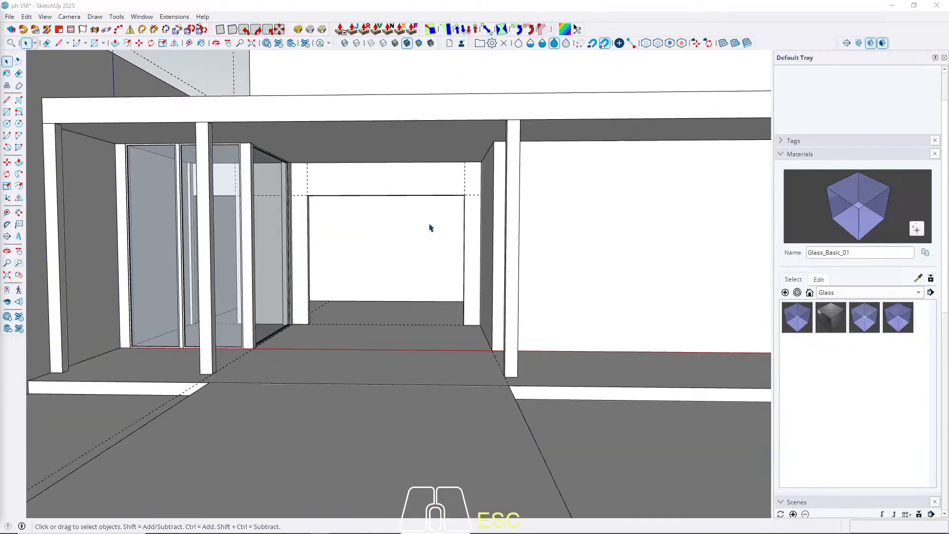
pyautogui.moveTo(430, 227); pyautogui.dragTo(432, 307, button='middle')
pyautogui.scroll(5, 386, 288)
pyautogui.moveTo(356, 268)
pyautogui.mouseDown(button='middle')
pyautogui.moveTo(367, 321)
pyautogui.moveTo(358, 284)
pyautogui.mouseUp(button='middle')
pyautogui.keyDown('shift'); pyautogui.moveTo(358, 284); pyautogui.dragTo(364, 31, button='middle'); pyautogui.keyUp('shift')
pyautogui.keyDown('shift'); pyautogui.moveTo(342, 407); pyautogui.dragTo(343, 238, button='middle'); pyautogui.keyUp('shift')
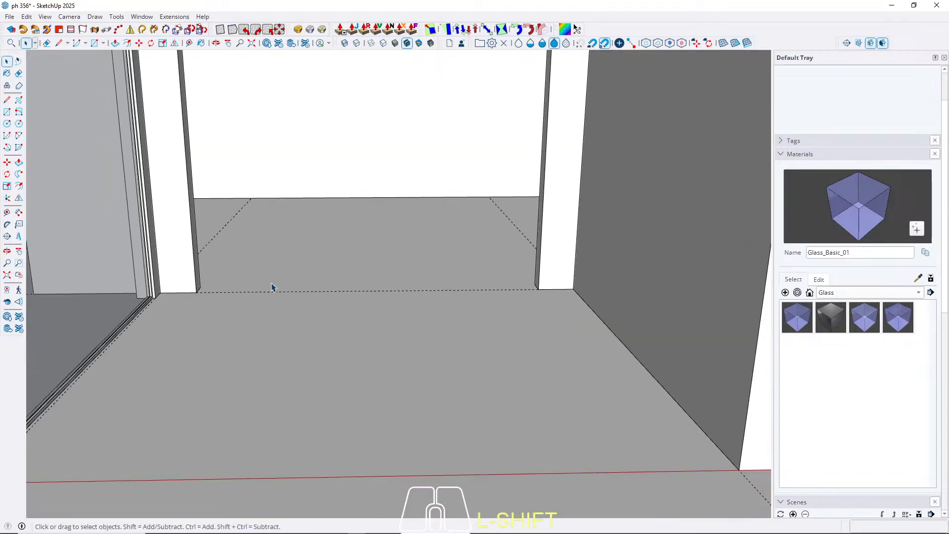
pyautogui.moveTo(272, 283); pyautogui.dragTo(267, 316, button='middle')
pyautogui.press('l')
pyautogui.scroll(3, 208, 305)
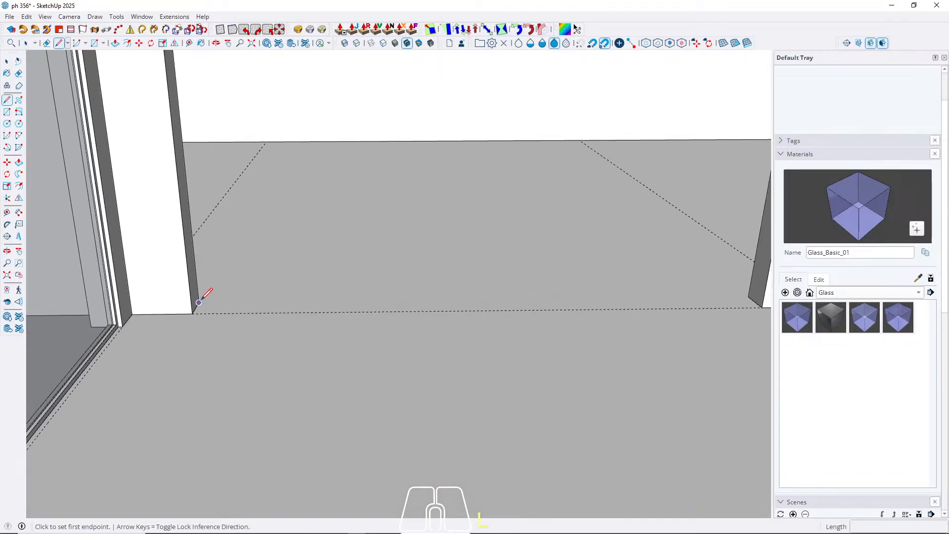
pyautogui.scroll(1, 199, 302)
pyautogui.click(193, 311)
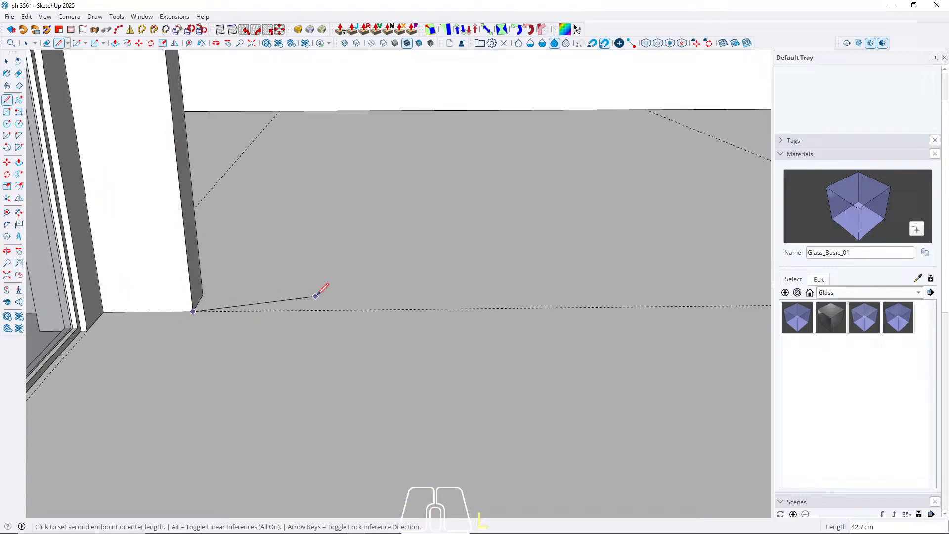
pyautogui.press('Left')
pyautogui.press('Right')
pyautogui.scroll(-3, 138, 312)
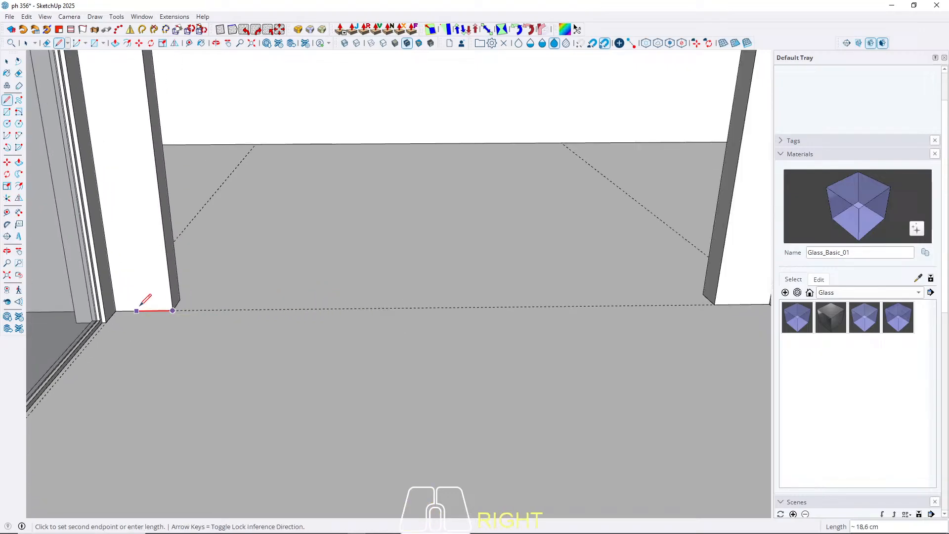
pyautogui.scroll(-3, 147, 291)
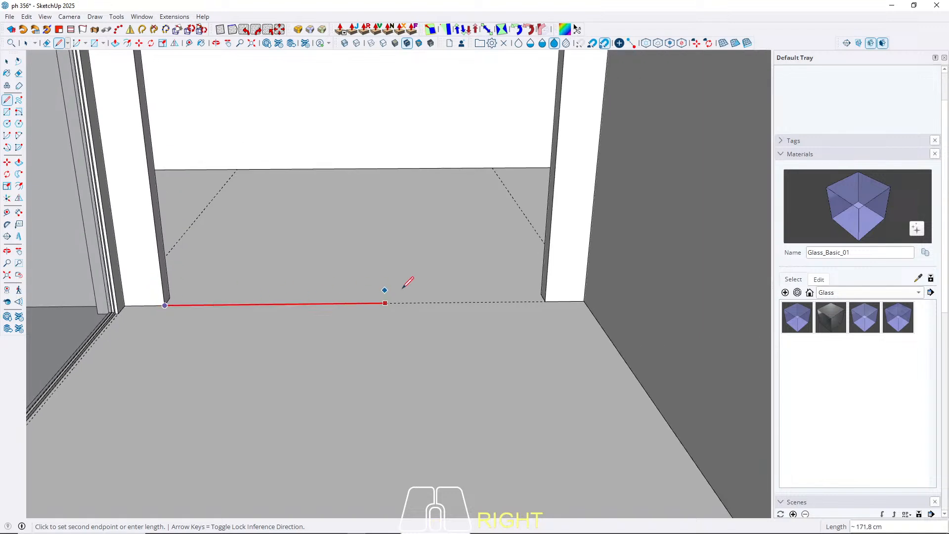
pyautogui.scroll(2, 502, 282)
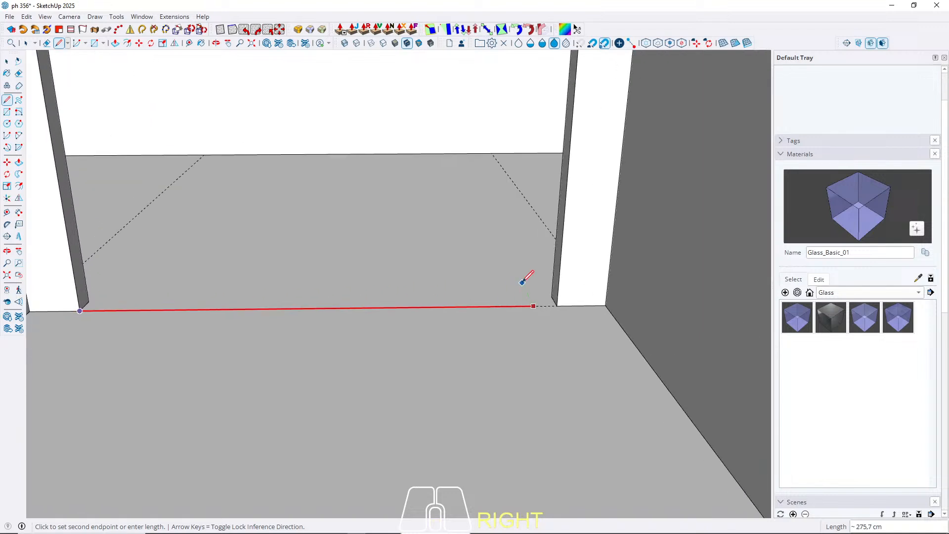
pyautogui.click(557, 306)
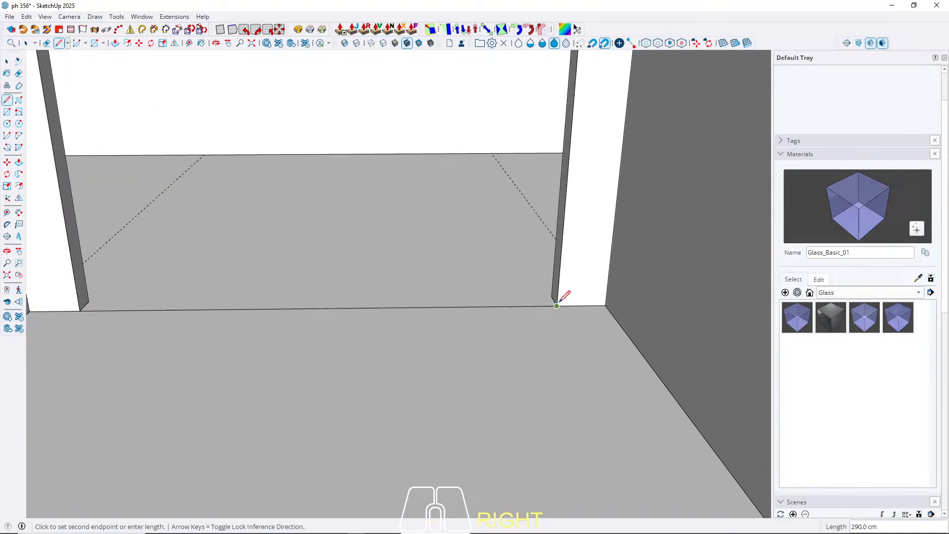
pyautogui.press('space')
# Step: Divide the line across the wide opening's floor edge into three equal segments
pyautogui.click(283, 309)
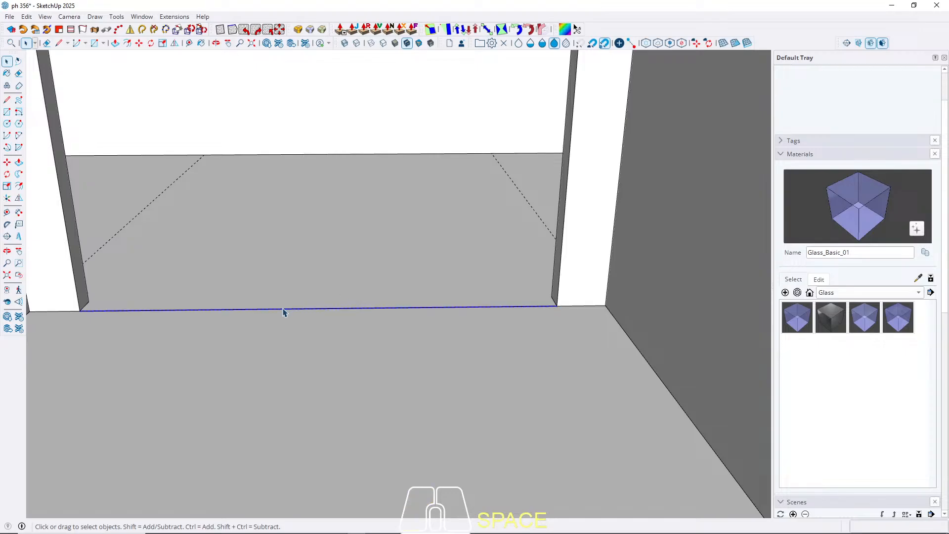
pyautogui.scroll(-1, 498, 394)
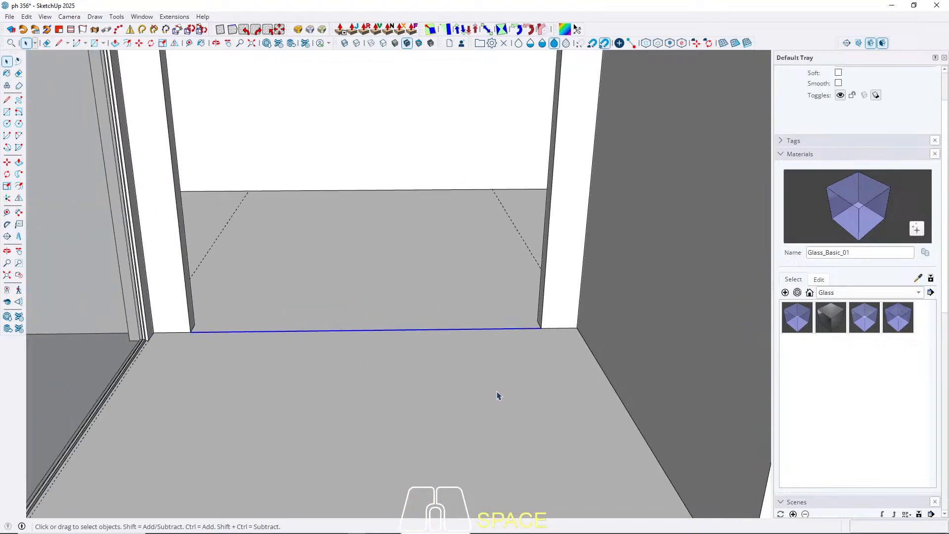
pyautogui.rightClick(368, 335)
pyautogui.click(393, 148)
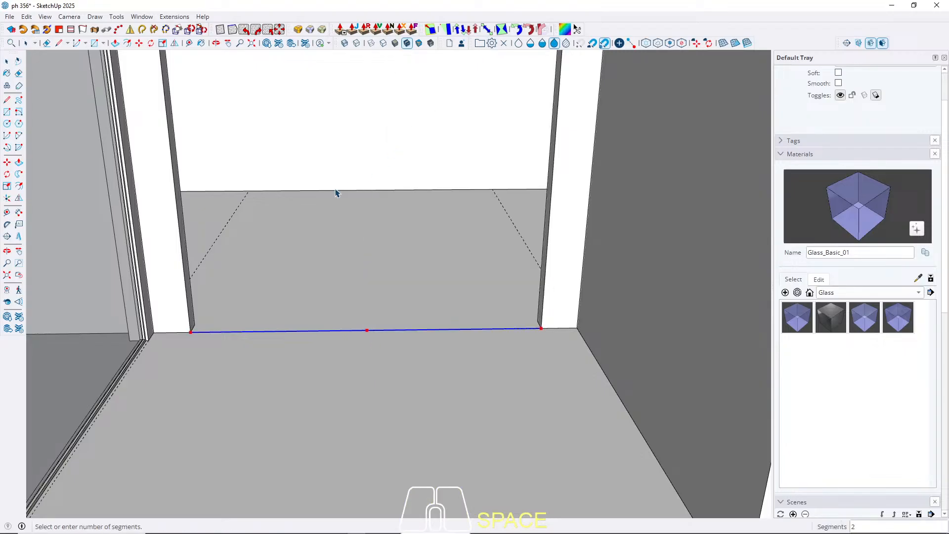
pyautogui.click(296, 202)
pyautogui.scroll(-5, 398, 265)
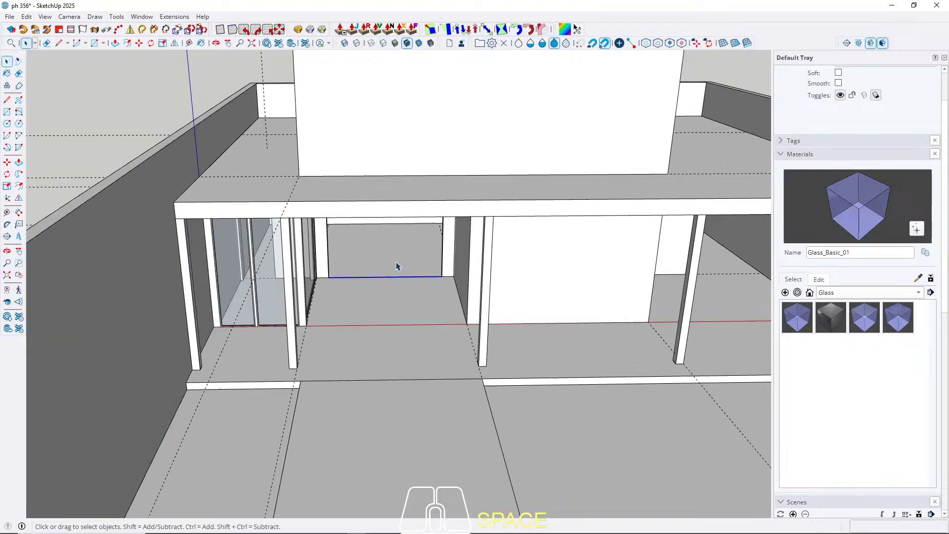
# Step: Remove the middle segment of the divided line from the wide opening's floor edge
pyautogui.moveTo(398, 265); pyautogui.dragTo(360, 42, button='middle')
pyautogui.scroll(5, 362, 277)
pyautogui.press('space')
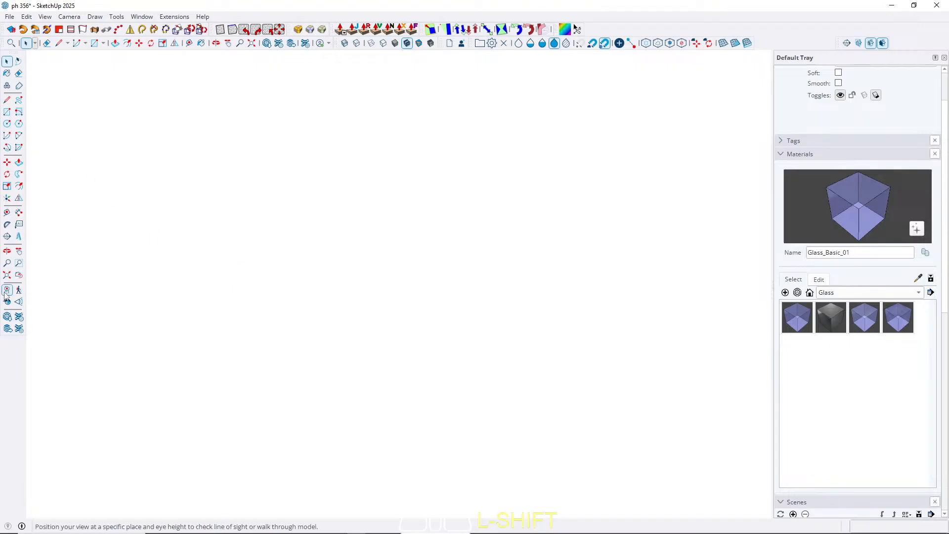
pyautogui.scroll(-5, 363, 284)
pyautogui.scroll(1, 364, 283)
pyautogui.click(393, 285)
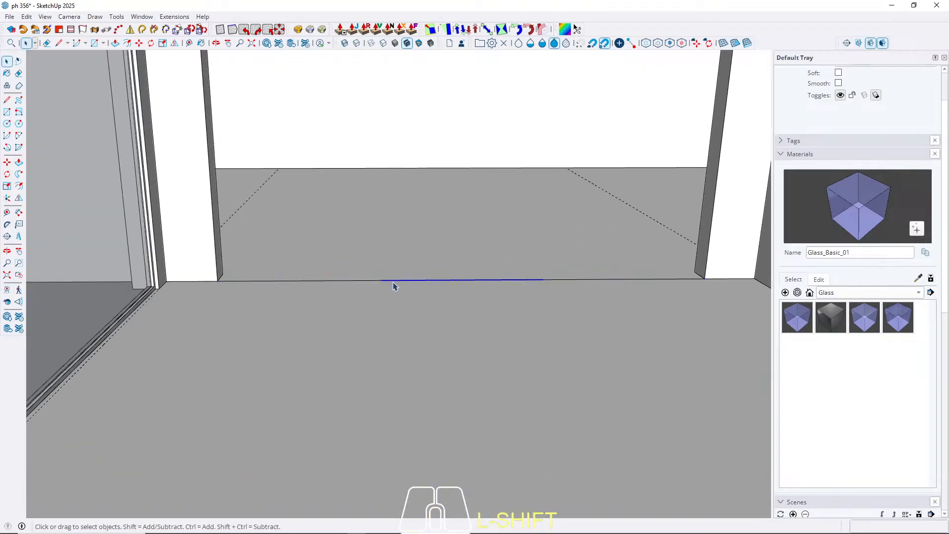
pyautogui.hotkey('shift', 'h')
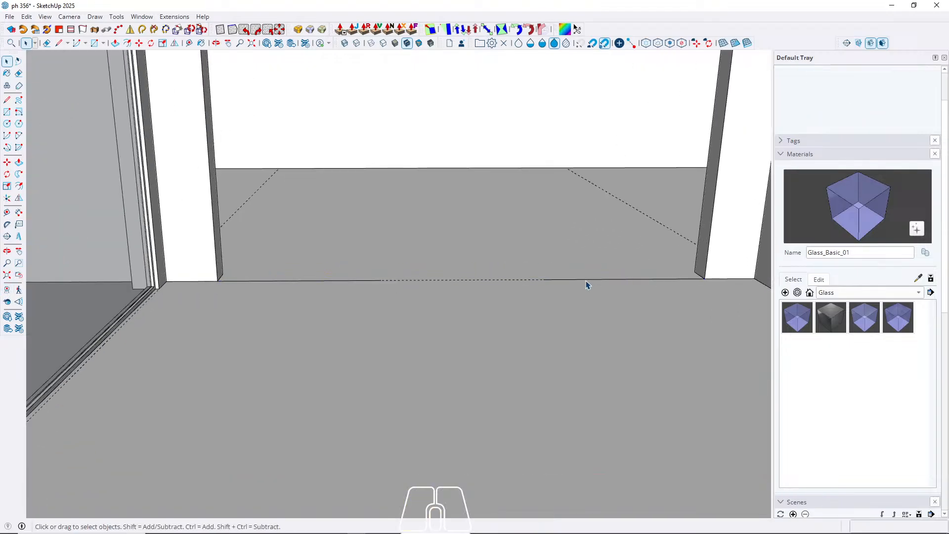
# Step: Draw a rectangle about 96.7 × 240 cm from the division point farther from the side glazing to the opening's nearest upper corner
pyautogui.moveTo(542, 283)
pyautogui.mouseDown(button='middle')
pyautogui.moveTo(529, 332)
pyautogui.moveTo(544, 301)
pyautogui.mouseUp(button='middle')
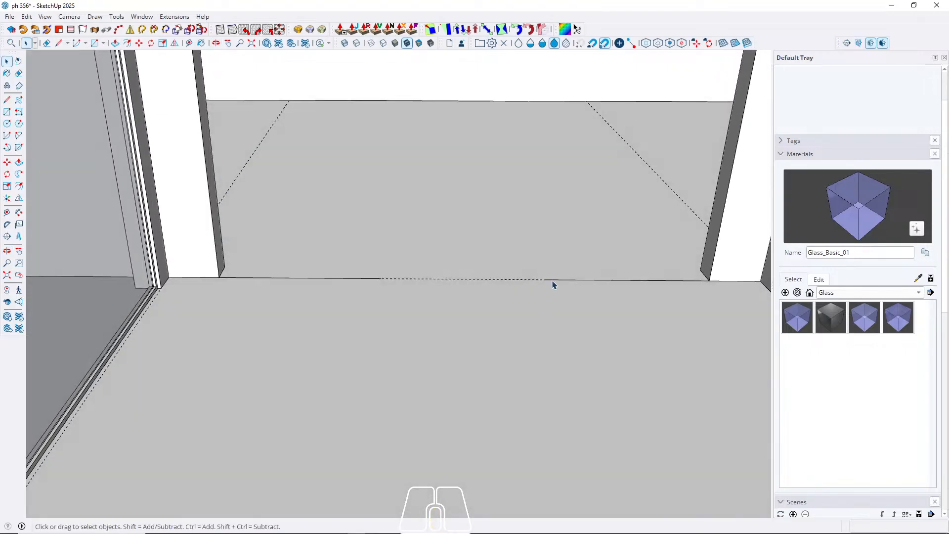
pyautogui.click(351, 280)
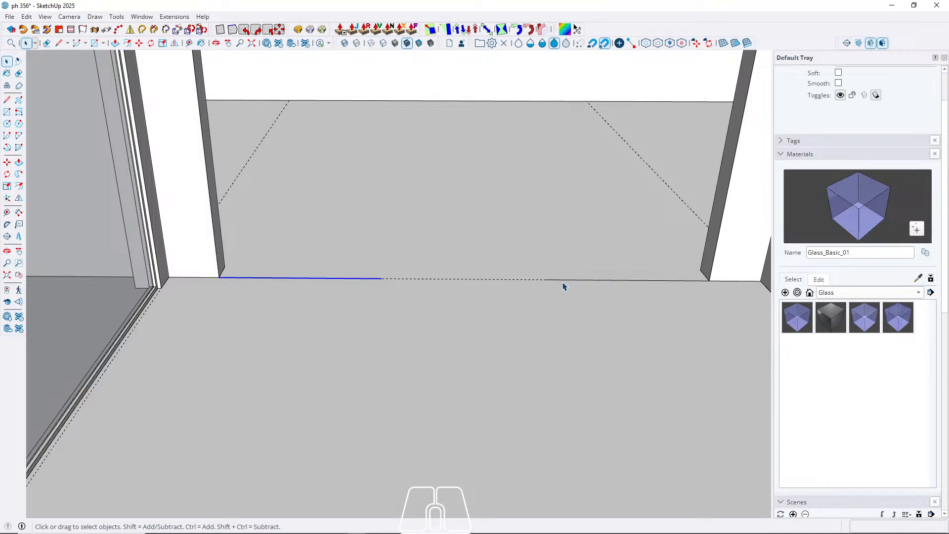
pyautogui.click(551, 282)
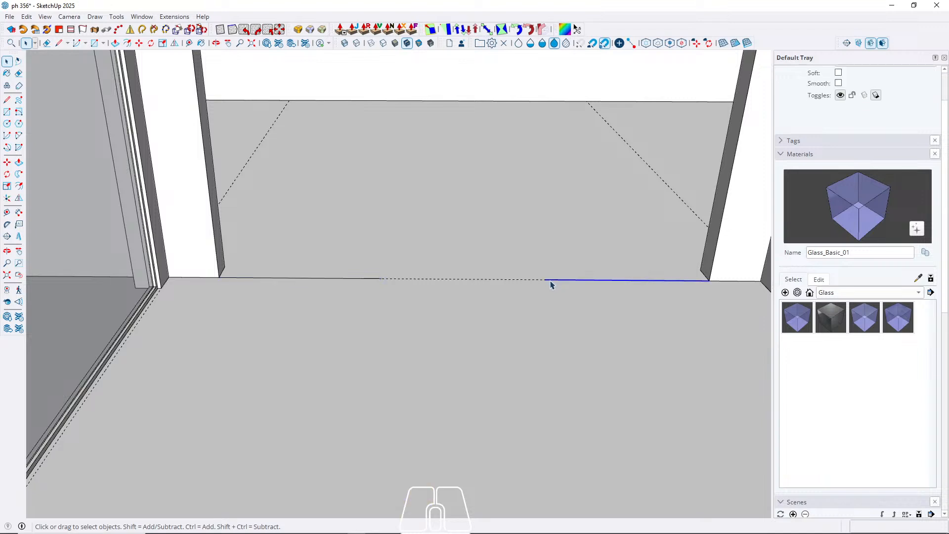
pyautogui.press('r')
pyautogui.click(545, 279)
pyautogui.moveTo(547, 278); pyautogui.dragTo(498, 312, button='middle')
pyautogui.press('shift')
pyautogui.click(580, 154)
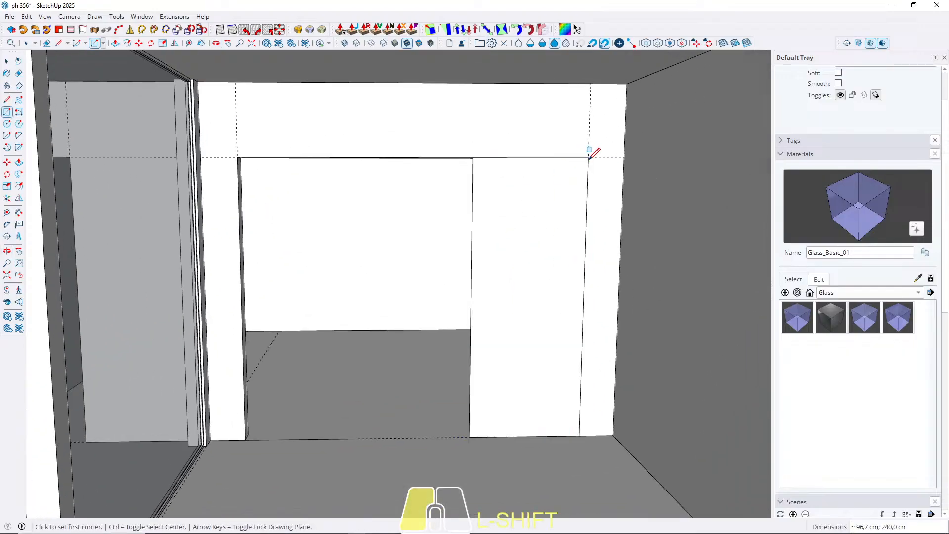
pyautogui.press('space')
# Step: Remove the remaining line segment beside the side glazing from the wide opening's floor edge
pyautogui.moveTo(594, 152); pyautogui.dragTo(497, 287, button='middle')
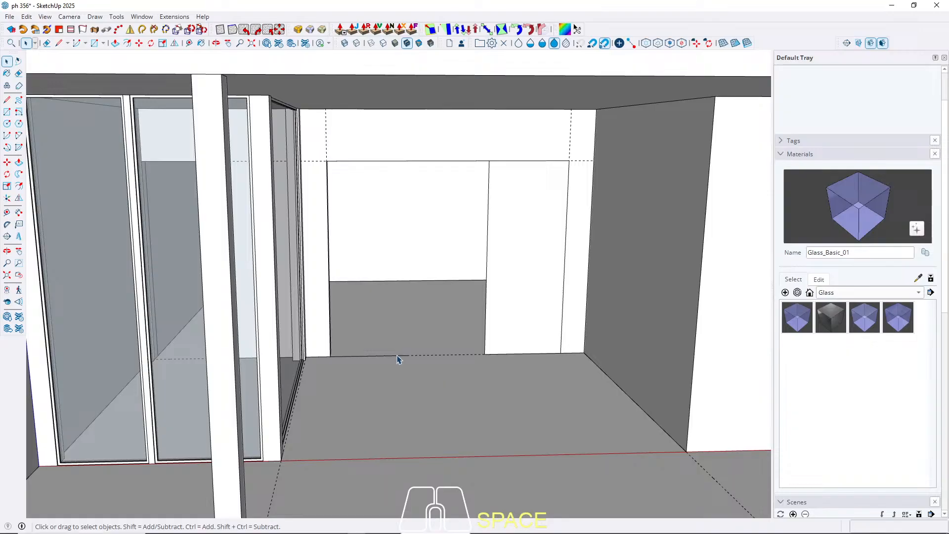
pyautogui.click(399, 356)
pyautogui.scroll(3, 476, 322)
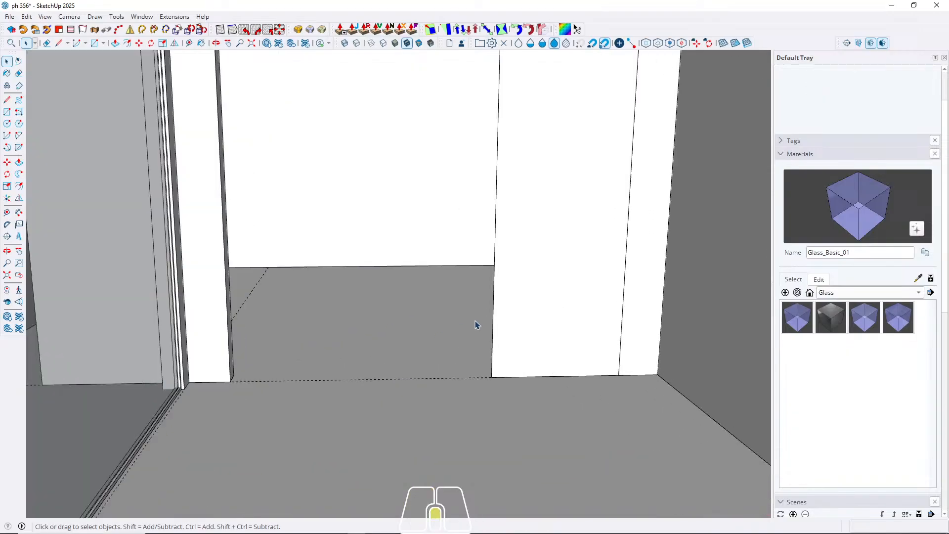
pyautogui.scroll(-1, 352, 391)
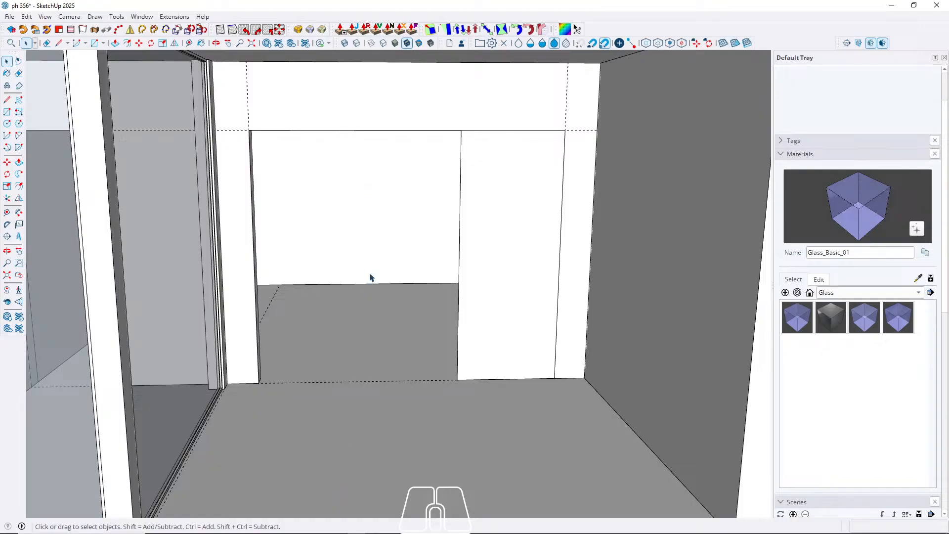
# Step: Push the rectangular panel face in the wide opening back to a thickness of 4 cm
pyautogui.scroll(3, 484, 135)
pyautogui.moveTo(435, 140); pyautogui.dragTo(524, 129, button='middle')
pyautogui.keyDown('shift'); pyautogui.moveTo(524, 128); pyautogui.dragTo(383, 107, button='middle'); pyautogui.keyUp('shift')
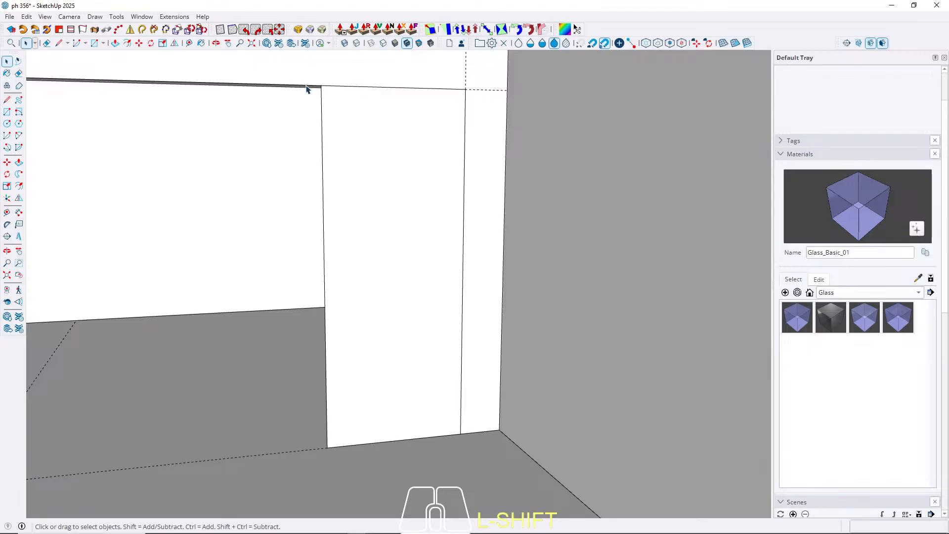
pyautogui.keyDown('shift'); pyautogui.moveTo(306, 89); pyautogui.dragTo(468, 163, button='middle'); pyautogui.keyUp('shift')
pyautogui.scroll(3, 396, 307)
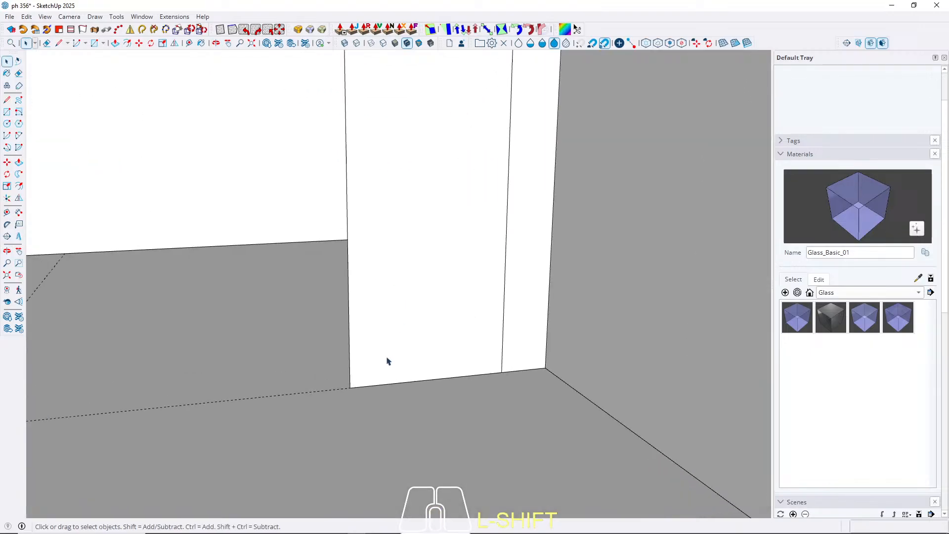
pyautogui.click(387, 361)
pyautogui.press('p')
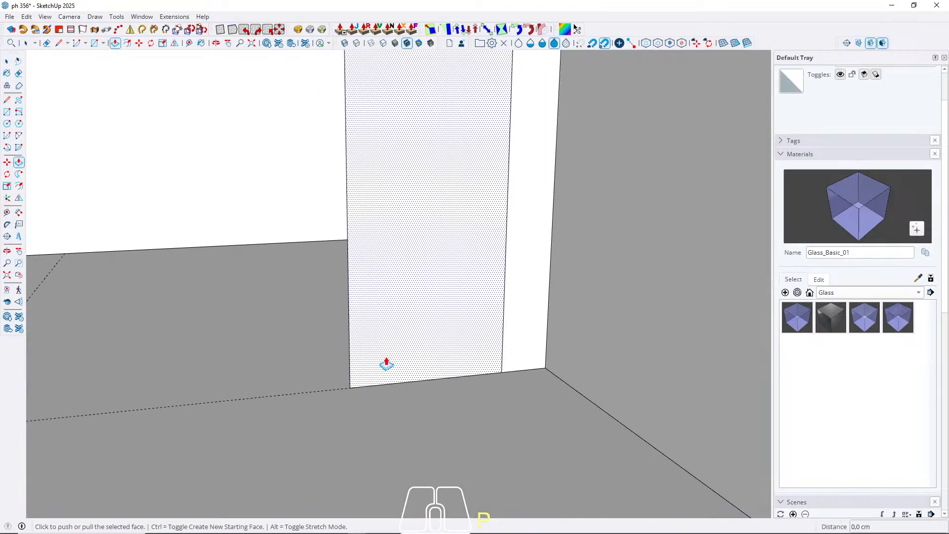
pyautogui.click(387, 364)
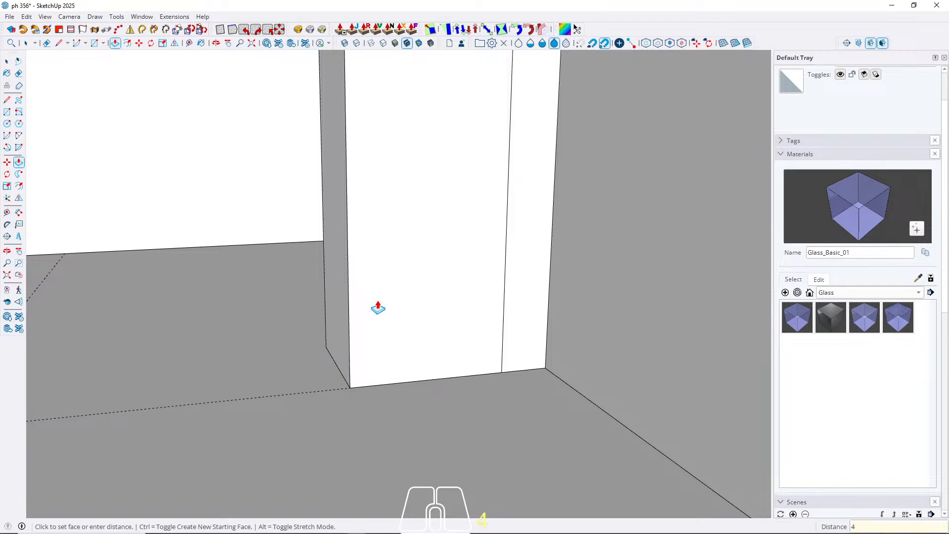
pyautogui.press('Return')
# Step: Turn the panel in the wide opening into a component
pyautogui.press('space')
pyautogui.click(384, 291)
pyautogui.rightClick(385, 291)
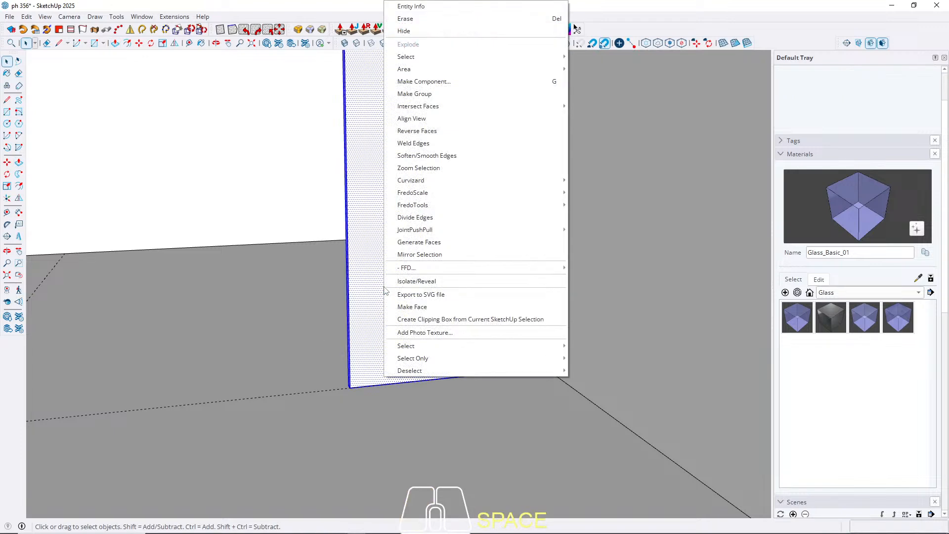
pyautogui.click(424, 81)
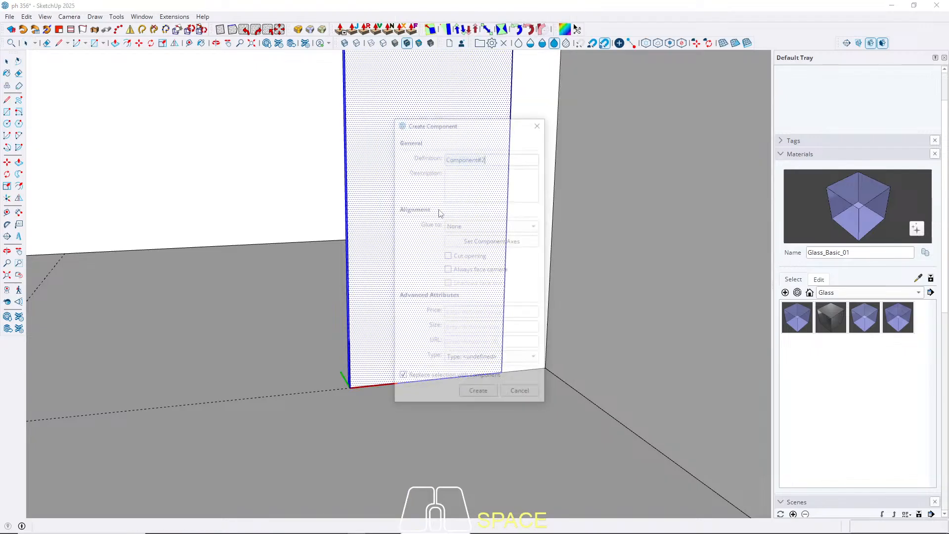
pyautogui.click(479, 387)
# Step: Copy the panel component twice along the floor edge toward the side glazing, about 96.7 cm apart, to fill the wide opening
pyautogui.scroll(3, 480, 387)
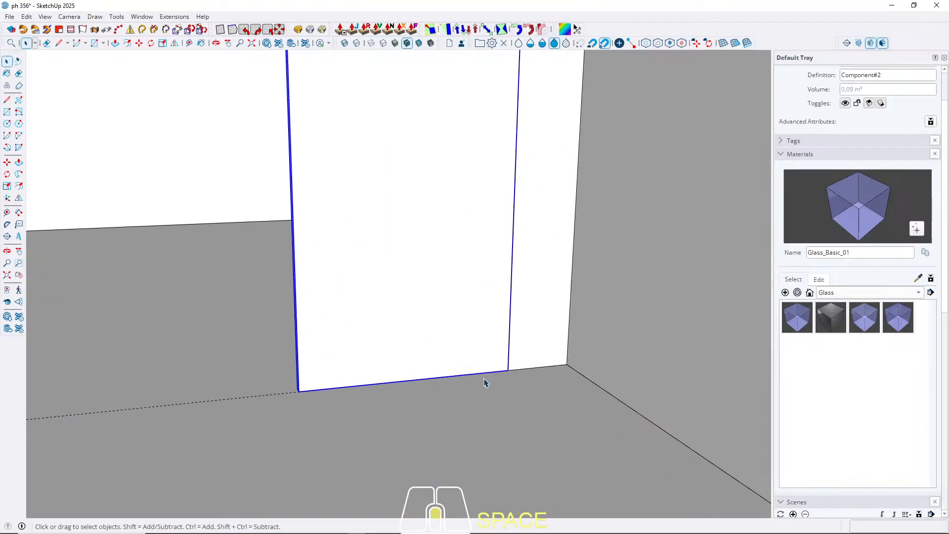
pyautogui.press('m')
pyautogui.click(508, 372)
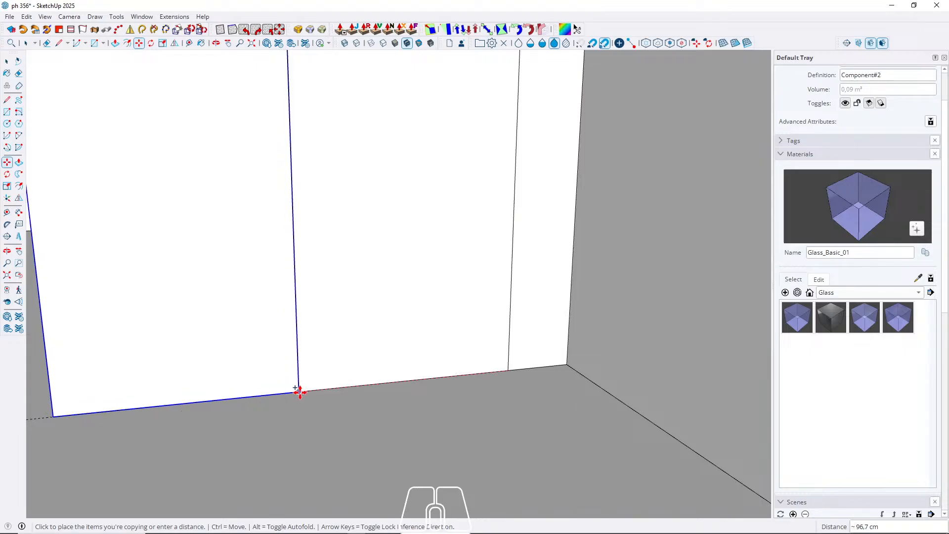
pyautogui.click(298, 391)
pyautogui.click(298, 392)
pyautogui.press('ctrl')
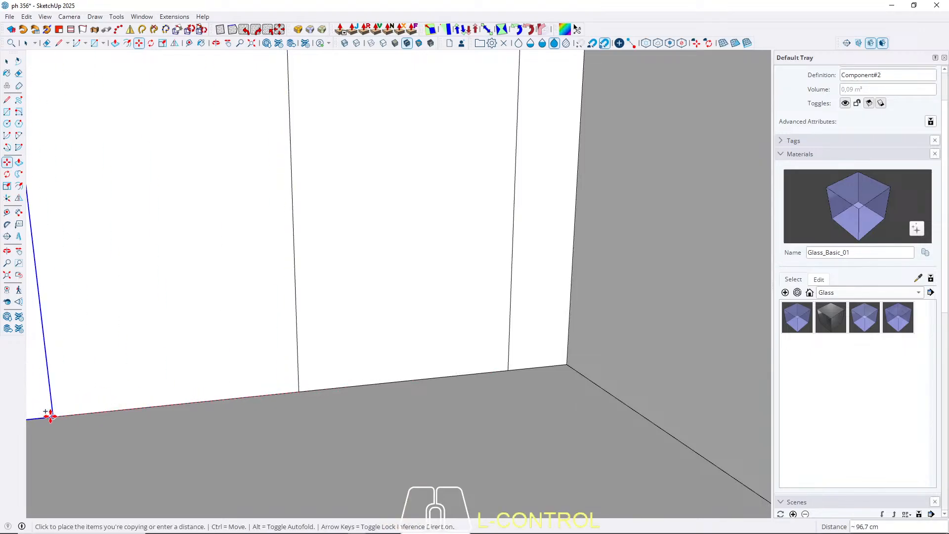
pyautogui.click(53, 417)
# Step: Try to move all three panels together deeper into the wide opening
pyautogui.press('space')
pyautogui.scroll(-3, 440, 376)
pyautogui.keyDown('shift'); pyautogui.click(291, 356); pyautogui.keyUp('shift')
pyautogui.keyDown('shift'); pyautogui.click(418, 354); pyautogui.keyUp('shift')
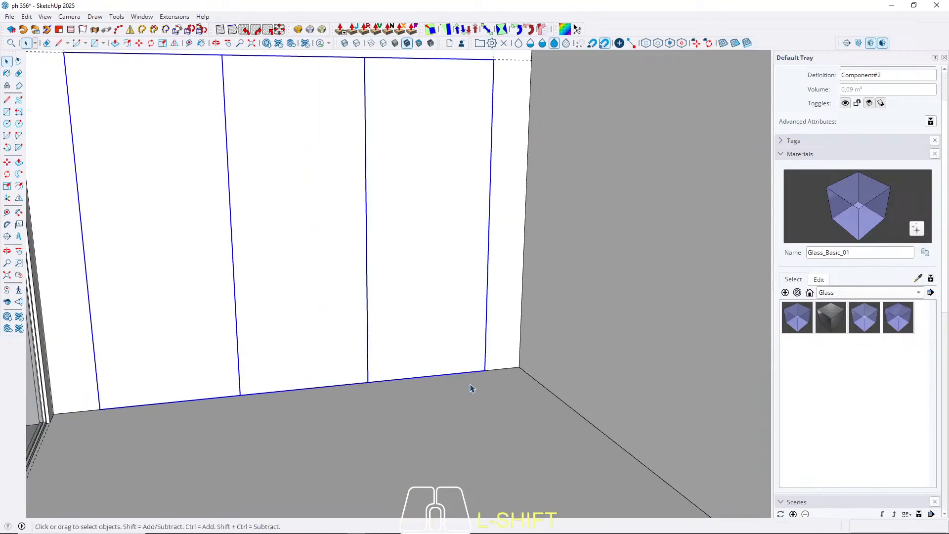
pyautogui.scroll(2, 482, 410)
pyautogui.scroll(1, 488, 373)
pyautogui.scroll(1, 488, 373)
pyautogui.press('m')
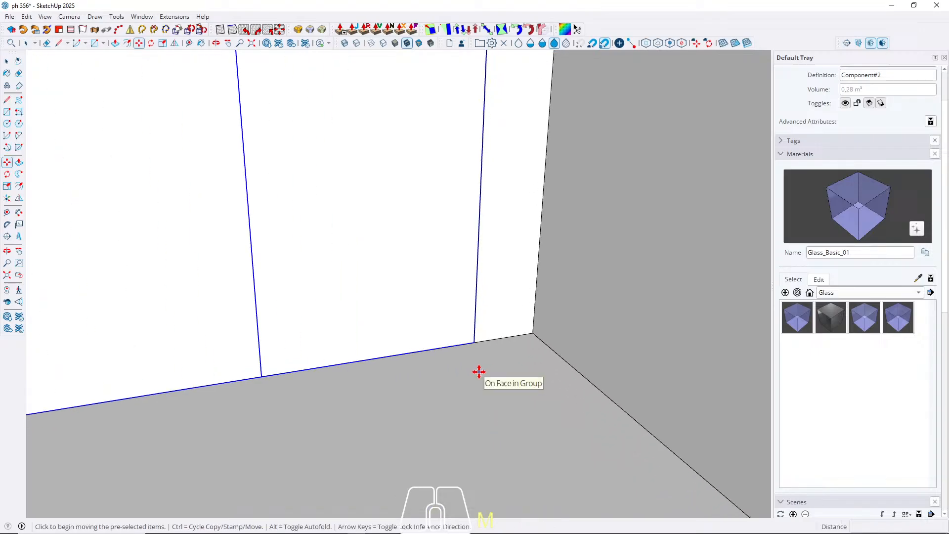
pyautogui.click(479, 371)
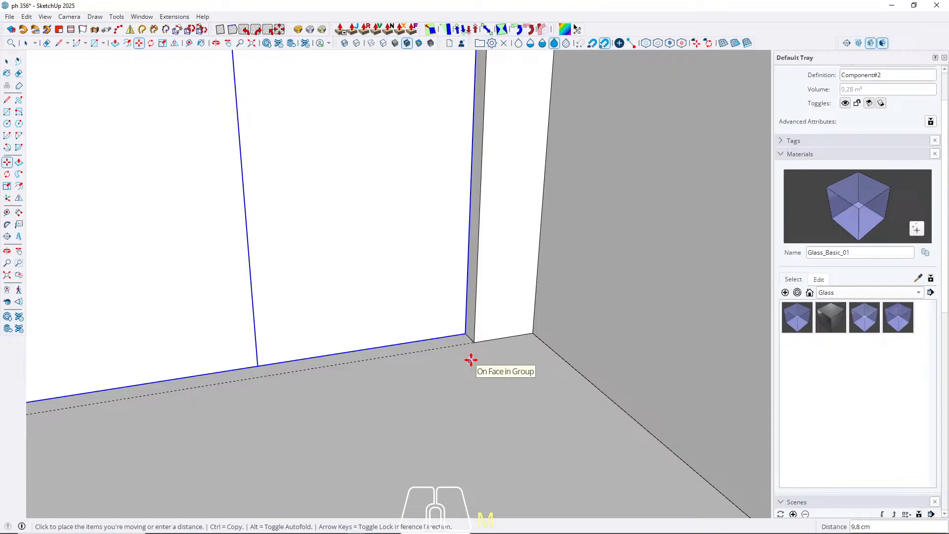
pyautogui.press('space')
# Step: Draw a 240 cm high rectangle covering the narrow opening in the rear wall of the glazed room
pyautogui.scroll(-6, 418, 314)
pyautogui.scroll(2, 351, 282)
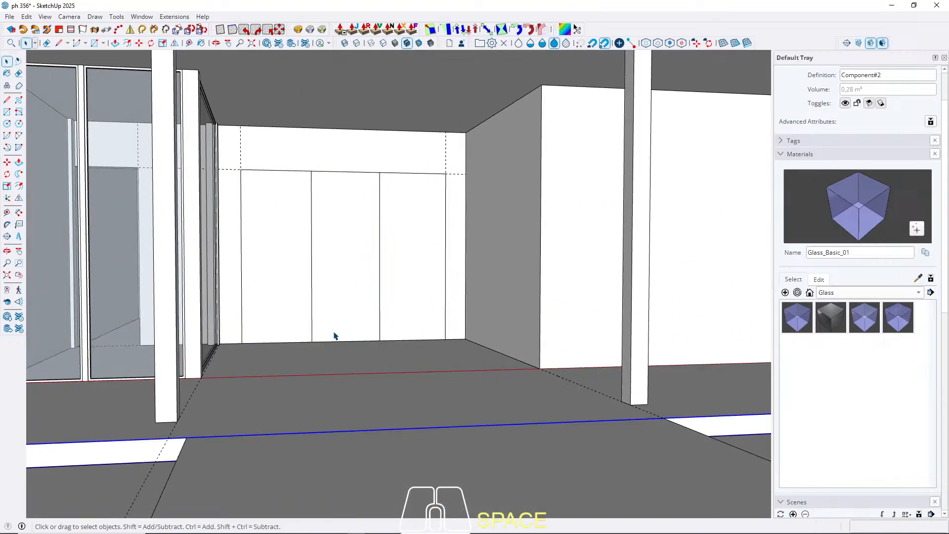
pyautogui.click(431, 226)
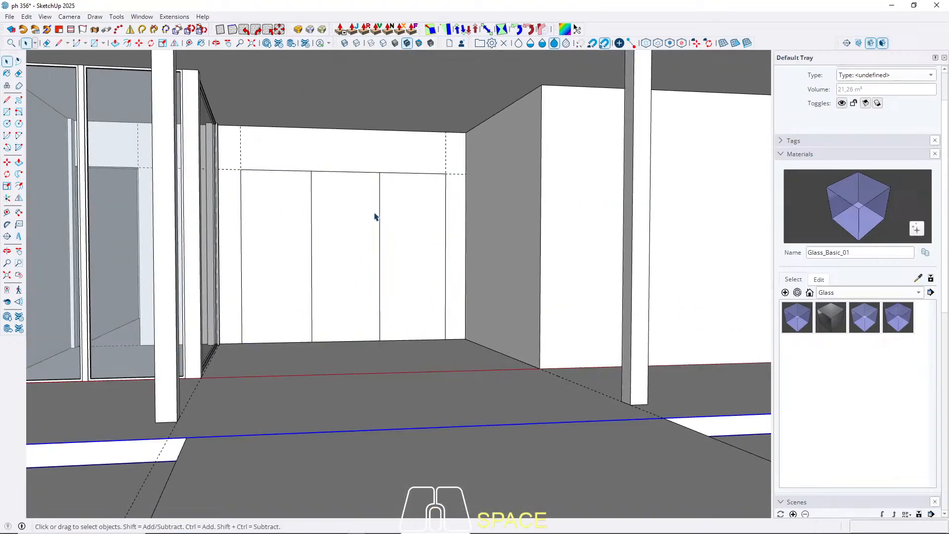
pyautogui.scroll(6, 218, 140)
pyautogui.moveTo(228, 124); pyautogui.dragTo(488, 162, button='middle')
pyautogui.moveTo(195, 239); pyautogui.dragTo(557, 131, button='middle')
pyautogui.scroll(4, 127, 187)
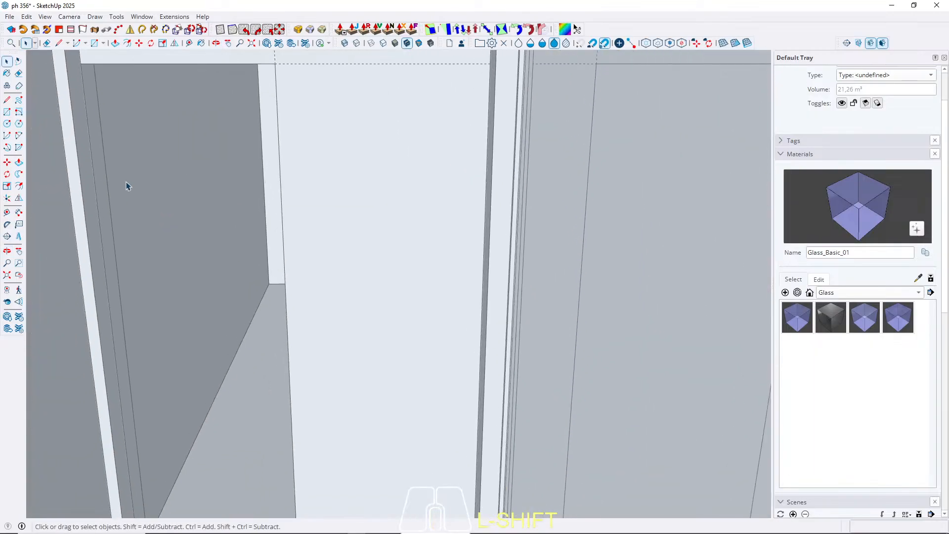
pyautogui.keyDown('shift'); pyautogui.moveTo(159, 170); pyautogui.dragTo(165, 165, button='middle'); pyautogui.keyUp('shift')
pyautogui.scroll(1, 300, 235)
pyautogui.moveTo(331, 282); pyautogui.dragTo(341, 197, button='middle')
pyautogui.keyDown('shift'); pyautogui.moveTo(341, 198); pyautogui.dragTo(400, 269, button='middle'); pyautogui.keyUp('shift')
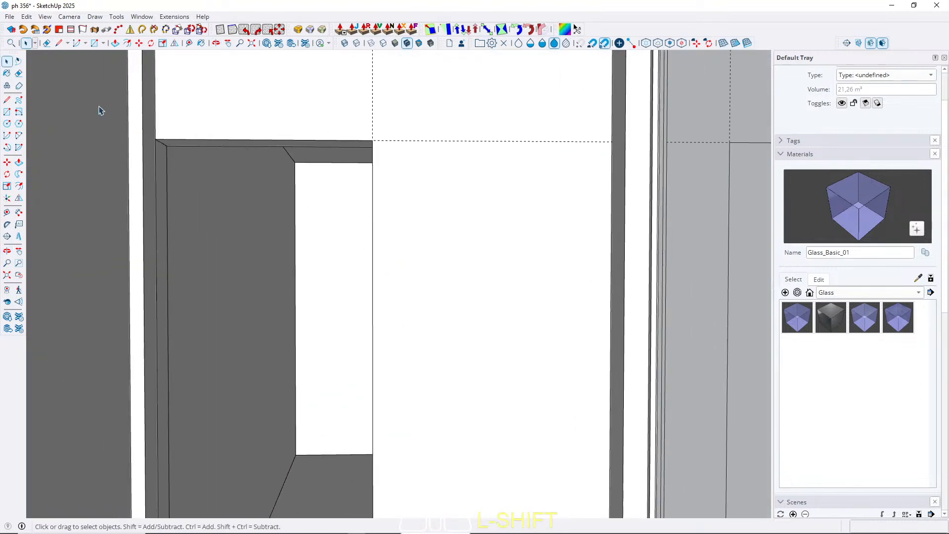
pyautogui.press('r')
pyautogui.click(156, 140)
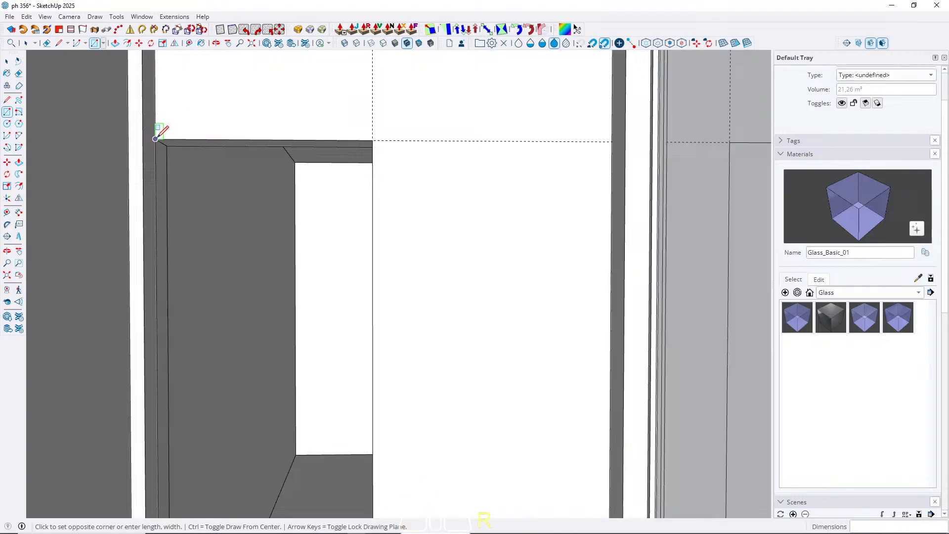
pyautogui.keyDown('shift'); pyautogui.moveTo(396, 260); pyautogui.dragTo(317, 31, button='middle'); pyautogui.keyUp('shift')
pyautogui.scroll(3, 342, 240)
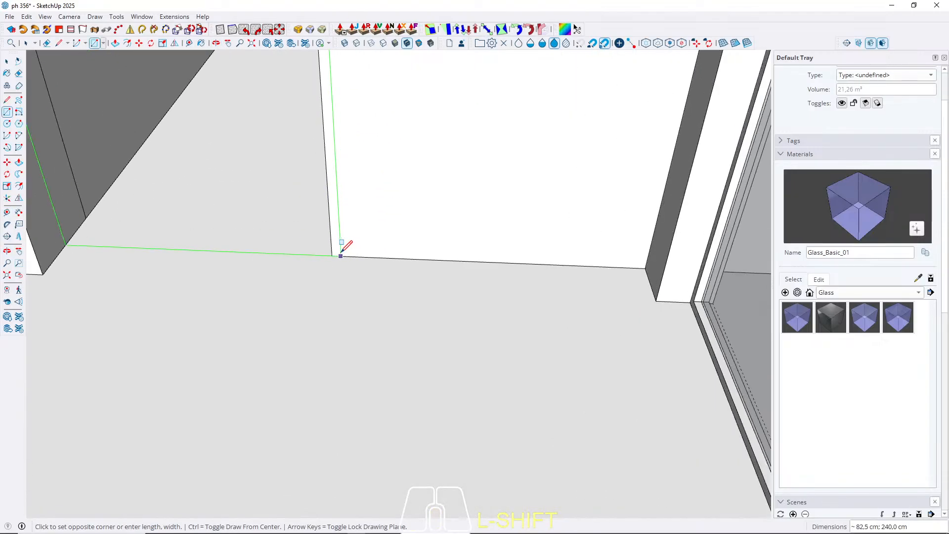
pyautogui.click(331, 254)
# Step: Extrude the narrow opening's rectangle 4 cm and make the resulting panel a group
pyautogui.press('space')
pyautogui.press('p')
pyautogui.click(288, 238)
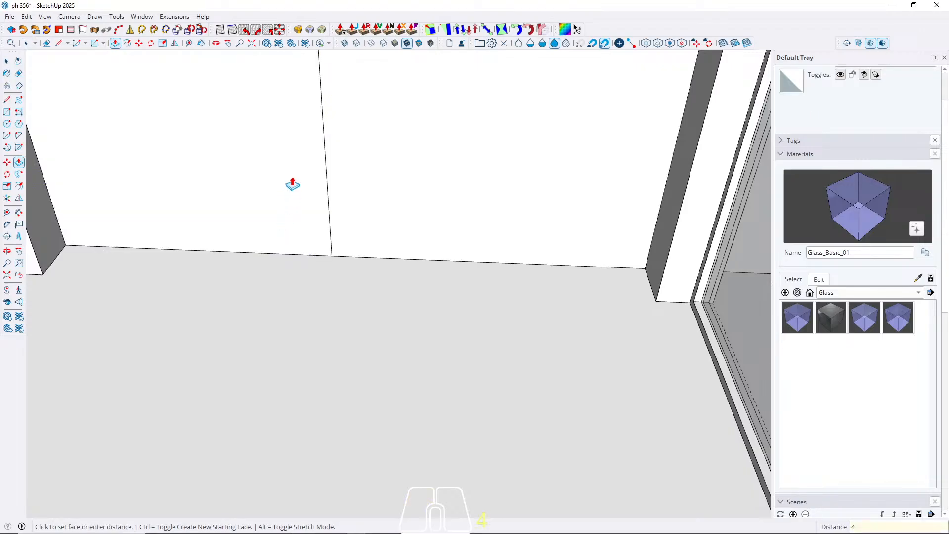
pyautogui.press('space')
pyautogui.click(272, 195)
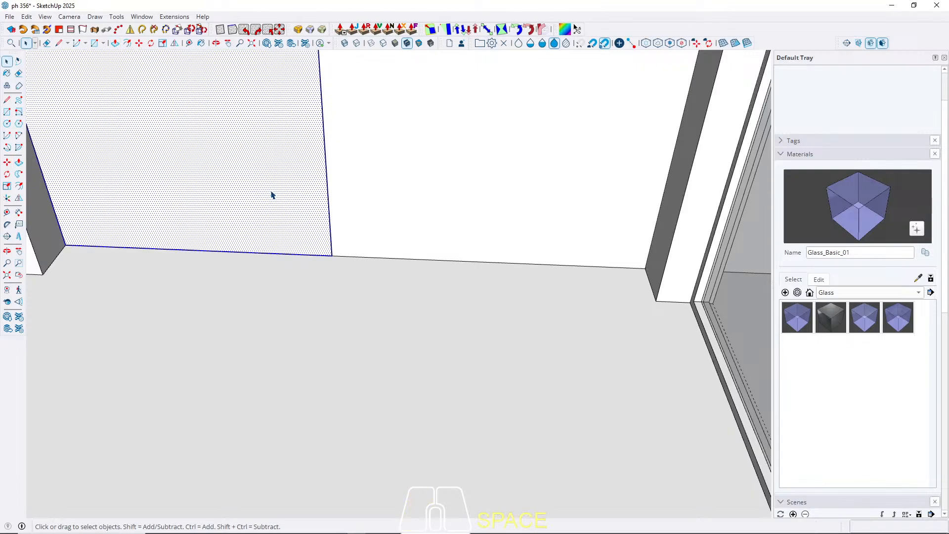
pyautogui.rightClick(271, 195)
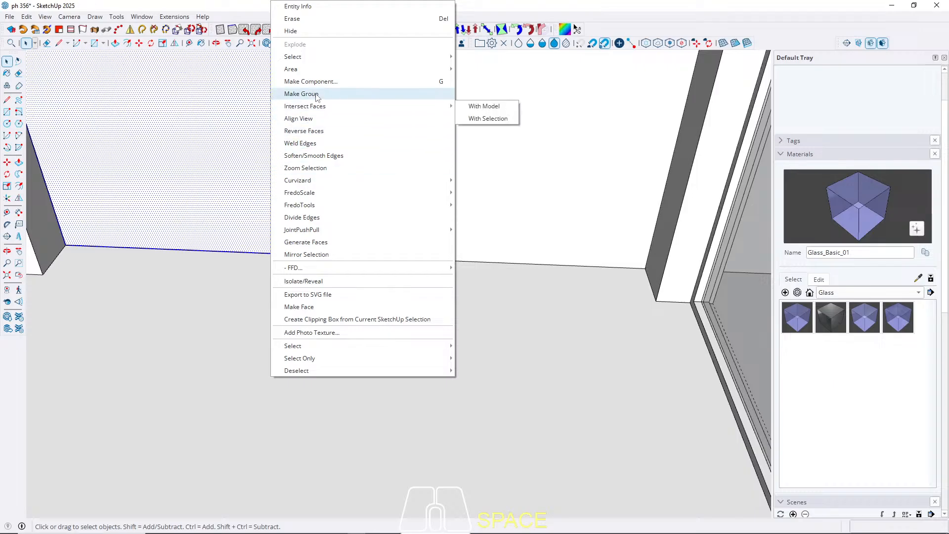
pyautogui.click(316, 94)
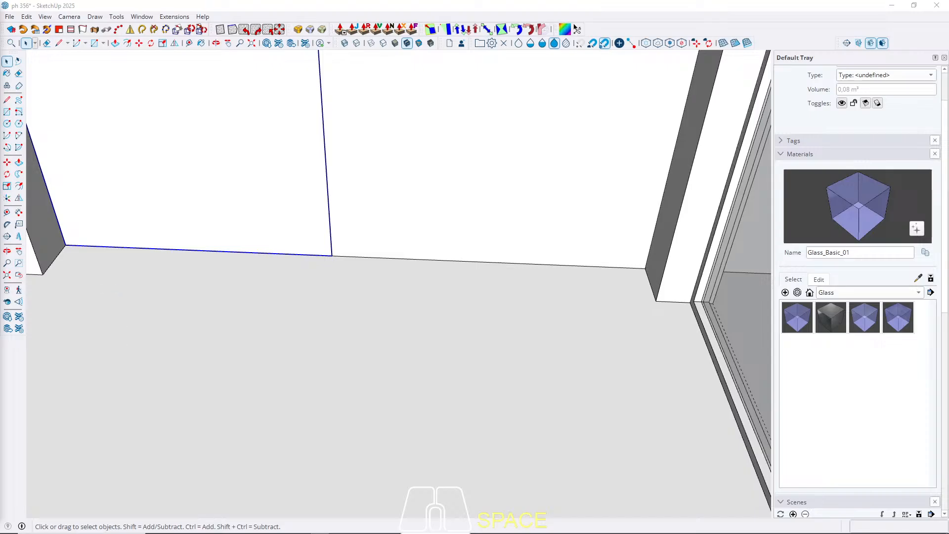
# Step: Examine the paneled openings, glazing and posts from the front, including the whole house with its upper volume
pyautogui.scroll(-4, 189, 241)
pyautogui.moveTo(470, 269); pyautogui.dragTo(377, 168, button='middle')
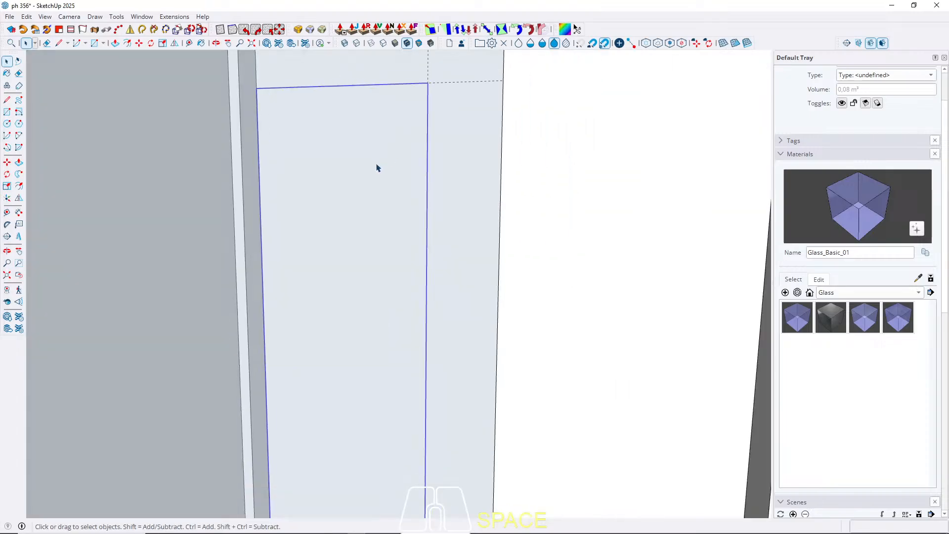
pyautogui.scroll(-4, 364, 214)
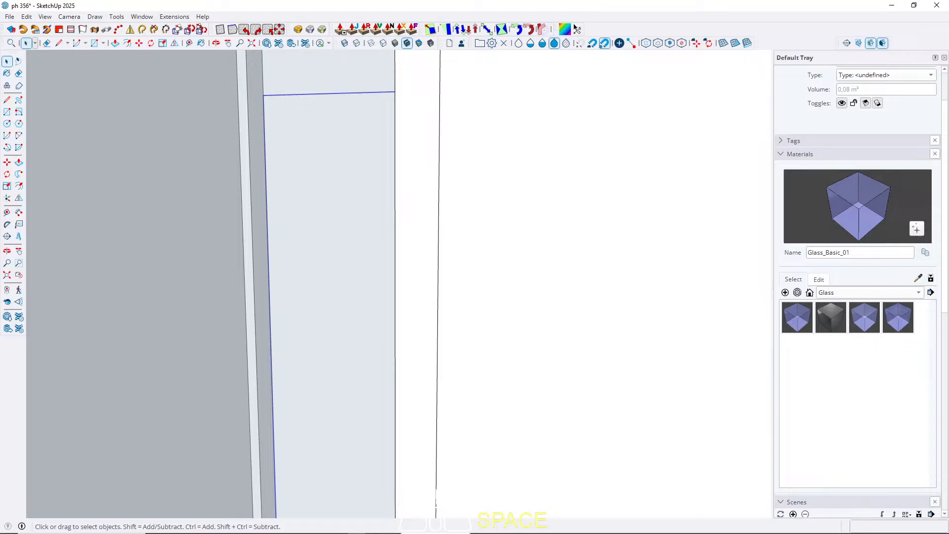
pyautogui.scroll(-8, 318, 223)
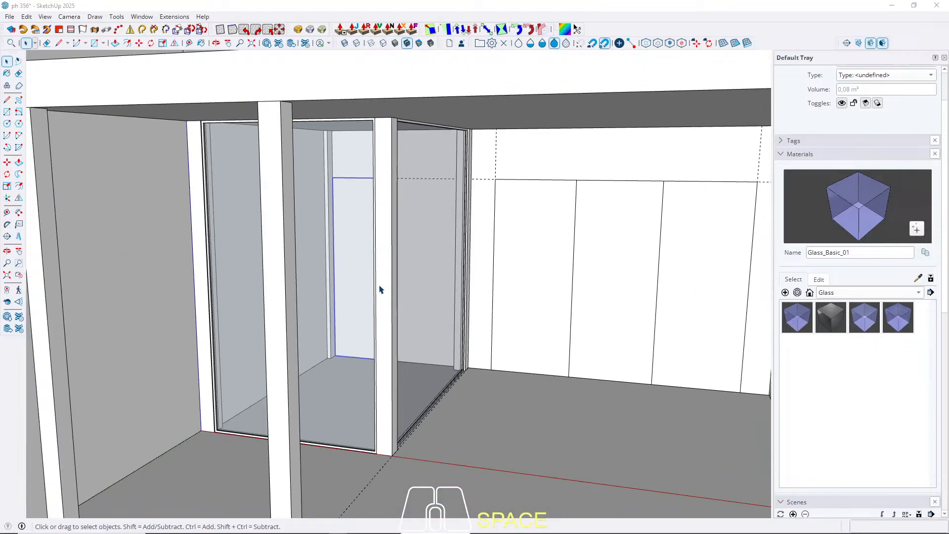
pyautogui.moveTo(381, 290)
pyautogui.mouseDown(button='middle')
pyautogui.moveTo(551, 276)
pyautogui.moveTo(233, 263)
pyautogui.mouseUp(button='middle')
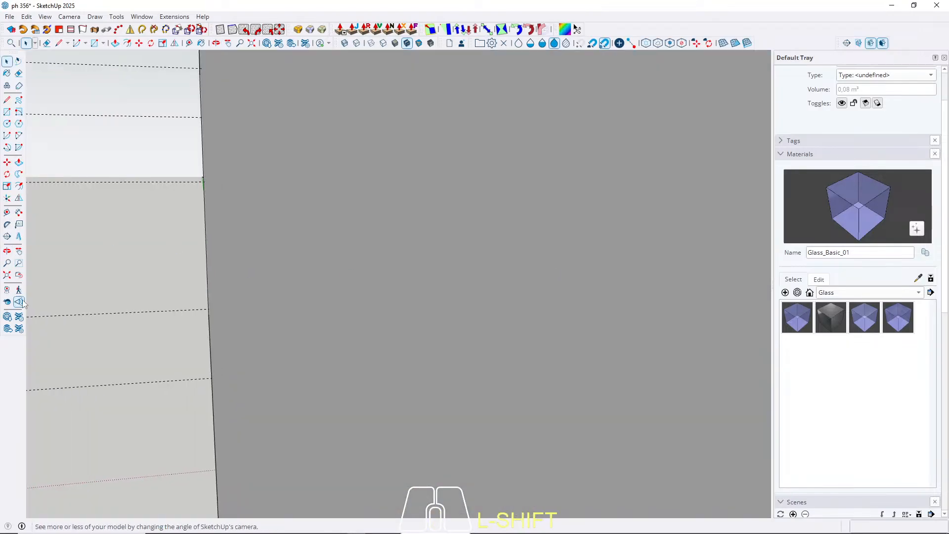
pyautogui.click(21, 281)
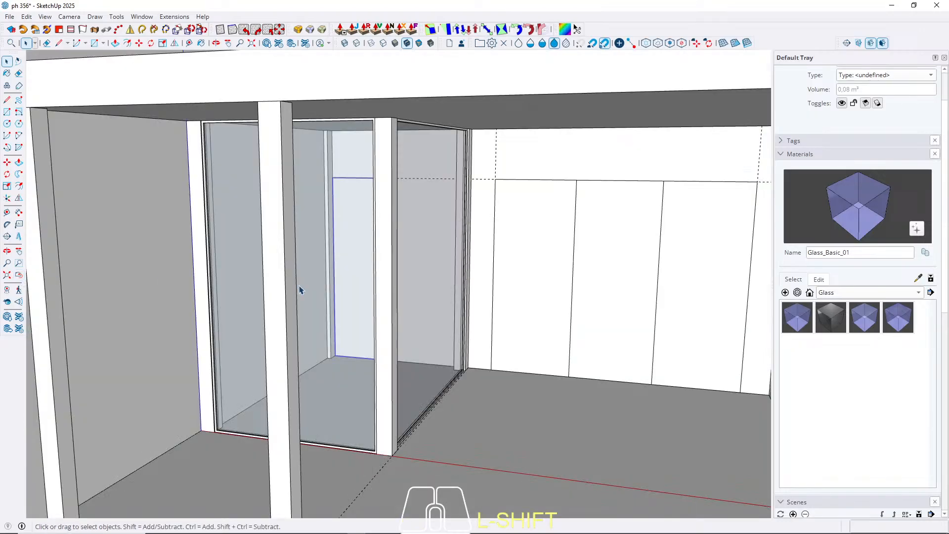
pyautogui.moveTo(301, 291); pyautogui.dragTo(599, 271, button='middle')
pyautogui.click(600, 271)
pyautogui.scroll(-4, 296, 334)
pyautogui.moveTo(294, 330); pyautogui.dragTo(470, 310, button='middle')
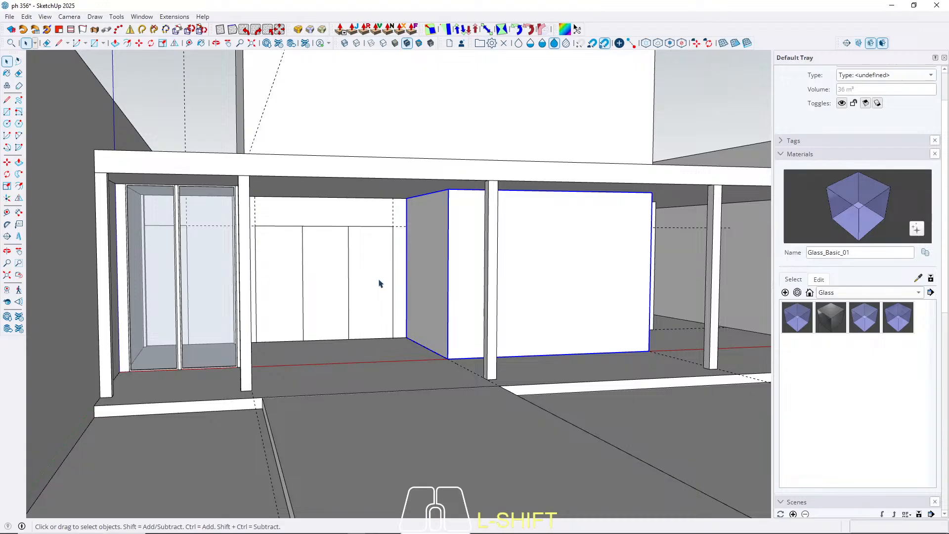
pyautogui.scroll(-2, 445, 286)
pyautogui.moveTo(527, 289); pyautogui.dragTo(369, 278, button='middle')
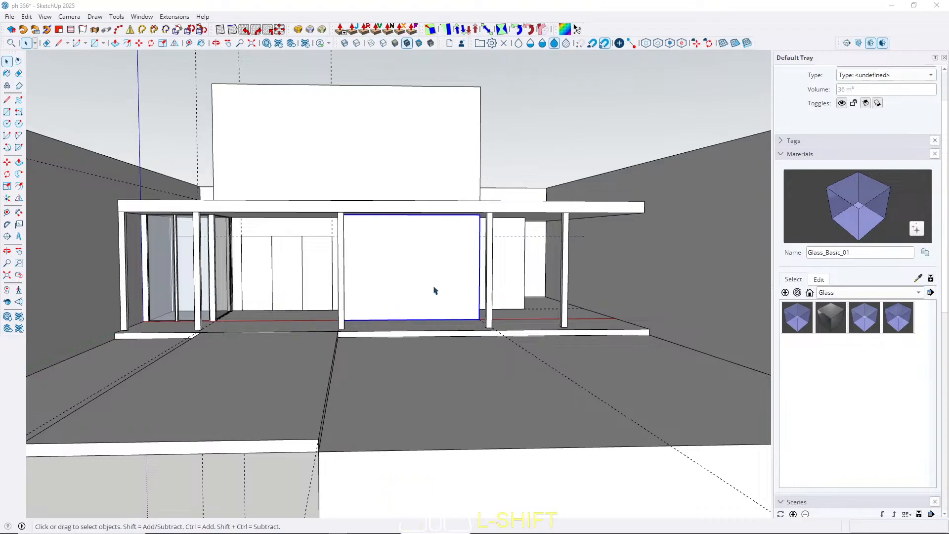
pyautogui.scroll(-4, 435, 291)
pyautogui.scroll(5, 398, 261)
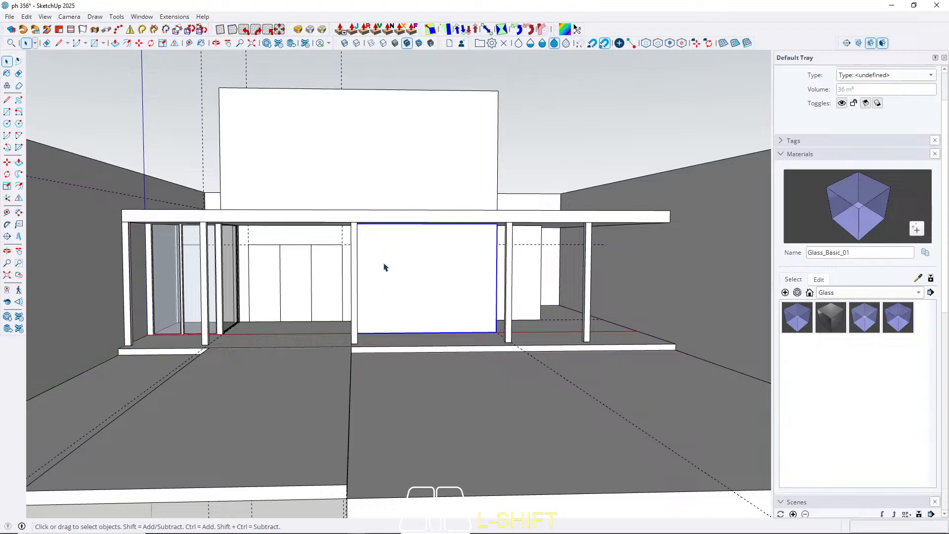
pyautogui.moveTo(367, 272); pyautogui.dragTo(331, 269, button='middle')
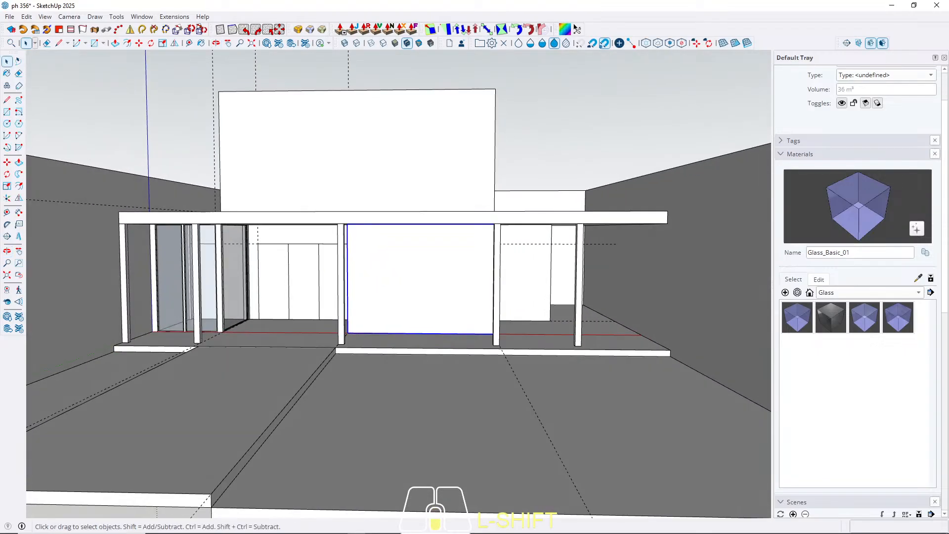
pyautogui.moveTo(337, 232); pyautogui.dragTo(364, 272, button='middle')
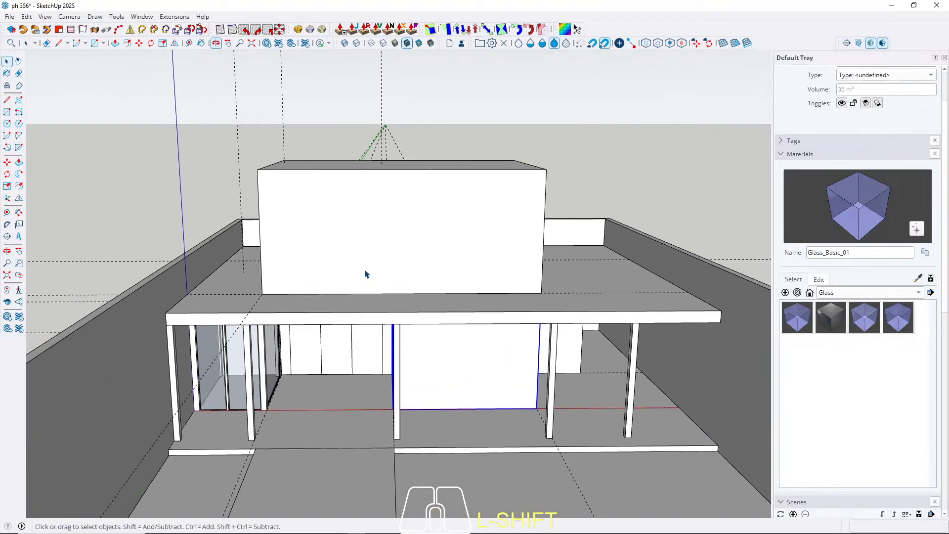
# Step: Open the upper volume's group and offset its underside face inward by 15 cm
pyautogui.click(318, 207)
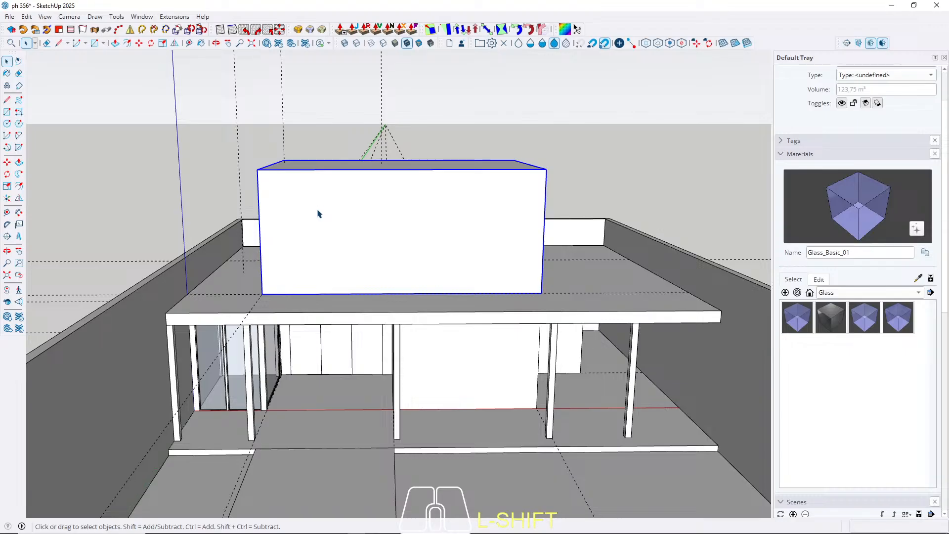
pyautogui.doubleClick(318, 216)
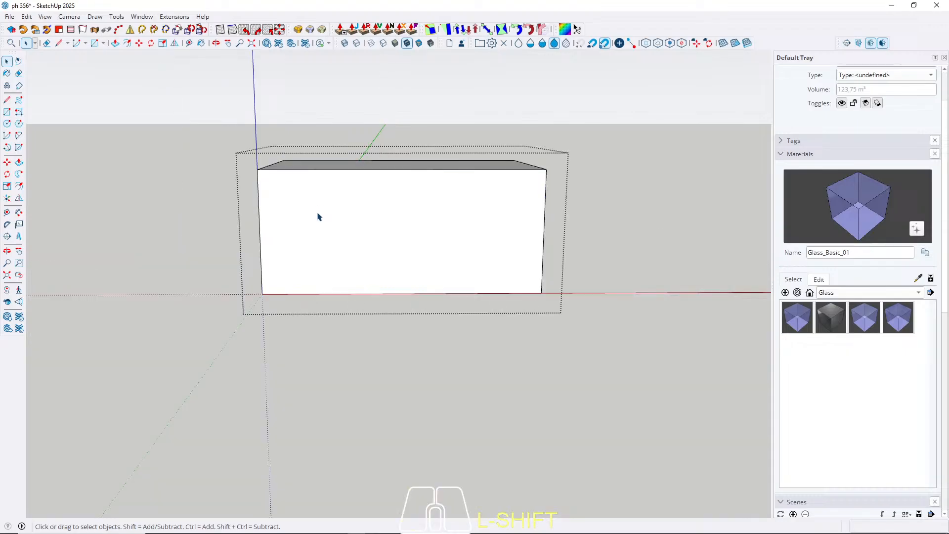
pyautogui.tripleClick(318, 216)
pyautogui.moveTo(318, 227); pyautogui.dragTo(321, 299, button='middle')
pyautogui.press('f')
pyautogui.click(288, 324)
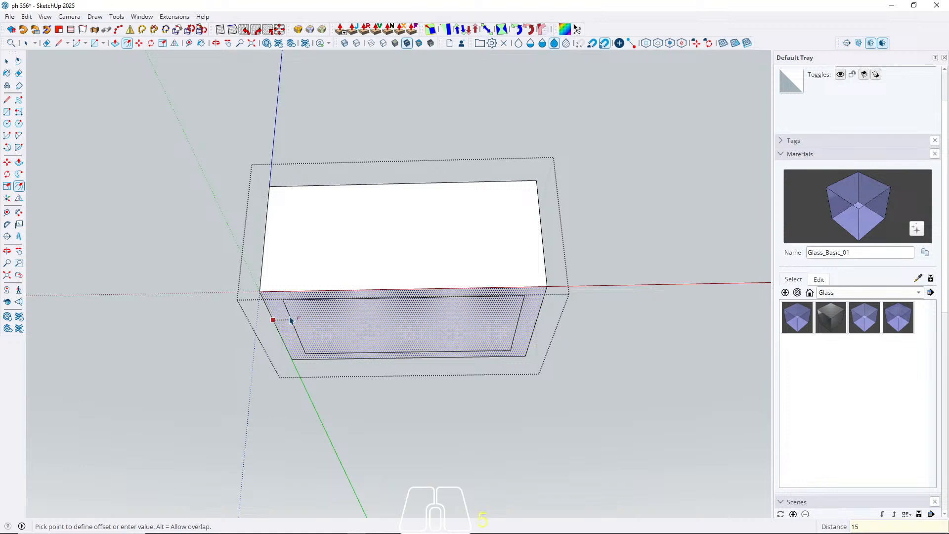
pyautogui.press('Return')
pyautogui.press('space')
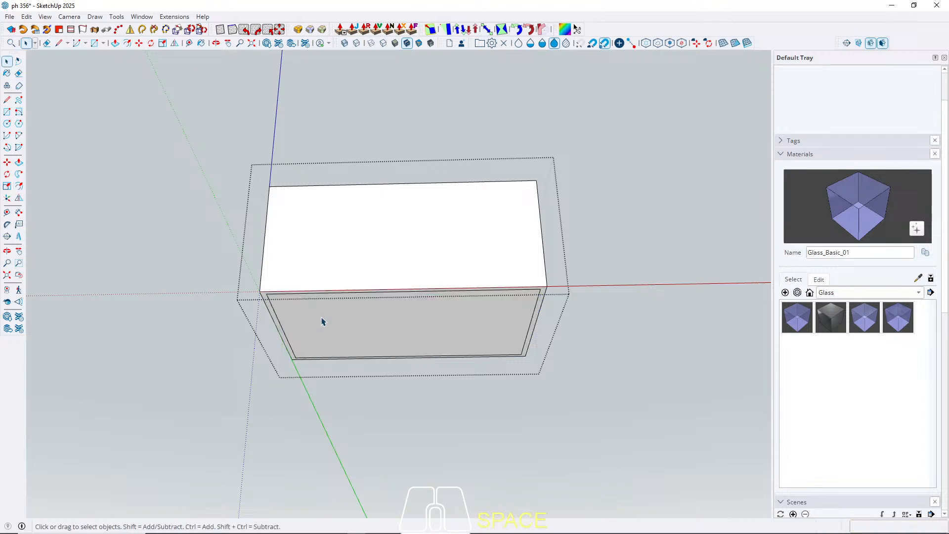
# Step: Hollow out the upper volume by pushing the inner underside face upward, leaving walls and a roof slab
pyautogui.click(322, 322)
pyautogui.press('p')
pyautogui.click(325, 325)
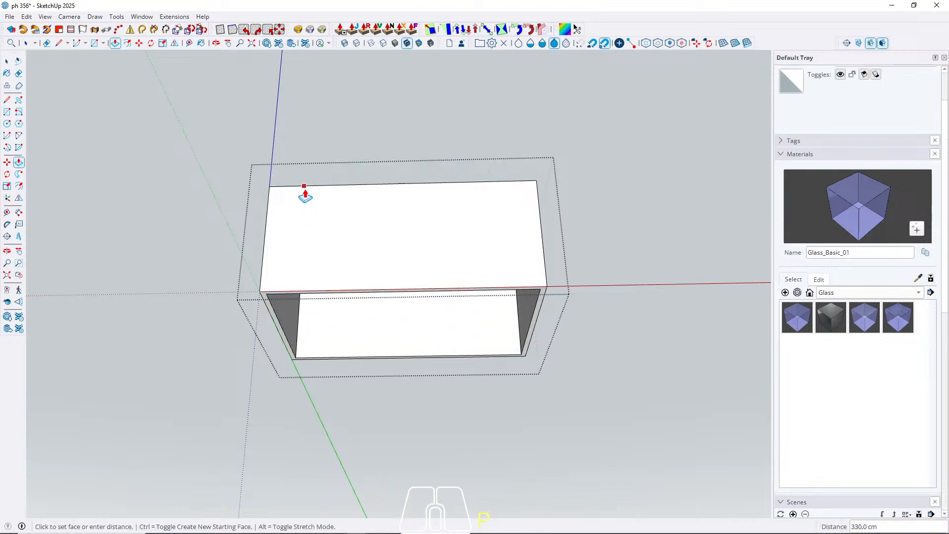
pyautogui.write('3')
pyautogui.press('Return')
pyautogui.press('space')
pyautogui.moveTo(334, 229); pyautogui.dragTo(333, 269, button='middle')
pyautogui.press('Escape')
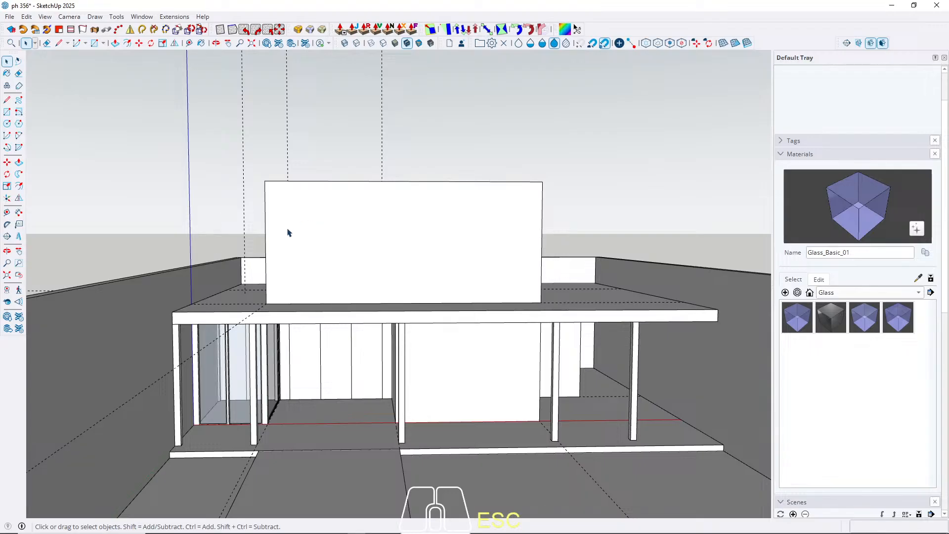
# Step: Add horizontal guides on the upper volume's front face, 30 cm below its top edge and 12 cm above its bottom edge
pyautogui.press('t')
pyautogui.scroll(2, 305, 218)
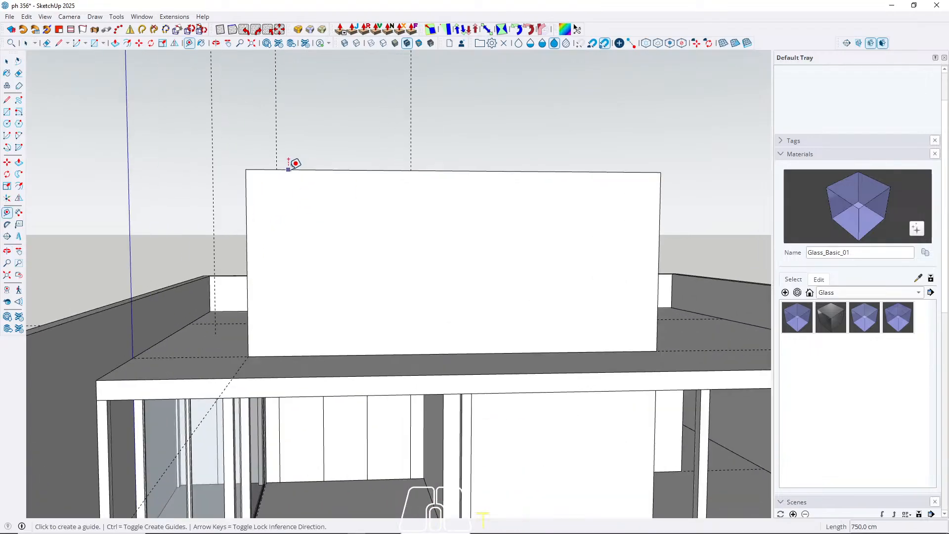
pyautogui.press('space')
pyautogui.tripleClick(294, 214)
pyautogui.press('w')
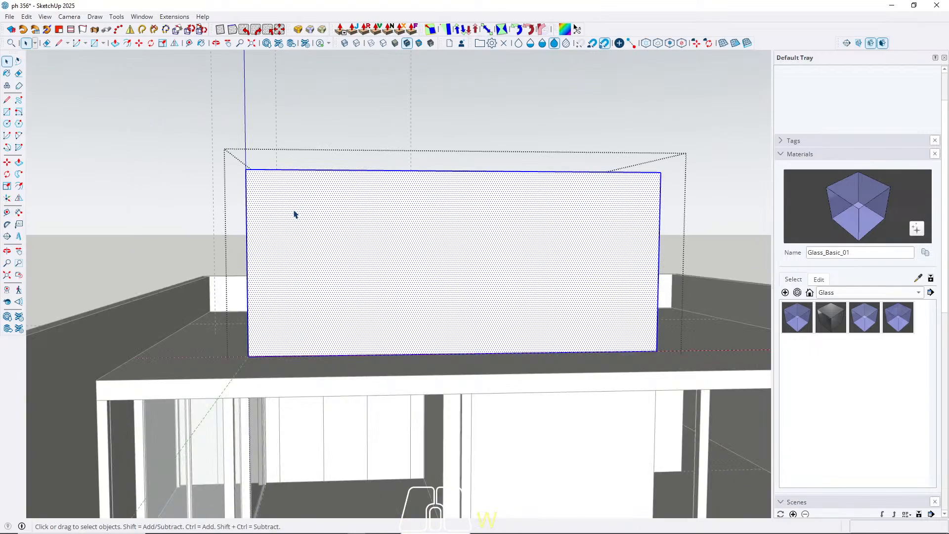
pyautogui.press('t')
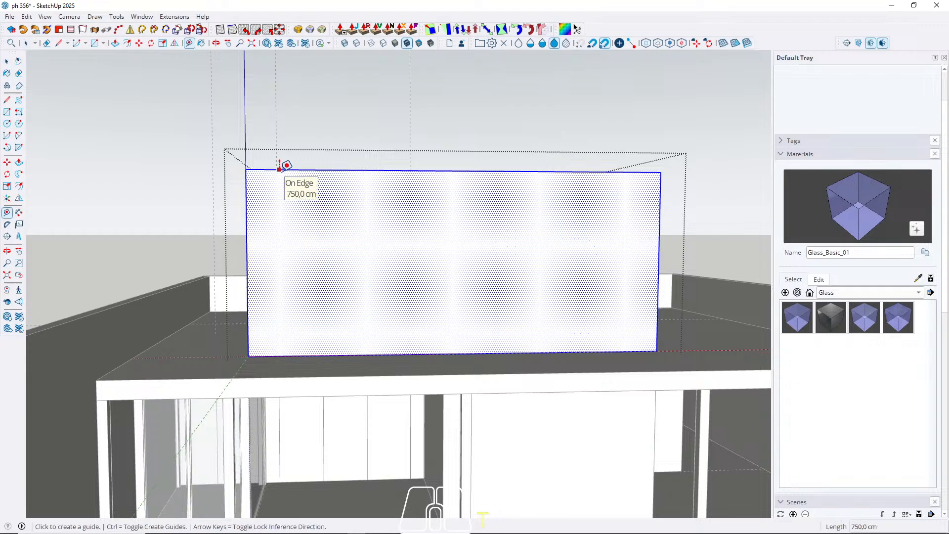
pyautogui.click(279, 169)
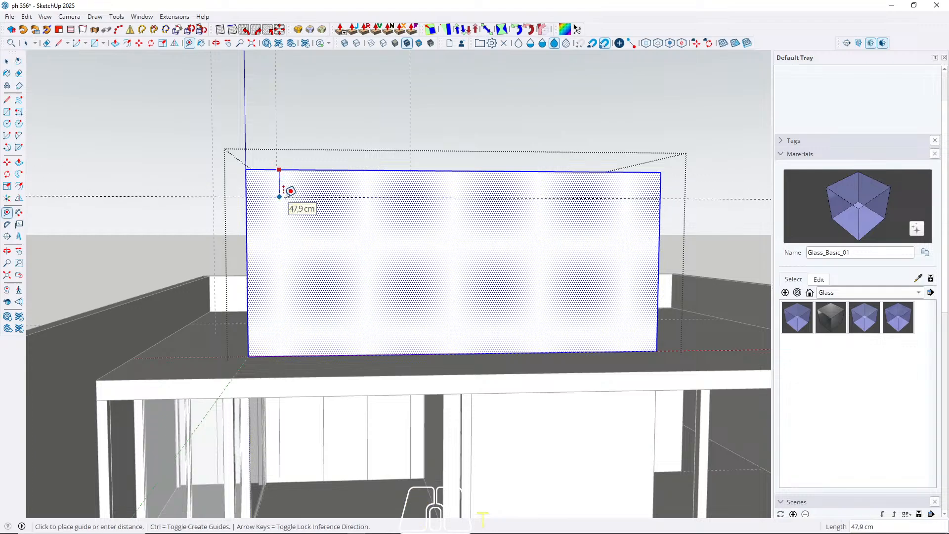
pyautogui.write('30')
pyautogui.press('Return')
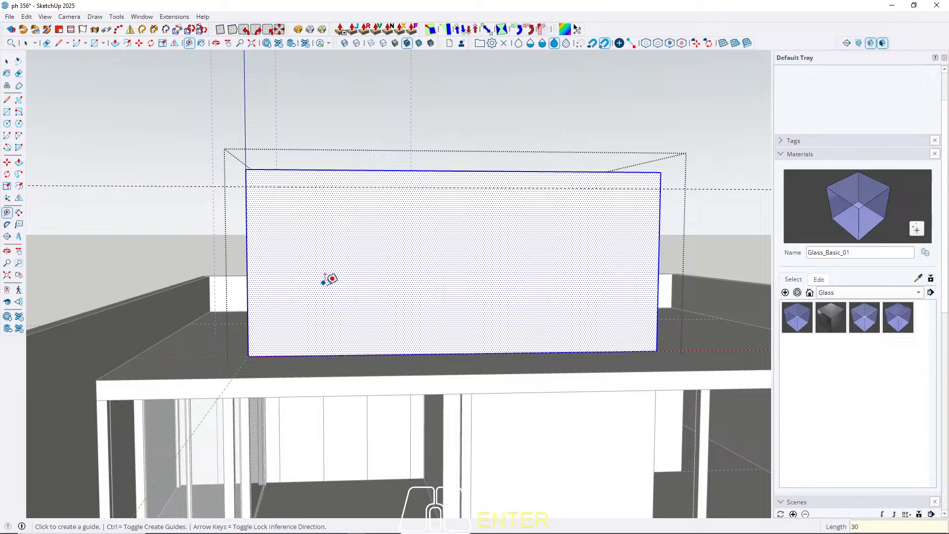
pyautogui.moveTo(331, 279); pyautogui.dragTo(360, 309, button='middle')
pyautogui.click(309, 352)
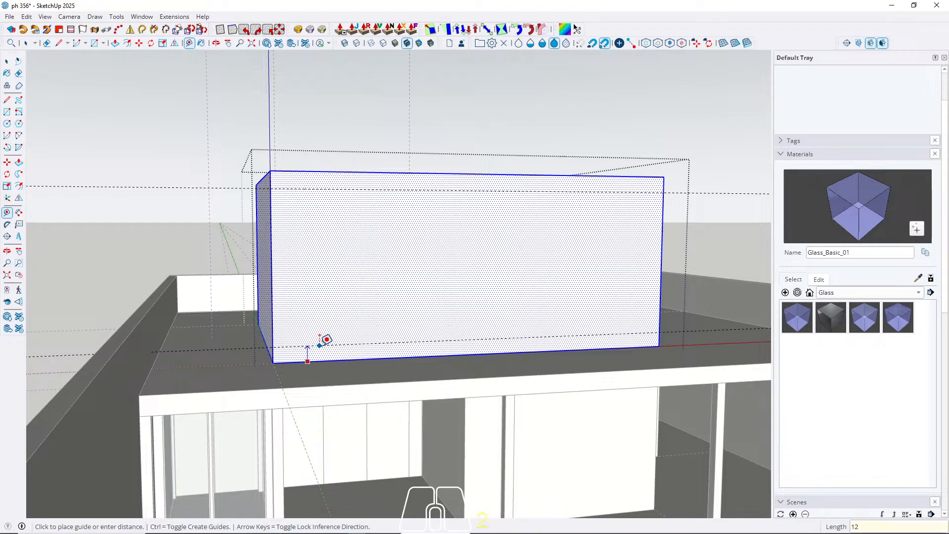
pyautogui.press('Return')
# Step: Add vertical guides on the front face, one 30 cm in from its left edge and another 100 cm further along
pyautogui.moveTo(321, 276); pyautogui.dragTo(294, 266, button='middle')
pyautogui.scroll(2, 291, 257)
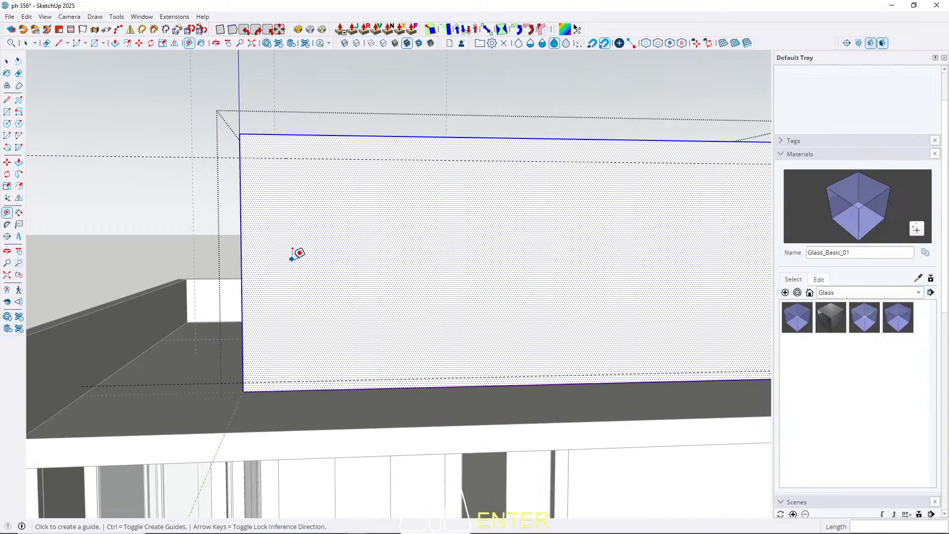
pyautogui.click(244, 228)
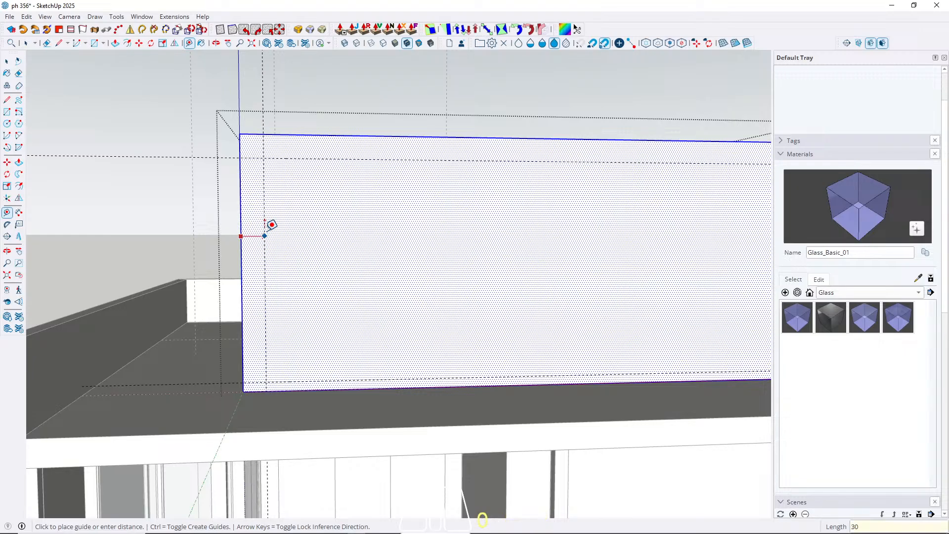
pyautogui.press('Return')
pyautogui.scroll(-2, 242, 182)
pyautogui.click(242, 213)
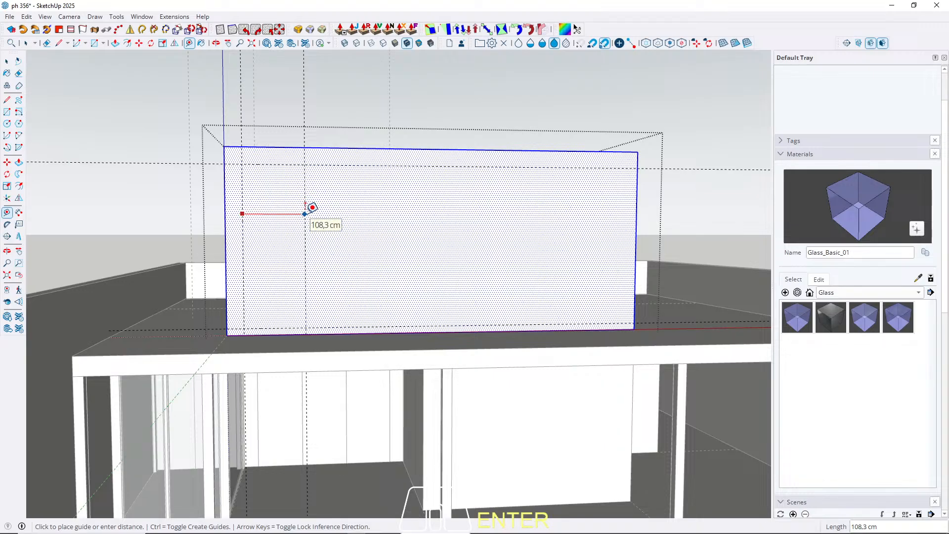
pyautogui.press('Return')
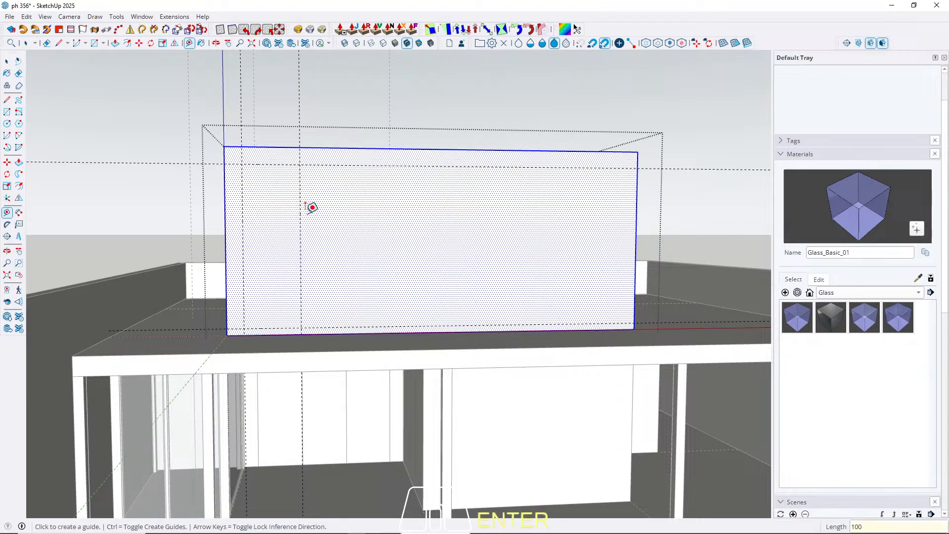
# Step: Draw a rectangle on the upper volume's front face between the four guide intersections
pyautogui.press('space')
pyautogui.scroll(-3, 312, 206)
pyautogui.moveTo(341, 233); pyautogui.dragTo(284, 206, button='middle')
pyautogui.scroll(4, 257, 206)
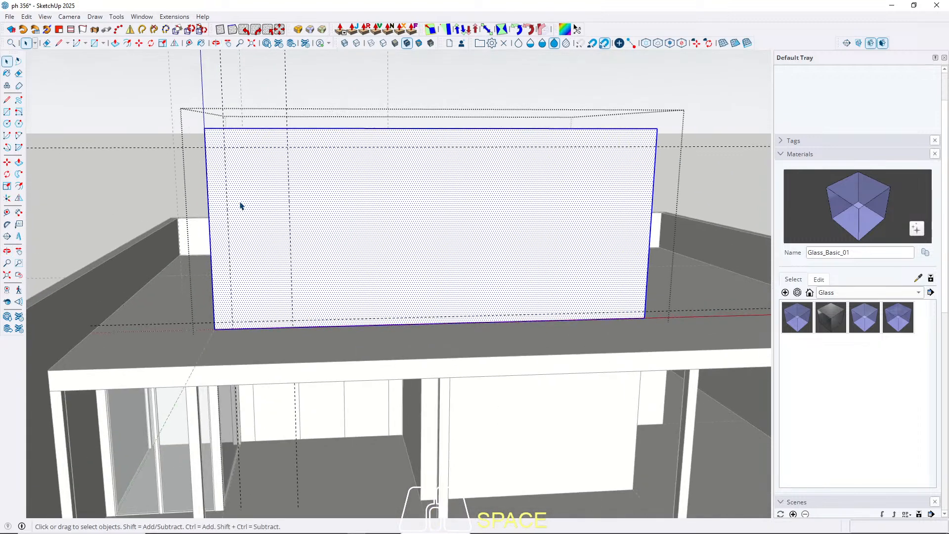
pyautogui.press('r')
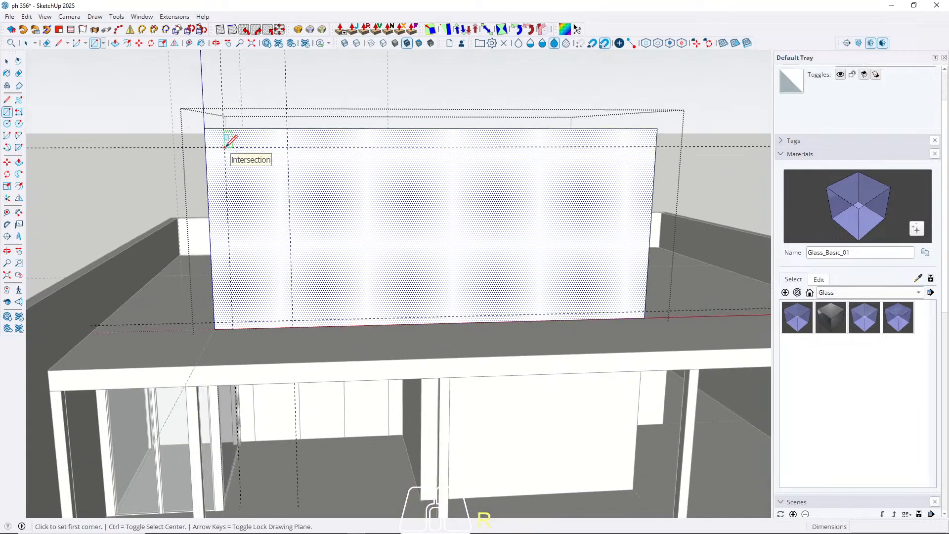
pyautogui.click(225, 147)
pyautogui.click(293, 319)
pyautogui.press('space')
# Step: Push the rectangle 15 cm through the front wall to cut a tall opening, and leave the group
pyautogui.moveTo(282, 267); pyautogui.dragTo(258, 293, button='middle')
pyautogui.press('p')
pyautogui.click(252, 296)
pyautogui.click(246, 271)
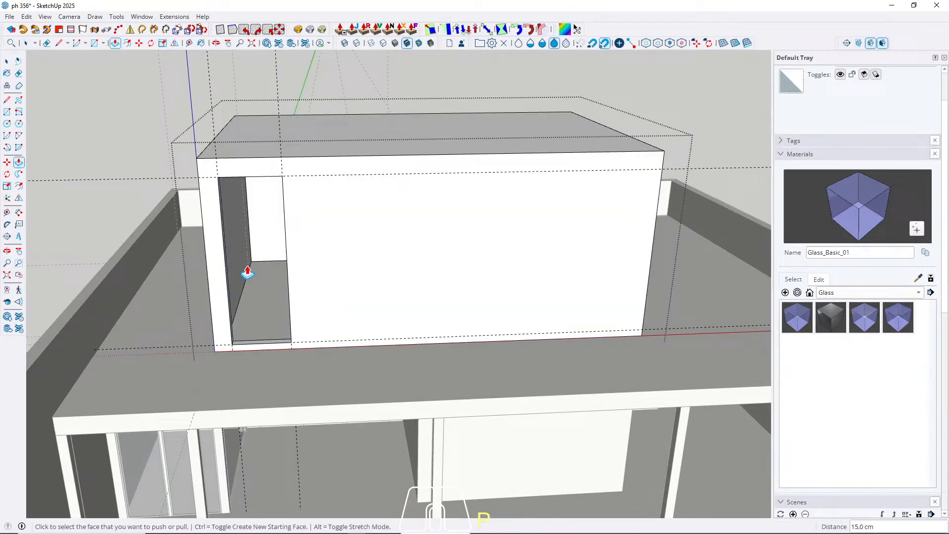
pyautogui.press('space')
pyautogui.moveTo(270, 278); pyautogui.dragTo(271, 269, button='middle')
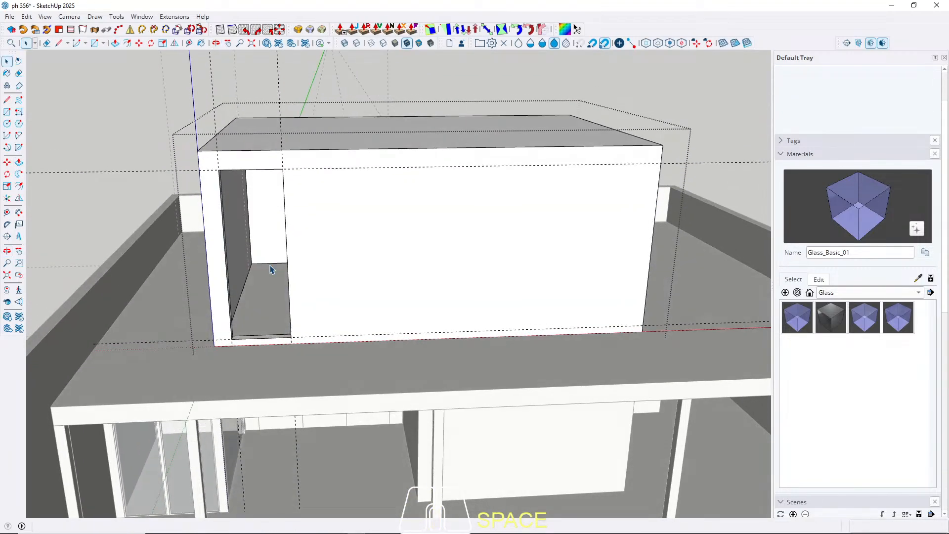
pyautogui.press('Escape')
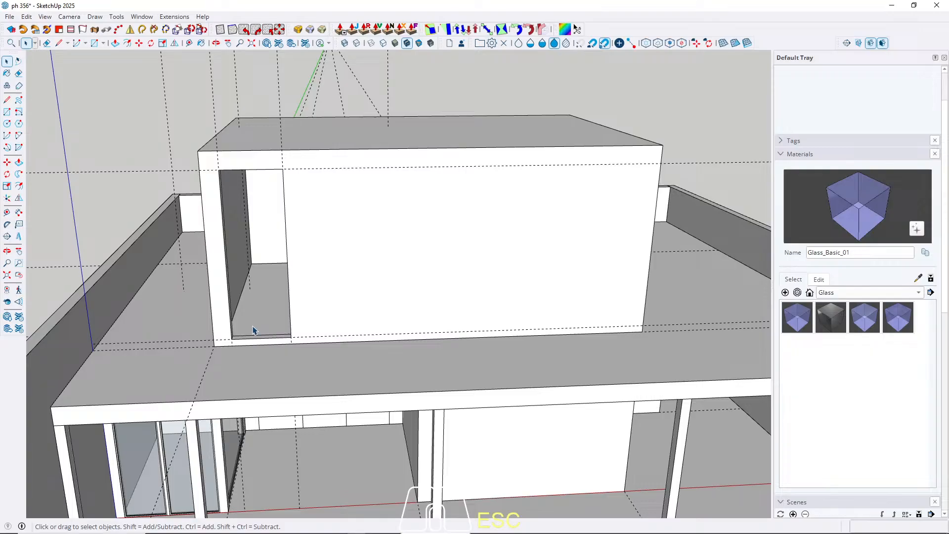
# Step: Copy the bottom edge of the upper volume's interior side wall vertically upward to mark the floor thickness
pyautogui.scroll(3, 252, 330)
pyautogui.moveTo(244, 321); pyautogui.dragTo(201, 302, button='middle')
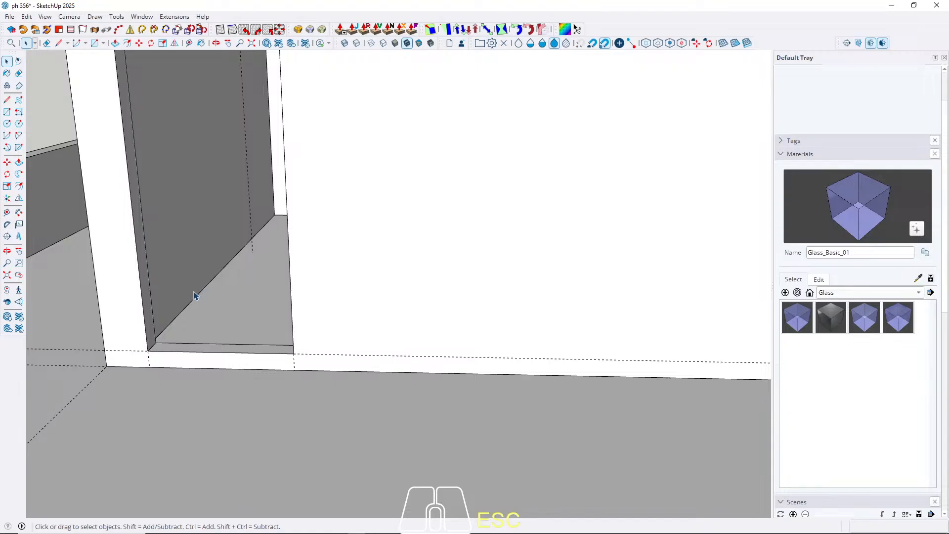
pyautogui.scroll(3, 183, 311)
pyautogui.click(187, 311)
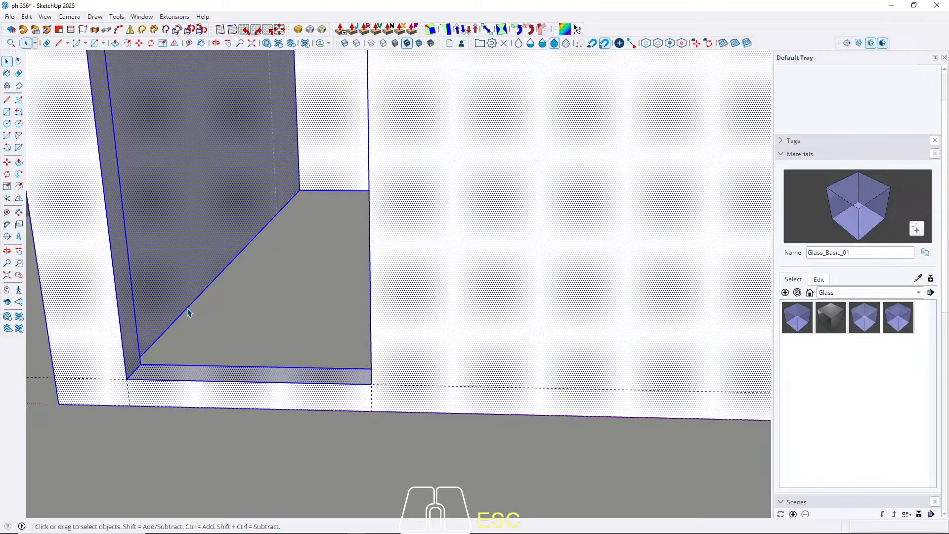
pyautogui.click(188, 313)
pyautogui.press('m')
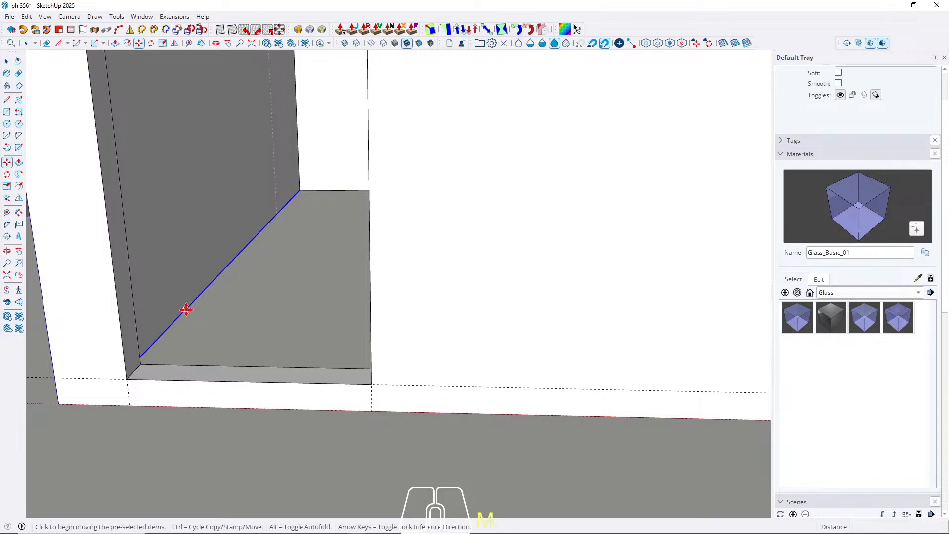
pyautogui.click(186, 308)
pyautogui.press('ctrl')
pyautogui.press('Up')
pyautogui.press('space')
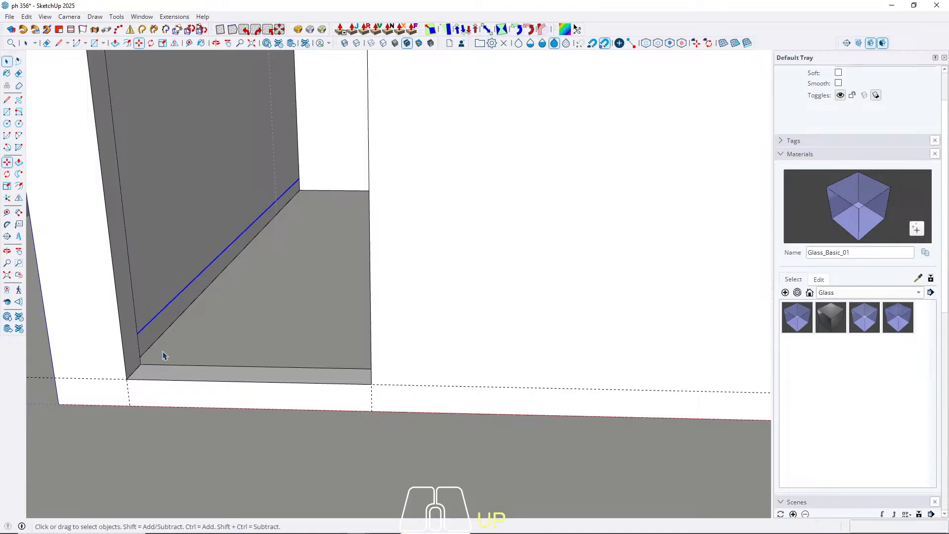
# Step: Extrude the narrow strip across to the opposite interior wall to form the upper volume's floor slab
pyautogui.press('p')
pyautogui.click(158, 333)
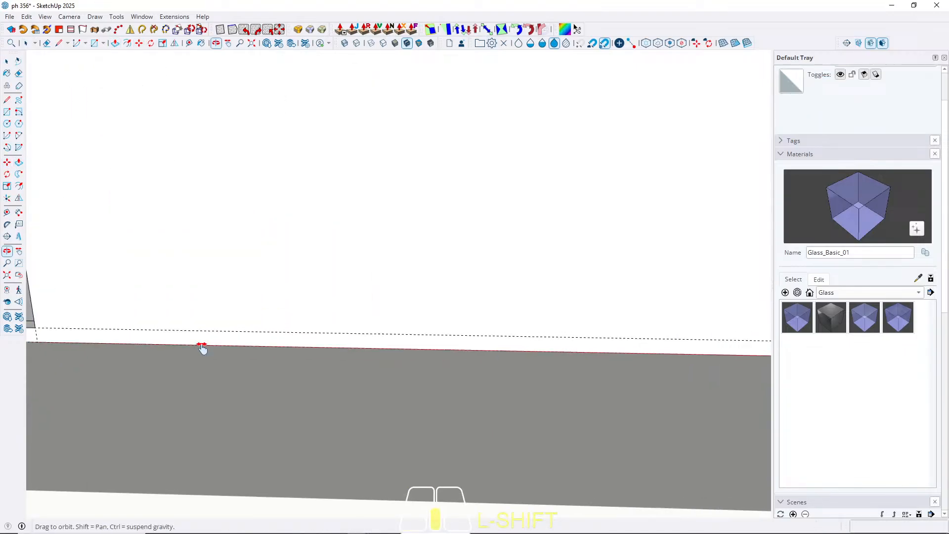
pyautogui.moveTo(317, 316); pyautogui.dragTo(525, 285, button='middle')
pyautogui.scroll(4, 235, 270)
pyautogui.click(328, 227)
pyautogui.press('space')
pyautogui.scroll(-5, 231, 249)
pyautogui.moveTo(230, 248); pyautogui.dragTo(345, 392, button='middle')
pyautogui.press('Escape')
# Step: Delete all guides from the model
pyautogui.scroll(-4, 178, 356)
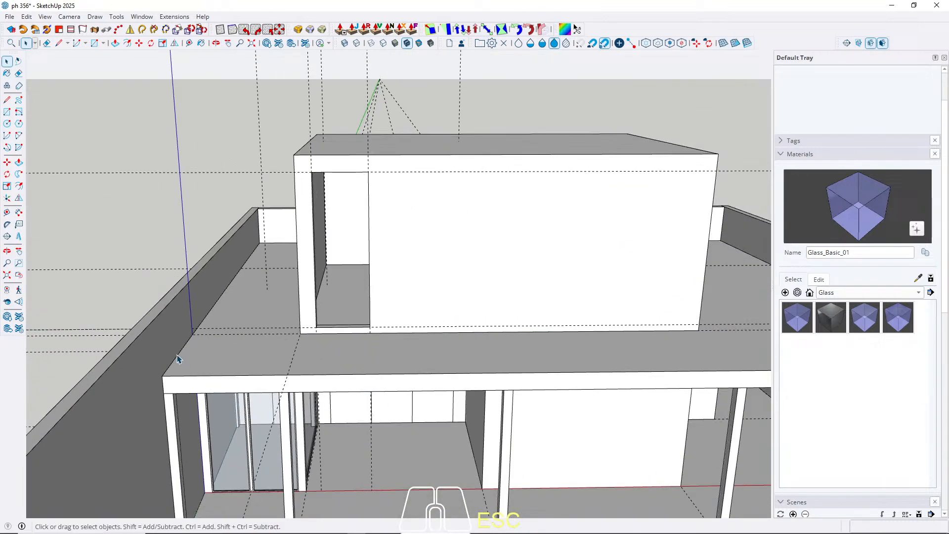
pyautogui.moveTo(391, 327); pyautogui.dragTo(292, 371, button='middle')
pyautogui.scroll(5, 346, 318)
pyautogui.scroll(-5, 292, 371)
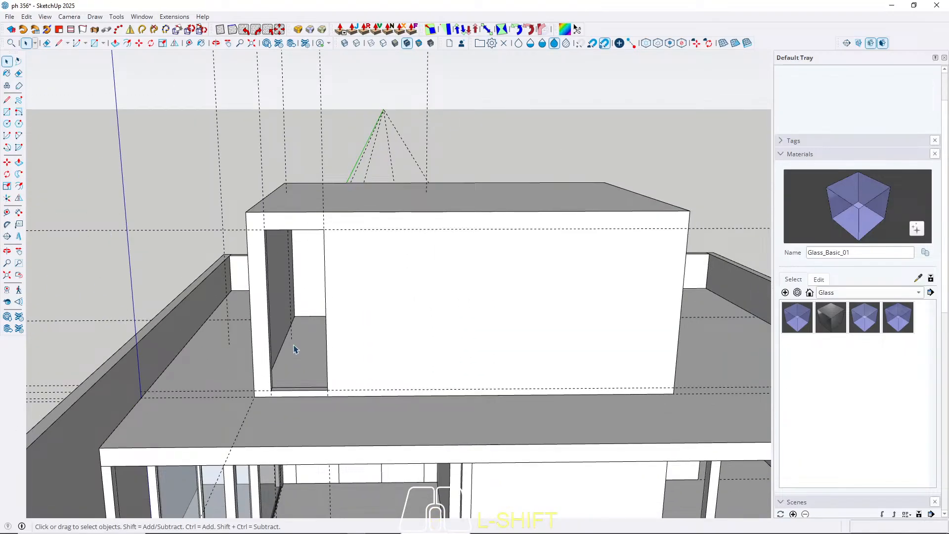
pyautogui.scroll(-3, 293, 349)
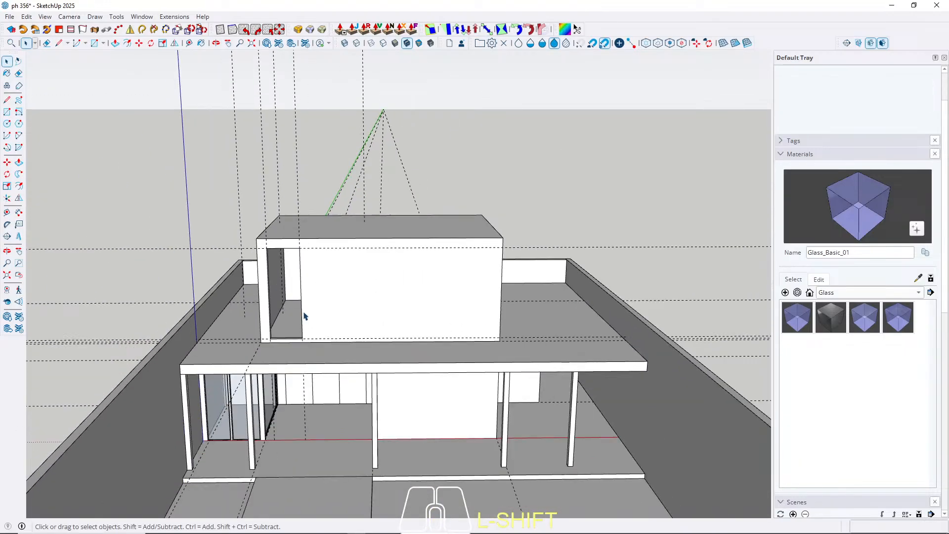
pyautogui.moveTo(303, 320); pyautogui.dragTo(339, 271, button='middle')
pyautogui.click(32, 18)
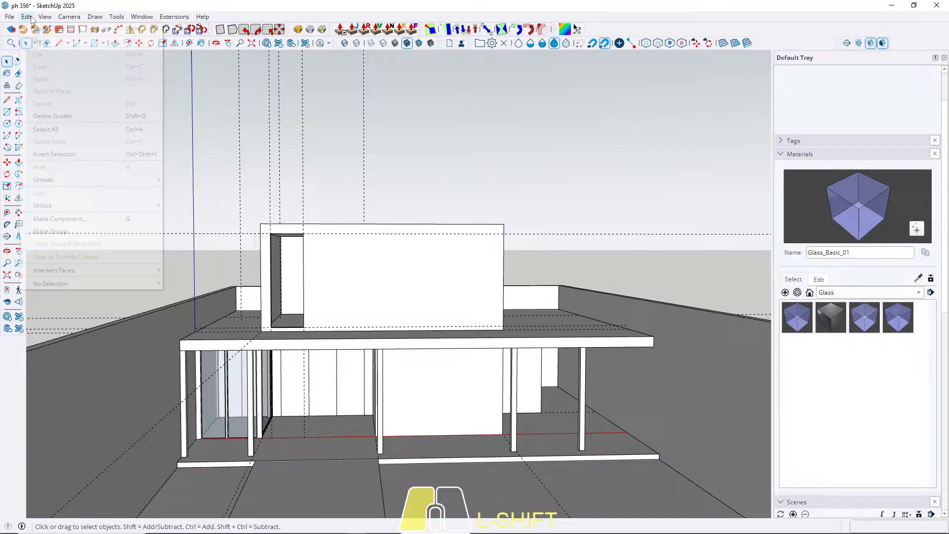
pyautogui.click(70, 118)
# Step: Draw a rectangle covering the tall opening in the upper volume's front wall, from corner to opposite corner
pyautogui.click(393, 289)
pyautogui.scroll(5, 282, 307)
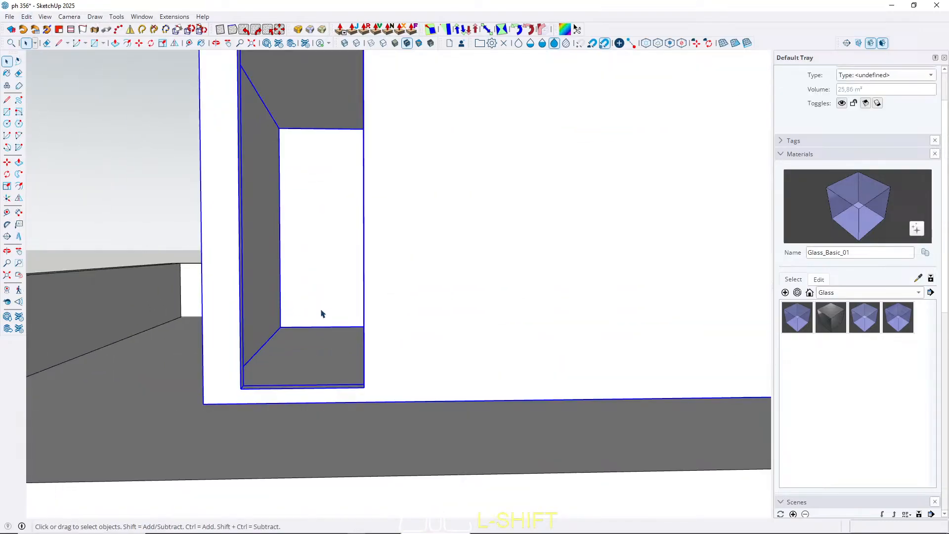
pyautogui.moveTo(403, 336); pyautogui.dragTo(343, 390, button='middle')
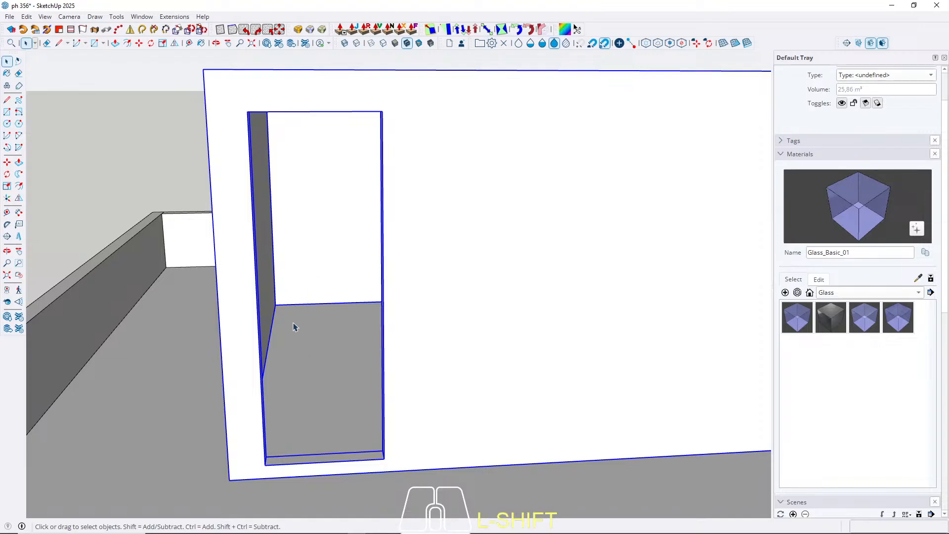
pyautogui.moveTo(309, 323); pyautogui.dragTo(271, 293, button='middle')
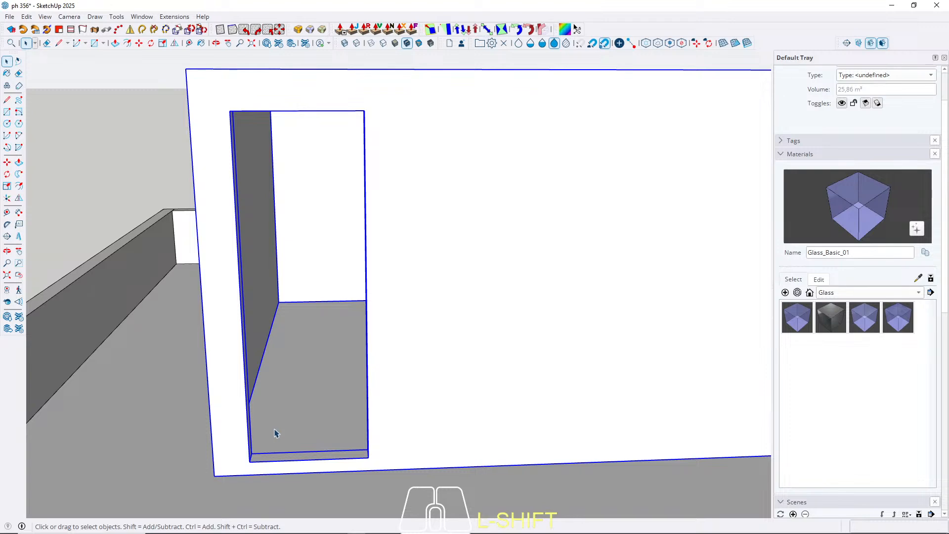
pyautogui.press('r')
pyautogui.click(250, 461)
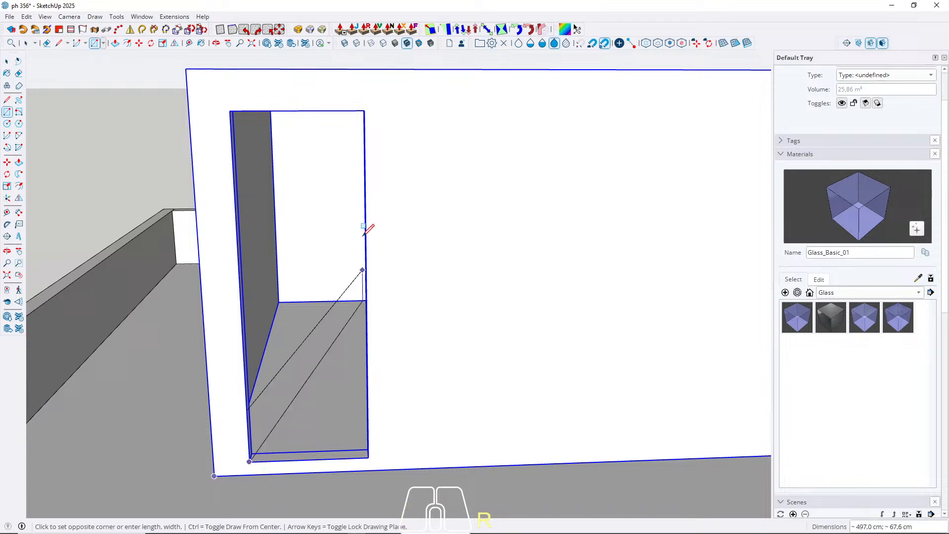
pyautogui.click(365, 112)
pyautogui.press('space')
pyautogui.moveTo(302, 331)
pyautogui.mouseDown(button='middle')
pyautogui.moveTo(301, 350)
pyautogui.moveTo(276, 378)
pyautogui.mouseUp(button='middle')
pyautogui.press('p')
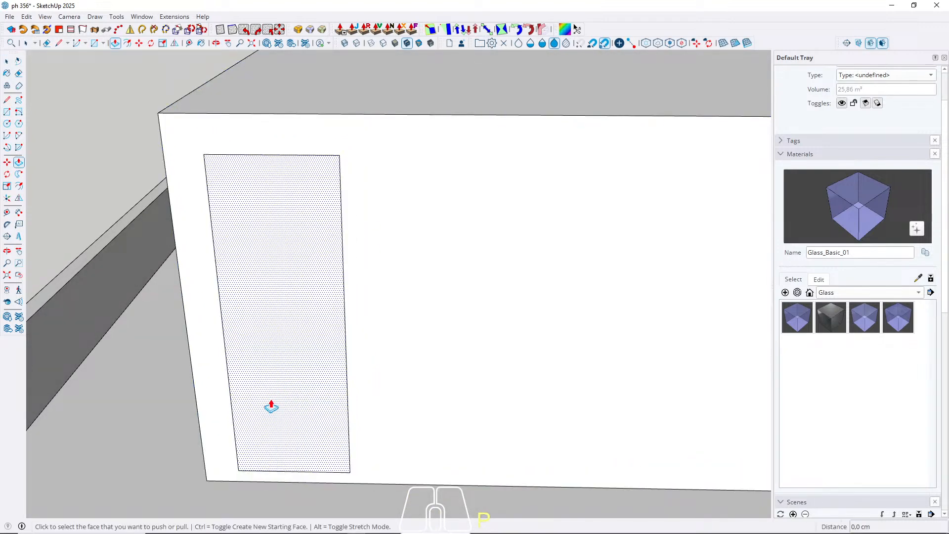
pyautogui.click(272, 379)
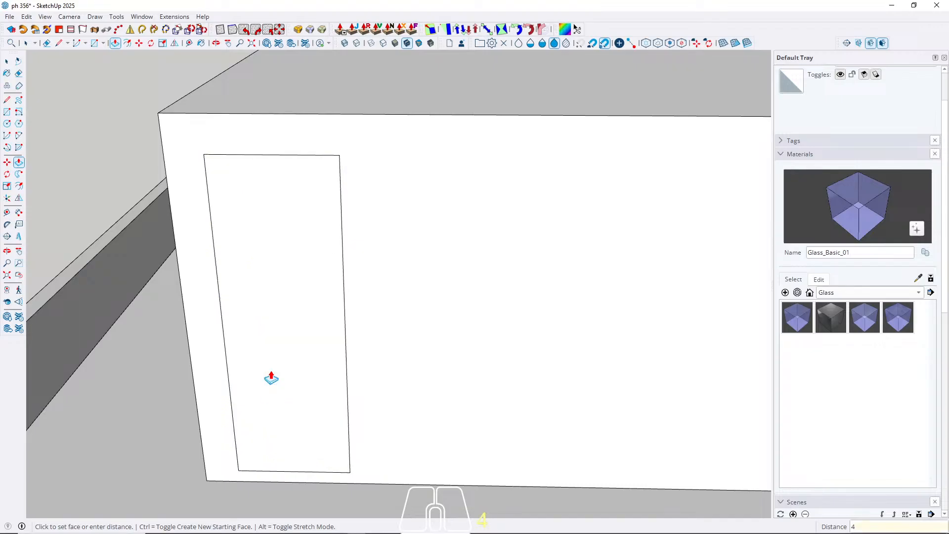
pyautogui.press('space')
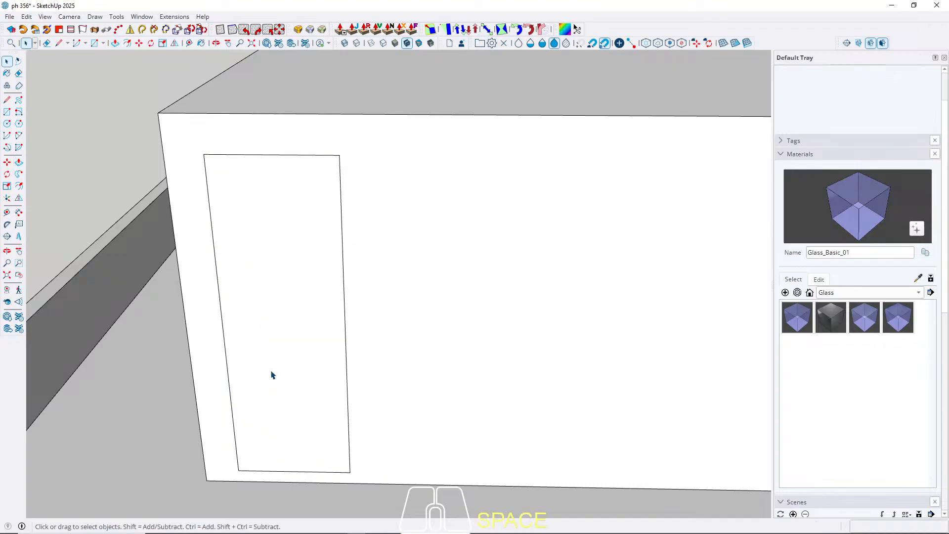
# Step: Group the rectangle covering the upper volume's front opening and, inside the group, offset its outline 2 cm inward
pyautogui.doubleClick(271, 335)
pyautogui.rightClick(271, 333)
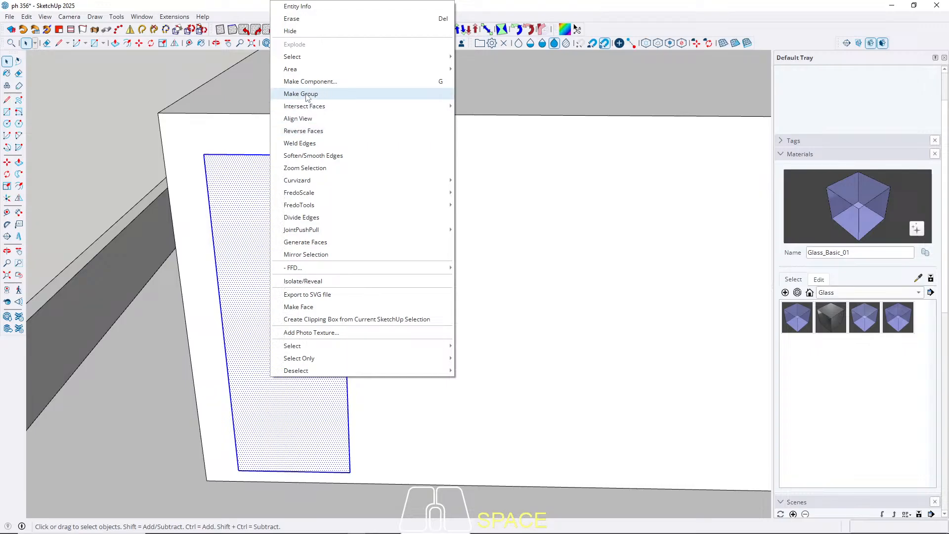
pyautogui.click(307, 98)
pyautogui.doubleClick(257, 245)
pyautogui.press('f')
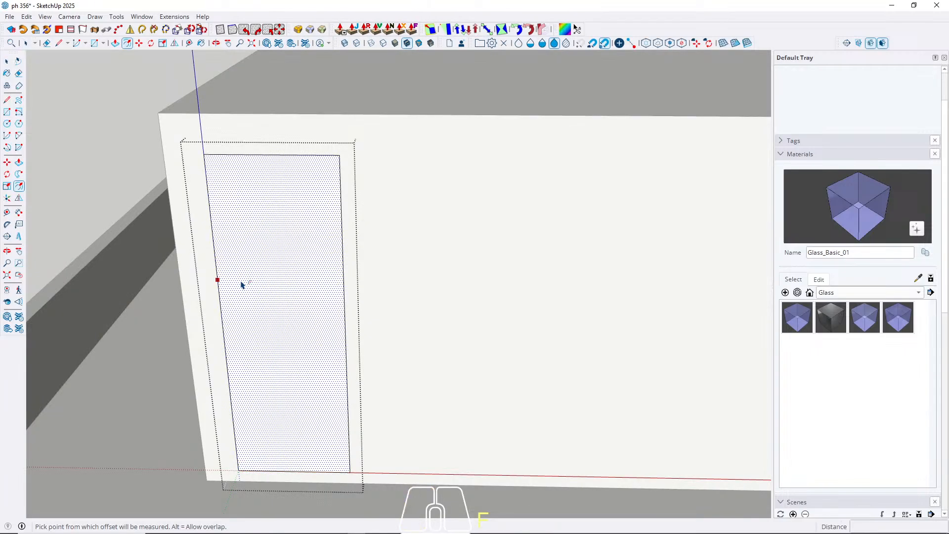
pyautogui.click(242, 282)
pyautogui.press('Return')
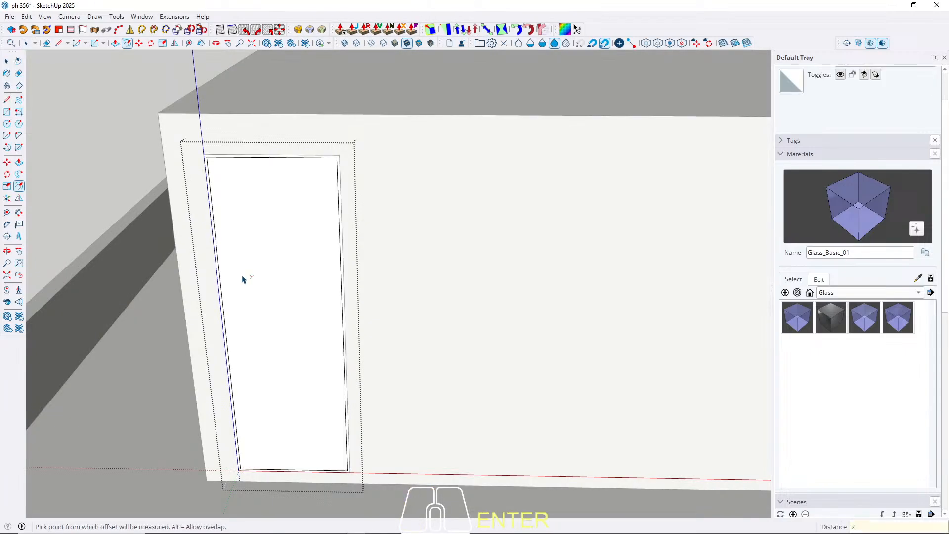
# Step: Remove the face inside the offset outline and give the surrounding border a depth of 4 cm to form a frame
pyautogui.press('space')
pyautogui.click(260, 339)
pyautogui.press('p')
pyautogui.click(252, 303)
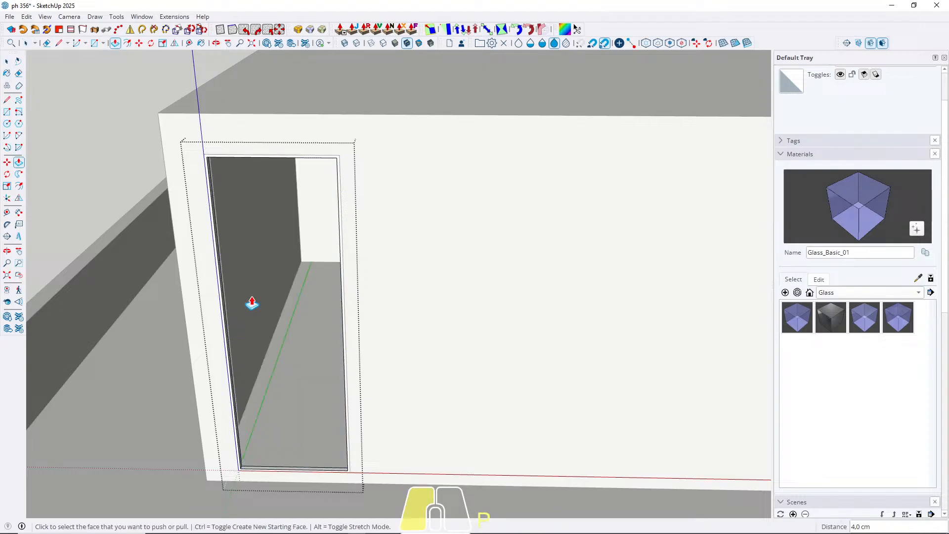
pyautogui.press('space')
# Step: Select all of the frame's geometry and make it a group of its own
pyautogui.scroll(4, 258, 474)
pyautogui.hotkey('ctrl', 'a')
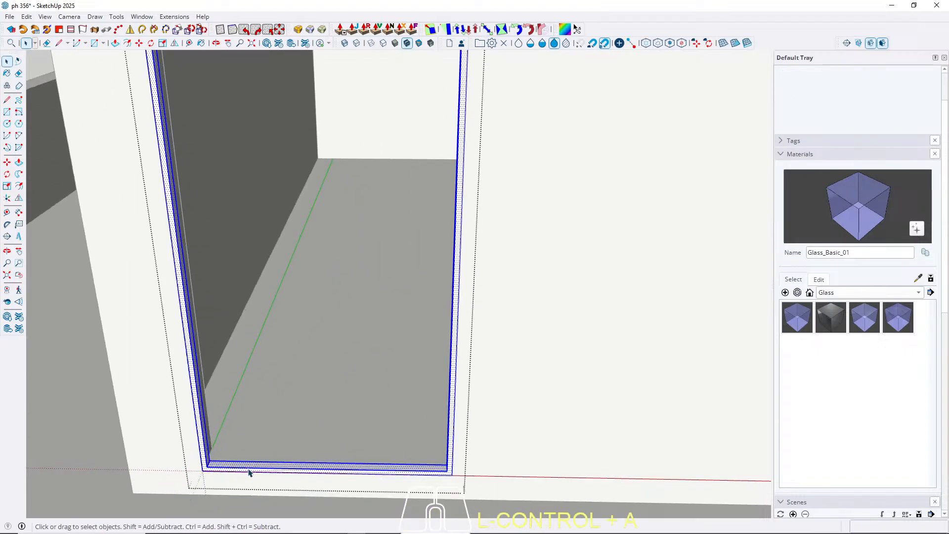
pyautogui.rightClick(230, 470)
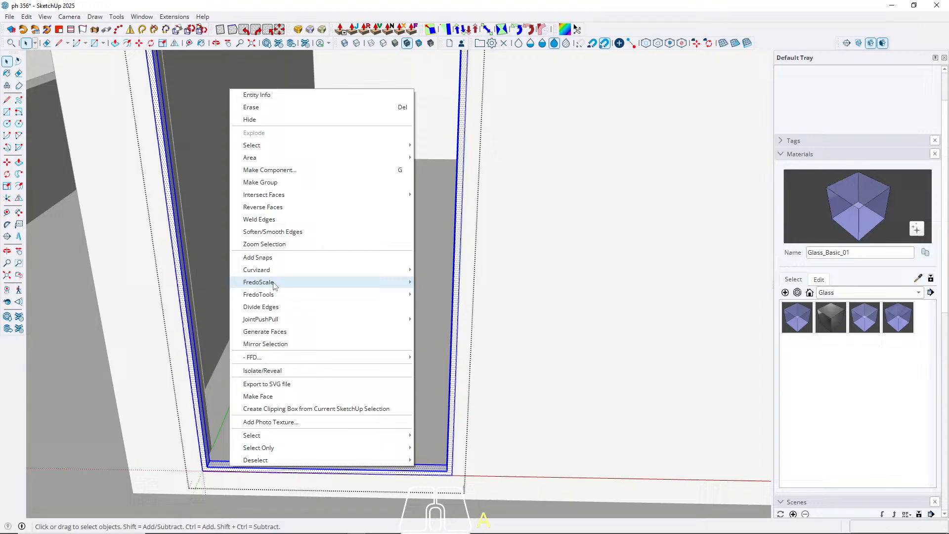
pyautogui.click(270, 184)
# Step: Draw a 96 by 284 cm rectangle inside the frame, midway in its depth, from the lower inner corner to the opposite upper one
pyautogui.scroll(2, 276, 336)
pyautogui.scroll(3, 203, 500)
pyautogui.press('r')
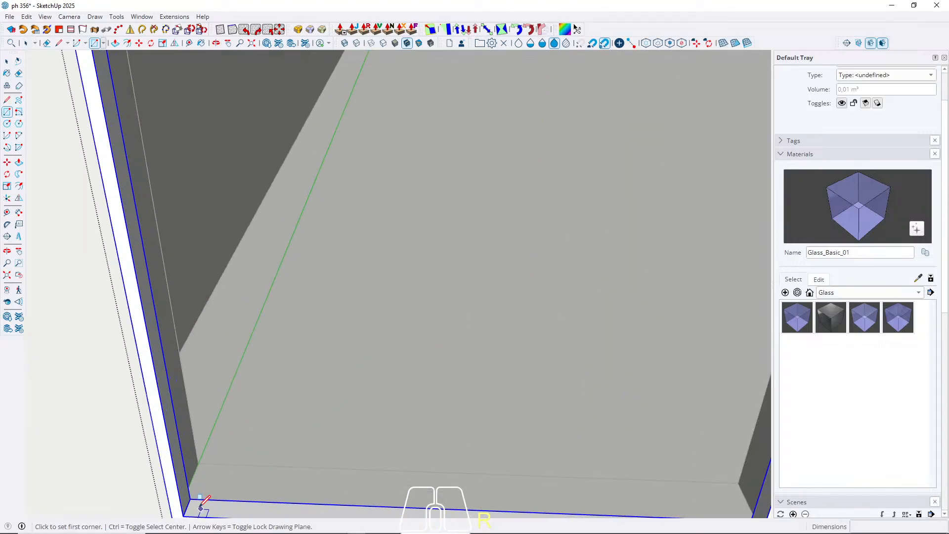
pyautogui.click(186, 508)
pyautogui.scroll(-4, 186, 456)
pyautogui.moveTo(187, 454); pyautogui.dragTo(166, 478, button='middle')
pyautogui.scroll(-2, 165, 477)
pyautogui.moveTo(277, 322); pyautogui.dragTo(296, 297, button='middle')
pyautogui.keyDown('shift'); pyautogui.moveTo(297, 297); pyautogui.dragTo(292, 454, button='middle'); pyautogui.keyUp('shift')
pyautogui.scroll(8, 324, 275)
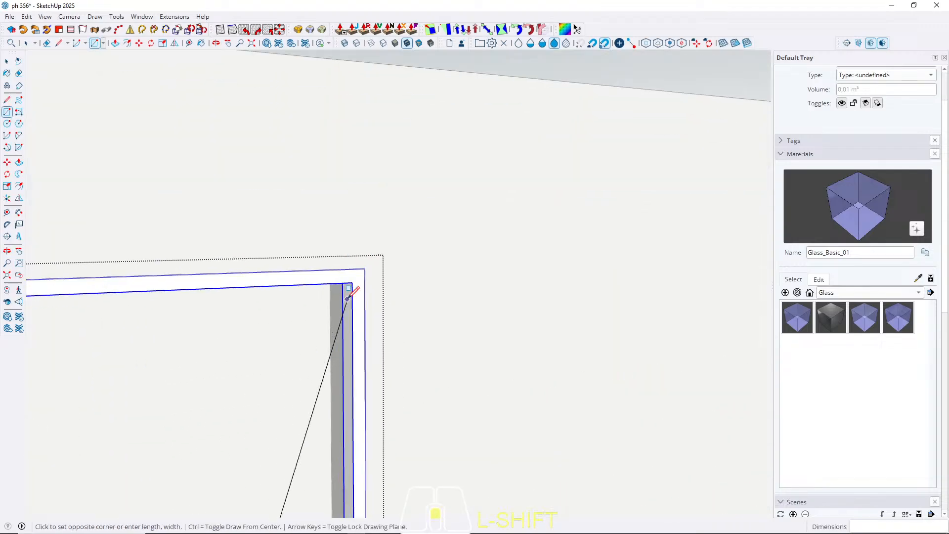
pyautogui.moveTo(353, 291); pyautogui.dragTo(352, 264, button='middle')
pyautogui.click(357, 268)
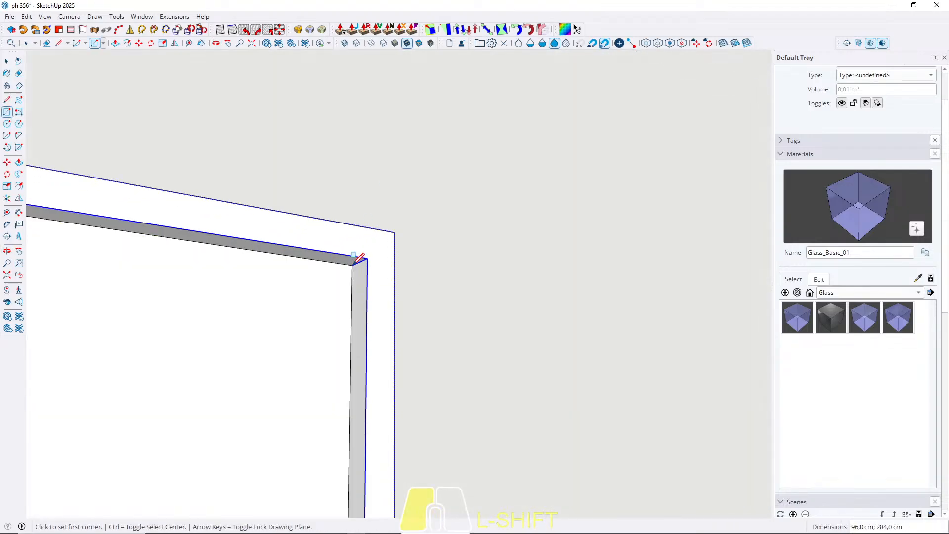
pyautogui.press('space')
pyautogui.press('p')
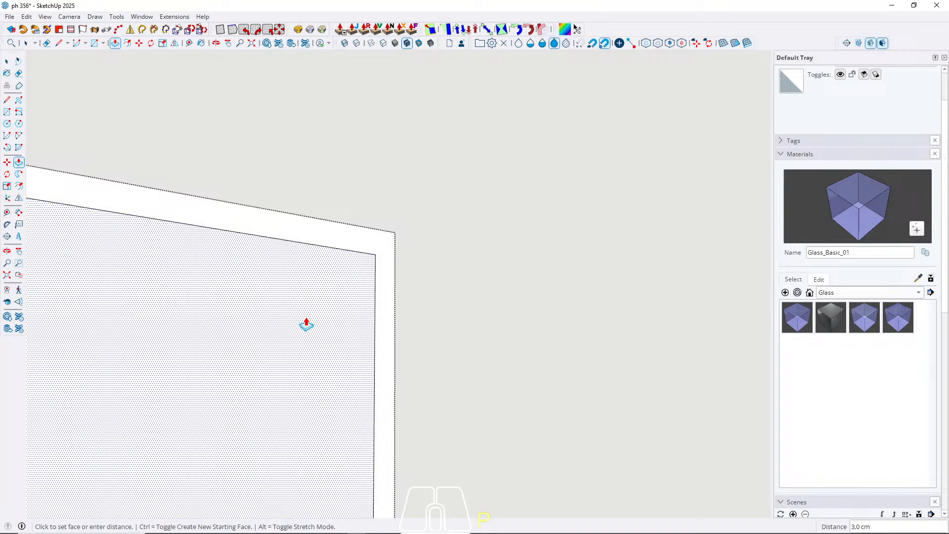
pyautogui.doubleClick(307, 325)
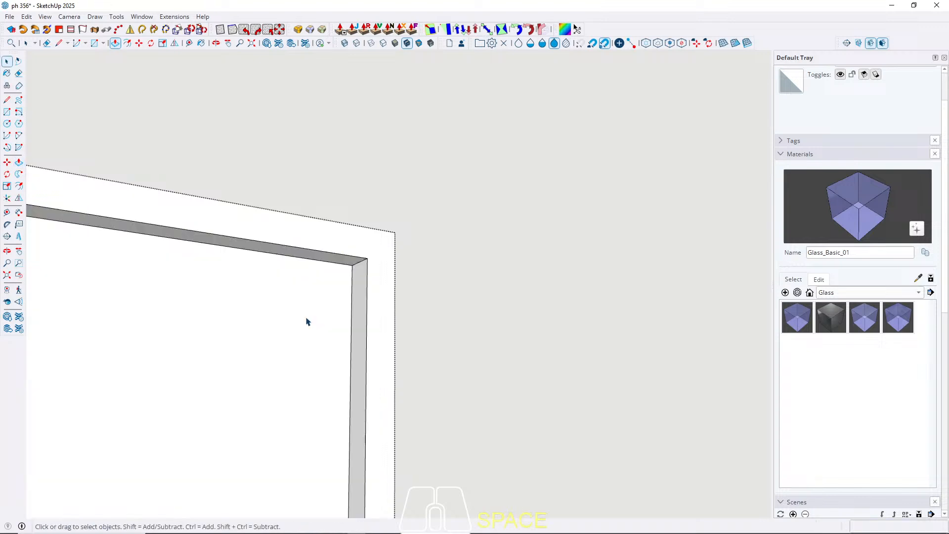
pyautogui.press('space')
# Step: Group the pane face, paint it with Glass_Basic_01 and leave the frame group
pyautogui.click(244, 333)
pyautogui.rightClick(244, 333)
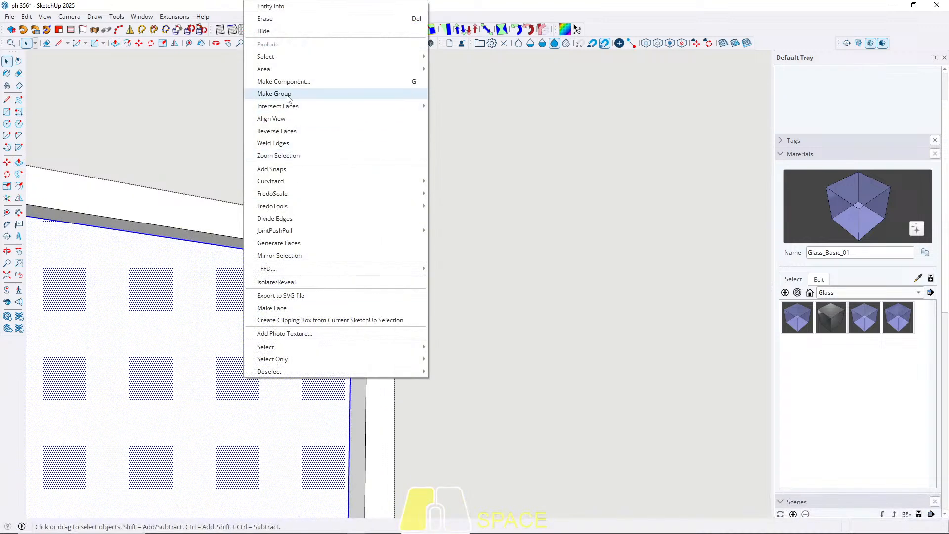
pyautogui.click(289, 95)
pyautogui.press('b')
pyautogui.click(272, 342)
pyautogui.press('space')
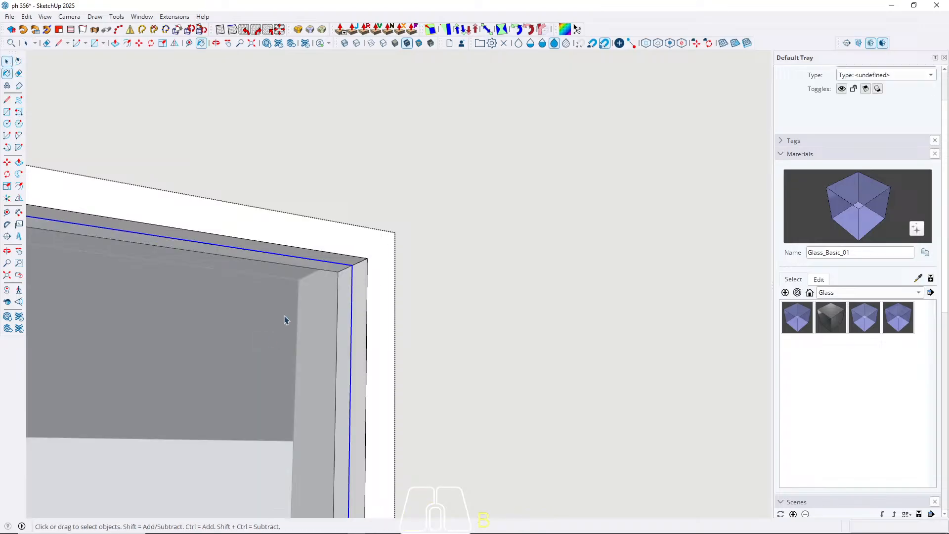
pyautogui.moveTo(286, 319)
pyautogui.mouseDown(button='middle')
pyautogui.moveTo(335, 335)
pyautogui.moveTo(369, 301)
pyautogui.mouseUp(button='middle')
pyautogui.click(391, 221)
# Step: Move the glazed frame 200 cm from the front opening into the upper volume along the green axis
pyautogui.scroll(-5, 391, 221)
pyautogui.moveTo(345, 343); pyautogui.dragTo(309, 388, button='middle')
pyautogui.keyDown('shift'); pyautogui.moveTo(309, 388); pyautogui.dragTo(304, 253, button='middle'); pyautogui.keyUp('shift')
pyautogui.scroll(-1, 304, 253)
pyautogui.click(315, 336)
pyautogui.press('m')
pyautogui.scroll(5, 272, 481)
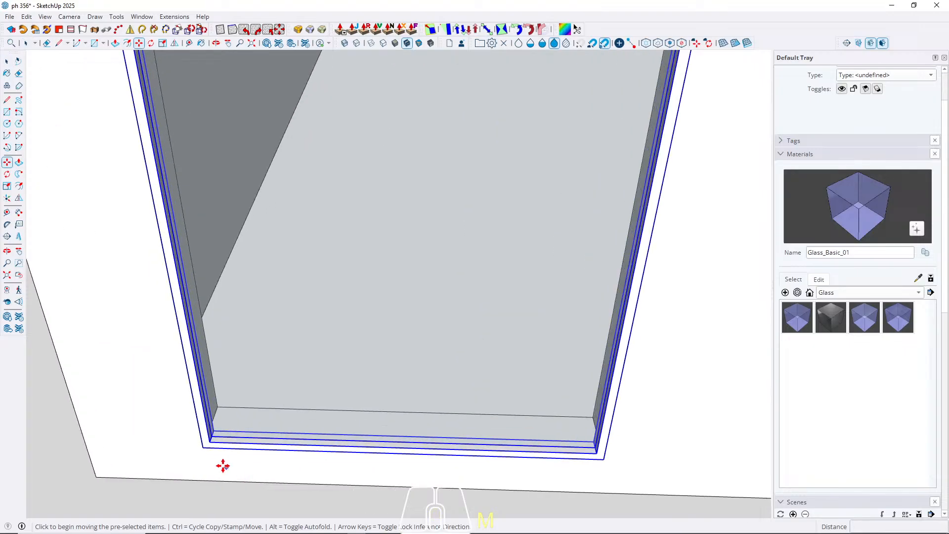
pyautogui.click(206, 447)
pyautogui.press('Left')
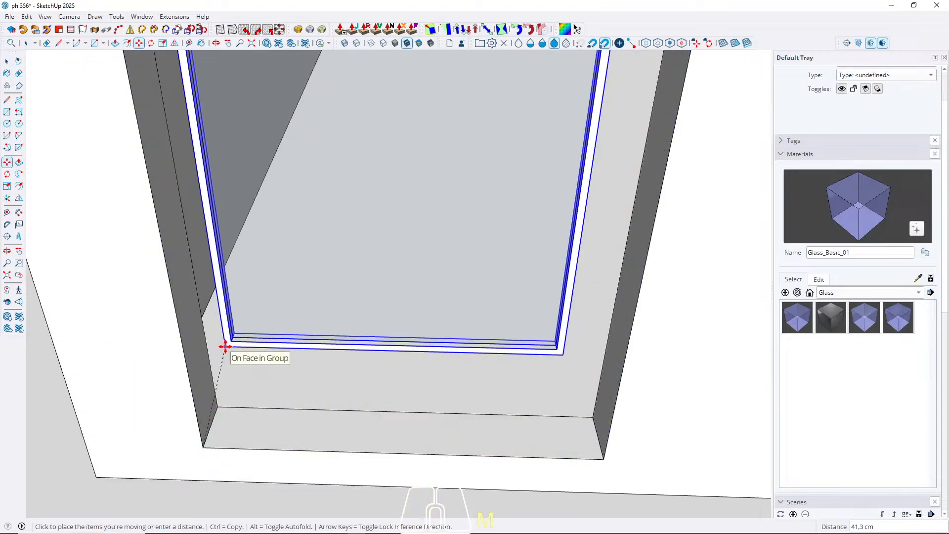
pyautogui.moveTo(256, 267); pyautogui.dragTo(255, 486, button='middle')
pyautogui.keyDown('shift'); pyautogui.moveTo(314, 155); pyautogui.dragTo(303, 253, button='middle'); pyautogui.keyUp('shift')
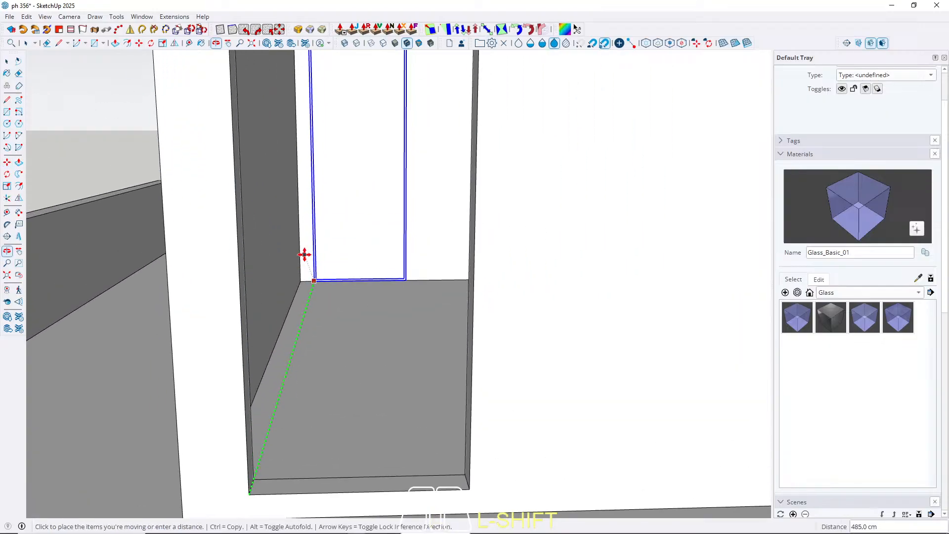
pyautogui.scroll(-3, 290, 322)
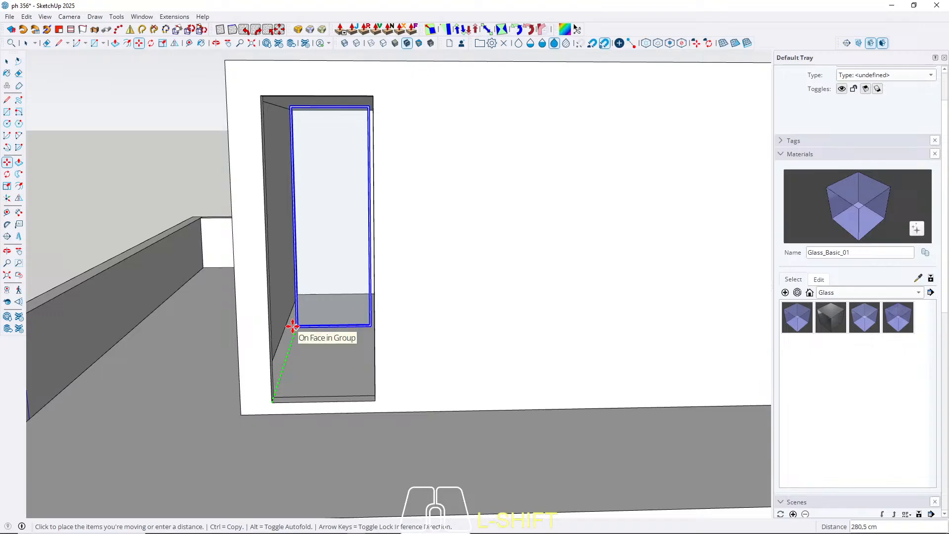
pyautogui.write('200')
pyautogui.press('Return')
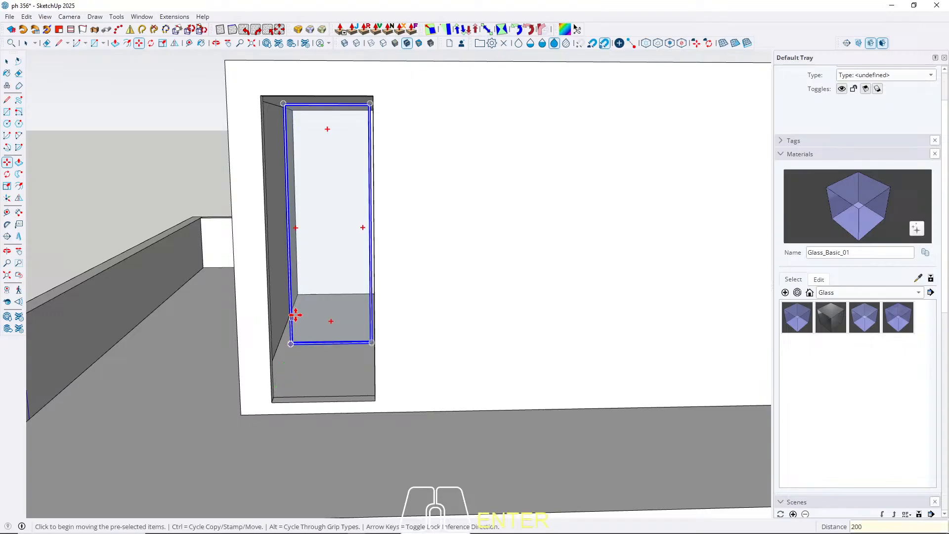
# Step: Draw a 15 by 15 cm square on the floor between the glazed frame's bottom corner and the nearby side wall
pyautogui.moveTo(296, 313); pyautogui.dragTo(328, 198, button='middle')
pyautogui.scroll(-3, 319, 246)
pyautogui.scroll(8, 318, 157)
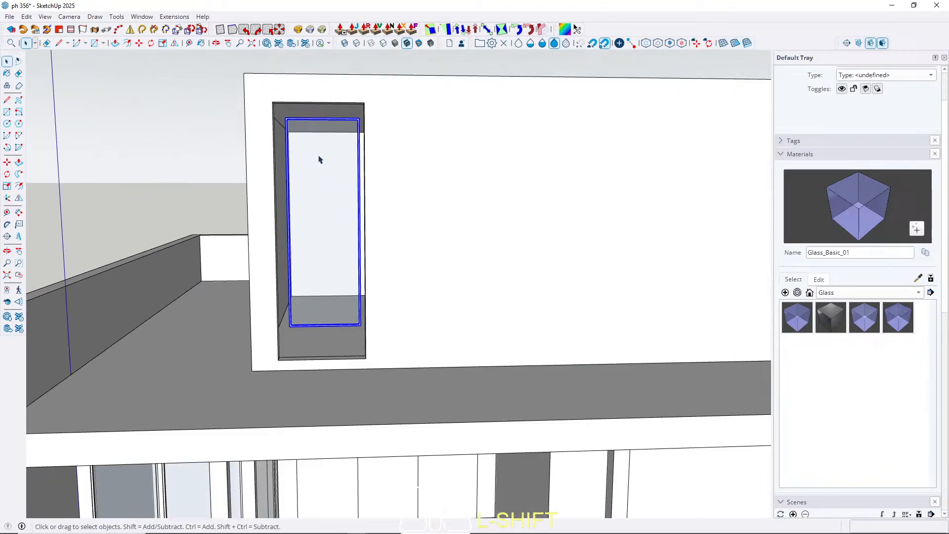
pyautogui.moveTo(308, 121); pyautogui.dragTo(269, 488, button='middle')
pyautogui.press('r')
pyautogui.scroll(5, 291, 474)
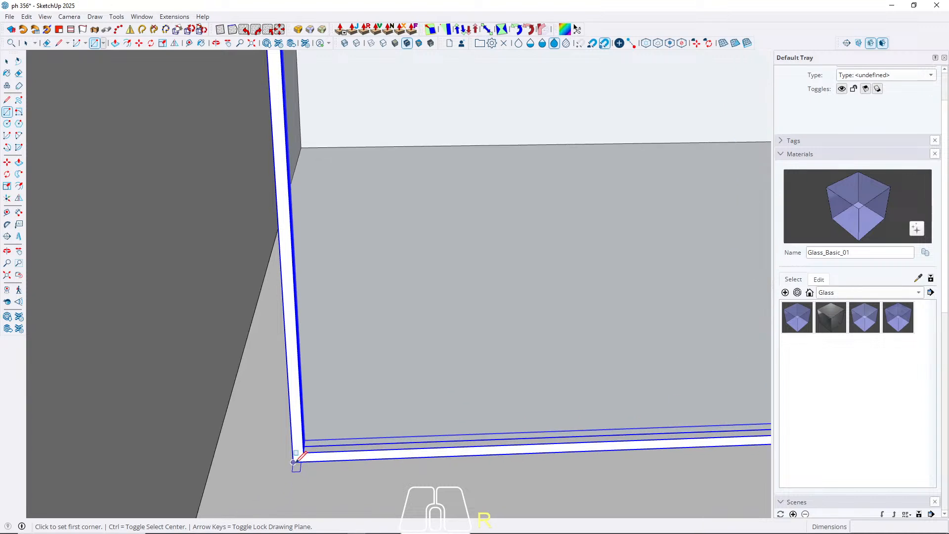
pyautogui.click(293, 463)
pyautogui.write('1')
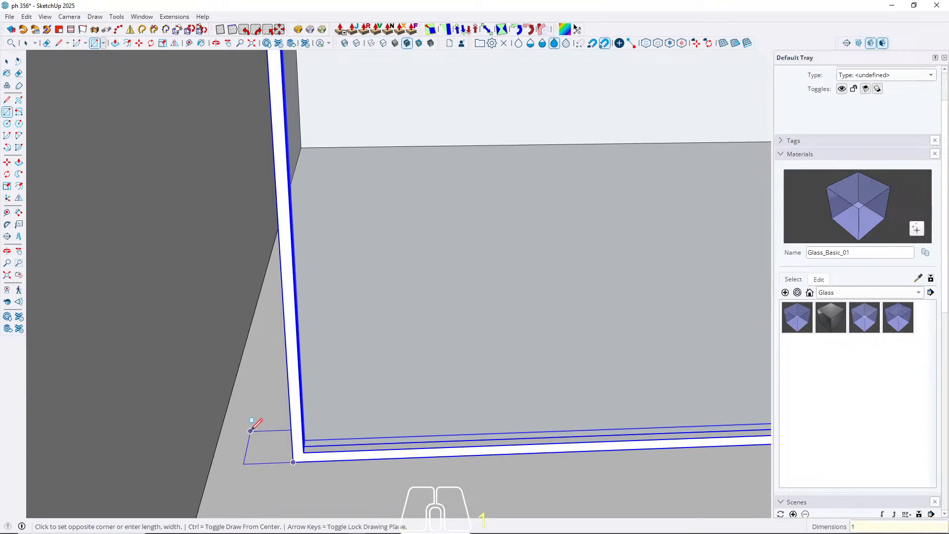
pyautogui.write('5;15')
pyautogui.press('Return')
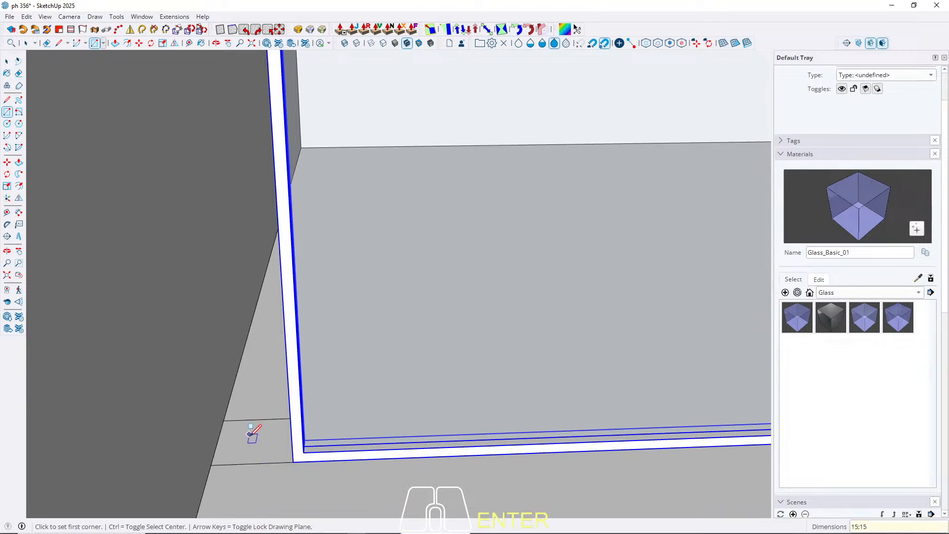
# Step: Extrude the square up to the ceiling as a post beside the glazed frame and group the post
pyautogui.press('space')
pyautogui.press('p')
pyautogui.click(249, 460)
pyautogui.scroll(-7, 245, 327)
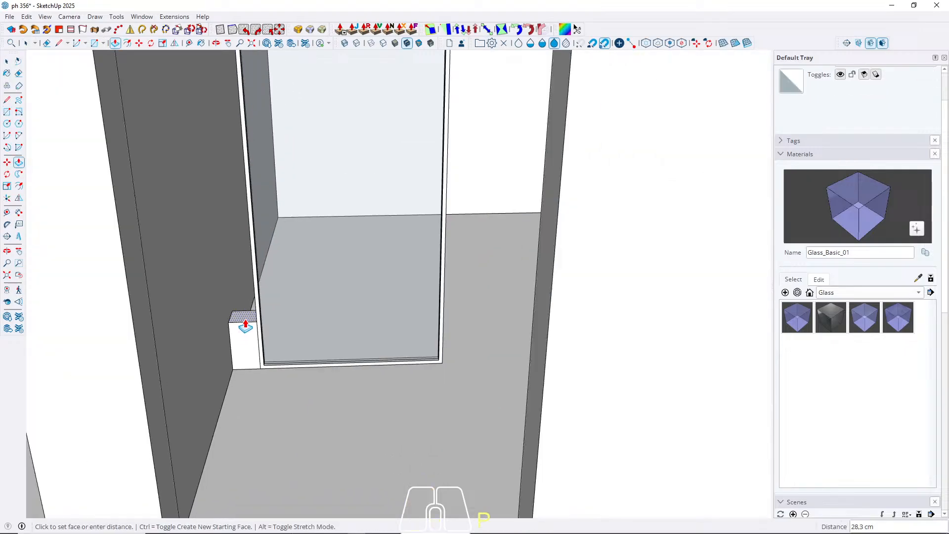
pyautogui.moveTo(245, 325); pyautogui.dragTo(268, 381, button='middle')
pyautogui.scroll(-1, 268, 381)
pyautogui.press('space')
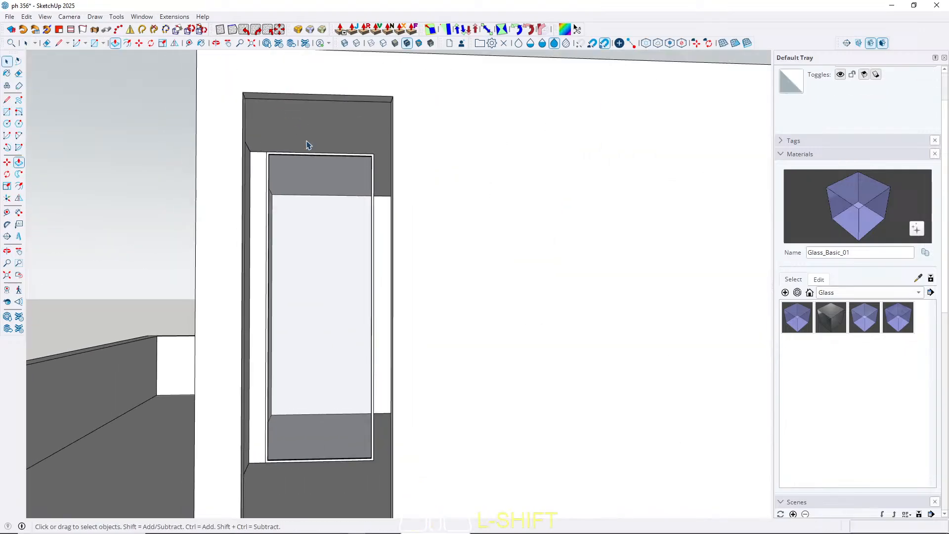
pyautogui.click(258, 231)
pyautogui.rightClick(258, 231)
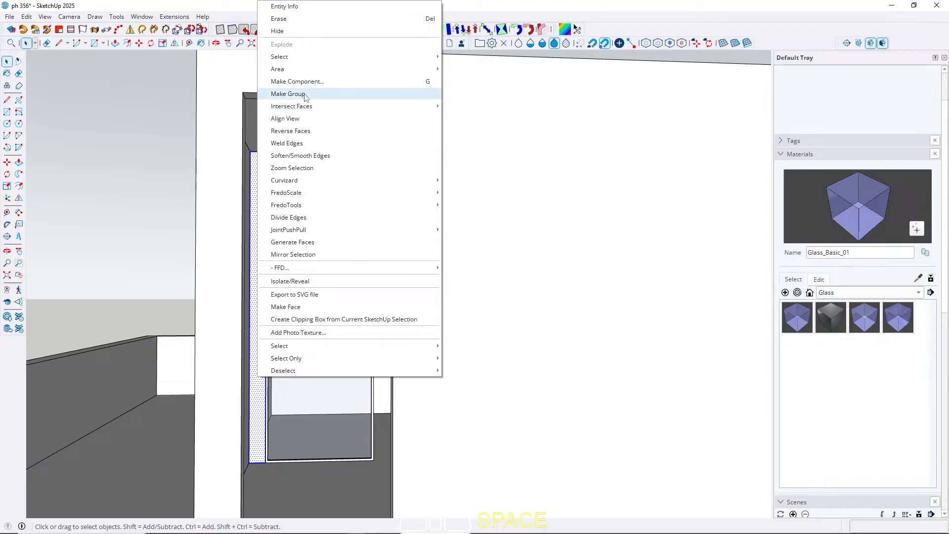
pyautogui.click(277, 95)
# Step: Draw a 15 by 15 cm square on the floor at the glazed frame's other bottom corner, extending away from the frame
pyautogui.moveTo(307, 356); pyautogui.dragTo(282, 233, button='middle')
pyautogui.scroll(5, 371, 290)
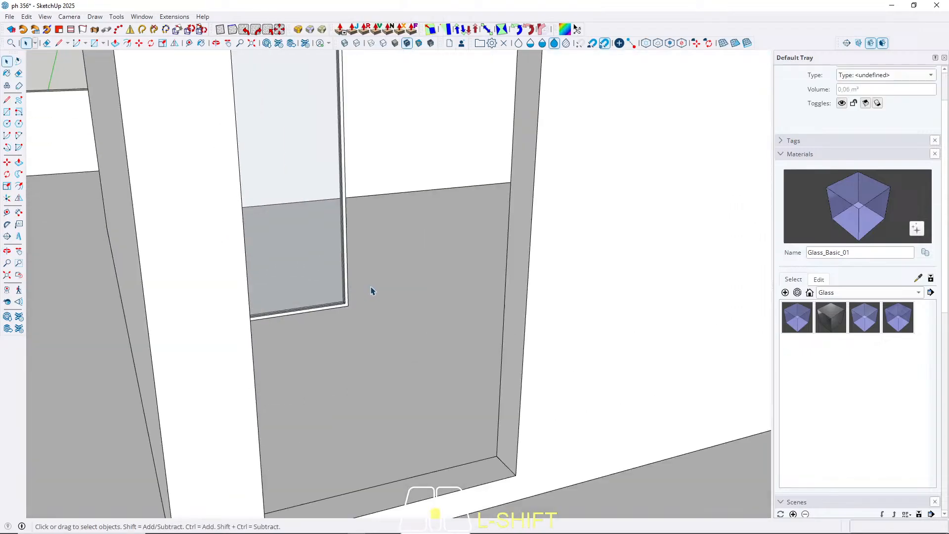
pyautogui.press('r')
pyautogui.click(317, 314)
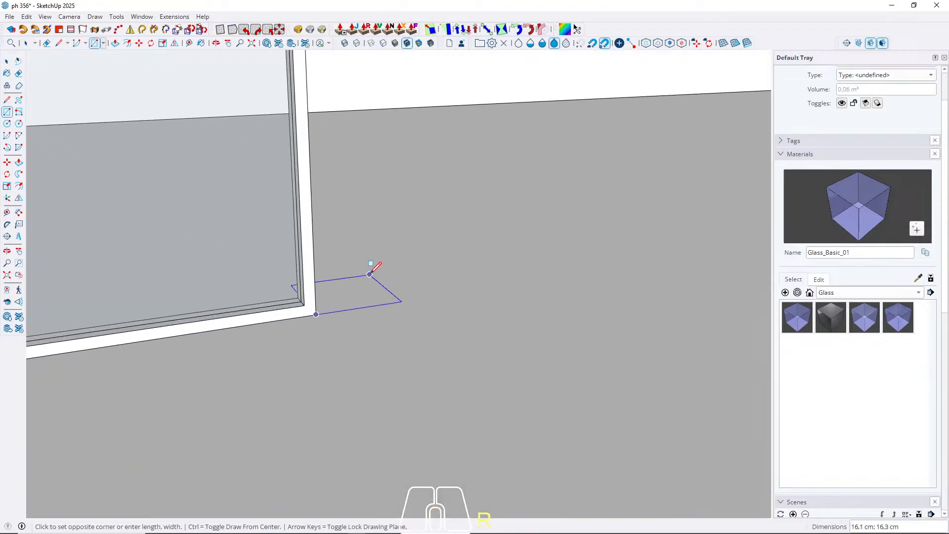
pyautogui.write('15;15')
pyautogui.press('Return')
pyautogui.press('space')
# Step: Extrude the second square up to the ceiling to form a post on the other side of the glazed frame
pyautogui.press('p')
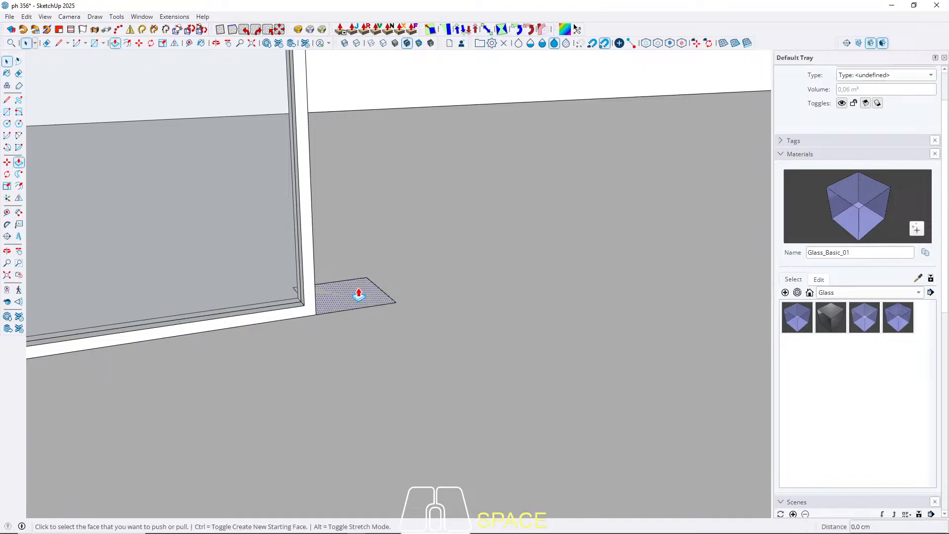
pyautogui.click(360, 290)
pyautogui.scroll(-2, 297, 312)
pyautogui.scroll(-3, 290, 309)
pyautogui.scroll(-5, 317, 118)
pyautogui.moveTo(316, 123); pyautogui.dragTo(284, 257, button='middle')
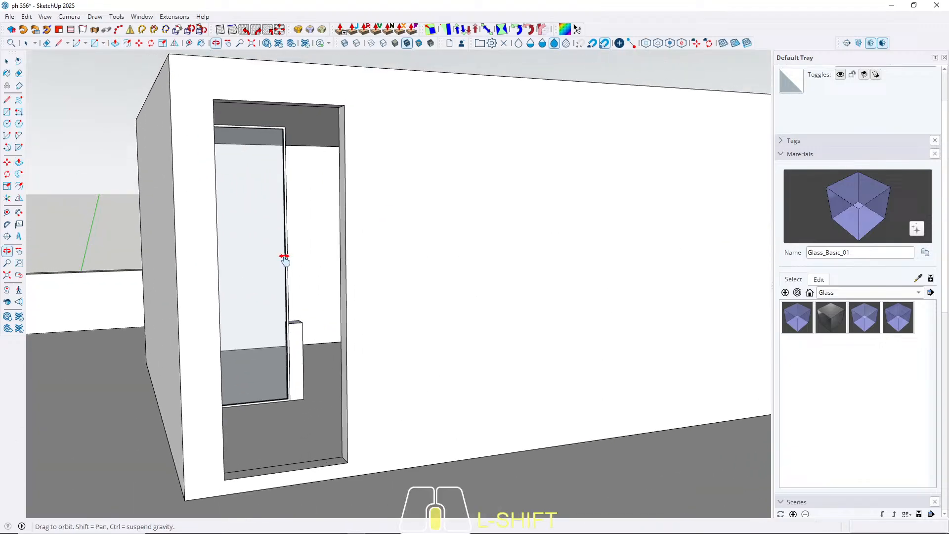
pyautogui.click(316, 127)
# Step: Extrude the side face of the post beside the glazed frame up to the front wall, forming a side wall of the entrance
pyautogui.scroll(3, 315, 136)
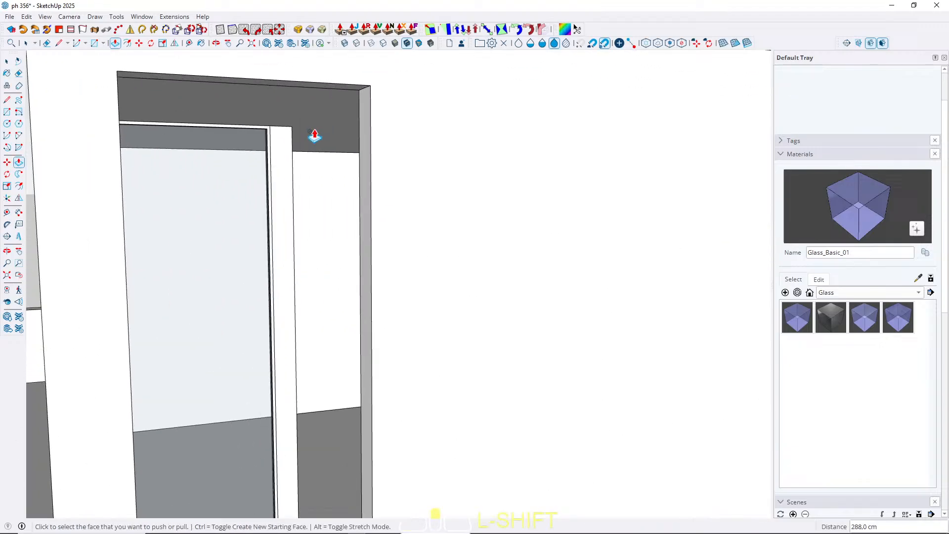
pyautogui.scroll(-6, 253, 144)
pyautogui.moveTo(272, 121); pyautogui.dragTo(216, 173, button='middle')
pyautogui.scroll(6, 300, 123)
pyautogui.press('space')
pyautogui.scroll(-5, 227, 148)
pyautogui.press('p')
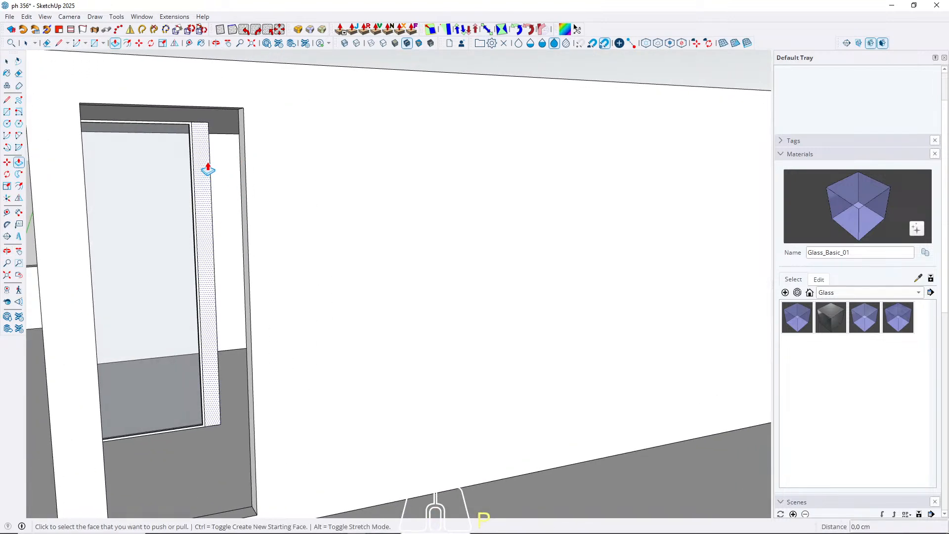
pyautogui.click(207, 169)
pyautogui.scroll(3, 238, 116)
pyautogui.scroll(1, 234, 106)
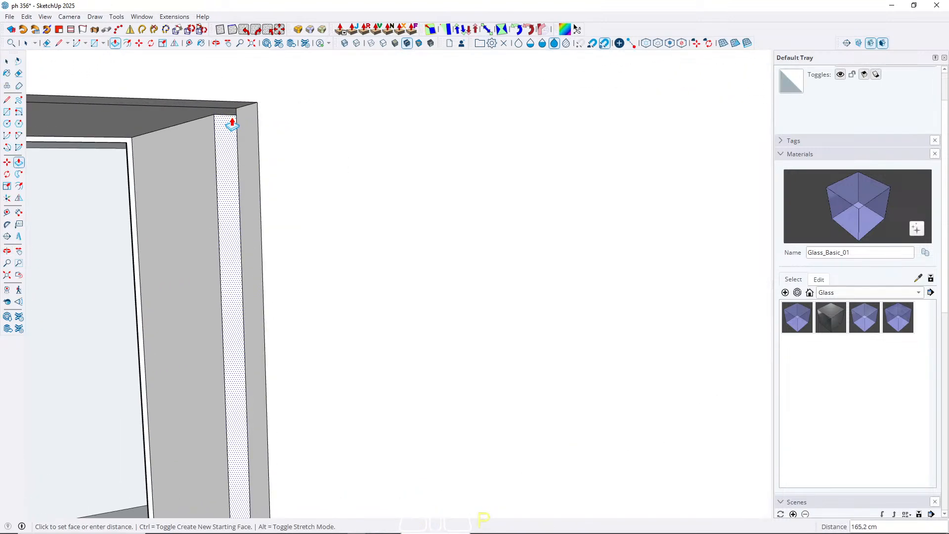
pyautogui.click(236, 112)
pyautogui.press('space')
pyautogui.scroll(-5, 155, 144)
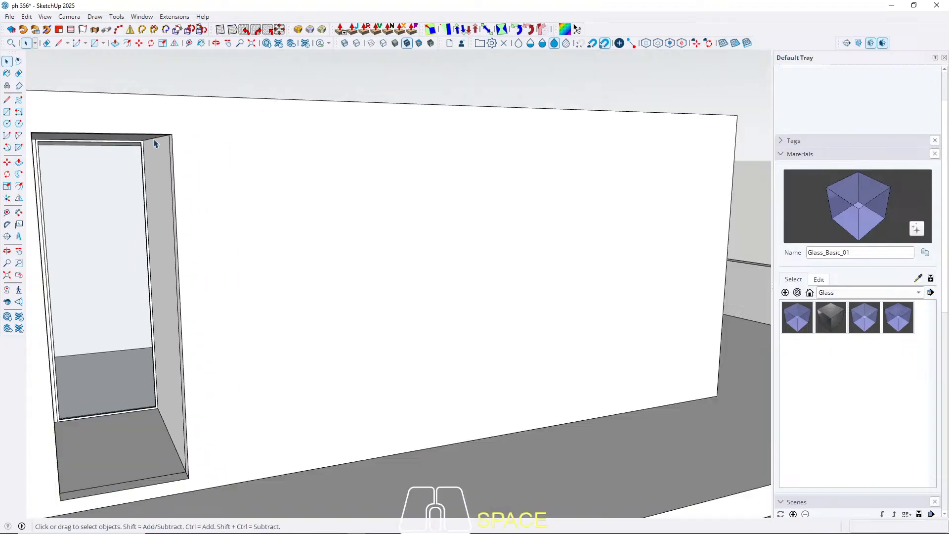
# Step: Make the extended side wall of the recessed entrance a group
pyautogui.moveTo(155, 144); pyautogui.dragTo(381, 119, button='middle')
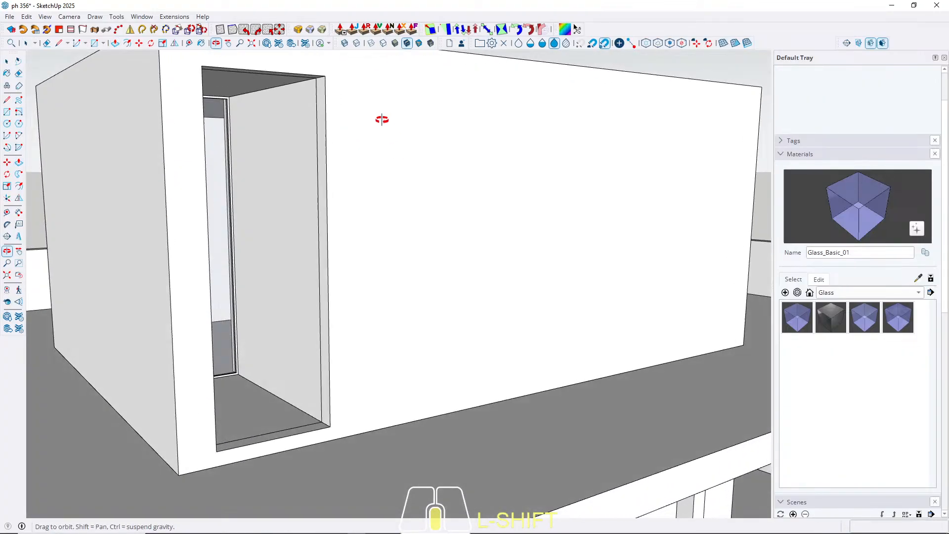
pyautogui.scroll(5, 292, 250)
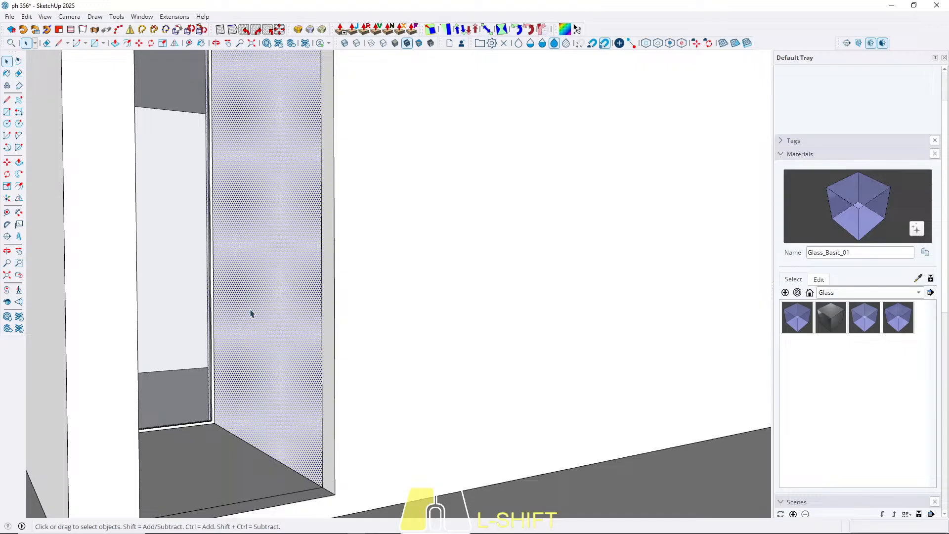
pyautogui.click(246, 383)
pyautogui.rightClick(247, 371)
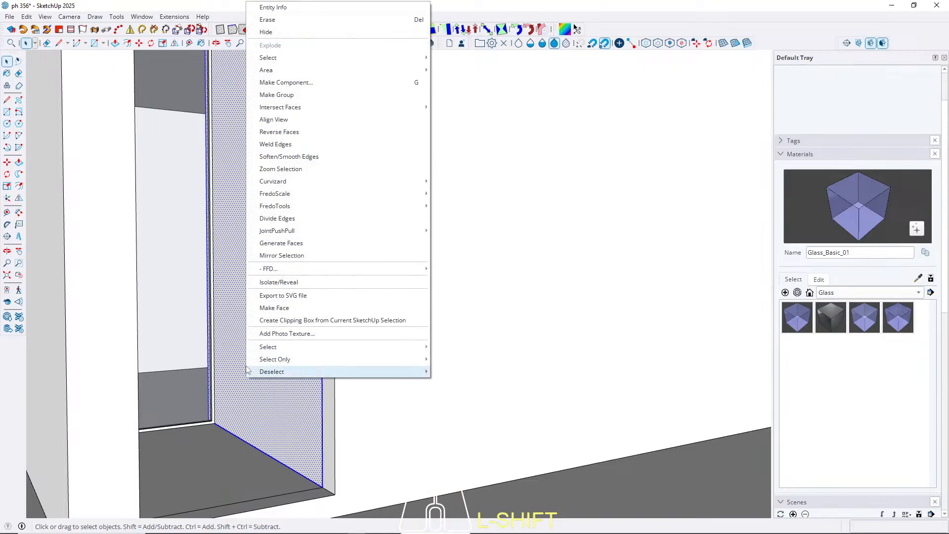
pyautogui.click(277, 94)
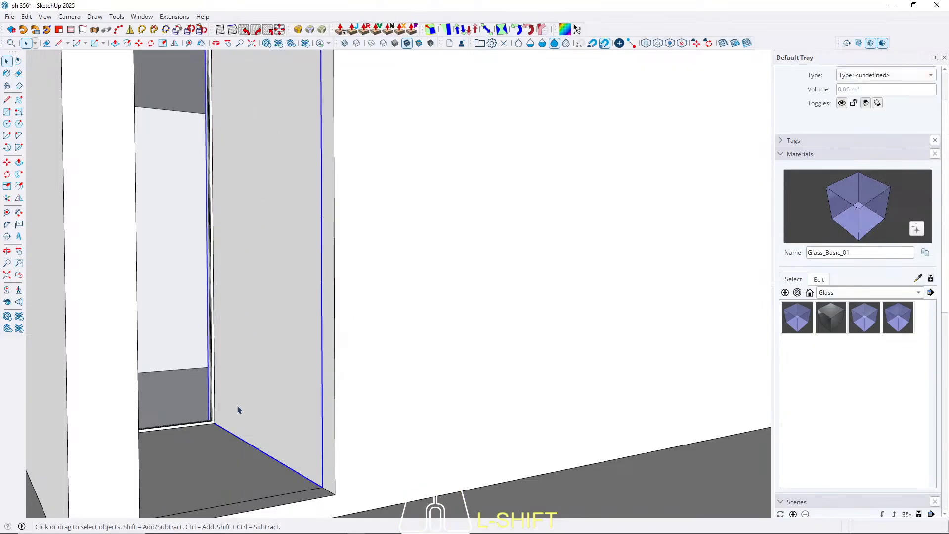
# Step: Place a horizontal guide 240 cm above the bottom edge of the entrance side wall
pyautogui.press('t')
pyautogui.click(244, 441)
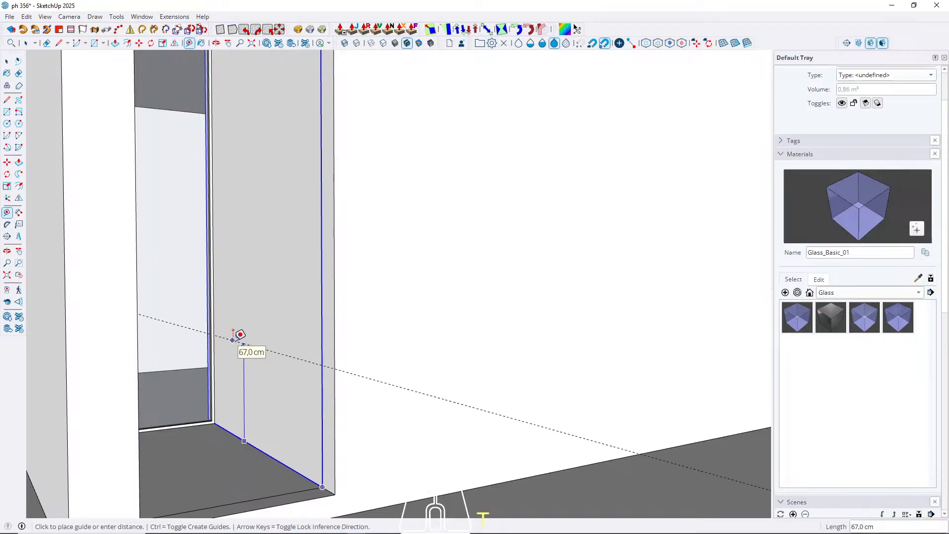
pyautogui.write('240')
pyautogui.press('Return')
pyautogui.scroll(-5, 237, 388)
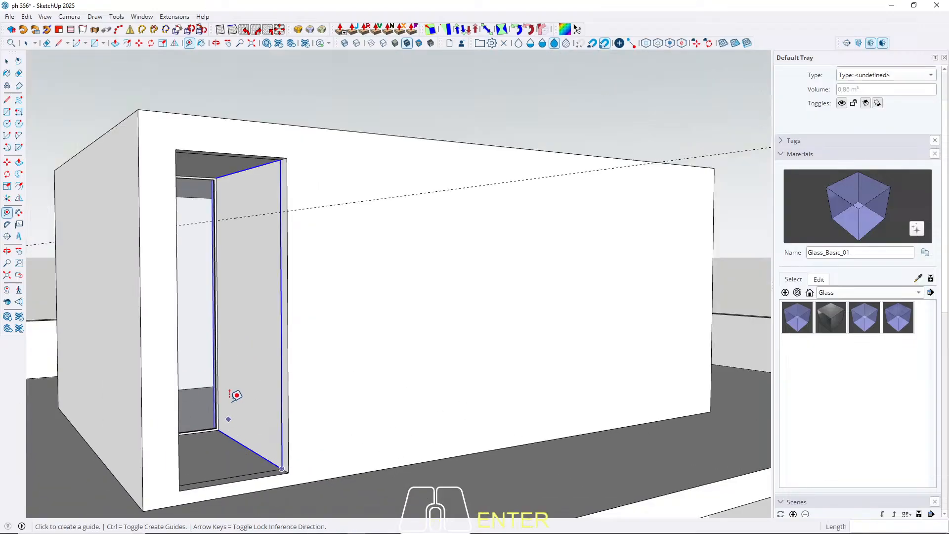
pyautogui.press('space')
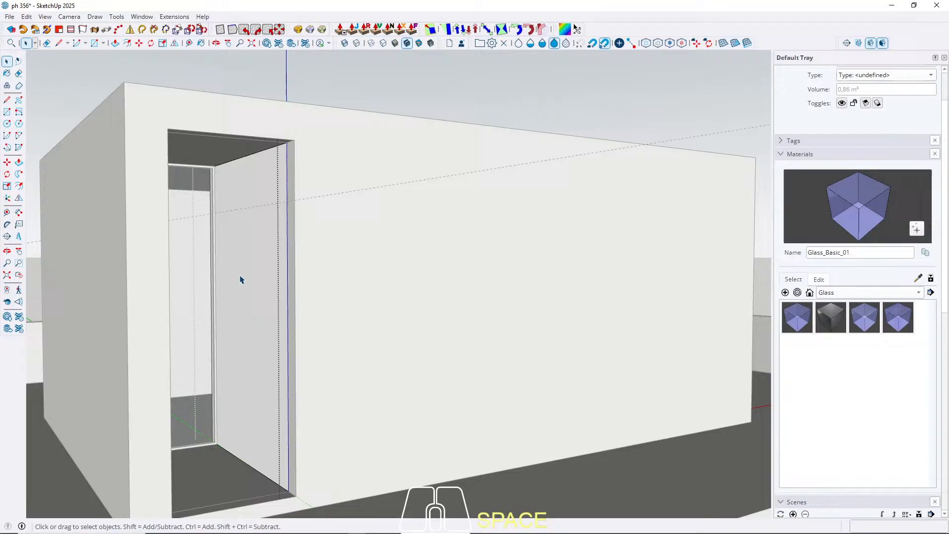
# Step: Inside the side wall group, place a vertical guide 30 cm from the glazed frame edge and another 80 cm beyond it
pyautogui.click(242, 283)
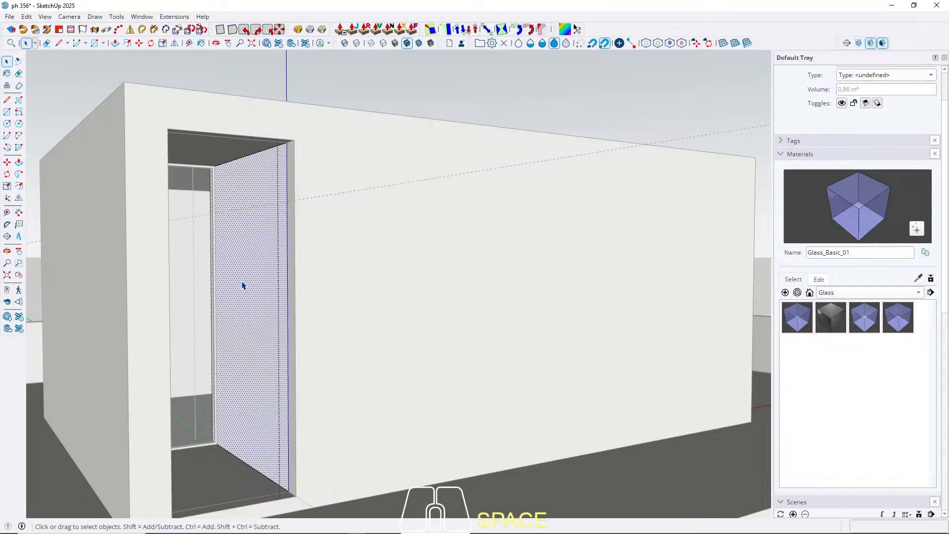
pyautogui.scroll(6, 242, 285)
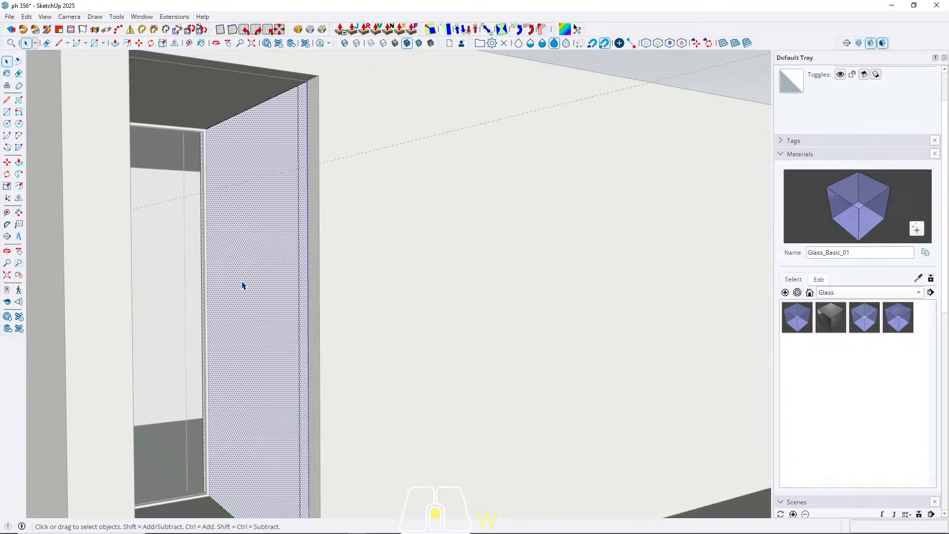
pyautogui.press('t')
pyautogui.scroll(-2, 216, 261)
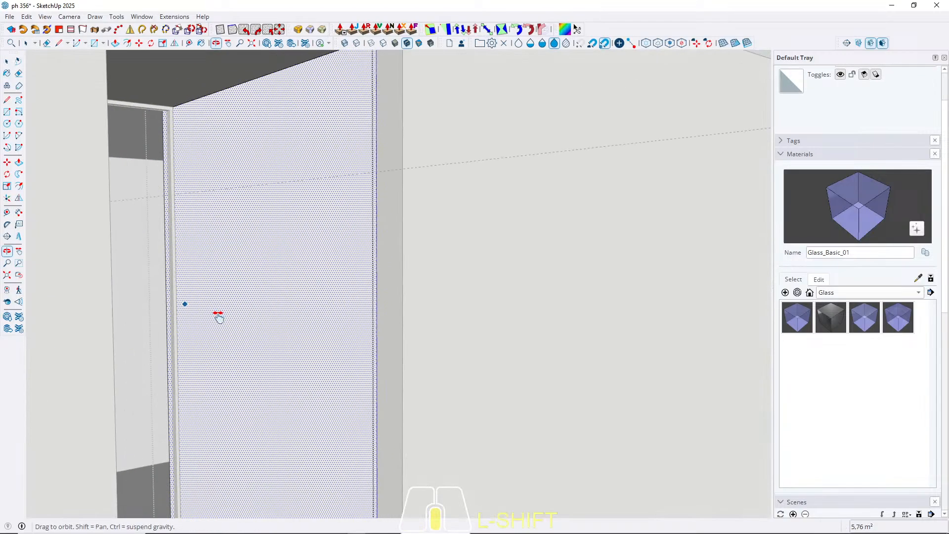
pyautogui.click(173, 244)
pyautogui.press('shift')
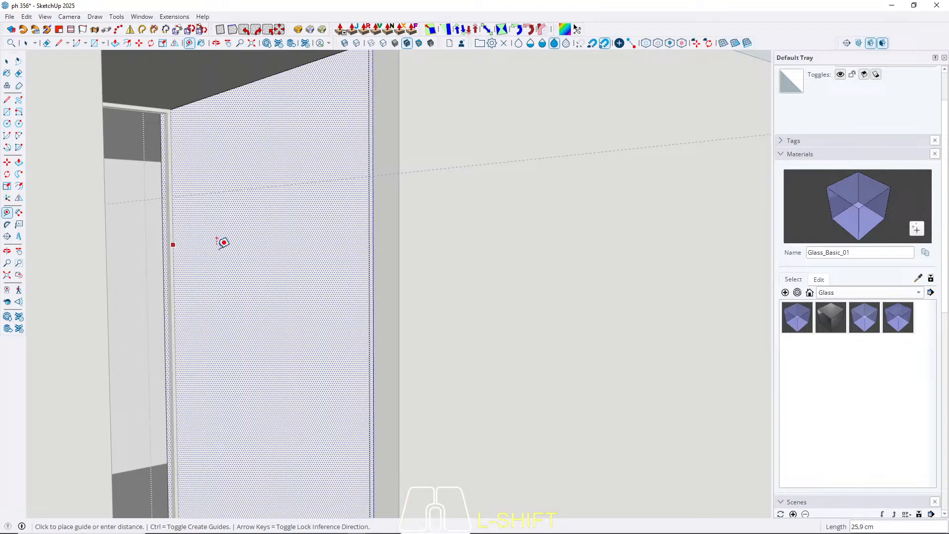
pyautogui.write('30')
pyautogui.press('Return')
pyautogui.click(195, 223)
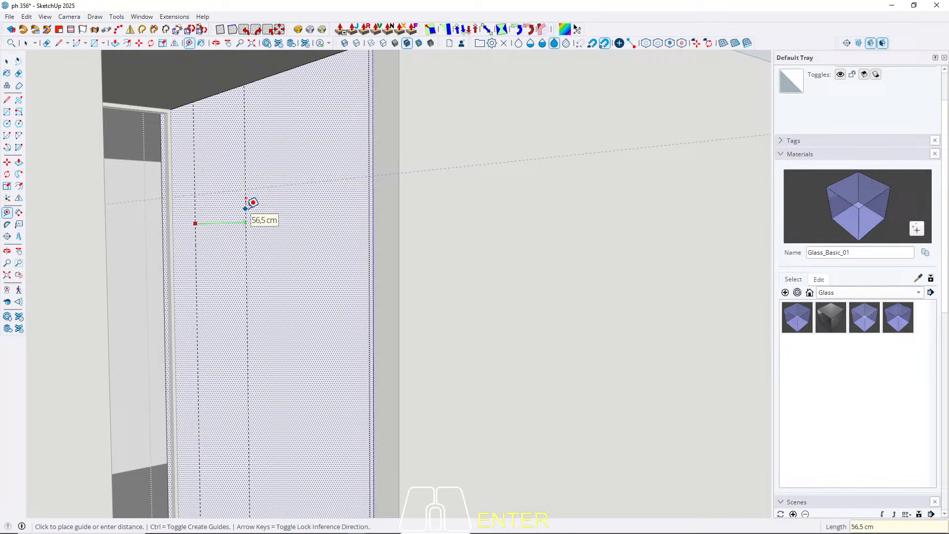
pyautogui.write('80')
pyautogui.press('Return')
pyautogui.press('space')
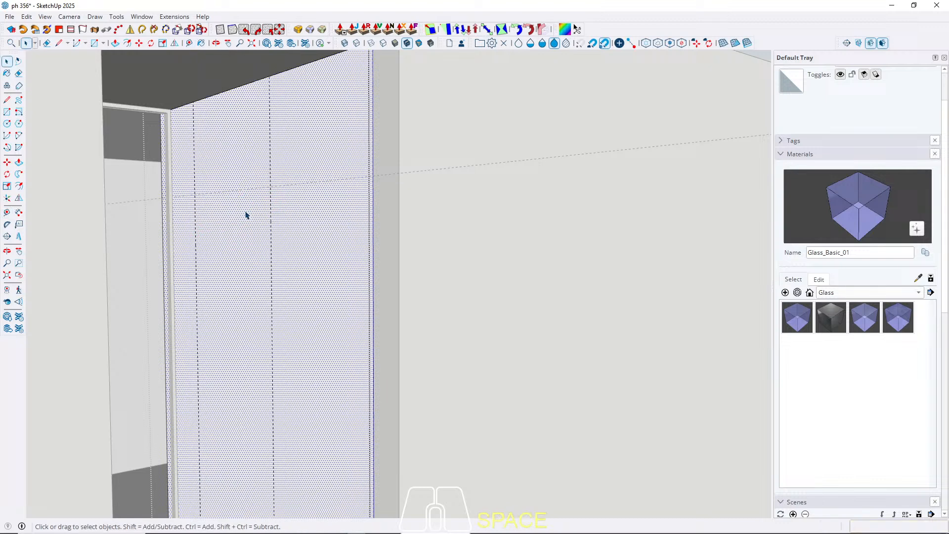
# Step: Draw the 80 by 240 cm door outline on the side wall between the guides, down to the floor
pyautogui.press('r')
pyautogui.click(194, 188)
pyautogui.scroll(-5, 218, 148)
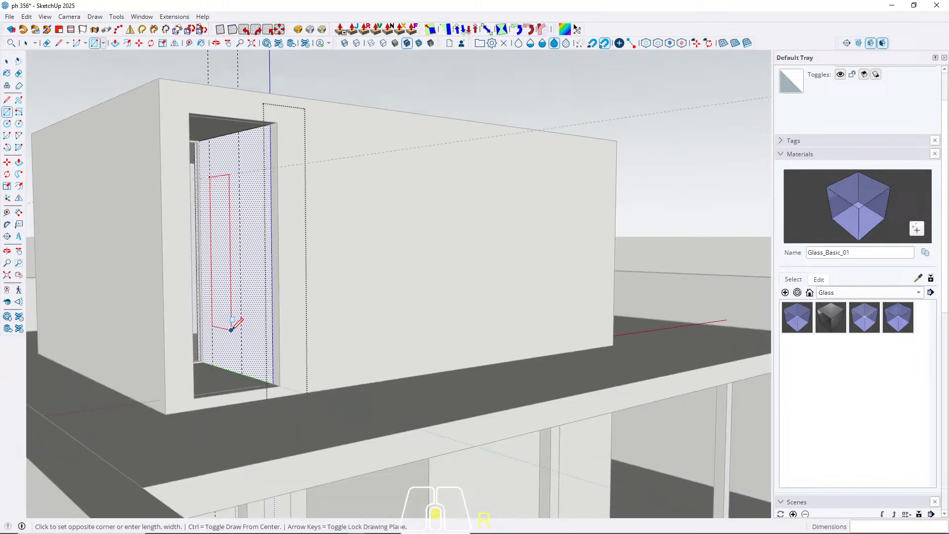
pyautogui.scroll(3, 220, 328)
pyautogui.click(248, 396)
pyautogui.press('space')
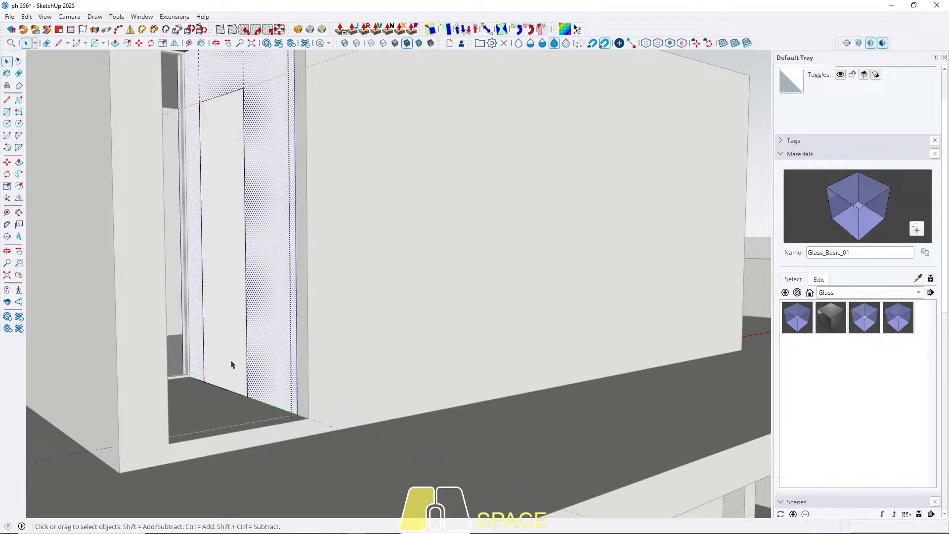
# Step: Push the door outline through the 15 cm wall thickness to cut the opening, and leave the wall group
pyautogui.press('p')
pyautogui.click(225, 341)
pyautogui.click(236, 303)
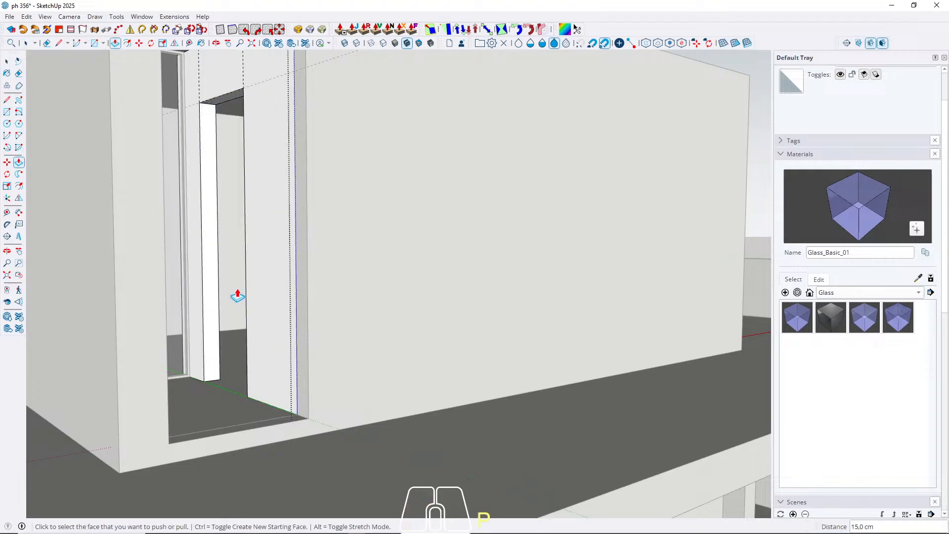
pyautogui.press('space')
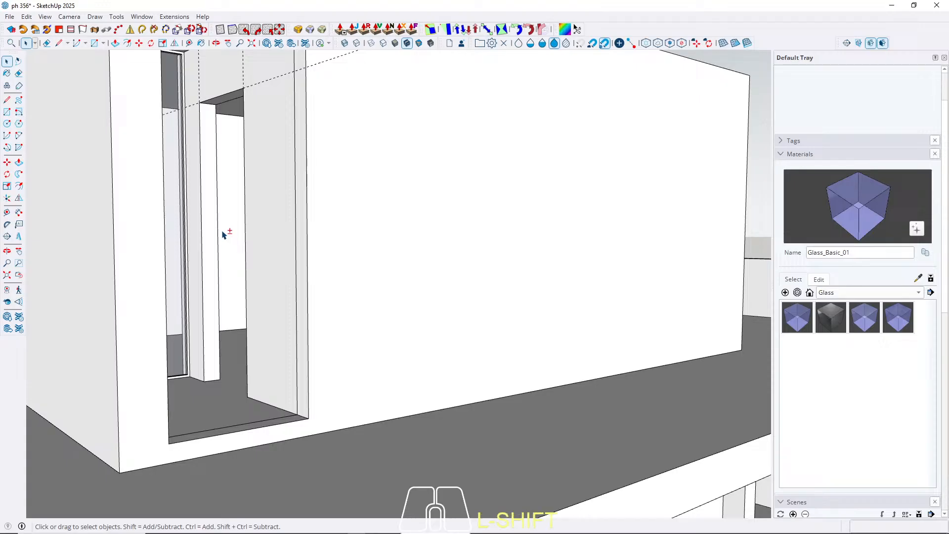
# Step: Remove the guides and draw a rectangle that fills the door opening from its upper corner to the floor
pyautogui.press('g')
pyautogui.scroll(2, 201, 154)
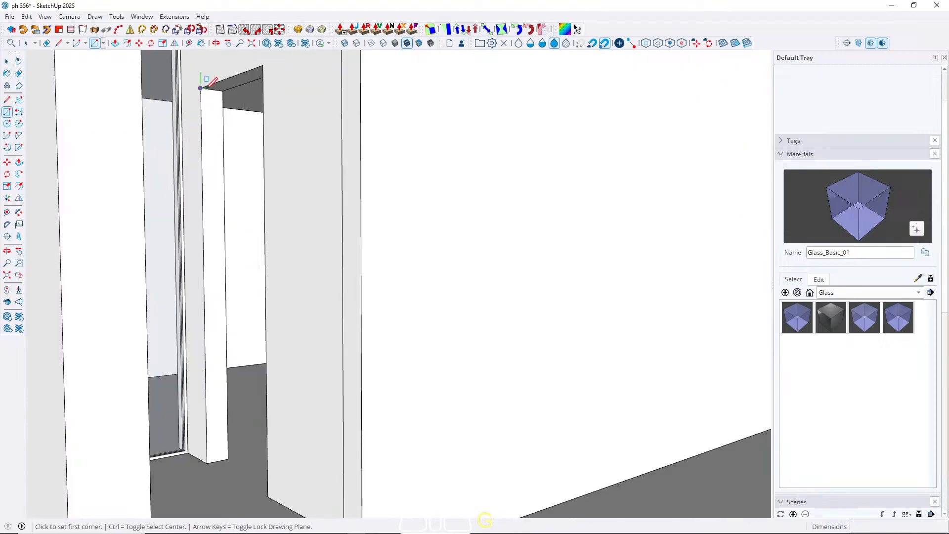
pyautogui.click(199, 87)
pyautogui.moveTo(259, 369); pyautogui.dragTo(256, 447, button='middle')
pyautogui.keyDown('shift'); pyautogui.moveTo(256, 447); pyautogui.dragTo(198, 65, button='middle'); pyautogui.keyUp('shift')
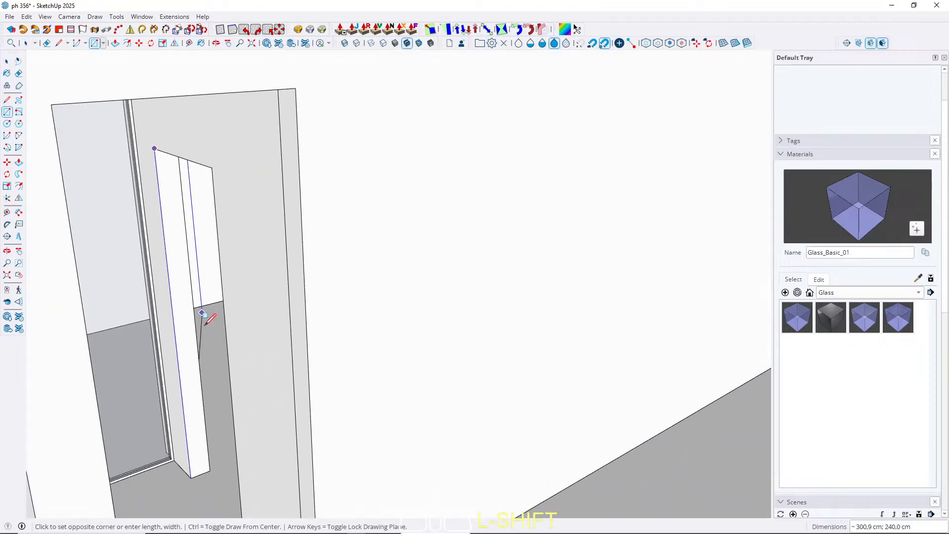
pyautogui.keyDown('shift'); pyautogui.moveTo(210, 390); pyautogui.dragTo(206, 210, button='middle'); pyautogui.keyUp('shift')
pyautogui.scroll(2, 225, 314)
pyautogui.click(238, 326)
pyautogui.press('space')
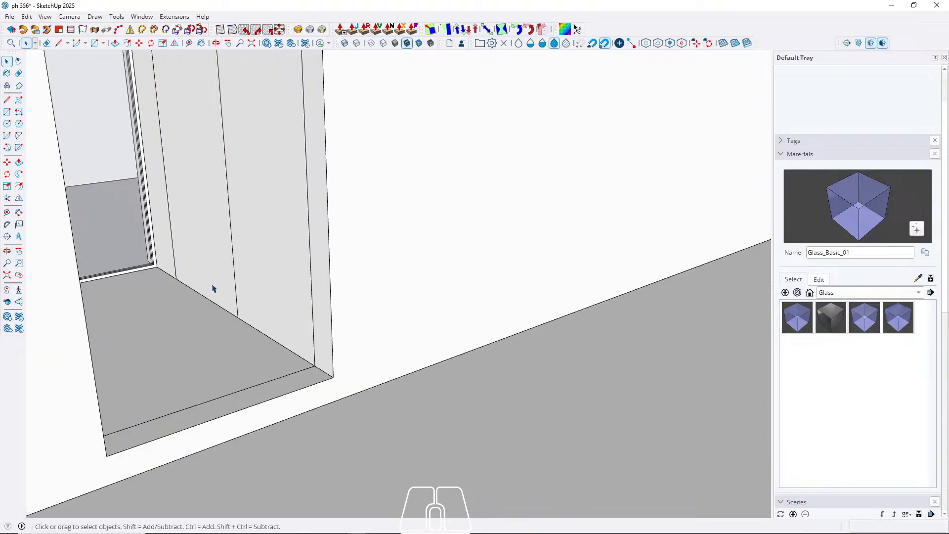
# Step: Extrude the door rectangle 4 cm into a panel and make it a group
pyautogui.press('p')
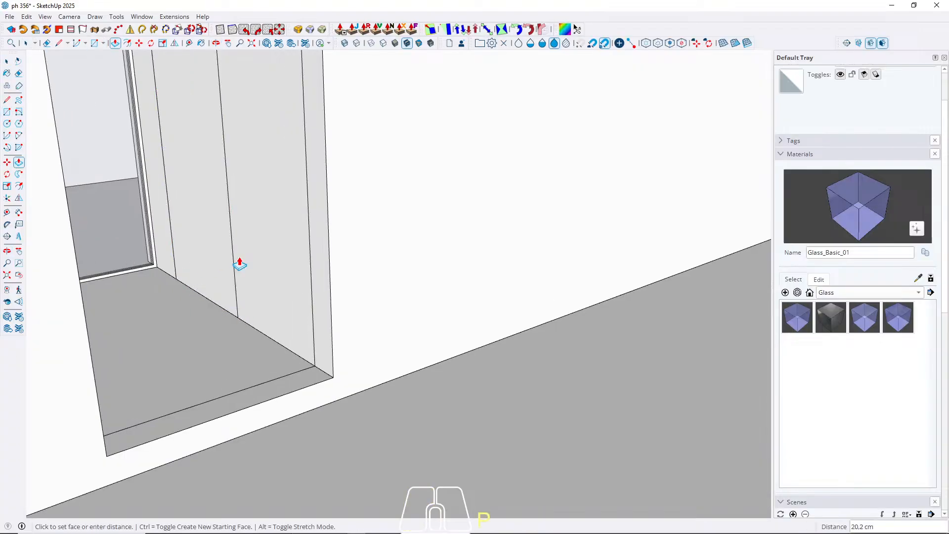
pyautogui.press('Return')
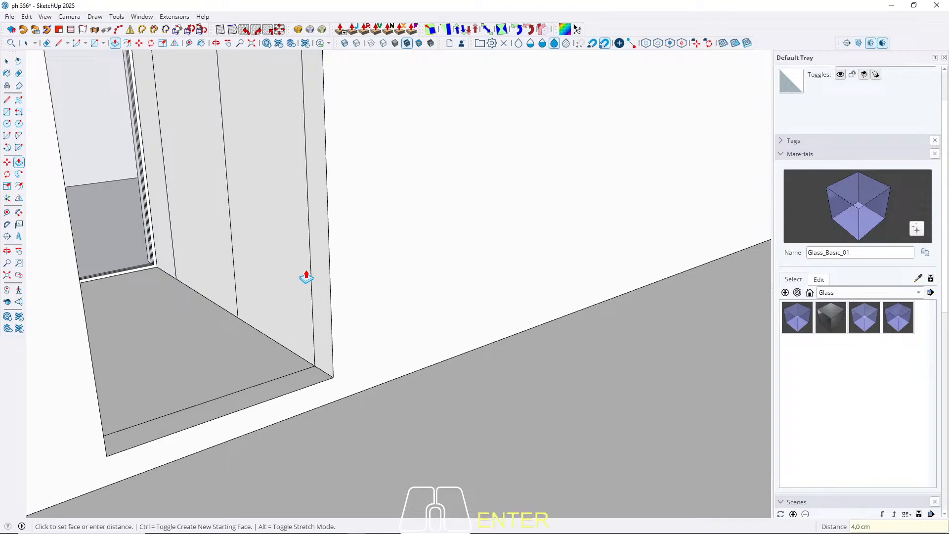
pyautogui.press('space')
pyautogui.click(215, 268)
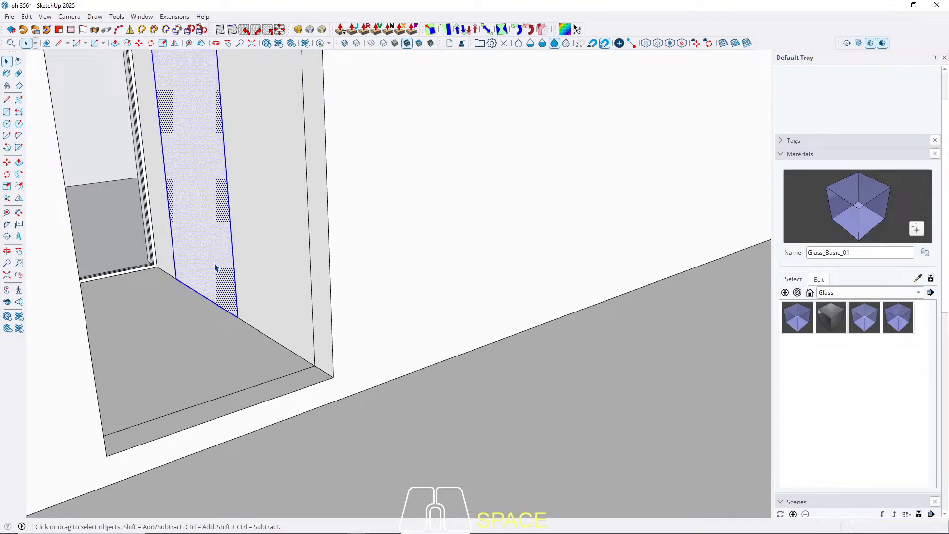
pyautogui.rightClick(209, 266)
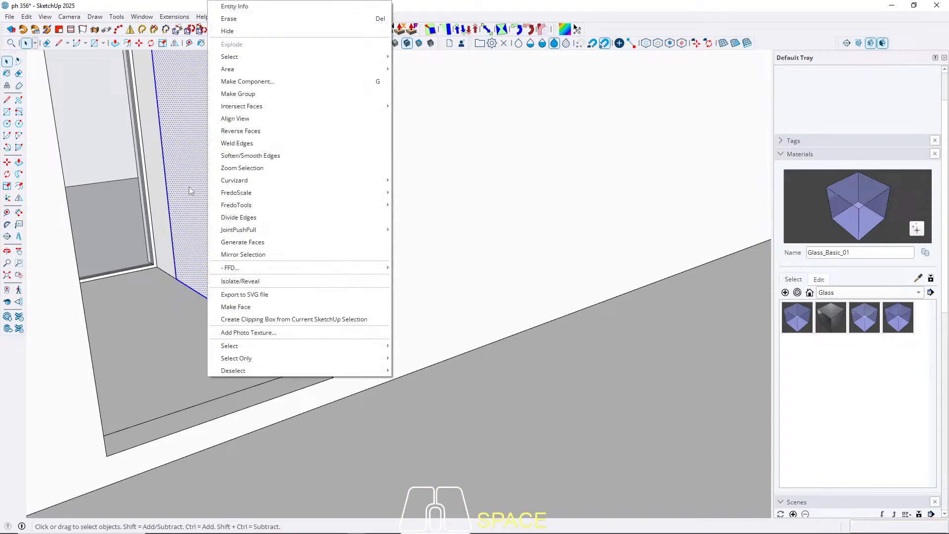
pyautogui.click(237, 94)
# Step: Place a guide 90 cm above the bottom edge of the front wall opening's jamb
pyautogui.moveTo(219, 208); pyautogui.dragTo(156, 265, button='middle')
pyautogui.scroll(5, 286, 390)
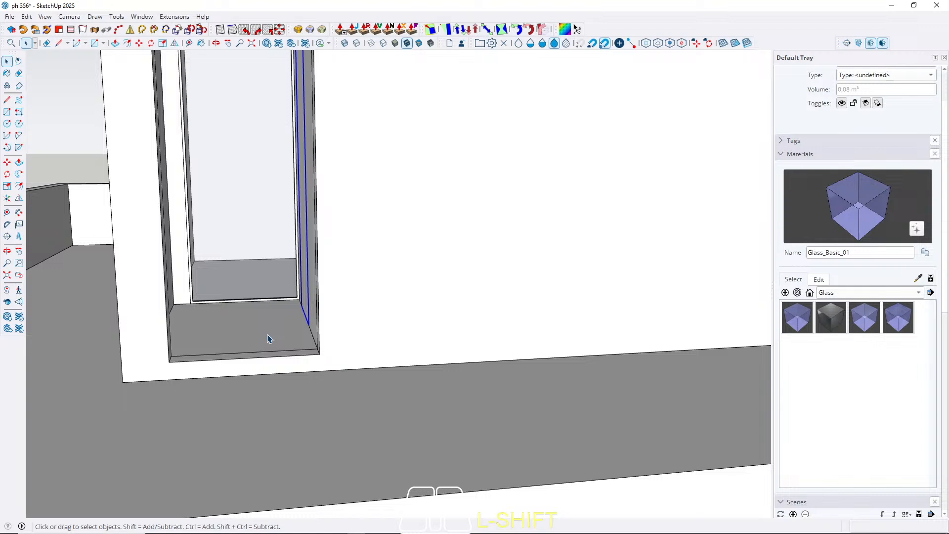
pyautogui.moveTo(268, 319); pyautogui.dragTo(255, 355, button='middle')
pyautogui.scroll(4, 176, 420)
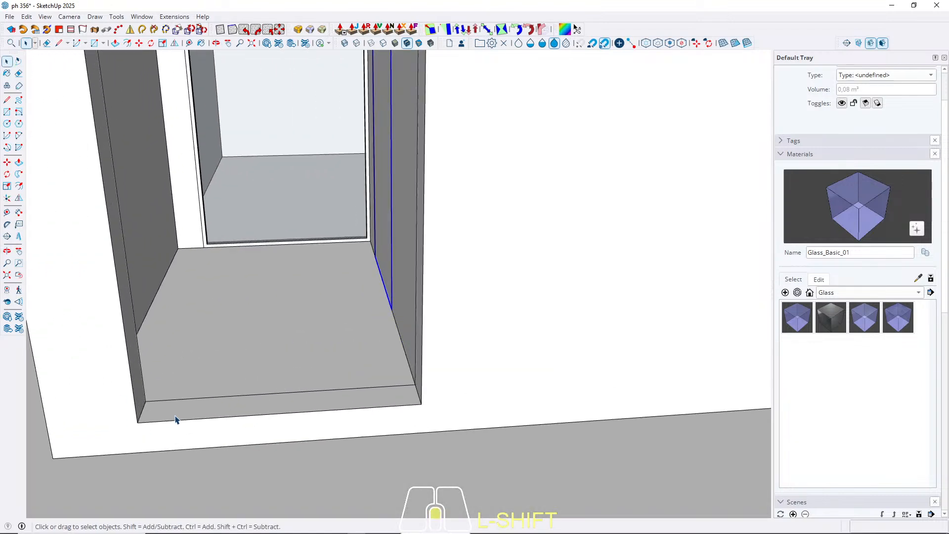
pyautogui.moveTo(175, 419); pyautogui.dragTo(99, 408, button='middle')
pyautogui.scroll(2, 98, 401)
pyautogui.press('t')
pyautogui.click(92, 394)
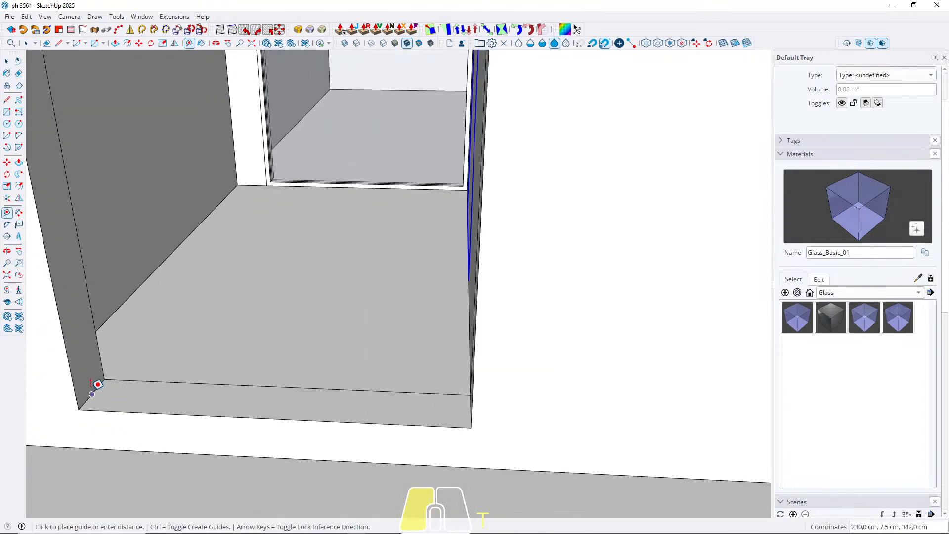
pyautogui.write('90')
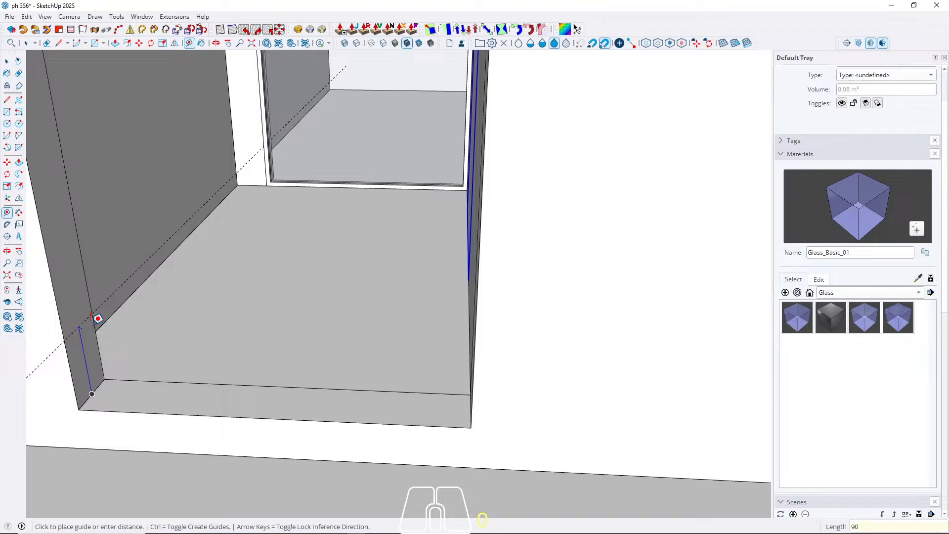
pyautogui.press('Return')
# Step: Draw a rectangle across the lower part of the front wall opening, from its bottom corner up to the 90 cm guide
pyautogui.moveTo(106, 339); pyautogui.dragTo(180, 396, button='middle')
pyautogui.press('space')
pyautogui.press('r')
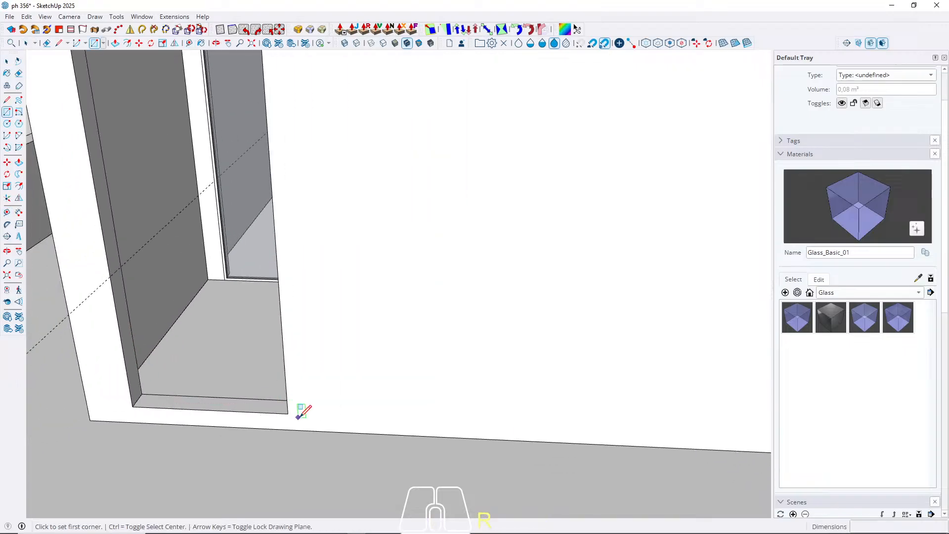
pyautogui.click(288, 413)
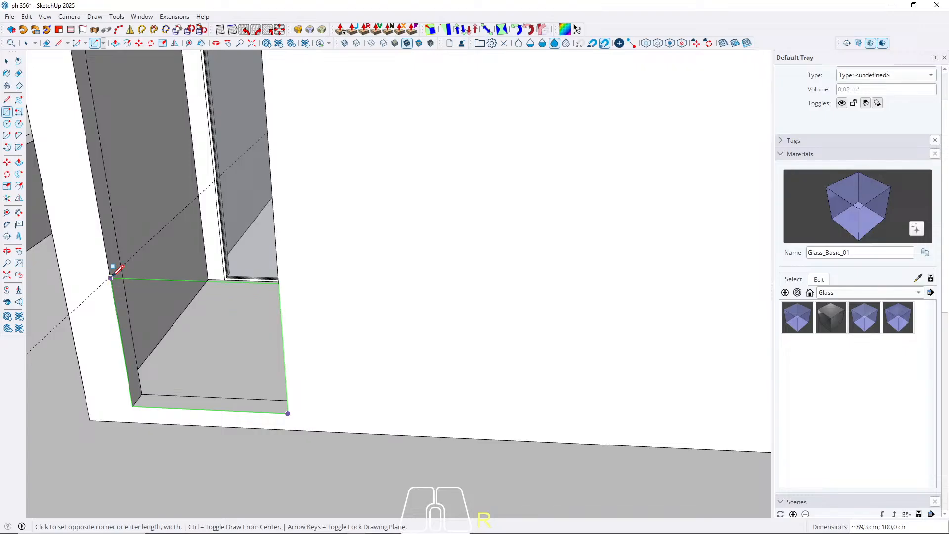
pyautogui.click(110, 274)
pyautogui.press('space')
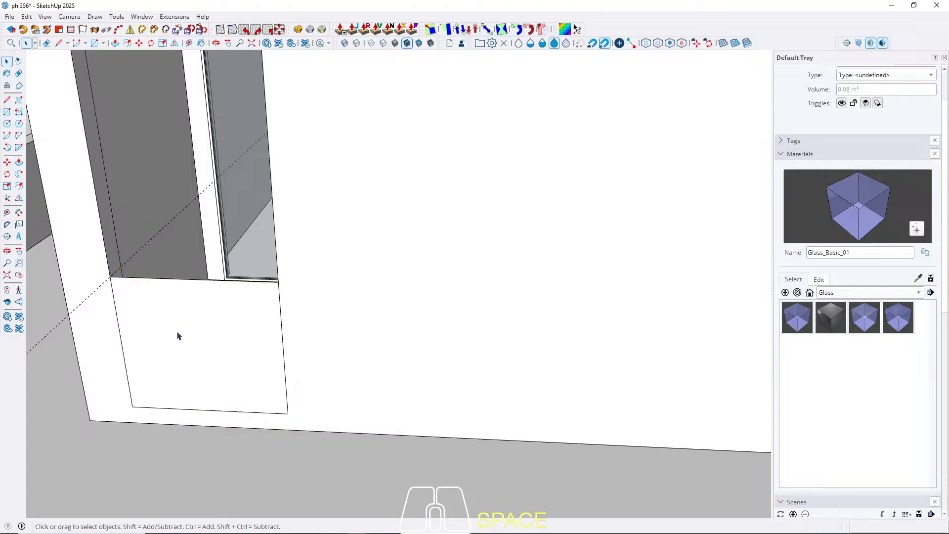
# Step: Extrude the rectangle in the lower front wall opening 1 cm into a panel and make it a group
pyautogui.press('p')
pyautogui.press('Return')
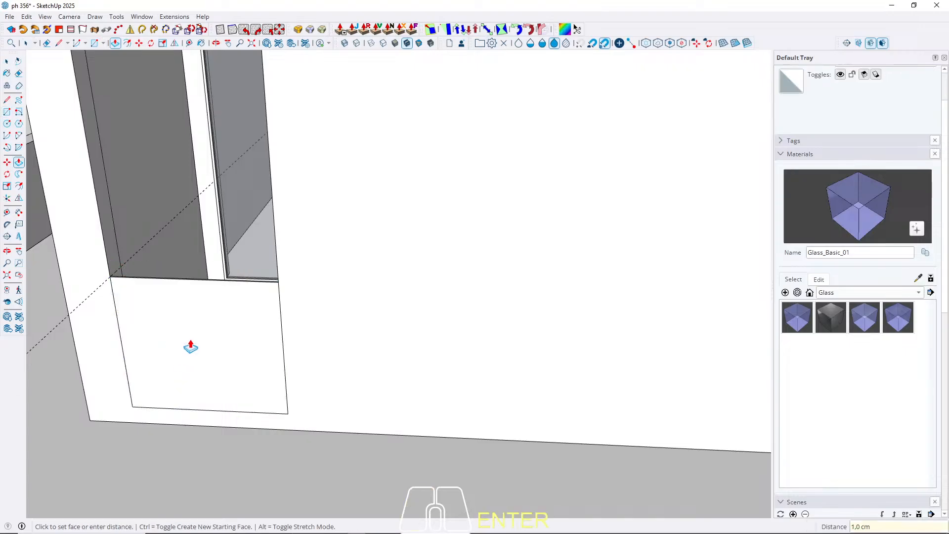
pyautogui.press('space')
pyautogui.click(184, 356)
pyautogui.rightClick(184, 330)
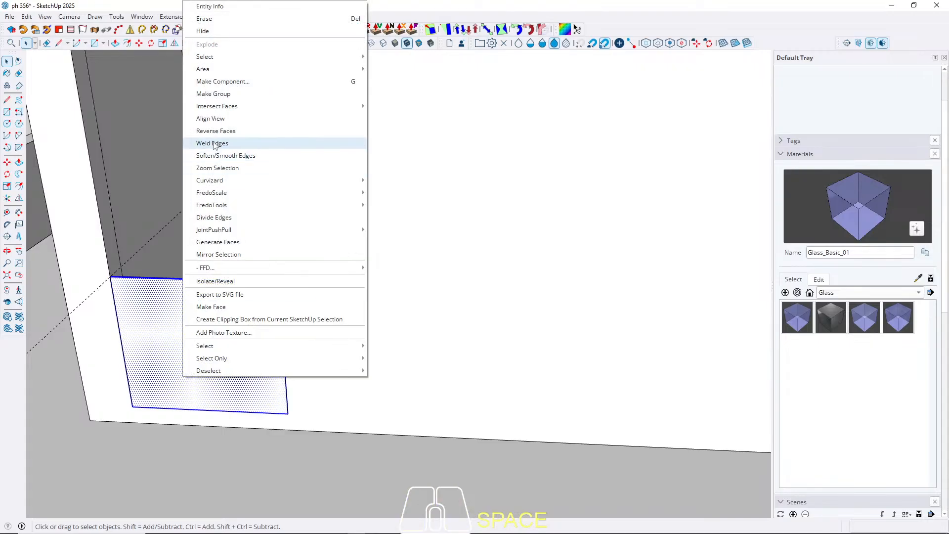
pyautogui.click(224, 94)
# Step: Paint the panel group with the Glass_Basic_01 material and move it 2 cm inward from the wall's front face
pyautogui.press('b')
pyautogui.click(188, 328)
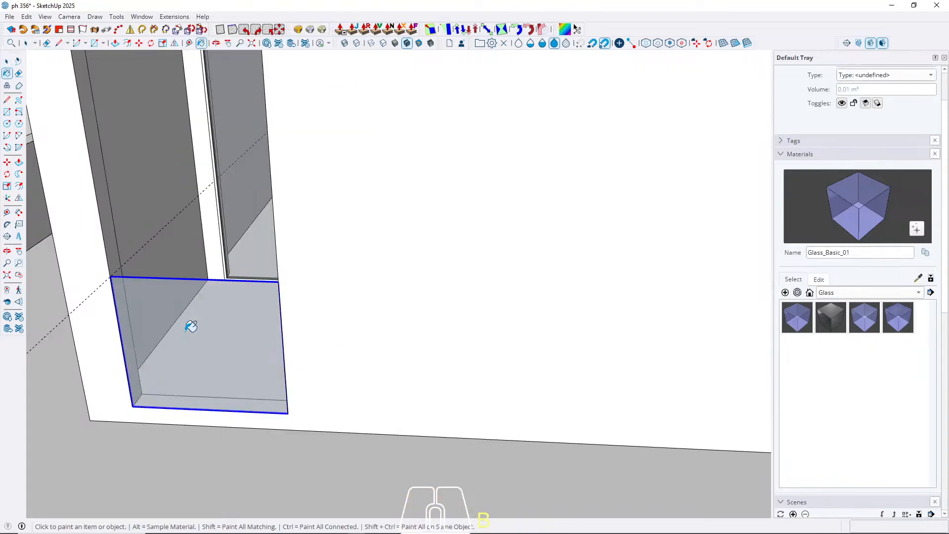
pyautogui.press('space')
pyautogui.scroll(2, 173, 381)
pyautogui.press('m')
pyautogui.click(165, 398)
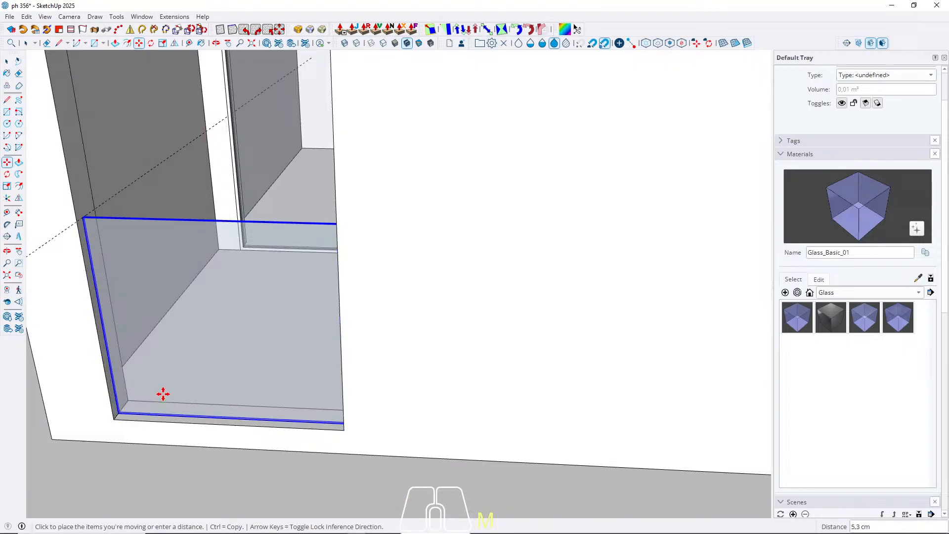
pyautogui.press('Escape')
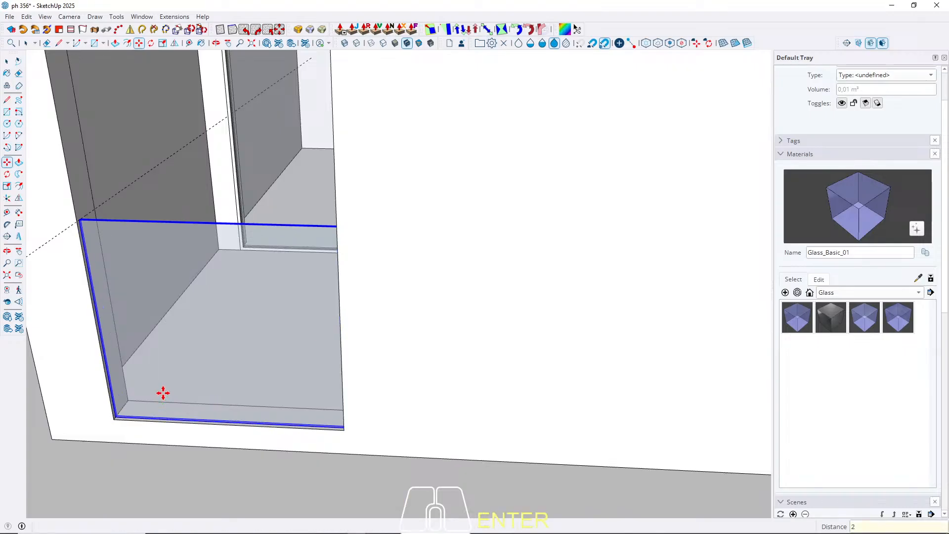
pyautogui.press('space')
# Step: Draw a rectangle about 3.5 by 1 cm on the glass panel's top edge, starting at the jamb corner
pyautogui.scroll(3, 93, 216)
pyautogui.moveTo(94, 216); pyautogui.dragTo(89, 292, button='middle')
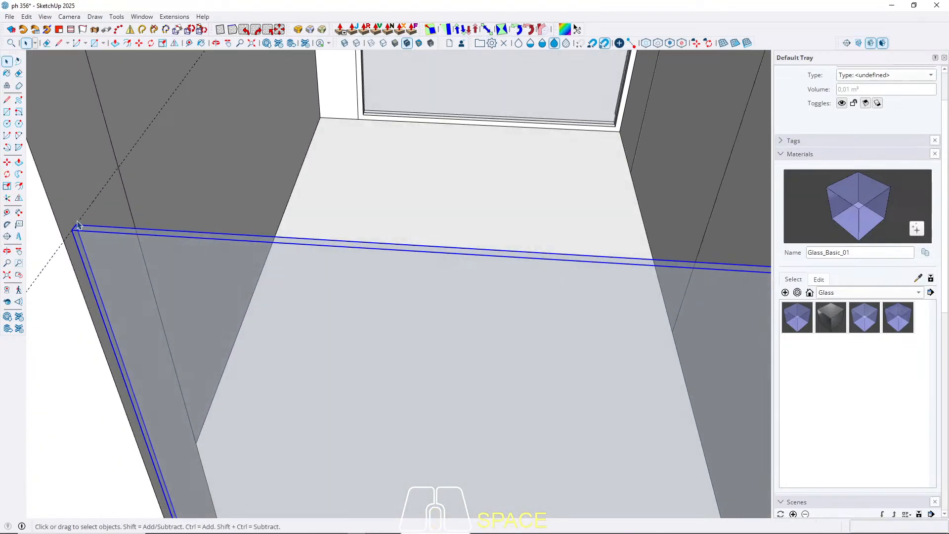
pyautogui.scroll(3, 77, 220)
pyautogui.press('r')
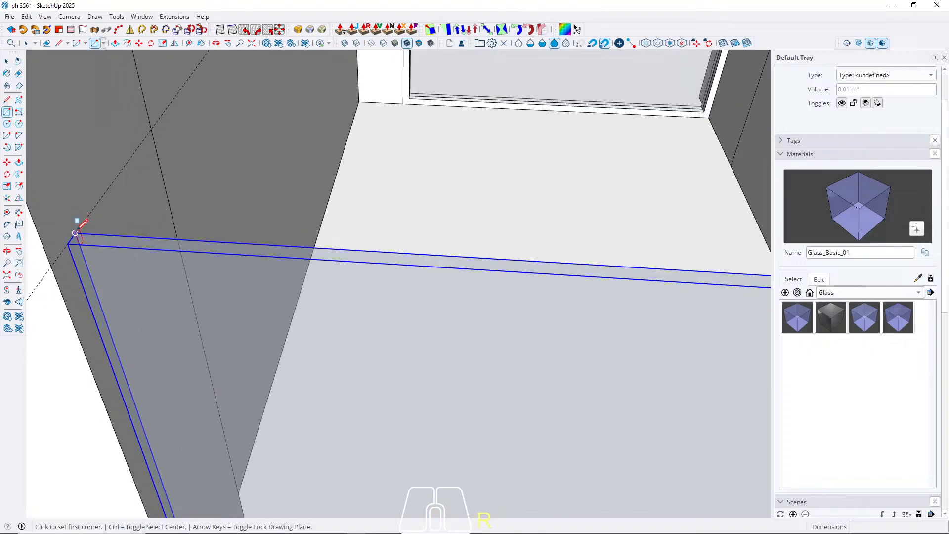
pyautogui.click(75, 232)
pyautogui.click(128, 247)
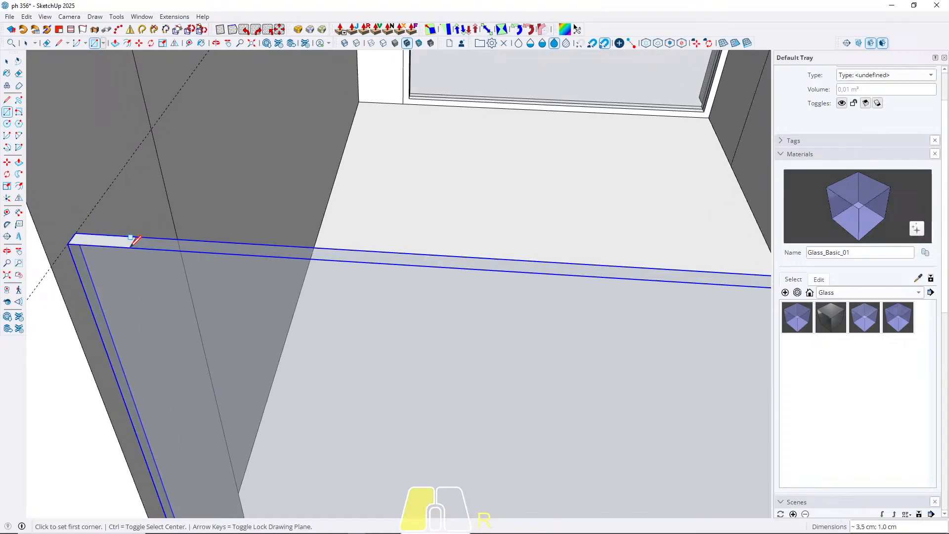
pyautogui.press('p')
pyautogui.click(127, 248)
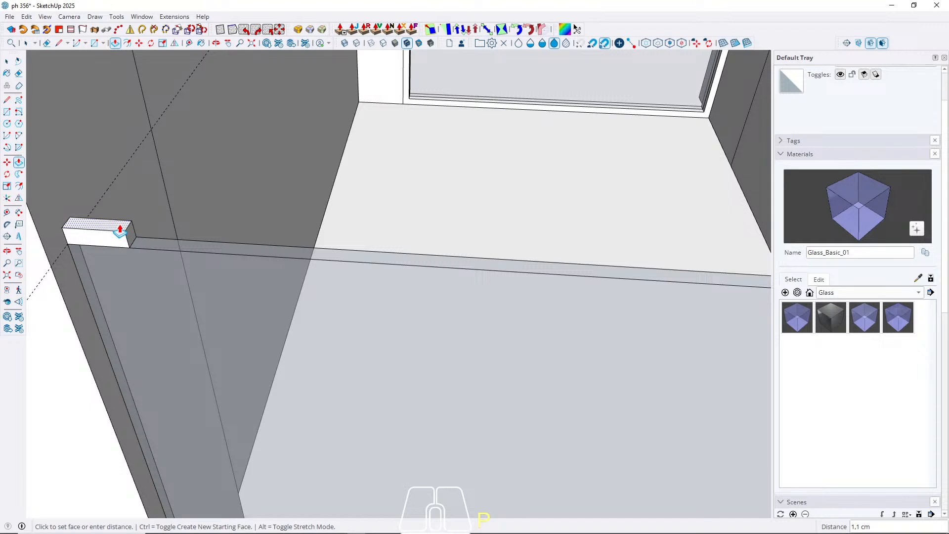
pyautogui.press('Return')
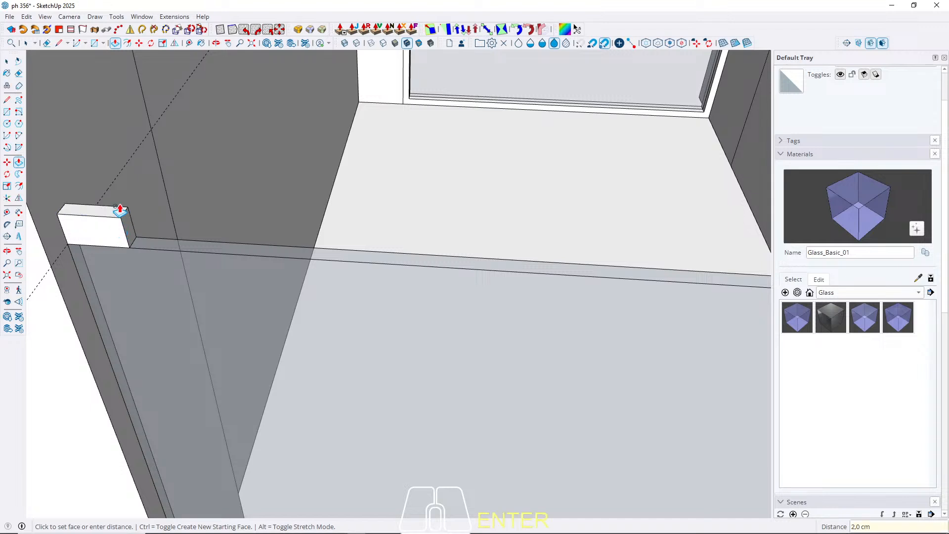
pyautogui.hotkey('ctrl', 'z')
# Step: Extrude the small rectangle upward and extend the block's front face flush with the wall's front face
pyautogui.click(106, 240)
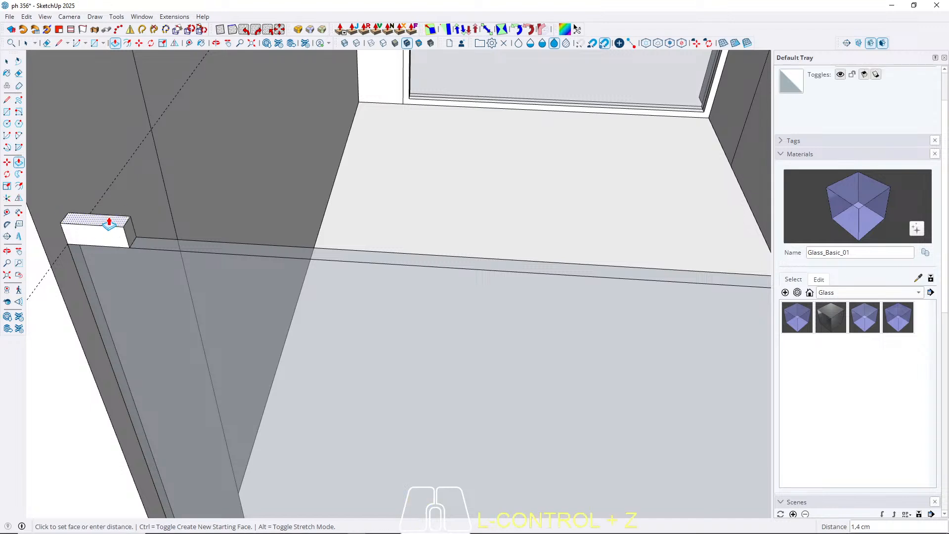
pyautogui.press('Return')
pyautogui.click(103, 239)
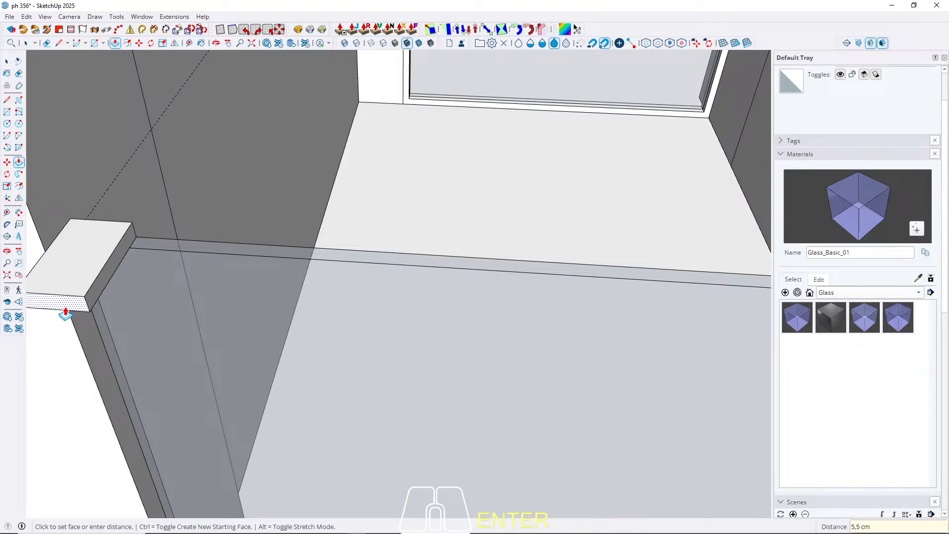
pyautogui.click(81, 347)
# Step: Extrude the block's rear face inward so that it overhangs the inner side of the glass panel
pyautogui.scroll(3, 124, 212)
pyautogui.moveTo(131, 197); pyautogui.dragTo(536, 306, button='middle')
pyautogui.scroll(-2, 394, 269)
pyautogui.scroll(3, 397, 125)
pyautogui.moveTo(396, 125); pyautogui.dragTo(186, 139, button='middle')
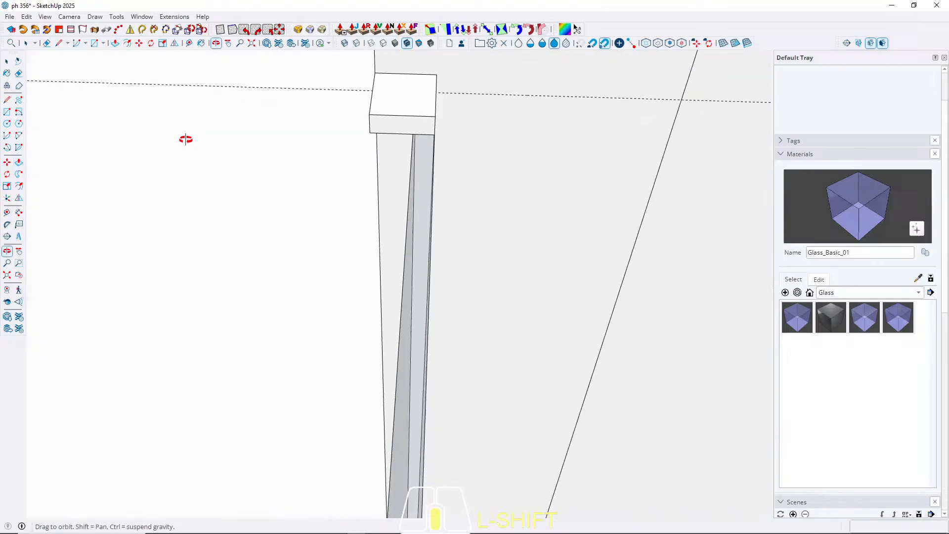
pyautogui.scroll(2, 457, 132)
pyautogui.moveTo(457, 133); pyautogui.dragTo(413, 132, button='middle')
pyautogui.click(438, 120)
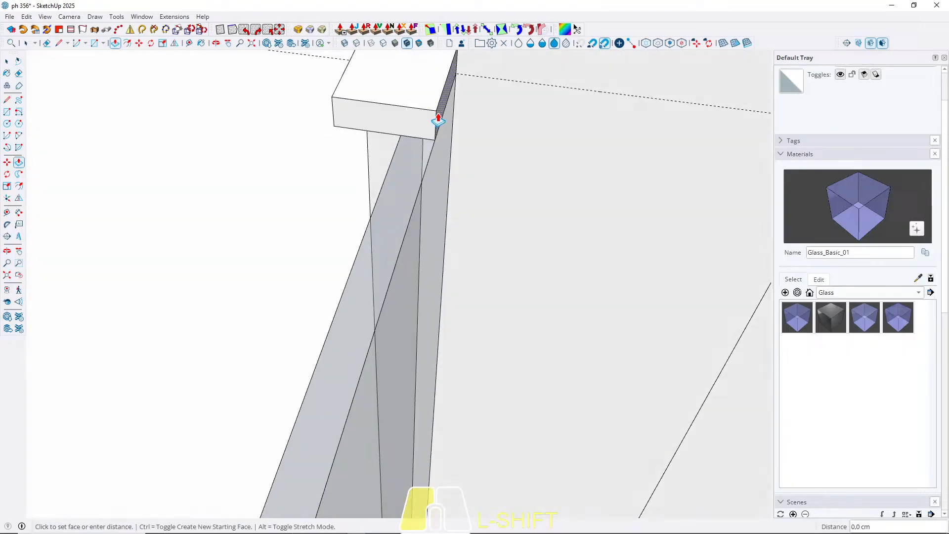
pyautogui.press('Return')
# Step: Extend the block's end face along the top of the glass to the opposite jamb to form a full-width handrail
pyautogui.click(432, 136)
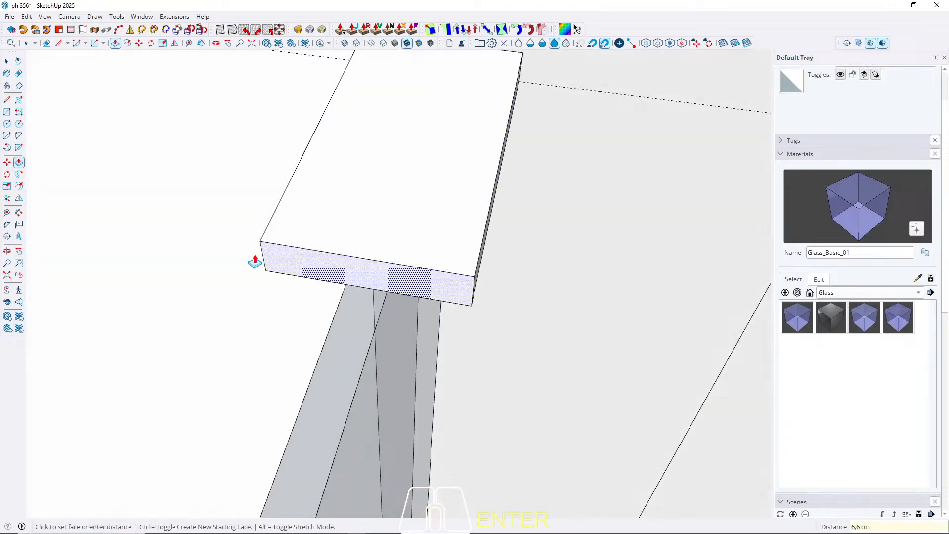
pyautogui.scroll(-3, 254, 263)
pyautogui.moveTo(254, 263); pyautogui.dragTo(312, 318, button='middle')
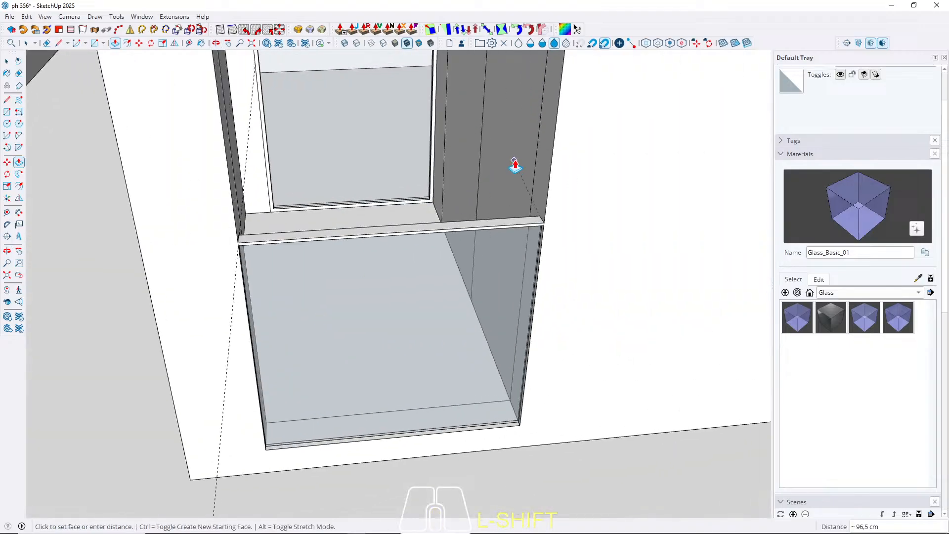
# Step: Make the whole handrail a group and remove the guides from the model
pyautogui.press('space')
pyautogui.click(527, 212)
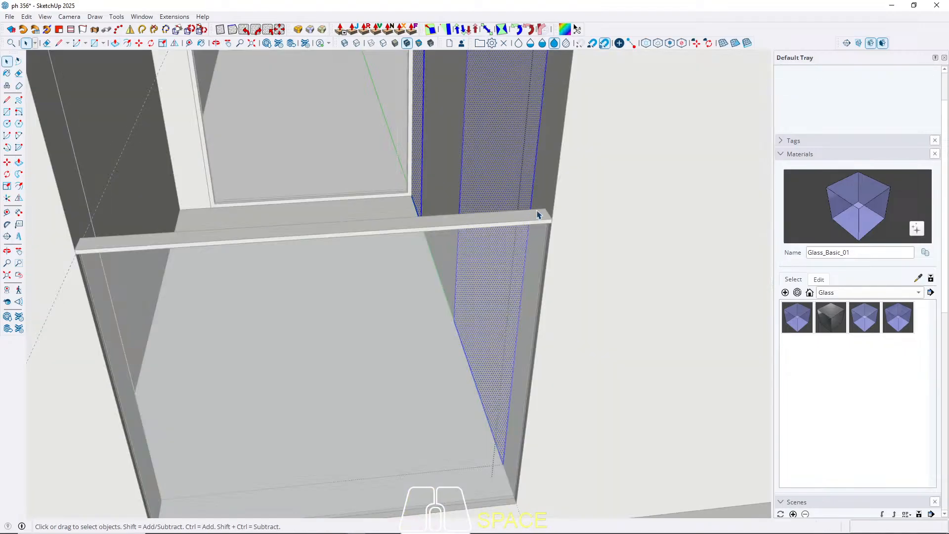
pyautogui.press('Escape')
pyautogui.click(536, 221)
pyautogui.rightClick(536, 221)
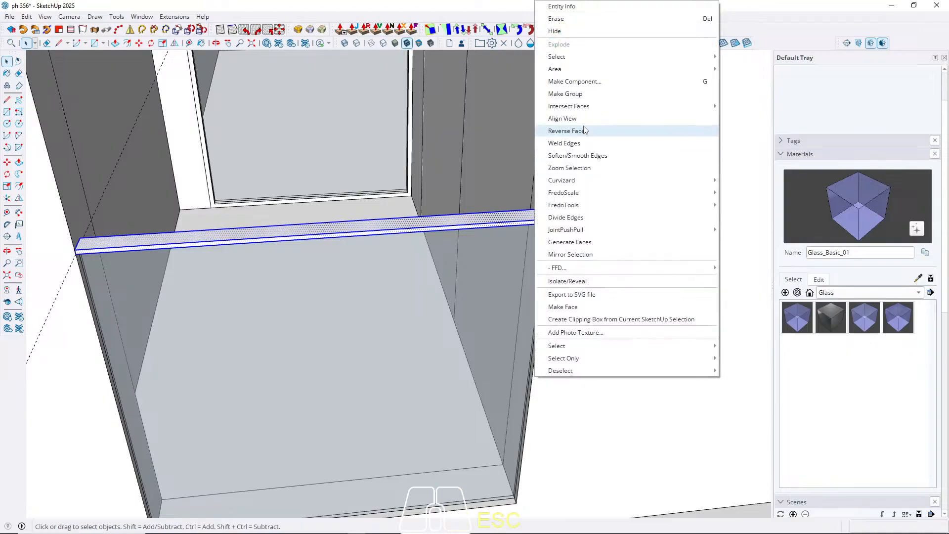
pyautogui.click(568, 93)
pyautogui.scroll(-2, 318, 295)
pyautogui.scroll(-5, 311, 295)
pyautogui.moveTo(312, 298); pyautogui.dragTo(361, 265, button='middle')
pyautogui.hotkey('shift', 'g')
pyautogui.scroll(-1, 199, 278)
pyautogui.scroll(-3, 200, 278)
pyautogui.moveTo(336, 298); pyautogui.dragTo(340, 266, button='middle')
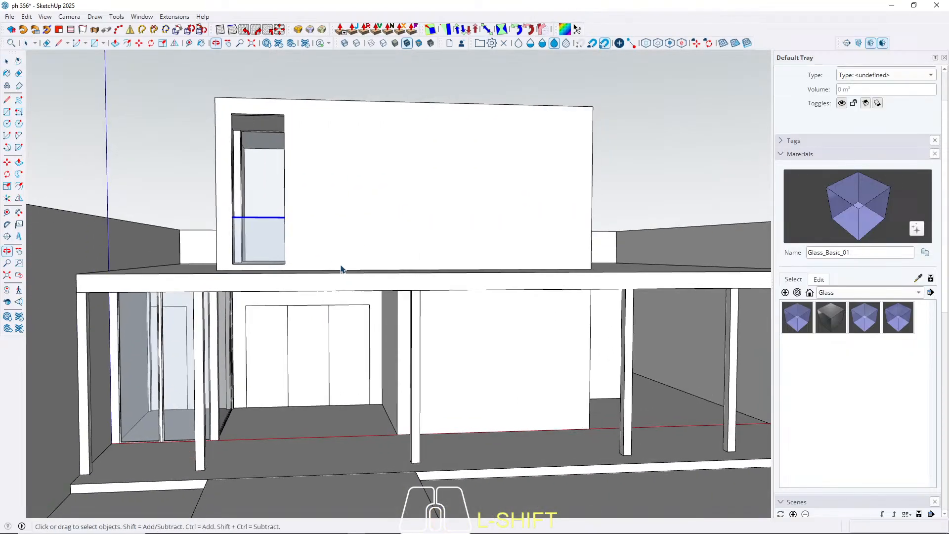
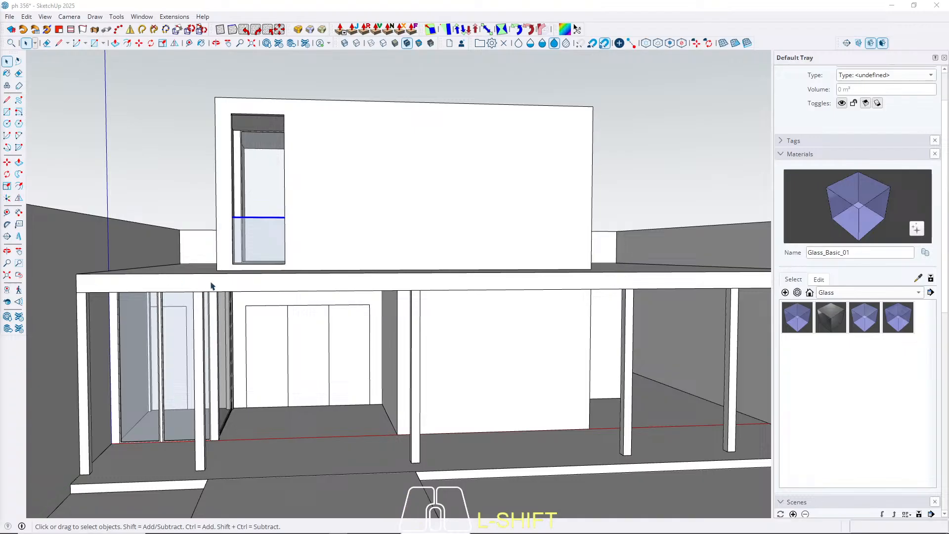
# Step: Open the glazing's corner post at the origin for editing, select all its geometry and hide the rest of the model
pyautogui.scroll(-1, 221, 331)
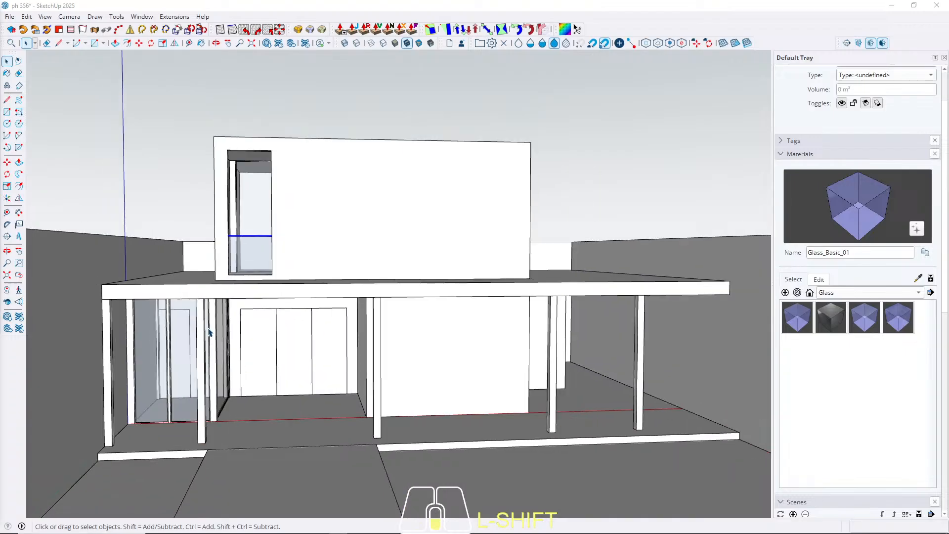
pyautogui.scroll(4, 102, 312)
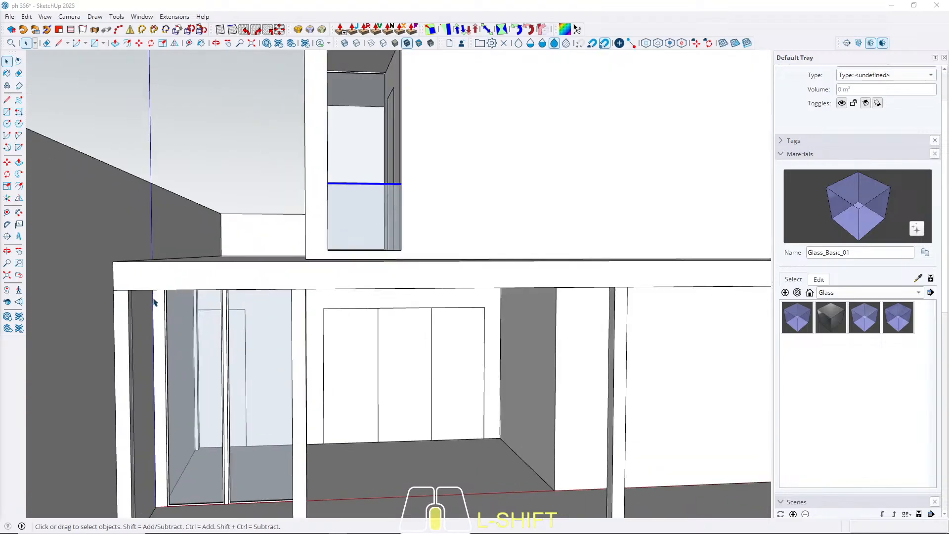
pyautogui.moveTo(153, 299); pyautogui.dragTo(119, 385, button='middle')
pyautogui.scroll(2, 100, 323)
pyautogui.tripleClick(100, 322)
pyautogui.hotkey('shift', 'h')
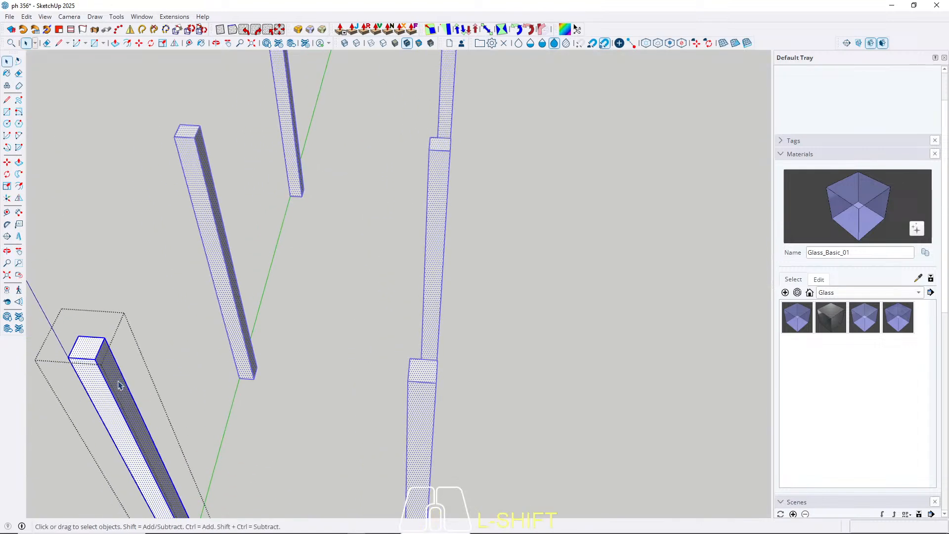
# Step: Place guides on the post's top face 2 cm in from each of its two side edges
pyautogui.scroll(-2, 269, 236)
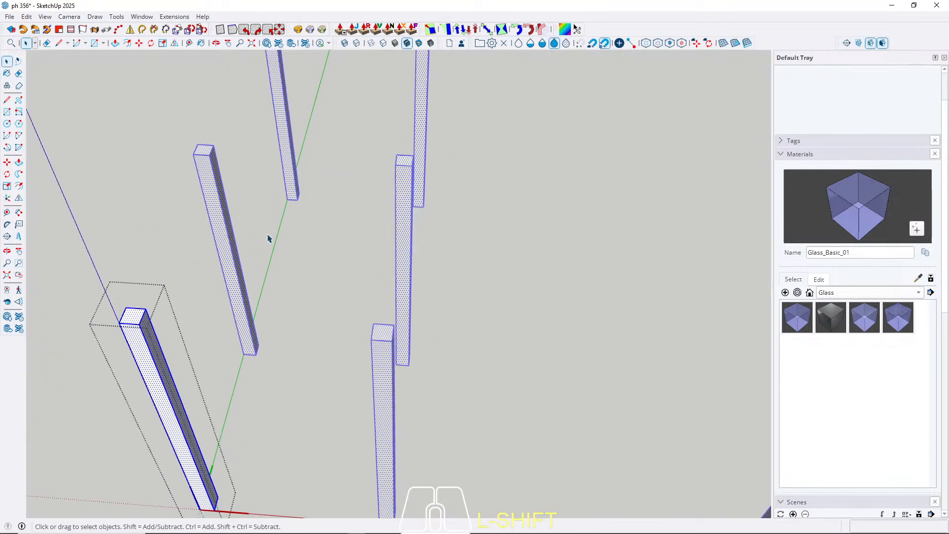
pyautogui.scroll(5, 106, 322)
pyautogui.press('t')
pyautogui.scroll(4, 106, 349)
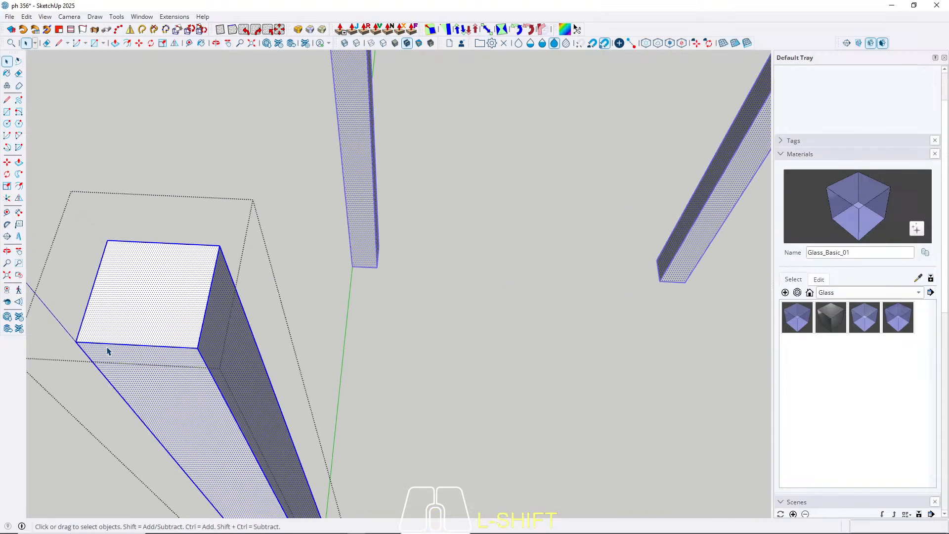
pyautogui.click(79, 270)
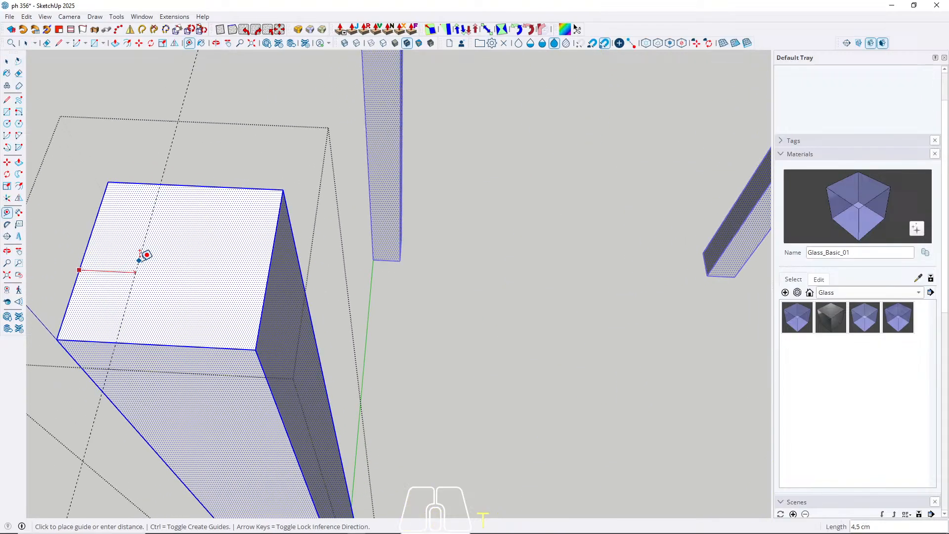
pyautogui.press('Return')
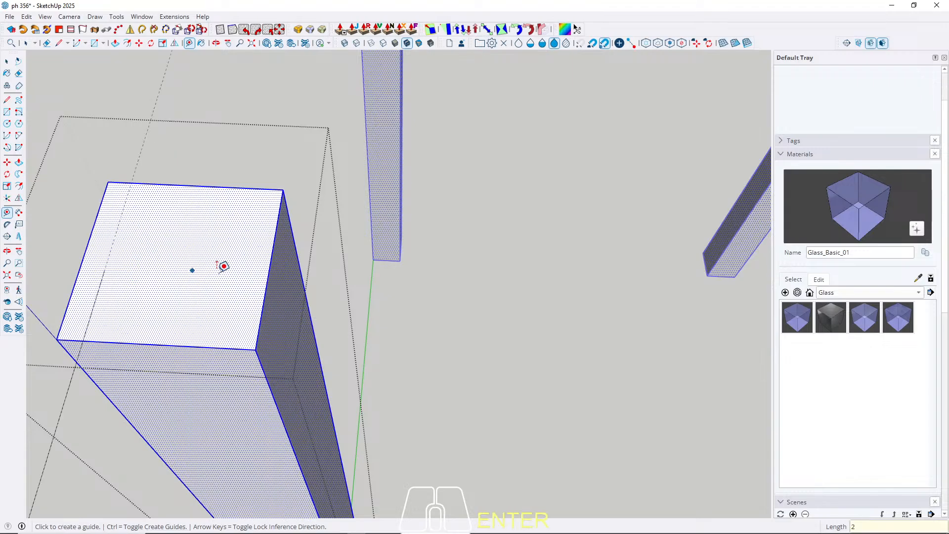
pyautogui.click(268, 275)
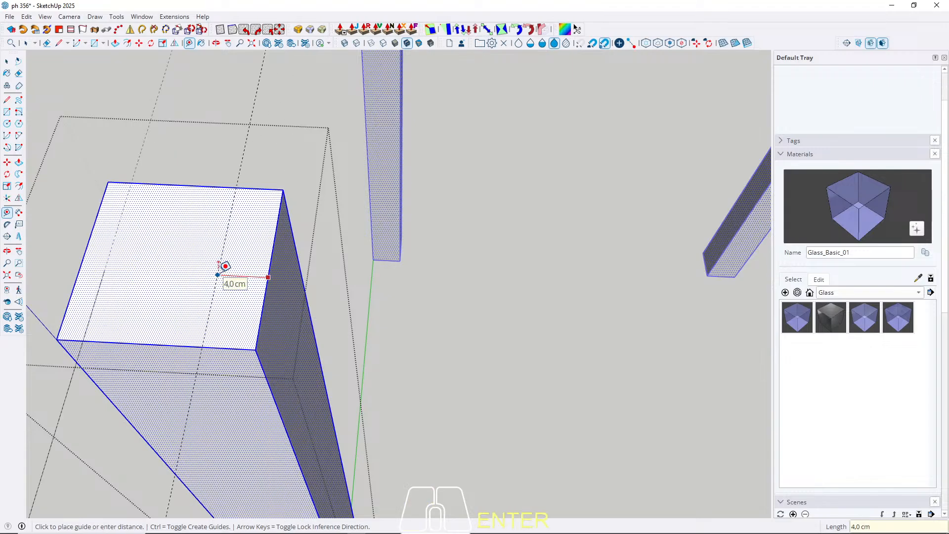
pyautogui.write('2')
pyautogui.press('Return')
# Step: Place a guide across the middle of the post's top face and parallel guides 1 cm to either side of it
pyautogui.click(209, 346)
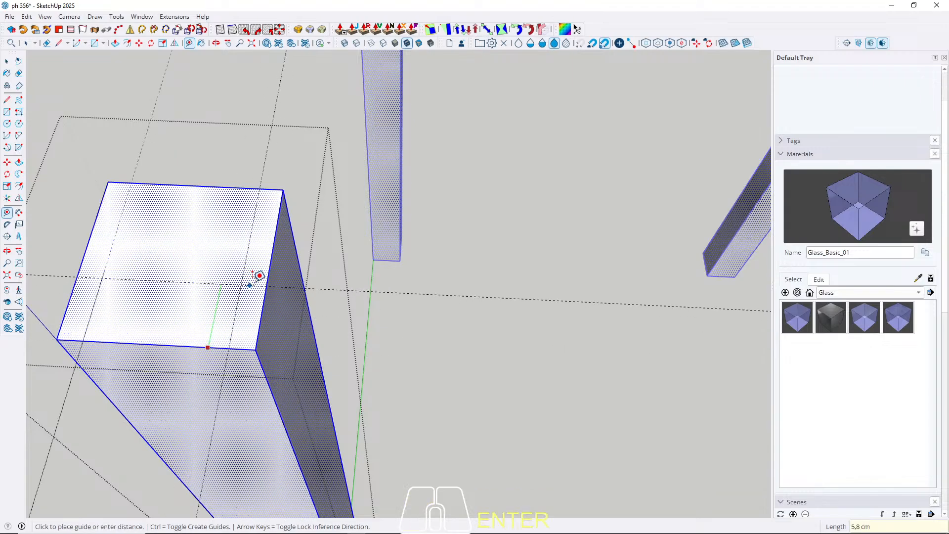
pyautogui.click(271, 264)
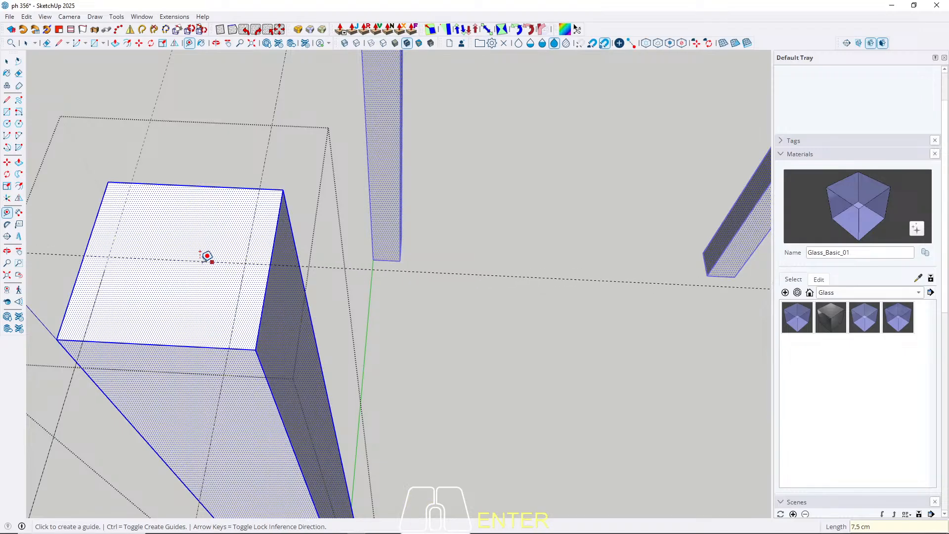
pyautogui.click(197, 261)
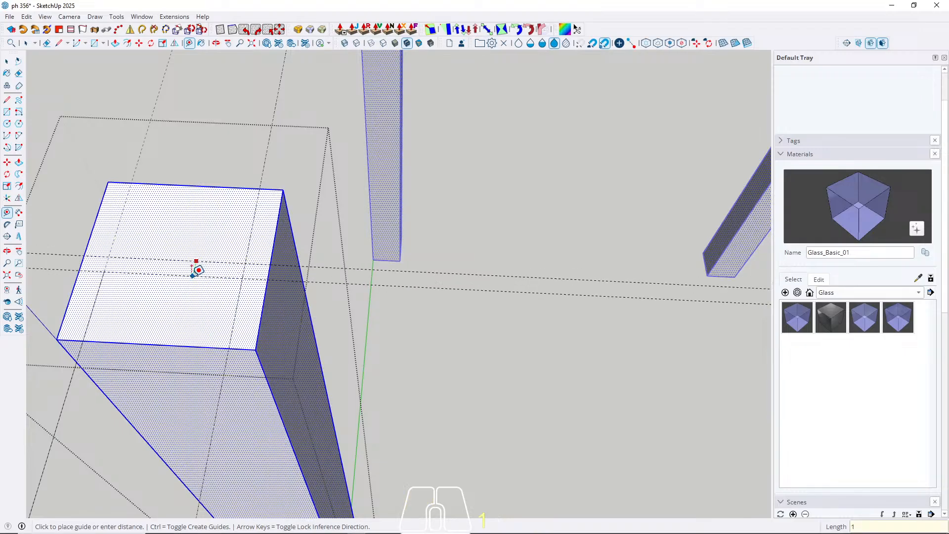
pyautogui.click(195, 268)
pyautogui.click(185, 260)
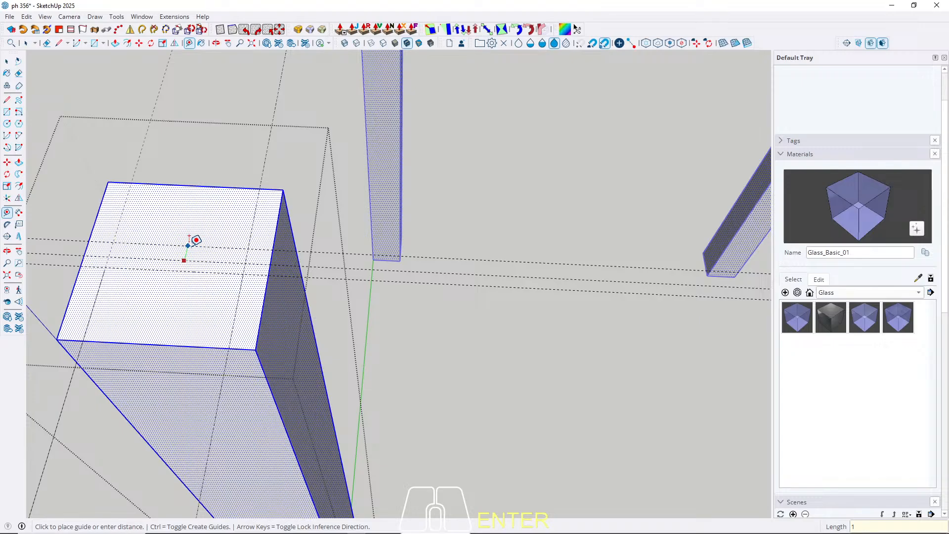
pyautogui.write('1')
pyautogui.press('Return')
# Step: Draw a rectangle between the guides on the front part of the post's top face and push it down through the full height
pyautogui.press('r')
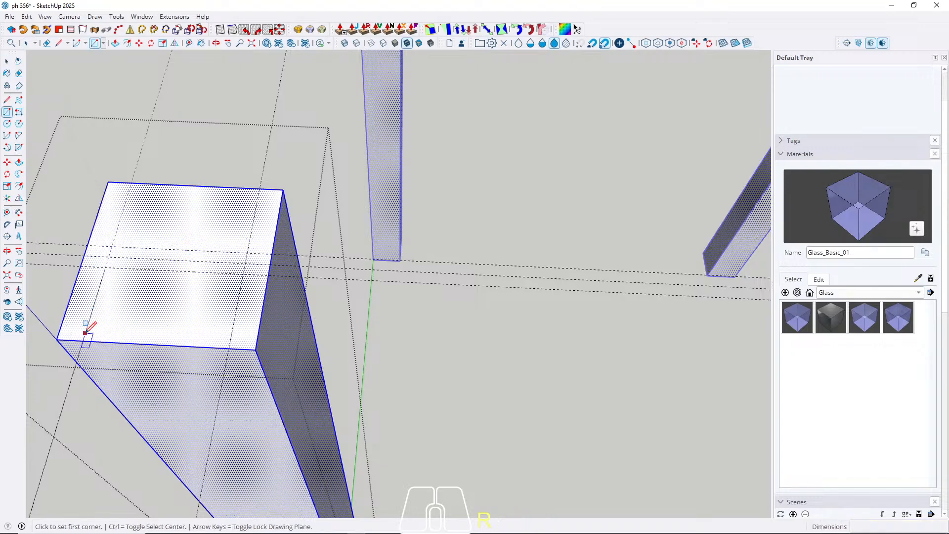
pyautogui.click(82, 341)
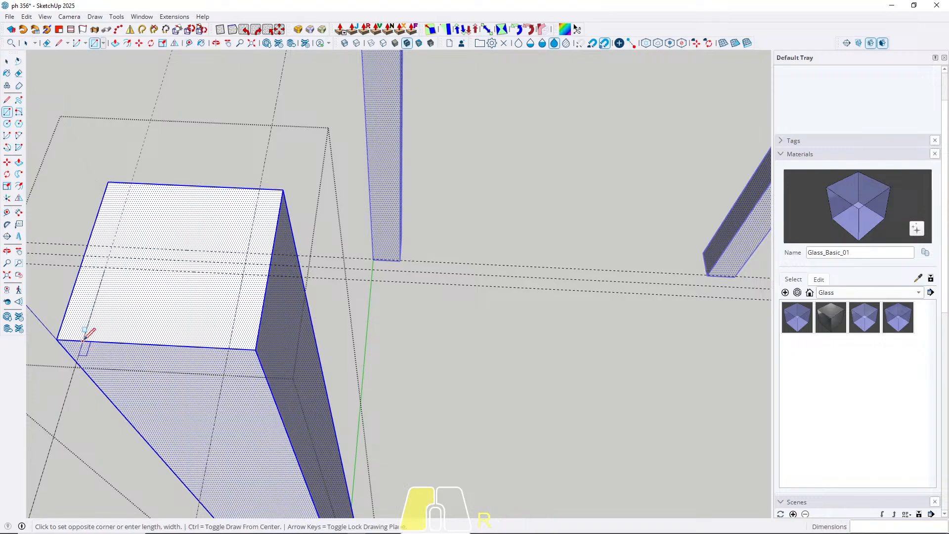
pyautogui.click(244, 271)
pyautogui.press('p')
pyautogui.scroll(-5, 179, 277)
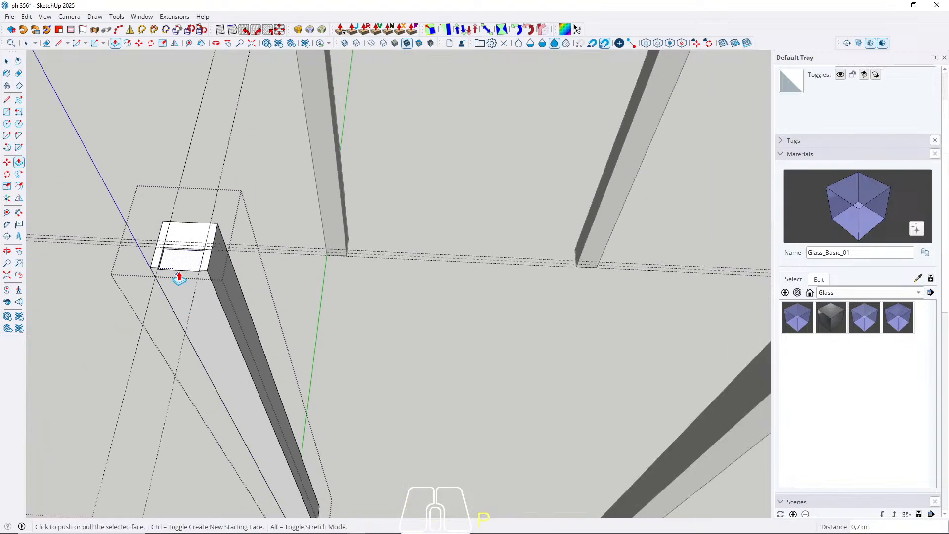
pyautogui.click(179, 265)
pyautogui.keyDown('shift'); pyautogui.moveTo(250, 400); pyautogui.dragTo(250, 225, button='middle'); pyautogui.keyUp('shift')
pyautogui.click(310, 387)
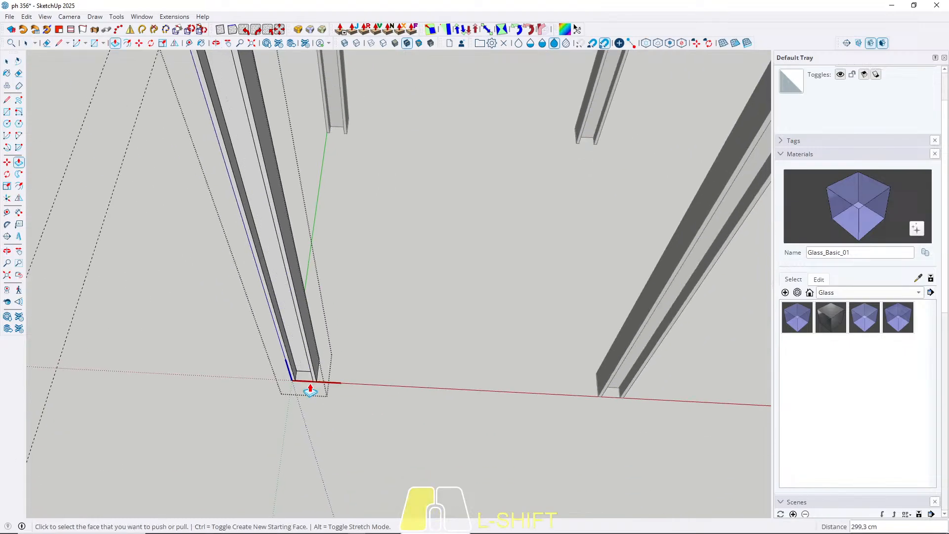
pyautogui.scroll(-2, 301, 403)
pyautogui.scroll(1, 236, 119)
pyautogui.doubleClick(237, 140)
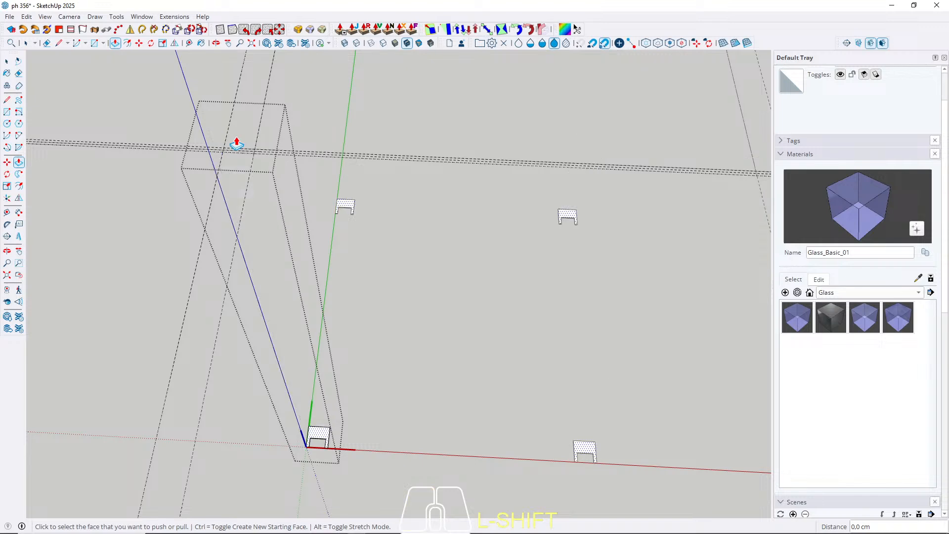
pyautogui.hotkey('ctrl', 'z')
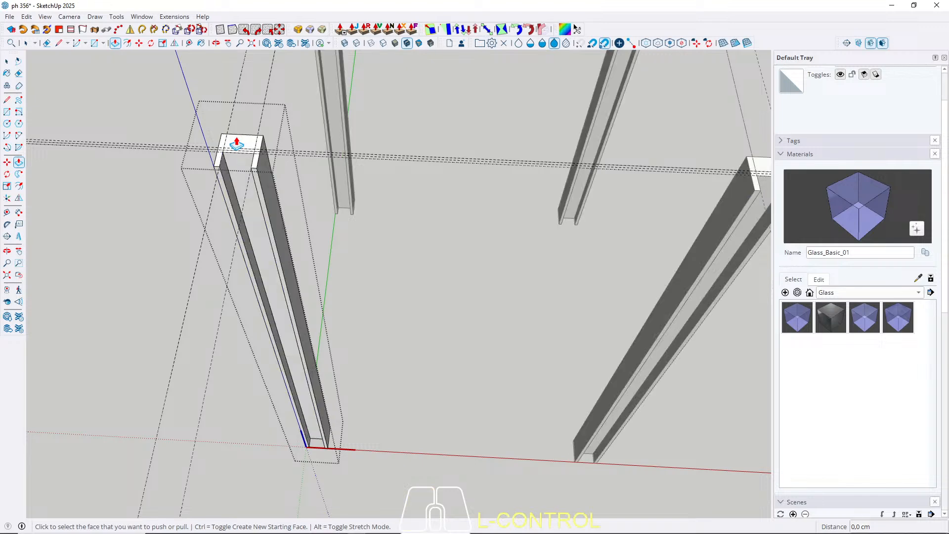
# Step: Draw a matching rectangle between the guides at the back of the post's top face and push it through the full height
pyautogui.scroll(5, 237, 144)
pyautogui.press('r')
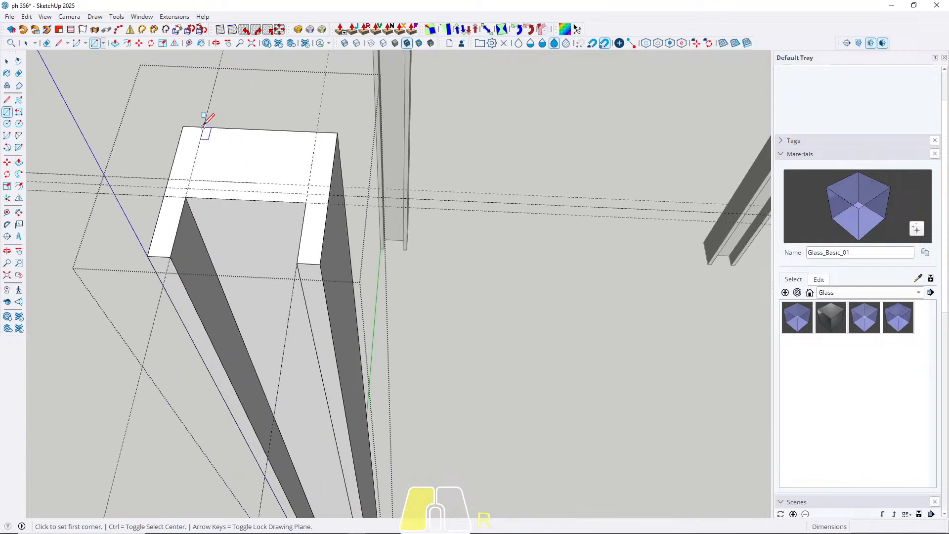
pyautogui.click(202, 127)
pyautogui.click(307, 184)
pyautogui.press('space')
pyautogui.click(277, 164)
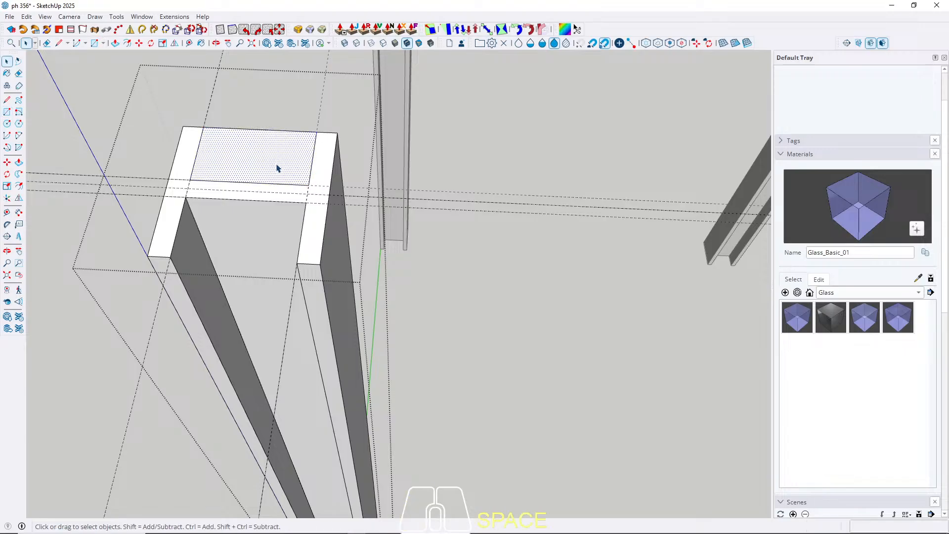
pyautogui.press('p')
pyautogui.doubleClick(266, 158)
# Step: Remove all guides and finish editing the H-shaped post
pyautogui.press('space')
pyautogui.scroll(-4, 217, 137)
pyautogui.hotkey('shift', 'g')
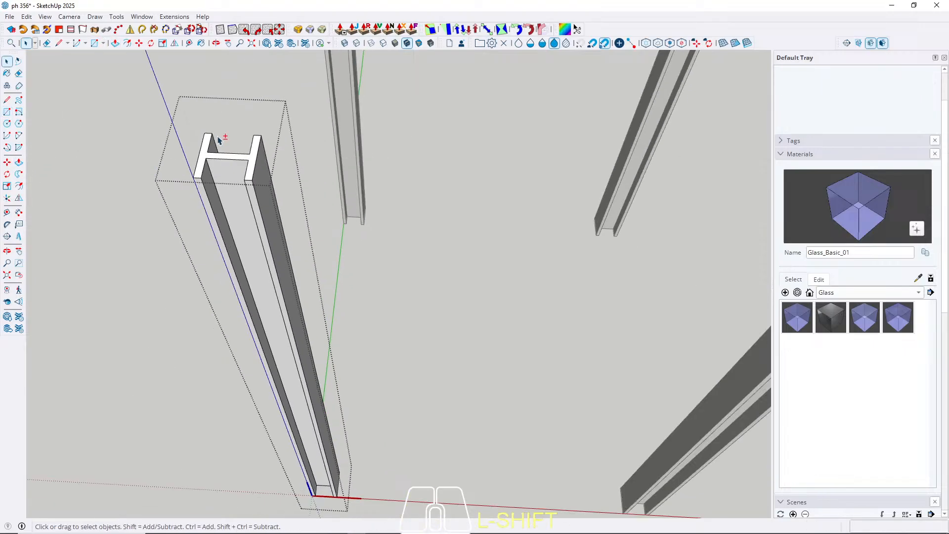
pyautogui.press('Escape')
# Step: Open the ground-floor roof slab for editing and offset the outline of its underside 15 cm inward
pyautogui.scroll(-5, 147, 128)
pyautogui.moveTo(435, 281); pyautogui.dragTo(394, 191, button='middle')
pyautogui.scroll(1, 109, 193)
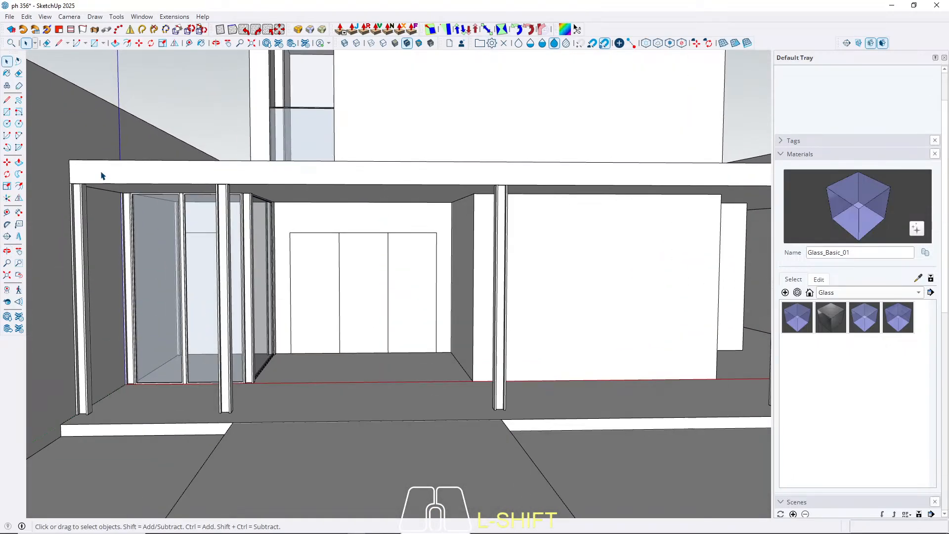
pyautogui.click(101, 175)
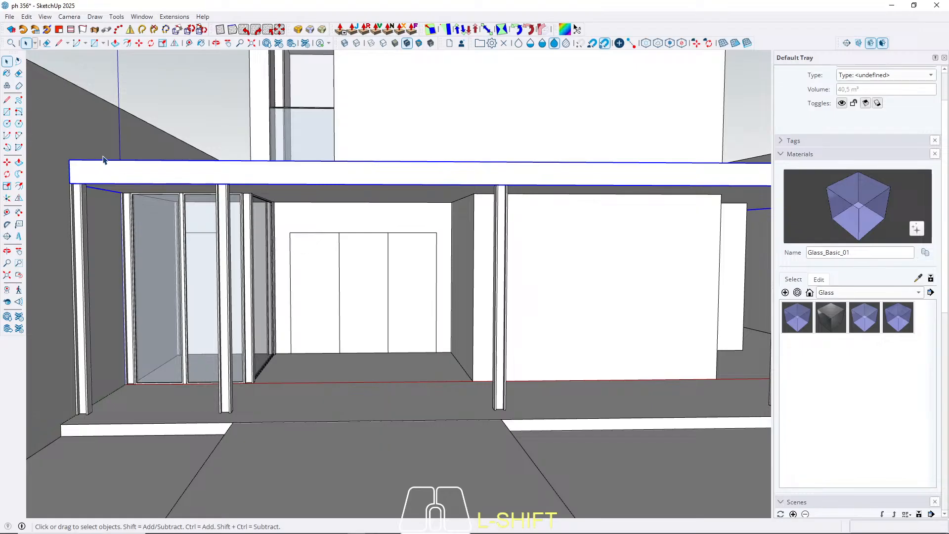
pyautogui.doubleClick(124, 181)
pyautogui.moveTo(123, 182); pyautogui.dragTo(139, 236, button='middle')
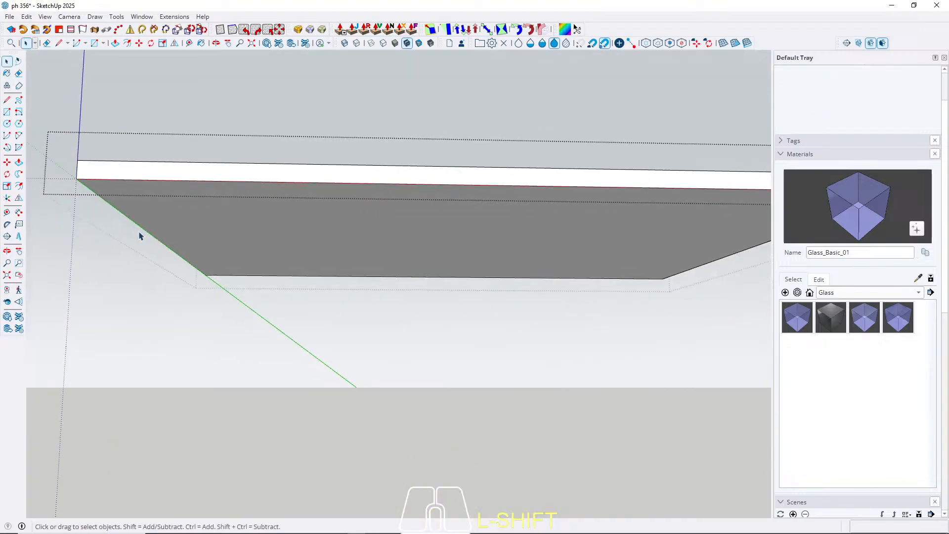
pyautogui.click(162, 216)
pyautogui.press('f')
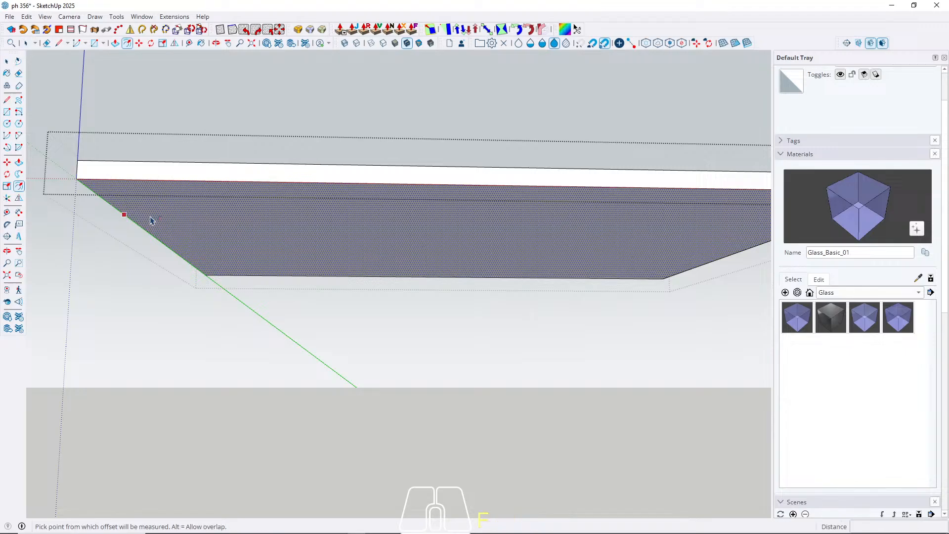
pyautogui.click(143, 221)
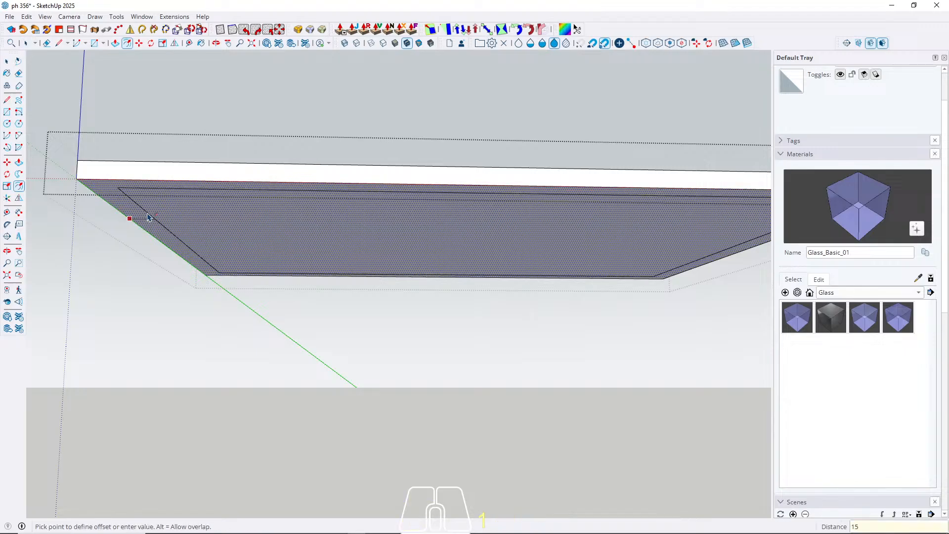
pyautogui.write('15')
pyautogui.press('Return')
pyautogui.press('space')
pyautogui.press('Escape')
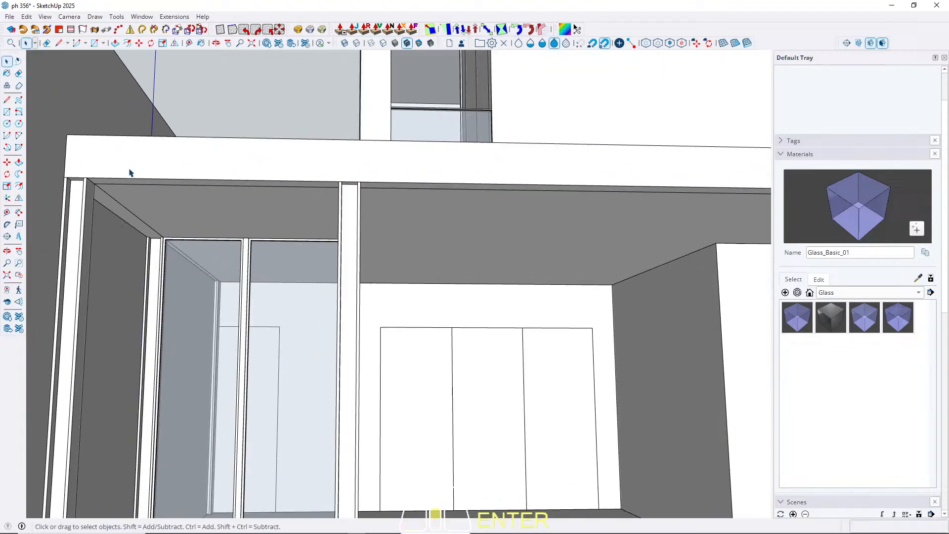
# Step: Reopen the roof slab for editing and copy its upper front edge 2 cm down the front face
pyautogui.moveTo(130, 172); pyautogui.dragTo(241, 214, button='middle')
pyautogui.doubleClick(212, 253)
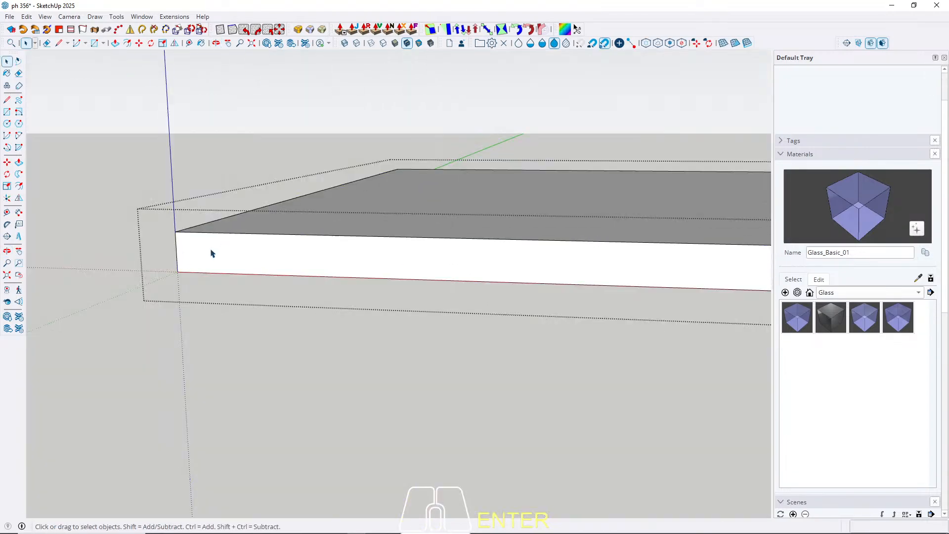
pyautogui.tripleClick(212, 253)
pyautogui.scroll(-4, 110, 221)
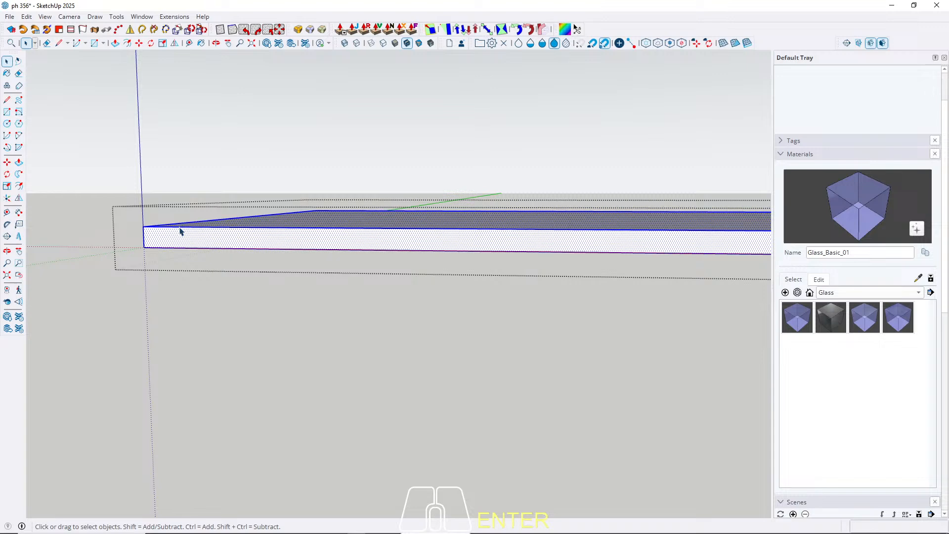
pyautogui.click(180, 231)
pyautogui.moveTo(161, 239); pyautogui.dragTo(588, 243, button='middle')
pyautogui.scroll(3, 435, 250)
pyautogui.scroll(2, 194, 248)
pyautogui.keyDown('shift'); pyautogui.moveTo(194, 248); pyautogui.dragTo(433, 251, button='middle'); pyautogui.keyUp('shift')
pyautogui.scroll(3, 102, 254)
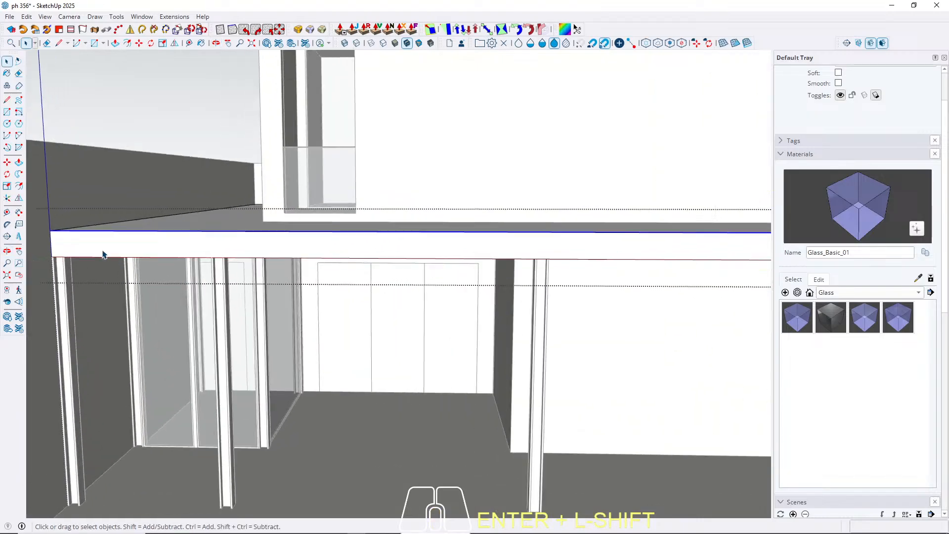
pyautogui.scroll(2, 78, 247)
pyautogui.press('m')
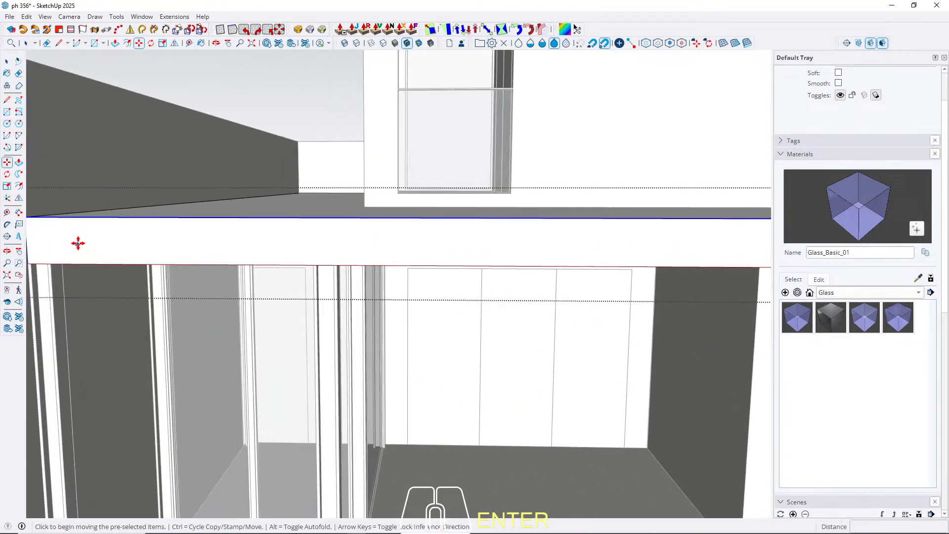
pyautogui.click(85, 217)
pyautogui.press('ctrl')
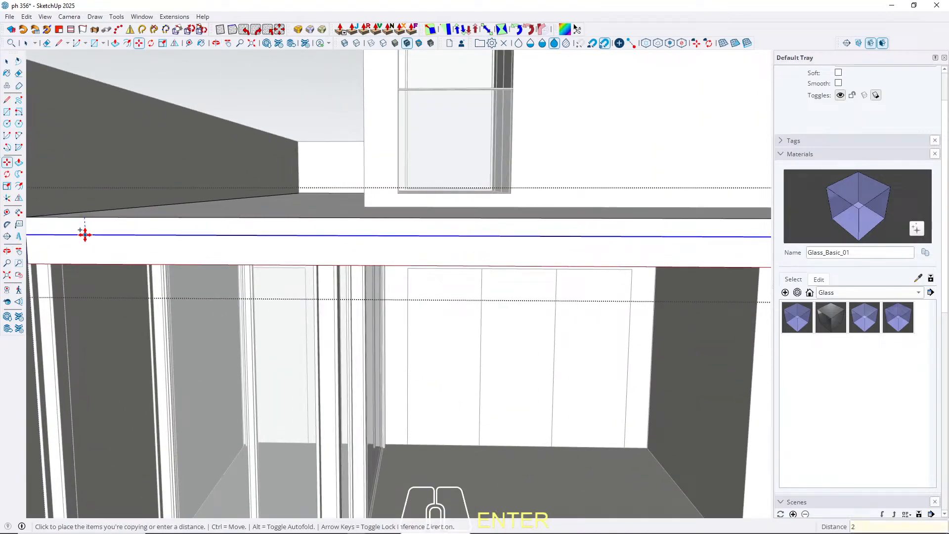
pyautogui.press('space')
# Step: Offset the outline of the roof slab's top face inward to form a border strip around it
pyautogui.moveTo(131, 255); pyautogui.dragTo(168, 318, button='middle')
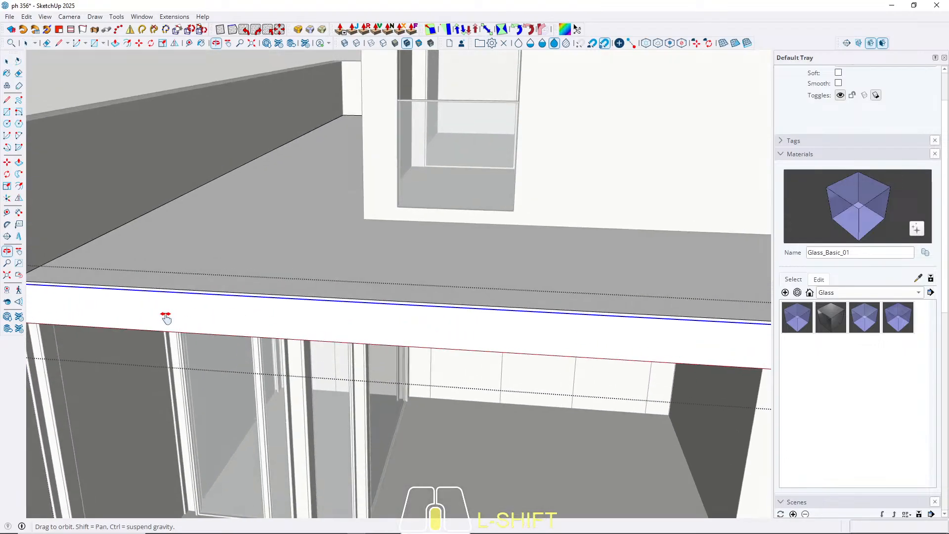
pyautogui.keyDown('shift'); pyautogui.click(191, 236); pyautogui.keyUp('shift')
pyautogui.press('f')
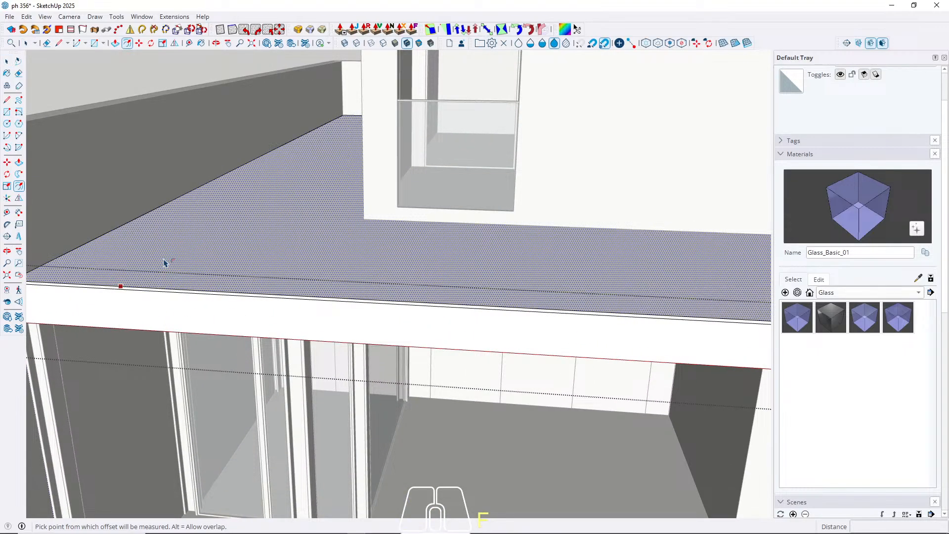
pyautogui.click(165, 265)
pyautogui.press('Return')
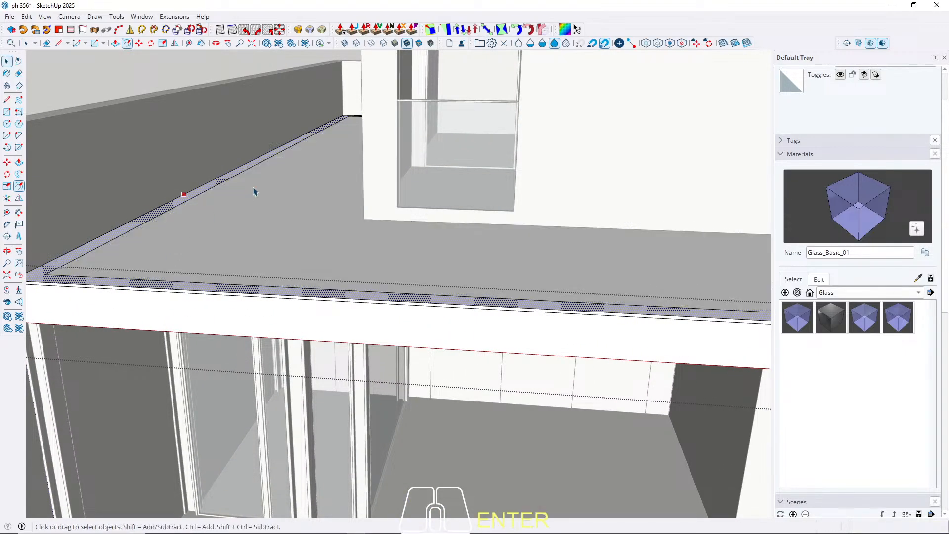
pyautogui.press('space')
# Step: Copy the roof slab's lower front edge 2 cm up the front face
pyautogui.moveTo(254, 191); pyautogui.dragTo(155, 246, button='middle')
pyautogui.click(154, 246)
pyautogui.press('m')
pyautogui.click(155, 248)
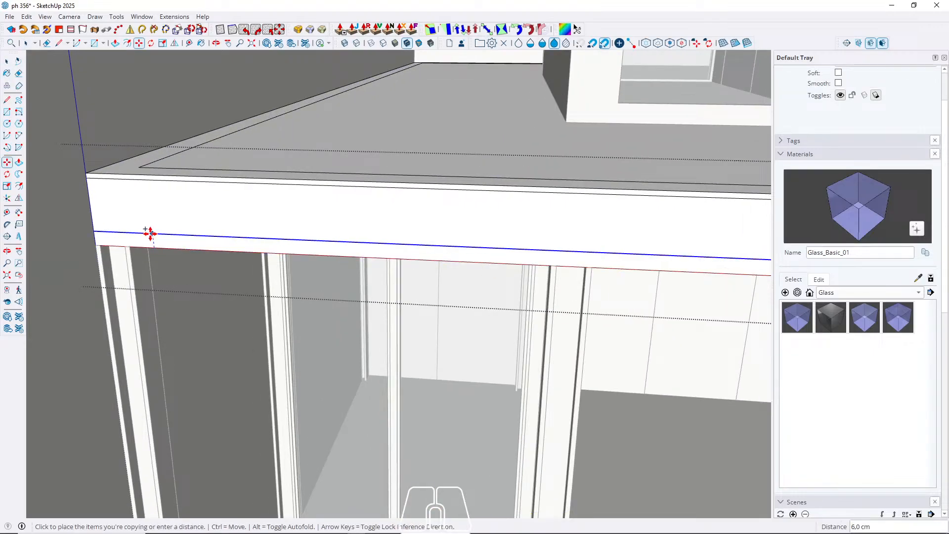
pyautogui.write('2')
pyautogui.press('Return')
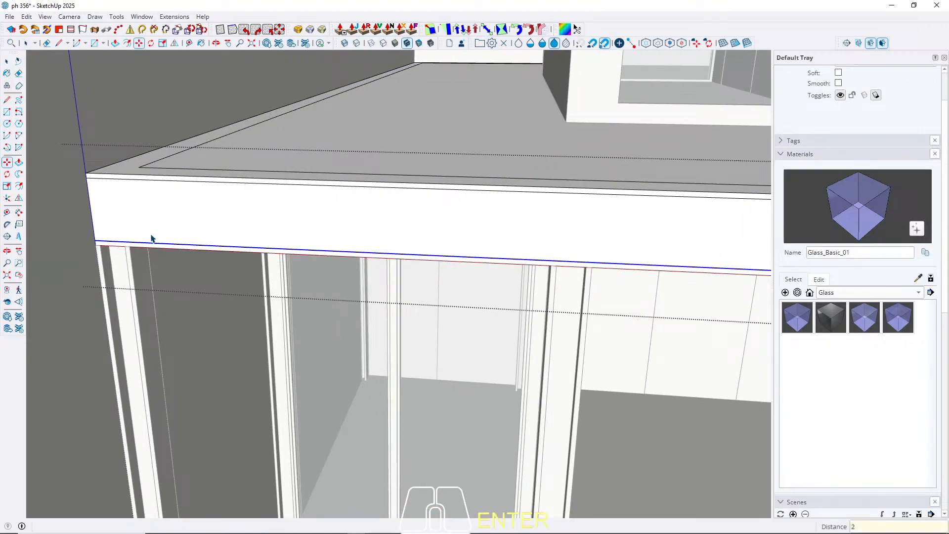
pyautogui.press('space')
# Step: Push the slab's front face between the two copied edges inward and finish editing the slab
pyautogui.scroll(4, 118, 273)
pyautogui.press('p')
pyautogui.moveTo(146, 238); pyautogui.dragTo(89, 117, button='middle')
pyautogui.click(89, 117)
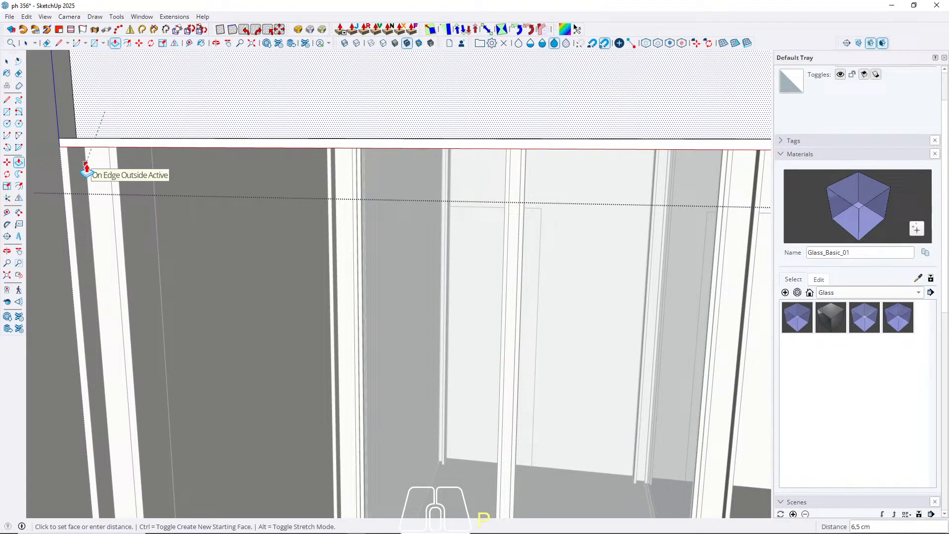
pyautogui.press('space')
pyautogui.scroll(-3, 85, 170)
pyautogui.press('Escape')
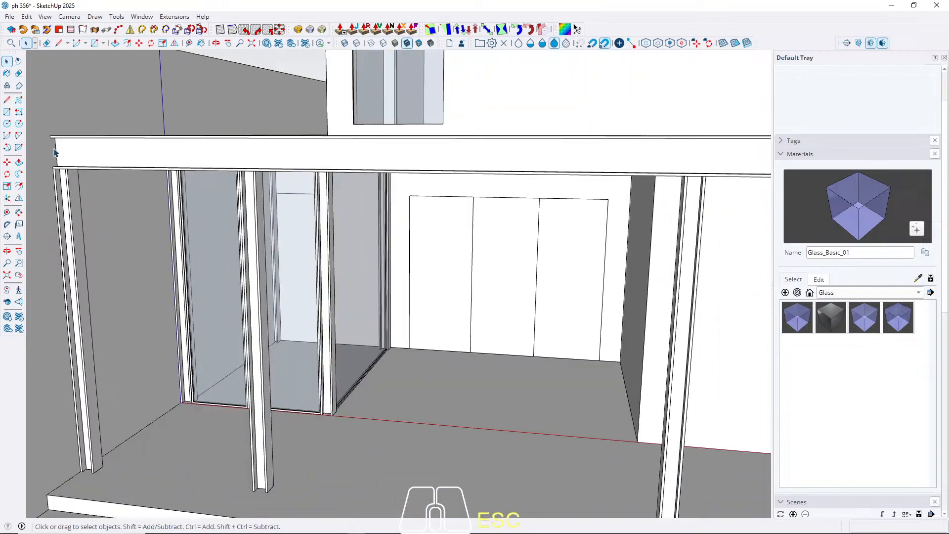
# Step: Examine the front facade from several viewpoints, including the recessed roof edge, the posts and the three-panel opening in the back wall
pyautogui.moveTo(54, 153); pyautogui.dragTo(460, 273, button='middle')
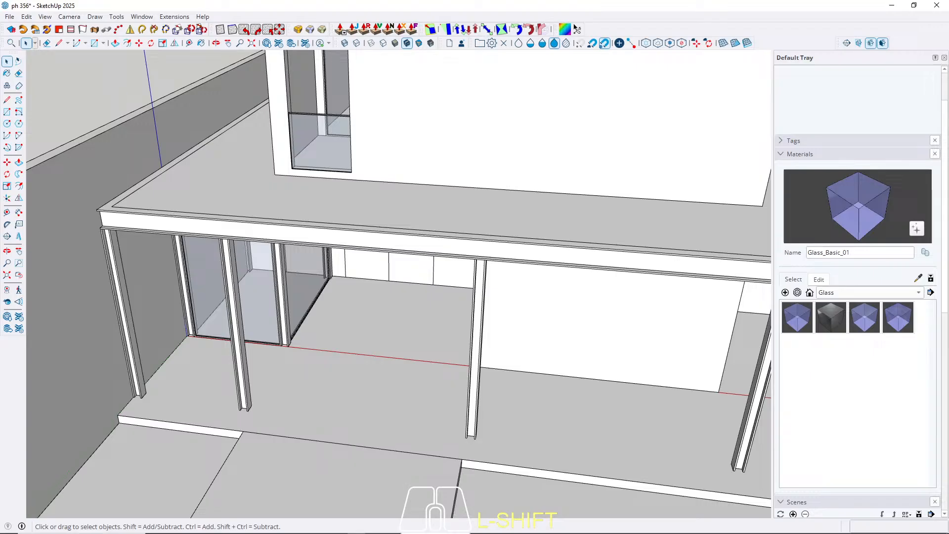
pyautogui.moveTo(328, 167)
pyautogui.mouseDown(button='middle')
pyautogui.moveTo(414, 222)
pyautogui.moveTo(321, 258)
pyautogui.moveTo(357, 180)
pyautogui.moveTo(346, 239)
pyautogui.moveTo(335, 233)
pyautogui.moveTo(360, 267)
pyautogui.moveTo(383, 252)
pyautogui.moveTo(406, 261)
pyautogui.moveTo(328, 310)
pyautogui.moveTo(439, 275)
pyautogui.mouseUp(button='middle')
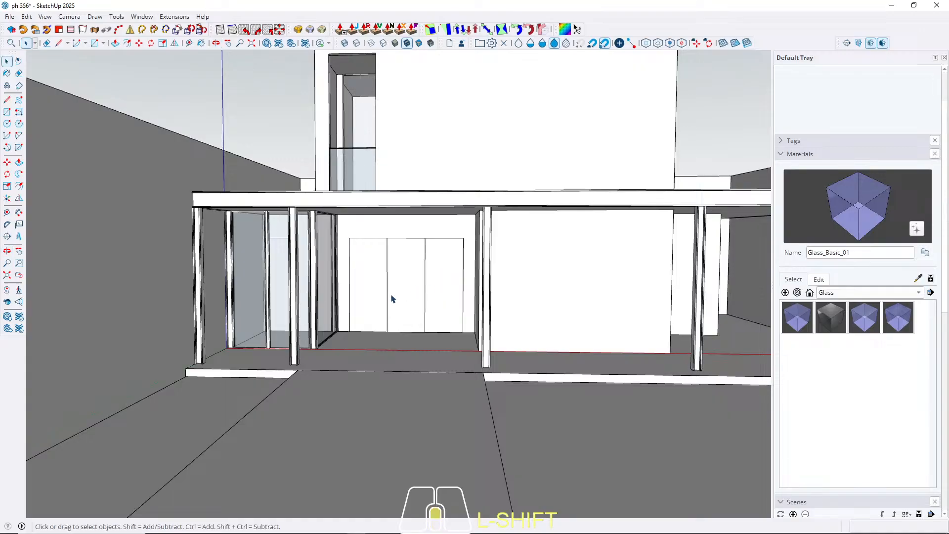
pyautogui.scroll(5, 392, 300)
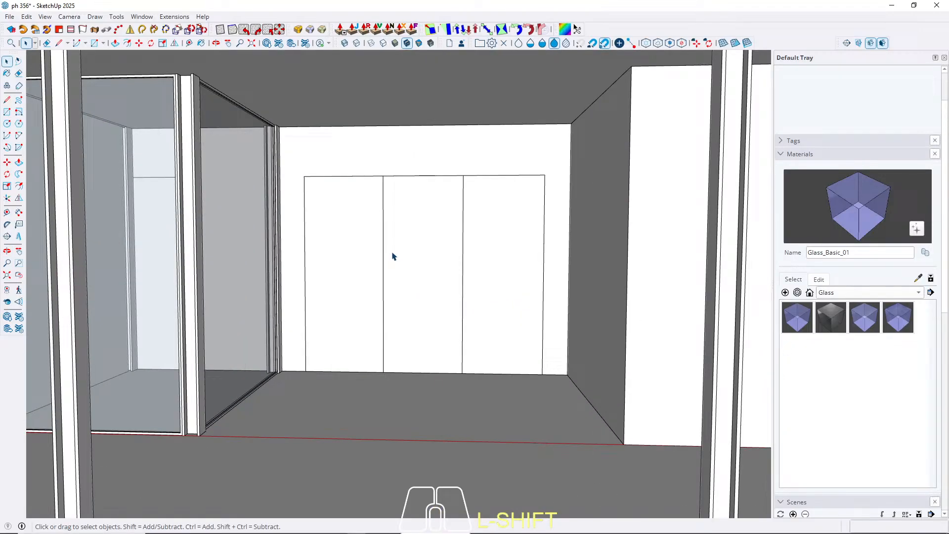
pyautogui.scroll(-2, 429, 256)
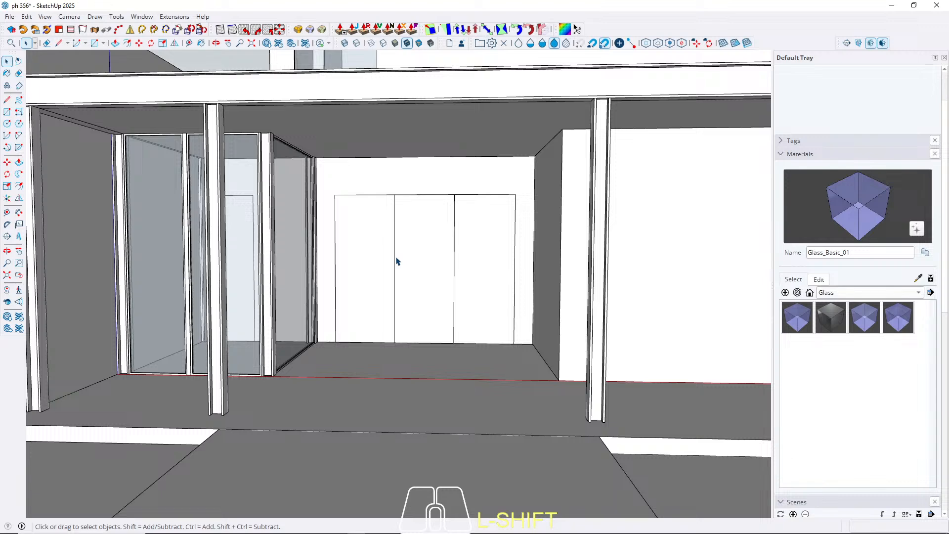
pyautogui.moveTo(414, 292); pyautogui.dragTo(439, 303, button='middle')
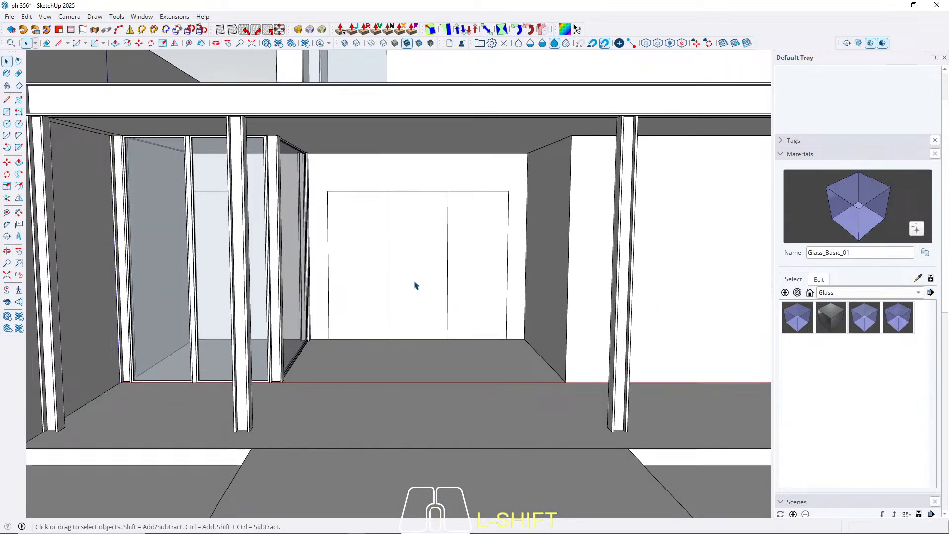
pyautogui.scroll(3, 416, 267)
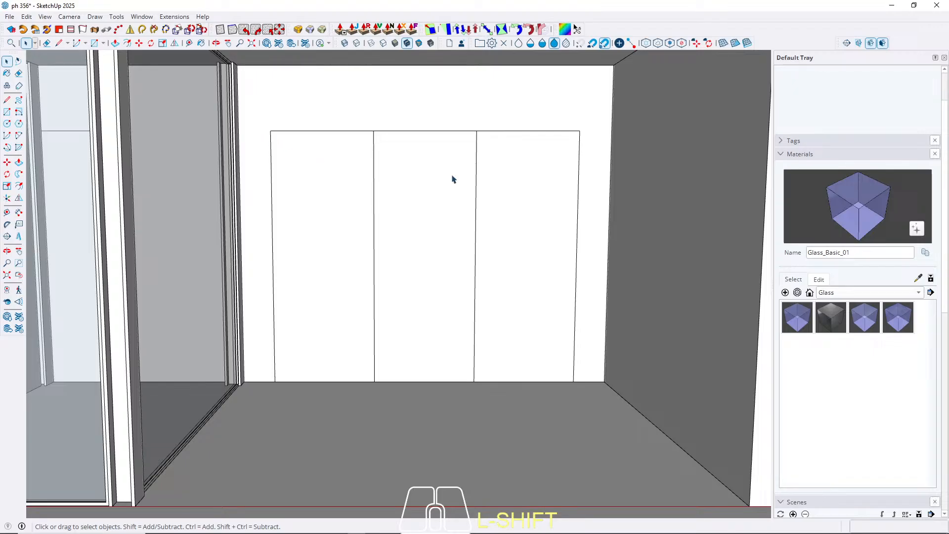
pyautogui.scroll(-4, 377, 226)
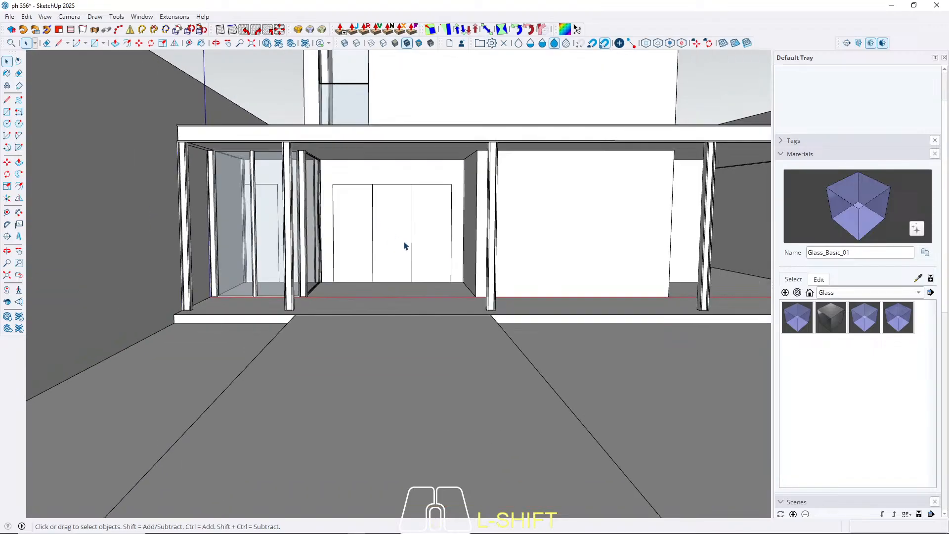
pyautogui.keyDown('shift'); pyautogui.moveTo(404, 245); pyautogui.dragTo(271, 249, button='middle'); pyautogui.keyUp('shift')
pyautogui.scroll(-5, 375, 246)
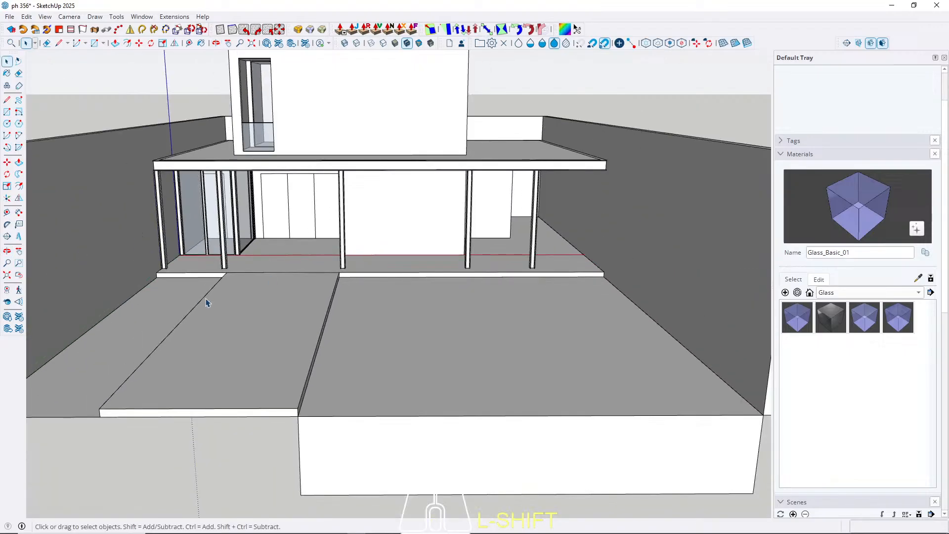
# Step: Open the driveway slab for editing and copy its long edge nearest the side wall 30 cm inward
pyautogui.moveTo(259, 303); pyautogui.dragTo(364, 311, button='middle')
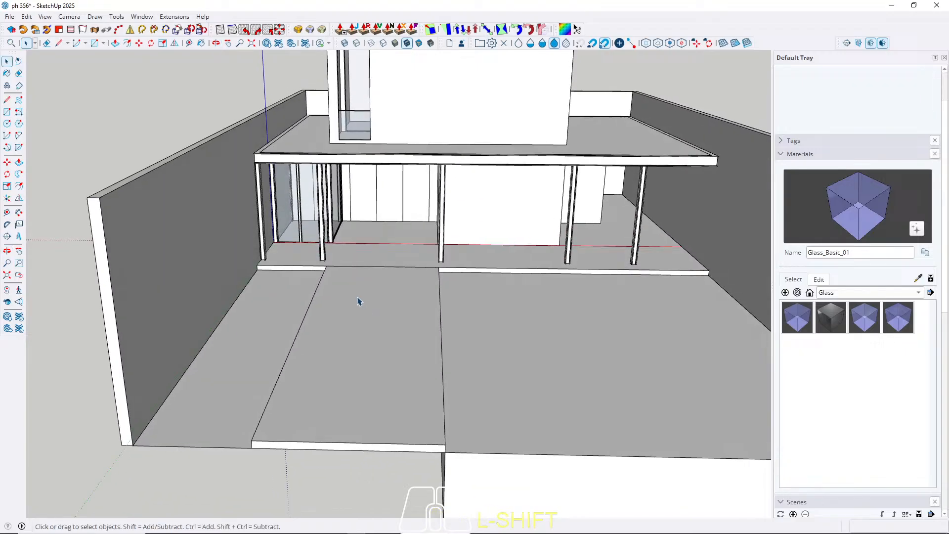
pyautogui.doubleClick(373, 313)
pyautogui.click(329, 292)
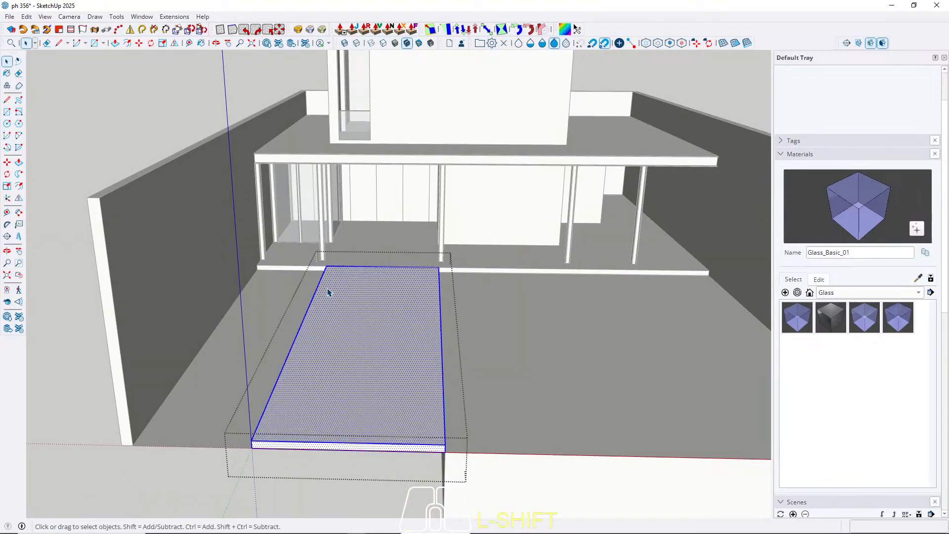
pyautogui.scroll(5, 329, 275)
pyautogui.click(322, 270)
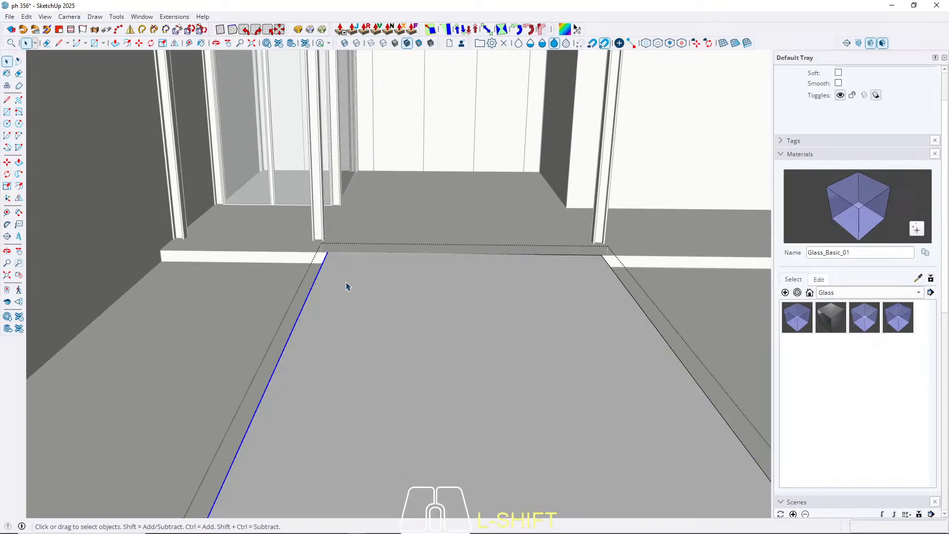
pyautogui.press('m')
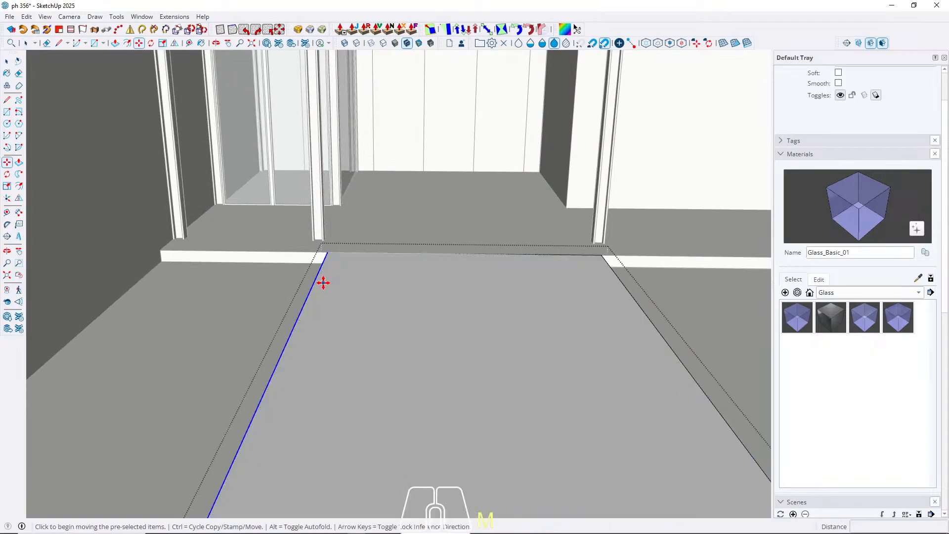
pyautogui.click(315, 285)
pyautogui.press('ctrl')
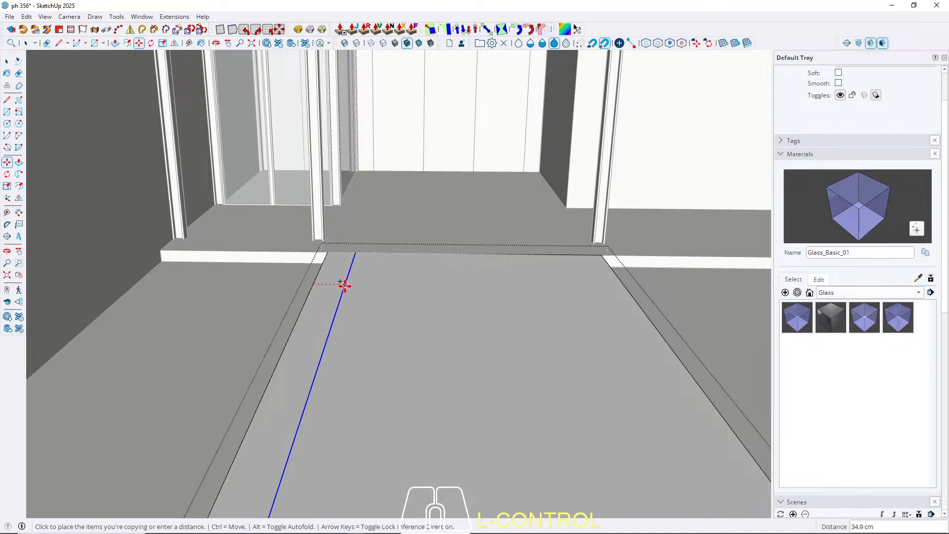
pyautogui.write('3')
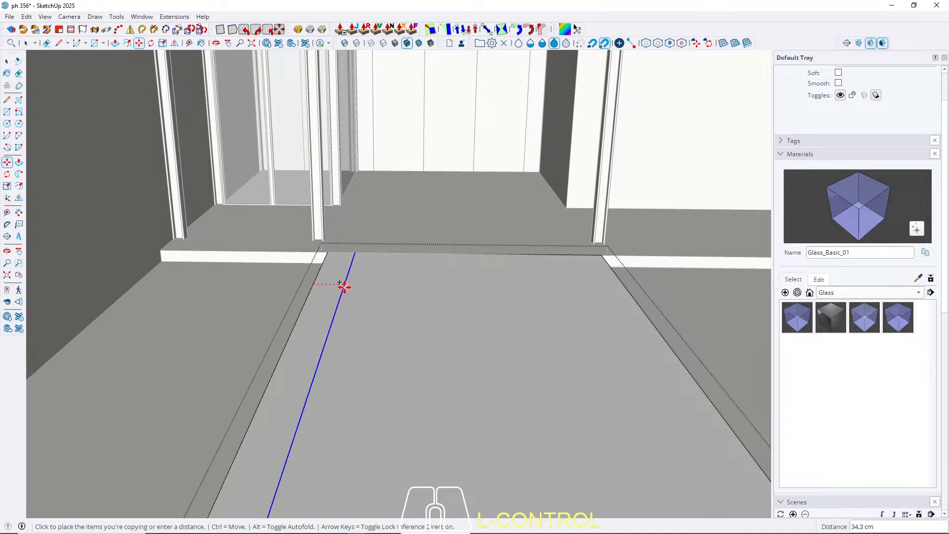
pyautogui.write('0')
pyautogui.press('Return')
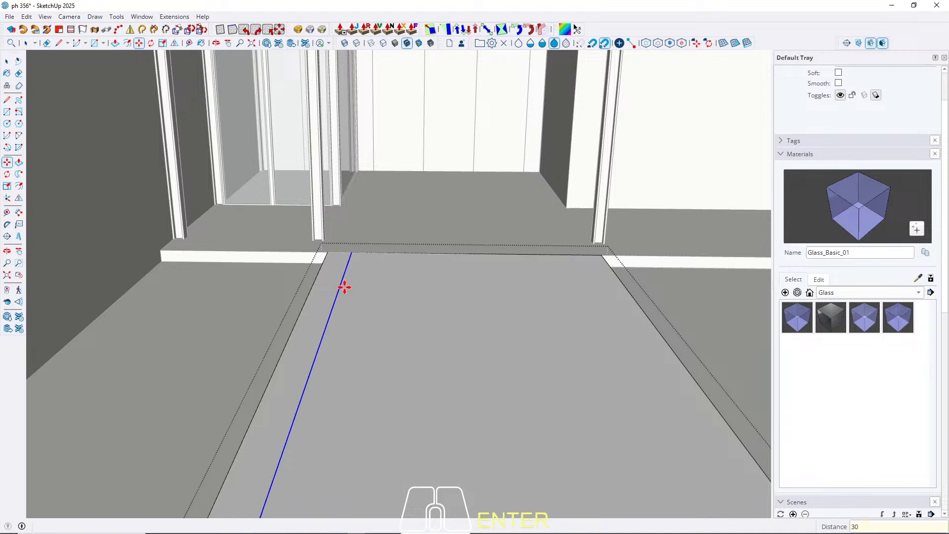
pyautogui.scroll(-3, 275, 266)
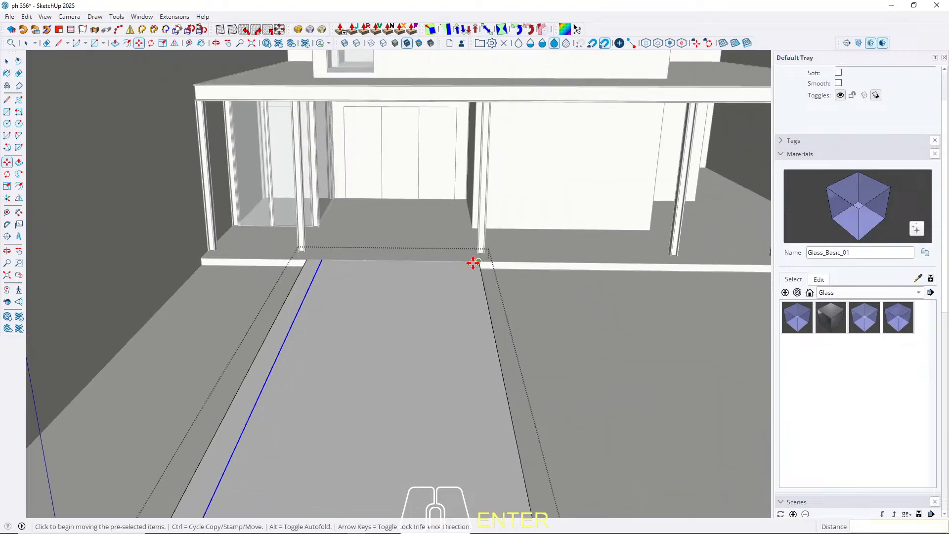
# Step: Copy the driveway slab's opposite long edge 30 cm inward, toward the centre of the top face
pyautogui.press('space')
pyautogui.click(484, 290)
pyautogui.press('m')
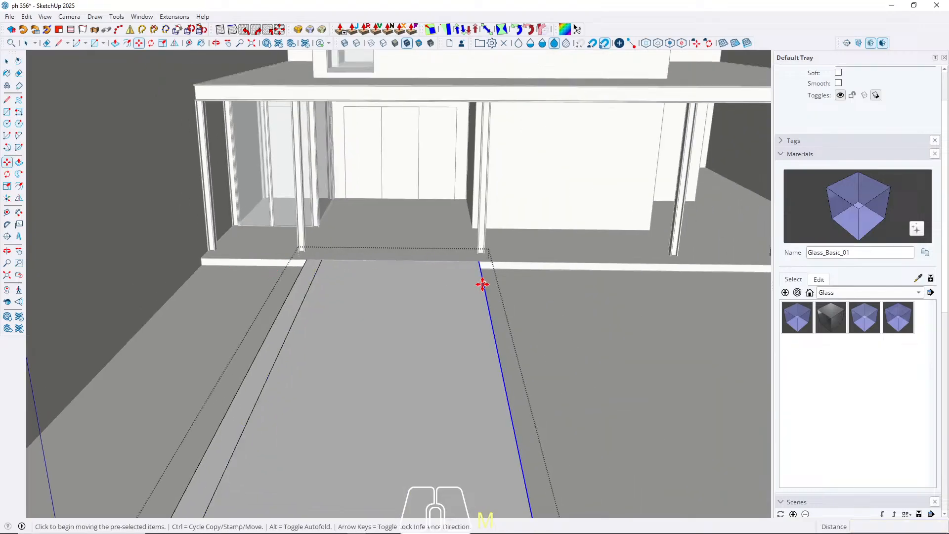
pyautogui.press('ctrl')
pyautogui.click(483, 282)
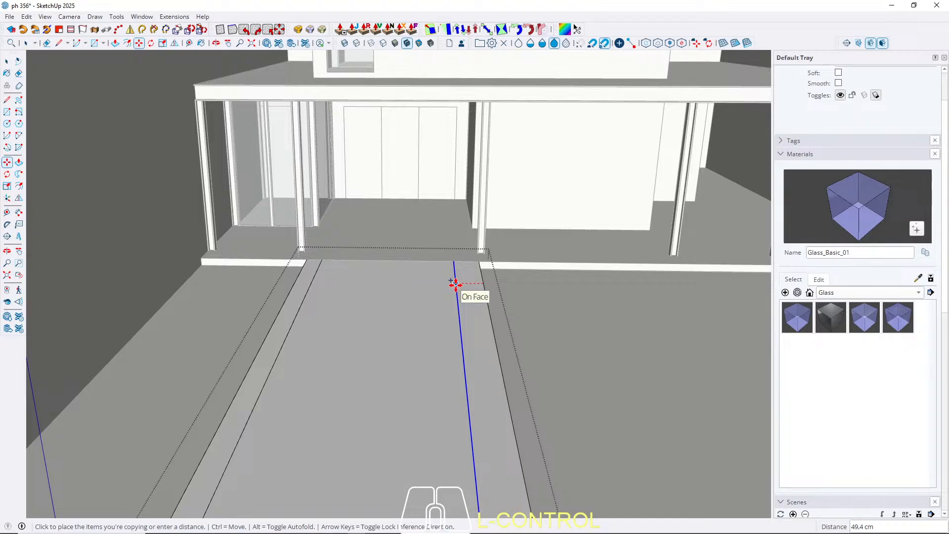
pyautogui.write('30')
pyautogui.press('Return')
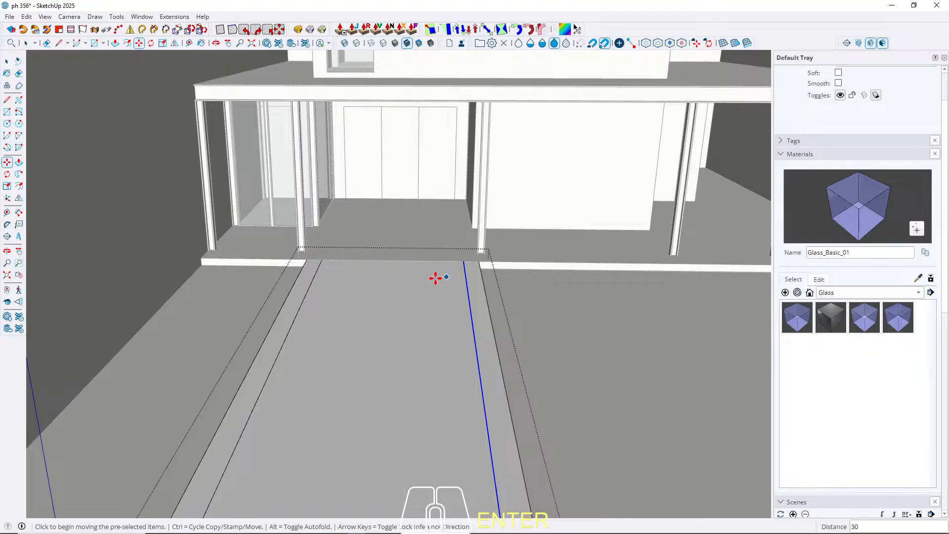
# Step: Copy the driveway's inner line on the side-wall side another 15 cm toward the centre
pyautogui.press('space')
pyautogui.moveTo(386, 280); pyautogui.dragTo(362, 345, button='middle')
pyautogui.click(385, 243)
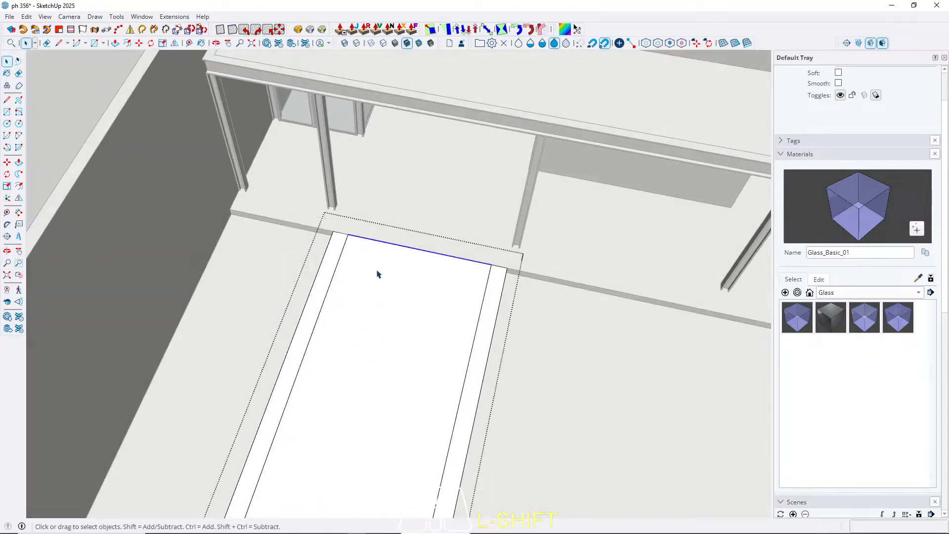
pyautogui.moveTo(350, 309); pyautogui.dragTo(352, 199, button='middle')
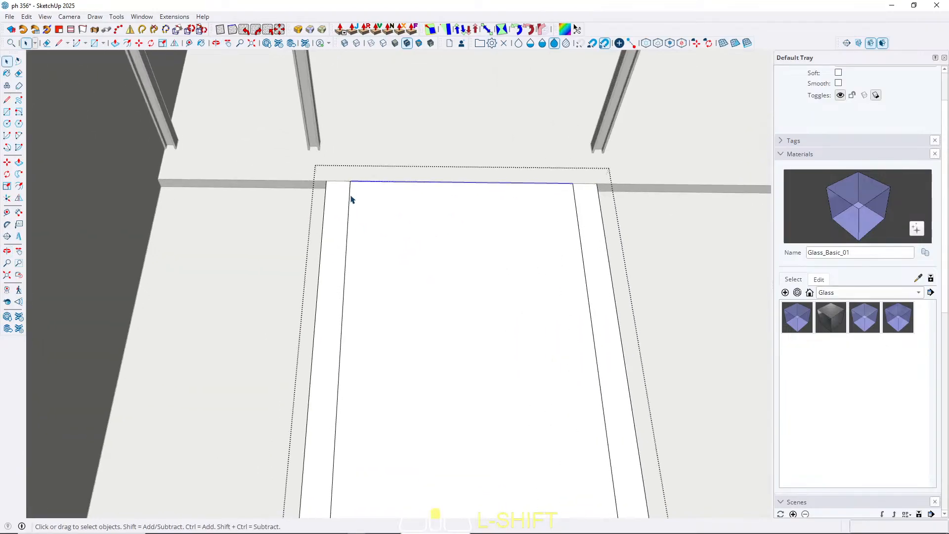
pyautogui.click(349, 202)
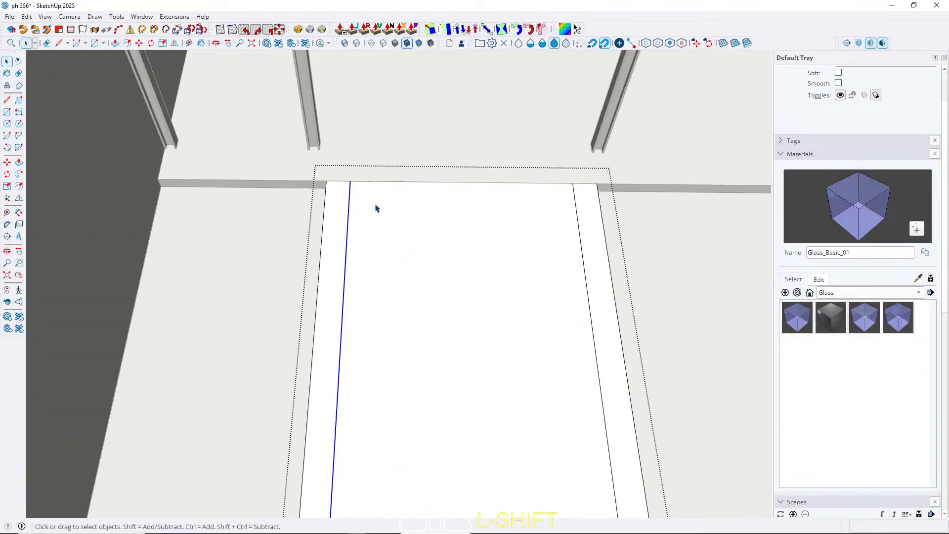
pyautogui.press('m')
pyautogui.click(350, 203)
pyautogui.press('ctrl')
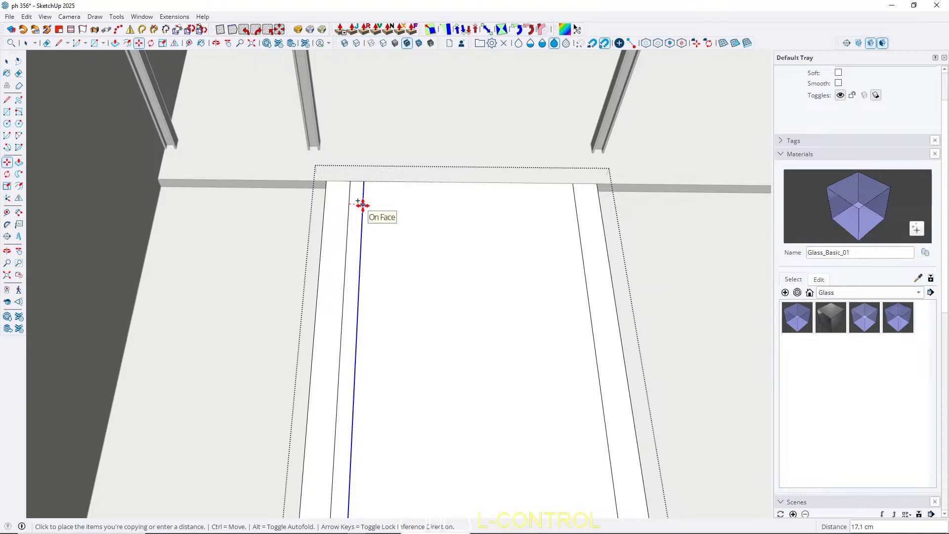
pyautogui.write('15')
pyautogui.press('Return')
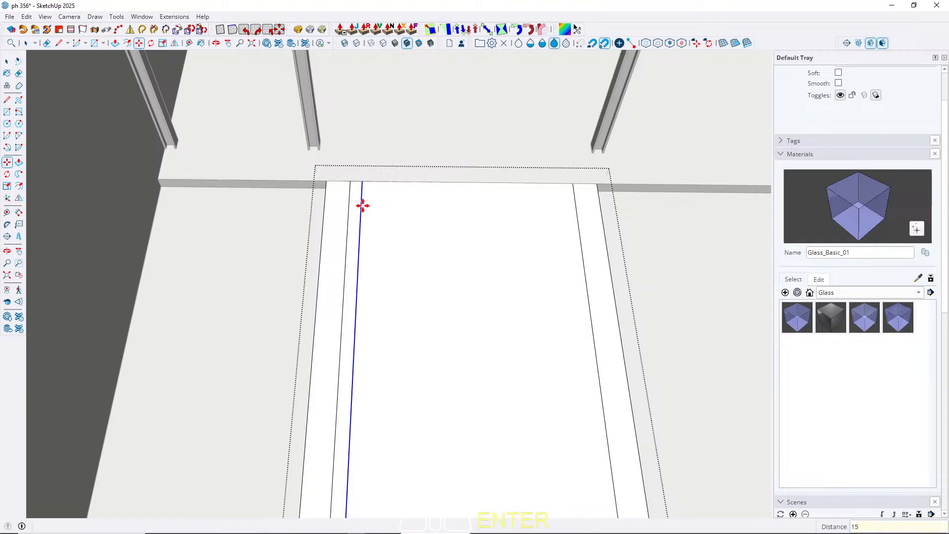
# Step: Copy the opposite inner line 15 cm toward the centre to form a matching narrow strip
pyautogui.press('space')
pyautogui.click(580, 229)
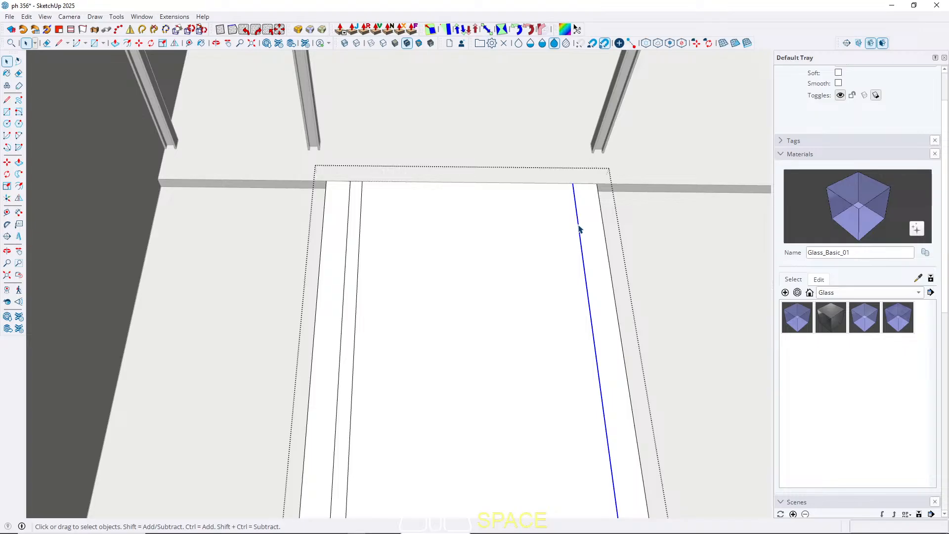
pyautogui.press('m')
pyautogui.click(576, 226)
pyautogui.press('ctrl')
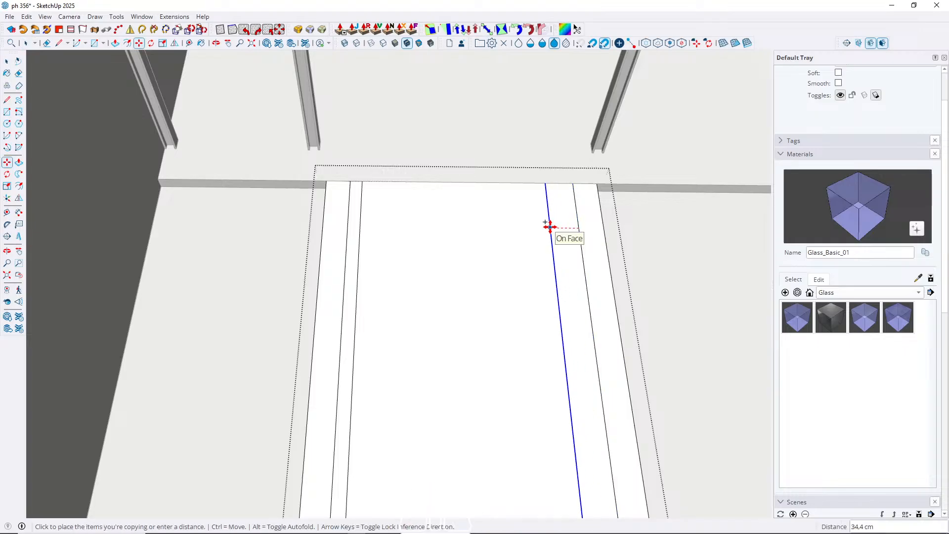
pyautogui.write('15')
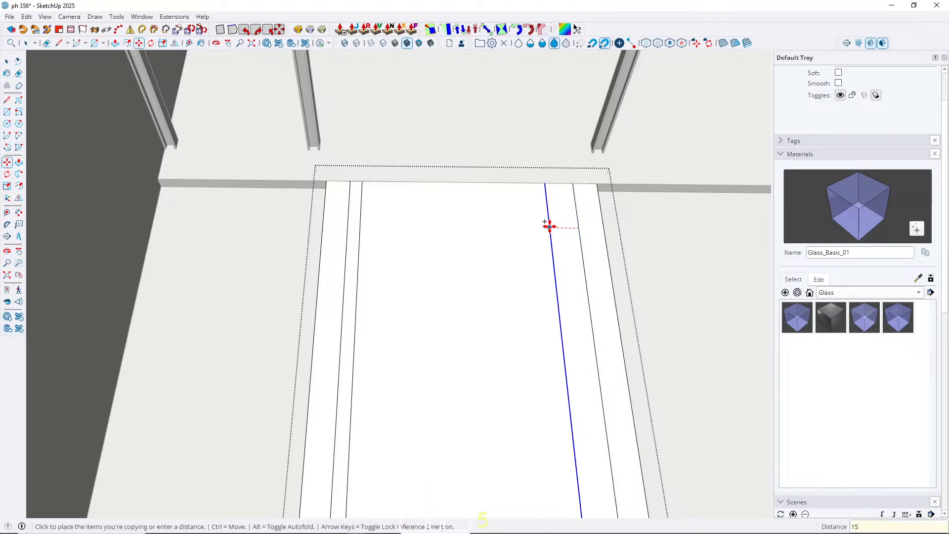
pyautogui.press('Return')
pyautogui.press('space')
pyautogui.scroll(1, 352, 200)
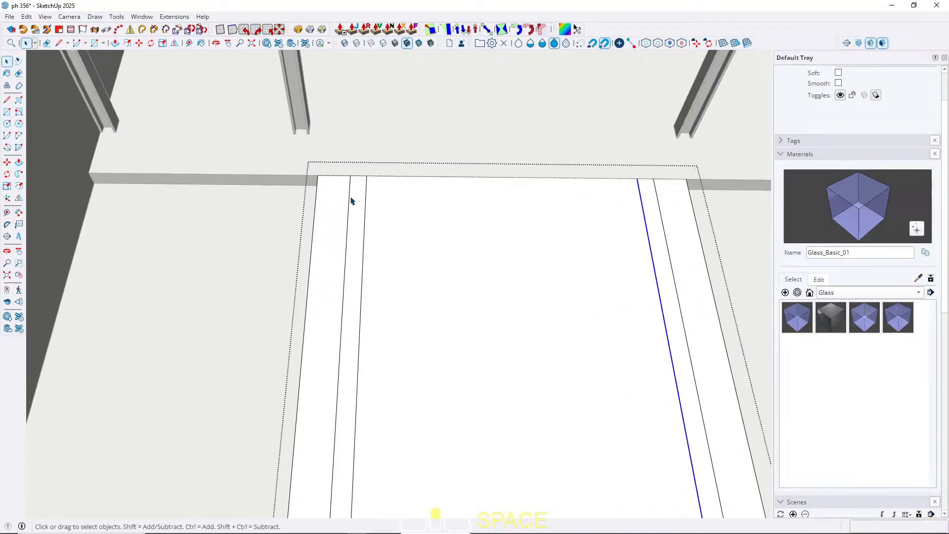
pyautogui.press('p')
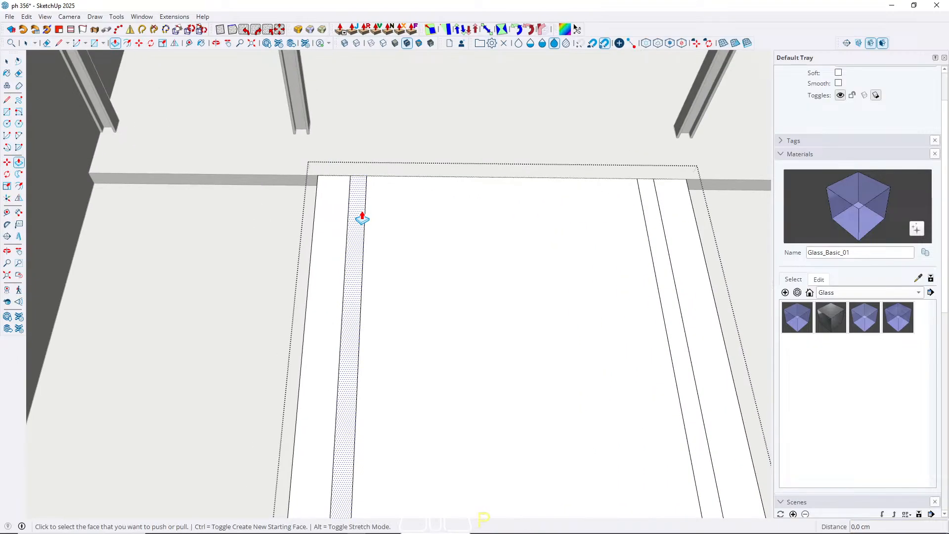
pyautogui.click(362, 218)
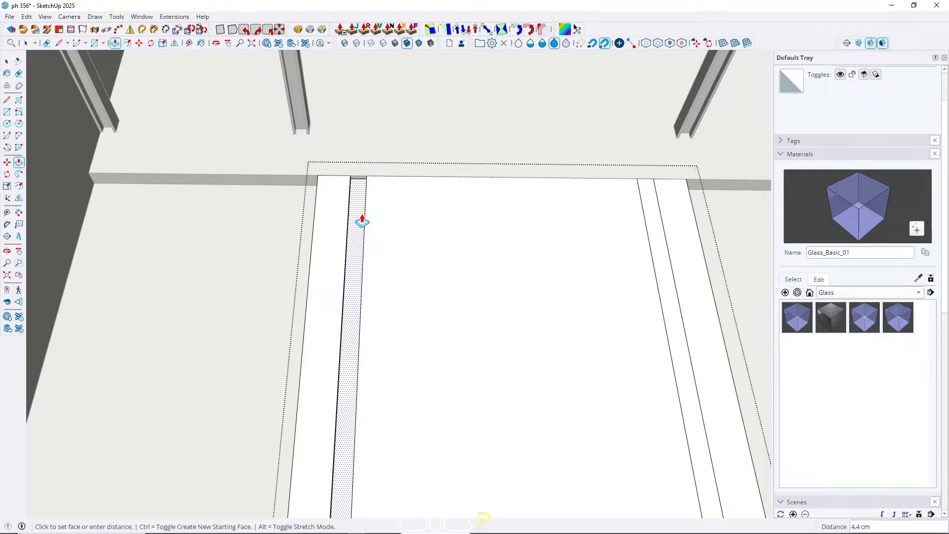
pyautogui.click(362, 221)
pyautogui.press('space')
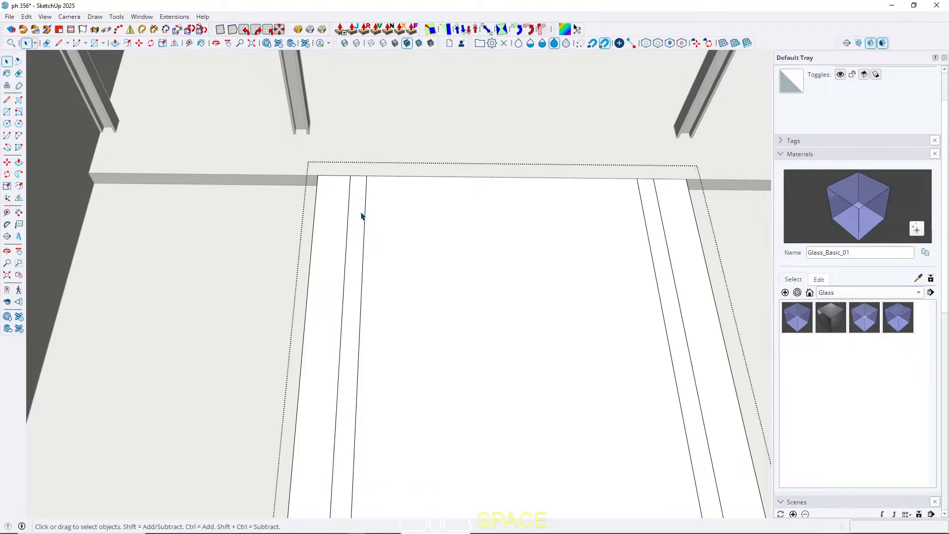
# Step: Try to divide the driveway's central strip into five equal panels with copies of its house-side edge along the green axis
pyautogui.scroll(-2, 280, 190)
pyautogui.scroll(-2, 345, 198)
pyautogui.moveTo(401, 212); pyautogui.dragTo(371, 256, button='middle')
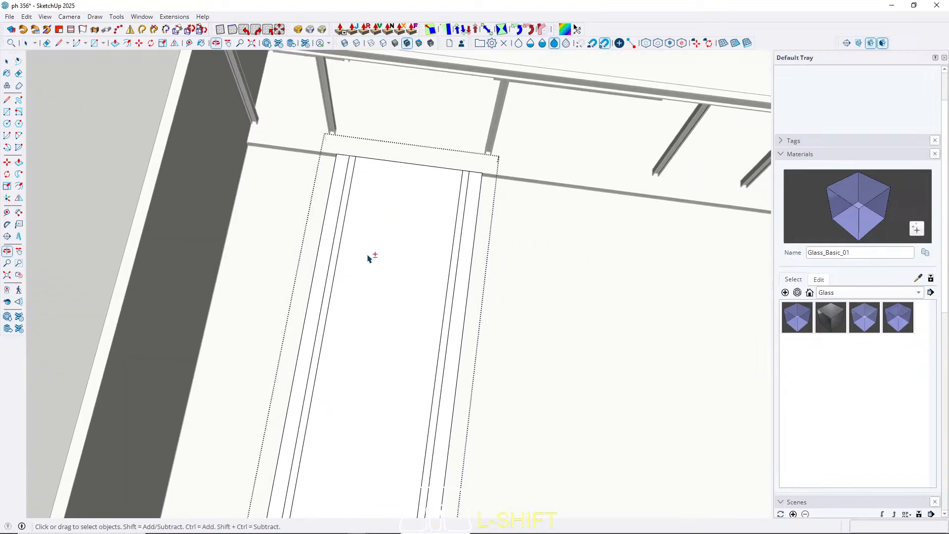
pyautogui.keyDown('shift'); pyautogui.click(385, 163); pyautogui.keyUp('shift')
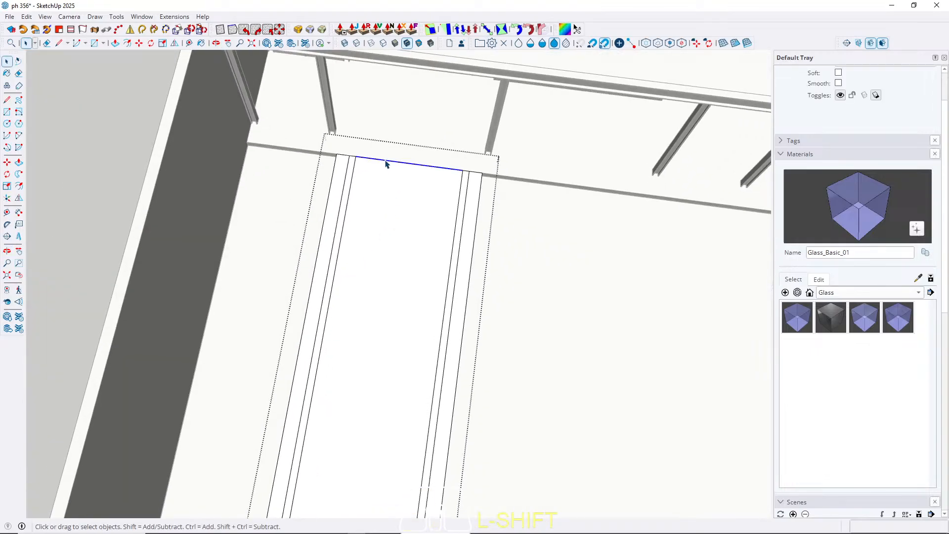
pyautogui.press('m')
pyautogui.click(388, 162)
pyautogui.press('ctrl')
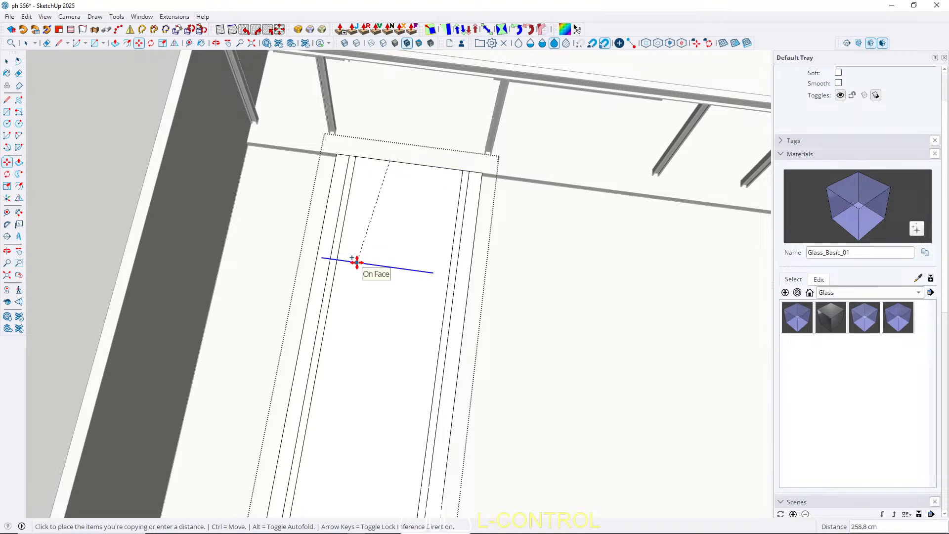
pyautogui.press('Left')
pyautogui.scroll(-5, 402, 174)
pyautogui.scroll(3, 400, 322)
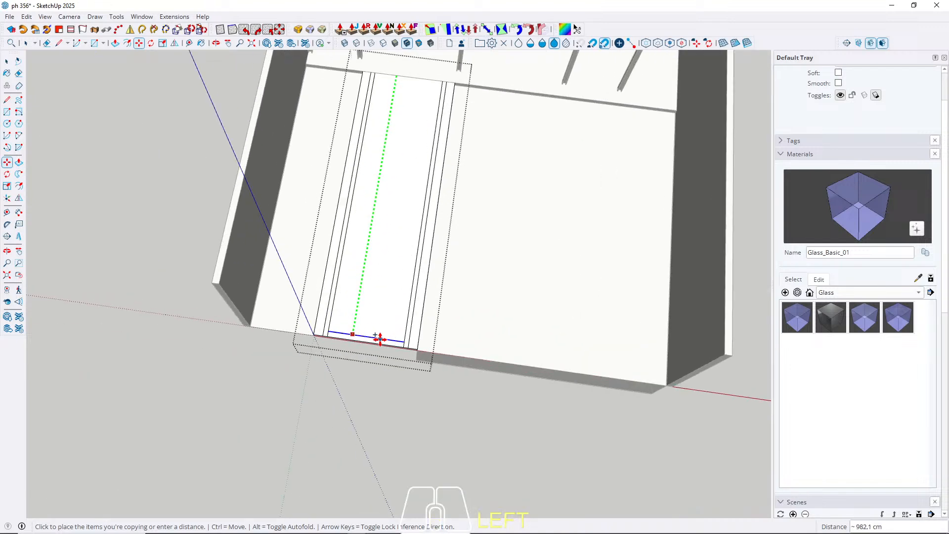
pyautogui.click(376, 343)
pyautogui.write('/')
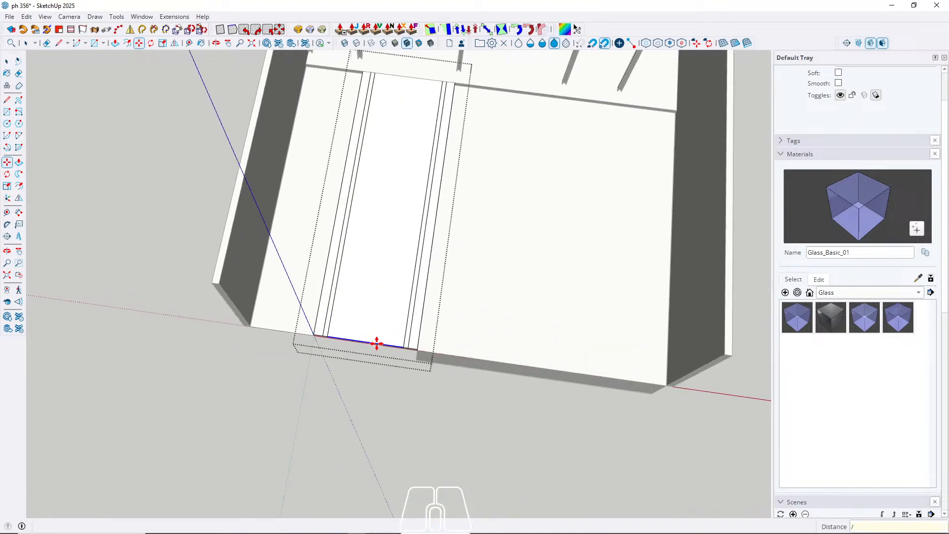
pyautogui.write('5')
pyautogui.press('Return')
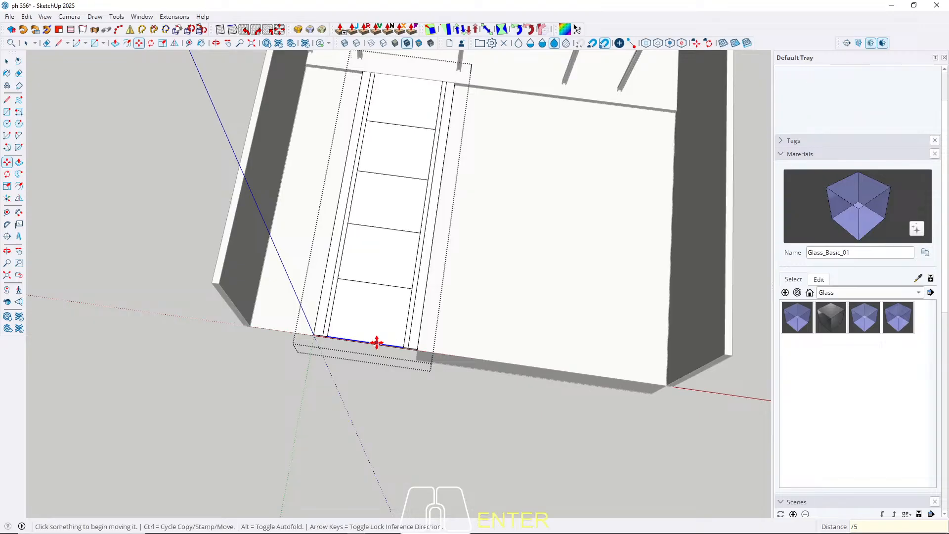
pyautogui.hotkey('ctrl', 'z')
# Step: Copy the central strip's house-side edge to the driveway's front end, divide the distance into eight equal panels and finish editing the slab
pyautogui.press('space')
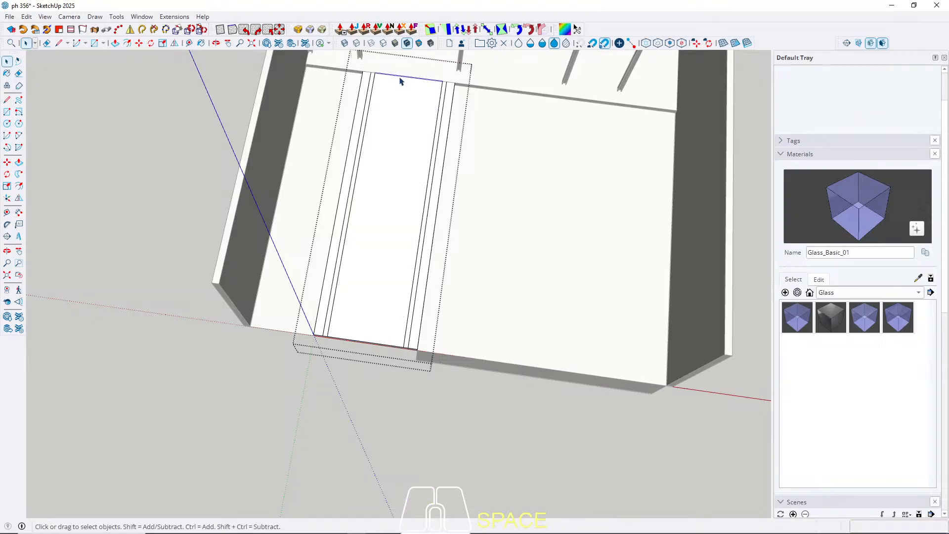
pyautogui.press('m')
pyautogui.click(402, 77)
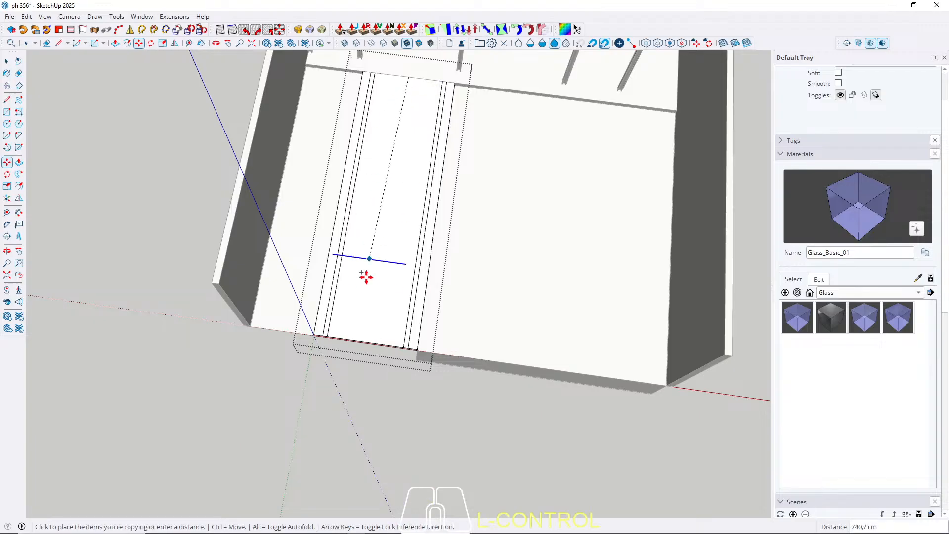
pyautogui.press('ctrl')
pyautogui.write('/')
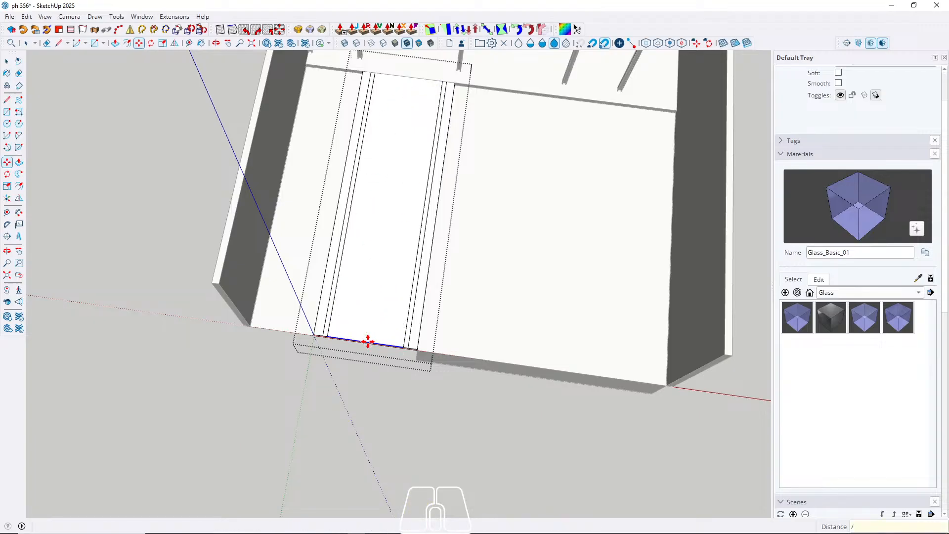
pyautogui.write('8')
pyautogui.press('Return')
pyautogui.press('space')
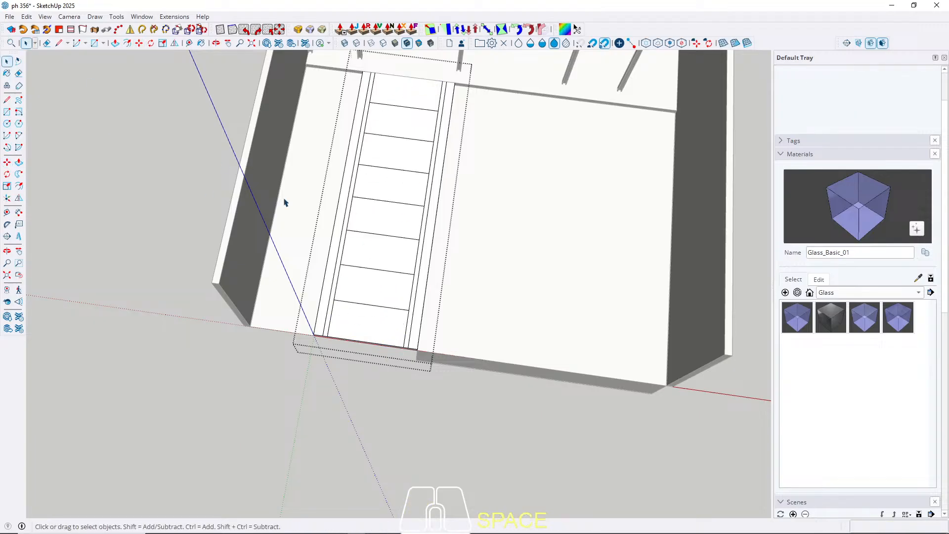
pyautogui.moveTo(284, 201); pyautogui.dragTo(368, 208, button='middle')
pyautogui.scroll(3, 364, 328)
pyautogui.moveTo(364, 329); pyautogui.dragTo(354, 244, button='middle')
pyautogui.scroll(3, 358, 232)
pyautogui.press('Escape')
pyautogui.moveTo(365, 197); pyautogui.dragTo(382, 283, button='middle')
pyautogui.scroll(-5, 355, 300)
# Step: Reopen the driveway slab and copy all the central strip's panel dividing lines 5 cm toward the front end to form narrow joints
pyautogui.click(372, 259)
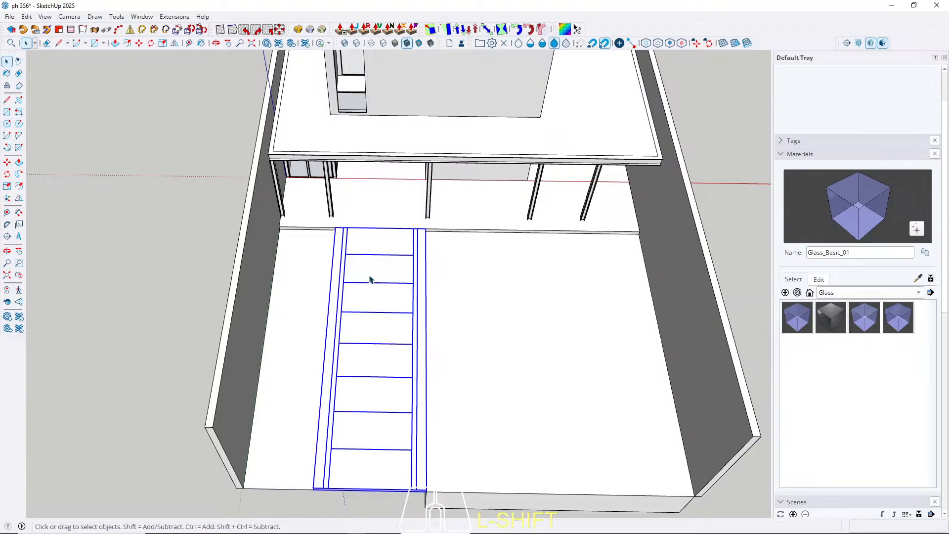
pyautogui.doubleClick(370, 267)
pyautogui.click(371, 255)
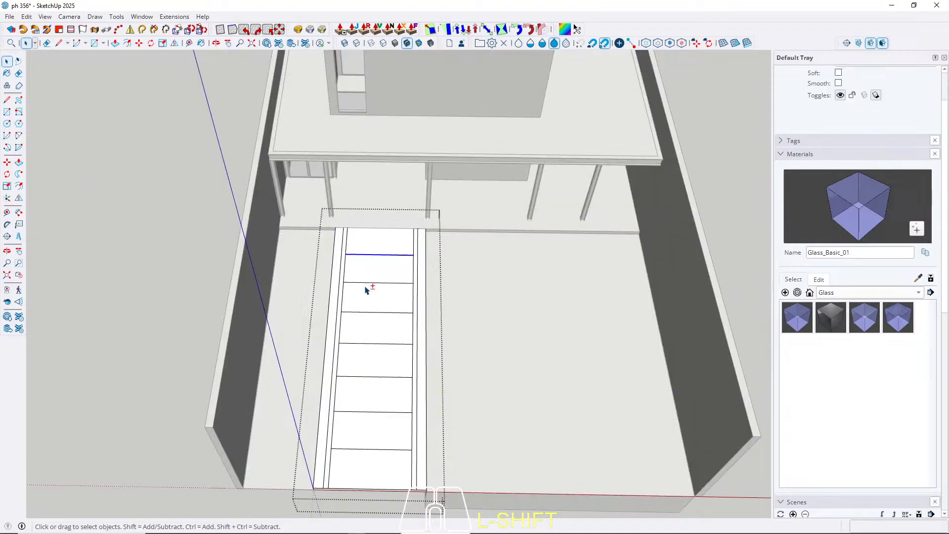
pyautogui.keyDown('shift'); pyautogui.click(366, 283); pyautogui.keyUp('shift')
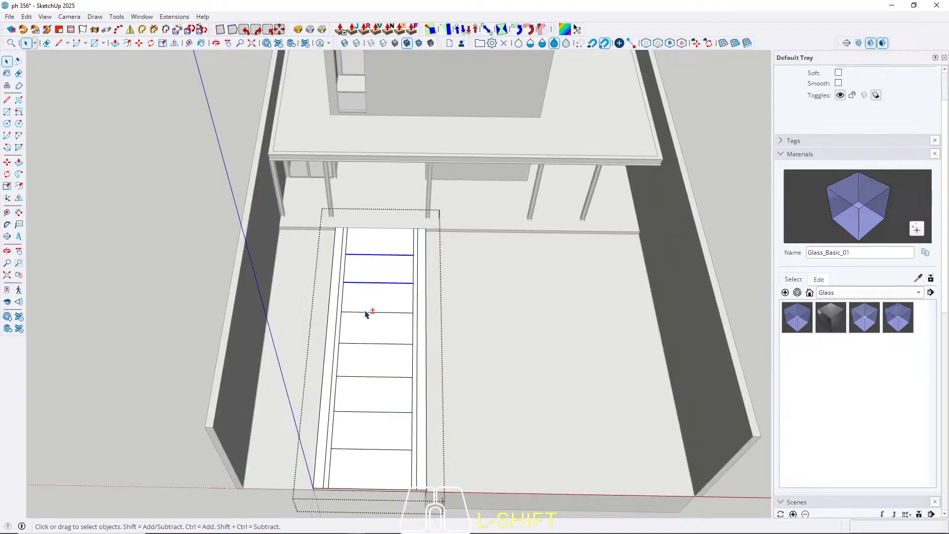
pyautogui.keyDown('shift'); pyautogui.click(366, 344); pyautogui.keyUp('shift')
pyautogui.keyDown('shift'); pyautogui.click(355, 377); pyautogui.keyUp('shift')
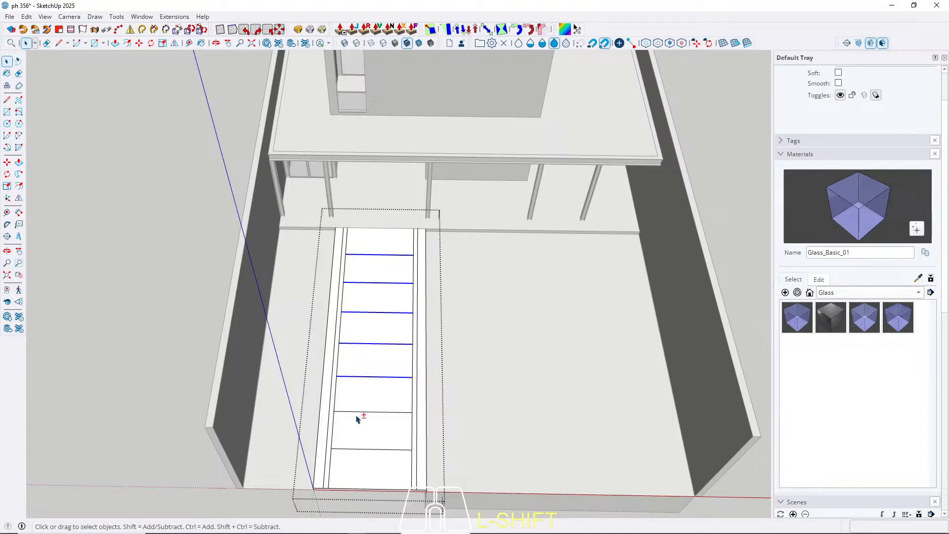
pyautogui.keyDown('shift'); pyautogui.click(357, 451); pyautogui.keyUp('shift')
pyautogui.scroll(6, 359, 401)
pyautogui.press('m')
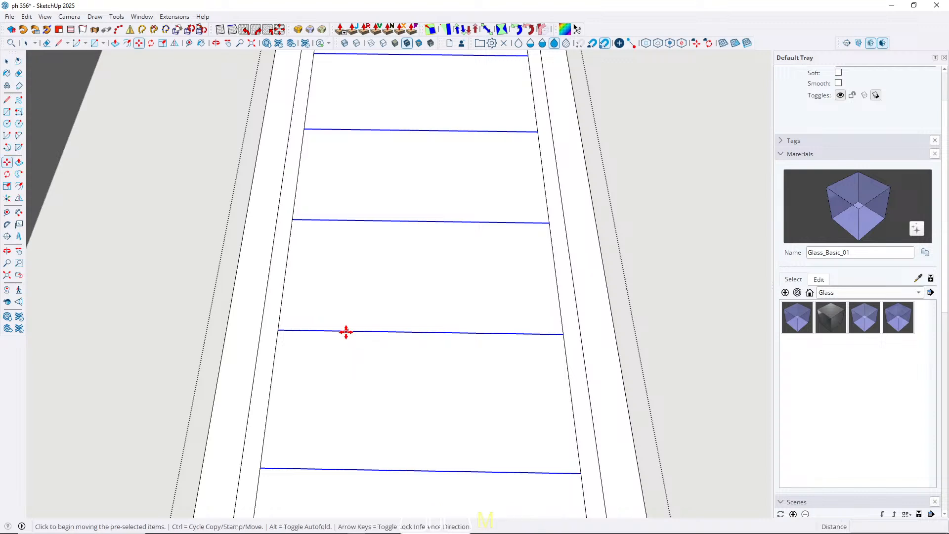
pyautogui.click(346, 332)
pyautogui.write('5')
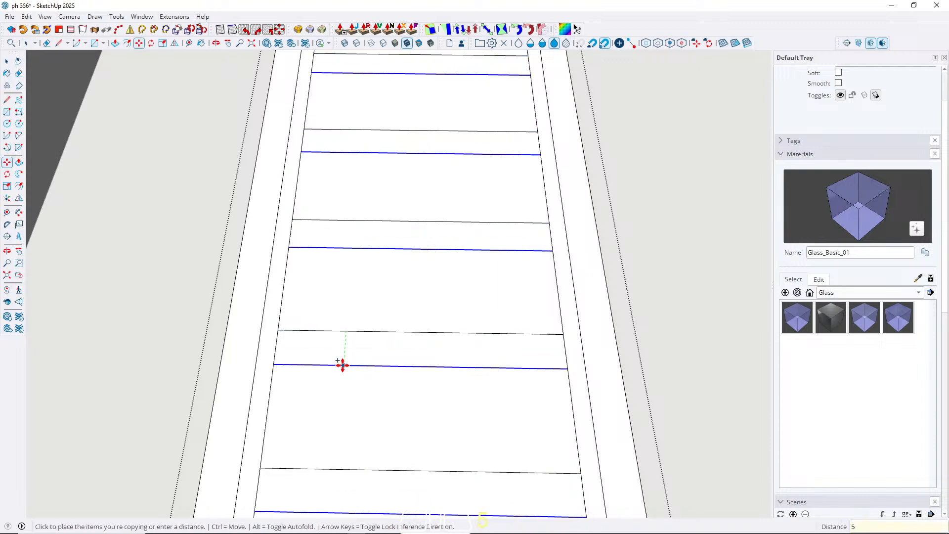
pyautogui.press('Return')
pyautogui.press('space')
# Step: Erase the short edge segments closing the ends of the narrow joints along the central strip's sides
pyautogui.press('e')
pyautogui.scroll(5, 278, 324)
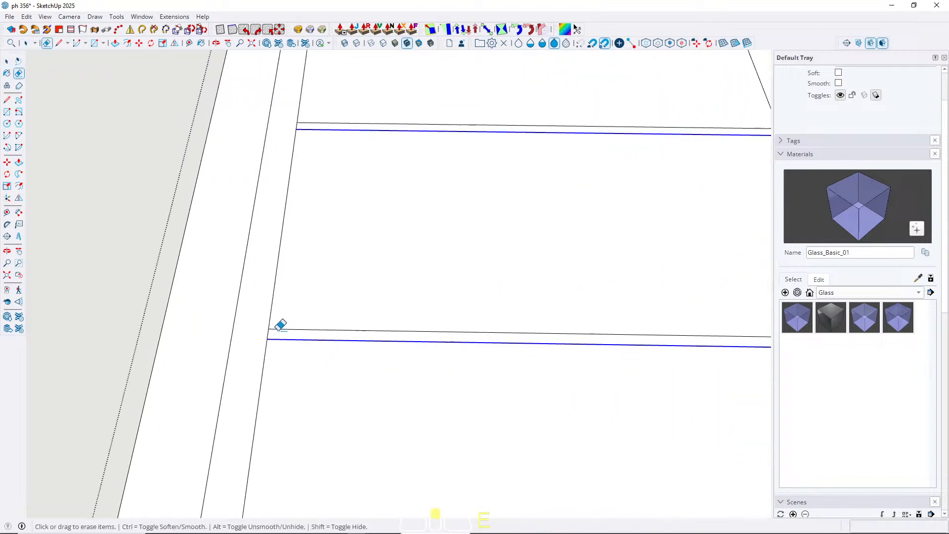
pyautogui.scroll(-5, 242, 352)
pyautogui.scroll(6, 547, 326)
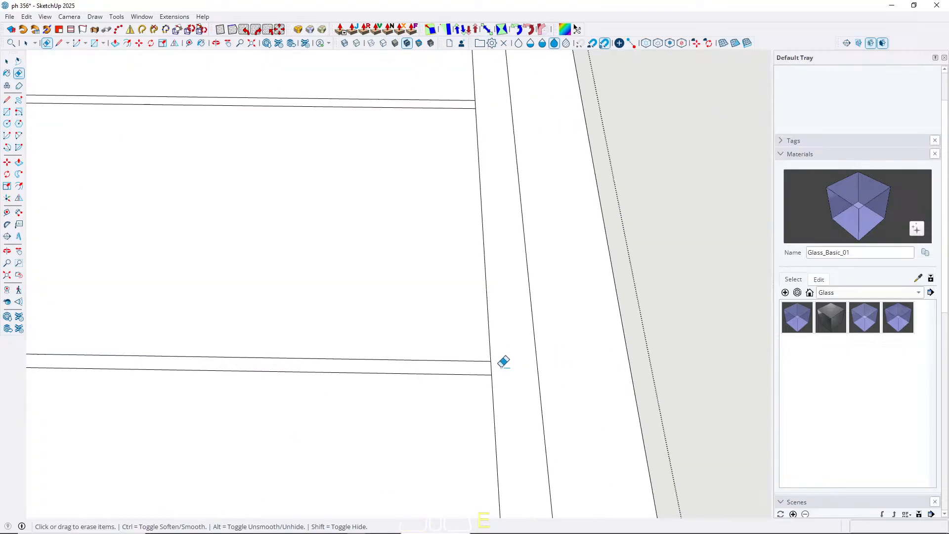
# Step: Erase the short leftover edges at both ends of each cross strip so they join the side strips of the walkway
pyautogui.scroll(-4, 499, 361)
pyautogui.scroll(4, 509, 354)
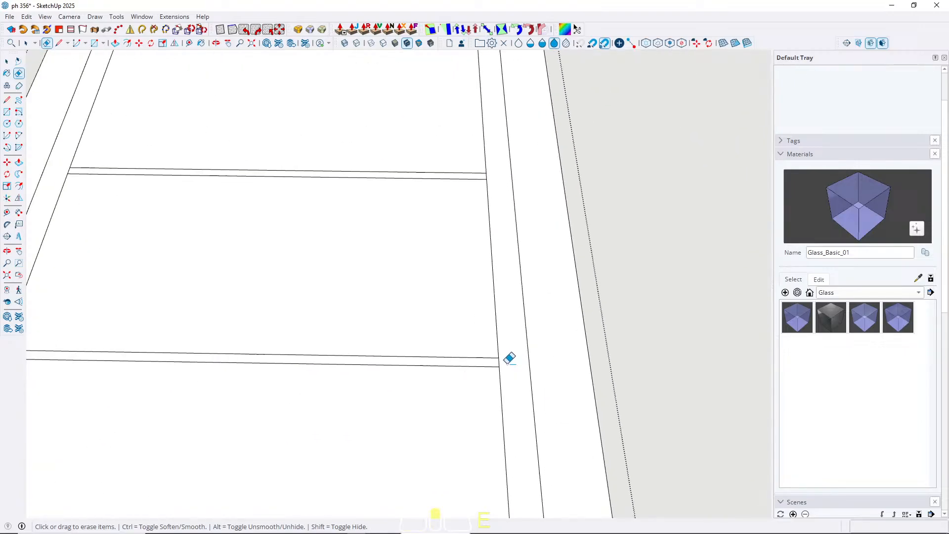
pyautogui.scroll(-4, 514, 396)
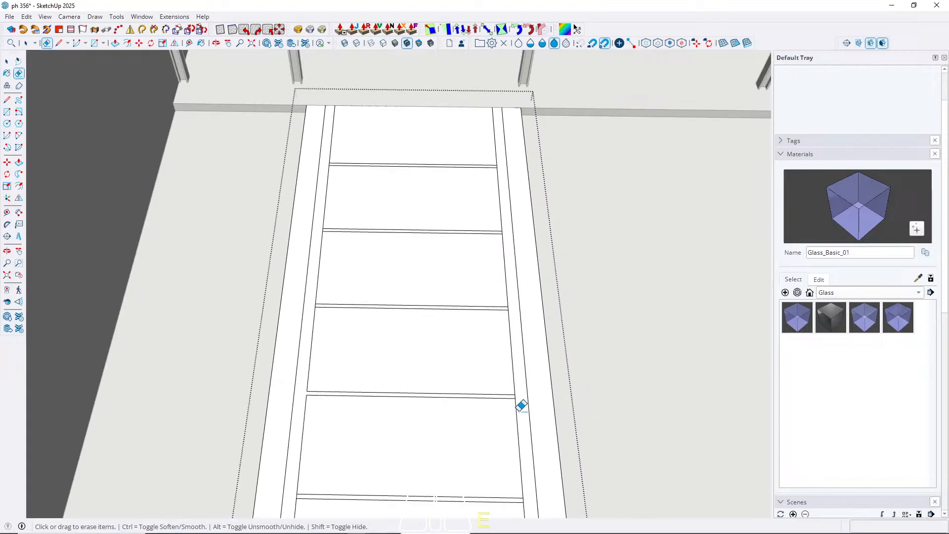
pyautogui.scroll(2, 338, 147)
pyautogui.scroll(3, 338, 147)
pyautogui.scroll(-4, 265, 233)
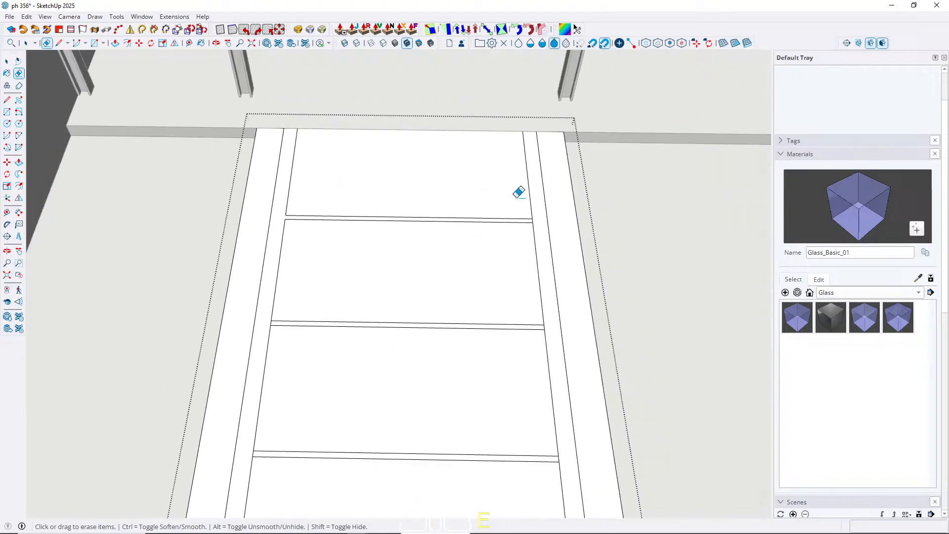
pyautogui.scroll(4, 519, 193)
pyautogui.scroll(1, 538, 228)
pyautogui.scroll(-3, 549, 257)
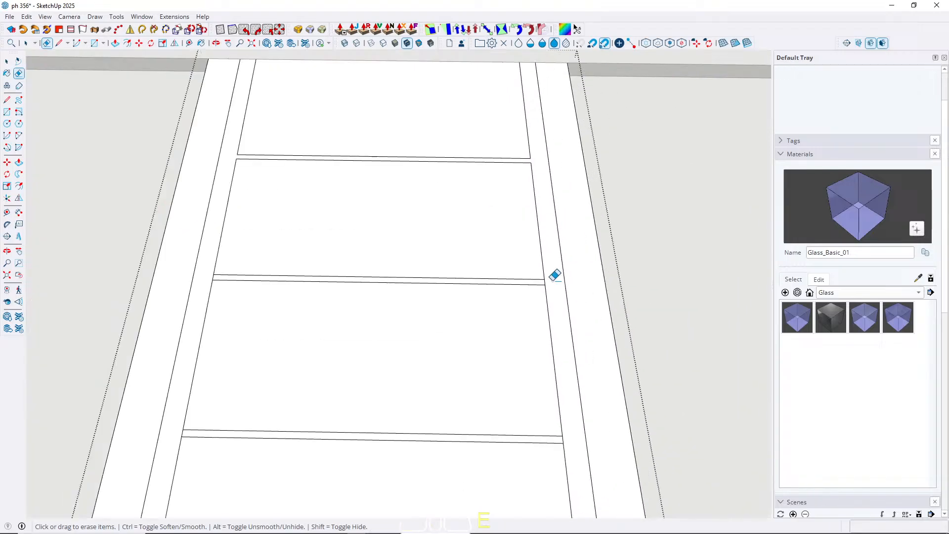
pyautogui.scroll(3, 550, 271)
pyautogui.scroll(-3, 517, 163)
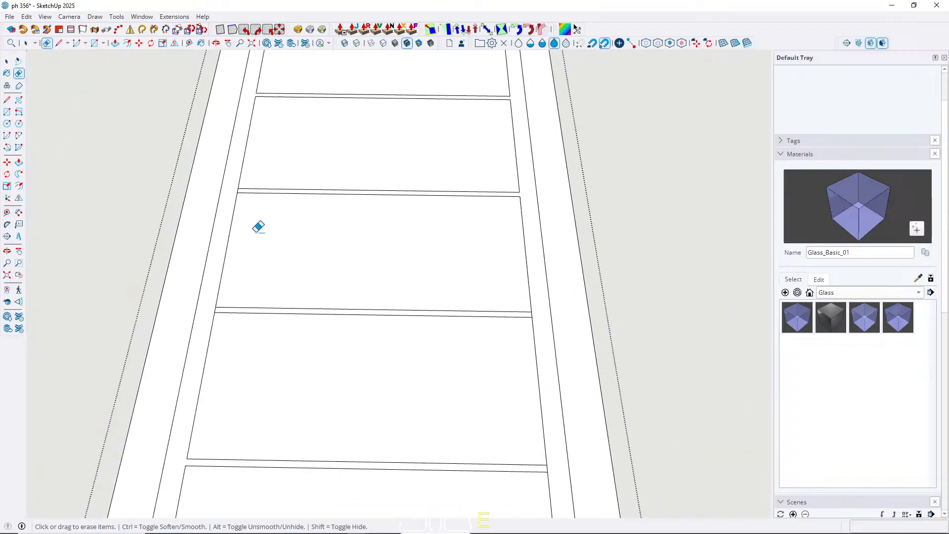
pyautogui.scroll(2, 243, 184)
pyautogui.scroll(2, 247, 183)
pyautogui.scroll(-4, 242, 163)
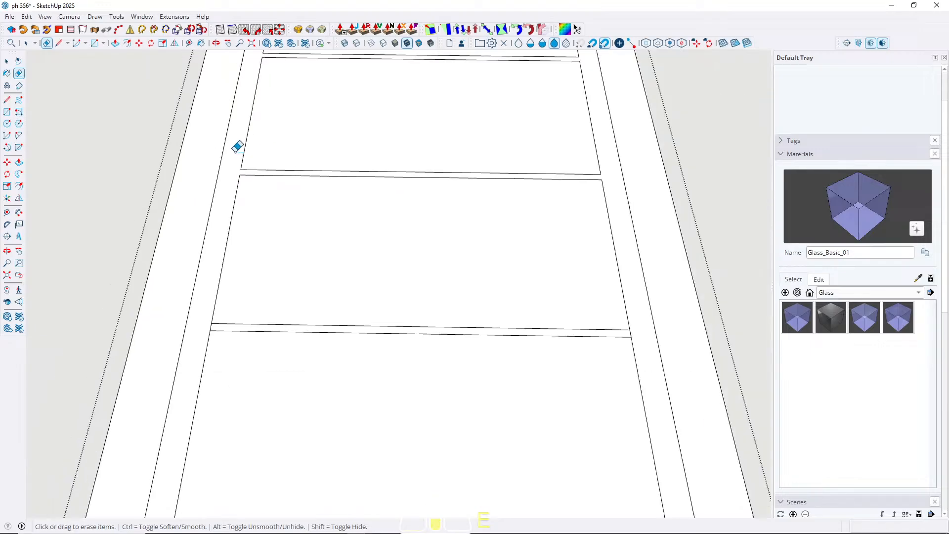
pyautogui.scroll(4, 221, 249)
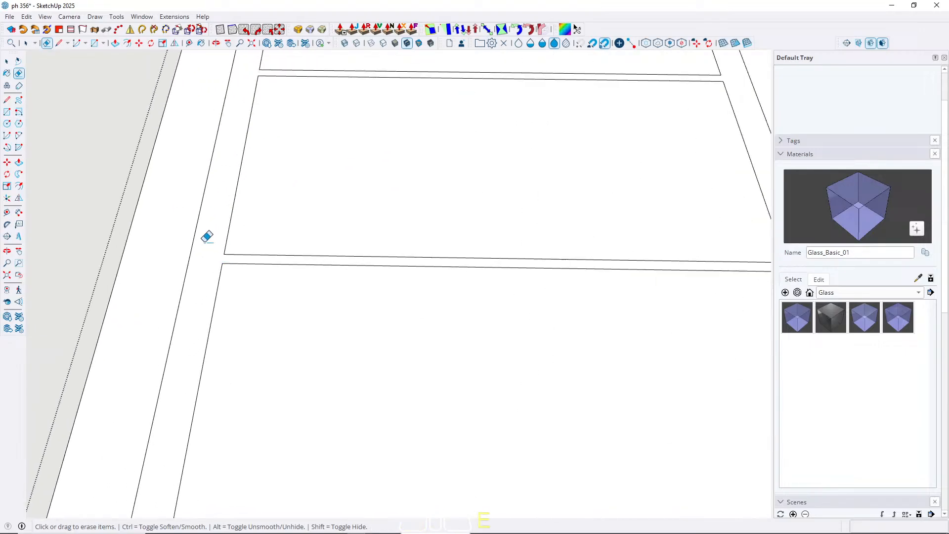
pyautogui.scroll(-4, 207, 235)
pyautogui.scroll(4, 438, 243)
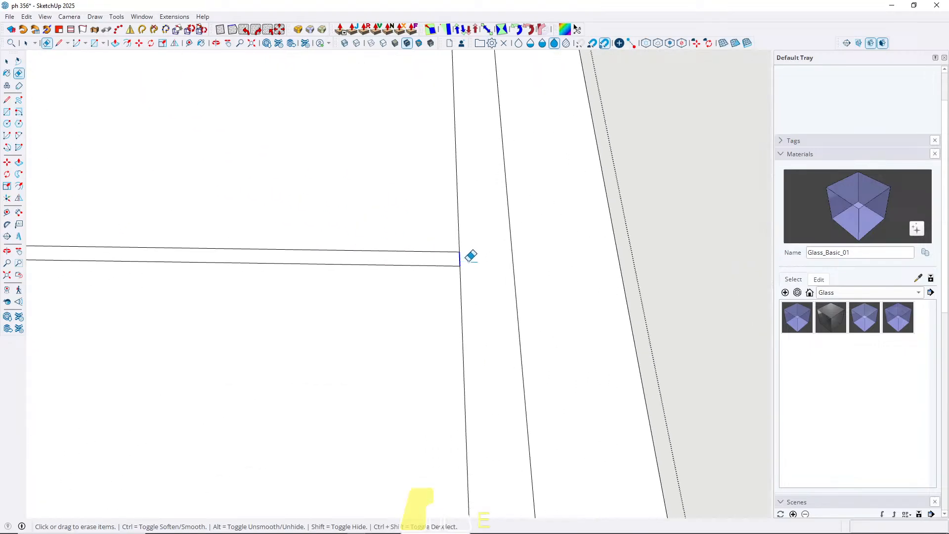
pyautogui.scroll(-5, 425, 191)
pyautogui.scroll(2, 169, 314)
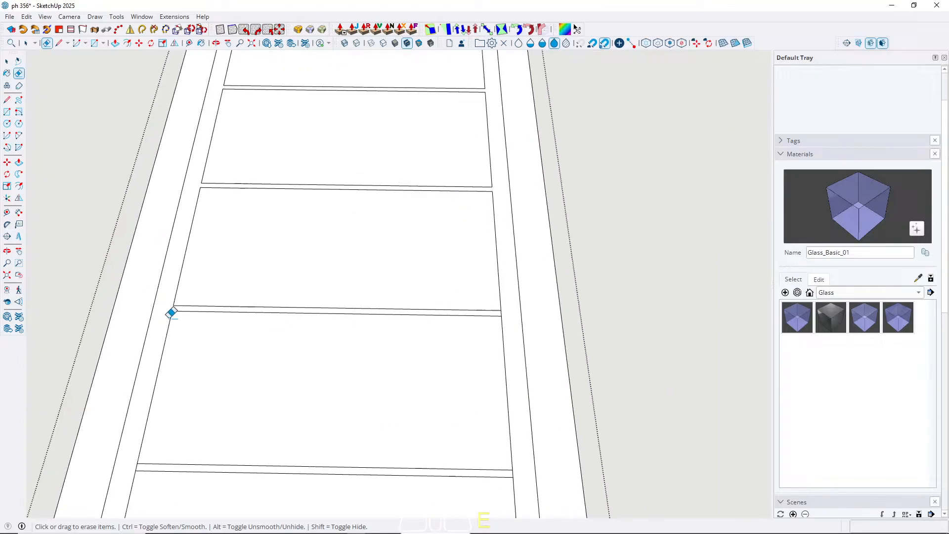
pyautogui.scroll(2, 600, 298)
pyautogui.scroll(3, 568, 307)
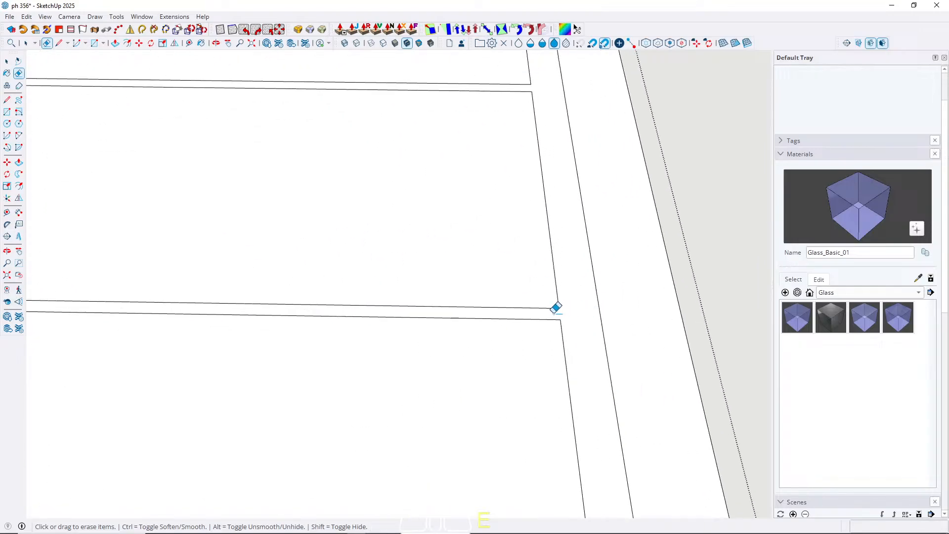
pyautogui.scroll(-3, 515, 191)
pyautogui.scroll(4, 315, 324)
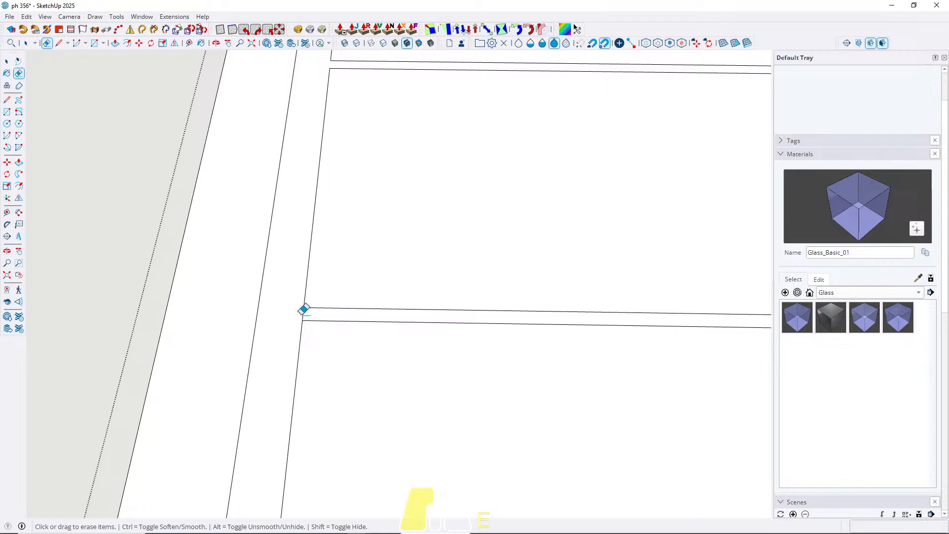
pyautogui.scroll(-3, 287, 318)
pyautogui.scroll(3, 589, 322)
pyautogui.scroll(1, 574, 325)
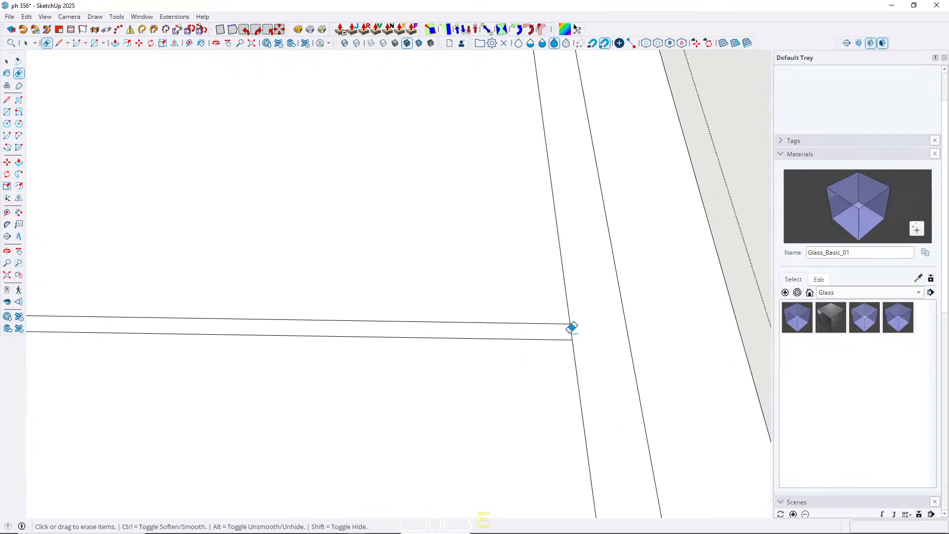
pyautogui.scroll(-3, 514, 247)
pyautogui.scroll(2, 357, 325)
pyautogui.scroll(3, 357, 324)
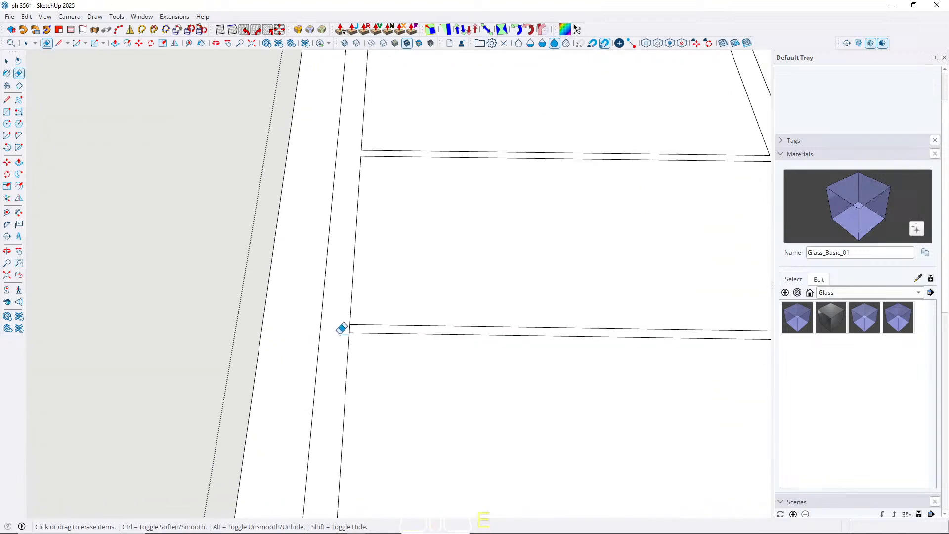
pyautogui.scroll(-4, 345, 324)
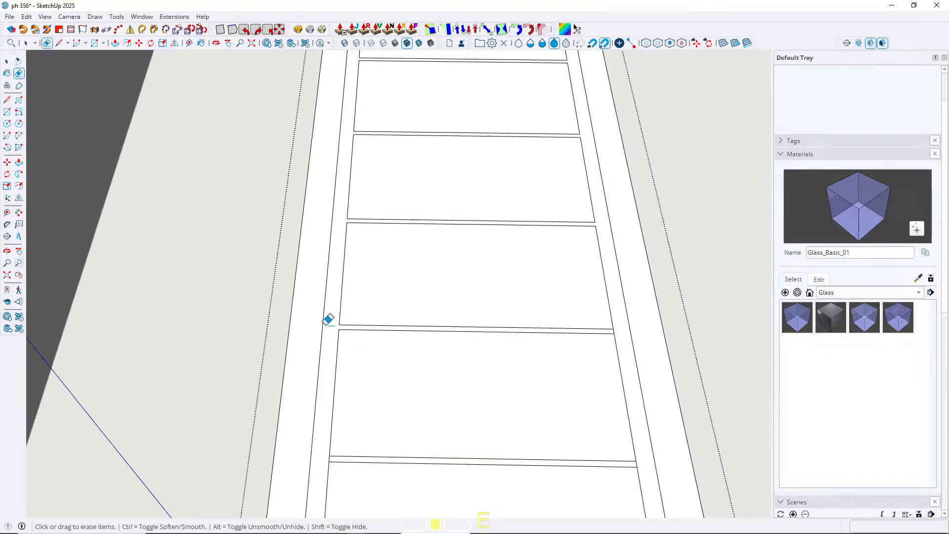
pyautogui.scroll(4, 523, 322)
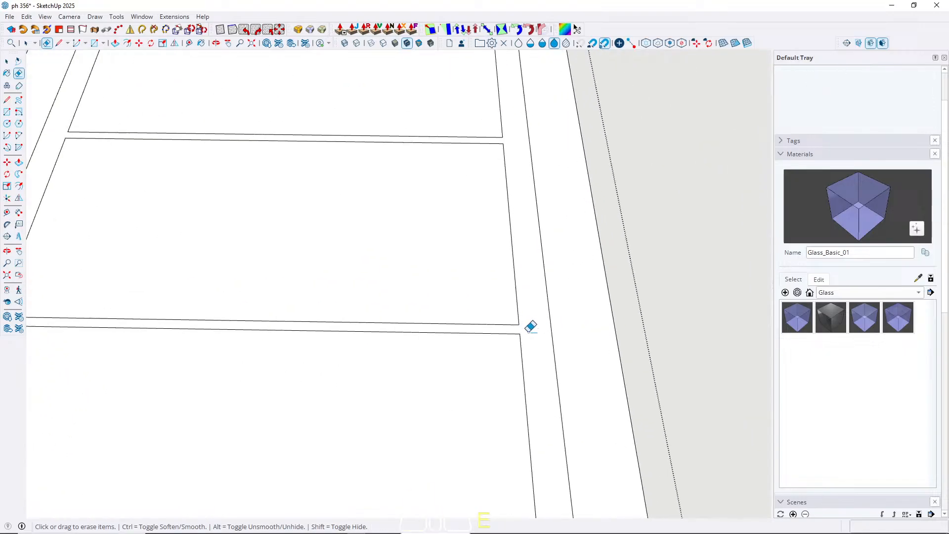
pyautogui.scroll(-4, 457, 267)
pyautogui.scroll(4, 296, 357)
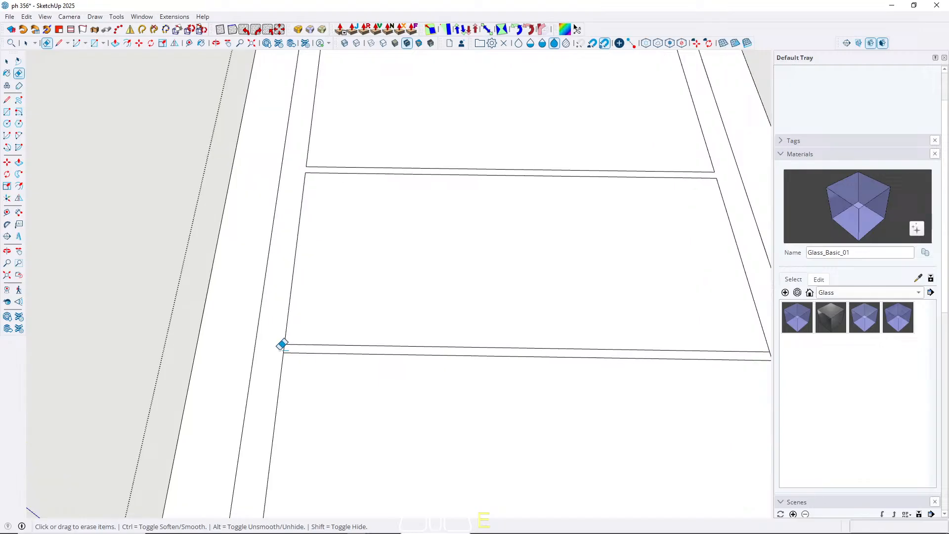
pyautogui.scroll(-4, 291, 343)
pyautogui.scroll(4, 547, 349)
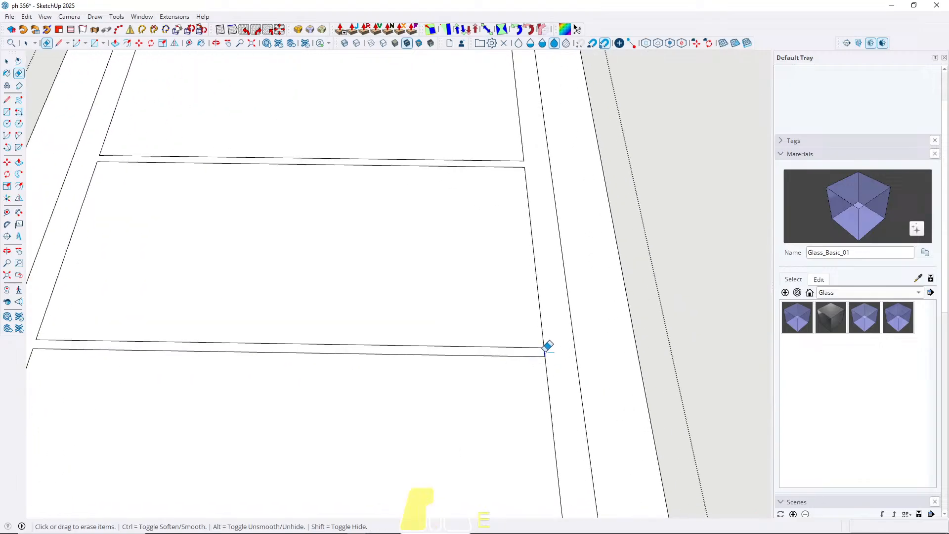
pyautogui.press('Escape')
pyautogui.scroll(-5, 483, 420)
pyautogui.scroll(-5, 410, 406)
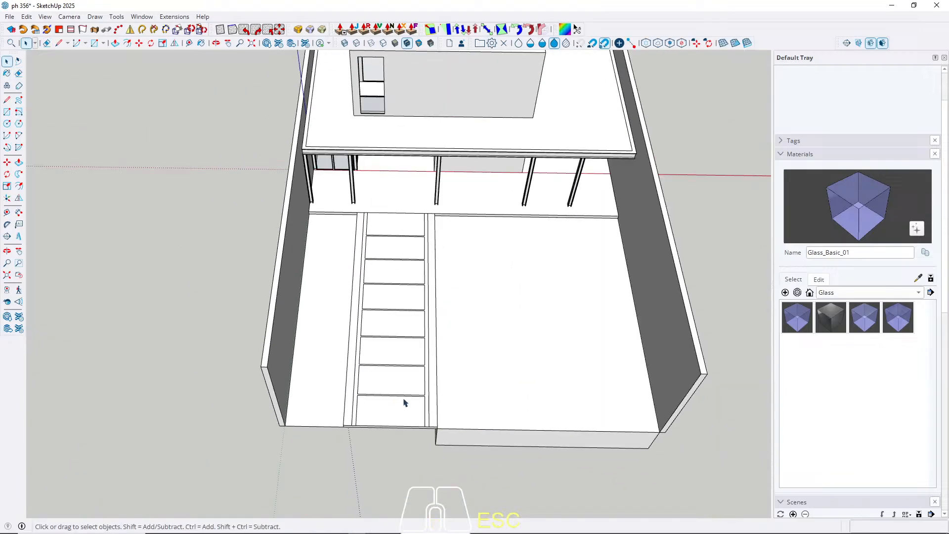
# Step: Open the block beside the walkway for editing and offset its top face inward by 10 cm
pyautogui.moveTo(403, 401)
pyautogui.mouseDown(button='middle')
pyautogui.moveTo(420, 306)
pyautogui.moveTo(268, 303)
pyautogui.mouseUp(button='middle')
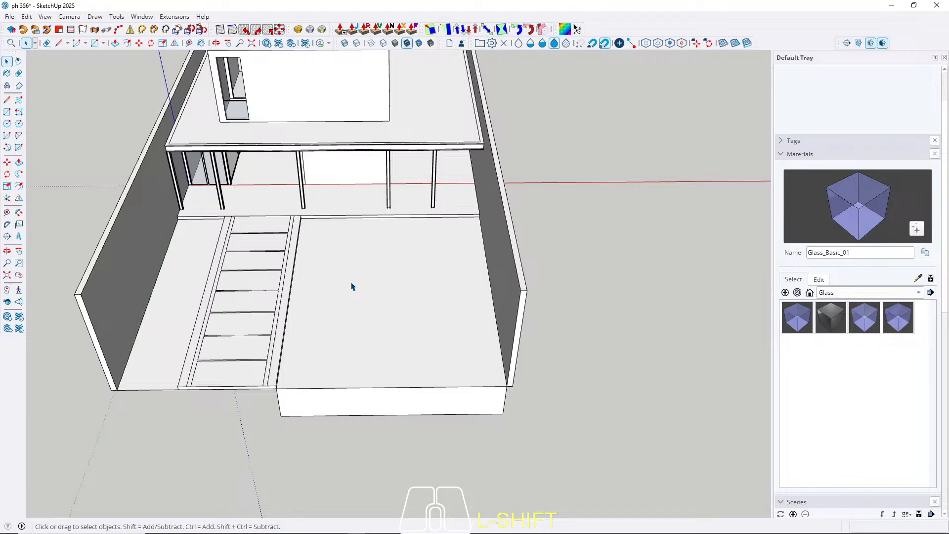
pyautogui.tripleClick(381, 304)
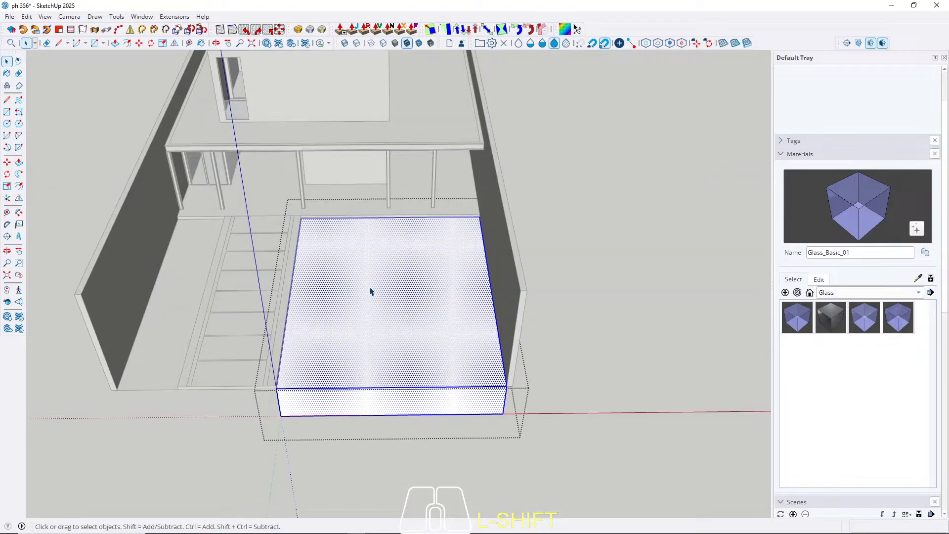
pyautogui.press('f')
pyautogui.click(320, 311)
pyautogui.scroll(3, 321, 267)
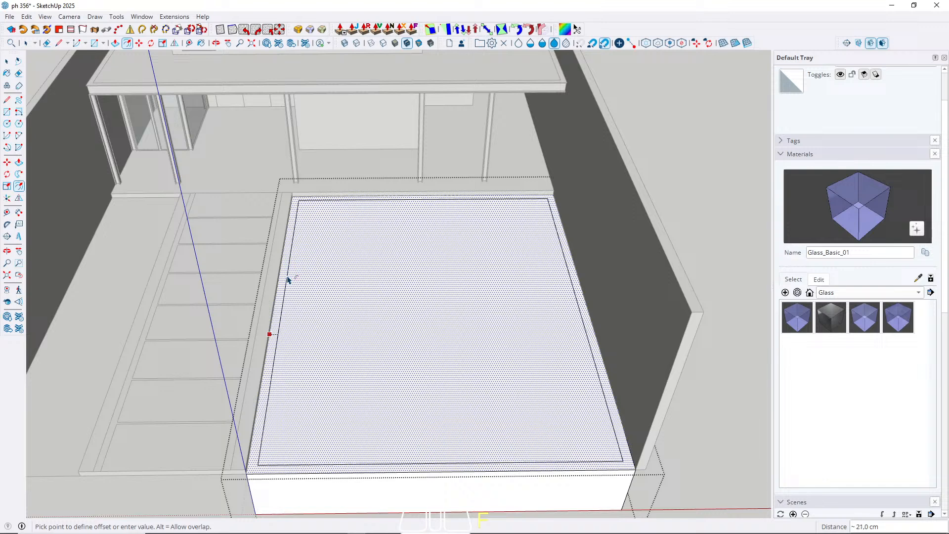
pyautogui.write('25')
pyautogui.press('Return')
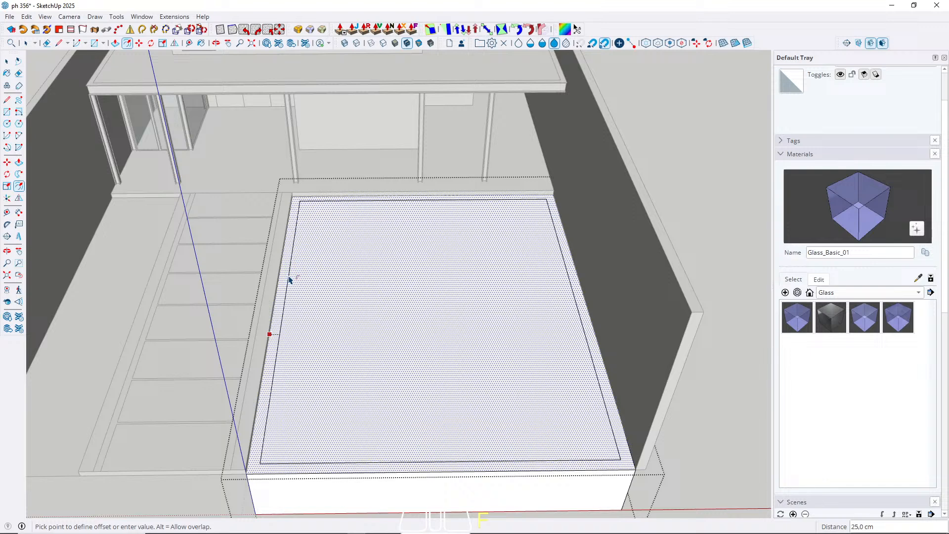
pyautogui.write('10')
pyautogui.press('Return')
pyautogui.press('space')
# Step: Push the inner top face down 150 cm to hollow out the pool basin
pyautogui.press('p')
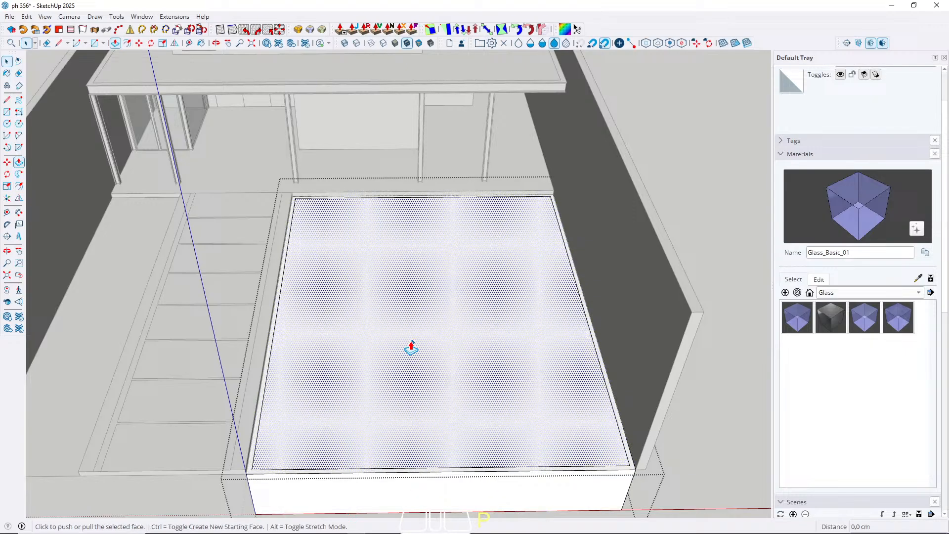
pyautogui.click(409, 346)
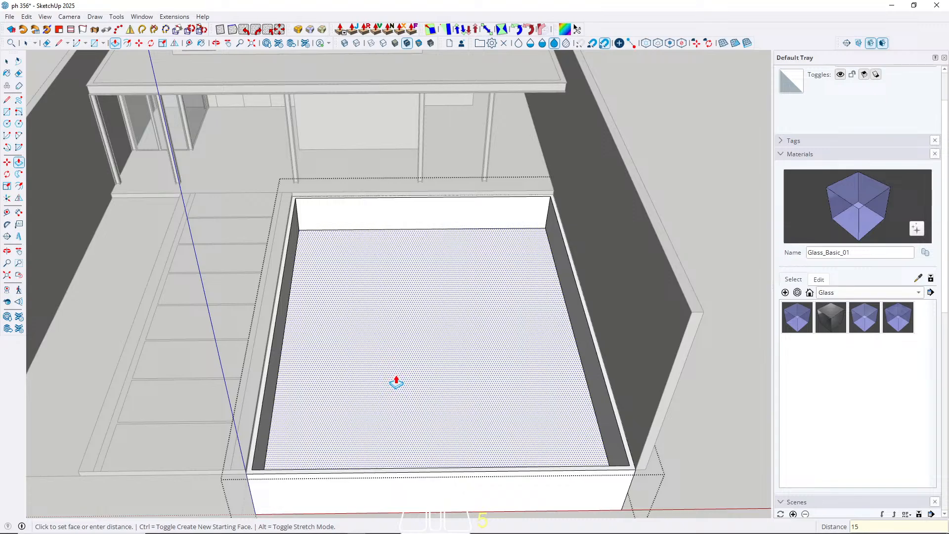
pyautogui.press('BackSpace')
pyautogui.write('0')
pyautogui.press('Return')
pyautogui.press('space')
# Step: Draw a rectangle between opposite inner corners of the pool rim to cover the basin opening
pyautogui.scroll(-5, 383, 294)
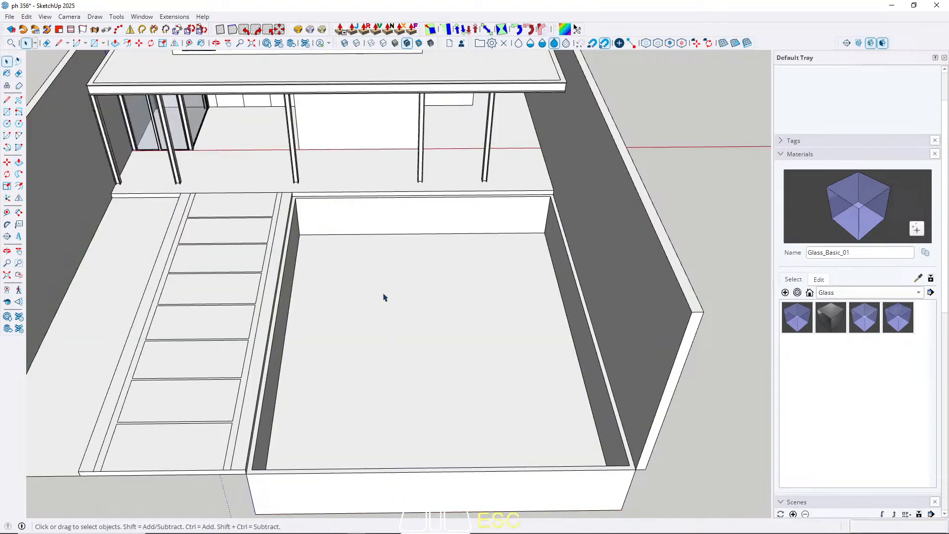
pyautogui.scroll(5, 381, 277)
pyautogui.press('Escape')
pyautogui.press('r')
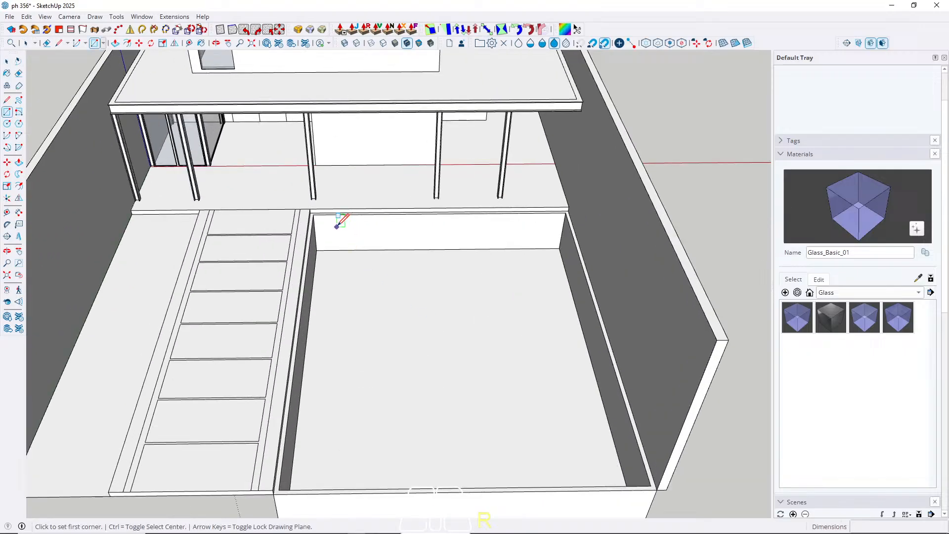
pyautogui.scroll(3, 306, 210)
pyautogui.click(298, 204)
pyautogui.scroll(-3, 298, 204)
pyautogui.scroll(-4, 298, 205)
pyautogui.moveTo(340, 303); pyautogui.dragTo(517, 279, button='middle')
pyautogui.scroll(4, 568, 296)
pyautogui.click(597, 323)
pyautogui.scroll(-3, 598, 323)
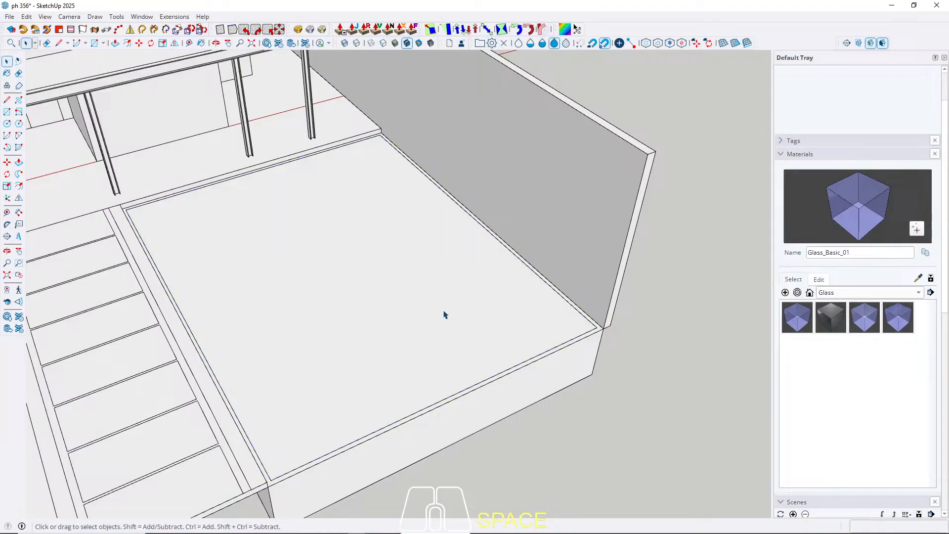
# Step: Make a group from the rectangular face covering the pool, including its edges
pyautogui.press('space')
pyautogui.doubleClick(434, 312)
pyautogui.rightClick(375, 294)
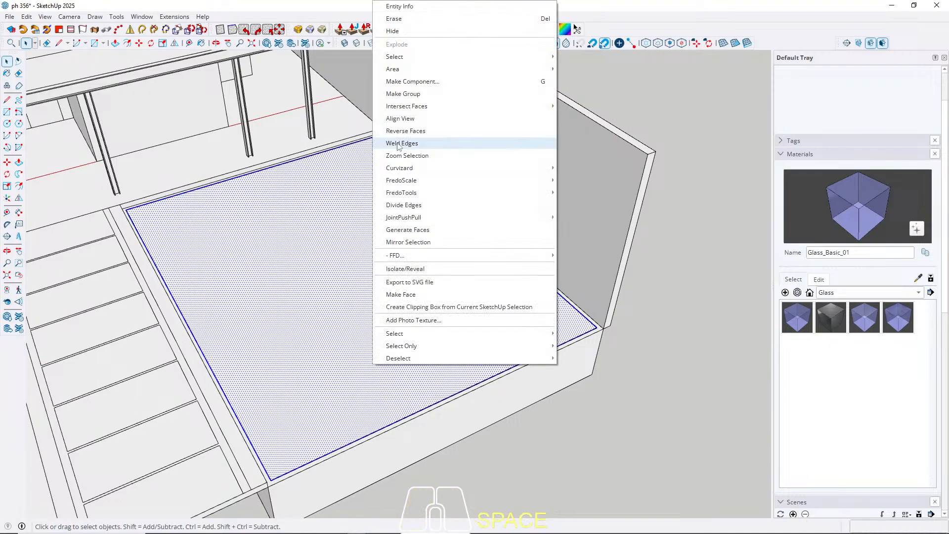
pyautogui.click(414, 94)
# Step: Move the grouped water surface down 5 cm below the pool rim
pyautogui.press('m')
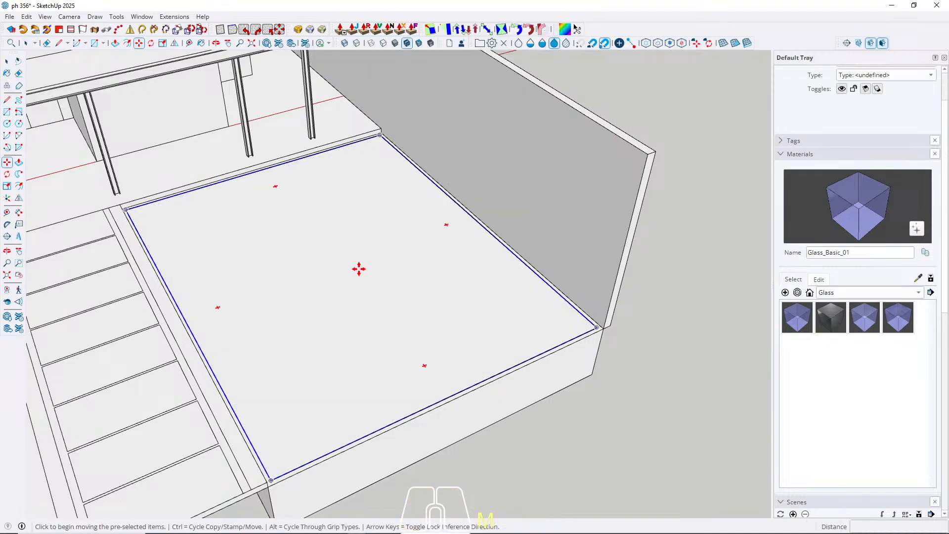
pyautogui.click(359, 269)
pyautogui.write('5')
pyautogui.press('Return')
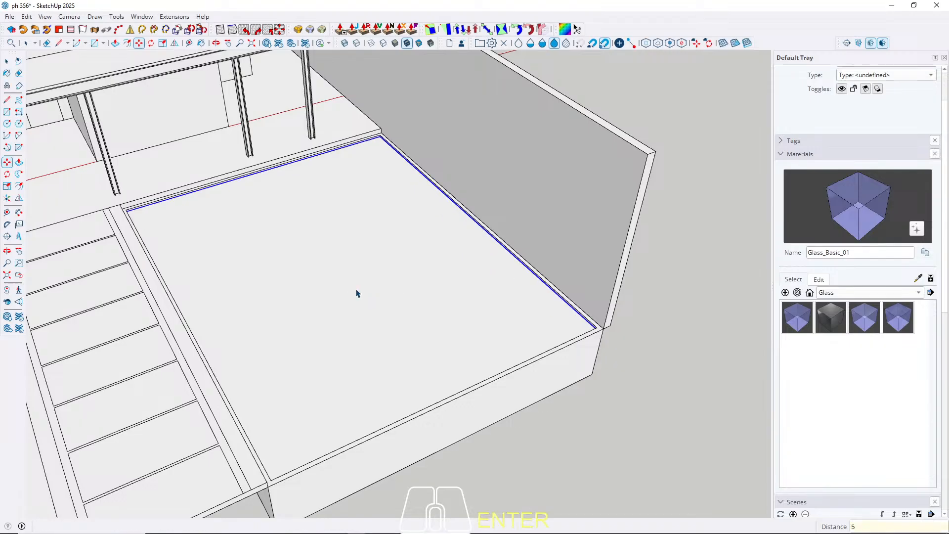
pyautogui.moveTo(356, 293); pyautogui.dragTo(387, 235, button='middle')
pyautogui.press('space')
pyautogui.scroll(-3, 391, 309)
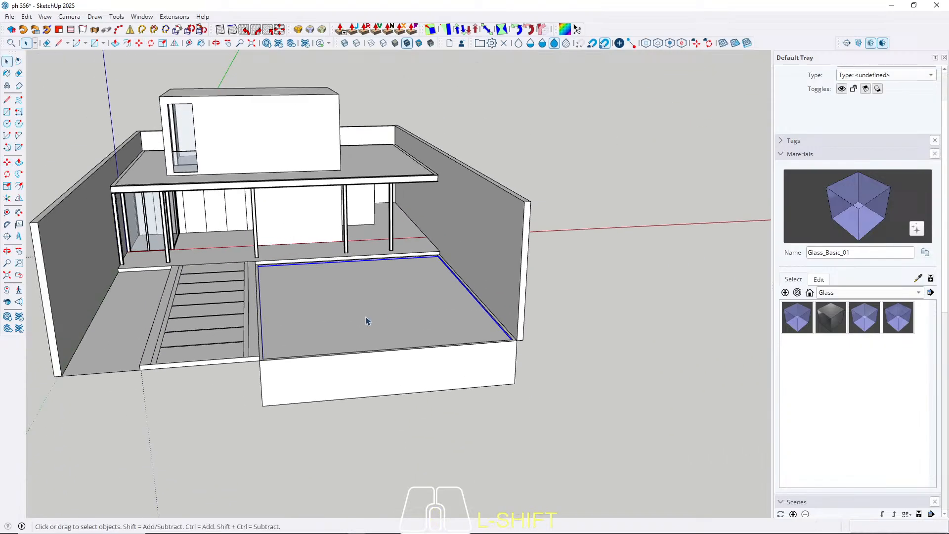
# Step: Apply the Glass_Sky Reflection_01 material from the Glass collection to the face inside the water surface group
pyautogui.moveTo(367, 321); pyautogui.dragTo(358, 300, button='middle')
pyautogui.scroll(3, 340, 227)
pyautogui.click(870, 293)
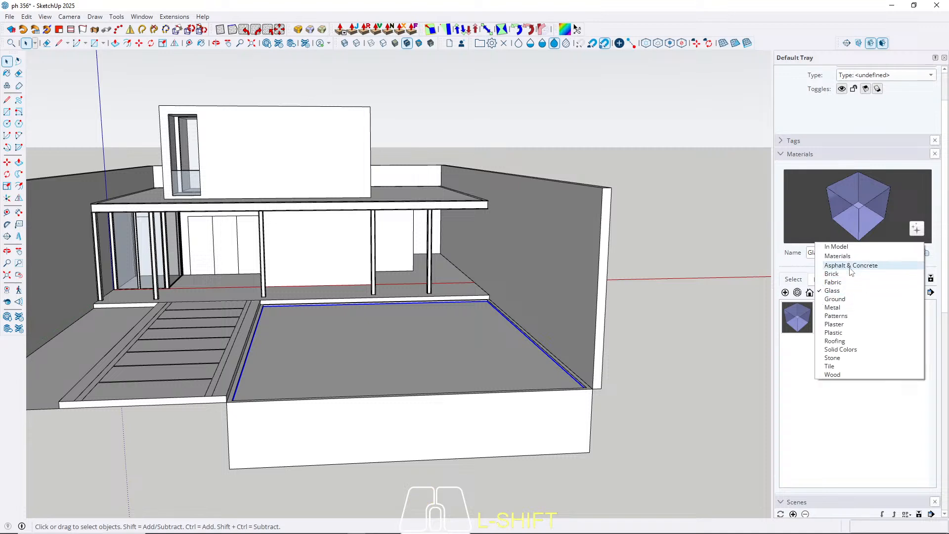
pyautogui.click(839, 291)
pyautogui.click(899, 317)
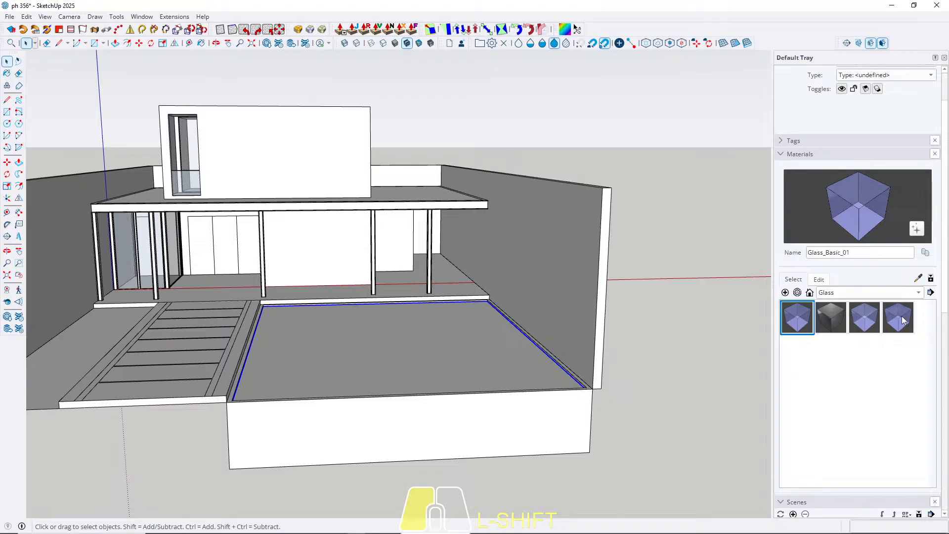
pyautogui.press('space')
pyautogui.moveTo(434, 321); pyautogui.dragTo(413, 390, button='middle')
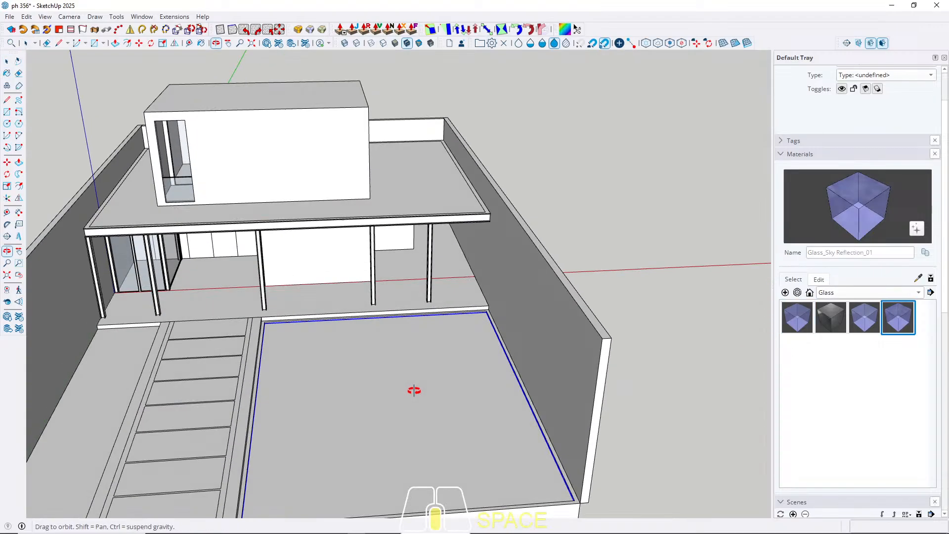
pyautogui.doubleClick(339, 386)
pyautogui.click(339, 389)
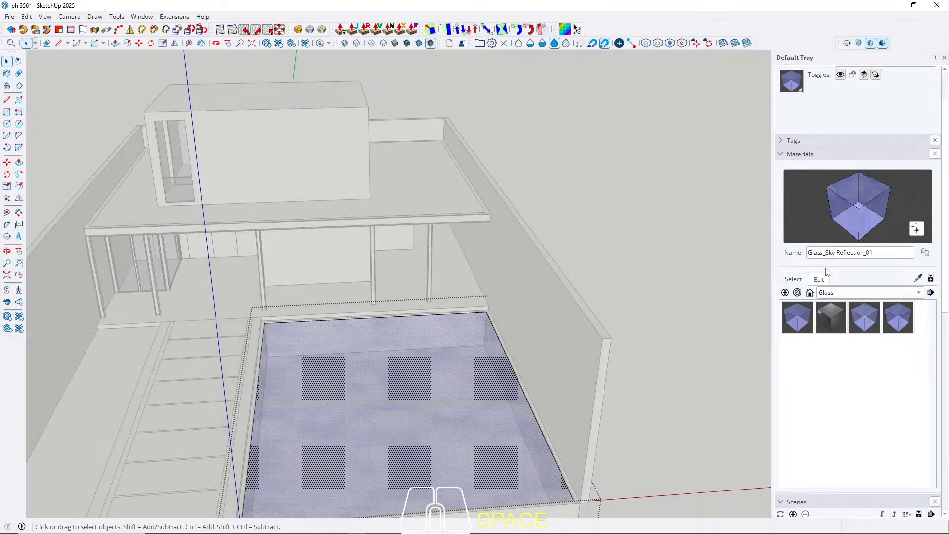
# Step: Close the water surface group and frame the front of the house from near eye level
pyautogui.press('Escape')
pyautogui.scroll(-3, 562, 270)
pyautogui.moveTo(443, 367); pyautogui.dragTo(373, 287, button='middle')
pyautogui.keyDown('shift'); pyautogui.moveTo(373, 286); pyautogui.dragTo(365, 329, button='middle'); pyautogui.keyUp('shift')
pyautogui.scroll(3, 369, 352)
pyautogui.scroll(-2, 365, 329)
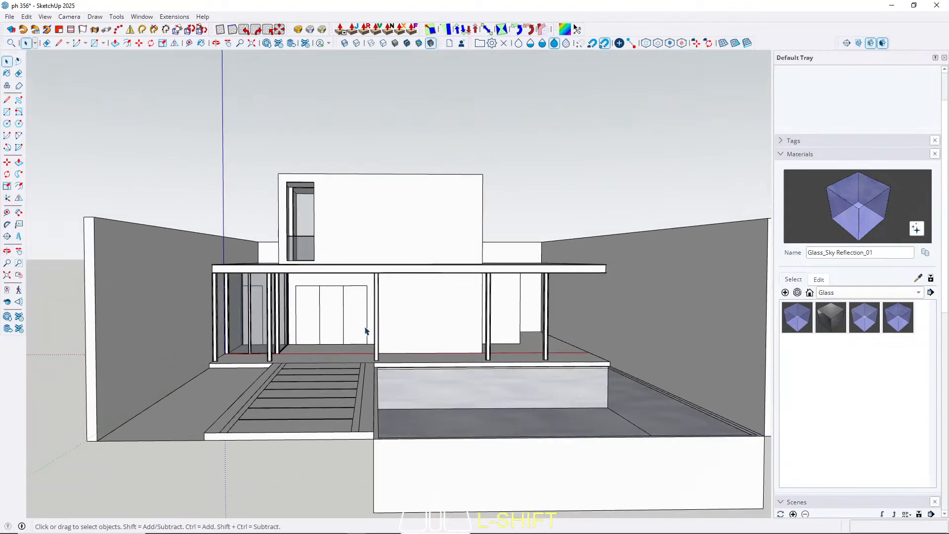
pyautogui.scroll(3, 365, 328)
pyautogui.scroll(3, 365, 330)
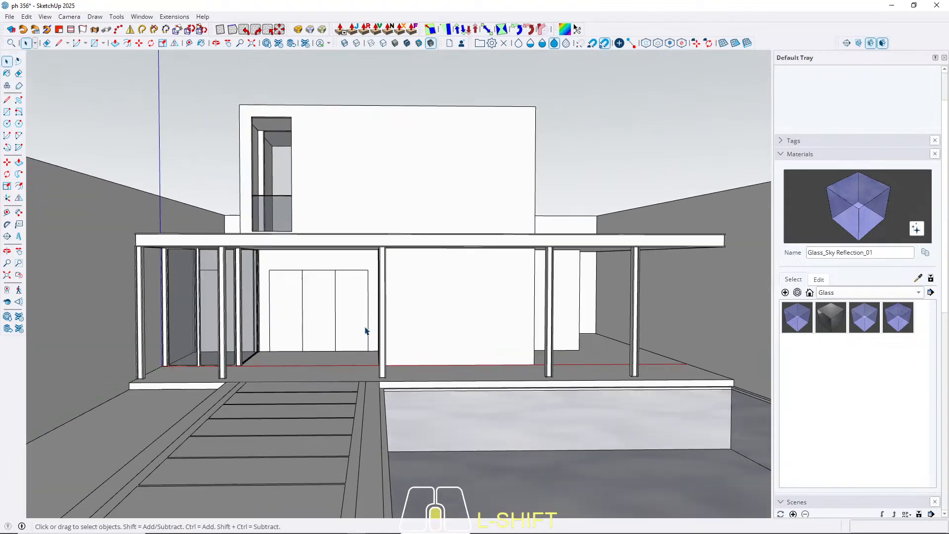
pyautogui.scroll(-1, 349, 327)
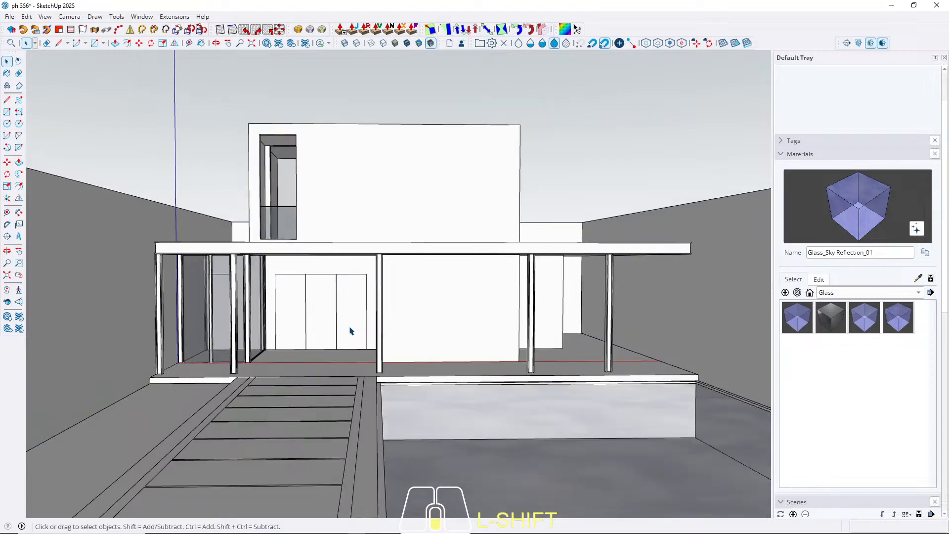
pyautogui.scroll(1, 350, 327)
pyautogui.moveTo(358, 318); pyautogui.dragTo(339, 320, button='middle')
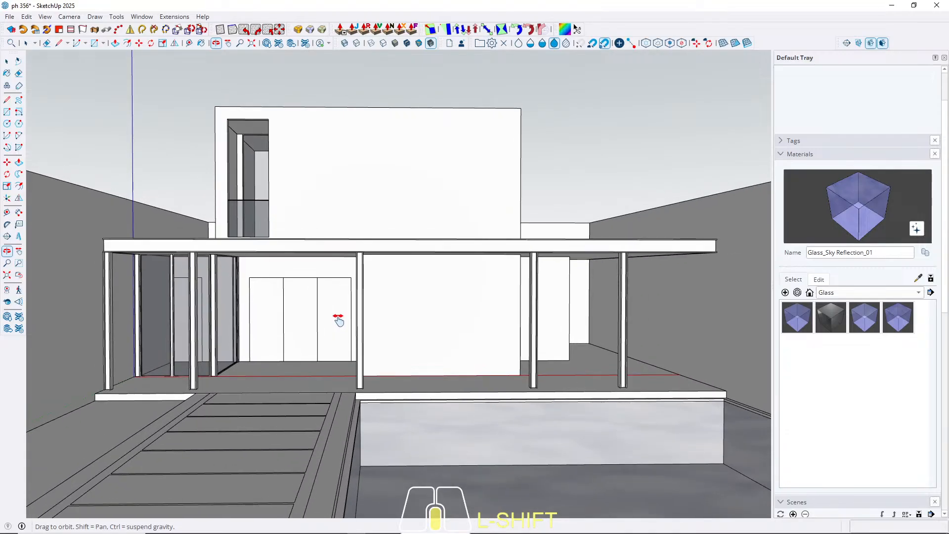
# Step: Try Two-Point Perspective on the front view with the house shifted lower in the frame
pyautogui.click(62, 19)
pyautogui.click(94, 90)
pyautogui.moveTo(477, 239); pyautogui.dragTo(504, 278)
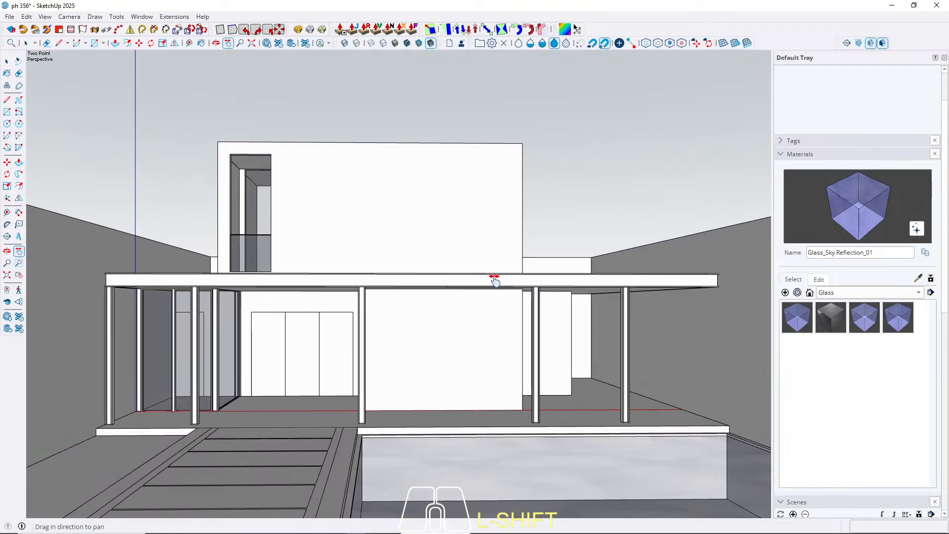
pyautogui.moveTo(407, 304); pyautogui.dragTo(417, 322)
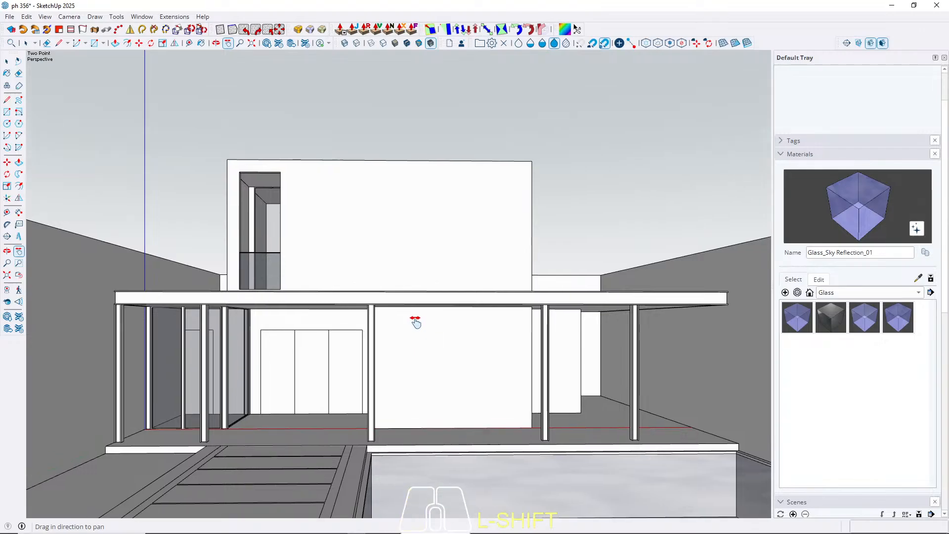
pyautogui.press('space')
pyautogui.press('c')
pyautogui.press('space')
# Step: Reframe the house front in Two-Point Perspective and store it as a scene, saving the style changes as a new style
pyautogui.moveTo(398, 292); pyautogui.dragTo(374, 324, button='middle')
pyautogui.scroll(5, 392, 322)
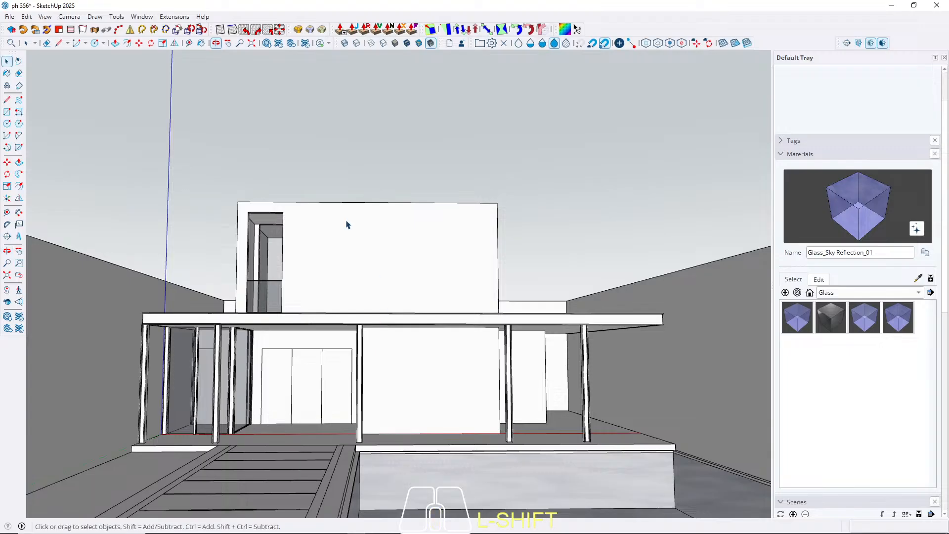
pyautogui.keyDown('shift'); pyautogui.moveTo(404, 205); pyautogui.dragTo(411, 201, button='middle'); pyautogui.keyUp('shift')
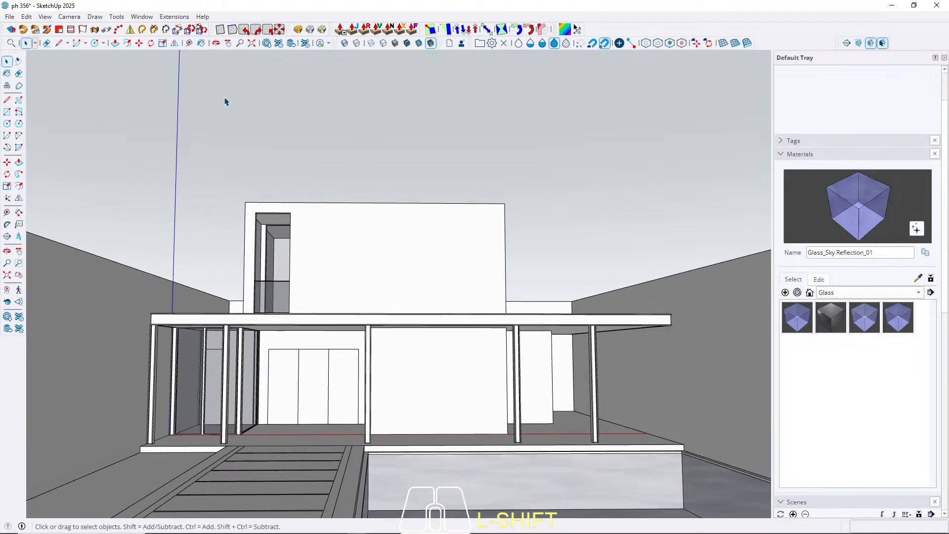
pyautogui.click(69, 16)
pyautogui.click(84, 88)
pyautogui.keyDown('shift'); pyautogui.moveTo(448, 287); pyautogui.dragTo(441, 368, button='middle'); pyautogui.keyUp('shift')
pyautogui.keyDown('shift'); pyautogui.moveTo(440, 367); pyautogui.dragTo(455, 387); pyautogui.keyUp('shift')
pyautogui.keyDown('shift'); pyautogui.scroll(1, 445, 356); pyautogui.keyUp('shift')
pyautogui.keyDown('shift'); pyautogui.scroll(-1, 445, 357); pyautogui.keyUp('shift')
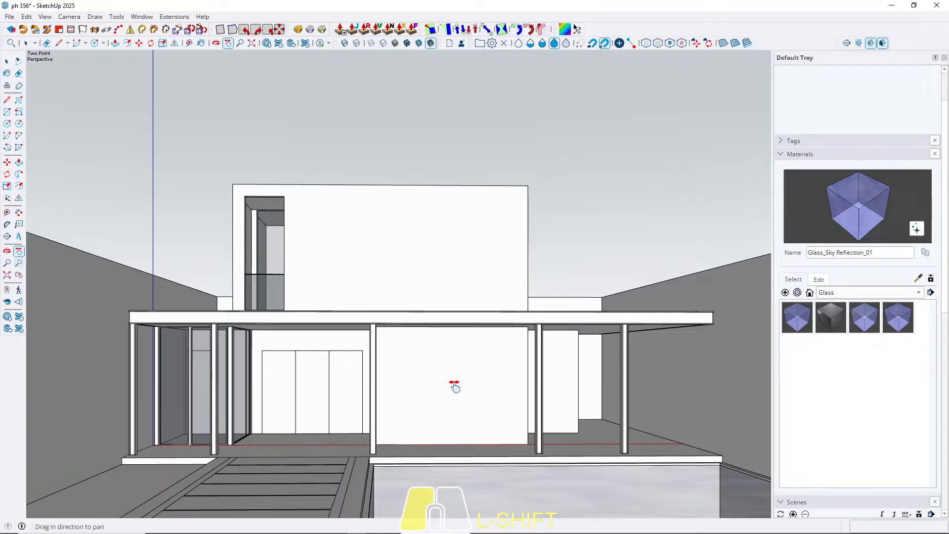
pyautogui.keyDown('shift'); pyautogui.moveTo(455, 387); pyautogui.dragTo(460, 386); pyautogui.keyUp('shift')
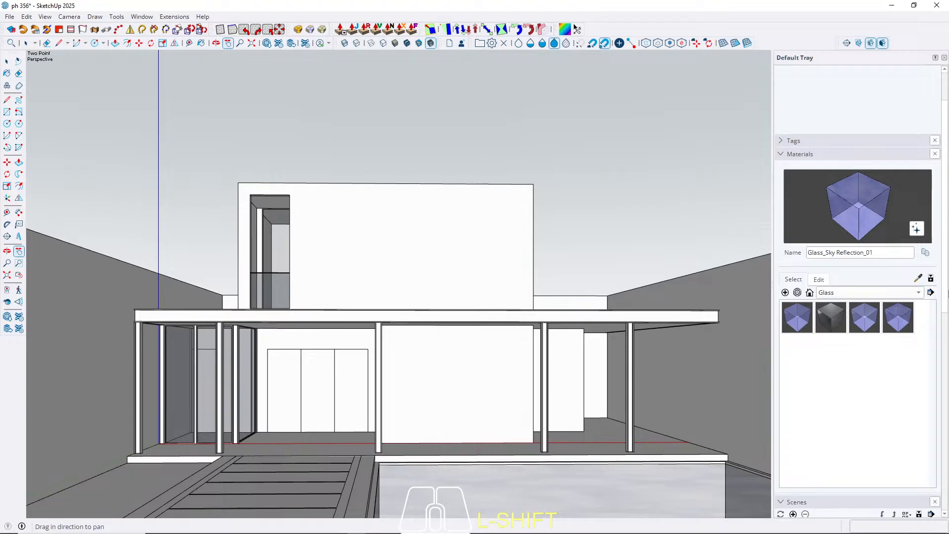
pyautogui.click(793, 514)
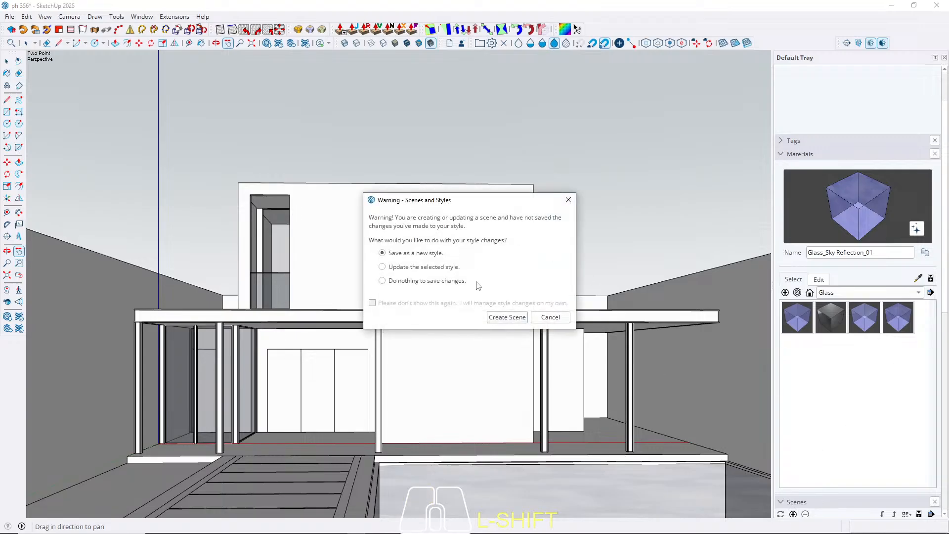
pyautogui.click(505, 317)
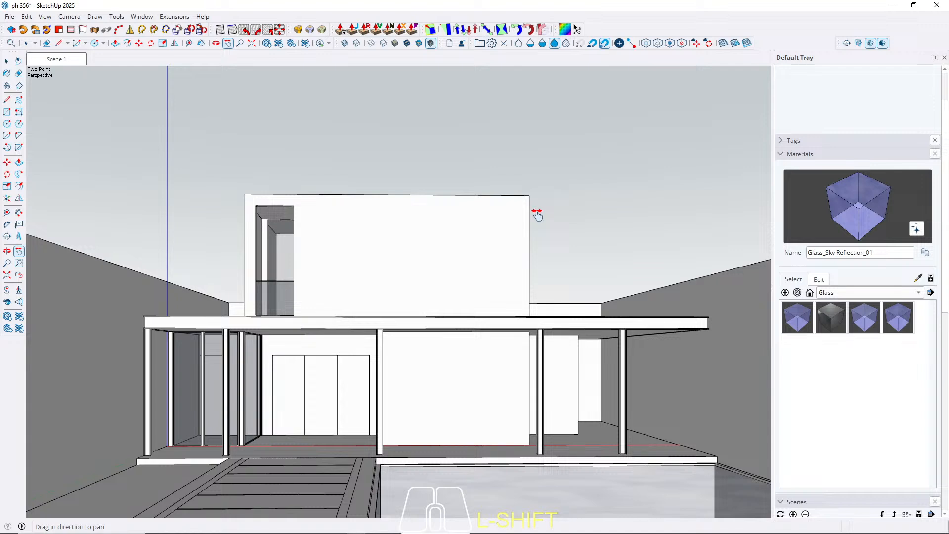
pyautogui.press('k')
pyautogui.press('k')
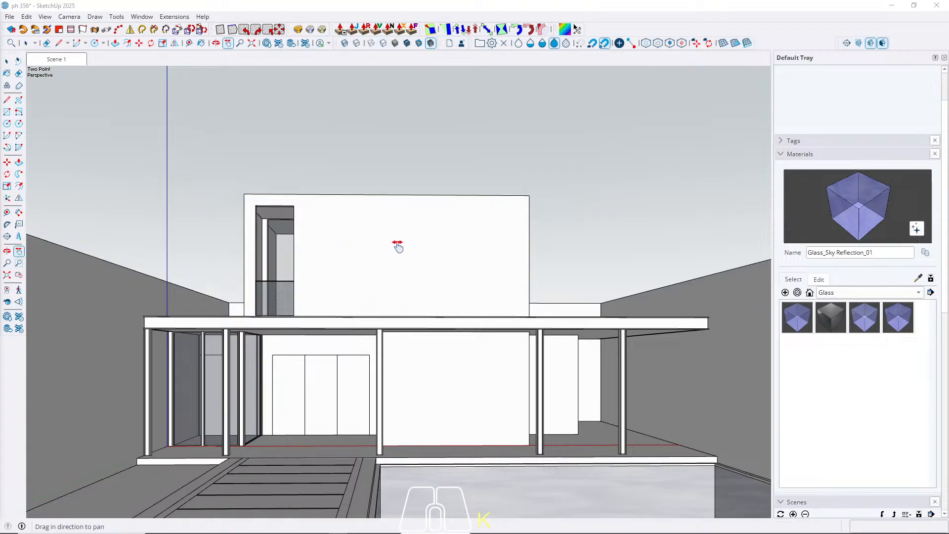
# Step: Compare the materials in the Asphalt & Concrete collection and choose Concrete_06_1K
pyautogui.click(853, 293)
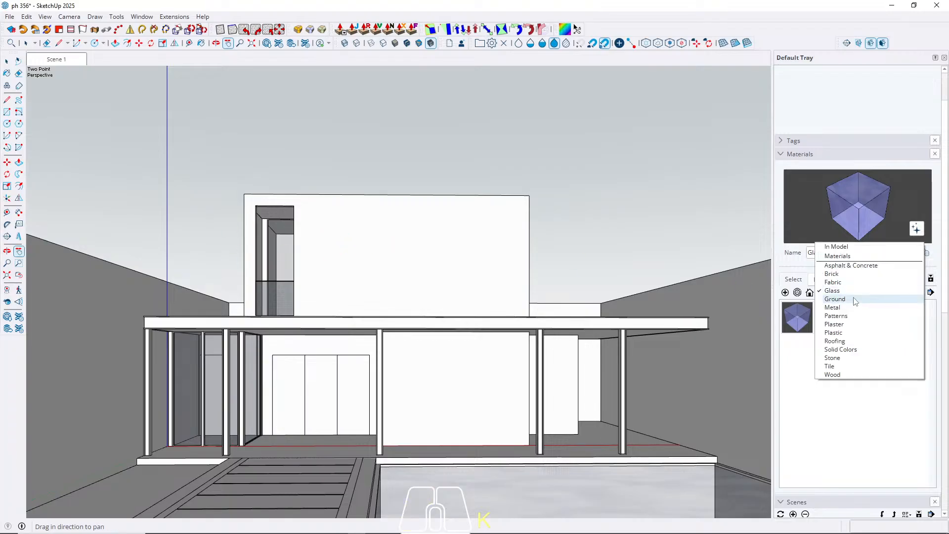
pyautogui.click(851, 265)
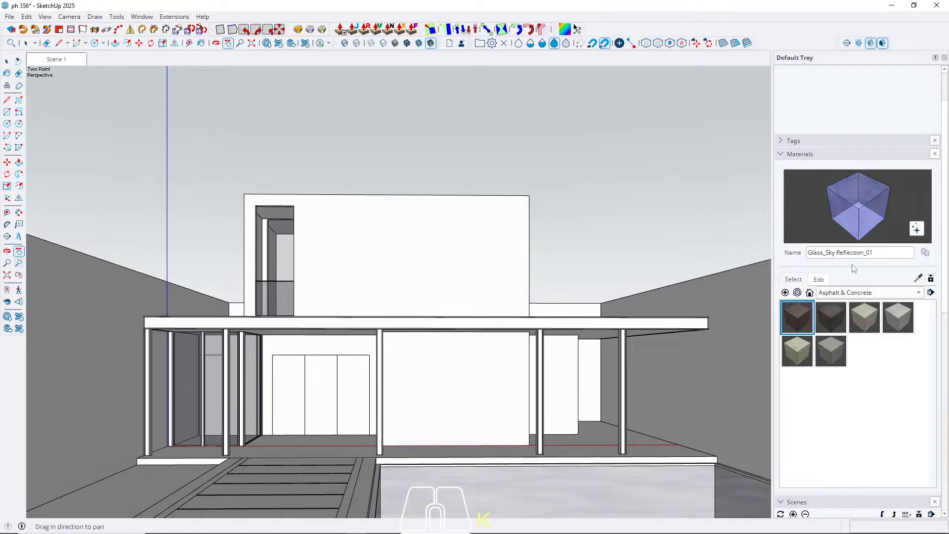
pyautogui.click(835, 354)
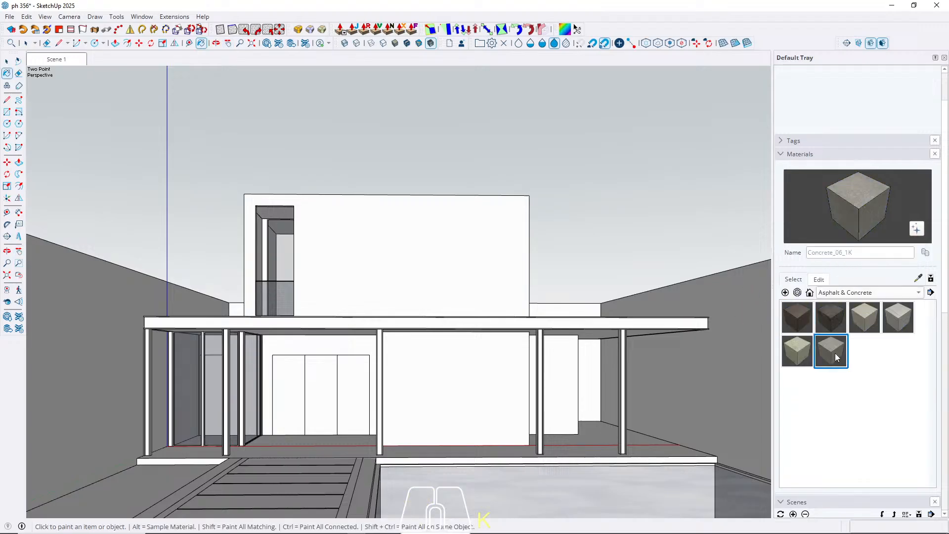
pyautogui.click(796, 324)
pyautogui.click(897, 317)
pyautogui.click(826, 355)
pyautogui.click(801, 354)
pyautogui.click(836, 356)
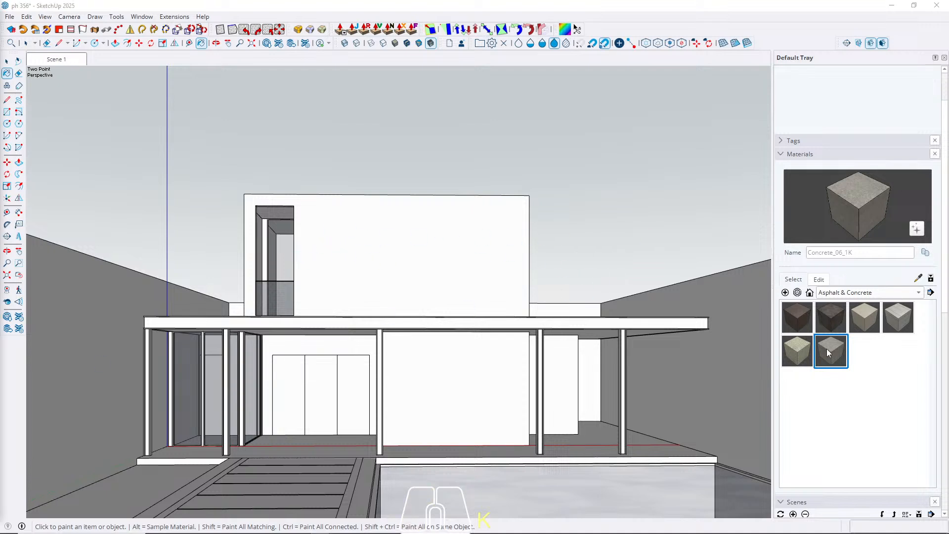
pyautogui.press('space')
pyautogui.click(7, 60)
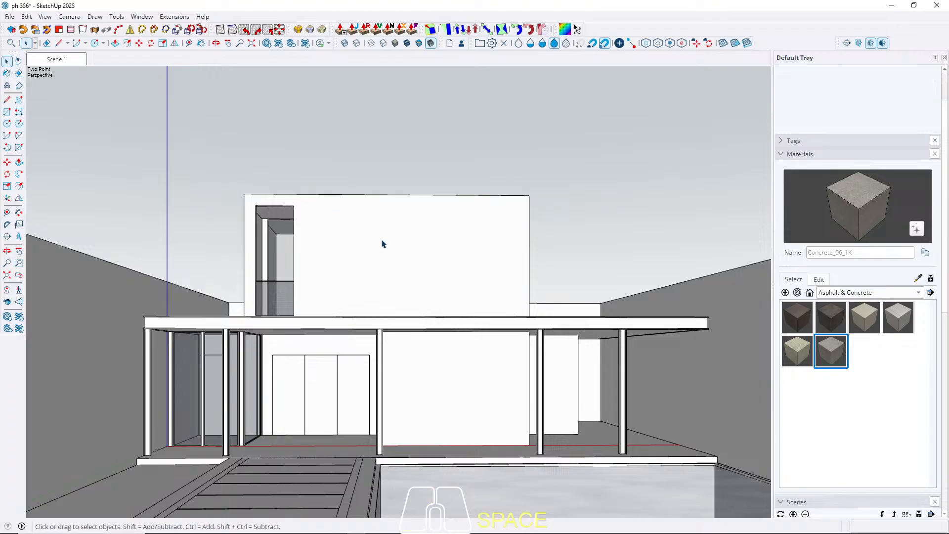
# Step: Apply Concrete_06_1K to all faces inside the upper floor volume's group
pyautogui.click(401, 268)
pyautogui.moveTo(379, 255); pyautogui.dragTo(389, 279, button='middle')
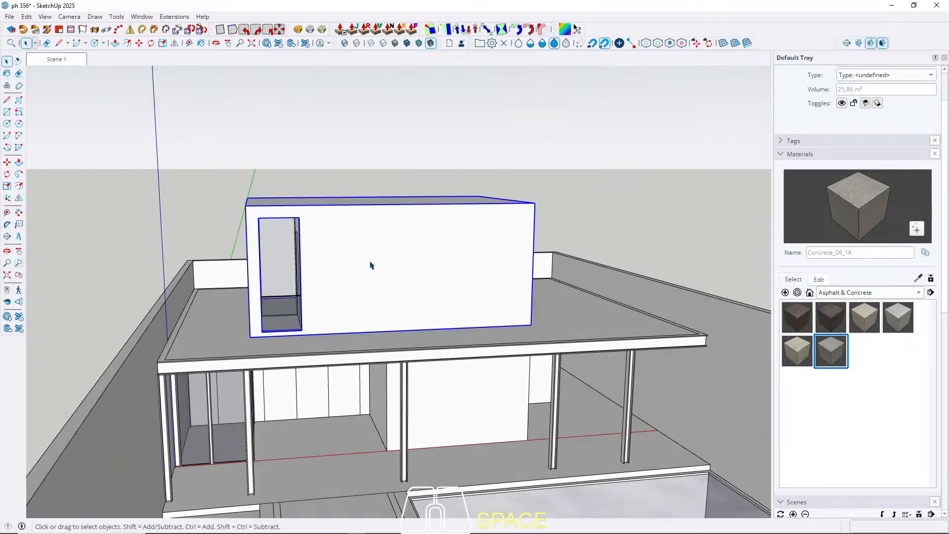
pyautogui.doubleClick(371, 266)
pyautogui.press('b')
pyautogui.click(372, 265)
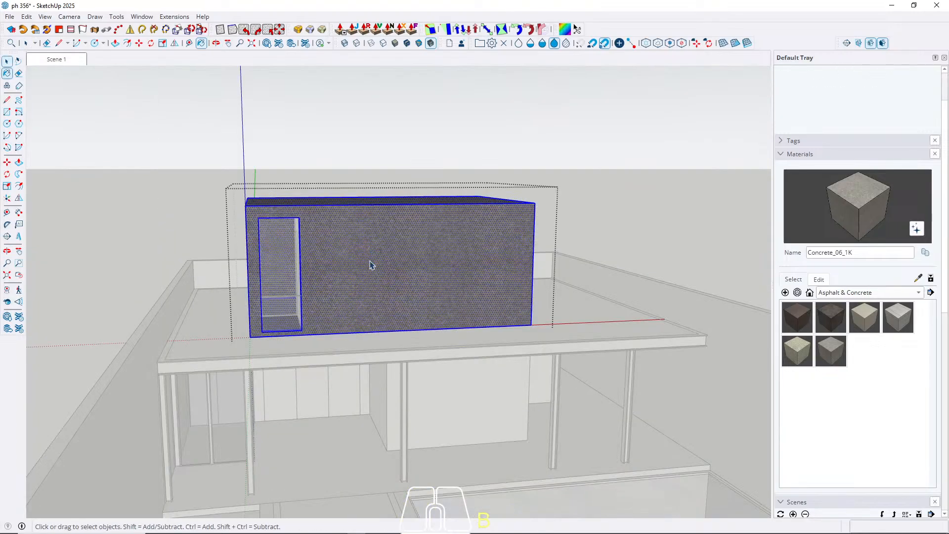
pyautogui.press('space')
pyautogui.press('Escape')
# Step: Try texture sizes of 500 cm and 100 cm for Concrete_06_1K, and settle on 200 cm
pyautogui.scroll(4, 434, 295)
pyautogui.moveTo(434, 296); pyautogui.dragTo(364, 276, button='middle')
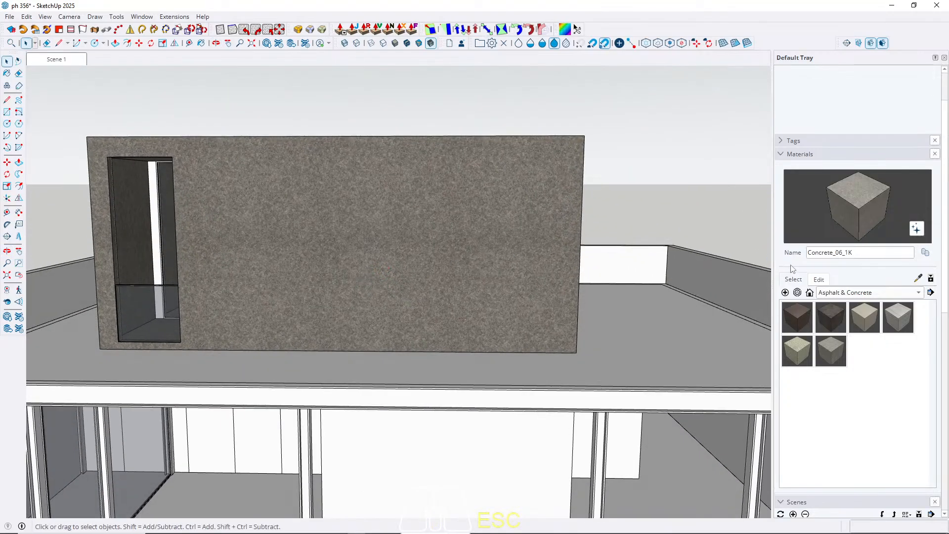
pyautogui.click(825, 281)
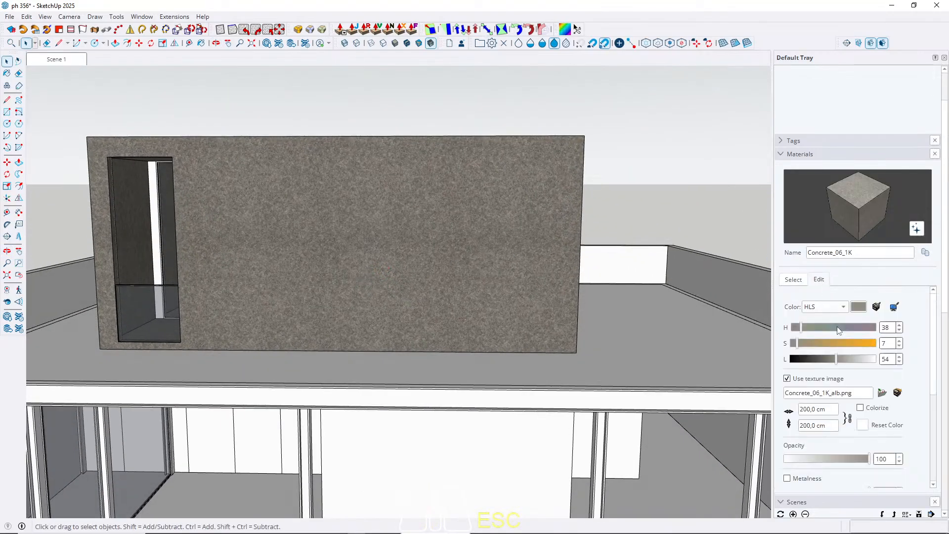
pyautogui.click(835, 410)
pyautogui.write('500')
pyautogui.press('Return')
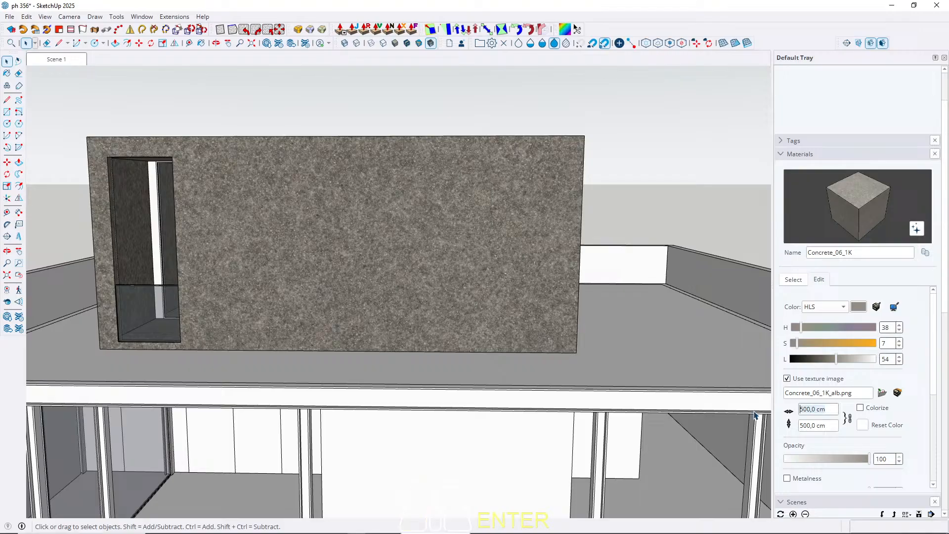
pyautogui.write('100')
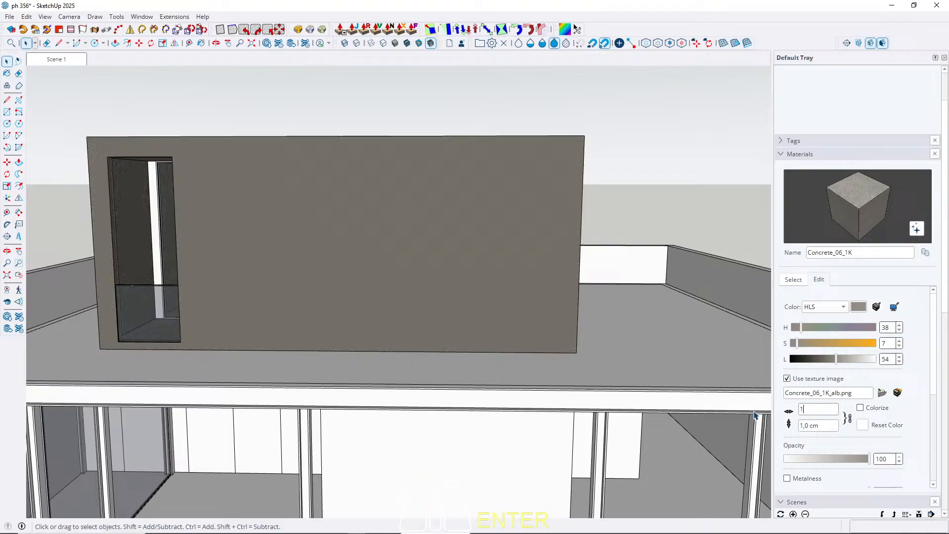
pyautogui.doubleClick(815, 409)
pyautogui.write('200')
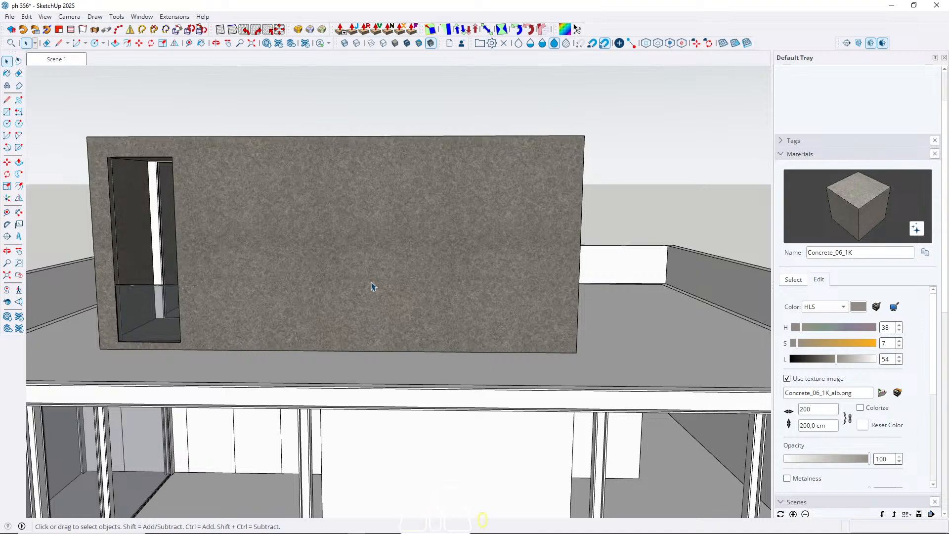
# Step: Lighten the Concrete_06_1K material by setting its HLS lightness to 88
pyautogui.scroll(-2, 373, 287)
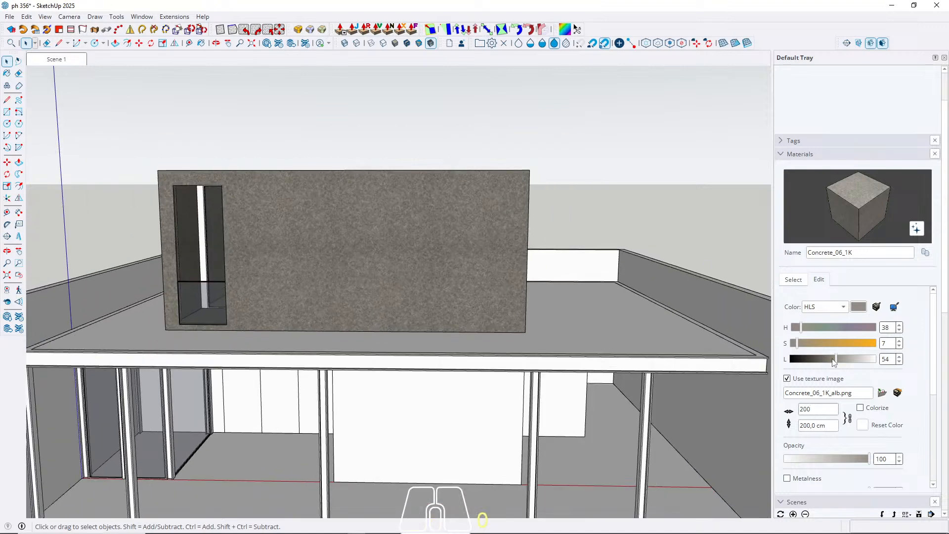
pyautogui.moveTo(838, 362); pyautogui.dragTo(866, 366)
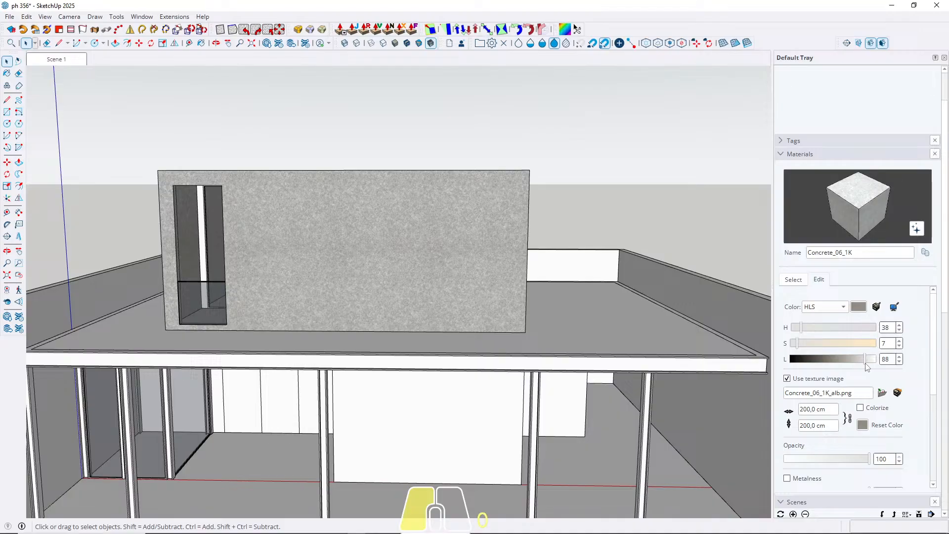
pyautogui.moveTo(400, 318); pyautogui.dragTo(424, 242, button='middle')
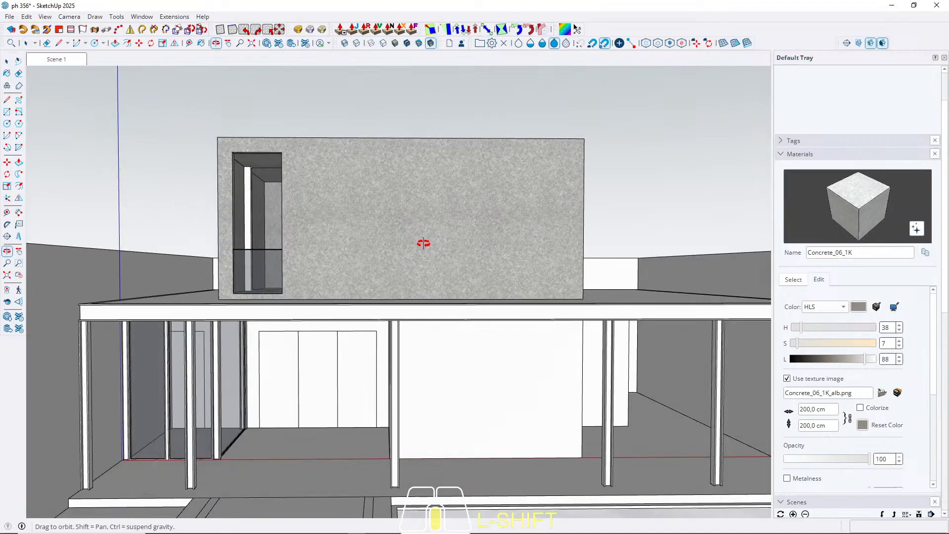
pyautogui.moveTo(529, 329); pyautogui.dragTo(534, 343, button='middle')
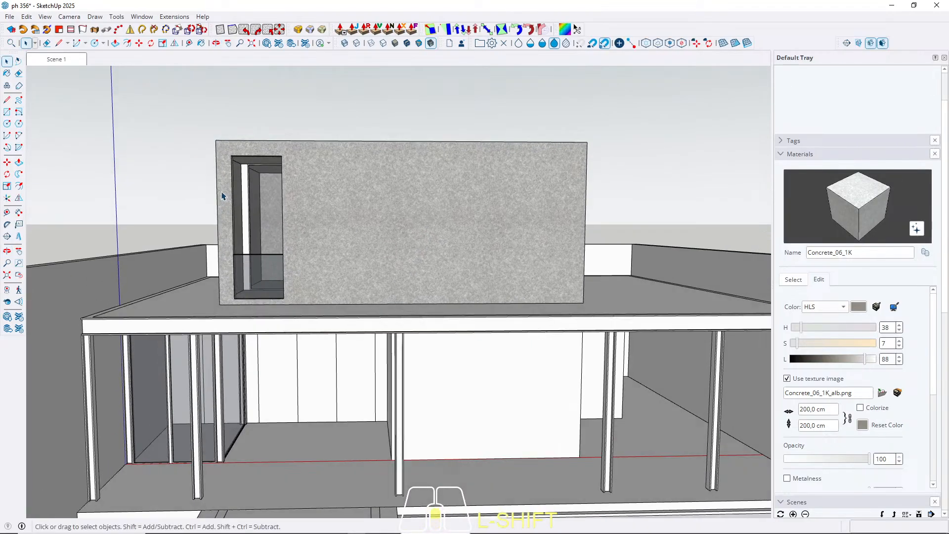
# Step: Apply Concrete_06_1K to the narrow vertical face inside the upper floor's window recess
pyautogui.scroll(5, 239, 184)
pyautogui.doubleClick(253, 175)
pyautogui.doubleClick(253, 174)
pyautogui.press('b')
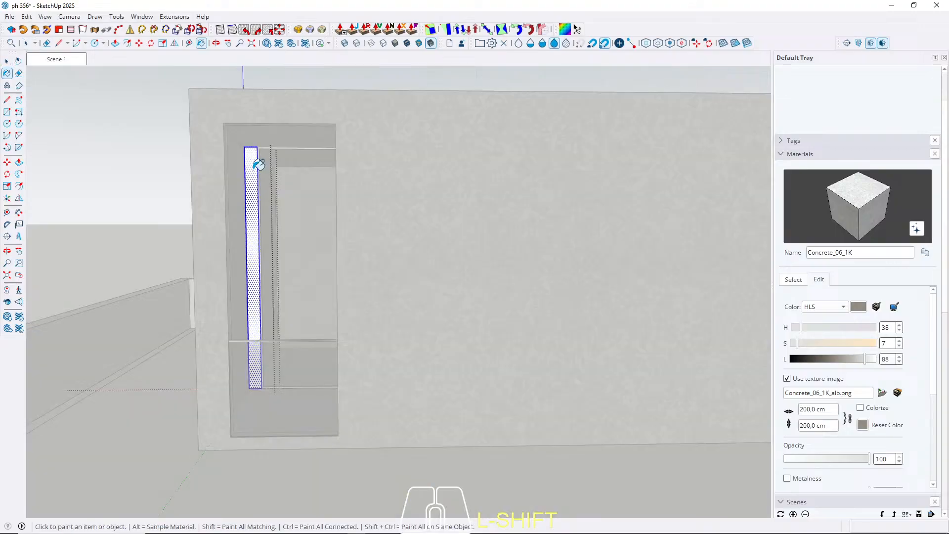
pyautogui.click(253, 174)
pyautogui.press('space')
pyautogui.press('Escape')
pyautogui.scroll(-6, 253, 174)
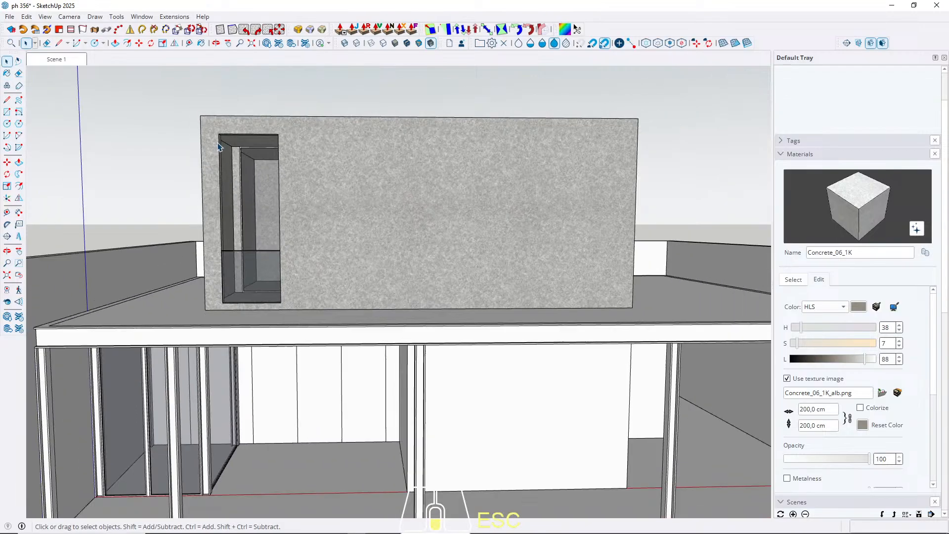
# Step: Apply Concrete_06_1K to the large ground floor wall block behind the terrace columns
pyautogui.moveTo(314, 279); pyautogui.dragTo(318, 228, button='middle')
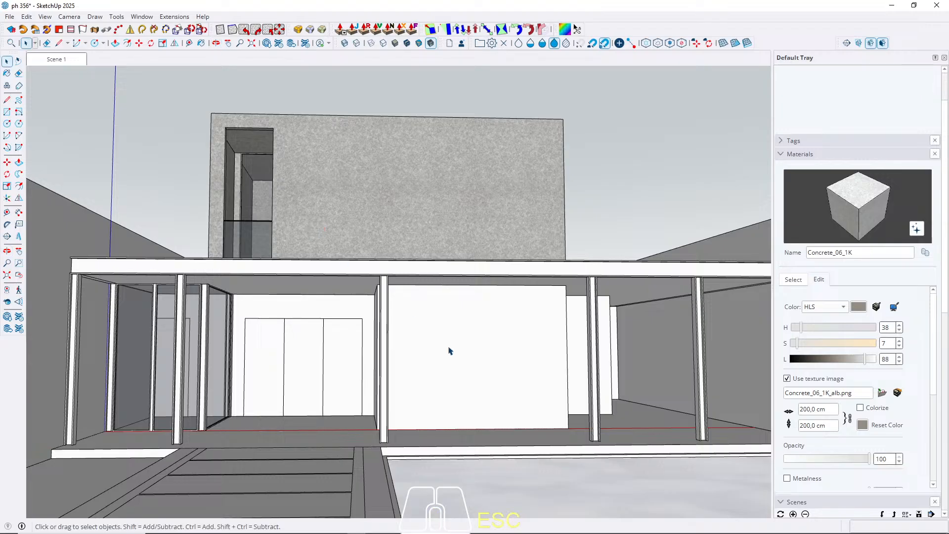
pyautogui.doubleClick(450, 351)
pyautogui.click(451, 351)
pyautogui.press('b')
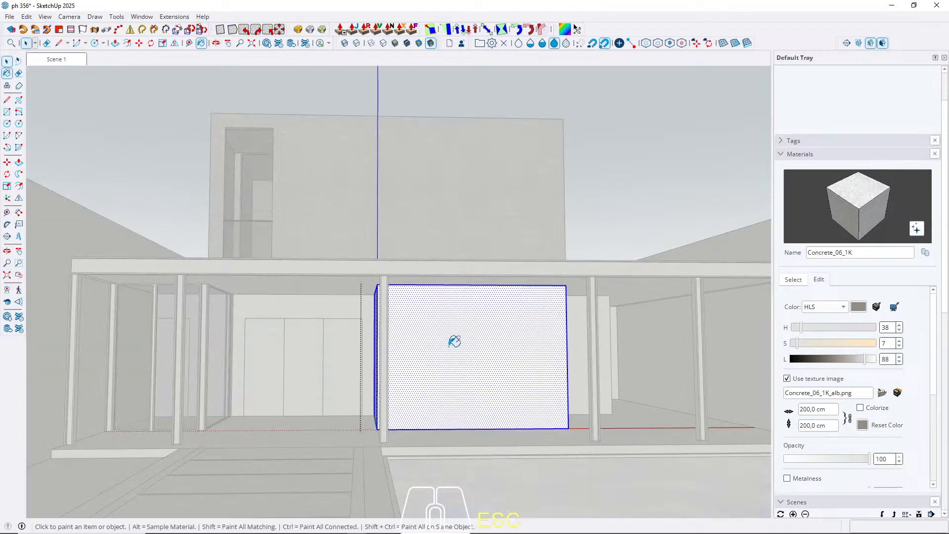
pyautogui.click(450, 352)
pyautogui.press('Escape')
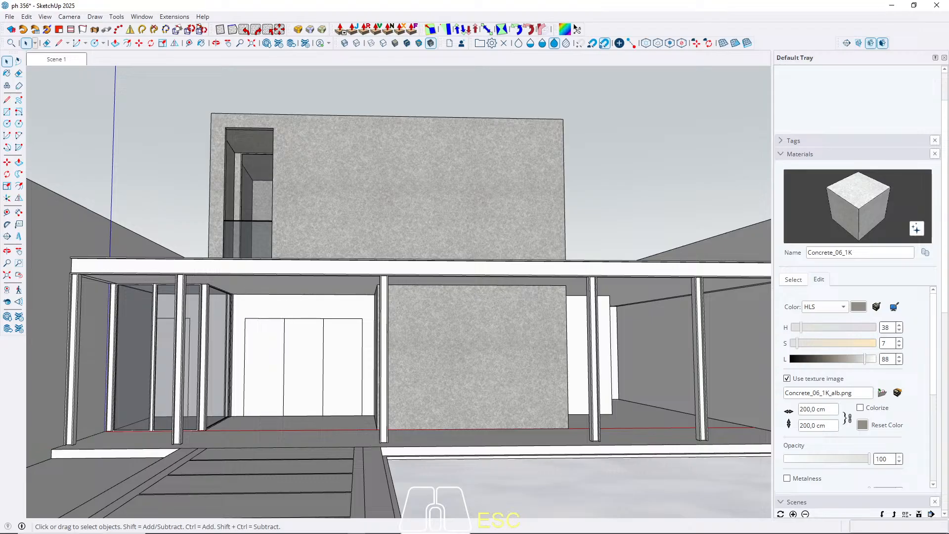
pyautogui.click(338, 533)
pyautogui.moveTo(613, 341); pyautogui.dragTo(420, 327, button='middle')
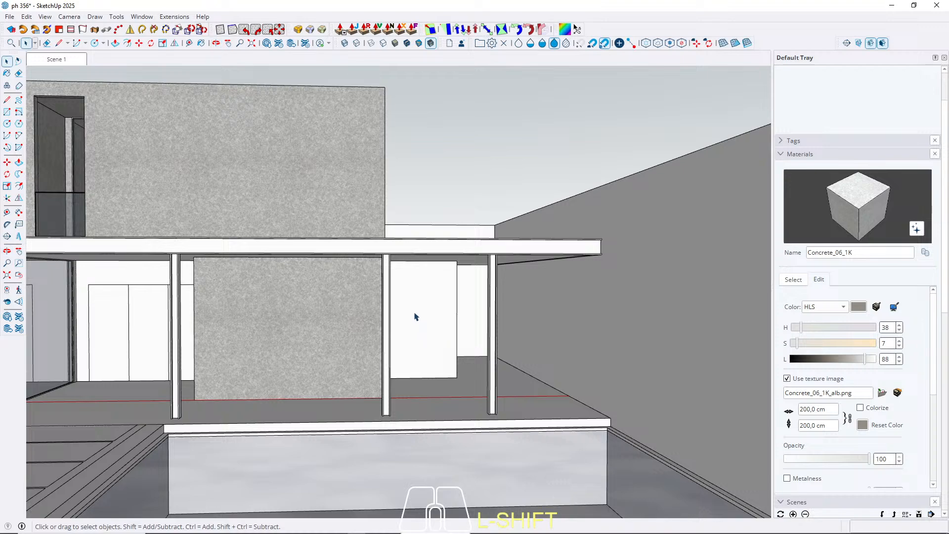
# Step: Split the back wall's face behind the terrace with a 300 cm vertical line where it meets the concrete block
pyautogui.tripleClick(414, 317)
pyautogui.click(416, 307)
pyautogui.scroll(6, 417, 307)
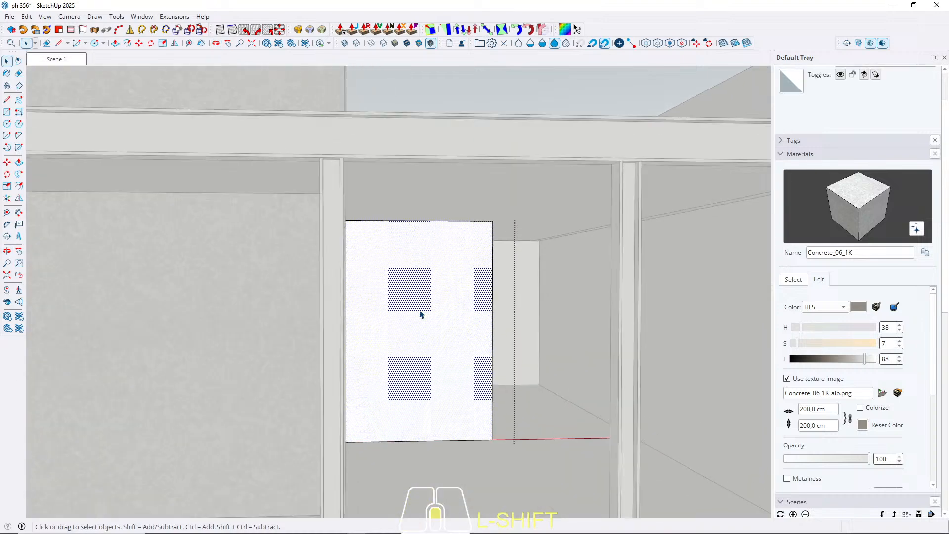
pyautogui.moveTo(419, 312); pyautogui.dragTo(346, 303, button='middle')
pyautogui.press('l')
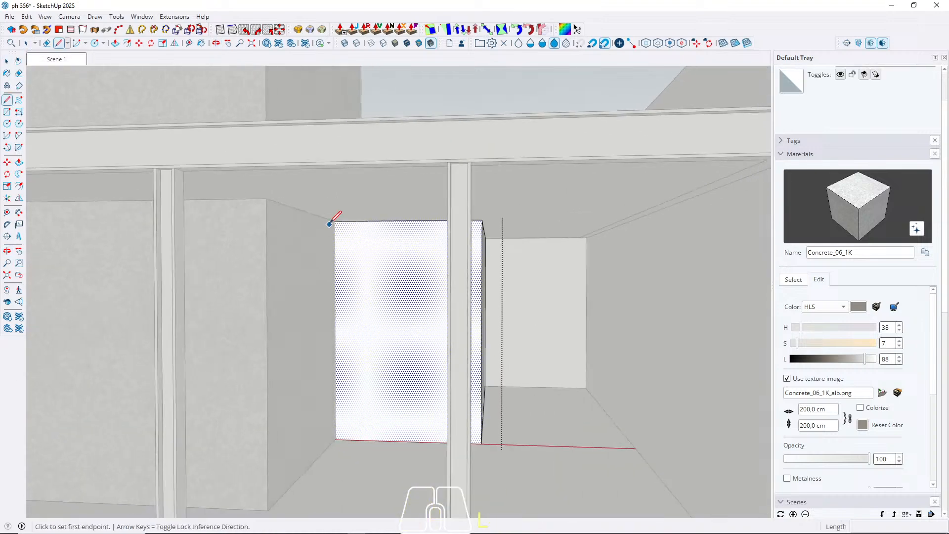
pyautogui.click(335, 221)
pyautogui.click(336, 438)
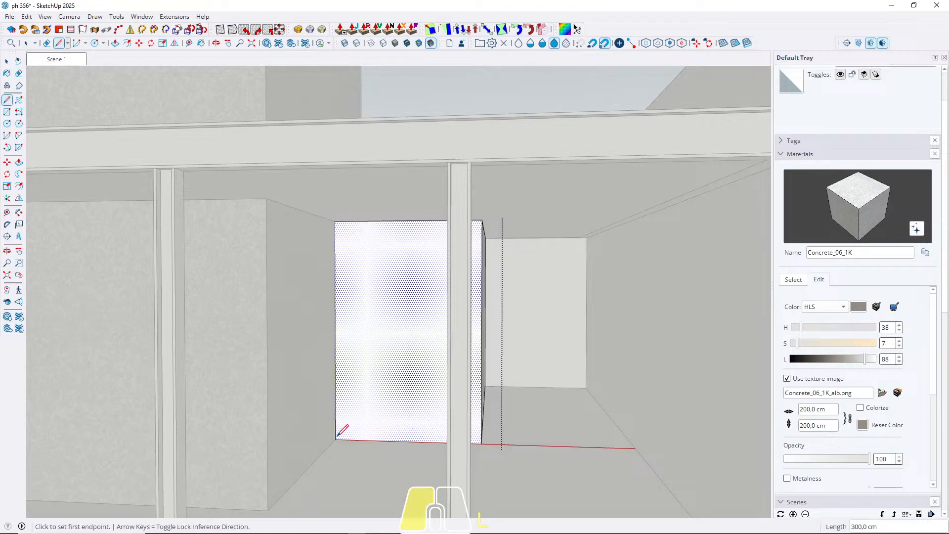
# Step: Apply Concrete_06_1K to the separated section of the back wall and its adjoining end face
pyautogui.press('space')
pyautogui.press('b')
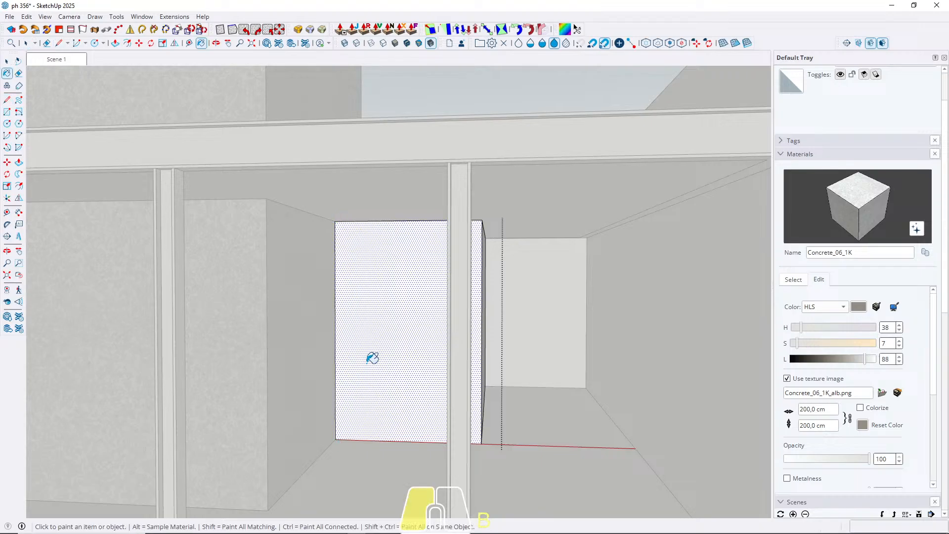
pyautogui.click(371, 364)
pyautogui.moveTo(370, 364)
pyautogui.mouseDown(button='middle')
pyautogui.moveTo(451, 329)
pyautogui.moveTo(427, 339)
pyautogui.mouseUp(button='middle')
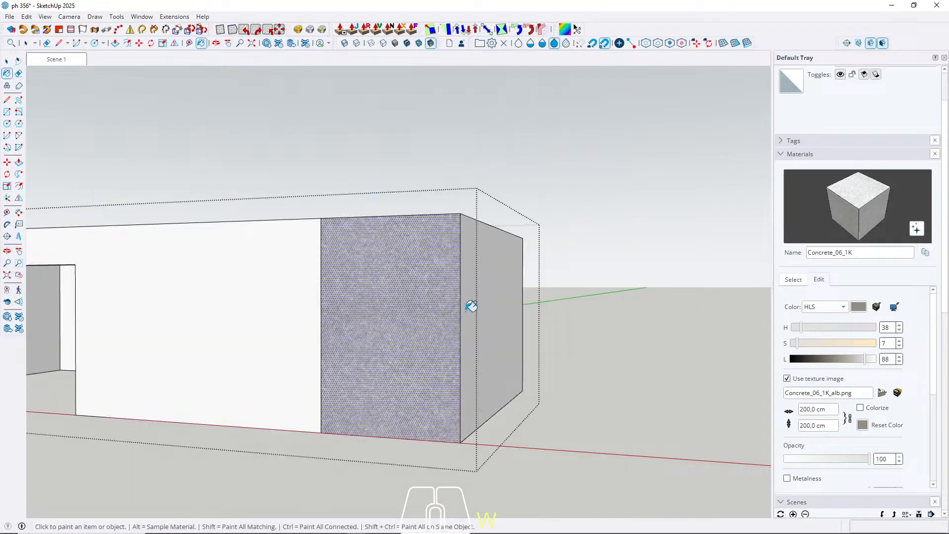
pyautogui.click(484, 295)
pyautogui.press('space')
pyautogui.press('Escape')
# Step: Return to Scene 1 and turn off scene transitions in the model settings
pyautogui.moveTo(291, 309); pyautogui.dragTo(290, 329, button='middle')
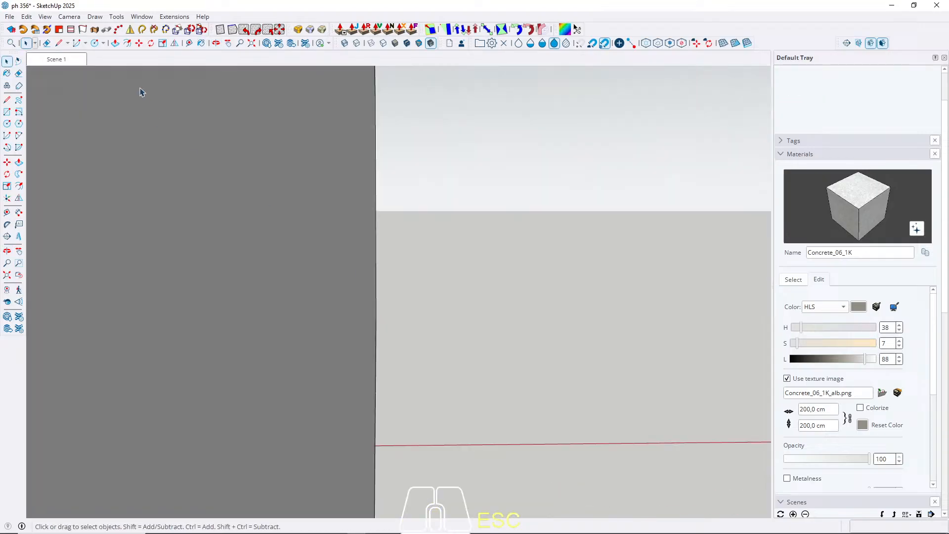
pyautogui.click(64, 61)
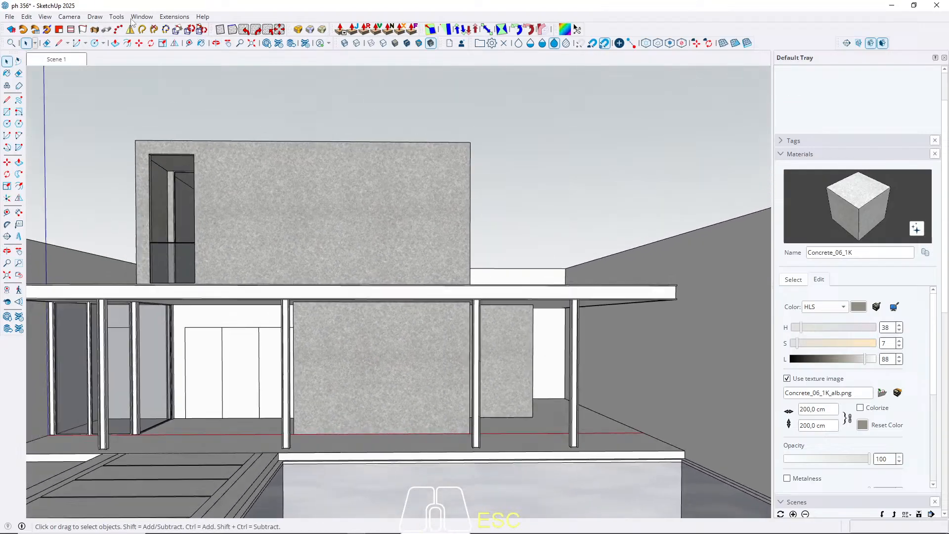
pyautogui.click(142, 16)
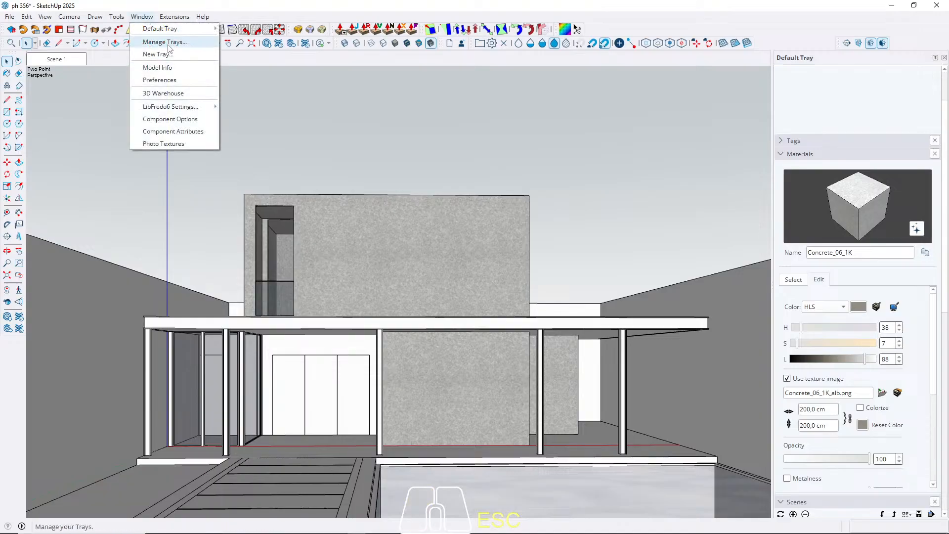
pyautogui.click(166, 69)
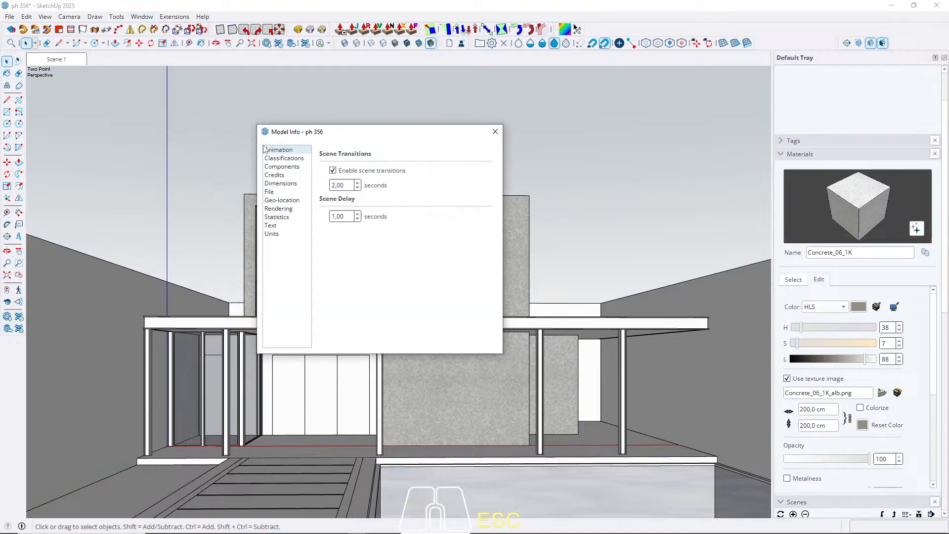
pyautogui.click(331, 170)
pyautogui.click(495, 131)
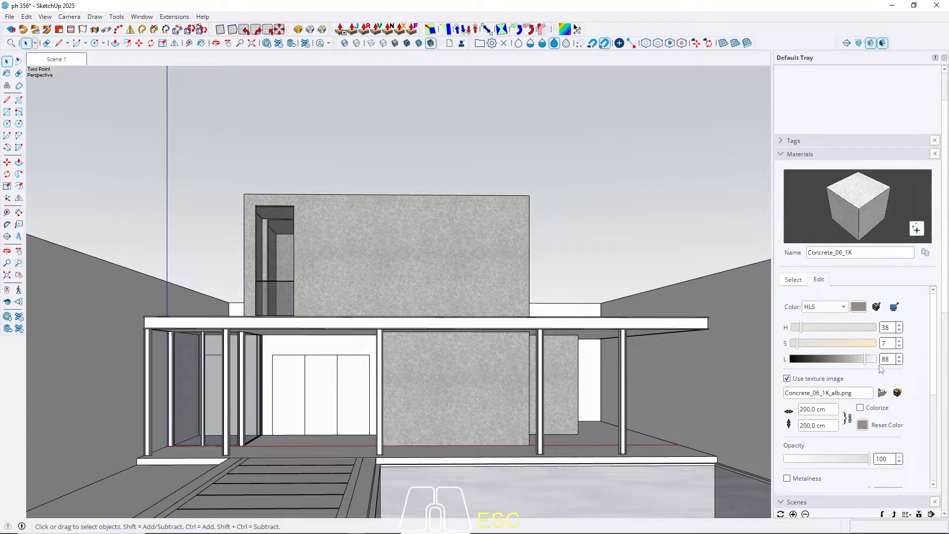
# Step: Switch the material library from Asphalt & Concrete to the Wood collection
pyautogui.click(793, 280)
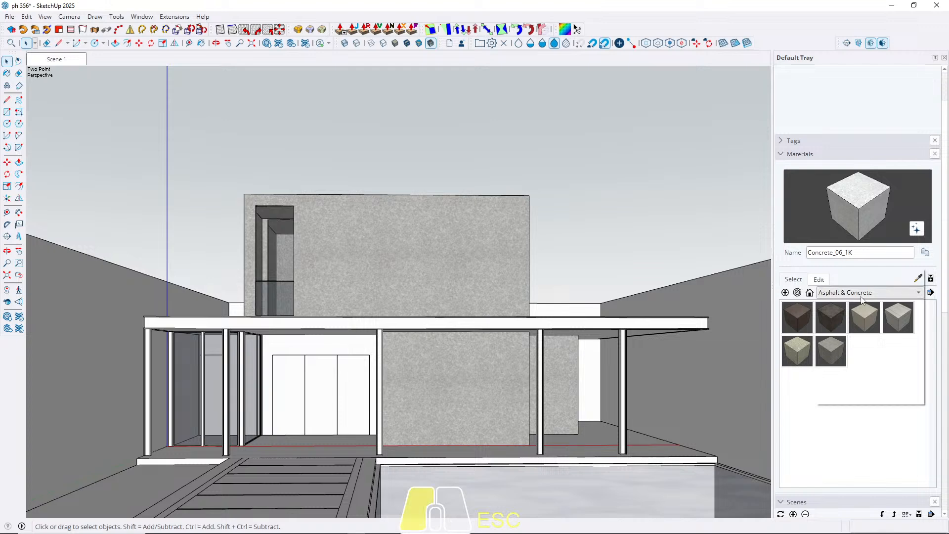
pyautogui.click(843, 293)
pyautogui.click(835, 399)
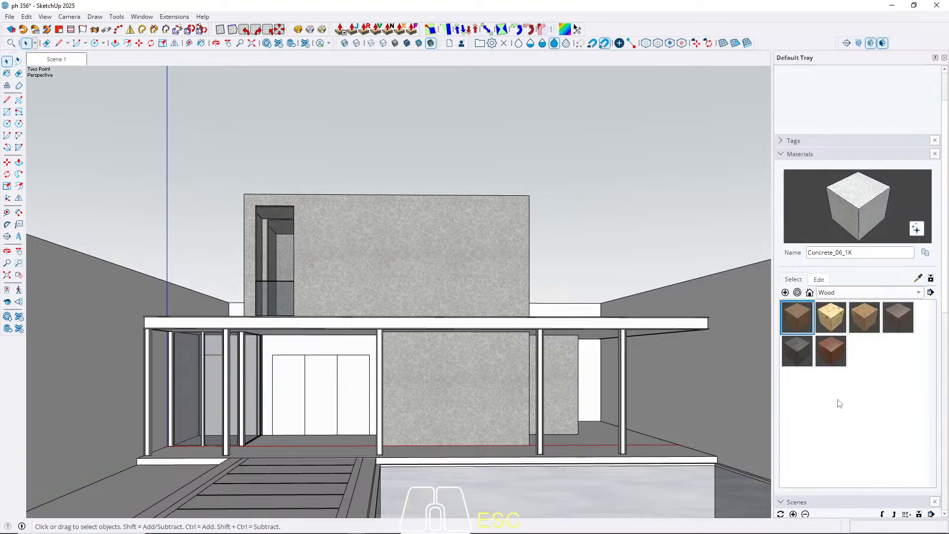
# Step: Try Plywood_01_1K on the three tall door panels in the recessed entrance
pyautogui.click(797, 312)
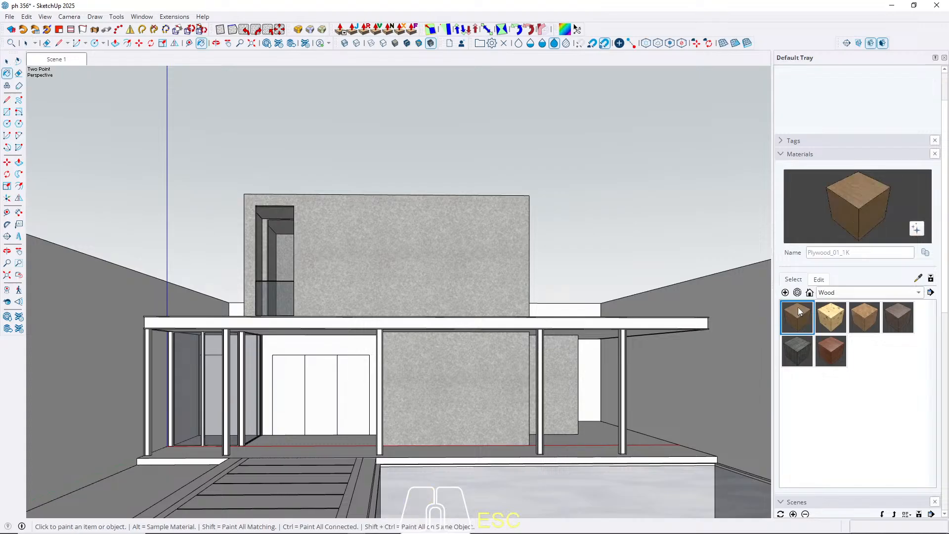
pyautogui.scroll(3, 282, 388)
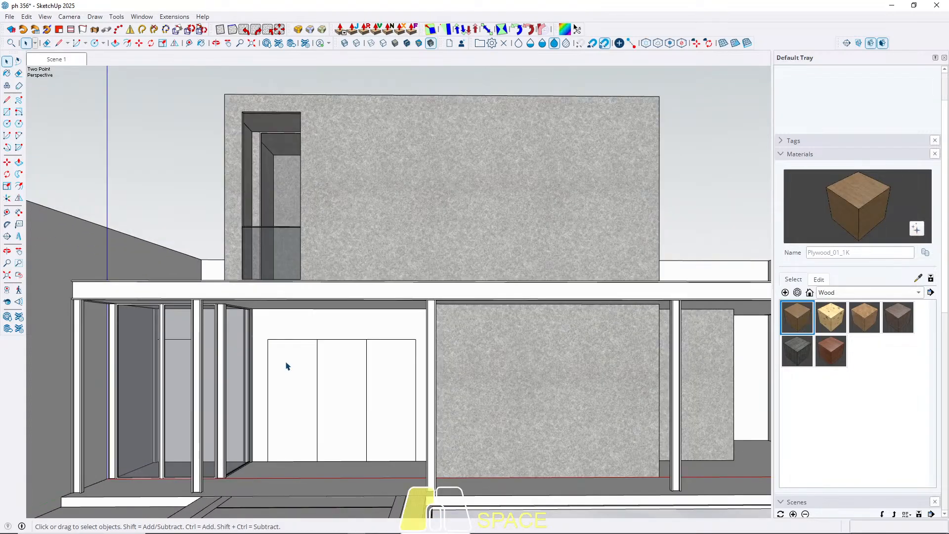
pyautogui.press('space')
pyautogui.doubleClick(286, 366)
pyautogui.press('b')
pyautogui.click(289, 364)
pyautogui.press('space')
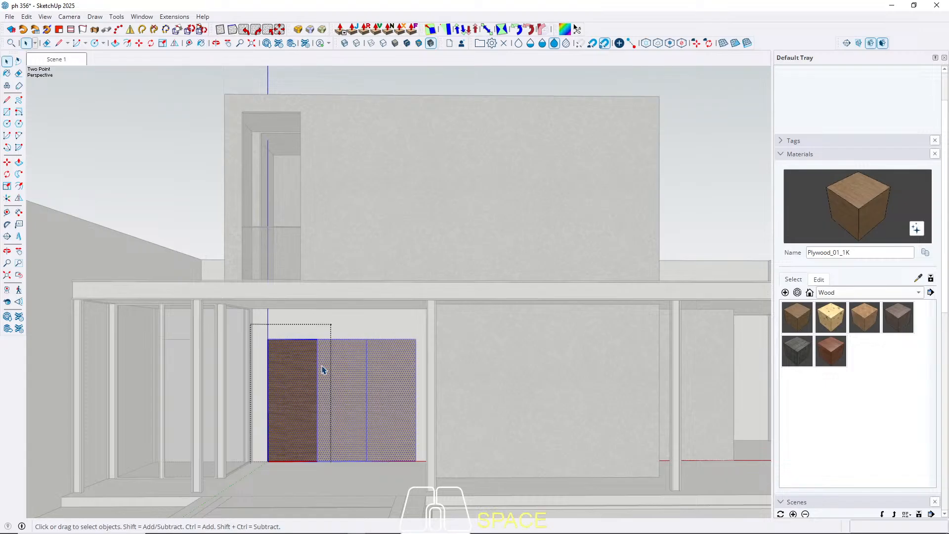
# Step: Rotate the plywood texture on the door panels so the grain runs vertically
pyautogui.scroll(3, 301, 375)
pyautogui.scroll(-4, 301, 374)
pyautogui.press('Escape')
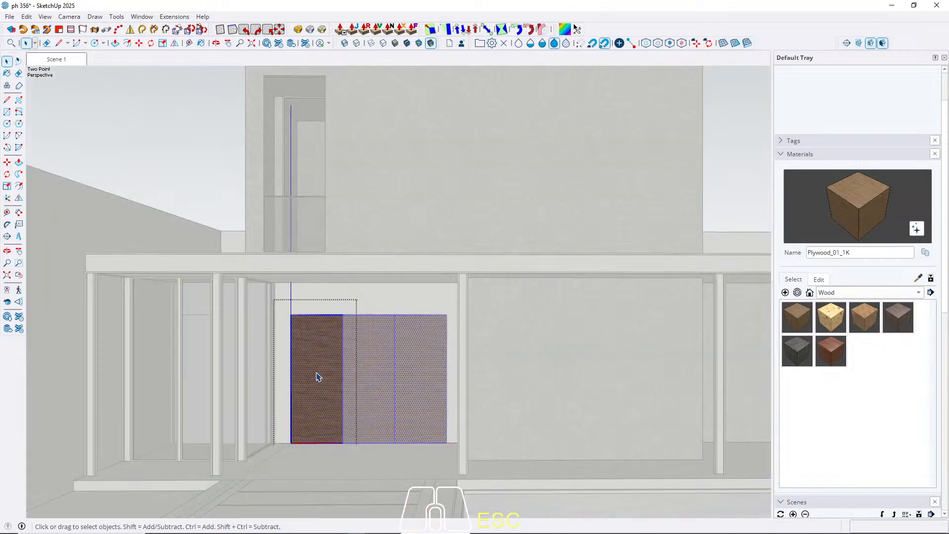
pyautogui.click(317, 366)
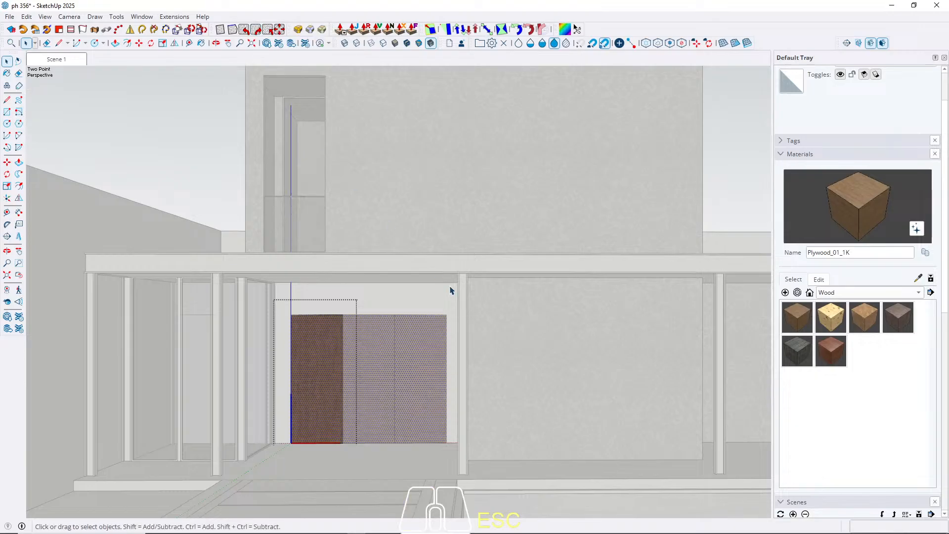
pyautogui.press('Escape')
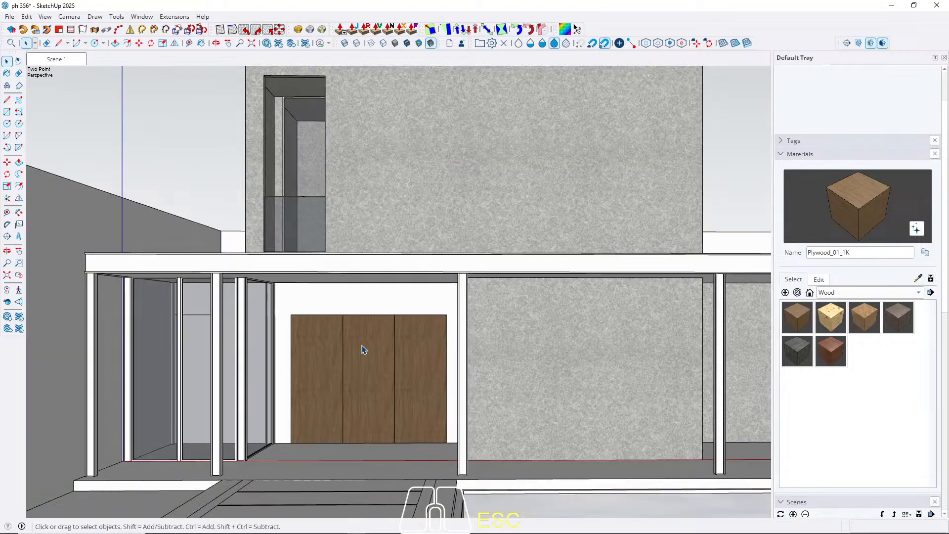
# Step: Apply Wood_Veneer_15_1K to the three entrance door panels
pyautogui.moveTo(365, 350); pyautogui.dragTo(397, 332, button='middle')
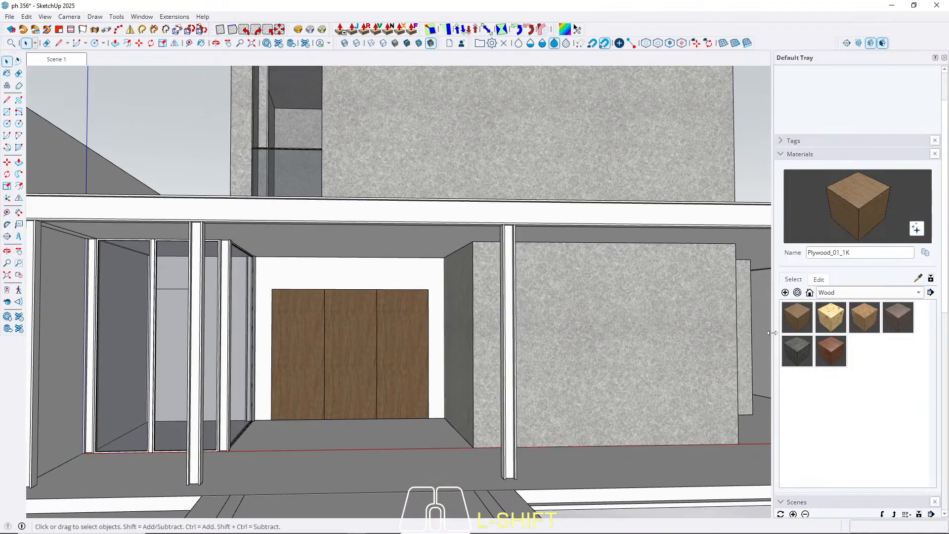
pyautogui.click(835, 347)
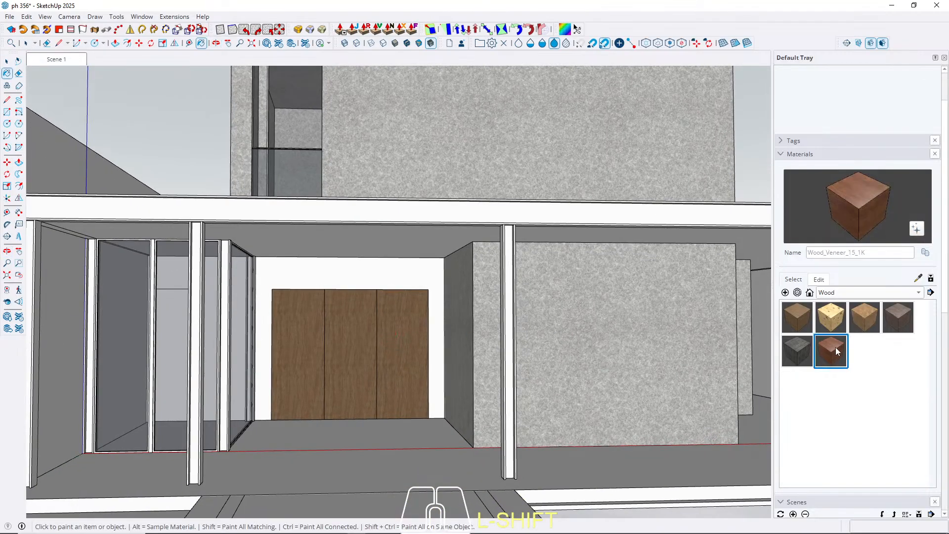
pyautogui.press('space')
pyautogui.scroll(5, 297, 343)
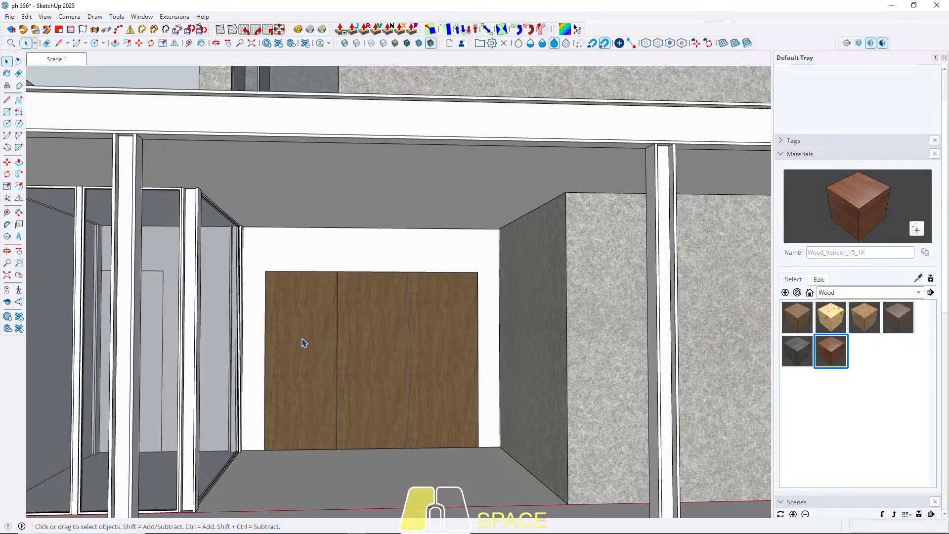
pyautogui.doubleClick(300, 343)
pyautogui.click(295, 345)
pyautogui.press('b')
pyautogui.click(299, 337)
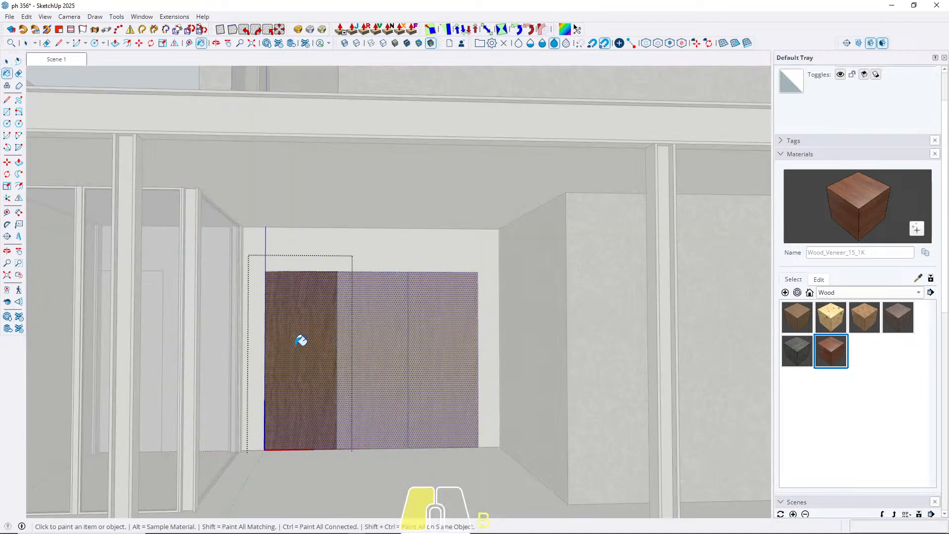
# Step: Rotate the veneer texture on the entrance doors by 90° and check its grain up close
pyautogui.press('space')
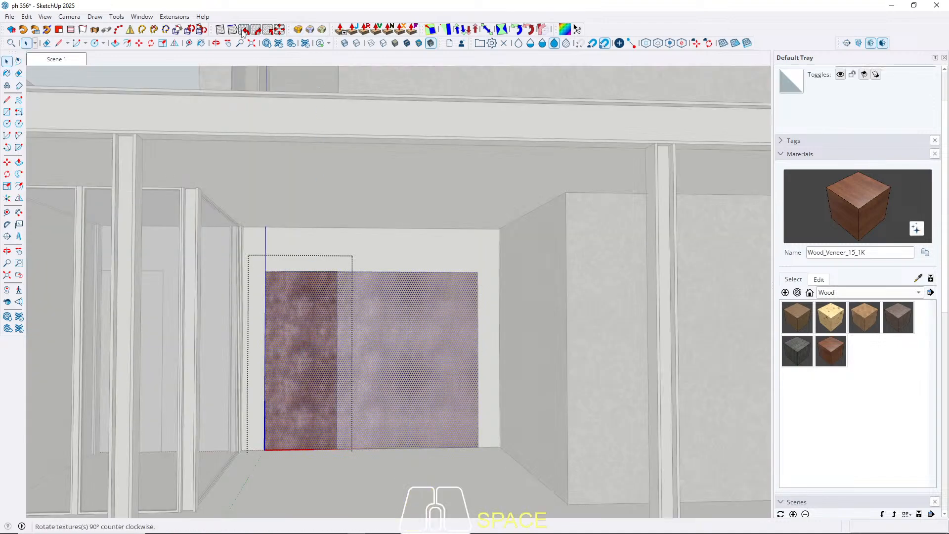
pyautogui.click(257, 30)
pyautogui.press('Escape')
pyautogui.scroll(5, 407, 366)
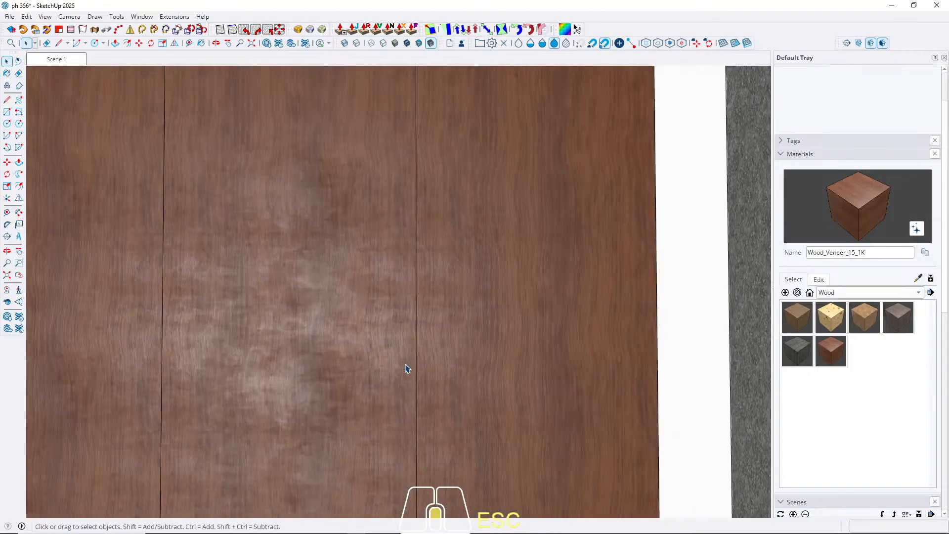
pyautogui.scroll(-5, 407, 365)
pyautogui.moveTo(329, 328); pyautogui.dragTo(379, 313, button='middle')
pyautogui.scroll(-6, 396, 323)
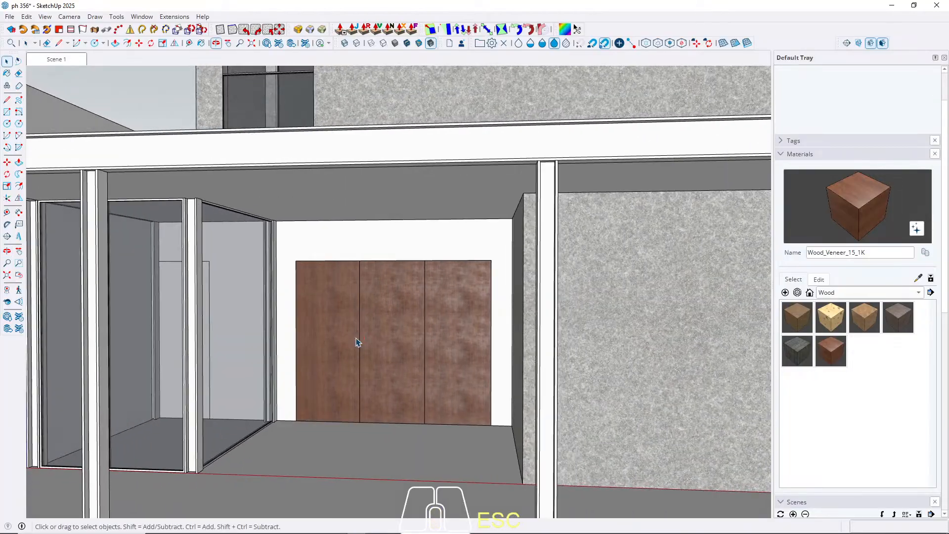
# Step: Change the face style from Photoreal Materials to Shaded With Textures
pyautogui.click(46, 17)
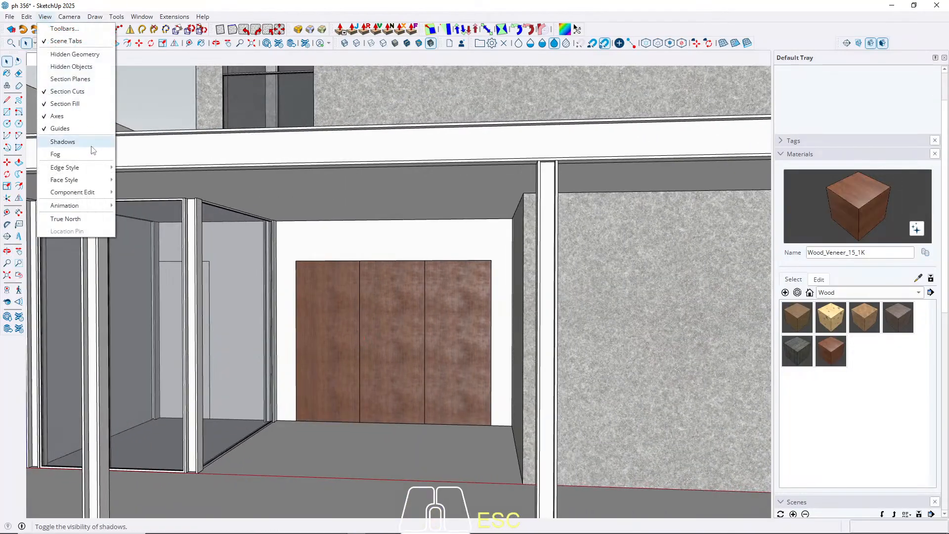
pyautogui.moveTo(91, 185)
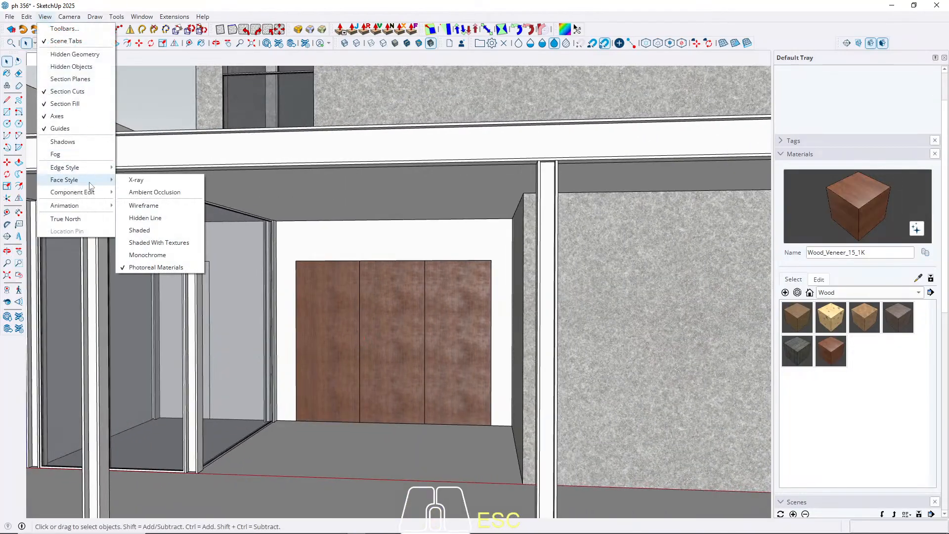
pyautogui.click(155, 268)
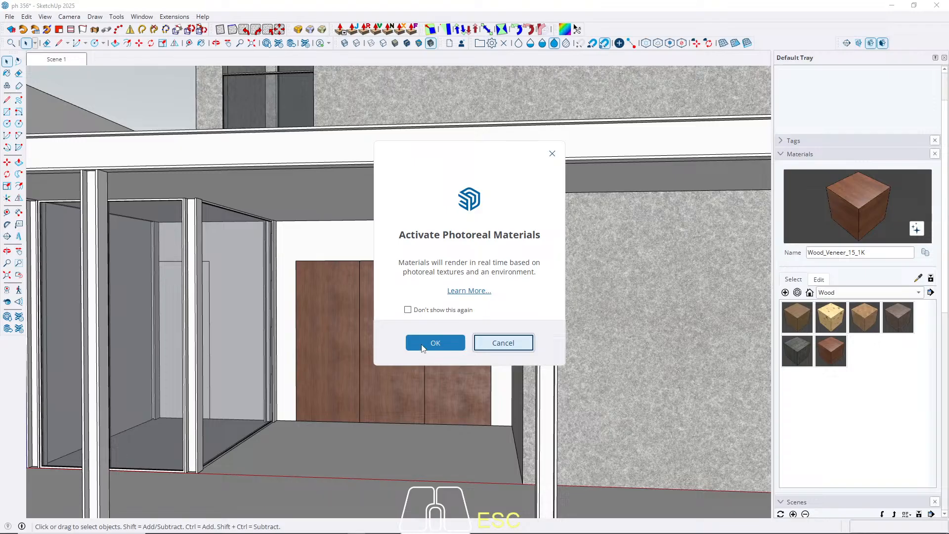
pyautogui.click(551, 154)
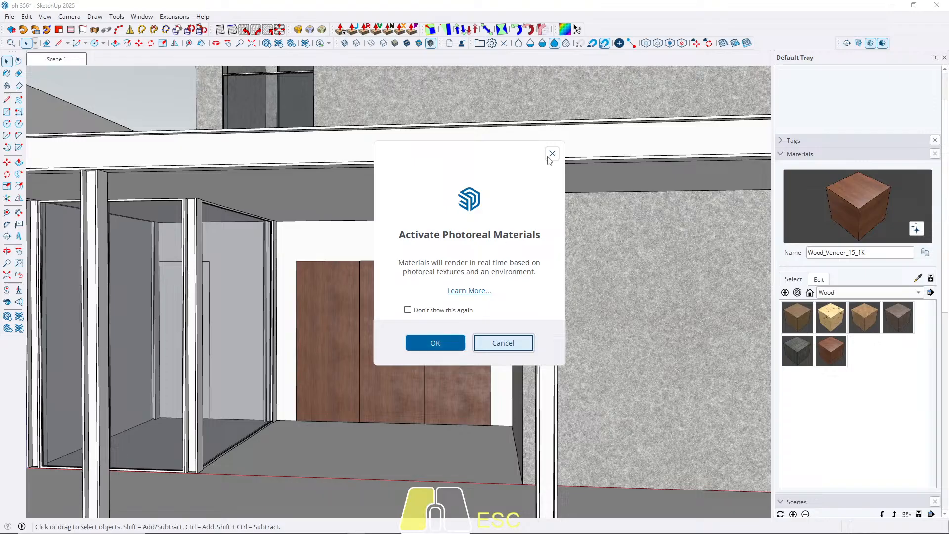
pyautogui.click(45, 16)
pyautogui.moveTo(82, 183)
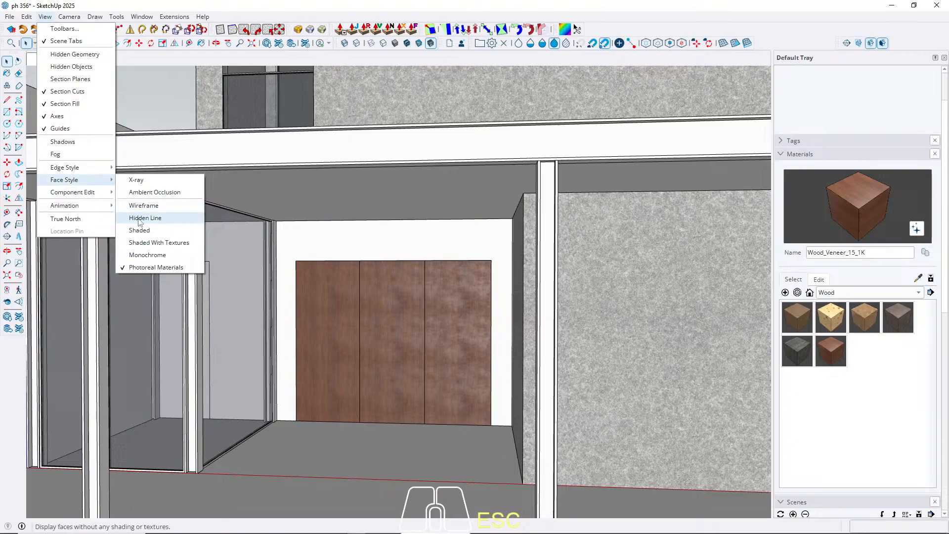
pyautogui.click(173, 245)
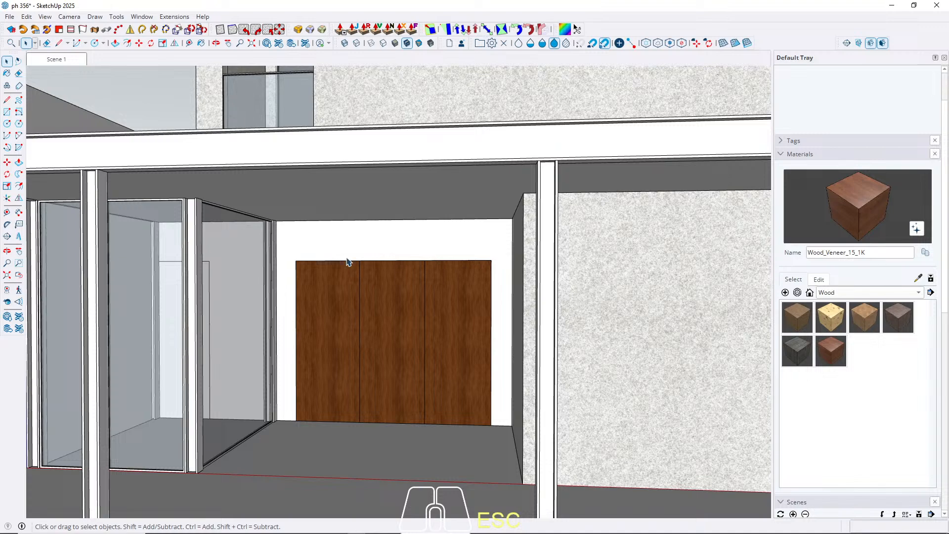
# Step: Apply Wood_Veneer_15_1K to the front face of the wall surrounding the three entrance doors
pyautogui.scroll(-4, 389, 316)
pyautogui.moveTo(391, 319); pyautogui.dragTo(434, 306, button='middle')
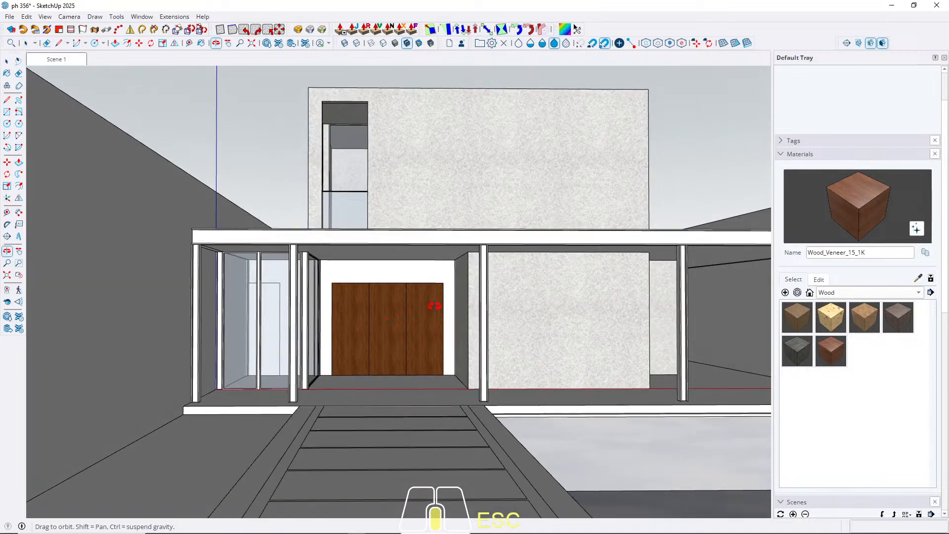
pyautogui.scroll(5, 410, 314)
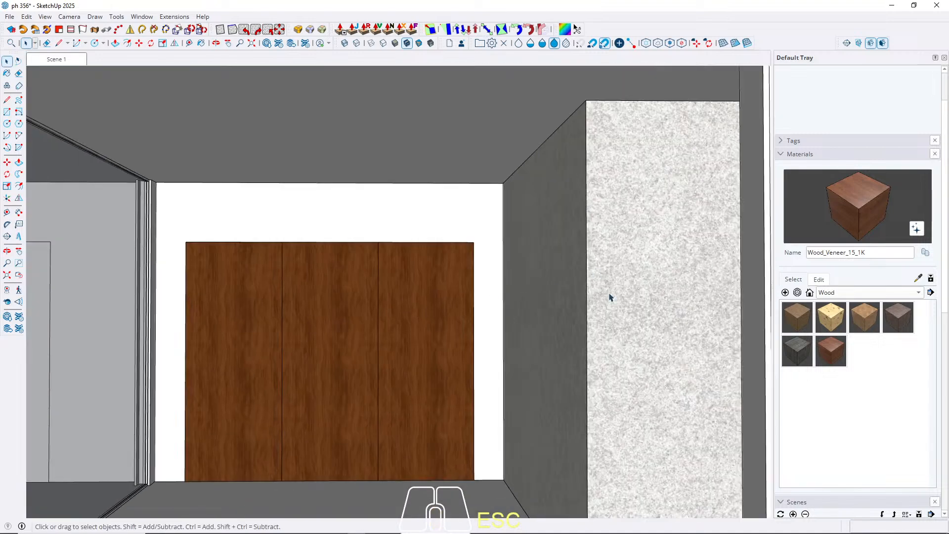
pyautogui.tripleClick(243, 220)
pyautogui.scroll(-3, 259, 342)
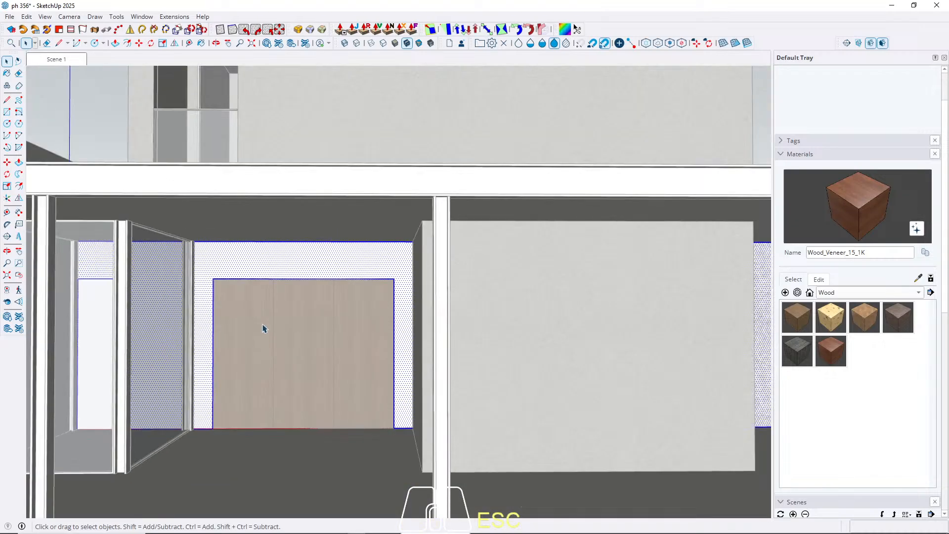
pyautogui.scroll(-4, 263, 328)
pyautogui.press('w')
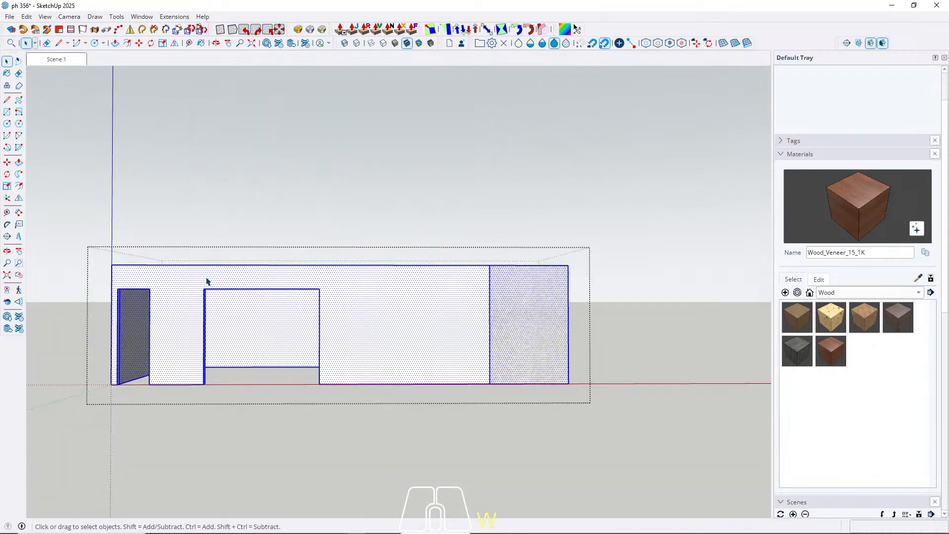
pyautogui.click(207, 278)
pyautogui.press('b')
pyautogui.click(206, 275)
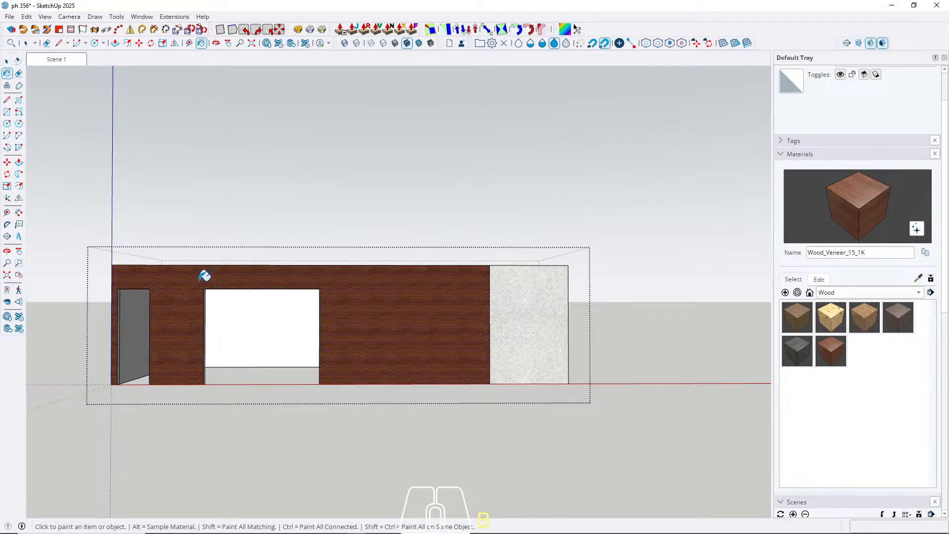
pyautogui.press('Escape')
pyautogui.press('Escape')
# Step: Rotate the veneer texture on the entrance wall by 90° so its grain runs vertically like the doors
pyautogui.scroll(5, 197, 284)
pyautogui.tripleClick(204, 257)
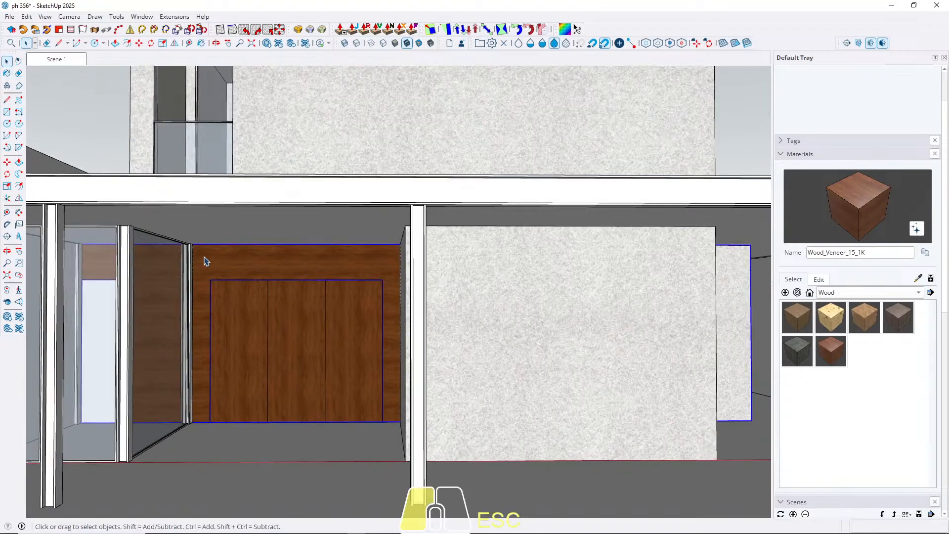
pyautogui.click(199, 272)
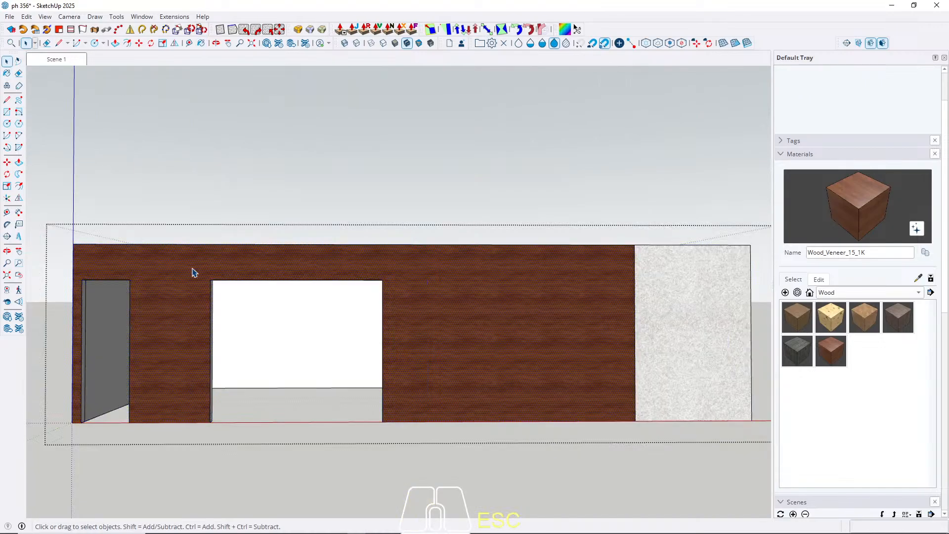
pyautogui.click(258, 31)
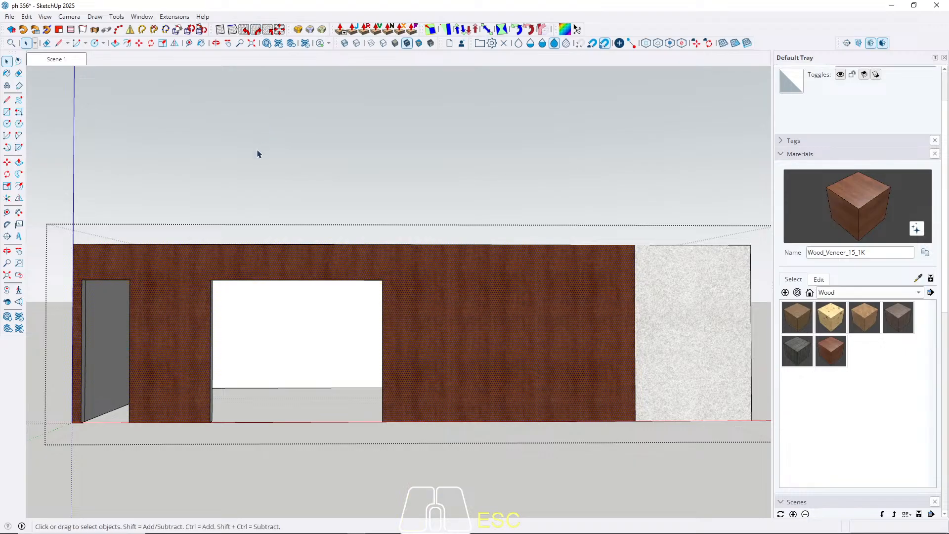
pyautogui.press('Escape')
pyautogui.scroll(-3, 258, 203)
pyautogui.moveTo(309, 277); pyautogui.dragTo(324, 296, button='middle')
pyautogui.scroll(-3, 333, 306)
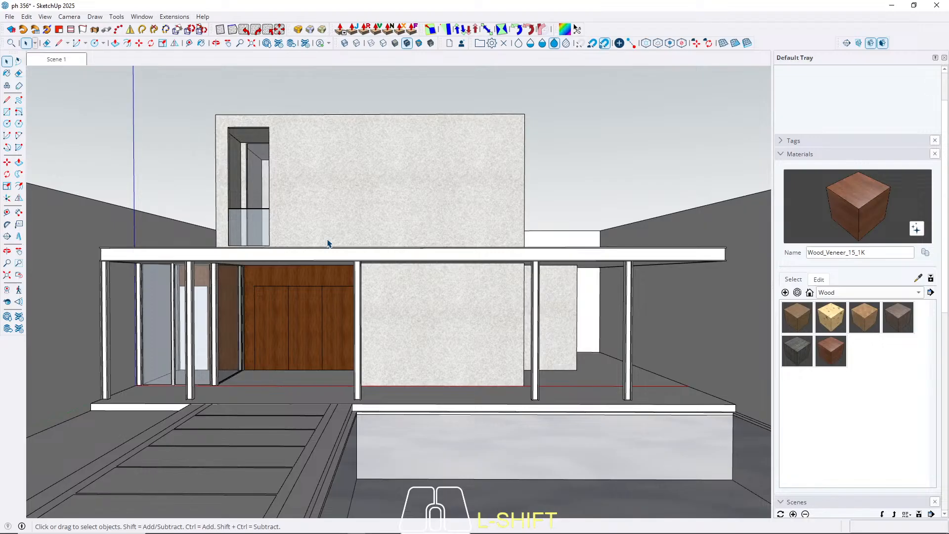
# Step: Browse the material collections, including Roofing and the main Materials overview, and return to the Wood collection
pyautogui.scroll(5, 330, 265)
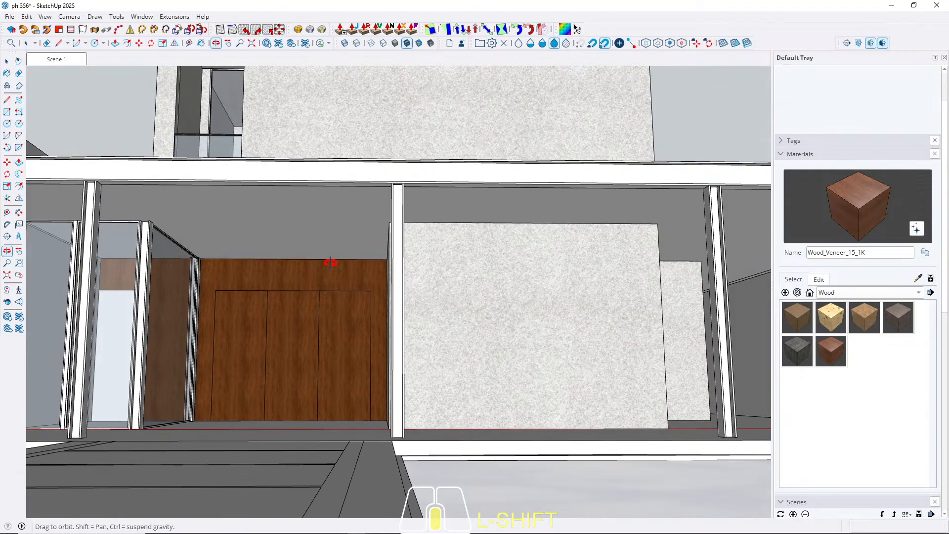
pyautogui.keyDown('shift'); pyautogui.moveTo(331, 263); pyautogui.dragTo(372, 269, button='middle'); pyautogui.keyUp('shift')
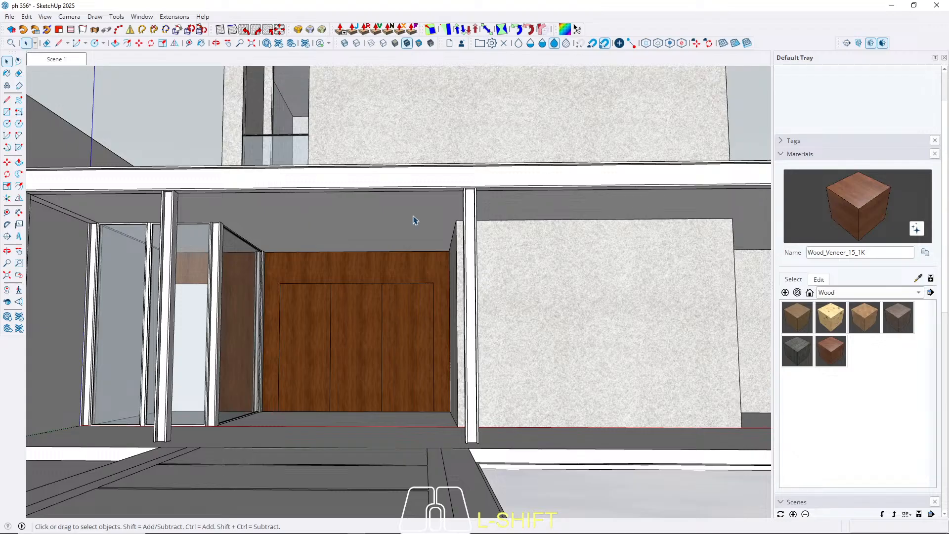
pyautogui.click(838, 293)
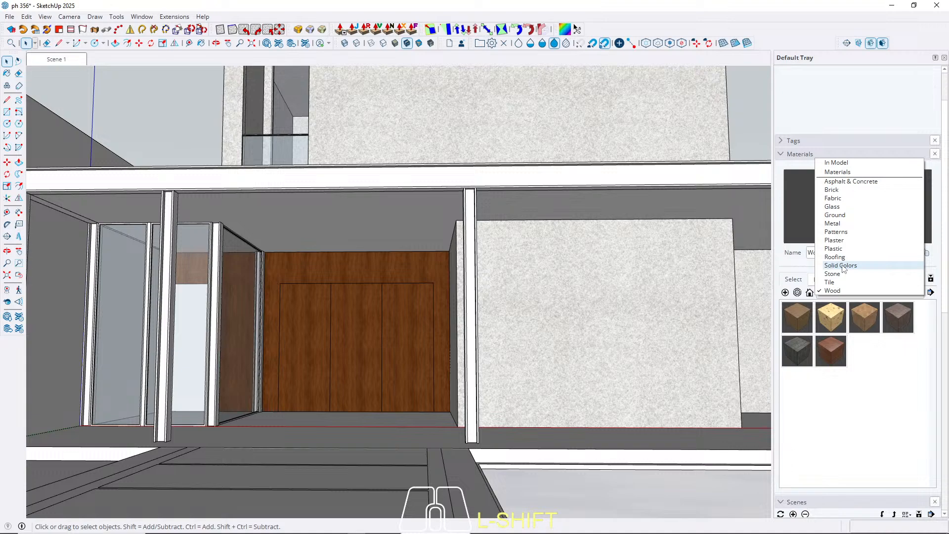
pyautogui.scroll(-2, 843, 269)
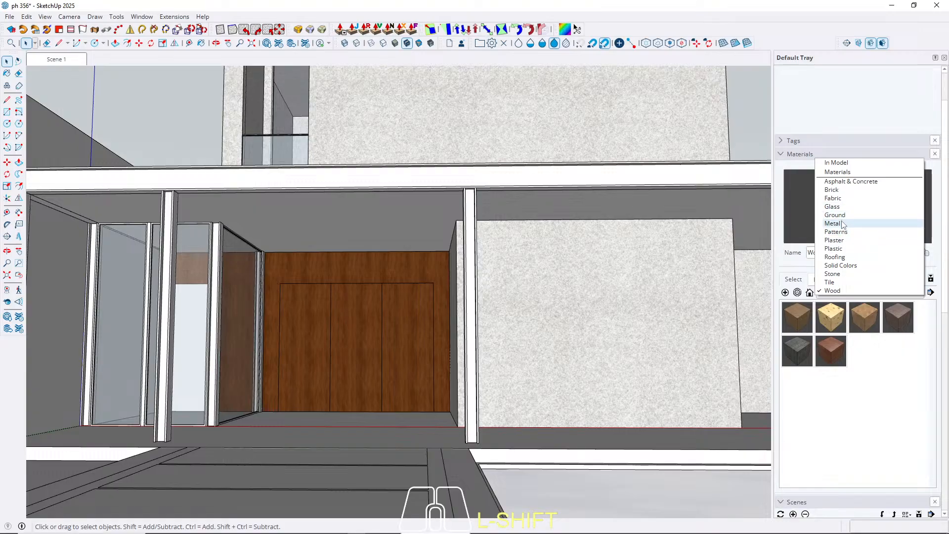
pyautogui.click(835, 257)
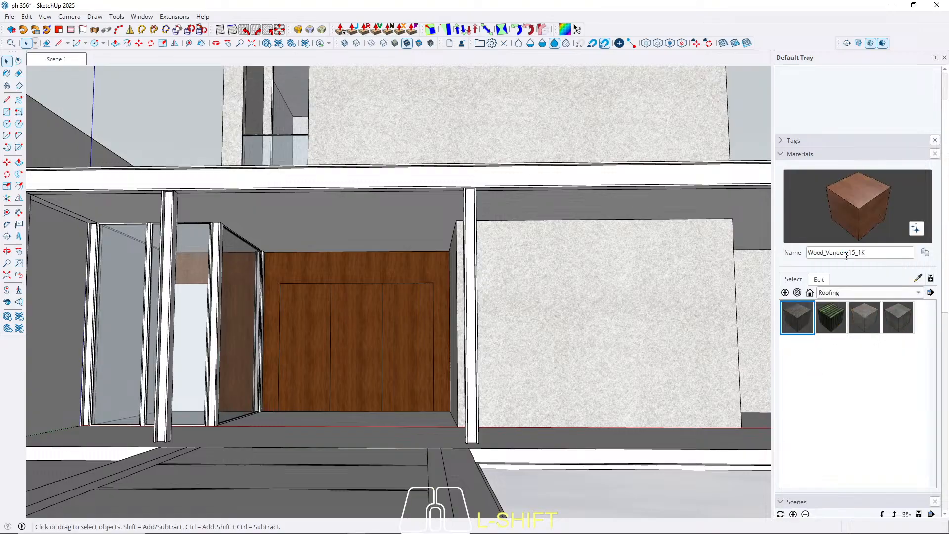
pyautogui.click(849, 292)
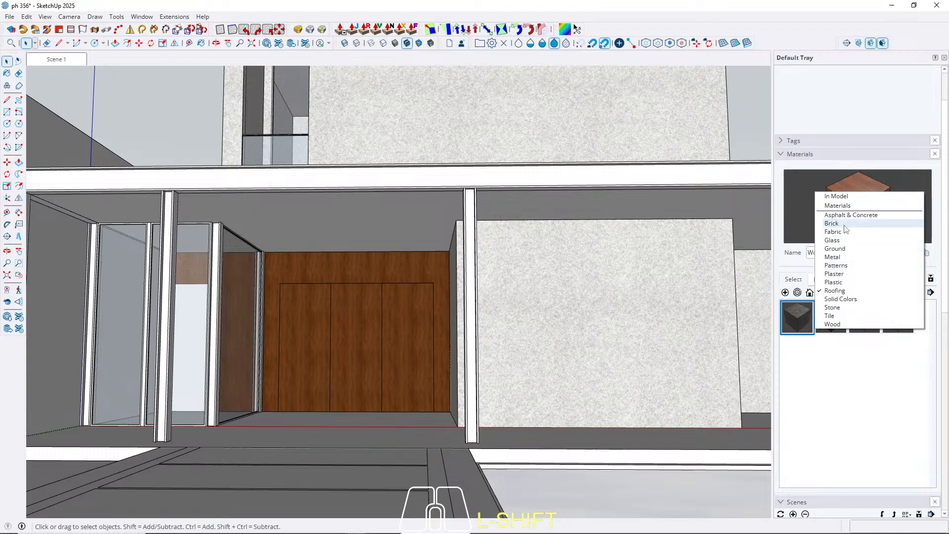
pyautogui.click(844, 208)
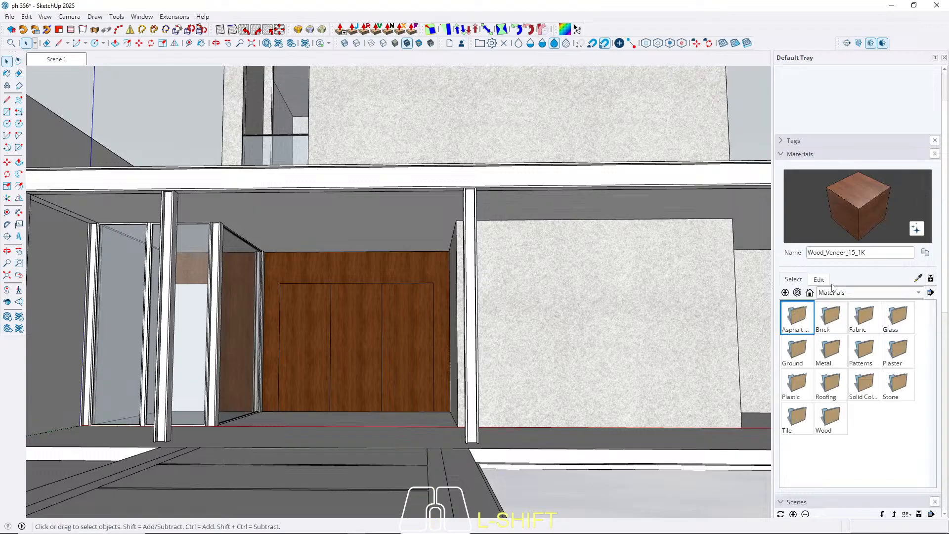
pyautogui.click(850, 293)
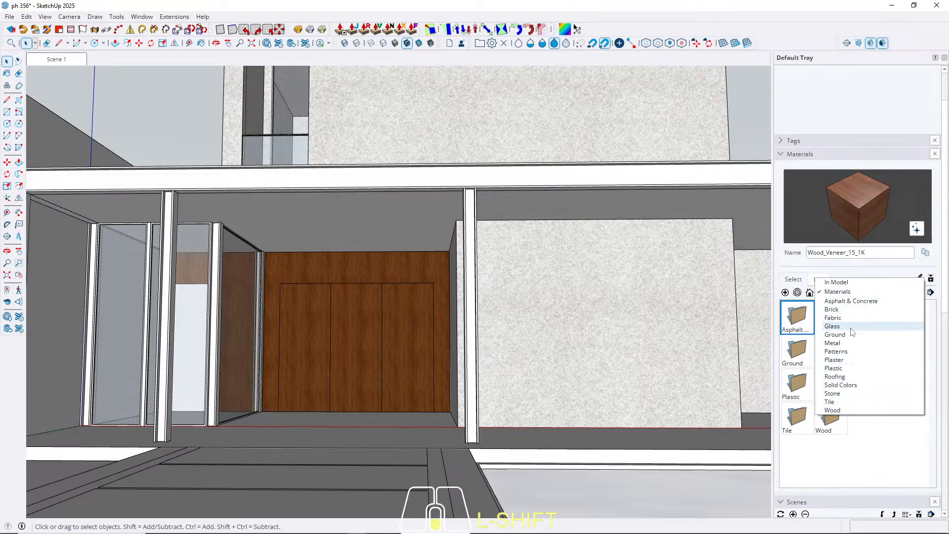
pyautogui.click(833, 411)
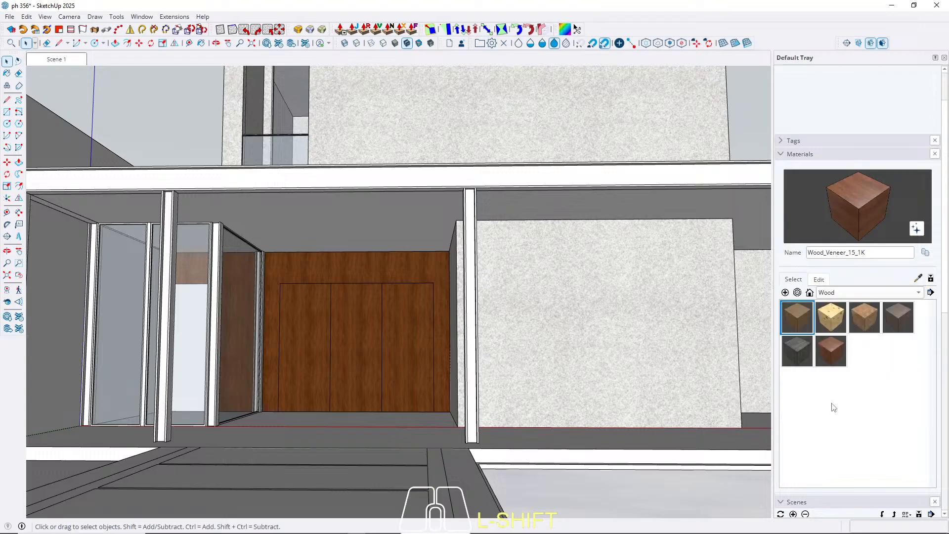
# Step: Preview the swatches in the Wood collection and pick Wood_Floor_12_1K as the paint material
pyautogui.click(903, 318)
pyautogui.click(796, 360)
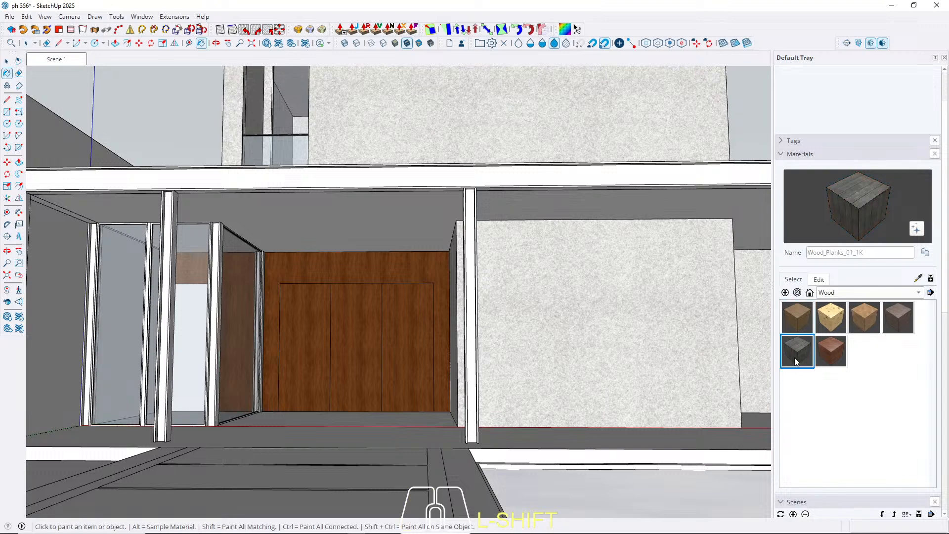
pyautogui.click(829, 351)
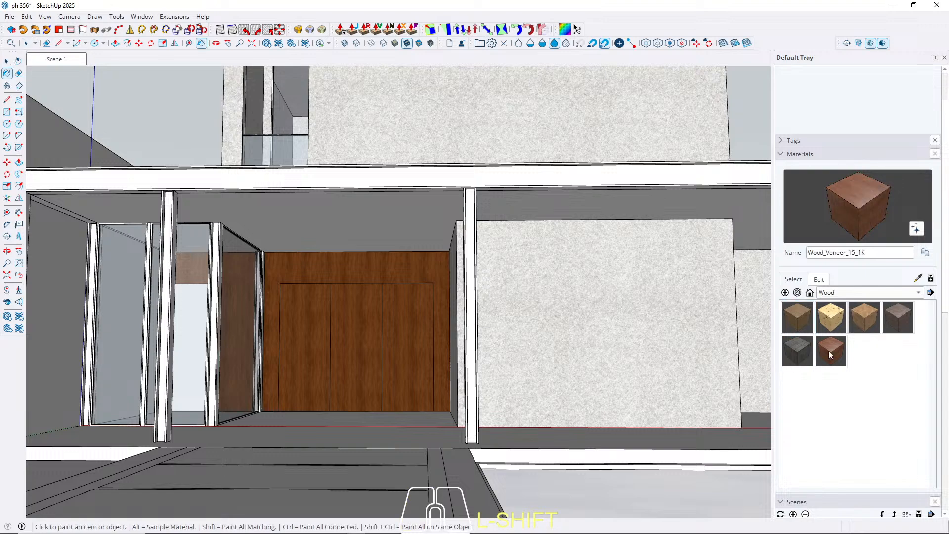
pyautogui.click(831, 321)
pyautogui.click(800, 317)
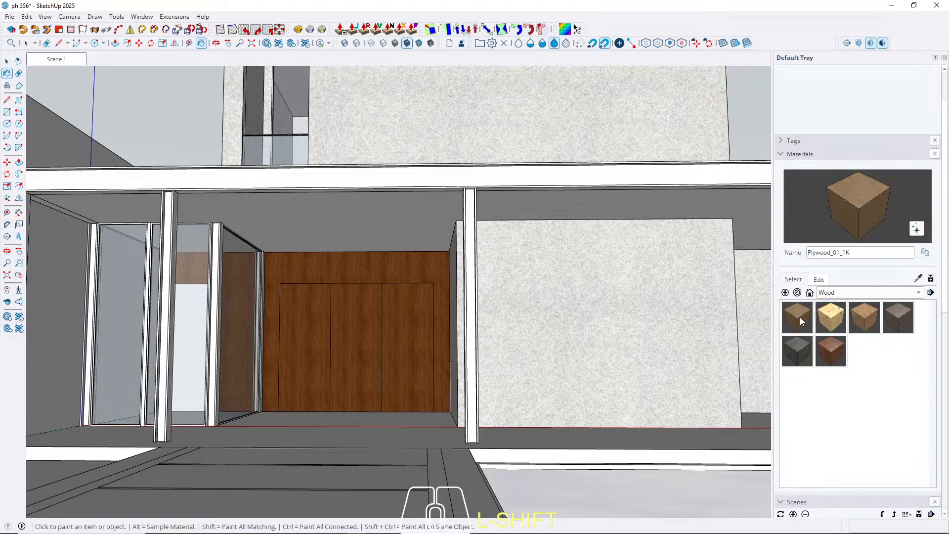
pyautogui.click(864, 317)
pyautogui.click(796, 351)
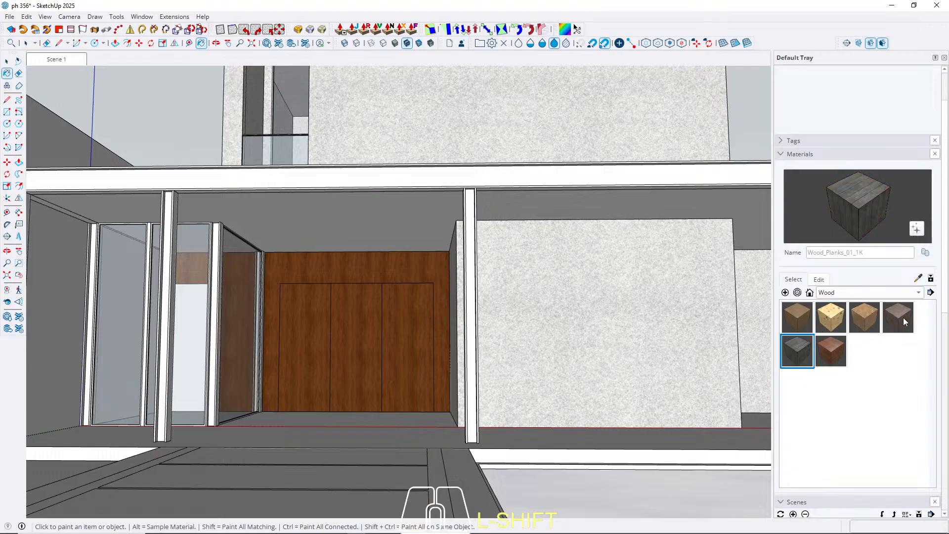
pyautogui.click(903, 318)
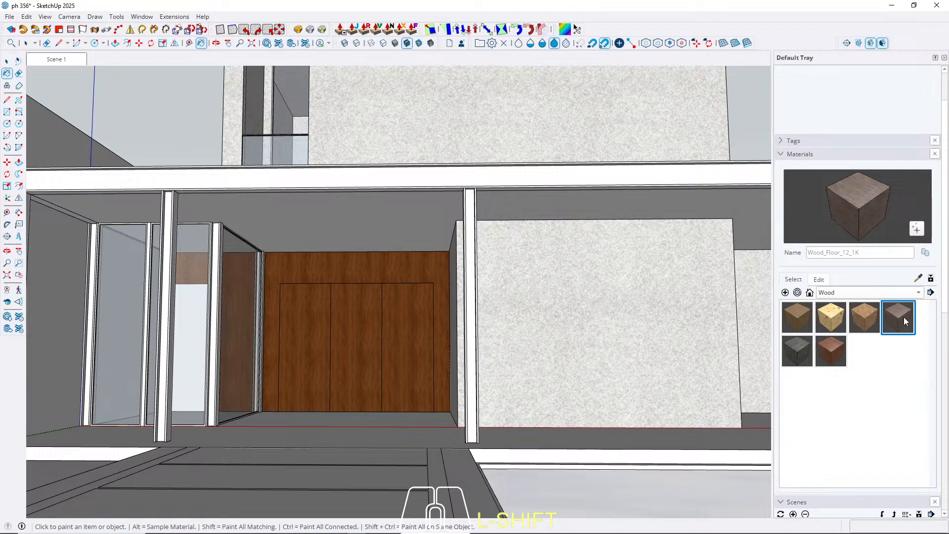
# Step: Apply Wood_Floor_12_1K to the underside of the ground-floor porch roof and check the plank pattern up close
pyautogui.press('space')
pyautogui.moveTo(287, 240); pyautogui.dragTo(322, 217, button='middle')
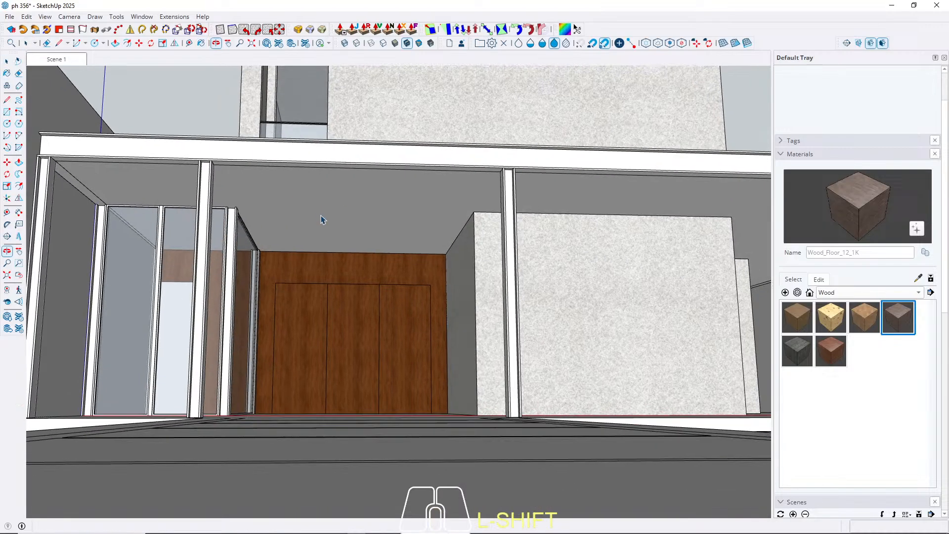
pyautogui.doubleClick(321, 214)
pyautogui.click(321, 215)
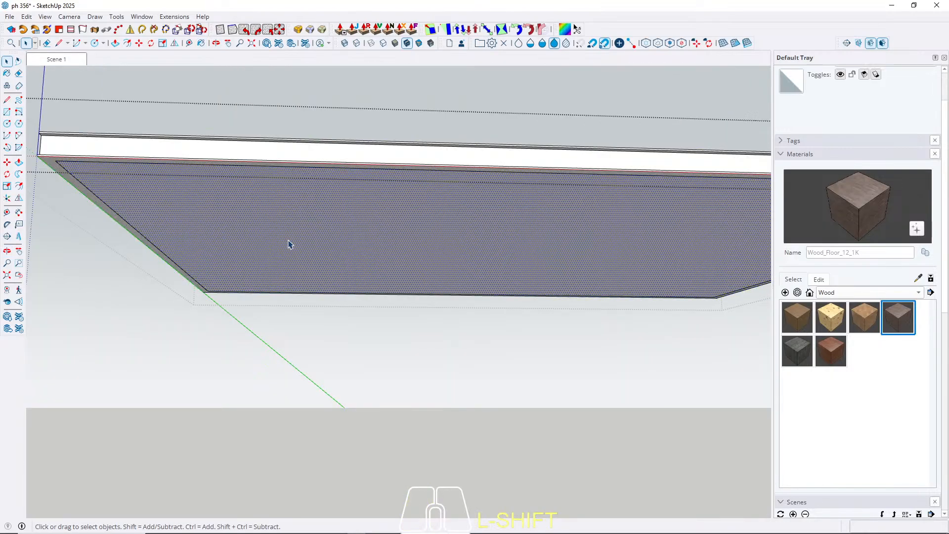
pyautogui.press('b')
pyautogui.click(293, 235)
pyautogui.press('space')
pyautogui.scroll(6, 279, 246)
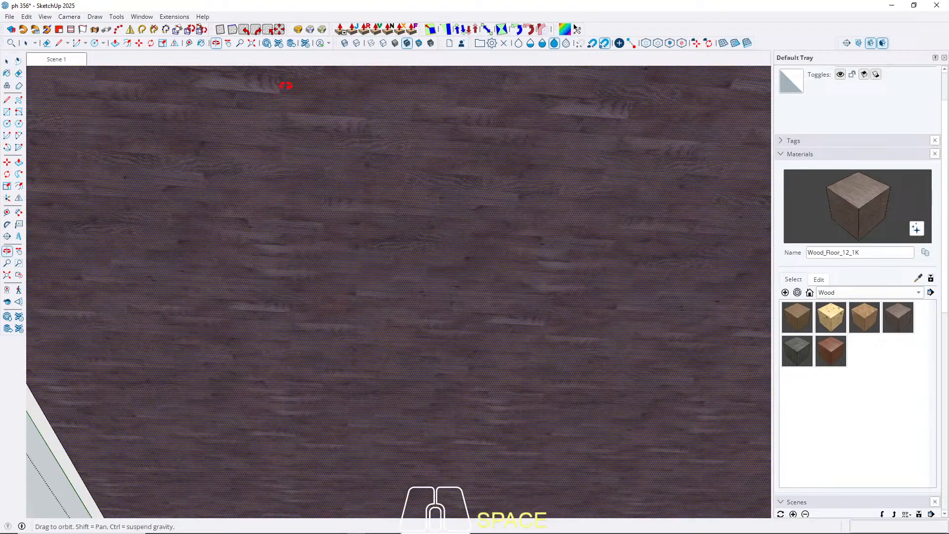
pyautogui.scroll(-4, 231, 325)
pyautogui.moveTo(349, 281); pyautogui.dragTo(312, 326, button='middle')
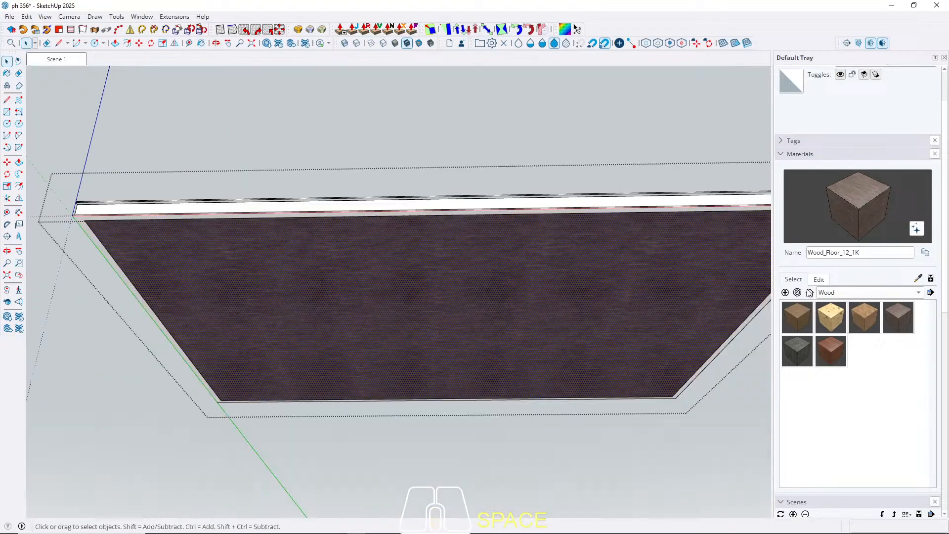
# Step: Set the Wood_Floor_12_1K texture size to 400 cm, leave the roof group and return to Scene 1
pyautogui.scroll(3, 448, 292)
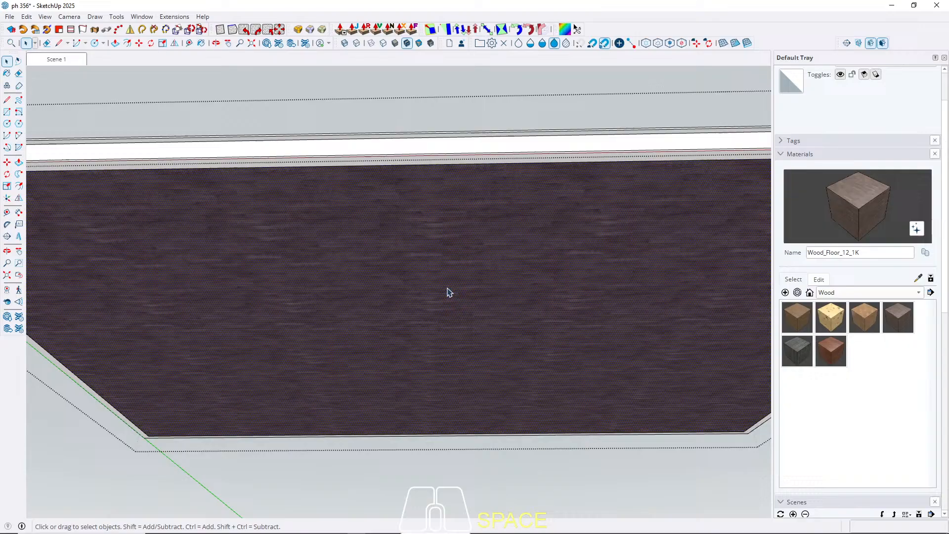
pyautogui.click(822, 279)
pyautogui.click(825, 409)
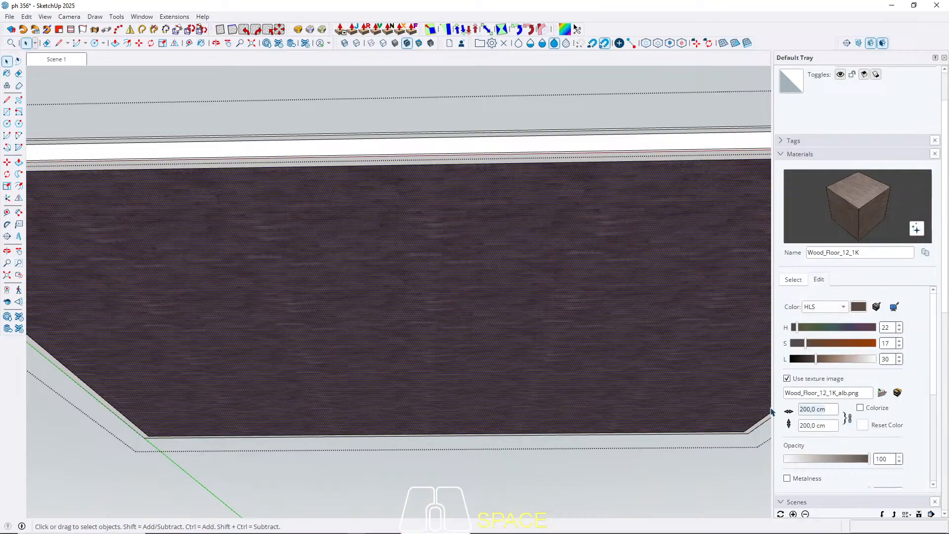
pyautogui.write('400')
pyautogui.press('Return')
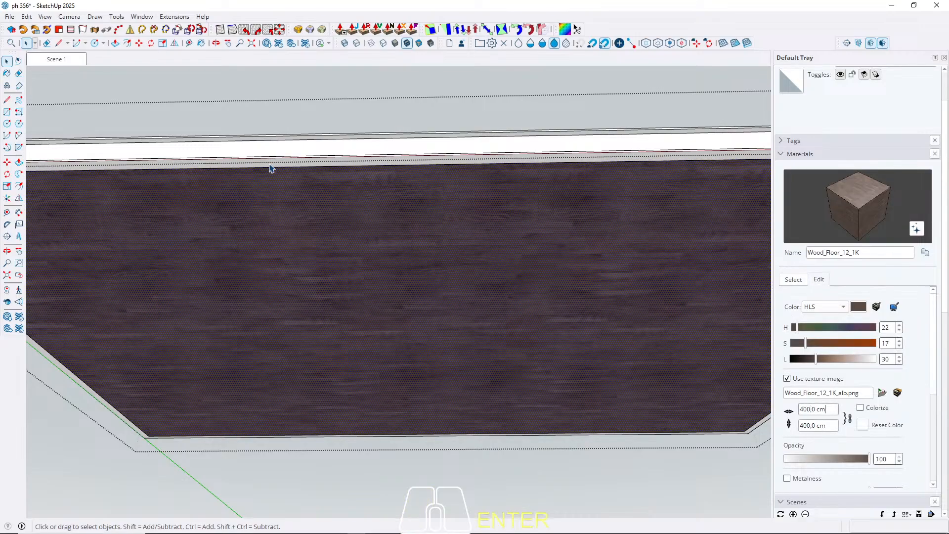
pyautogui.click(60, 65)
pyautogui.press('Escape')
# Step: Apply Wood_Floor_12_1K to the ceiling inside the upper-floor block, seen through its balcony opening
pyautogui.scroll(4, 329, 355)
pyautogui.moveTo(329, 355); pyautogui.dragTo(364, 440, button='middle')
pyautogui.scroll(2, 279, 213)
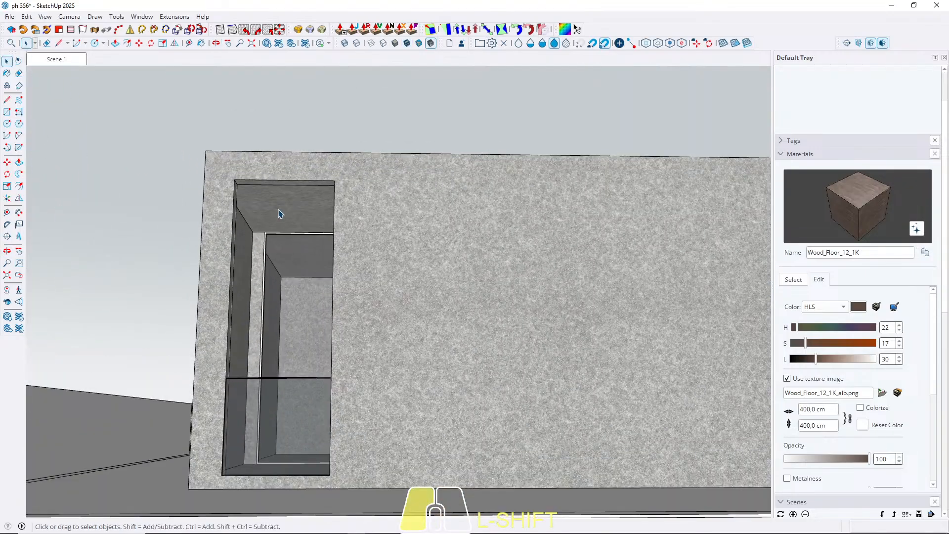
pyautogui.tripleClick(277, 211)
pyautogui.click(277, 211)
pyautogui.press('b')
pyautogui.click(274, 214)
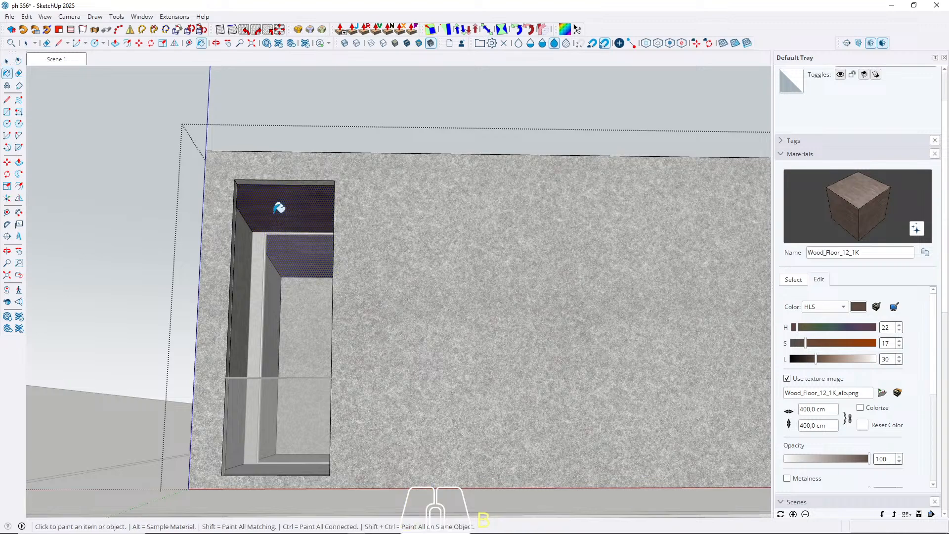
pyautogui.press('space')
# Step: Apply Wood_Floor_12_1K to the floor inside the upper-floor block and leave its group
pyautogui.scroll(-5, 276, 217)
pyautogui.moveTo(276, 212); pyautogui.dragTo(365, 301, button='middle')
pyautogui.scroll(3, 335, 238)
pyautogui.tripleClick(331, 249)
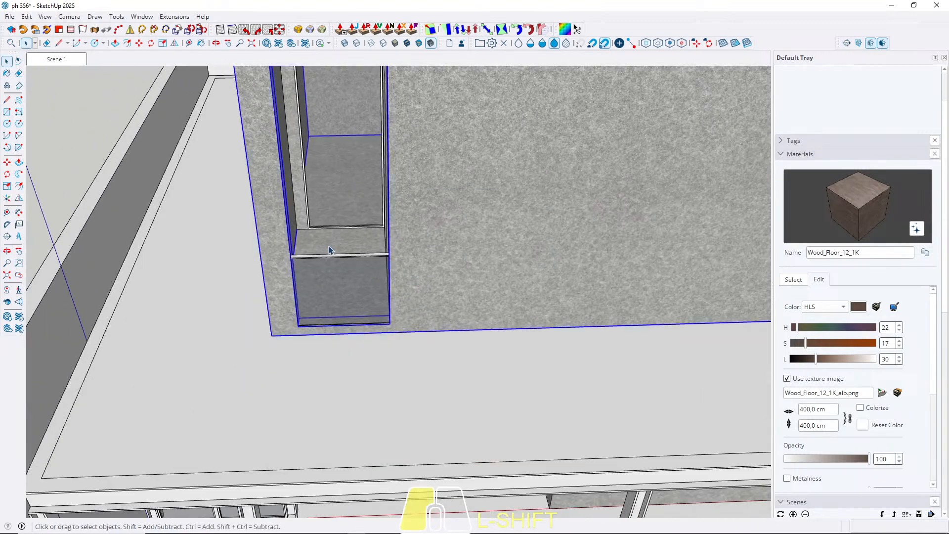
pyautogui.click(336, 248)
pyautogui.press('b')
pyautogui.click(336, 247)
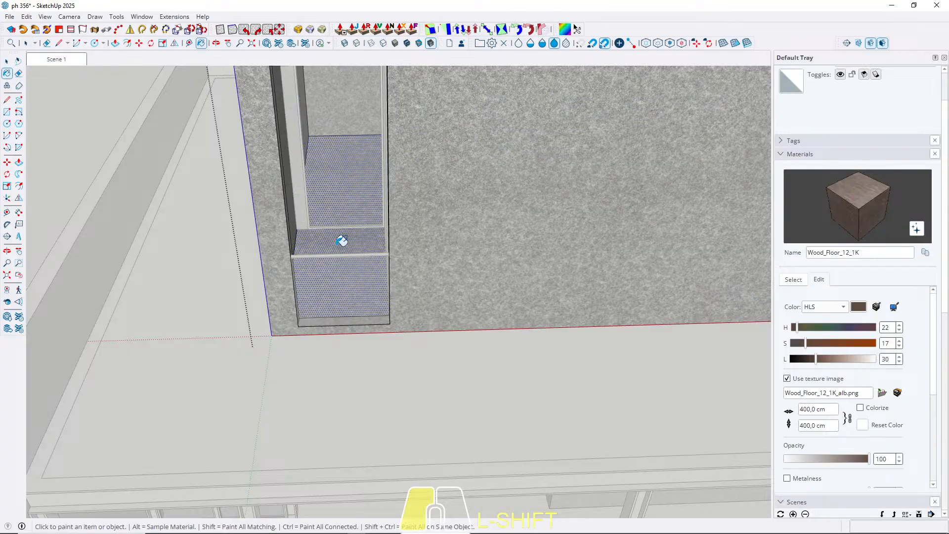
pyautogui.press('space')
pyautogui.press('Escape')
pyautogui.scroll(-5, 336, 249)
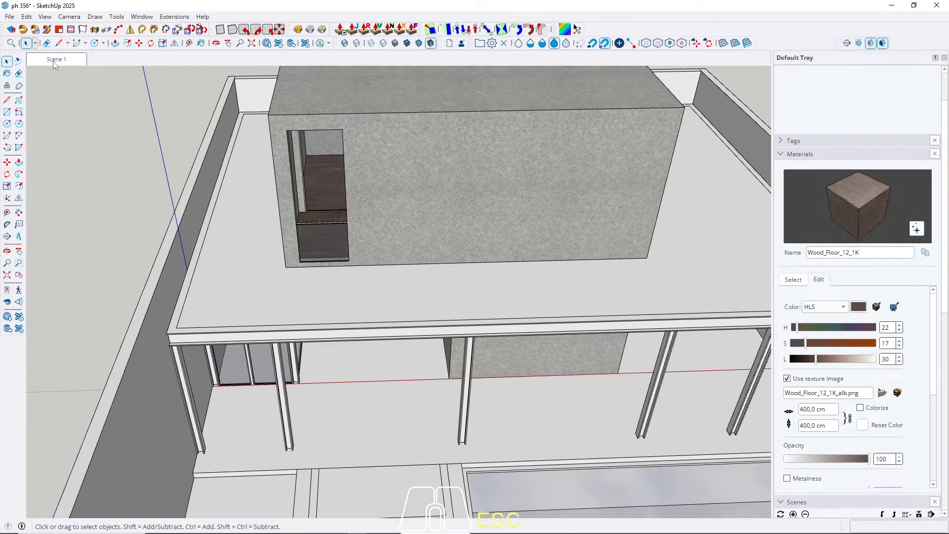
# Step: Return to Scene 1 and change the face style to Shaded With Textures
pyautogui.click(54, 61)
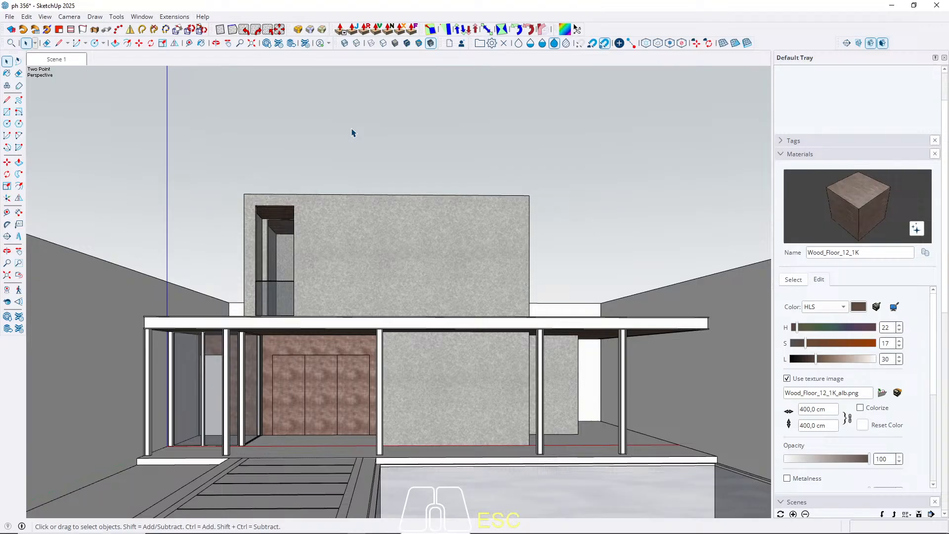
pyautogui.scroll(2, 301, 380)
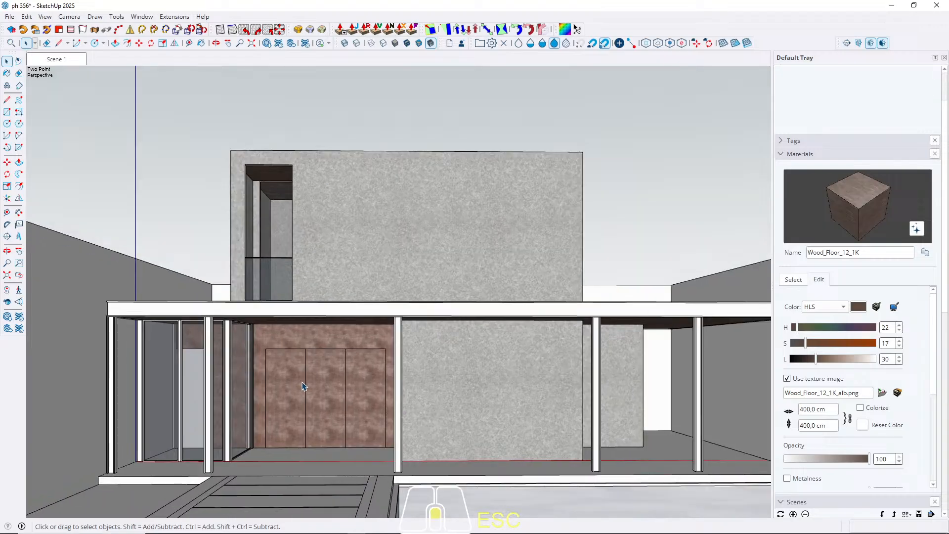
pyautogui.click(69, 63)
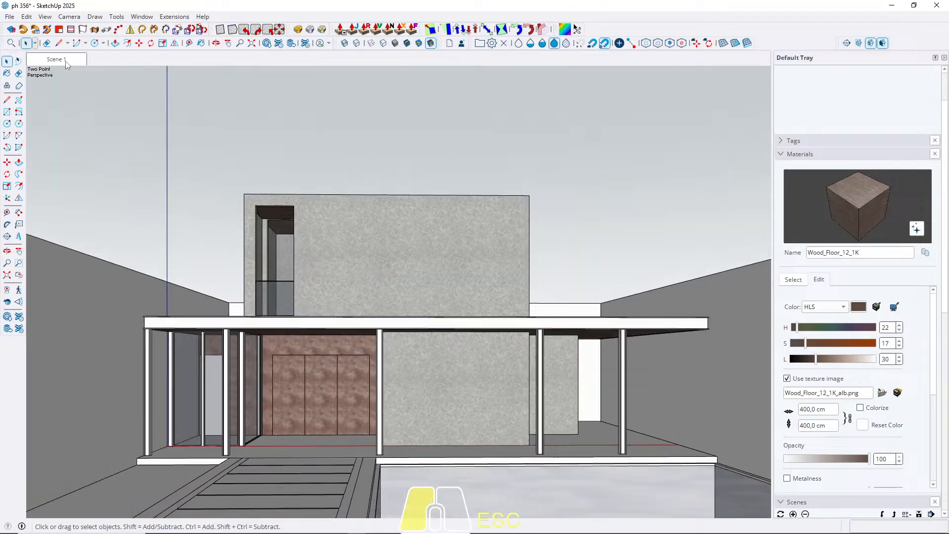
pyautogui.click(45, 17)
pyautogui.moveTo(87, 173)
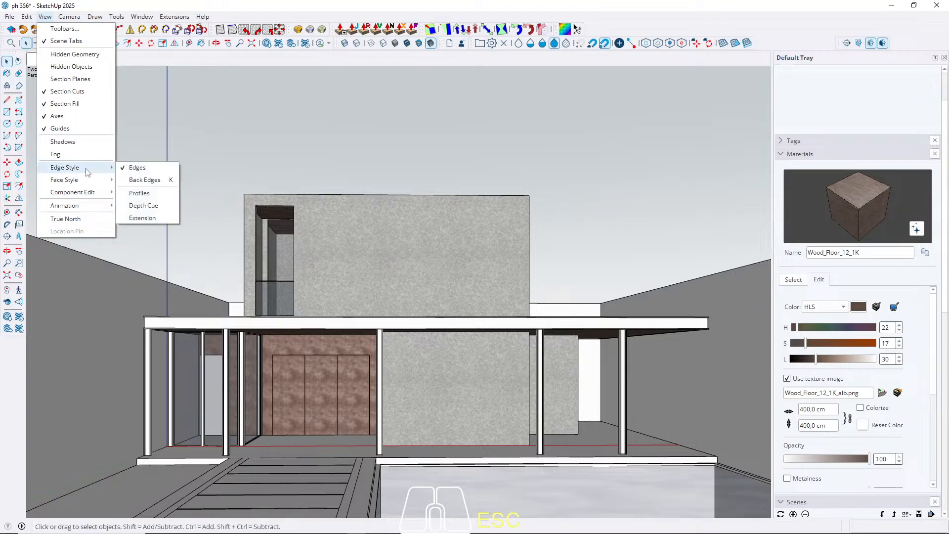
pyautogui.click(45, 17)
pyautogui.click(26, 16)
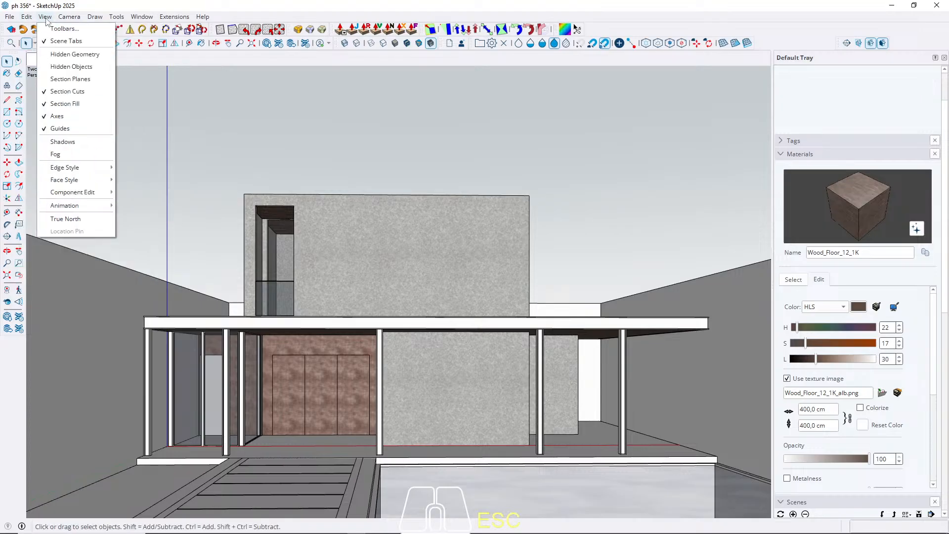
pyautogui.moveTo(70, 18)
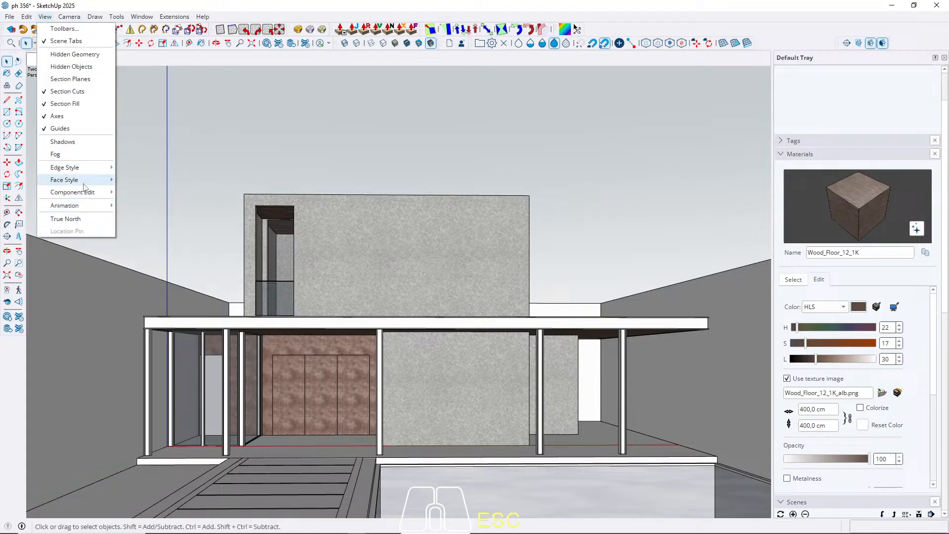
pyautogui.moveTo(90, 186)
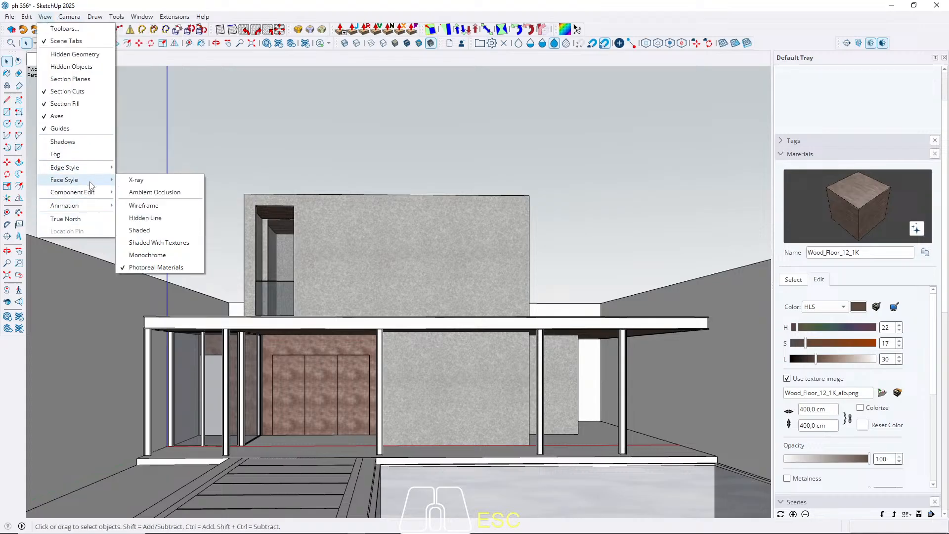
pyautogui.click(163, 242)
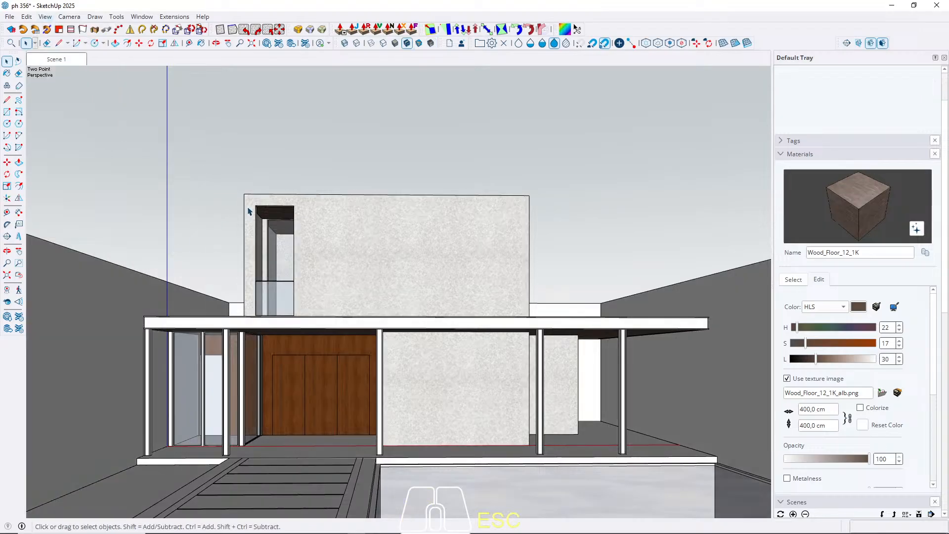
# Step: Update Scene 1 so it stores the current face style
pyautogui.rightClick(60, 60)
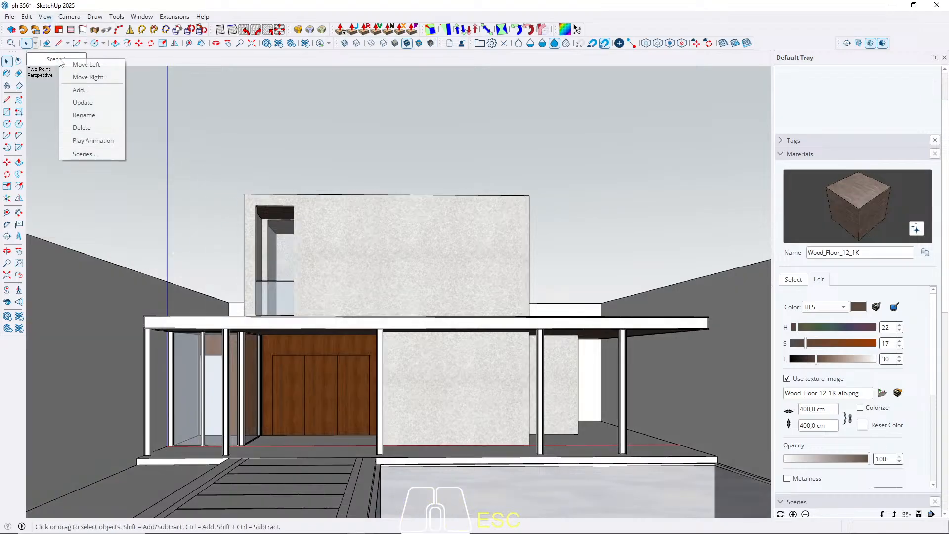
pyautogui.click(81, 102)
pyautogui.click(509, 317)
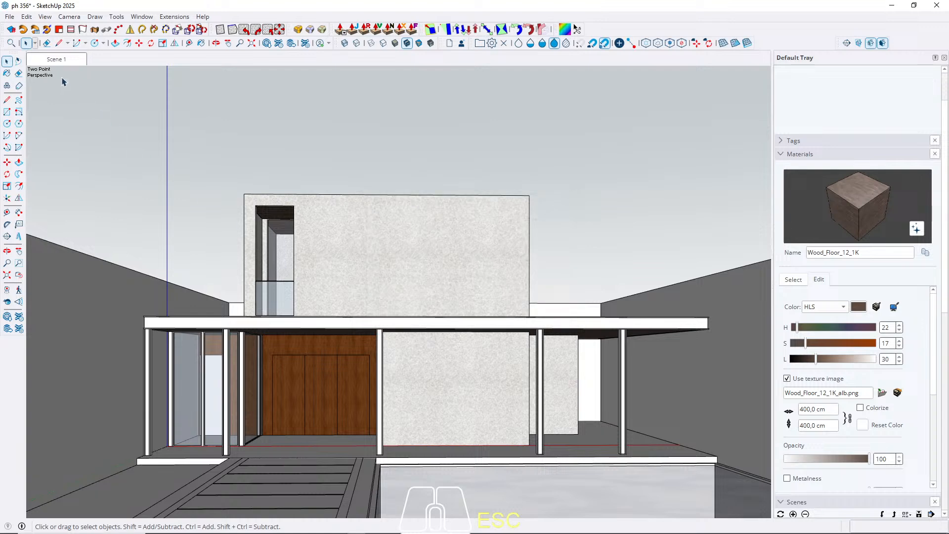
# Step: Sample Concrete_06_1K from the upper-floor block and set its HLS lightness to 73
pyautogui.press('b')
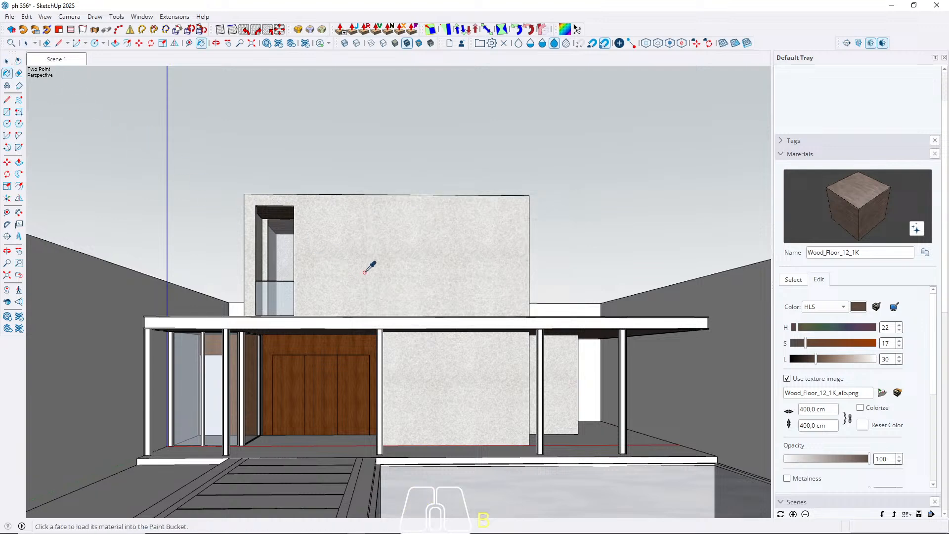
pyautogui.keyDown('alt'); pyautogui.click(414, 251); pyautogui.keyUp('alt')
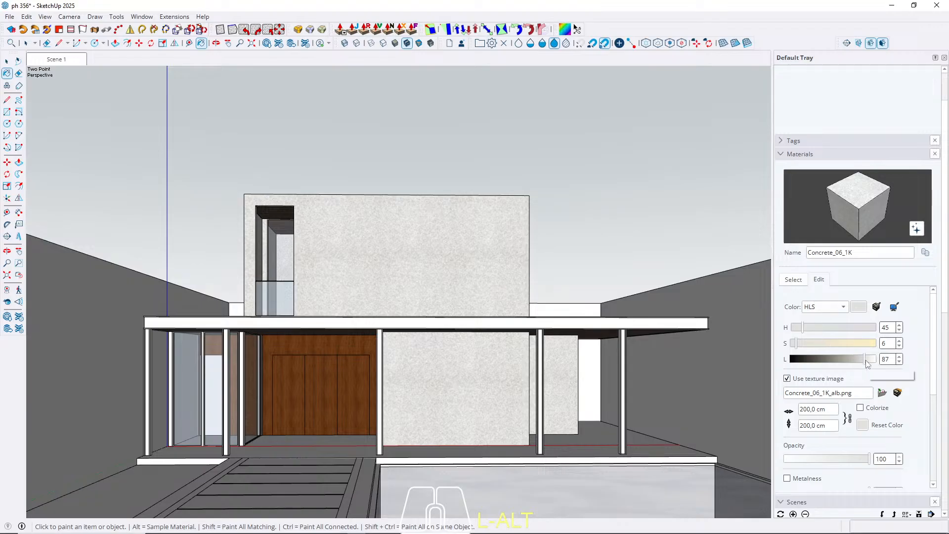
pyautogui.moveTo(865, 359); pyautogui.dragTo(853, 364)
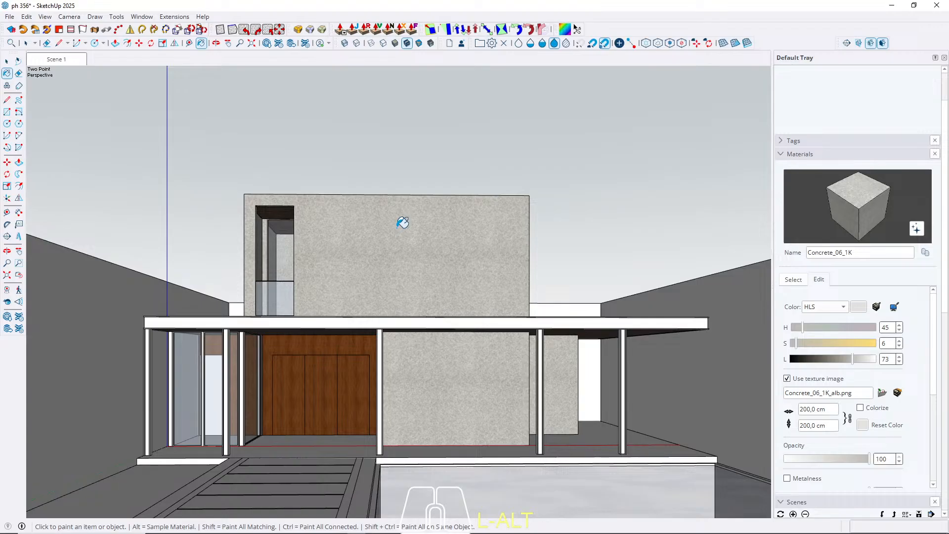
# Step: Sample the Wood_Veneer_15_1K material from the wood-panelled doors under the porch roof
pyautogui.scroll(5, 277, 410)
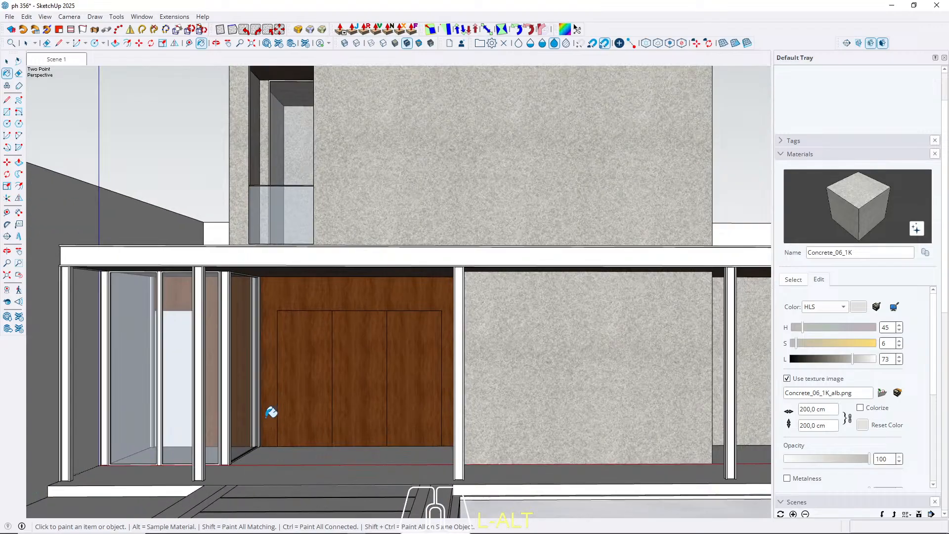
pyautogui.scroll(-3, 296, 356)
pyautogui.press('space')
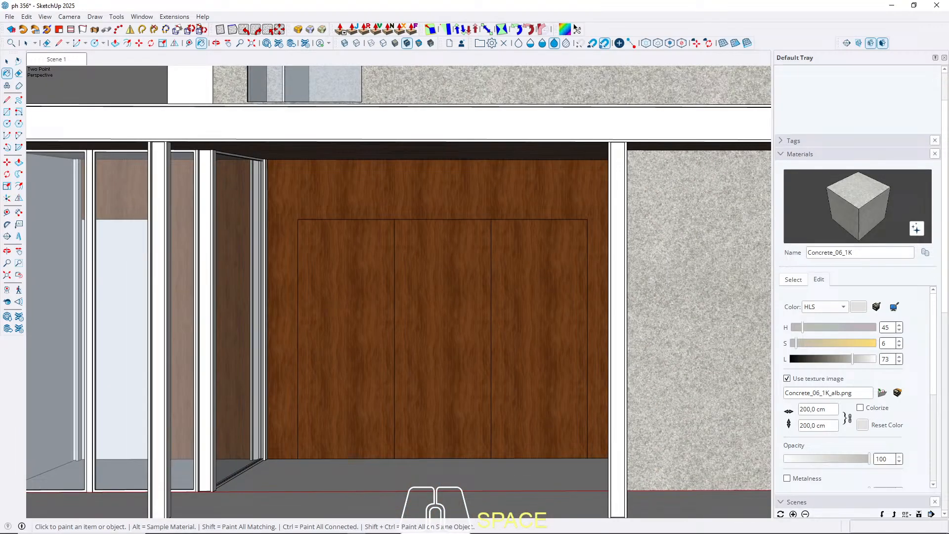
pyautogui.press('b')
pyautogui.keyDown('alt'); pyautogui.click(354, 328); pyautogui.keyUp('alt')
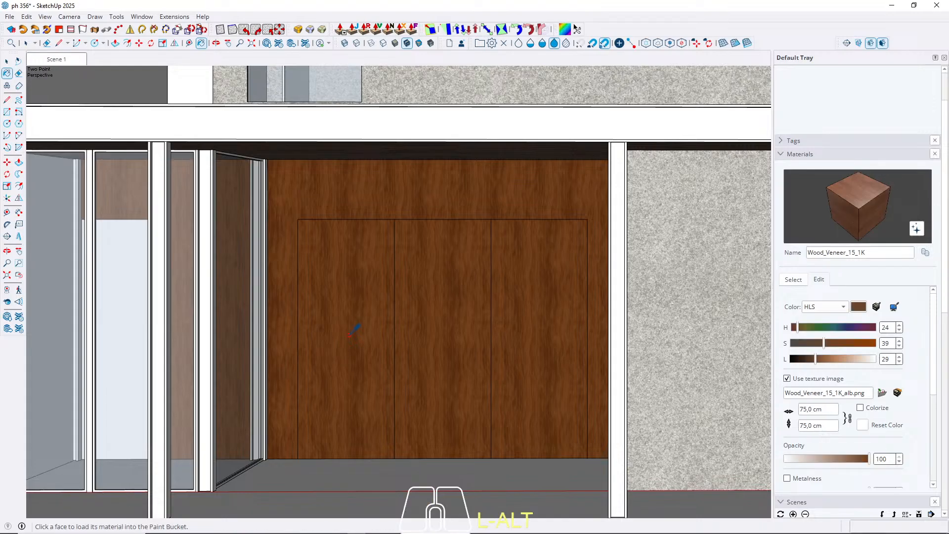
pyautogui.press('space')
# Step: Paint the remaining white door face behind the porch glazing with Wood_Veneer_15_1K, return to Scene 1 and leave the group
pyautogui.scroll(3, 306, 229)
pyautogui.scroll(3, 306, 229)
pyautogui.moveTo(237, 273); pyautogui.dragTo(545, 282, button='middle')
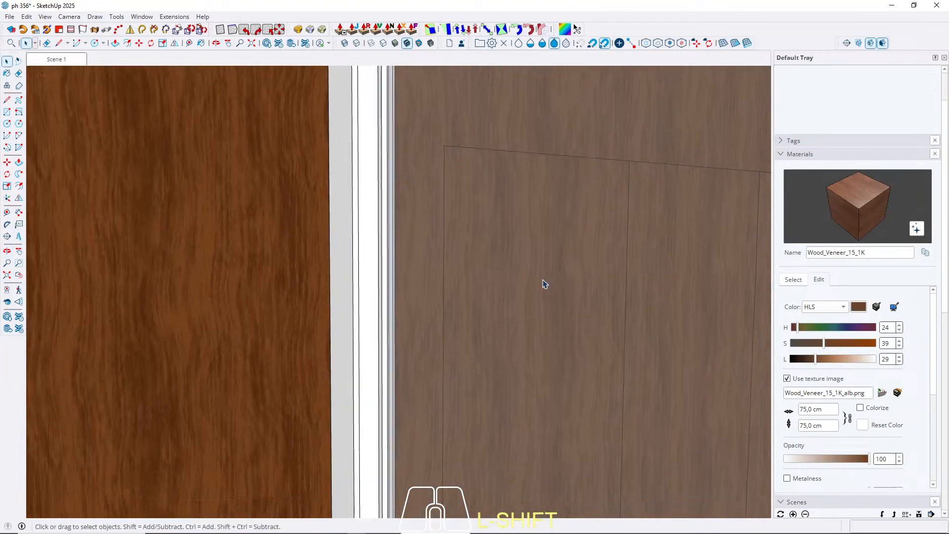
pyautogui.scroll(-2, 544, 281)
pyautogui.moveTo(252, 324)
pyautogui.mouseDown(button='middle')
pyautogui.moveTo(234, 327)
pyautogui.moveTo(243, 327)
pyautogui.mouseUp(button='middle')
pyautogui.scroll(2, 381, 295)
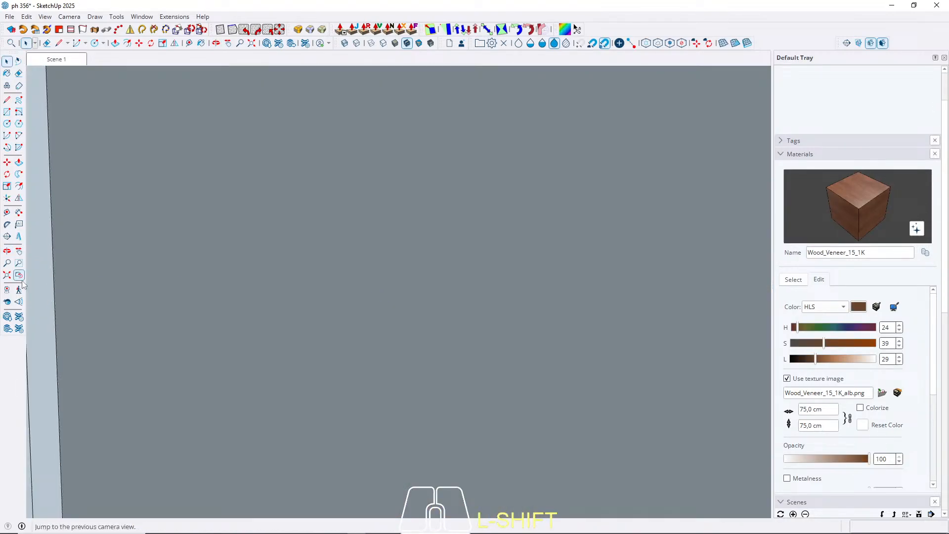
pyautogui.click(19, 275)
pyautogui.scroll(3, 292, 290)
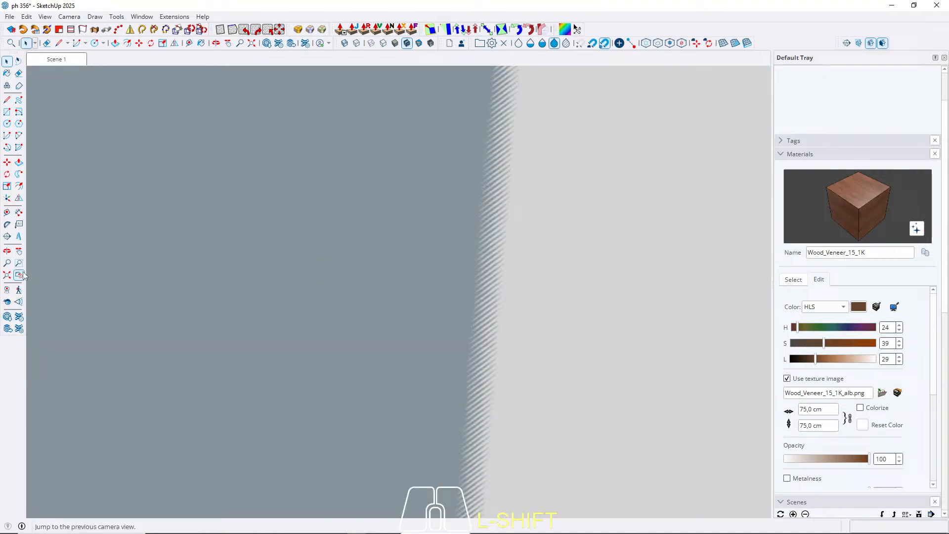
pyautogui.click(19, 275)
pyautogui.click(90, 298)
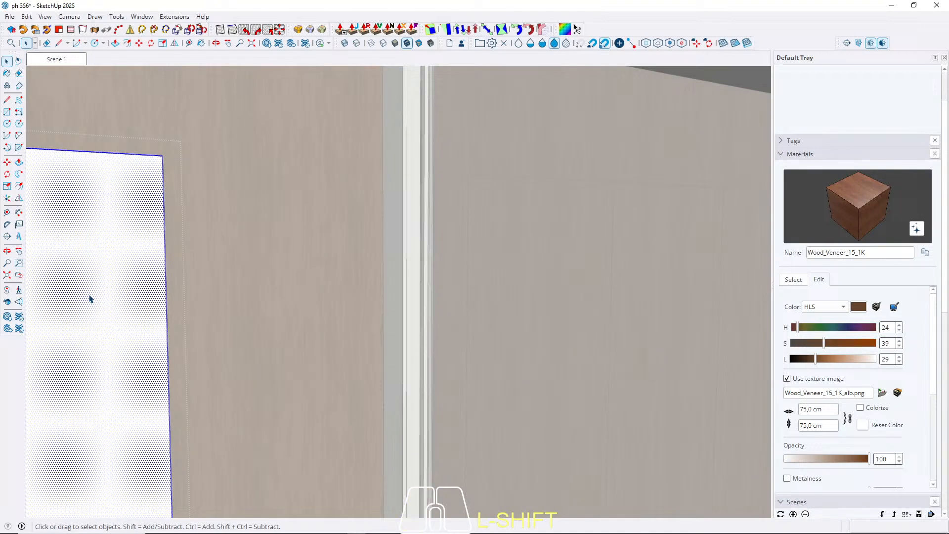
pyautogui.press('b')
pyautogui.click(93, 290)
pyautogui.press('space')
pyautogui.click(67, 61)
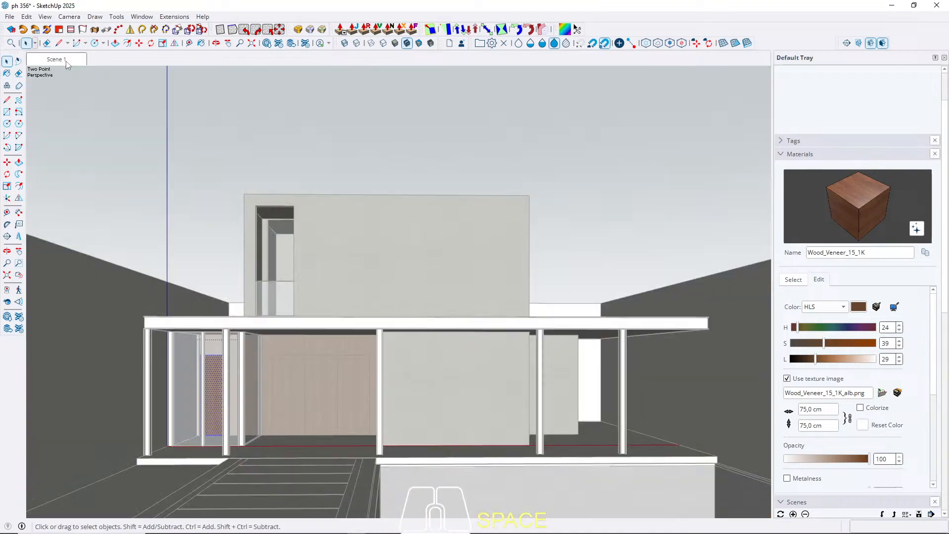
pyautogui.press('Escape')
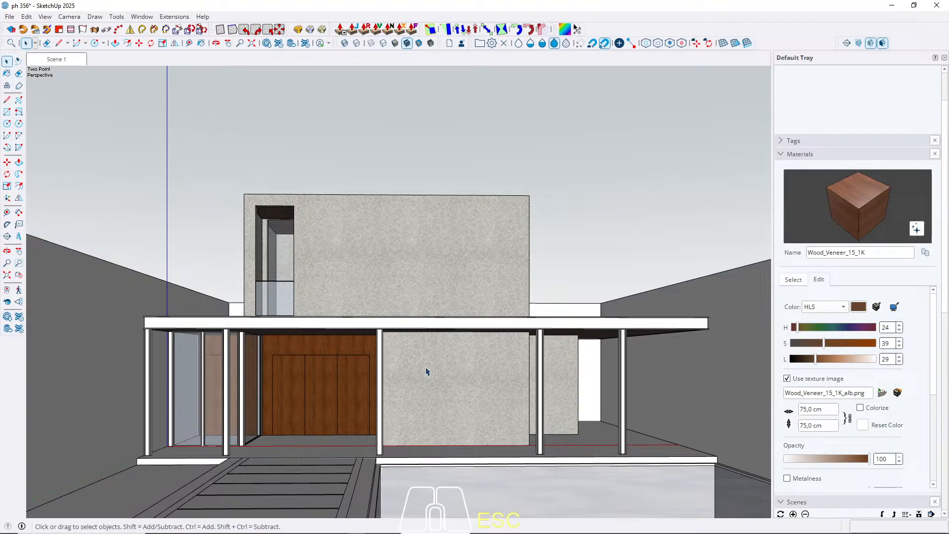
# Step: Apply Wood_Planks_01_1K from the Wood materials to the inner face of the left boundary wall and leave its group
pyautogui.click(793, 279)
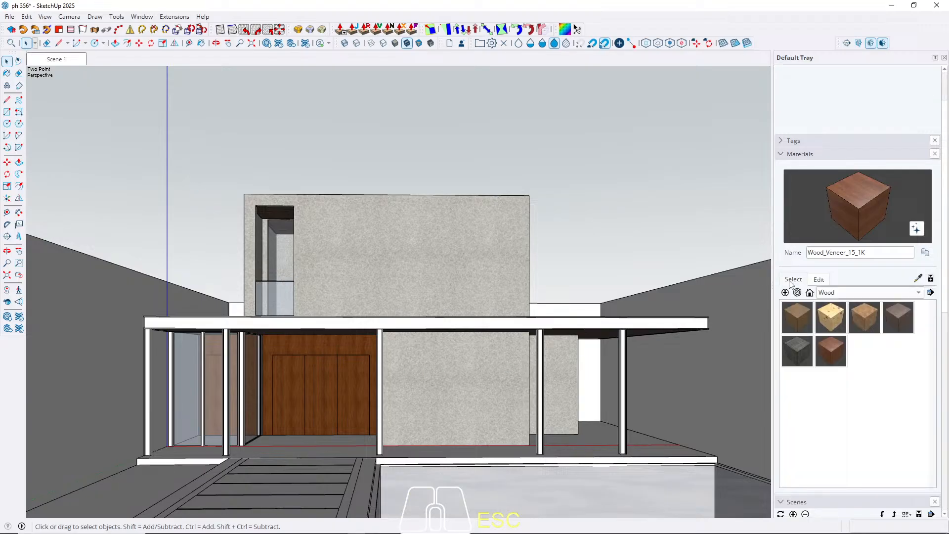
pyautogui.click(798, 350)
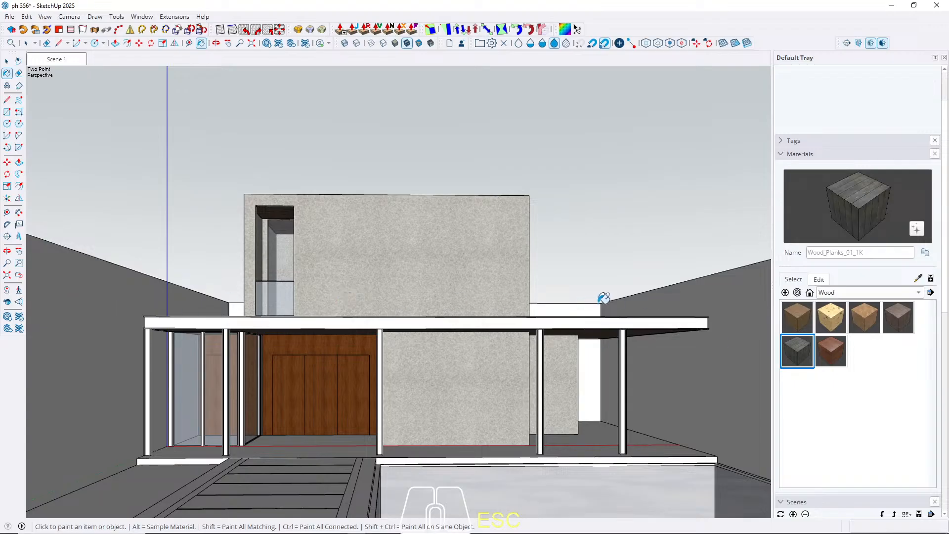
pyautogui.press('space')
pyautogui.click(92, 339)
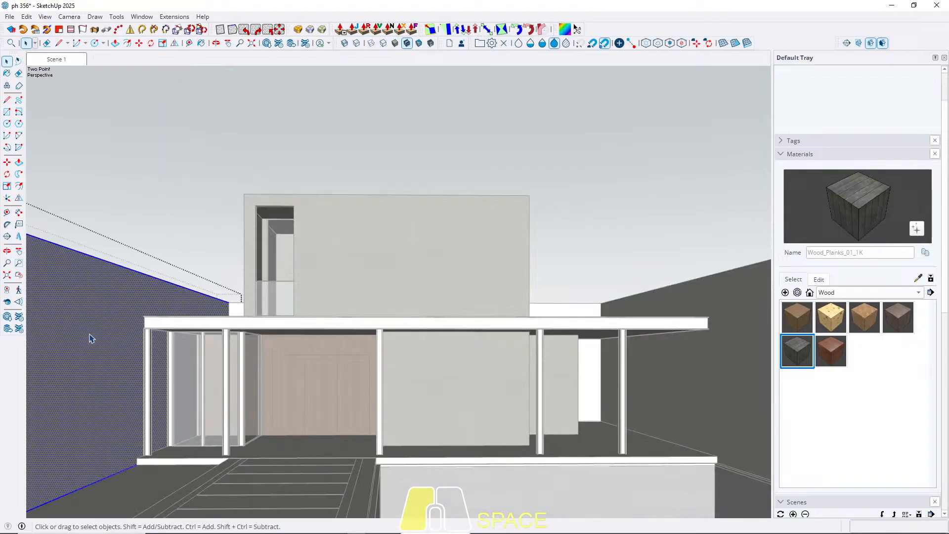
pyautogui.press('b')
pyautogui.click(85, 347)
pyautogui.press('space')
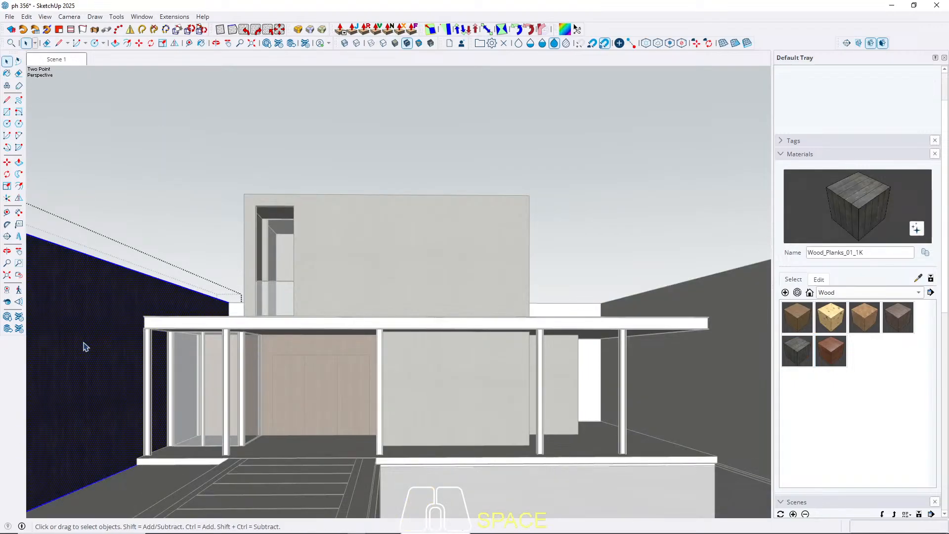
pyautogui.press('Escape')
# Step: Apply Wood_Planks_01_1K to the inner face of the rear boundary wall behind the house
pyautogui.moveTo(85, 347); pyautogui.dragTo(121, 384, button='middle')
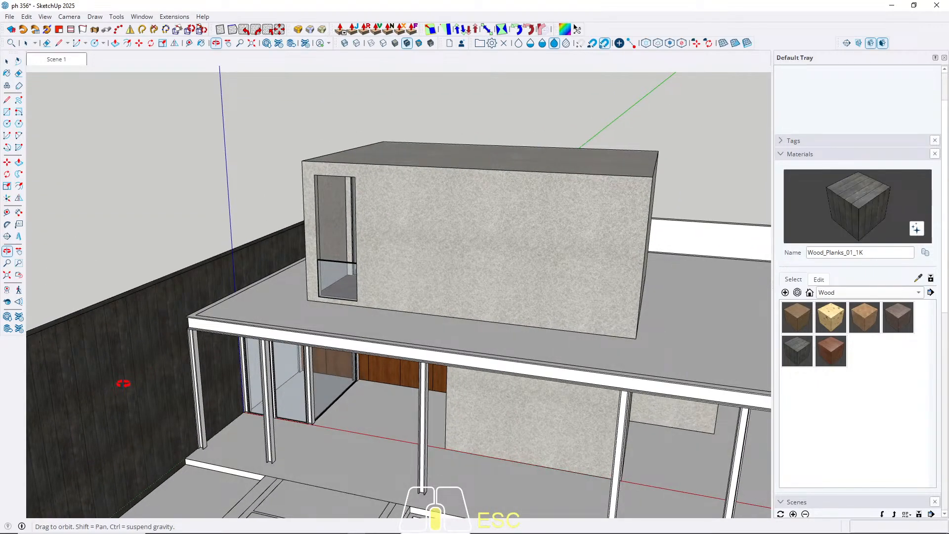
pyautogui.scroll(-2, 118, 355)
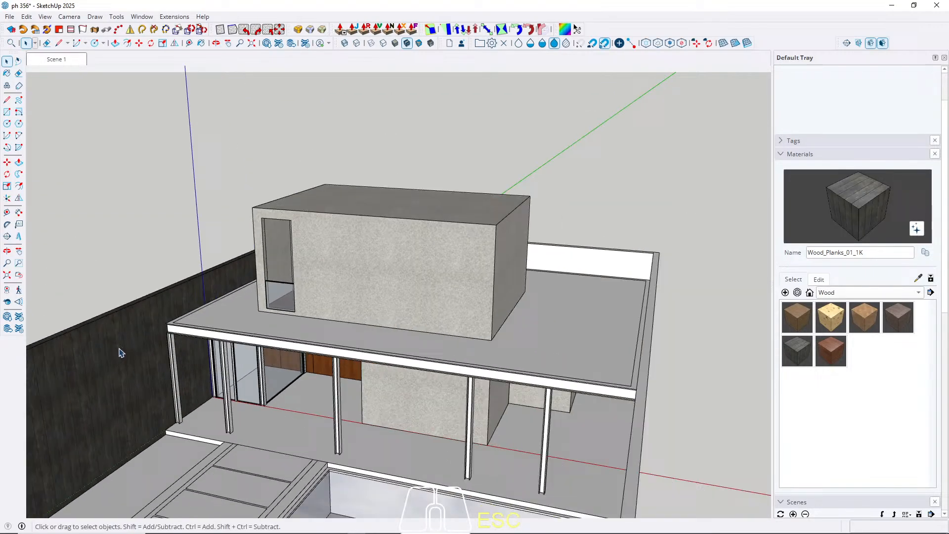
pyautogui.doubleClick(615, 270)
pyautogui.press('b')
pyautogui.click(613, 270)
pyautogui.press('space')
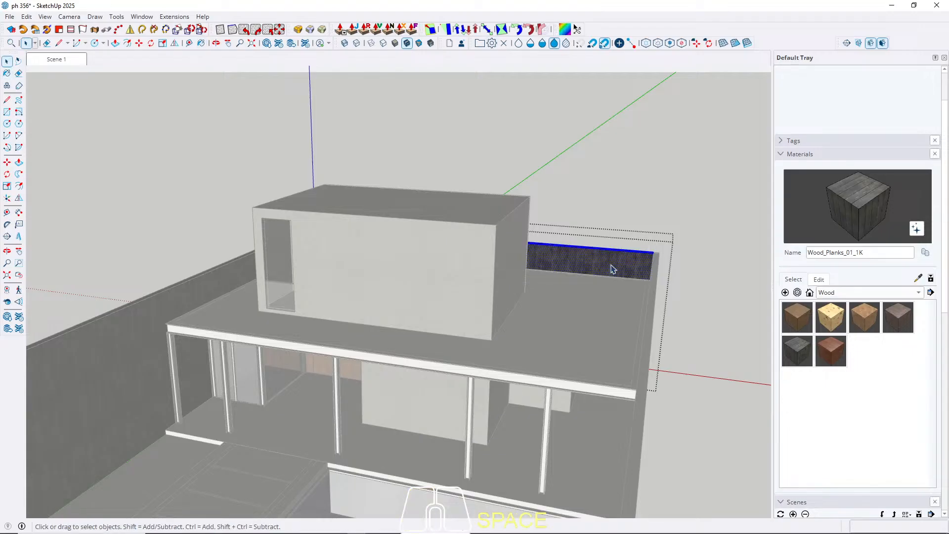
# Step: Apply Wood_Planks_01_1K to the inner face of the right boundary wall, return to Scene 1 and leave the group
pyautogui.moveTo(613, 270); pyautogui.dragTo(738, 238, button='middle')
pyautogui.tripleClick(720, 348)
pyautogui.press('b')
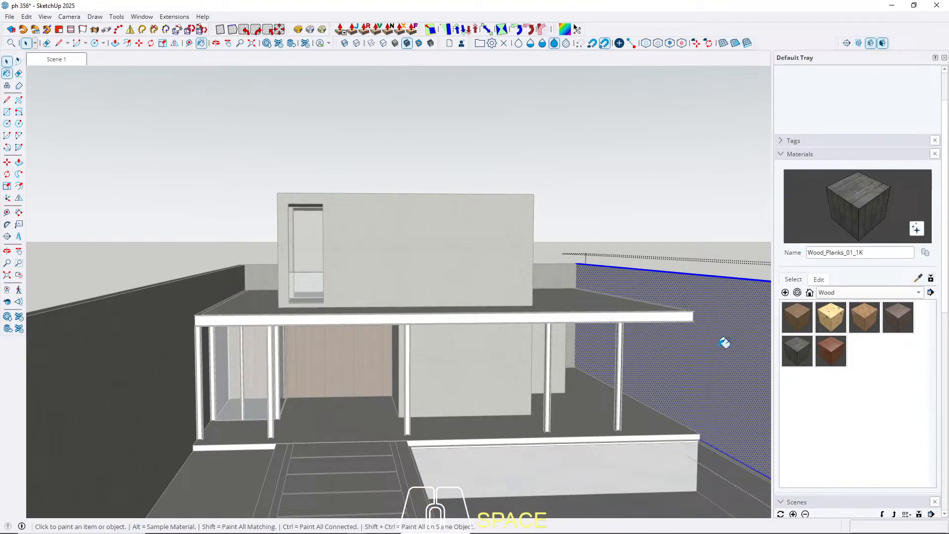
pyautogui.click(724, 343)
pyautogui.press('space')
pyautogui.click(58, 60)
pyautogui.press('Escape')
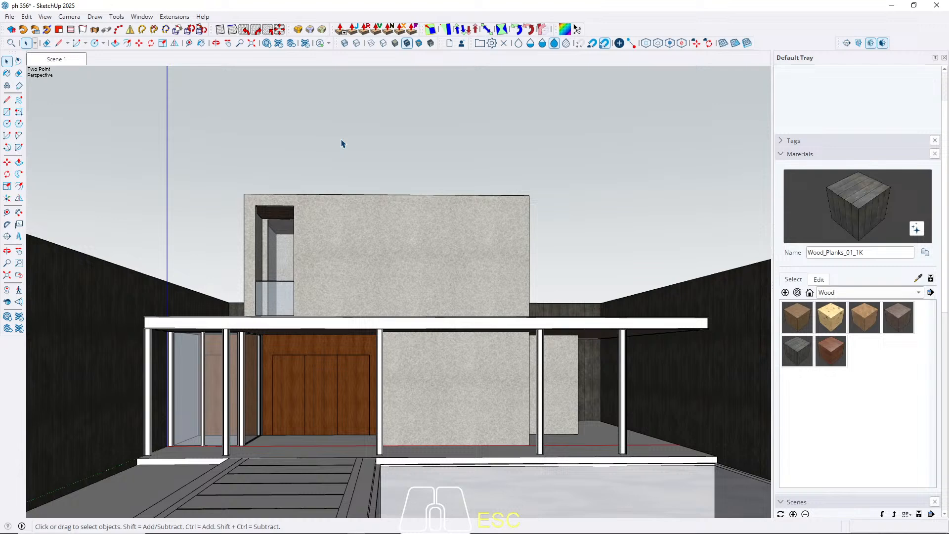
# Step: Lighten the Wood_Planks_01_1K material by setting its HLS lightness to 40
pyautogui.click(819, 280)
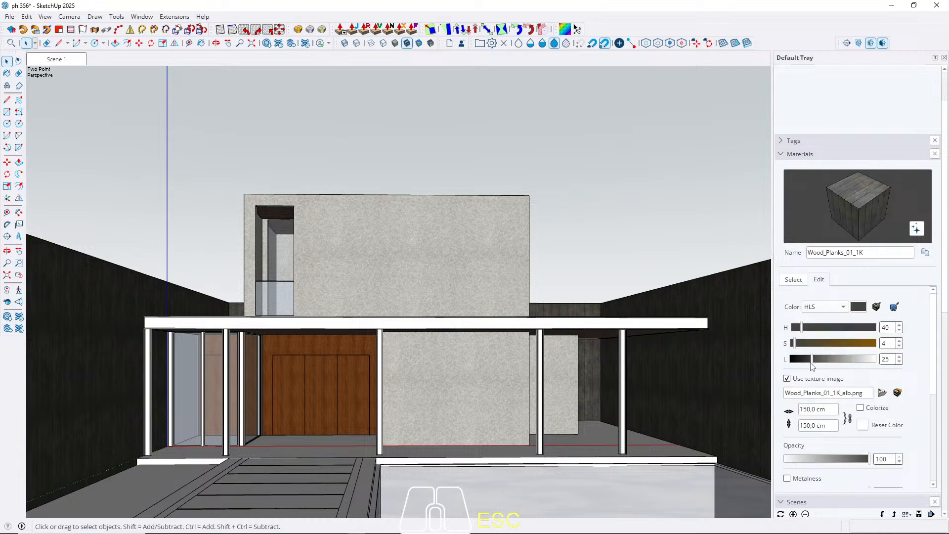
pyautogui.moveTo(811, 366)
pyautogui.mouseDown()
pyautogui.moveTo(835, 366)
pyautogui.moveTo(826, 366)
pyautogui.mouseUp()
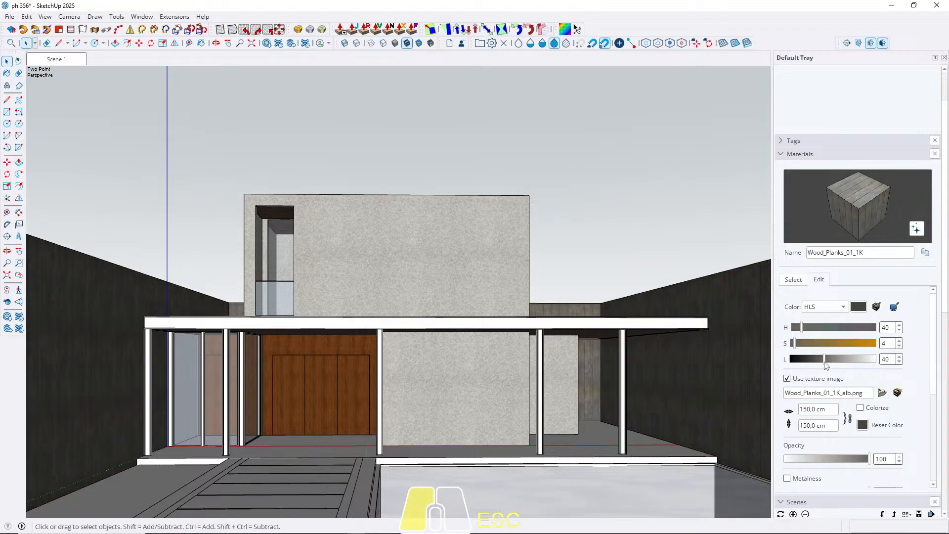
# Step: Compare the available Wood materials, including Wood_Floor_01_1K, Wood_Planks_01_1K, Plywood_08_1K and Wood_Veneer_15_1K
pyautogui.click(793, 279)
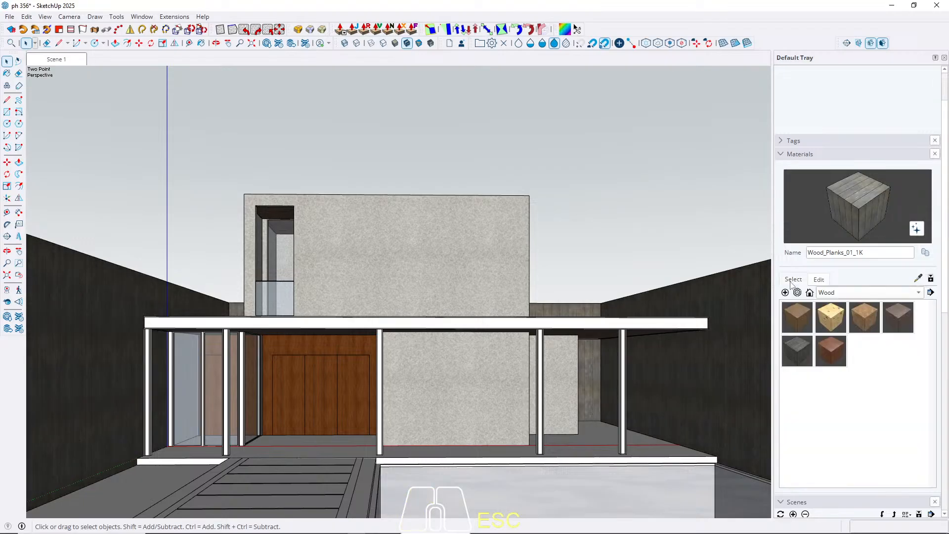
pyautogui.click(791, 327)
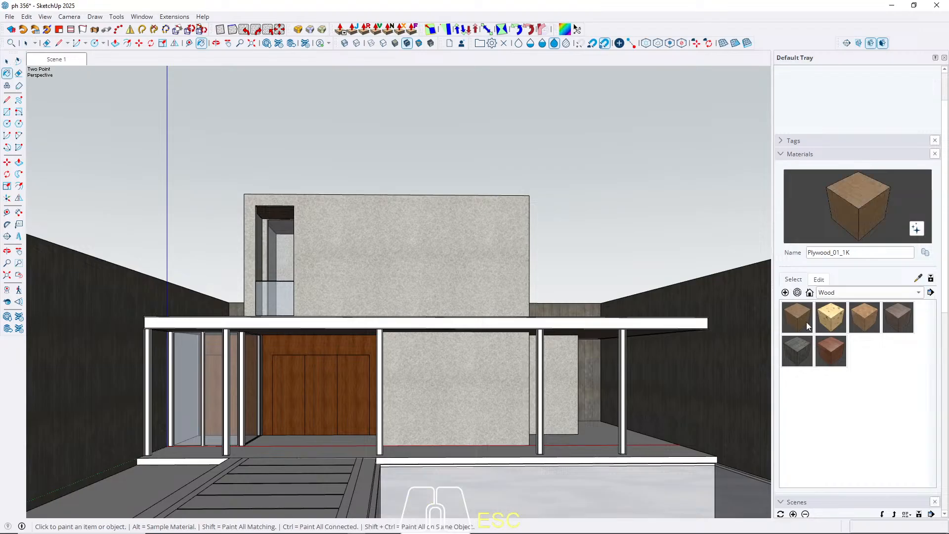
pyautogui.click(909, 323)
pyautogui.click(864, 318)
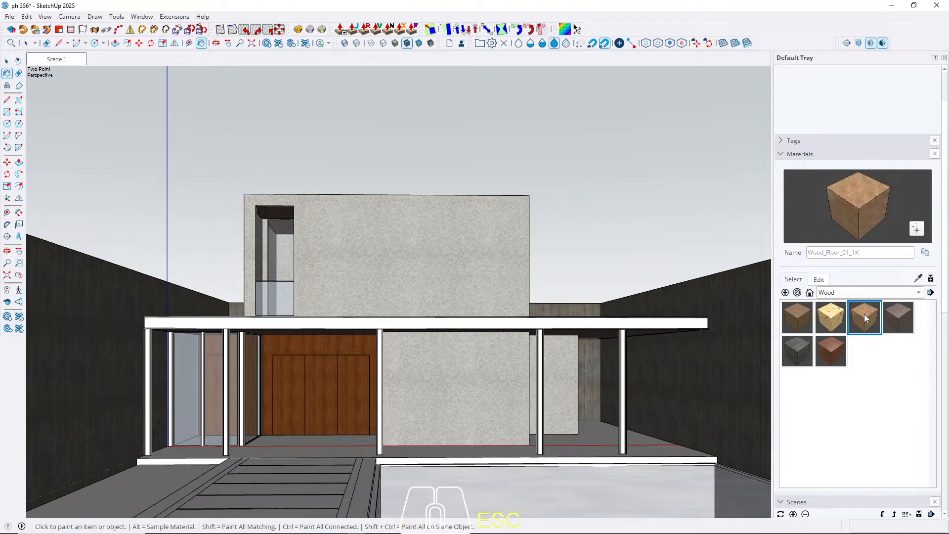
pyautogui.click(795, 354)
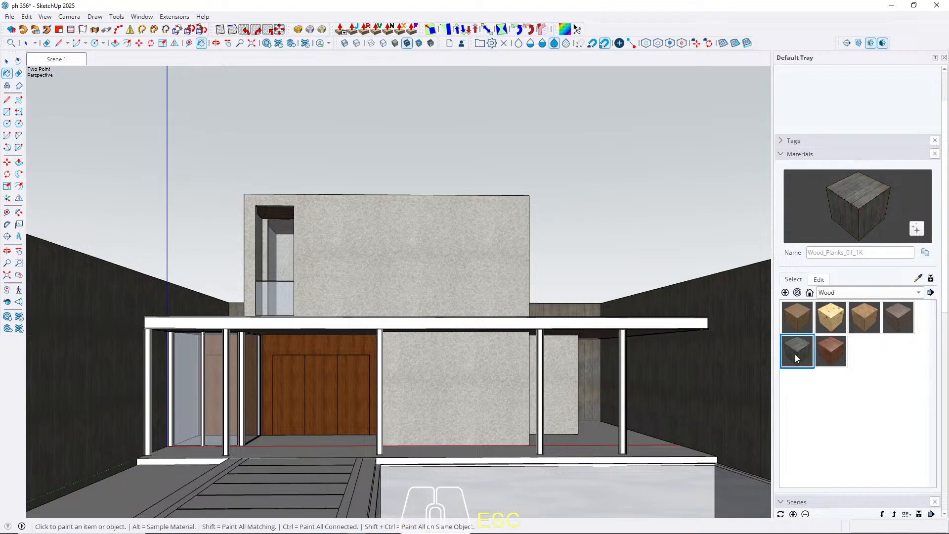
pyautogui.click(827, 324)
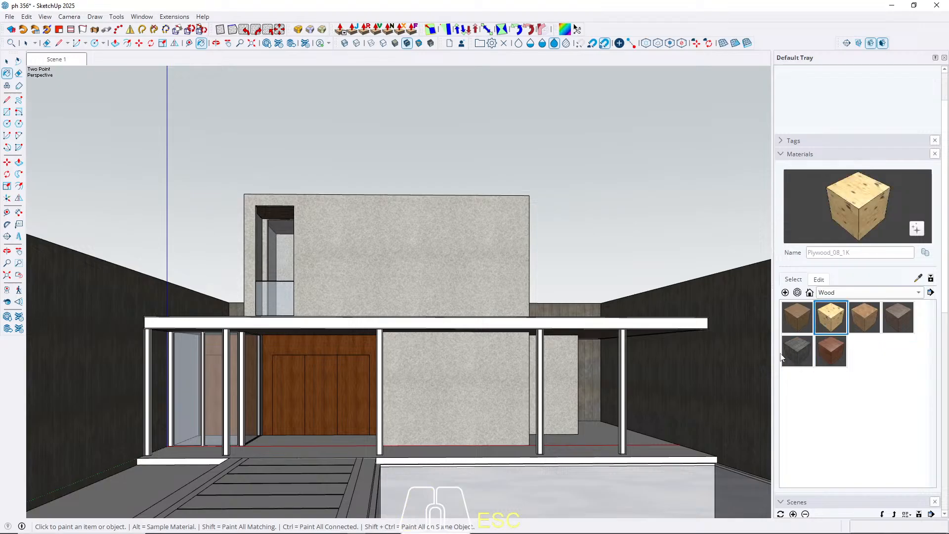
pyautogui.click(838, 354)
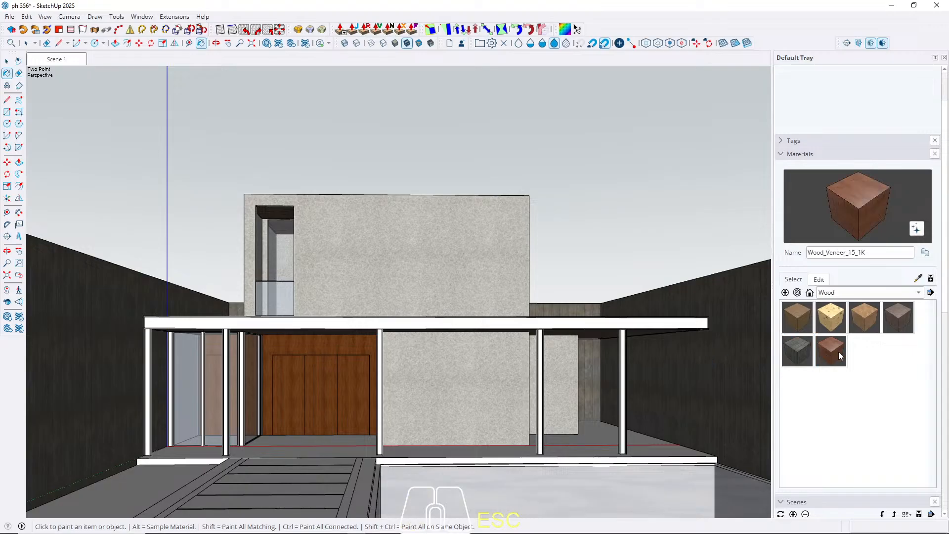
# Step: Try Plywood_01_1K on the inner face of the right boundary wall and inspect it up close and from afar
pyautogui.click(799, 317)
pyautogui.press('space')
pyautogui.doubleClick(711, 384)
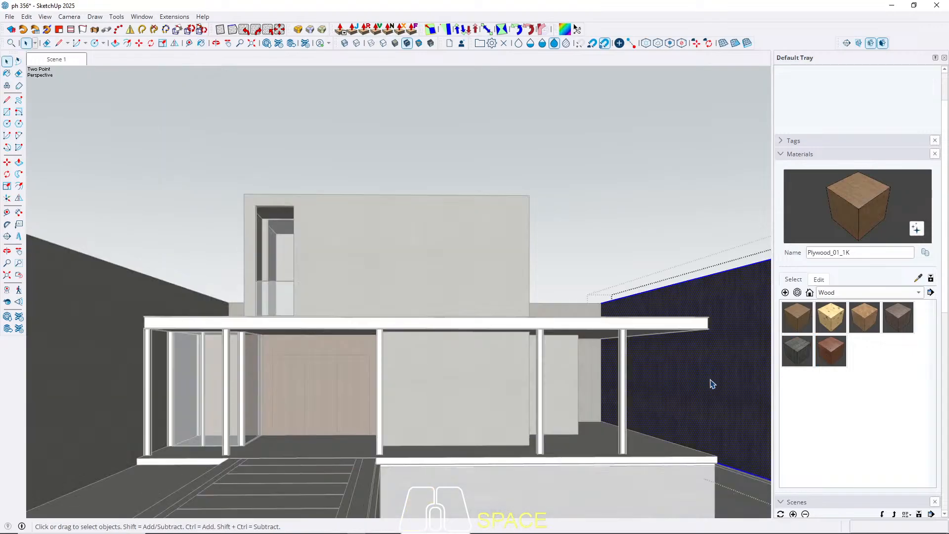
pyautogui.press('b')
pyautogui.click(712, 378)
pyautogui.press('space')
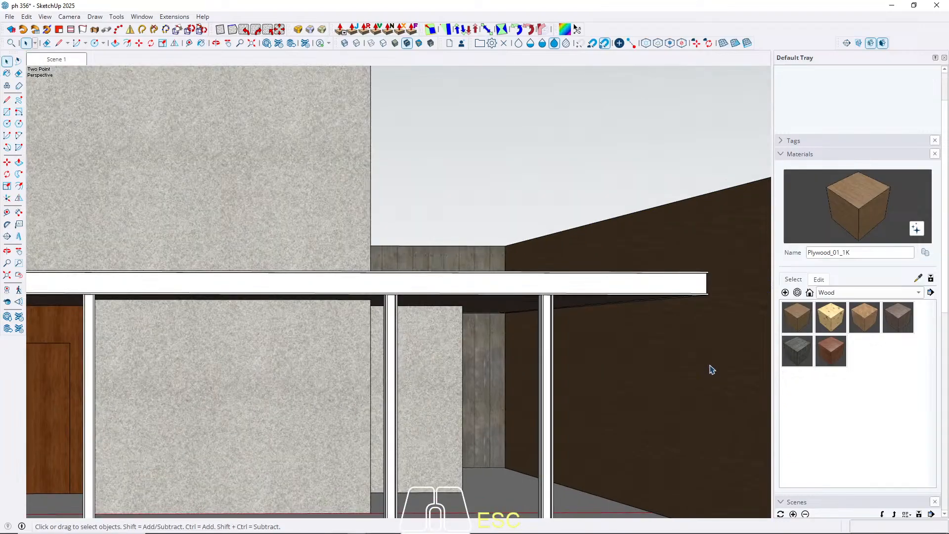
pyautogui.scroll(5, 712, 369)
pyautogui.scroll(-8, 711, 369)
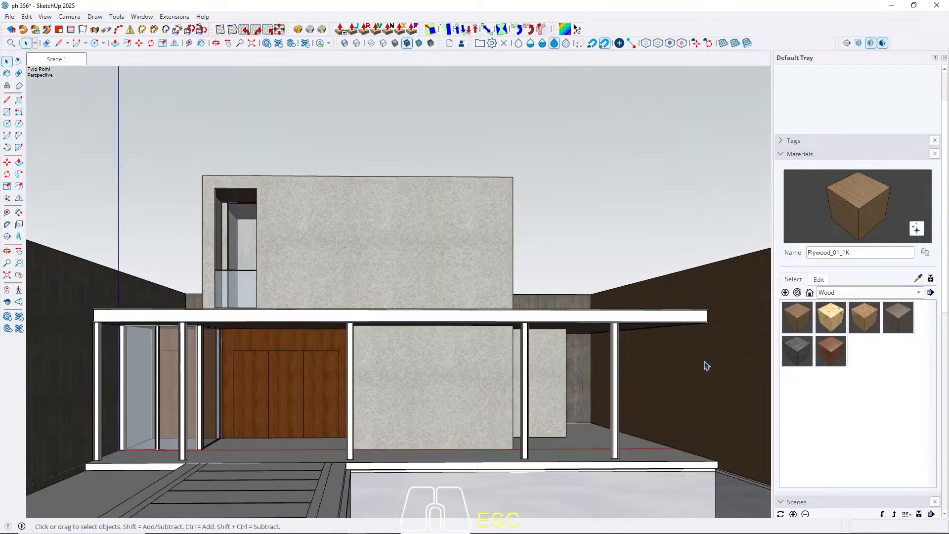
# Step: Undo the plywood paint on the right boundary wall, leave its group and return to Scene 1
pyautogui.hotkey('ctrl', 'z')
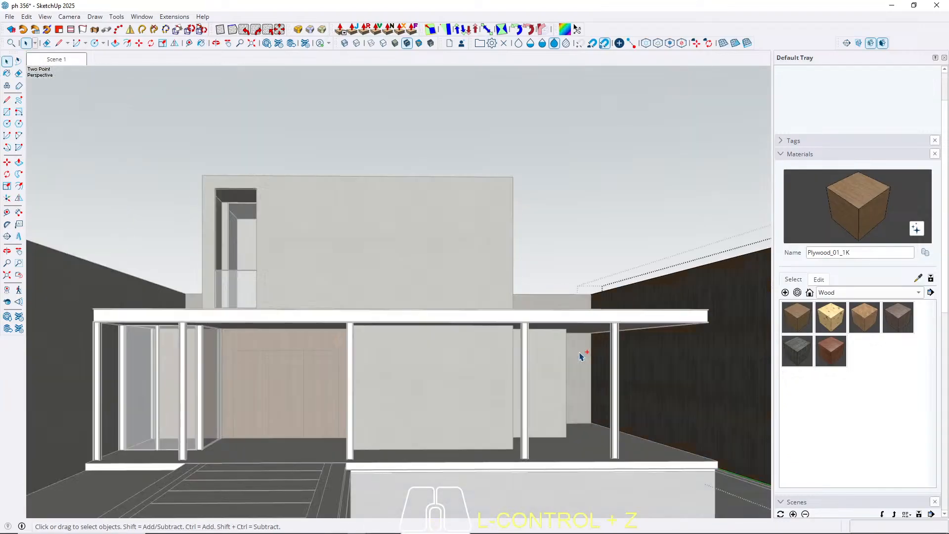
pyautogui.press('Escape')
pyautogui.click(58, 60)
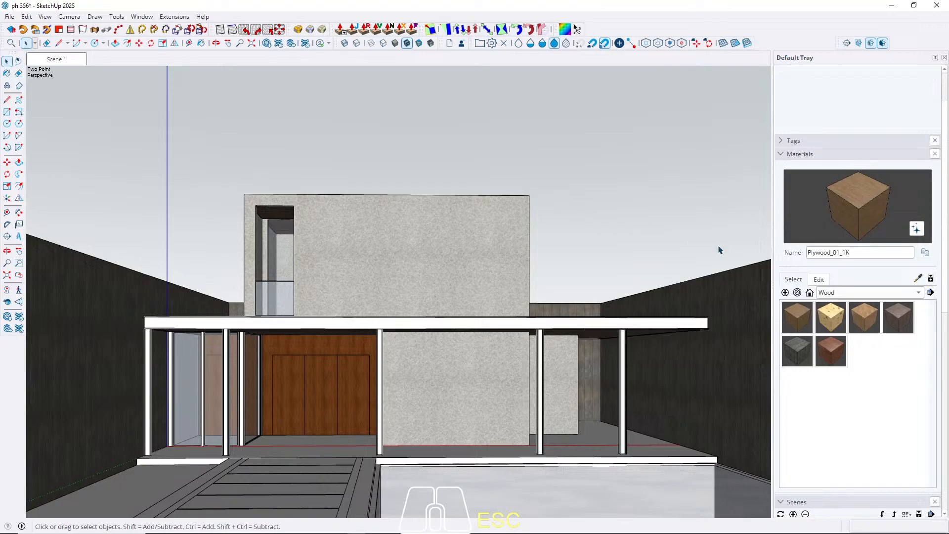
# Step: Compare the Asphalt & Concrete materials and choose Asphalt_06_1K for painting
pyautogui.moveTo(346, 297); pyautogui.dragTo(238, 321, button='middle')
pyautogui.scroll(5, 311, 361)
pyautogui.scroll(-5, 238, 320)
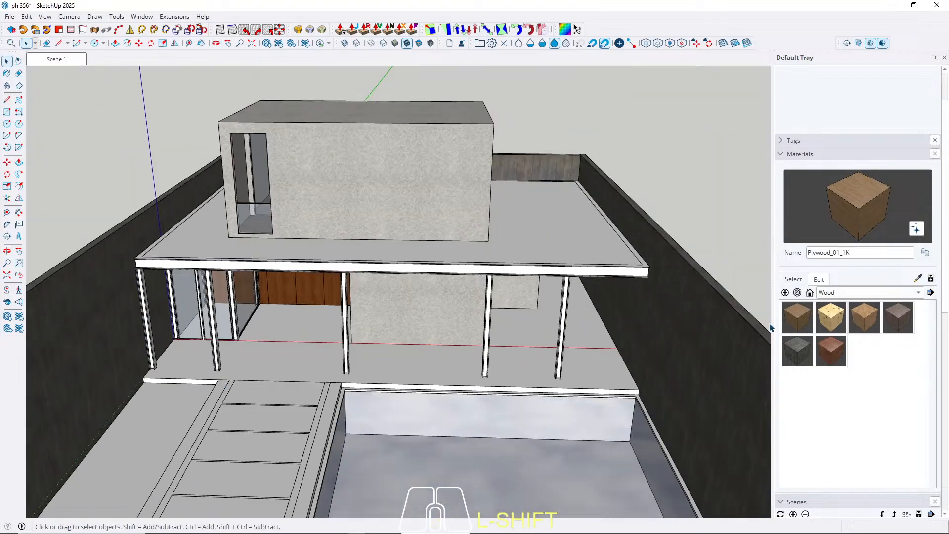
pyautogui.click(831, 293)
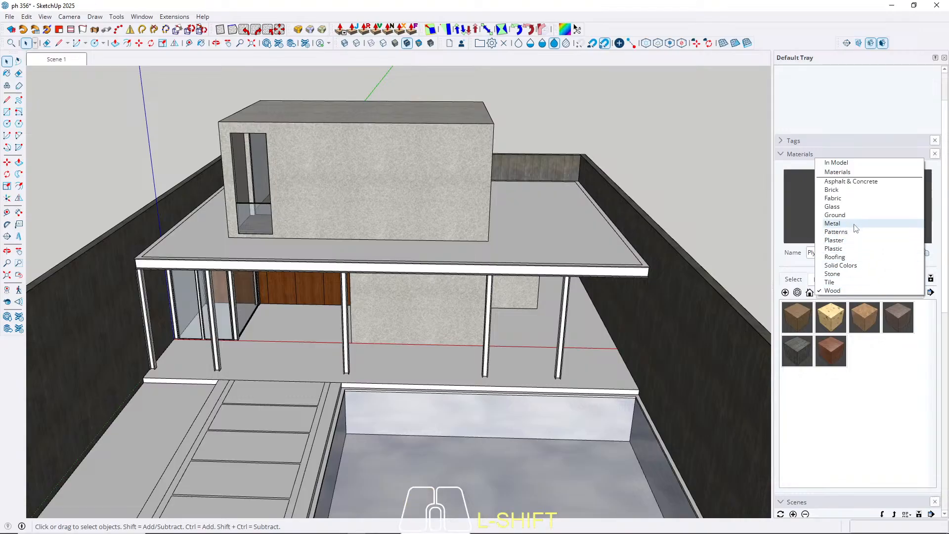
pyautogui.click(850, 181)
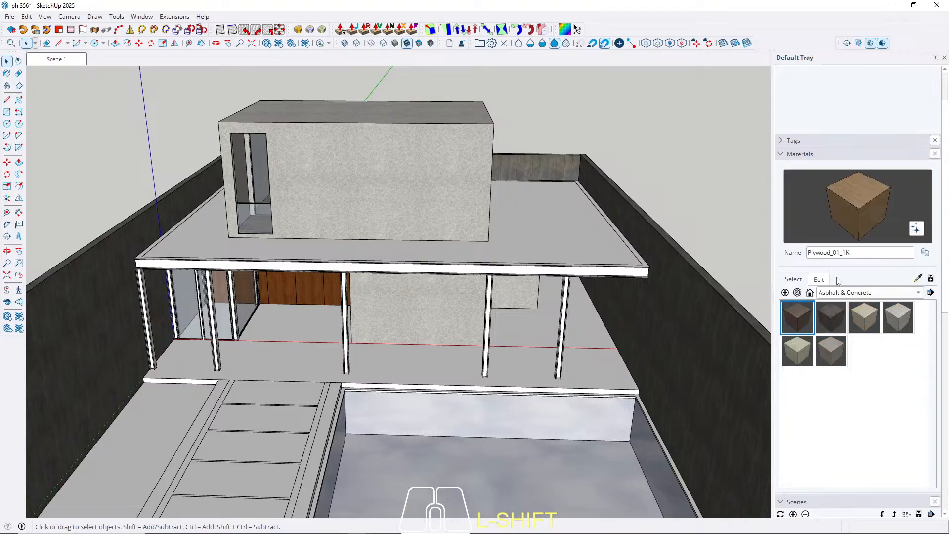
pyautogui.click(829, 316)
pyautogui.click(828, 355)
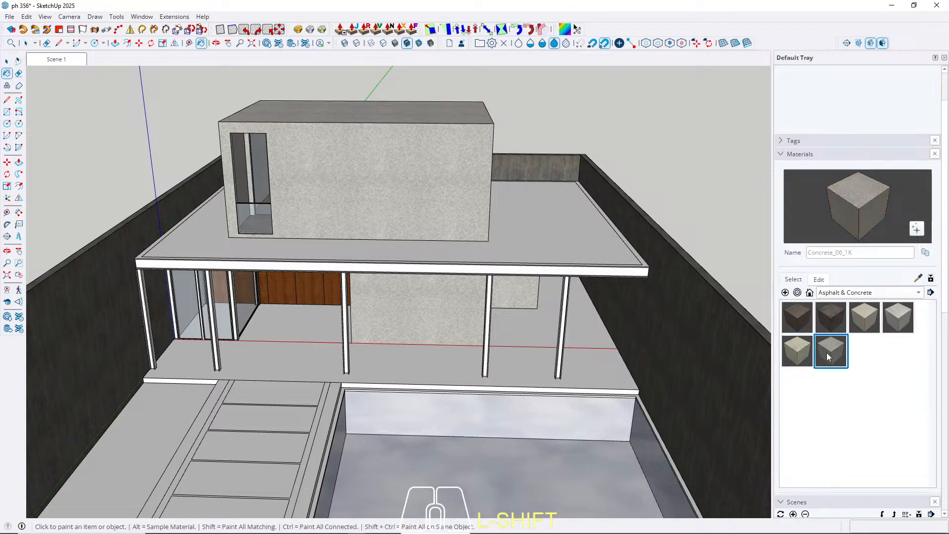
pyautogui.click(864, 316)
# Step: Paint the entire terrace floor slab under the canopy with Asphalt_06_1K and leave its group
pyautogui.scroll(3, 316, 378)
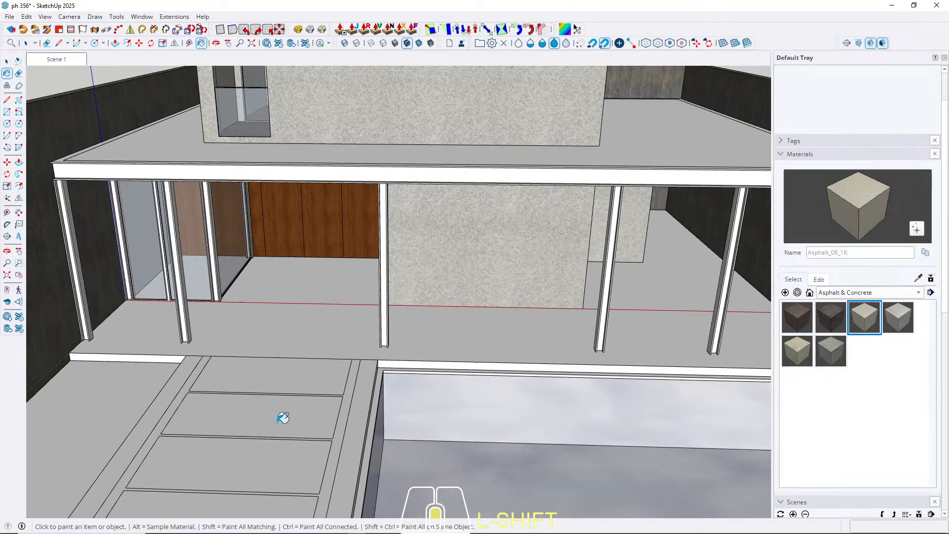
pyautogui.press('space')
pyautogui.tripleClick(288, 307)
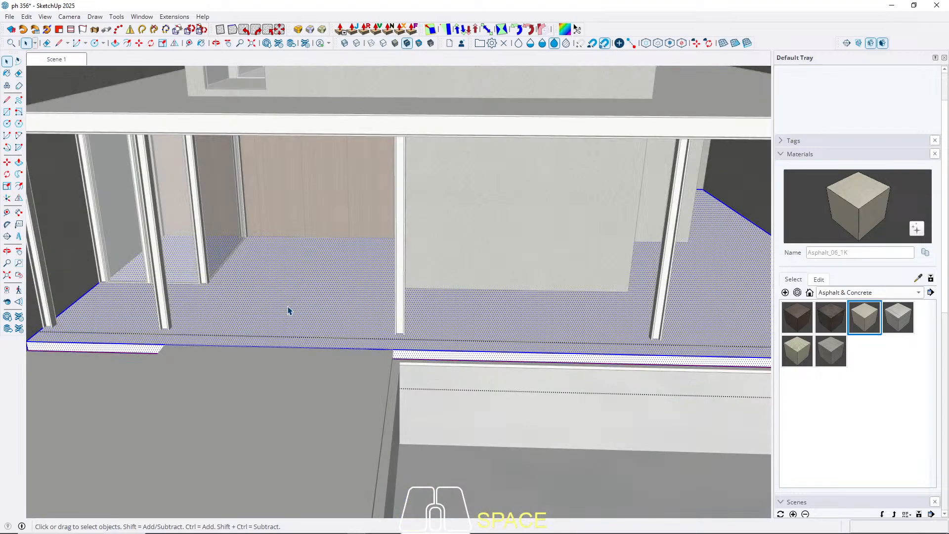
pyautogui.press('b')
pyautogui.click(293, 300)
pyautogui.press('space')
pyautogui.press('Escape')
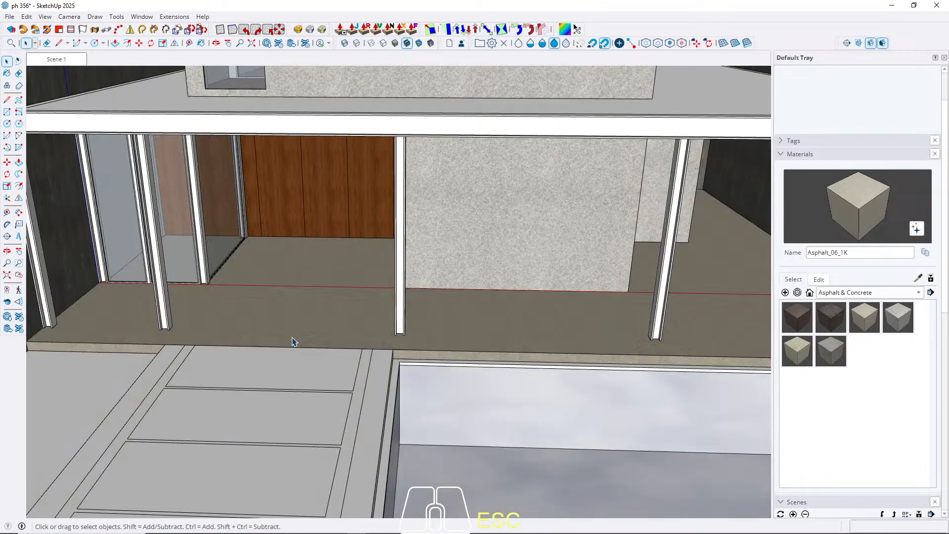
# Step: Paint the whole walkway beside the pool with Asphalt_06_1K and leave its group
pyautogui.tripleClick(317, 377)
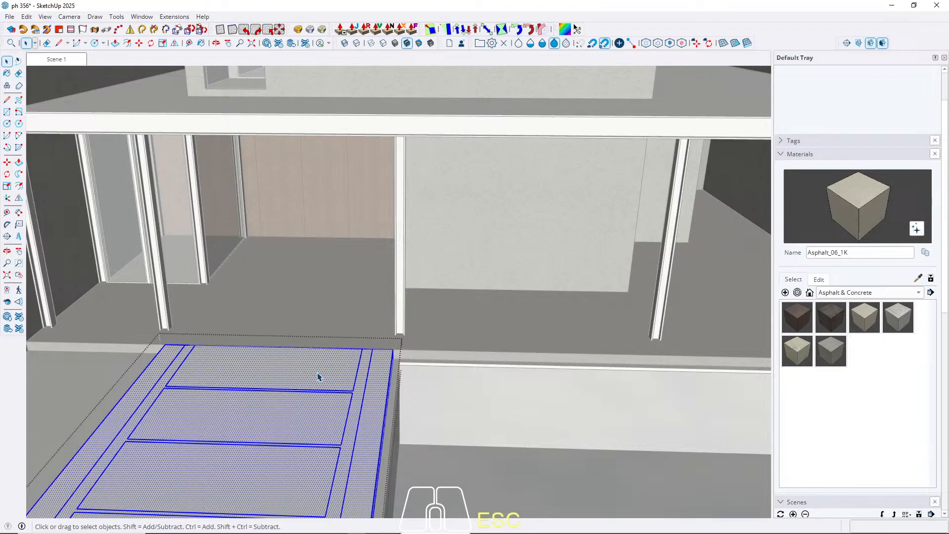
pyautogui.press('b')
pyautogui.click(317, 377)
pyautogui.press('space')
pyautogui.press('Escape')
pyautogui.scroll(-5, 364, 278)
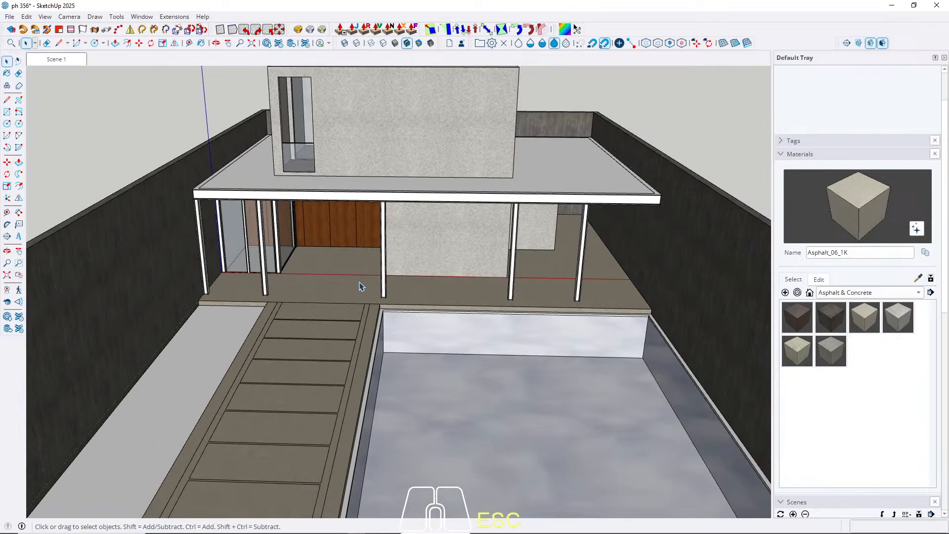
# Step: Select the joint strips between the walkway slabs inside their group and browse the Solid Colors materials for a green
pyautogui.scroll(3, 362, 286)
pyautogui.scroll(2, 394, 339)
pyautogui.click(394, 339)
pyautogui.doubleClick(395, 336)
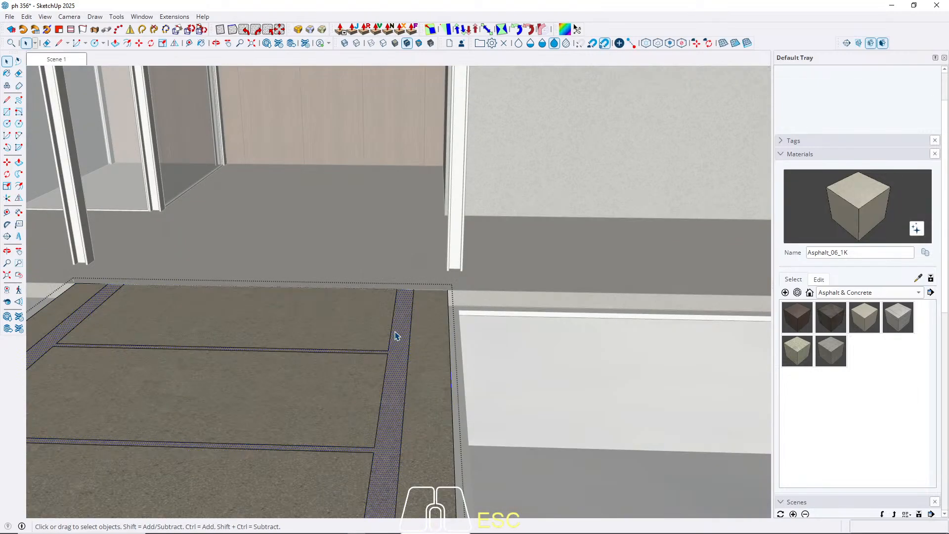
pyautogui.click(857, 292)
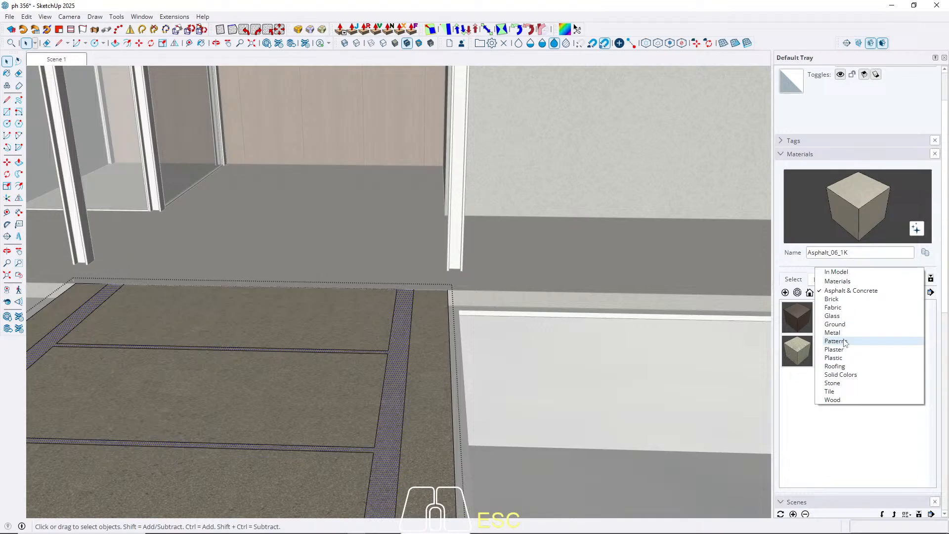
pyautogui.click(848, 374)
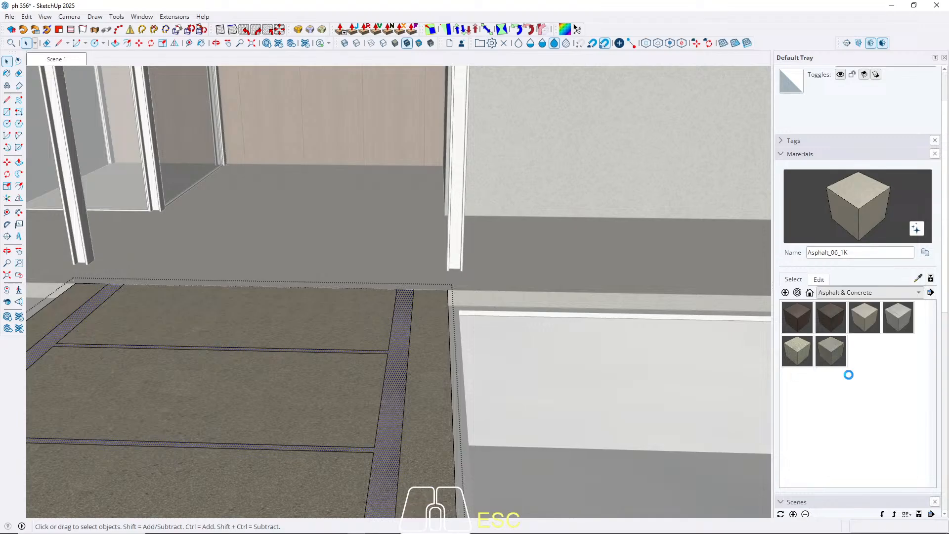
pyautogui.scroll(-5, 845, 375)
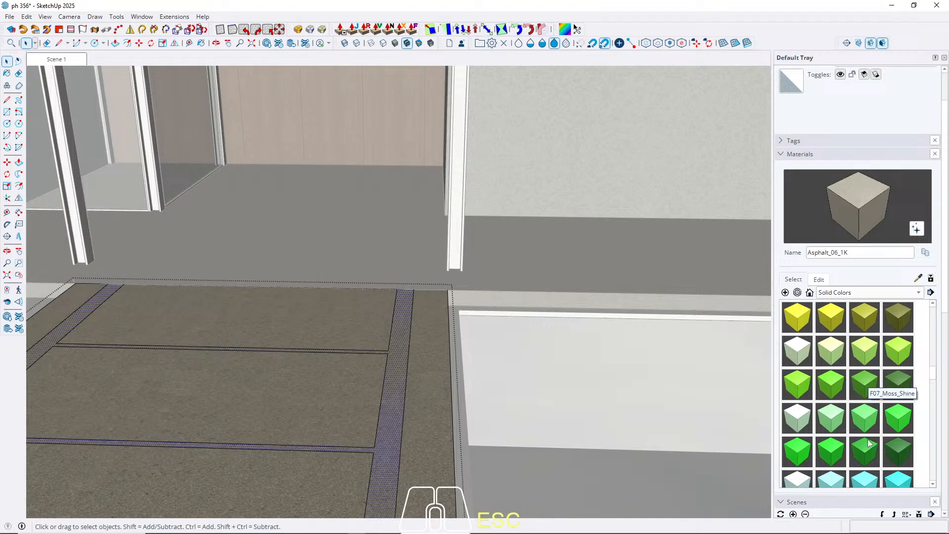
pyautogui.scroll(-10, 867, 442)
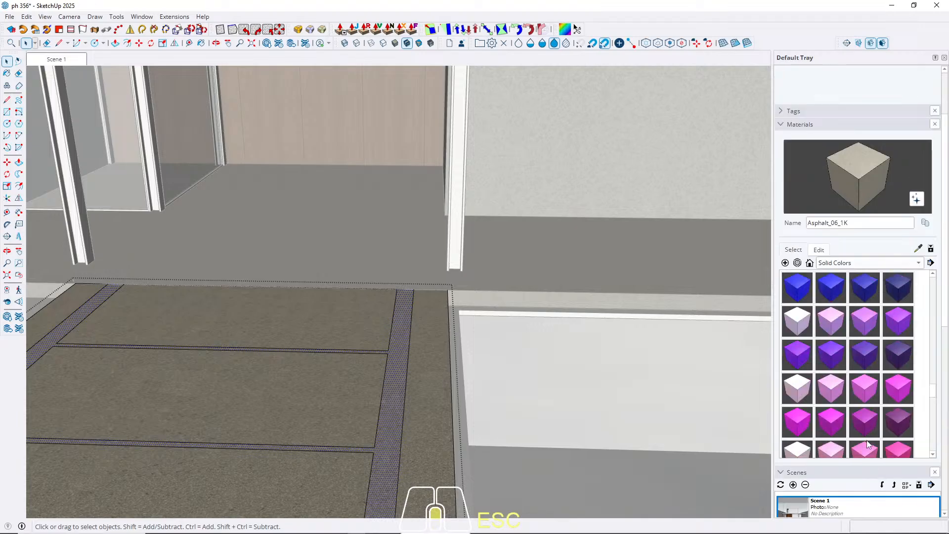
pyautogui.scroll(6, 867, 440)
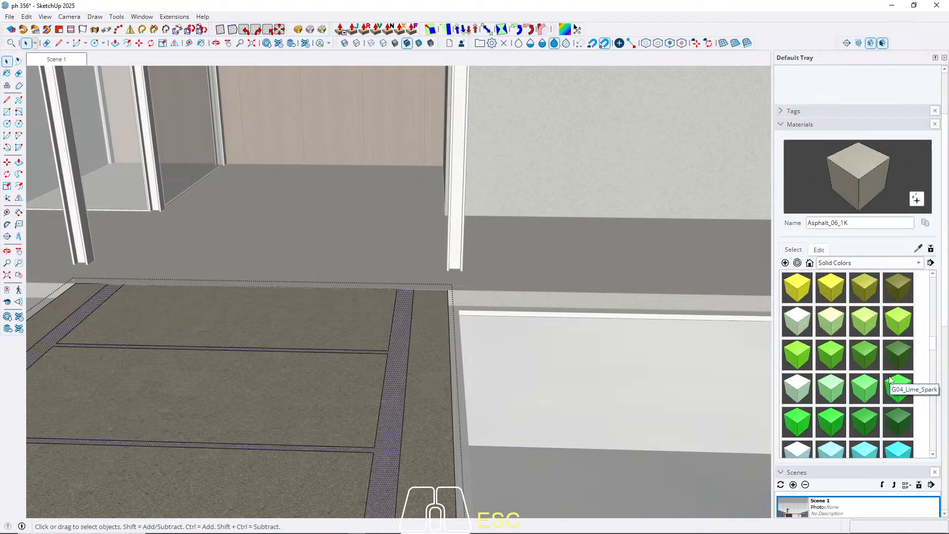
pyautogui.scroll(1, 892, 383)
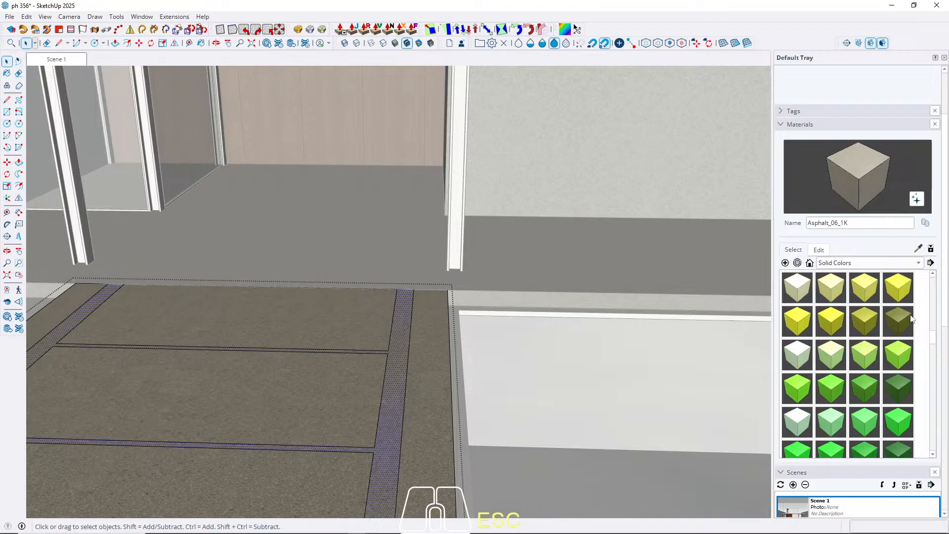
# Step: Try the solid color E08_Lime_Depth on the joint strips between the walkway slabs
pyautogui.click(898, 332)
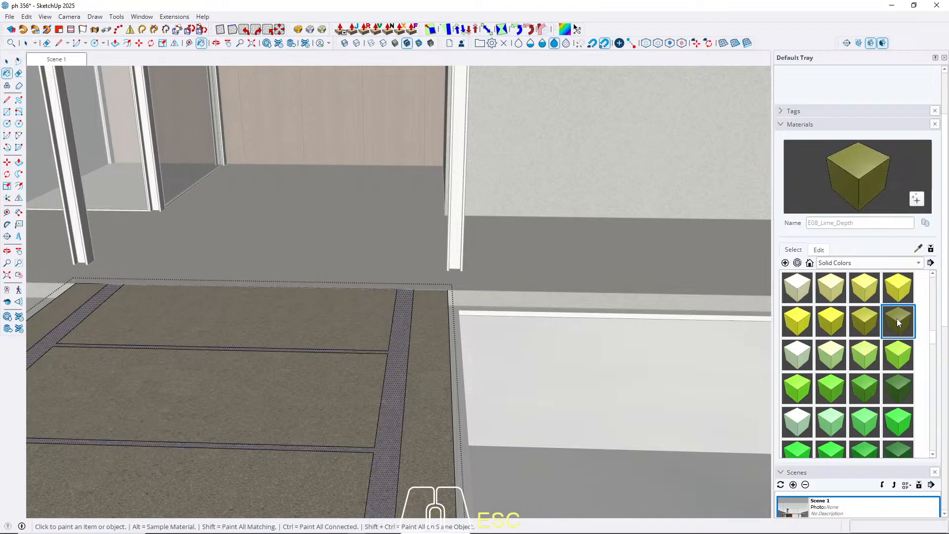
pyautogui.scroll(2, 407, 371)
pyautogui.click(403, 370)
pyautogui.press('space')
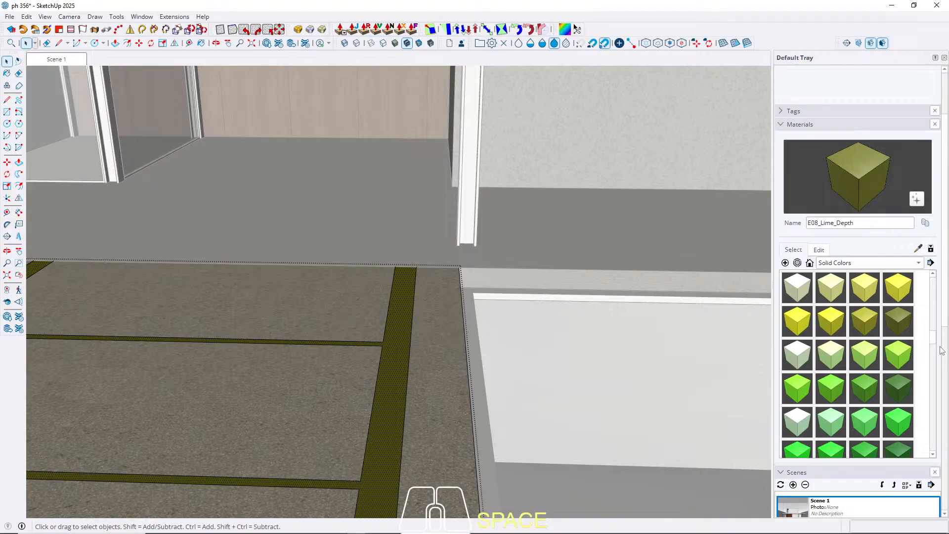
# Step: Paint the joint strips between the walkway slabs with F08_Forest_Shadow, return to Scene 1 and leave the group
pyautogui.click(899, 388)
pyautogui.click(392, 369)
pyautogui.press('space')
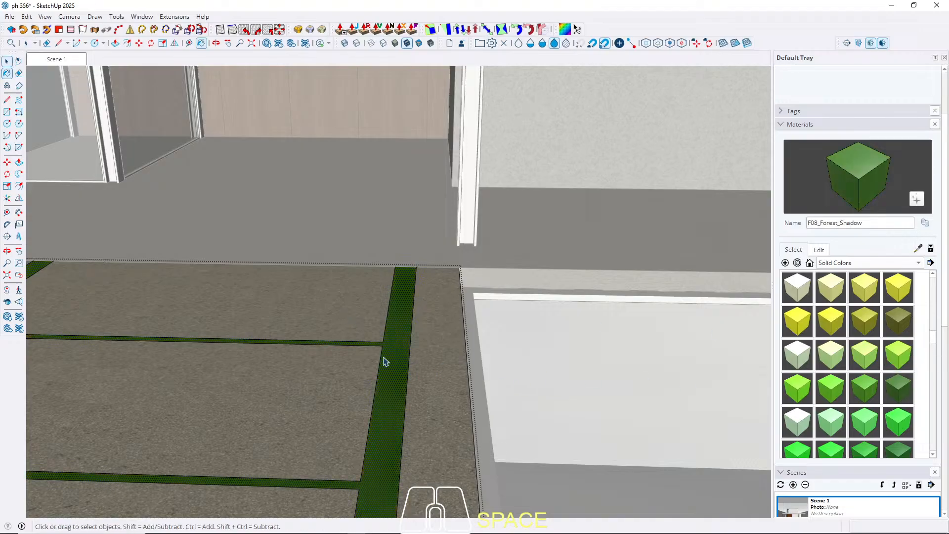
pyautogui.click(53, 59)
pyautogui.press('Escape')
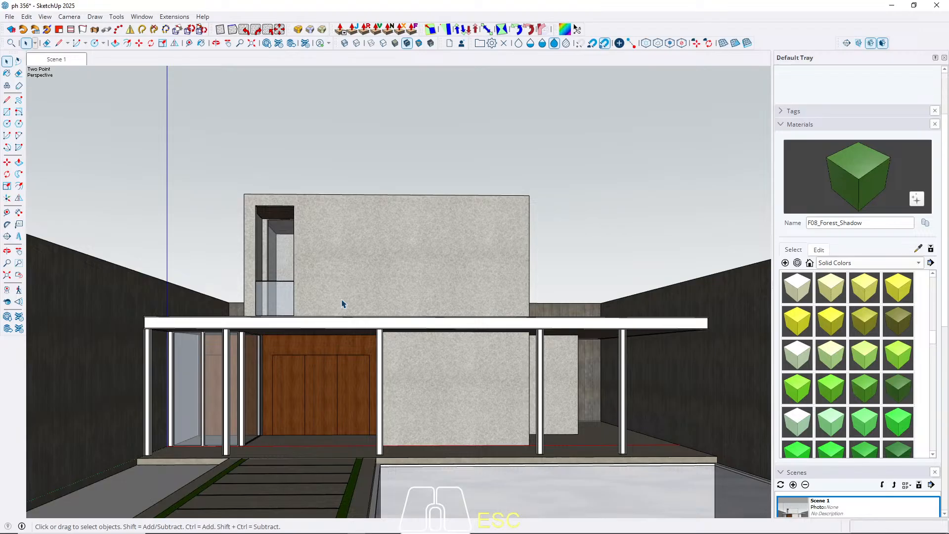
# Step: Paint the ground area between the left boundary wall and the walkway with E08_Lime_Depth and leave its group
pyautogui.click(897, 322)
pyautogui.press('space')
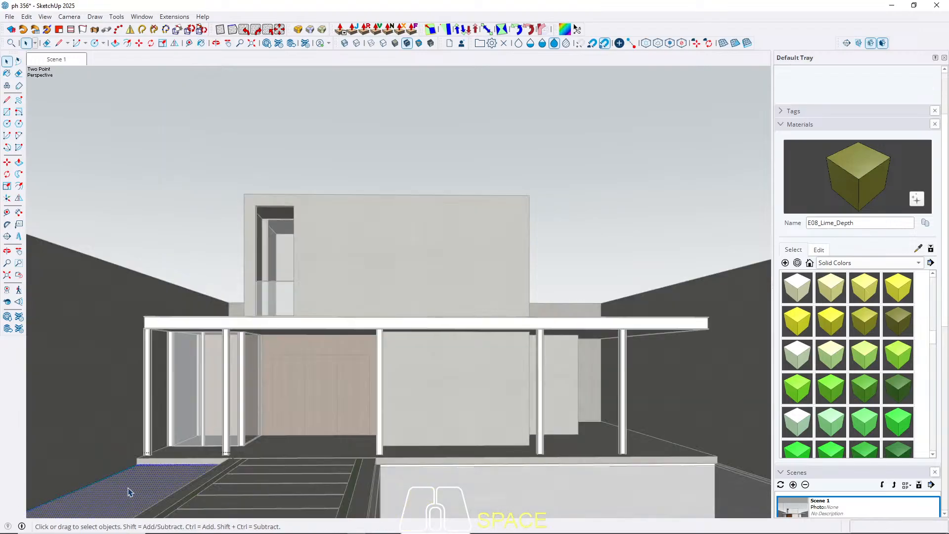
pyautogui.press('Escape')
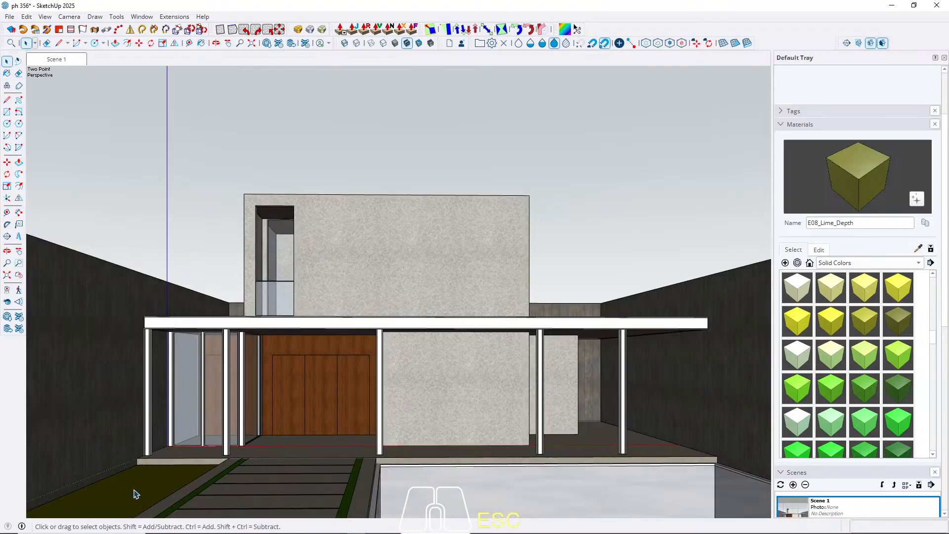
pyautogui.moveTo(354, 343); pyautogui.dragTo(287, 345, button='middle')
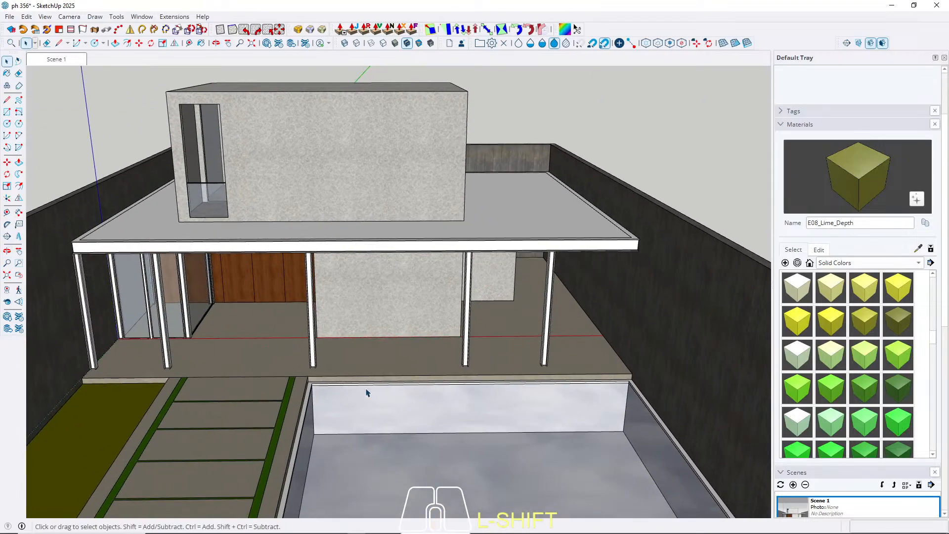
pyautogui.scroll(3, 339, 322)
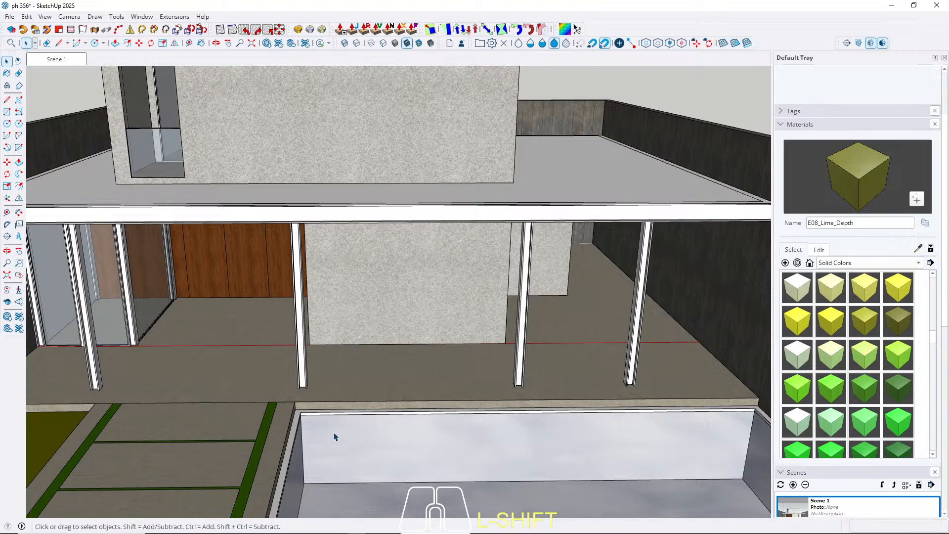
# Step: Try Asphalt_06_1K from the Asphalt & Concrete collection on the pool shell and leave its group
pyautogui.click(854, 263)
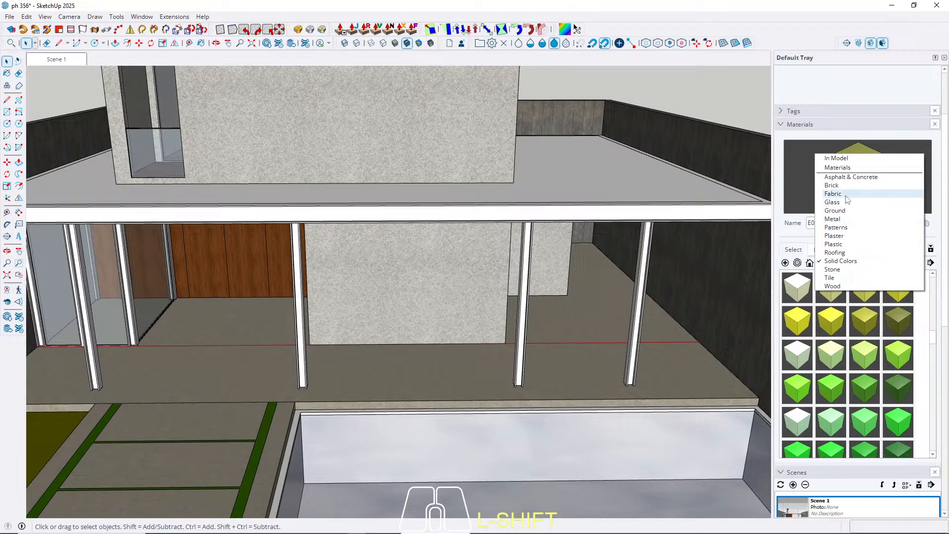
pyautogui.click(845, 177)
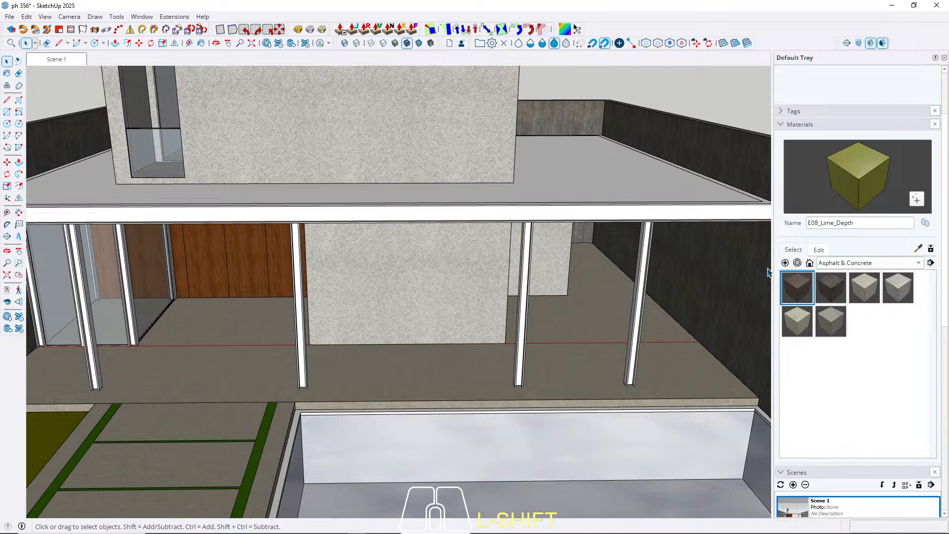
pyautogui.click(797, 319)
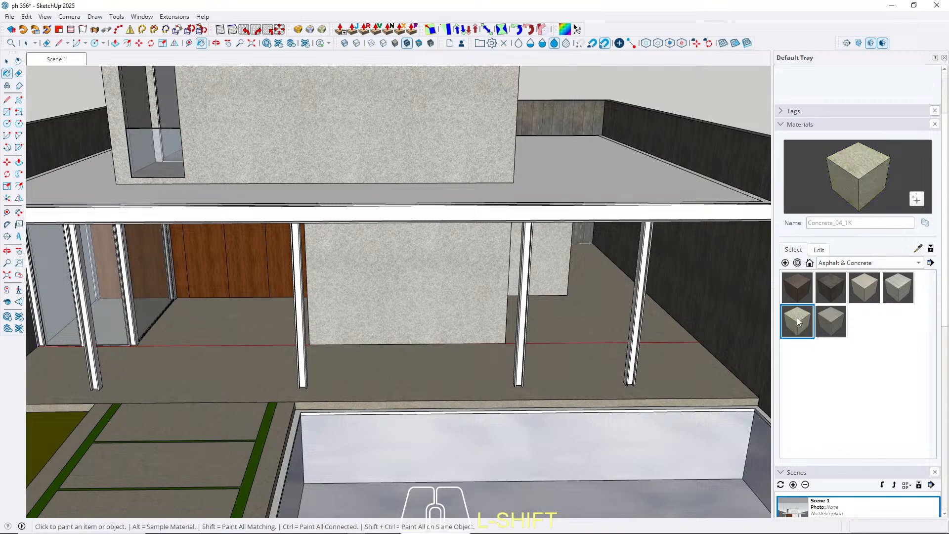
pyautogui.click(832, 327)
pyautogui.click(865, 290)
pyautogui.press('space')
pyautogui.scroll(3, 294, 410)
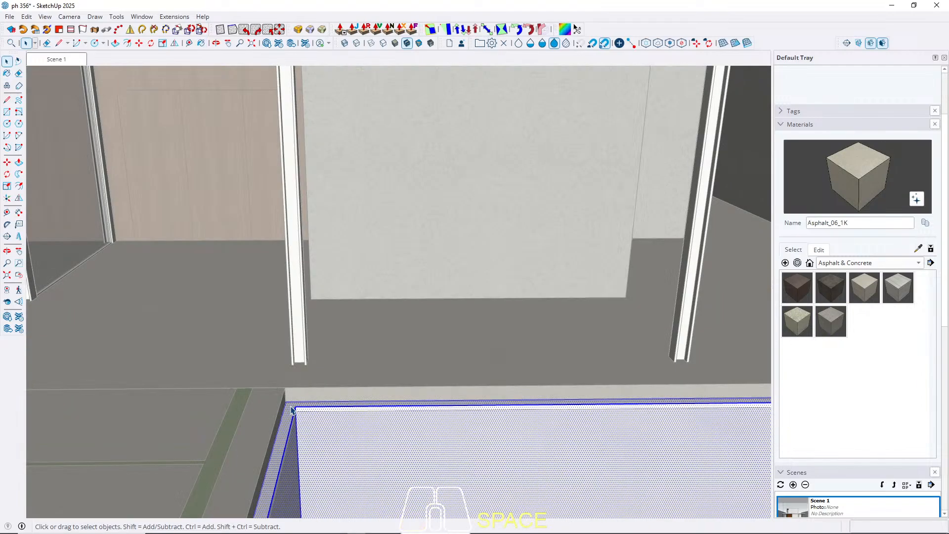
pyautogui.click(295, 410)
pyautogui.press('Escape')
pyautogui.scroll(3, 315, 432)
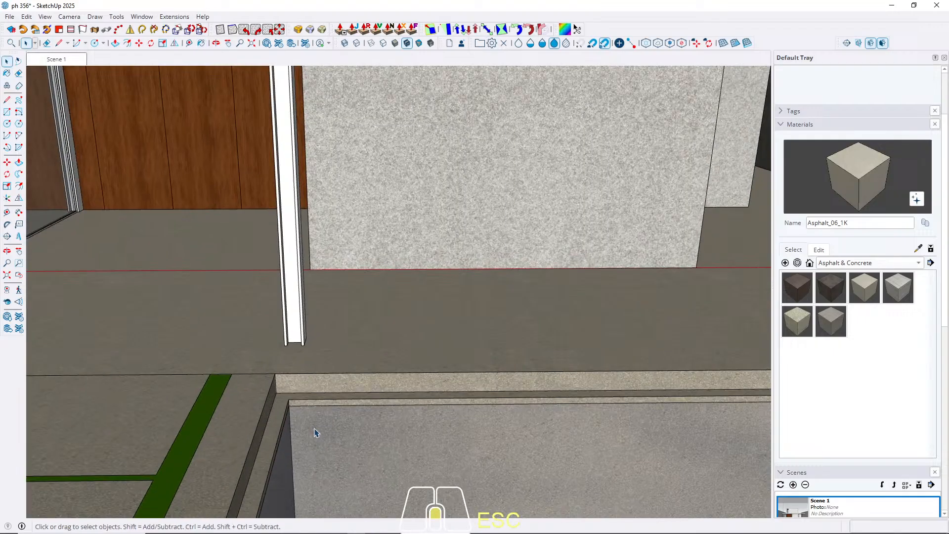
# Step: Paint all faces of the pool shell with Concrete_04_1K inside its group and leave the group
pyautogui.click(797, 321)
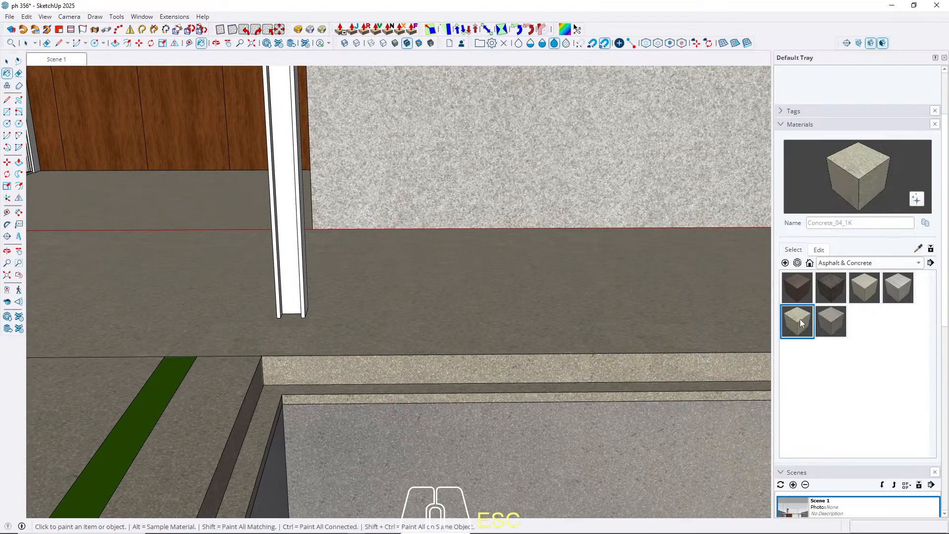
pyautogui.scroll(3, 287, 384)
pyautogui.moveTo(268, 381); pyautogui.dragTo(356, 422, button='middle')
pyautogui.press('space')
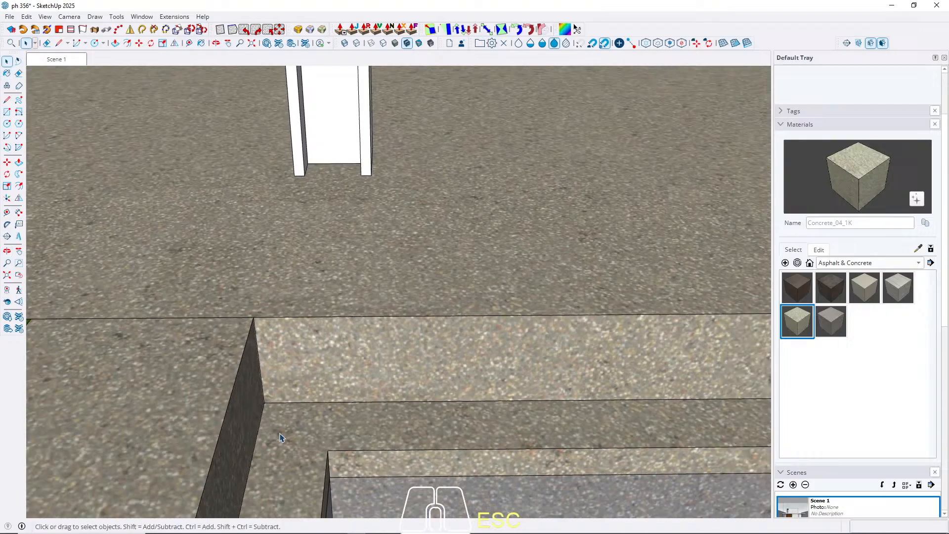
pyautogui.tripleClick(292, 436)
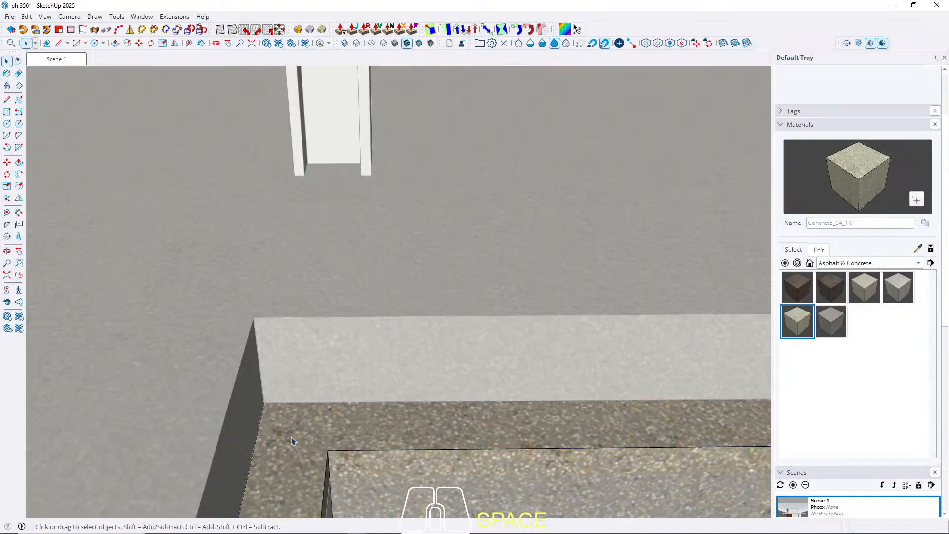
pyautogui.press('b')
pyautogui.click(297, 431)
pyautogui.press('space')
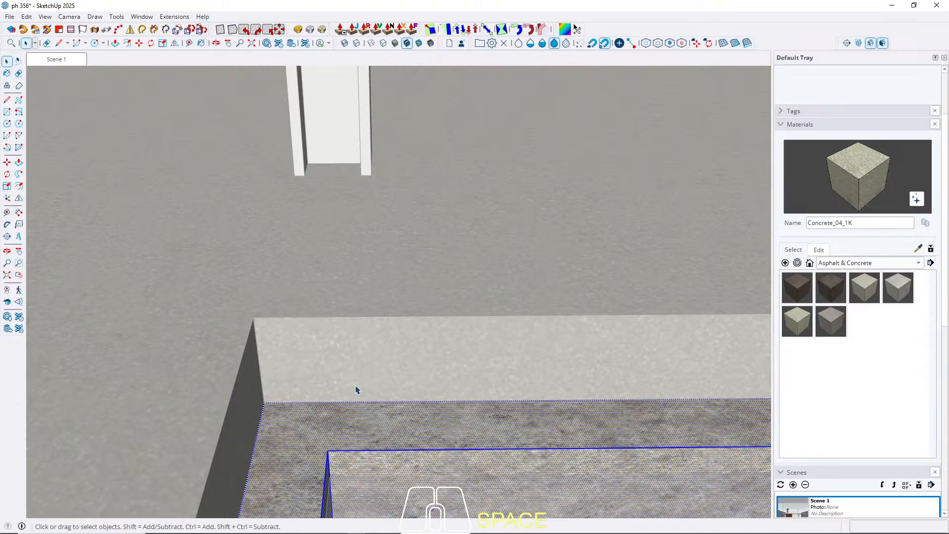
pyautogui.press('Escape')
pyautogui.moveTo(356, 388); pyautogui.dragTo(278, 275, button='middle')
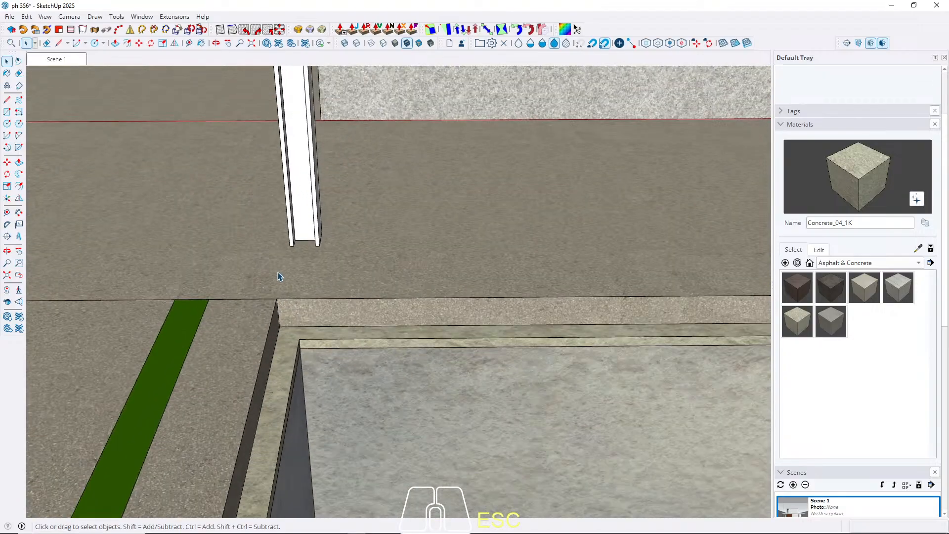
# Step: Sample Concrete_06_1K from the upper-floor wall, paint the top of the lower roof slab with it and return to Scene 1
pyautogui.scroll(-2, 278, 277)
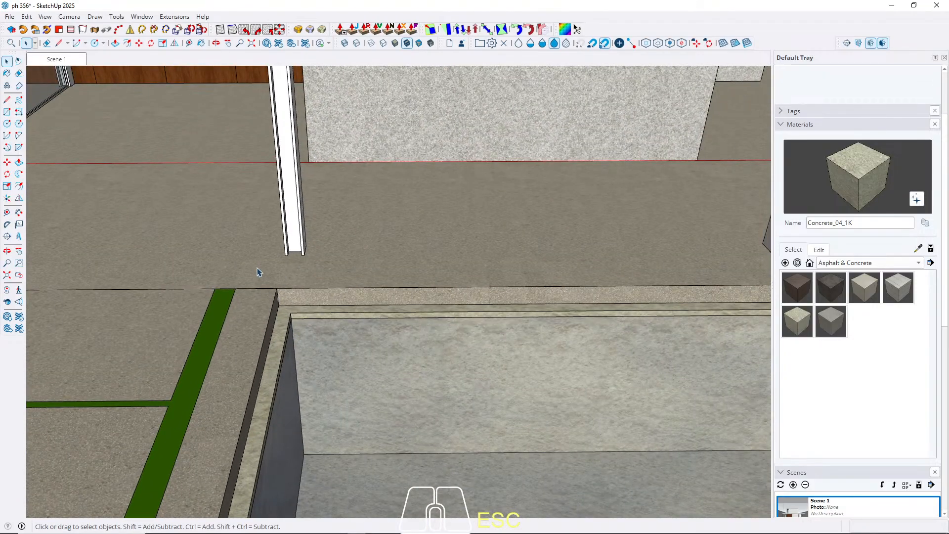
pyautogui.scroll(-3, 321, 374)
pyautogui.moveTo(395, 292); pyautogui.dragTo(420, 309, button='middle')
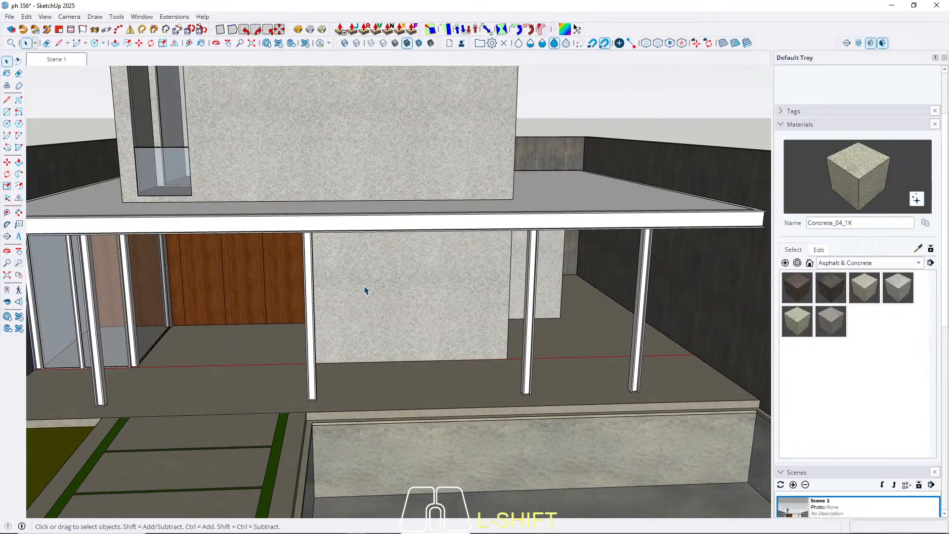
pyautogui.moveTo(365, 290)
pyautogui.mouseDown(button='middle')
pyautogui.moveTo(367, 180)
pyautogui.moveTo(362, 221)
pyautogui.moveTo(386, 354)
pyautogui.moveTo(336, 334)
pyautogui.mouseUp(button='middle')
pyautogui.click(227, 346)
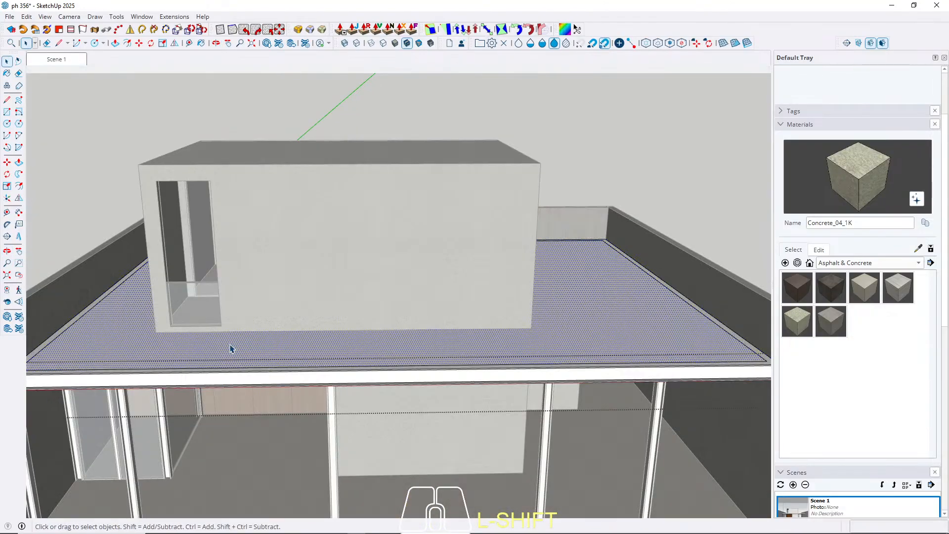
pyautogui.press('b')
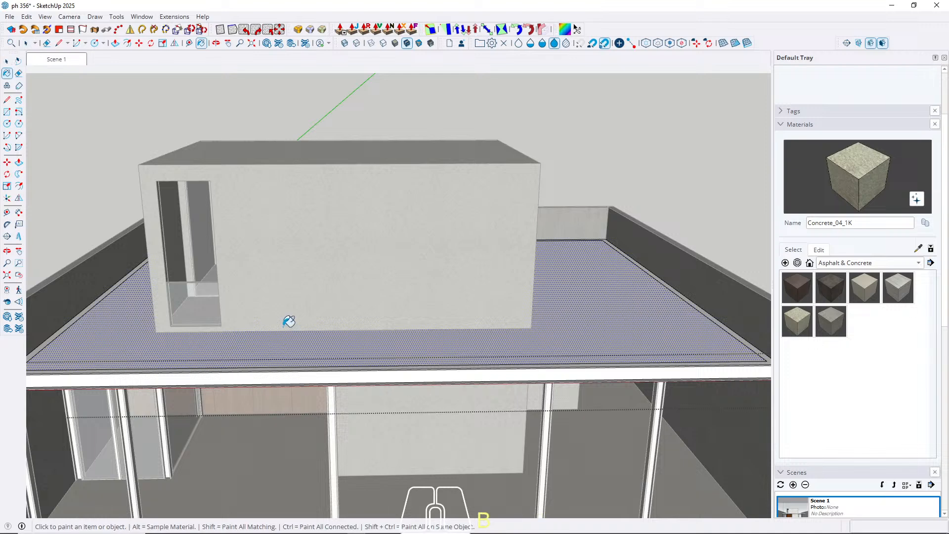
pyautogui.keyDown('alt'); pyautogui.click(323, 275); pyautogui.keyUp('alt')
pyautogui.press('space')
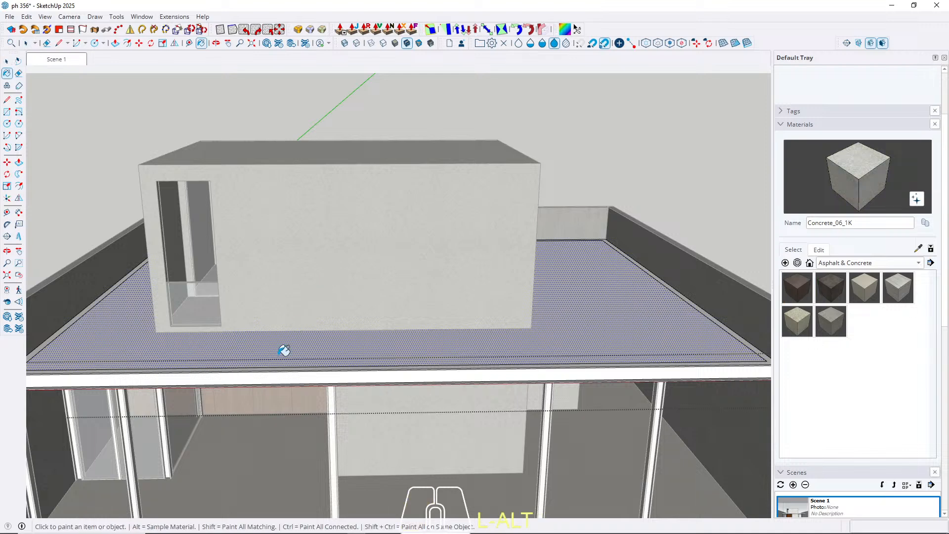
pyautogui.click(54, 60)
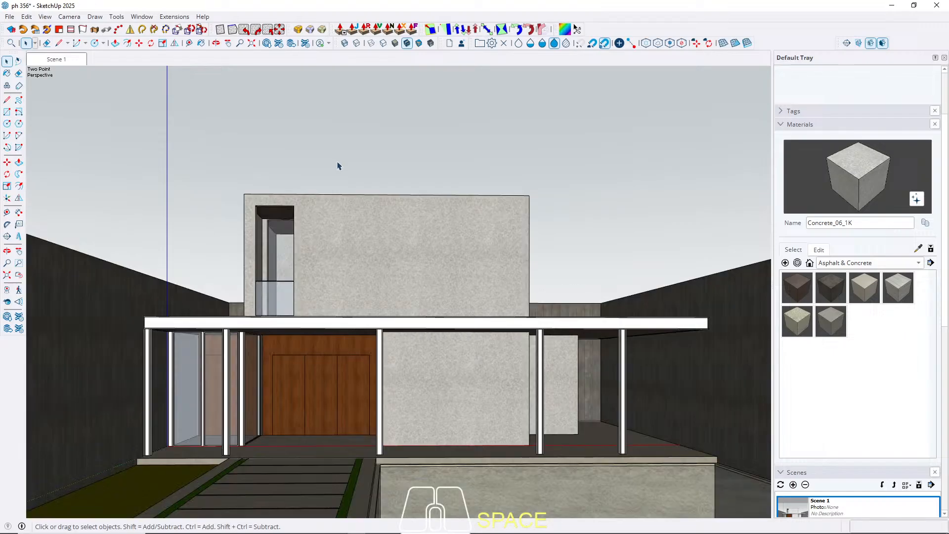
pyautogui.press('Escape')
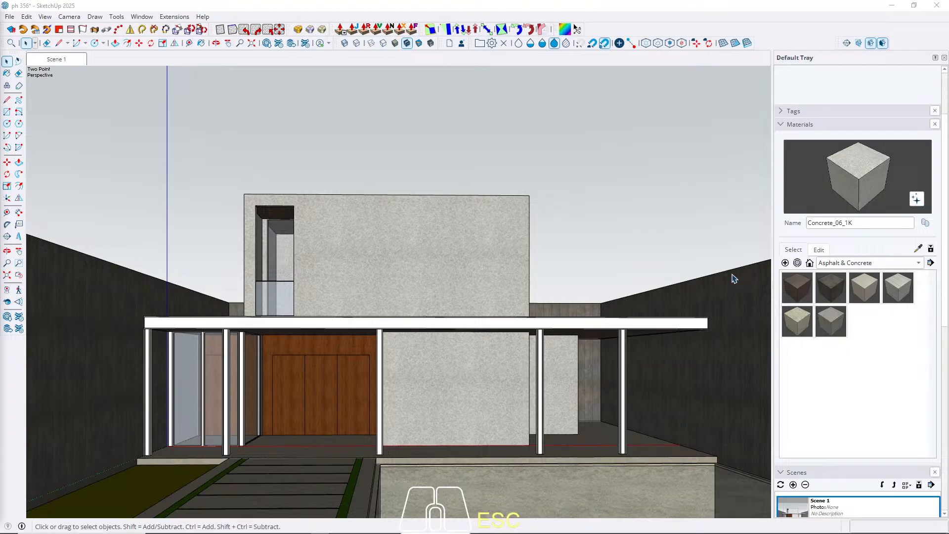
# Step: Look through the In Model materials and the overview of material collections
pyautogui.click(843, 263)
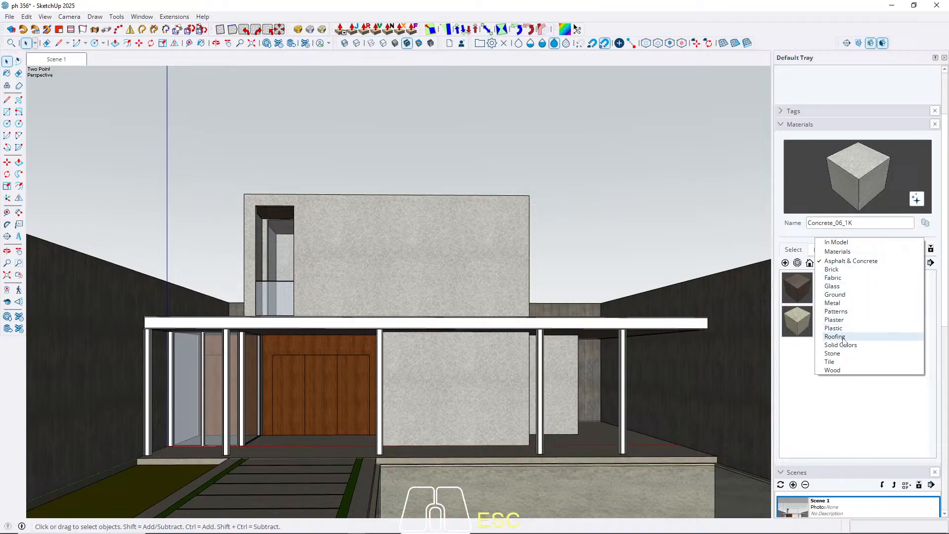
pyautogui.click(830, 242)
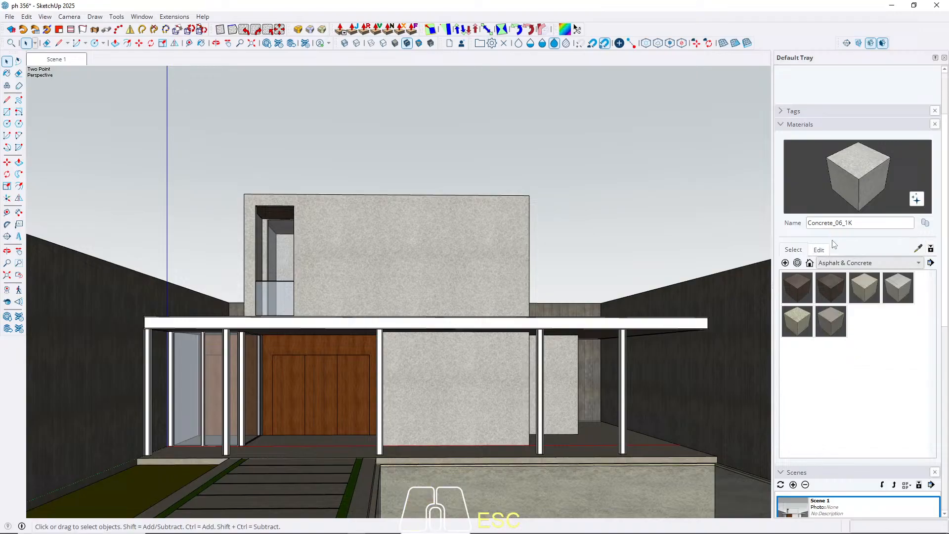
pyautogui.click(854, 262)
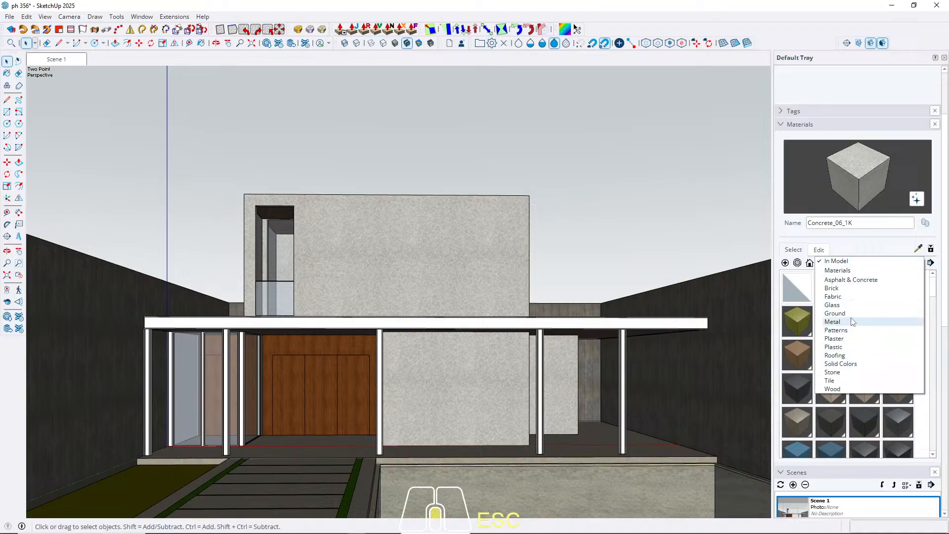
pyautogui.scroll(-1, 851, 321)
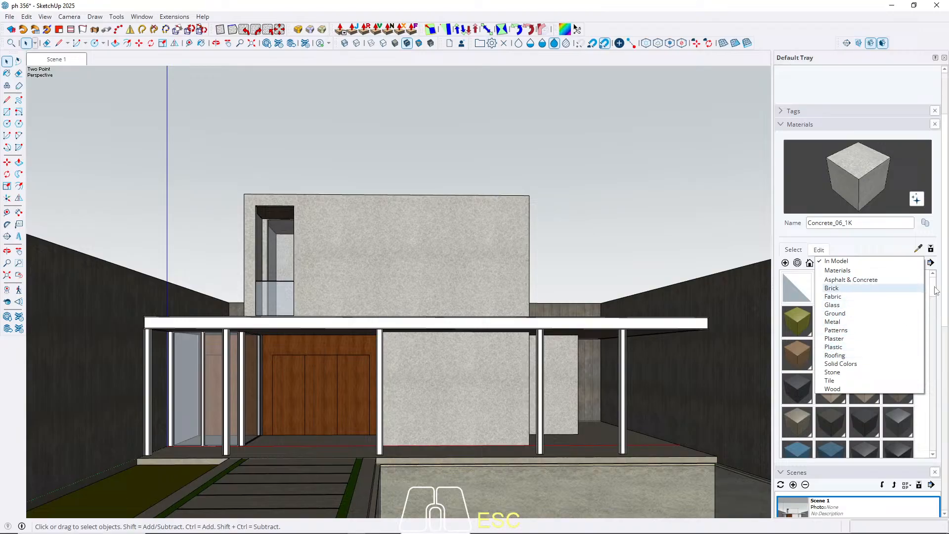
pyautogui.click(948, 297)
pyautogui.click(832, 264)
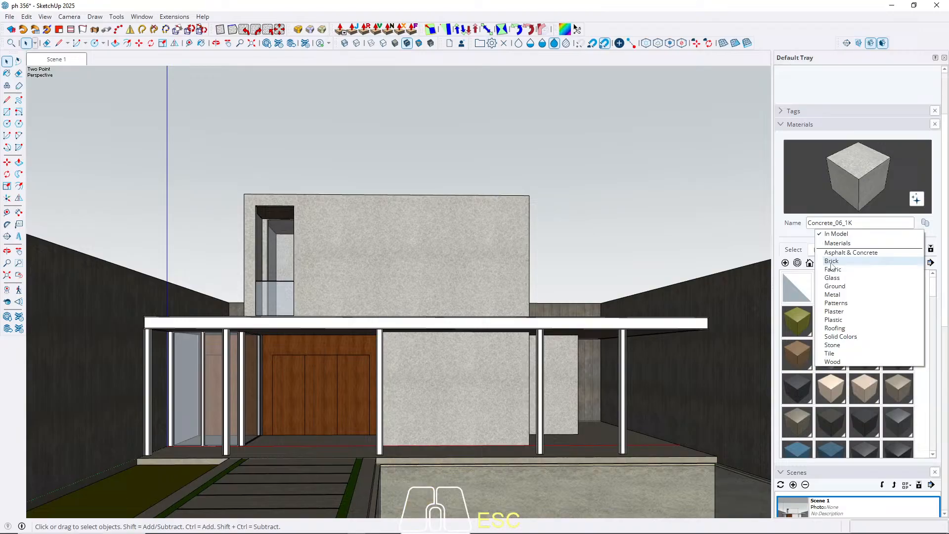
pyautogui.click(839, 243)
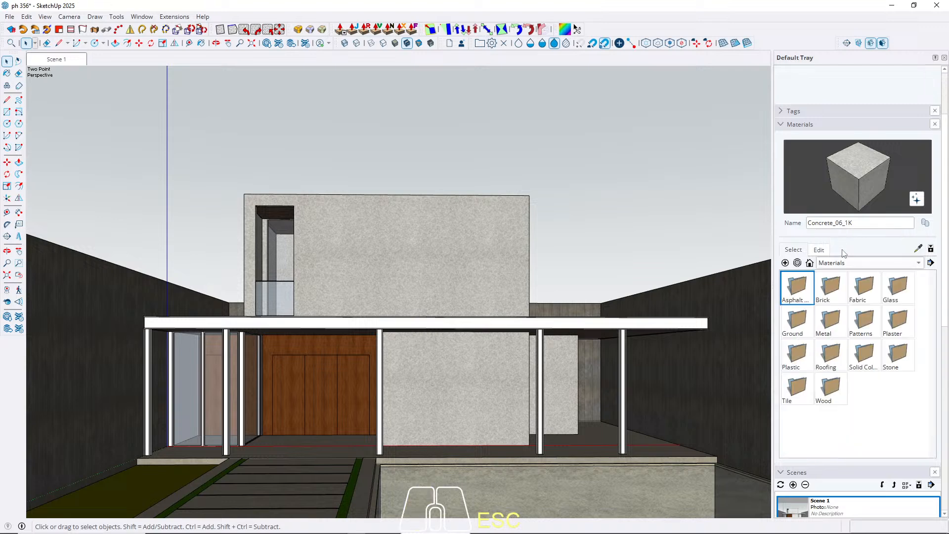
# Step: Paint the terrace columns with the dark solid color ThomThom - Hat3 from the Solid Colors collection and leave their group
pyautogui.click(843, 265)
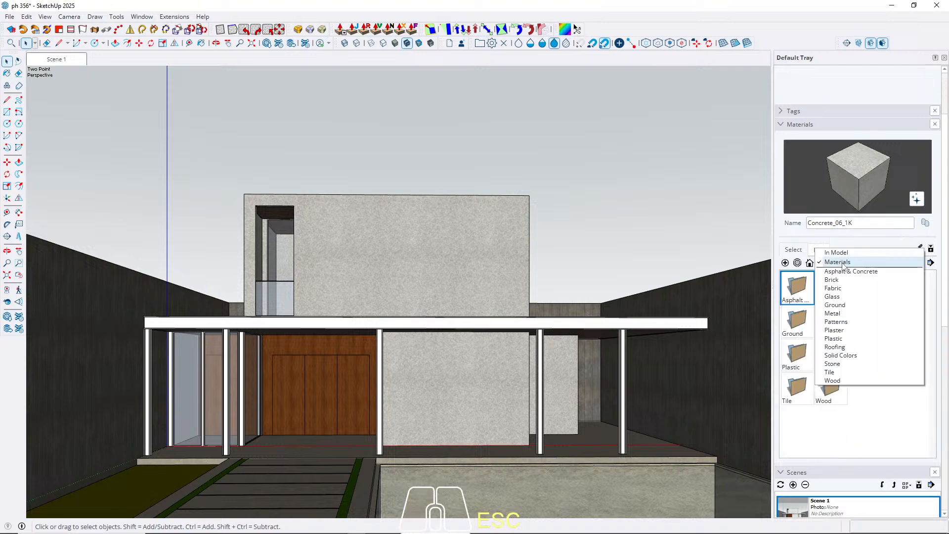
pyautogui.click(848, 355)
pyautogui.scroll(-15, 852, 362)
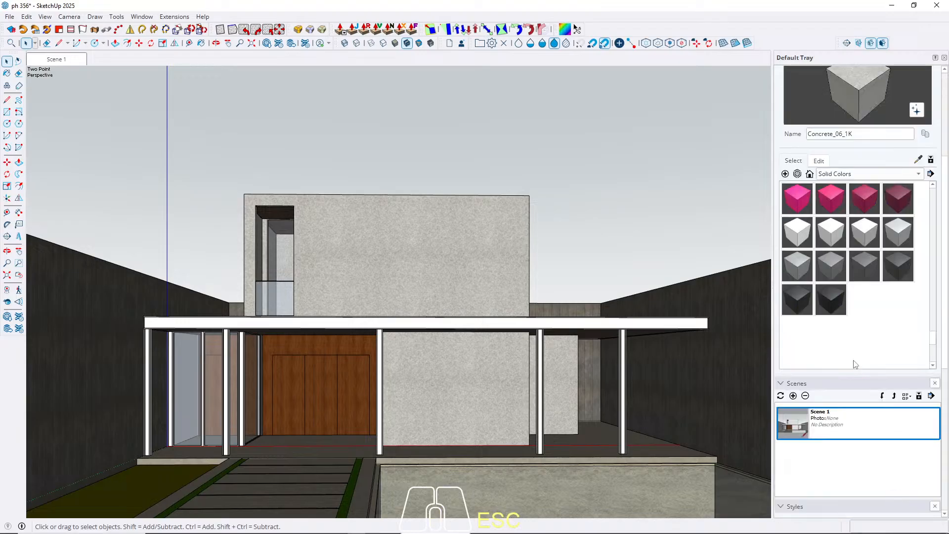
pyautogui.click(904, 263)
pyautogui.press('space')
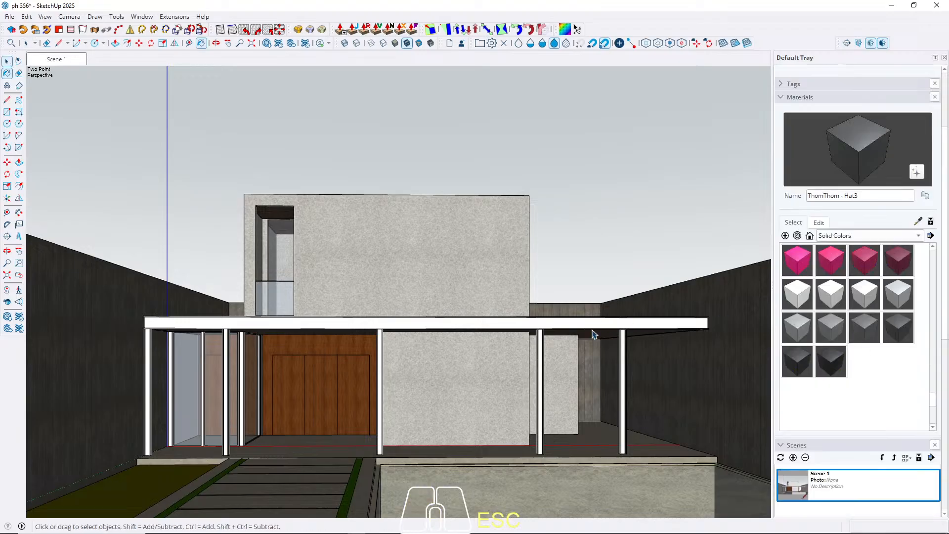
pyautogui.scroll(2, 373, 326)
pyautogui.press('b')
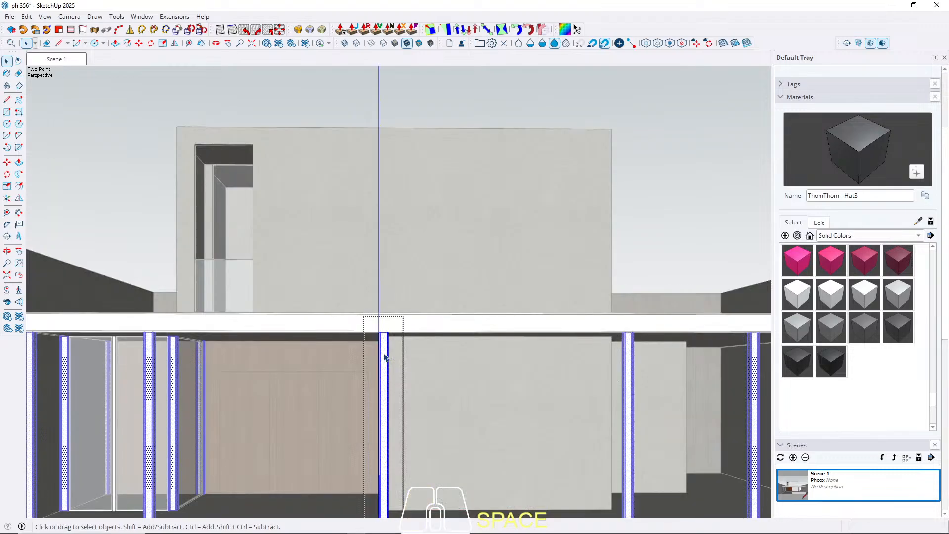
pyautogui.press('space')
pyautogui.press('Escape')
# Step: Paint the edge frame around the lower roof slab with ThomThom - Hat3, return to Scene 1 and leave the group
pyautogui.moveTo(269, 325)
pyautogui.mouseDown(button='middle')
pyautogui.moveTo(224, 396)
pyautogui.moveTo(209, 385)
pyautogui.mouseUp(button='middle')
pyautogui.tripleClick(210, 384)
pyautogui.keyDown('shift'); pyautogui.click(148, 365); pyautogui.keyUp('shift')
pyautogui.press('w')
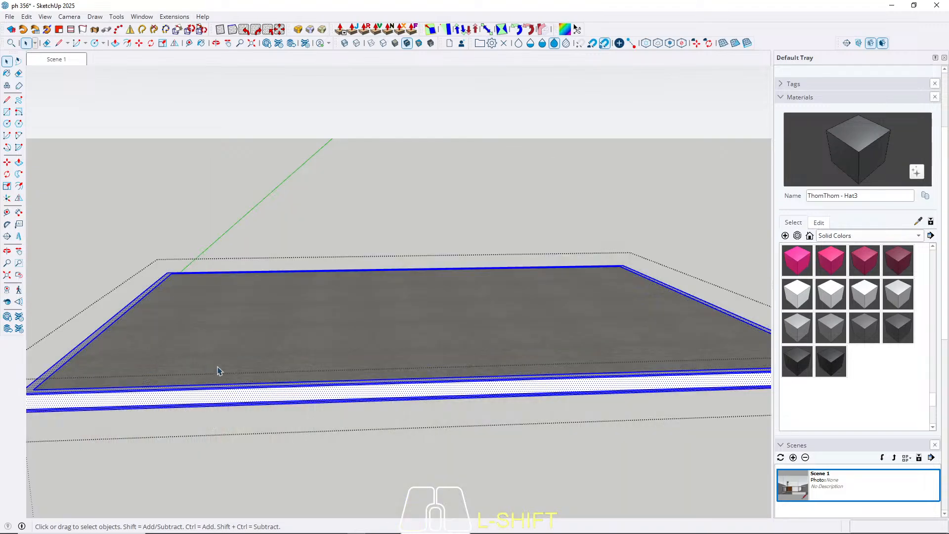
pyautogui.moveTo(249, 359); pyautogui.dragTo(262, 157, button='middle')
pyautogui.keyDown('shift'); pyautogui.click(251, 395); pyautogui.keyUp('shift')
pyautogui.press('b')
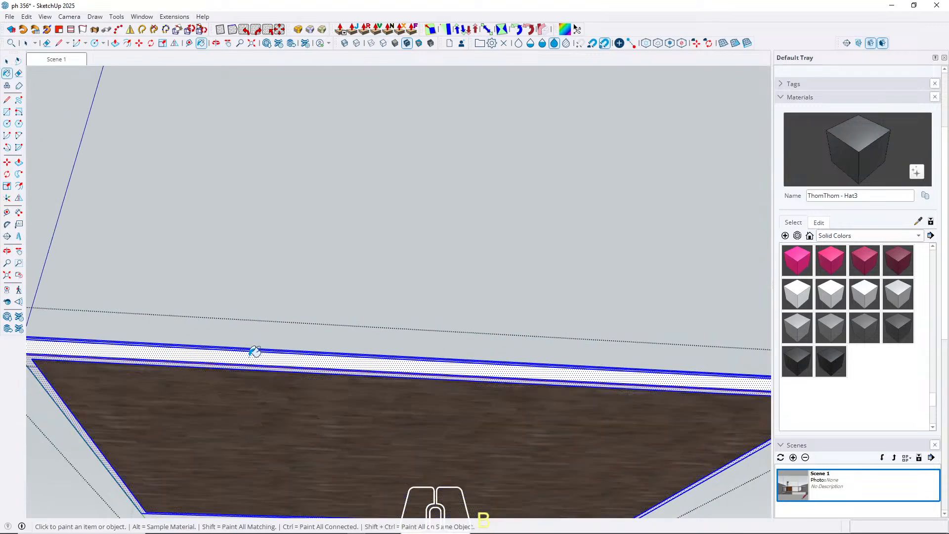
pyautogui.click(255, 351)
pyautogui.press('space')
pyautogui.click(68, 60)
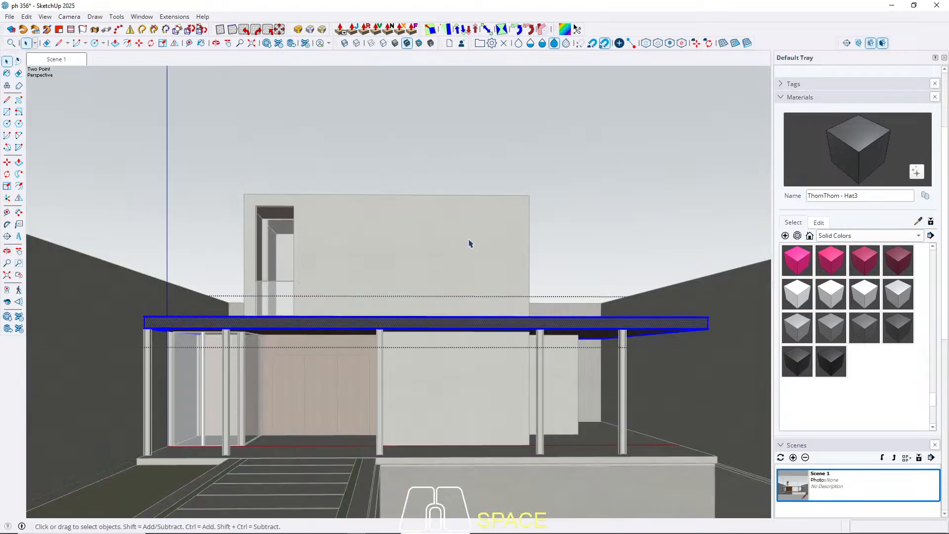
pyautogui.press('Escape')
# Step: Paint the top rail of the upper-floor glass balustrade with ThomThom - Hat3 and leave its group
pyautogui.moveTo(332, 312); pyautogui.dragTo(333, 391, button='middle')
pyautogui.keyDown('shift'); pyautogui.moveTo(332, 390); pyautogui.dragTo(328, 329, button='middle'); pyautogui.keyUp('shift')
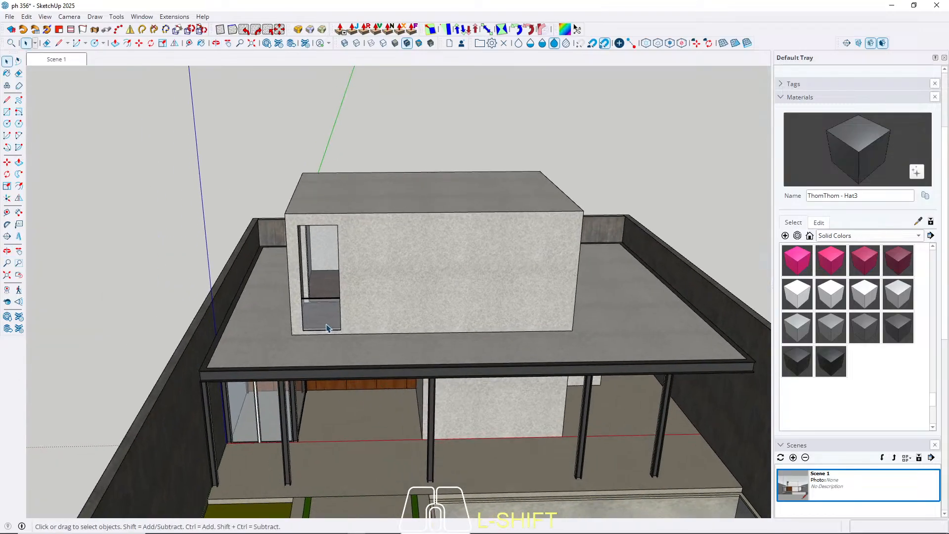
pyautogui.scroll(10, 316, 301)
pyautogui.doubleClick(289, 301)
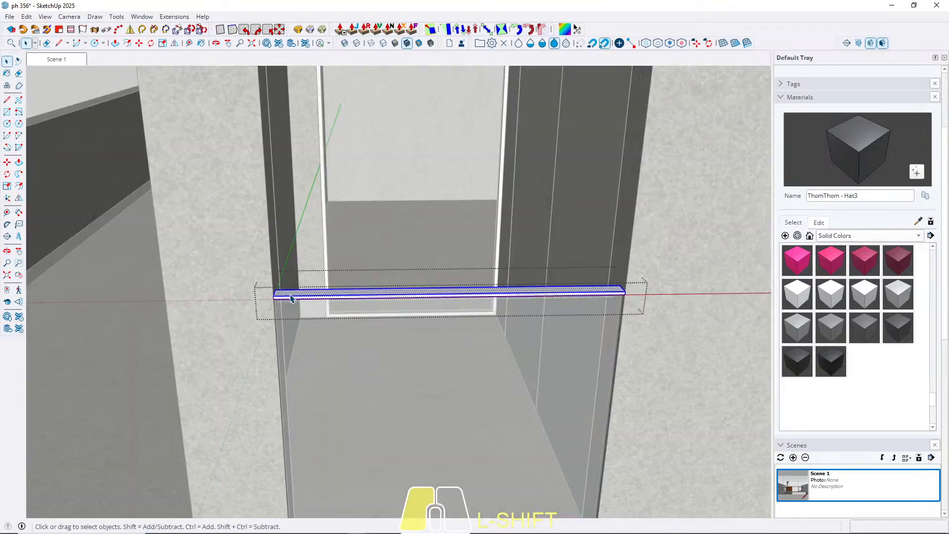
pyautogui.press('b')
pyautogui.press('space')
pyautogui.scroll(3, 321, 277)
pyautogui.press('Escape')
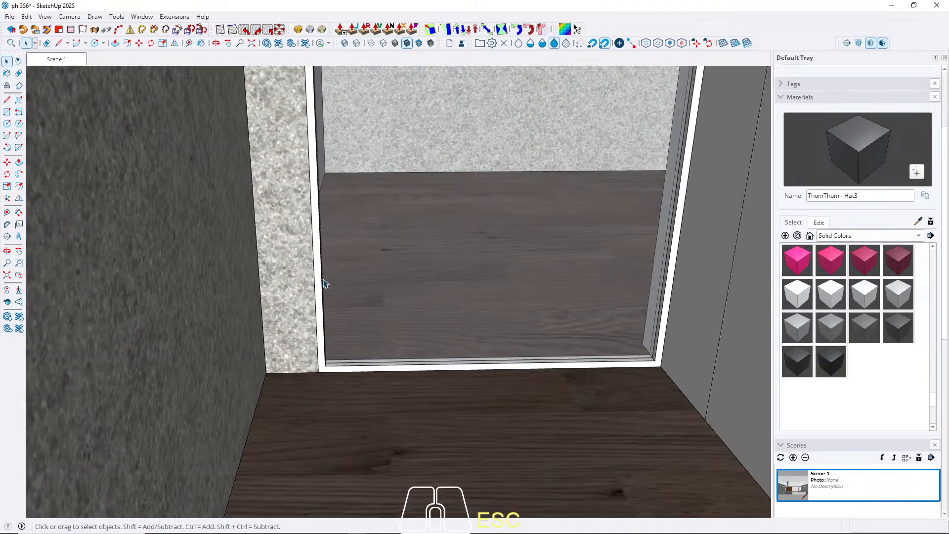
# Step: Paint the outer frame of the glazed opening behind the upper-floor balcony with ThomThom - Hat3
pyautogui.doubleClick(321, 304)
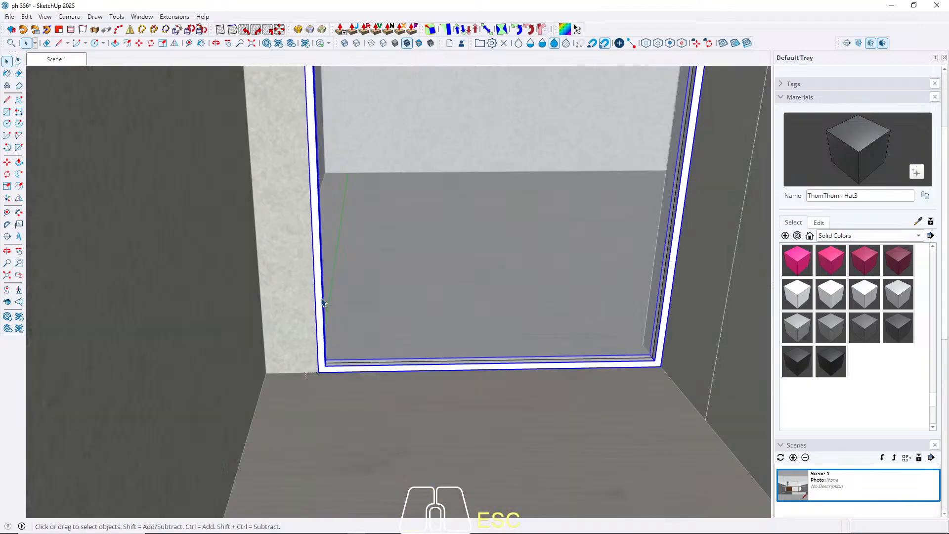
pyautogui.click(322, 302)
pyautogui.press('b')
pyautogui.click(328, 292)
pyautogui.press('space')
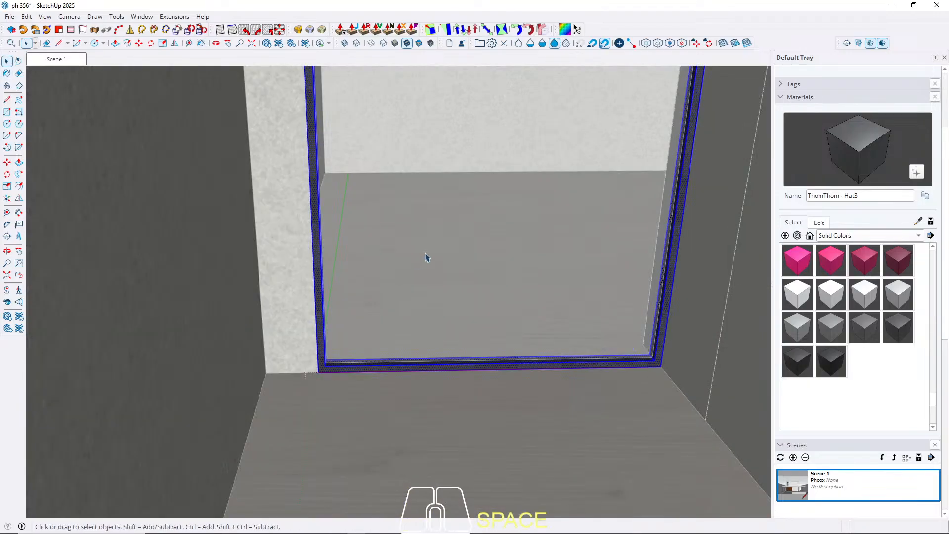
# Step: Sample Concrete_06_1K from the upper facade and apply it to the wall around the door behind the balcony
pyautogui.press('Escape')
pyautogui.moveTo(428, 259)
pyautogui.mouseDown(button='middle')
pyautogui.moveTo(392, 237)
pyautogui.moveTo(387, 220)
pyautogui.moveTo(525, 204)
pyautogui.moveTo(409, 301)
pyautogui.mouseUp(button='middle')
pyautogui.press('b')
pyautogui.press('alt')
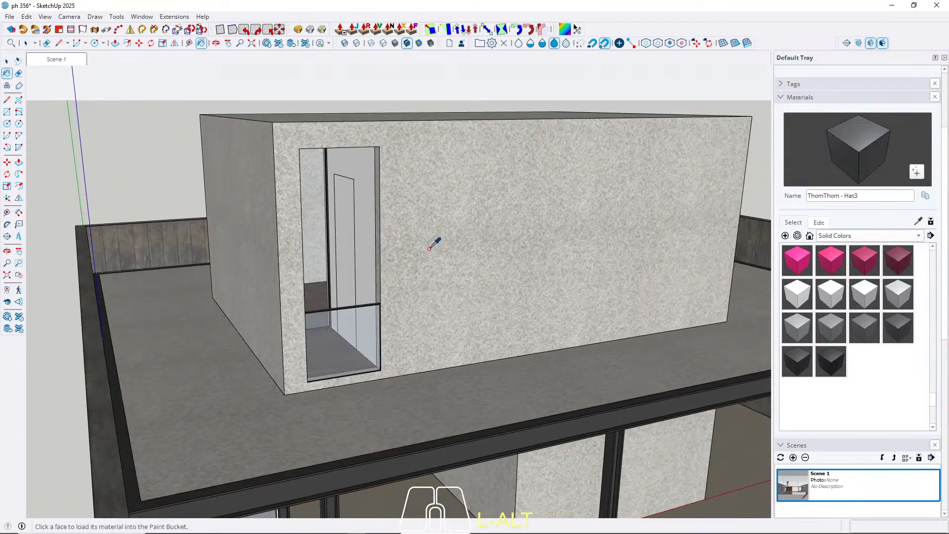
pyautogui.keyDown('alt'); pyautogui.click(429, 249); pyautogui.keyUp('alt')
pyautogui.press('space')
pyautogui.doubleClick(362, 177)
pyautogui.click(361, 176)
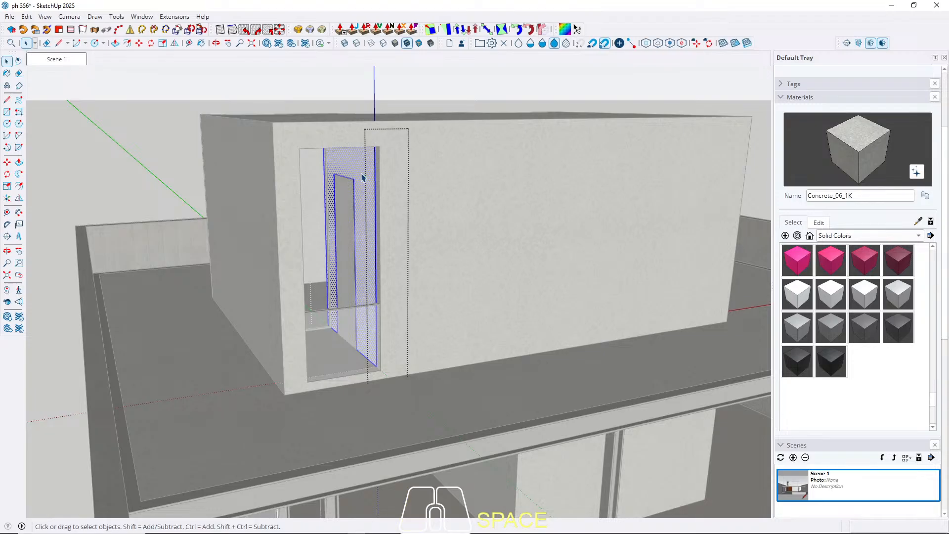
pyautogui.press('Escape')
pyautogui.scroll(-5, 365, 347)
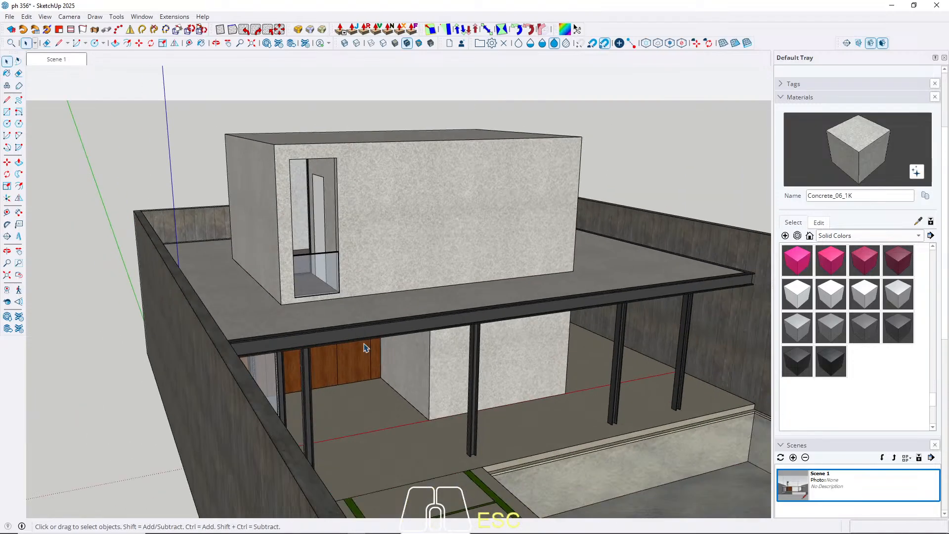
# Step: Sample Wood_Veneer_15_1K from the ground-floor wood wall and paint the door behind the upper-floor balcony with it
pyautogui.moveTo(365, 348); pyautogui.dragTo(360, 325, button='middle')
pyautogui.press('b')
pyautogui.press('alt')
pyautogui.keyDown('alt'); pyautogui.click(356, 365); pyautogui.keyUp('alt')
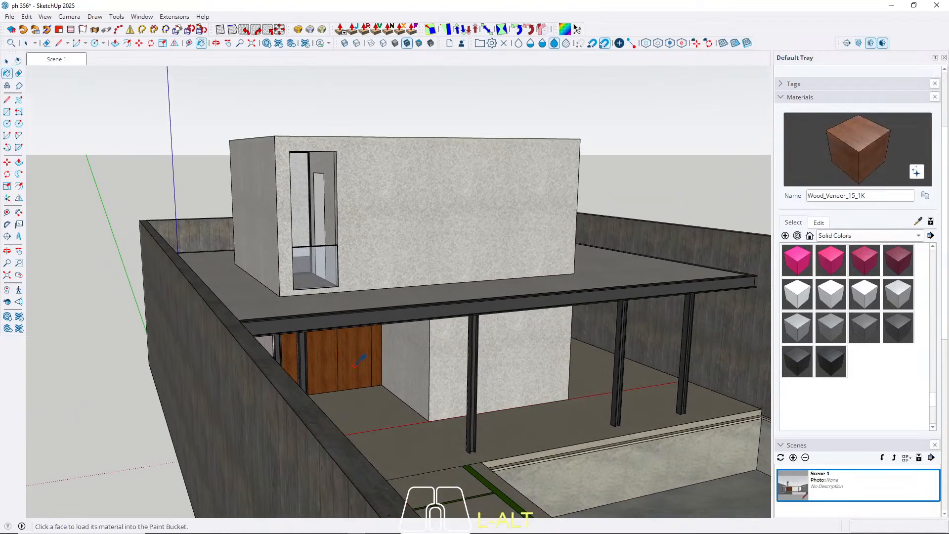
pyautogui.press('space')
pyautogui.scroll(5, 311, 200)
pyautogui.click(330, 180)
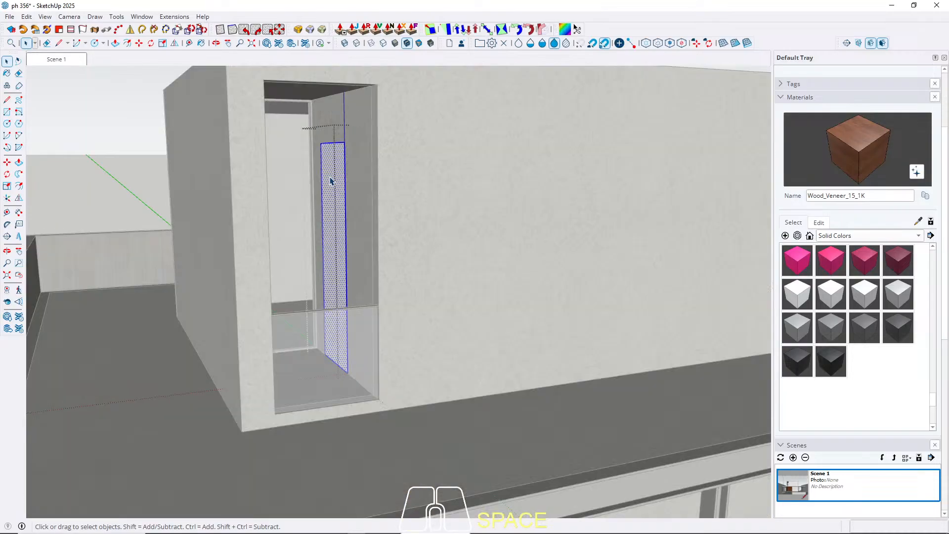
pyautogui.press('b')
pyautogui.click(332, 198)
pyautogui.press('space')
pyautogui.press('Escape')
# Step: Paint the remaining concrete section of the ground-floor back wall and its adjoining end face with Wood_Veneer_15_1K, then return to Scene 1
pyautogui.scroll(-5, 334, 227)
pyautogui.moveTo(460, 296)
pyautogui.mouseDown(button='middle')
pyautogui.moveTo(490, 314)
pyautogui.moveTo(339, 271)
pyautogui.mouseUp(button='middle')
pyautogui.scroll(6, 524, 348)
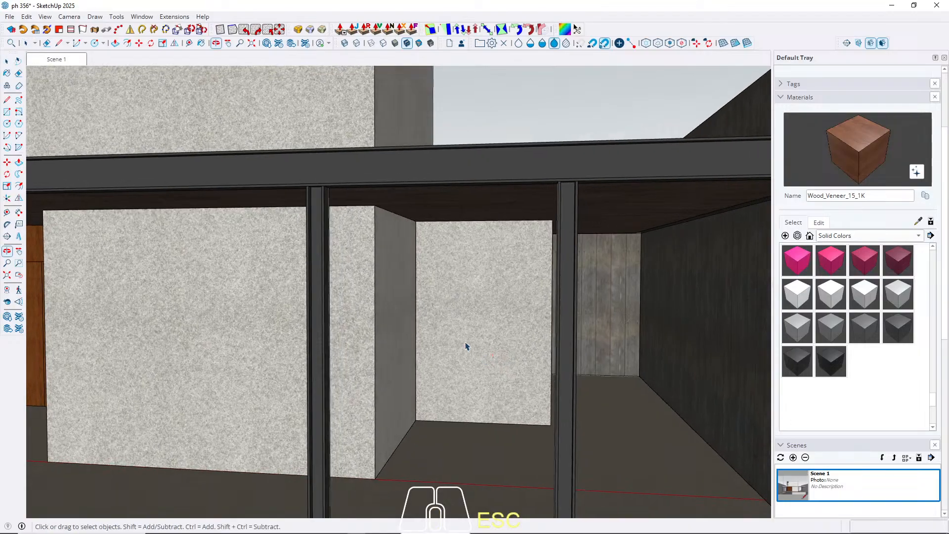
pyautogui.doubleClick(462, 335)
pyautogui.click(469, 332)
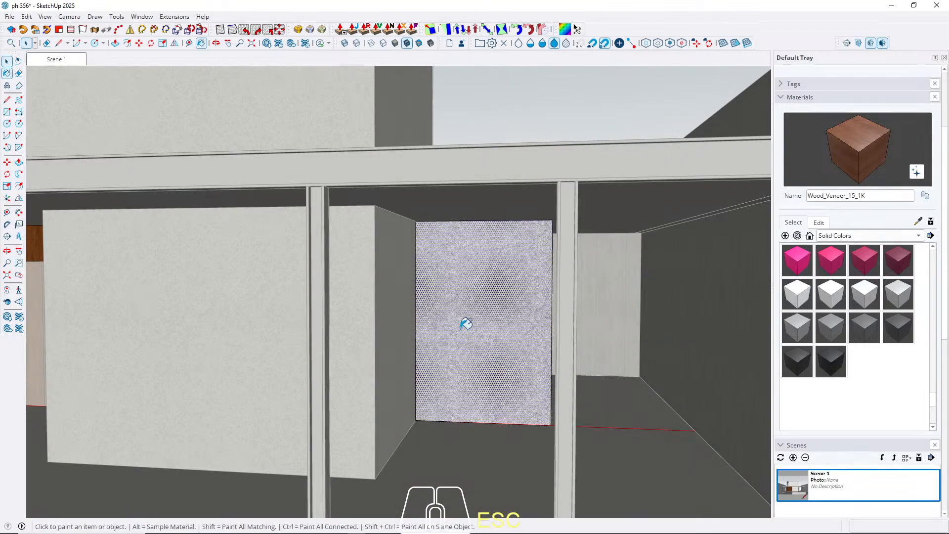
pyautogui.press('b')
pyautogui.click(465, 325)
pyautogui.scroll(5, 496, 307)
pyautogui.scroll(-5, 495, 307)
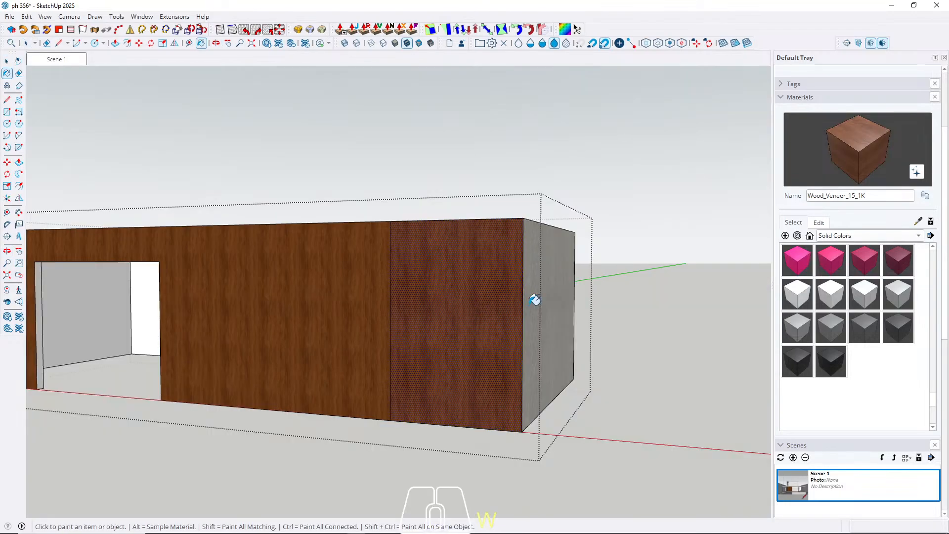
pyautogui.click(552, 297)
pyautogui.press('space')
pyautogui.click(63, 61)
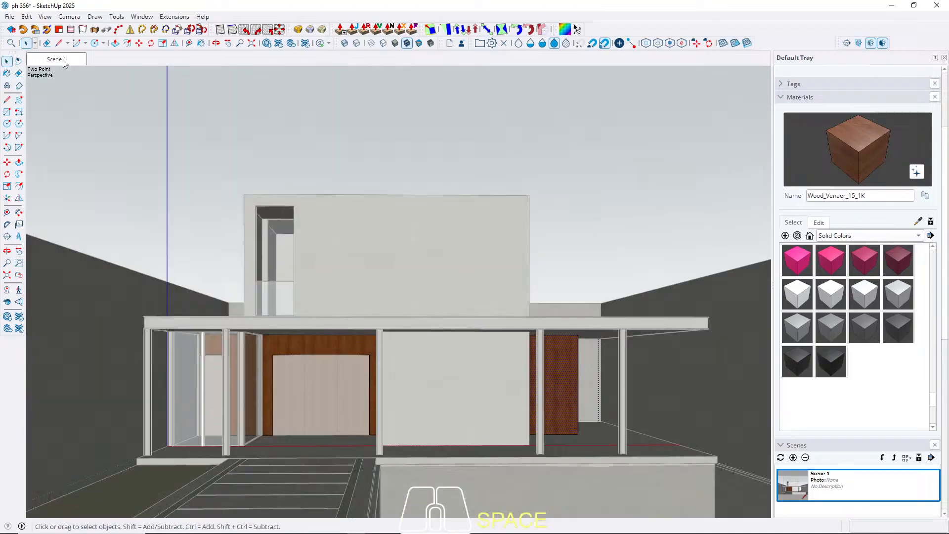
pyautogui.press('Escape')
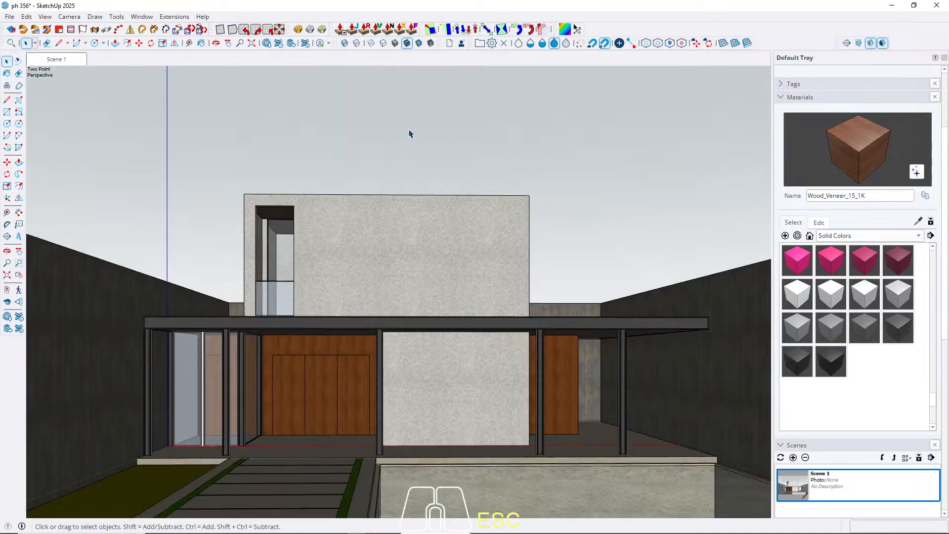
# Step: Sample ThomThom - Hat3 from the roof edge and paint the post between the ground-floor front glass panels with it
pyautogui.moveTo(266, 357)
pyautogui.mouseDown(button='middle')
pyautogui.moveTo(267, 413)
pyautogui.moveTo(289, 364)
pyautogui.mouseUp(button='middle')
pyautogui.press('b')
pyautogui.scroll(5, 242, 328)
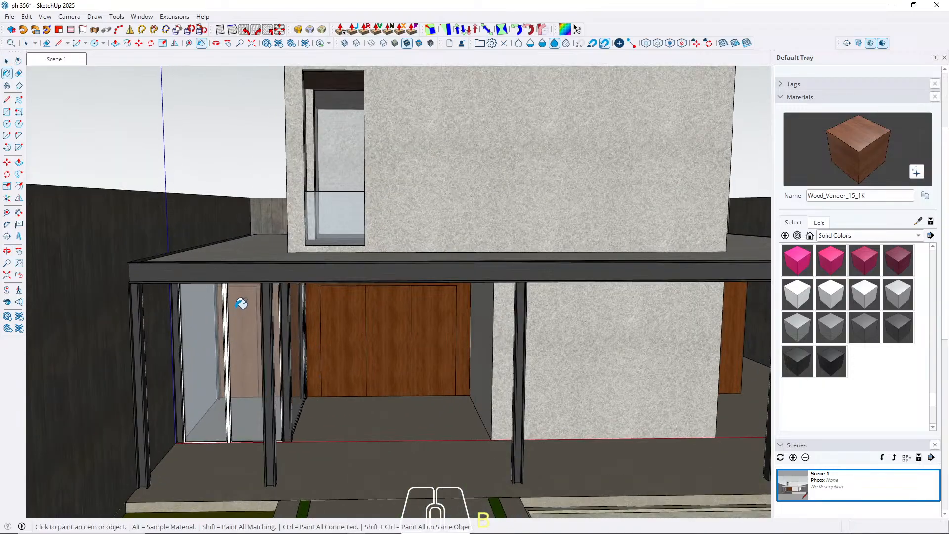
pyautogui.keyDown('alt'); pyautogui.click(287, 250); pyautogui.keyUp('alt')
pyautogui.press('space')
pyautogui.scroll(6, 211, 269)
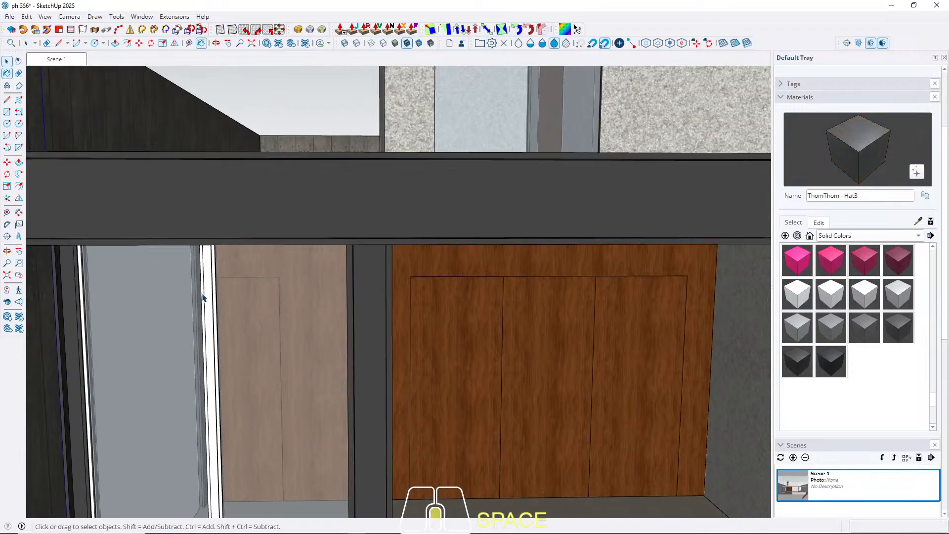
pyautogui.click(211, 270)
pyautogui.press('b')
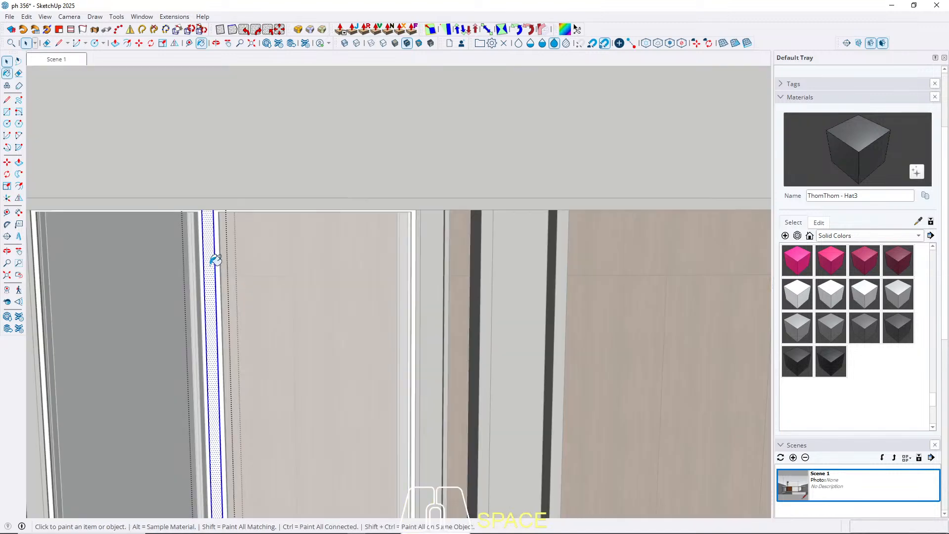
pyautogui.click(213, 264)
pyautogui.press('space')
pyautogui.moveTo(216, 279); pyautogui.dragTo(236, 209, button='middle')
pyautogui.press('Escape')
# Step: Paint the frames of the two front ground-floor glass panels with ThomThom - Hat3 and leave their group
pyautogui.scroll(2, 237, 155)
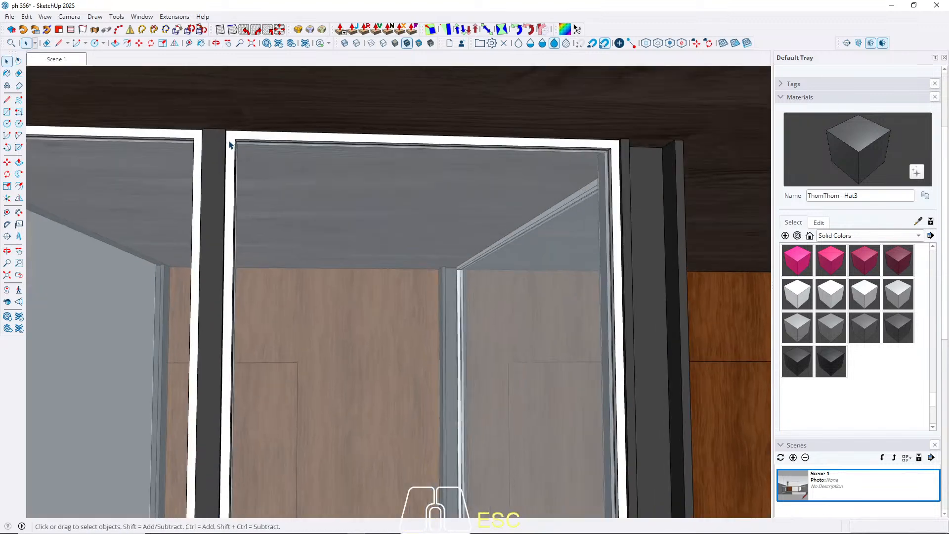
pyautogui.doubleClick(230, 139)
pyautogui.click(231, 139)
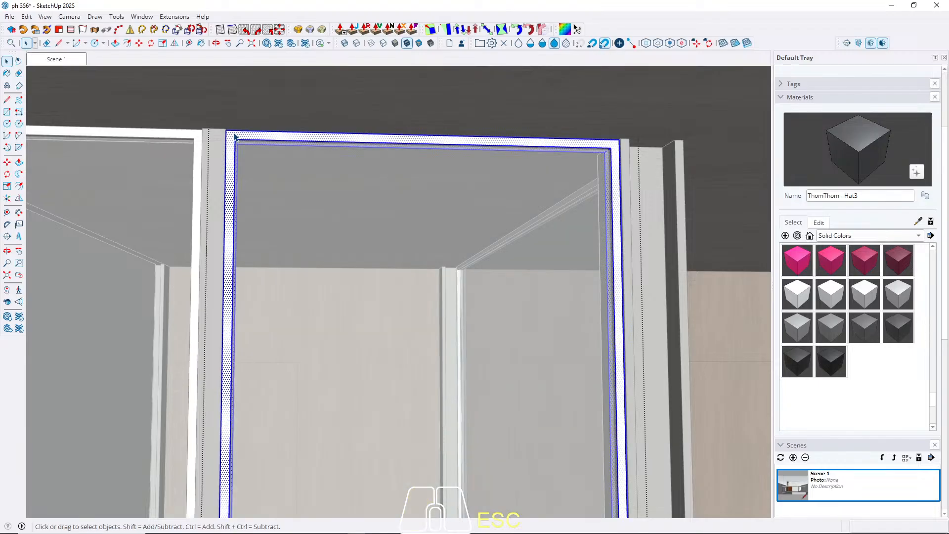
pyautogui.press('b')
pyautogui.click(234, 137)
pyautogui.press('space')
pyautogui.click(191, 138)
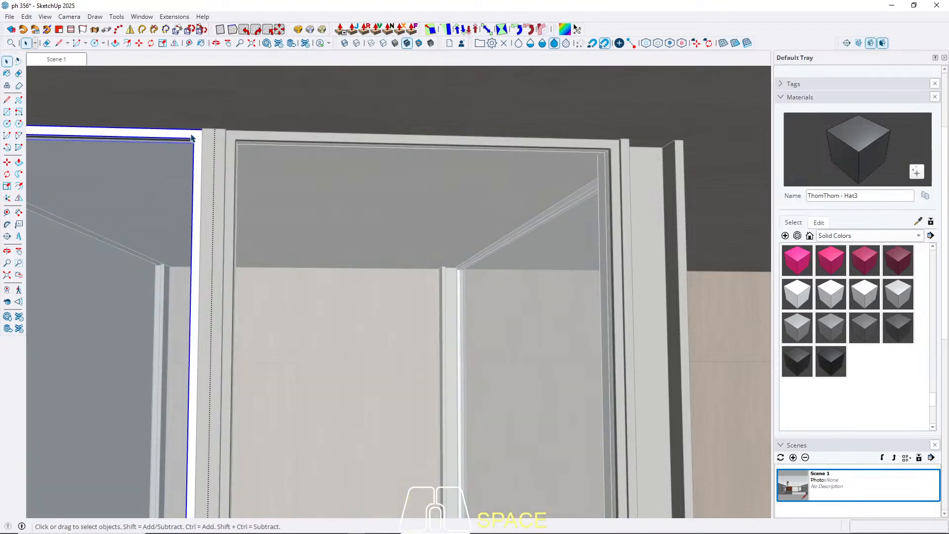
pyautogui.scroll(3, 192, 138)
pyautogui.click(196, 137)
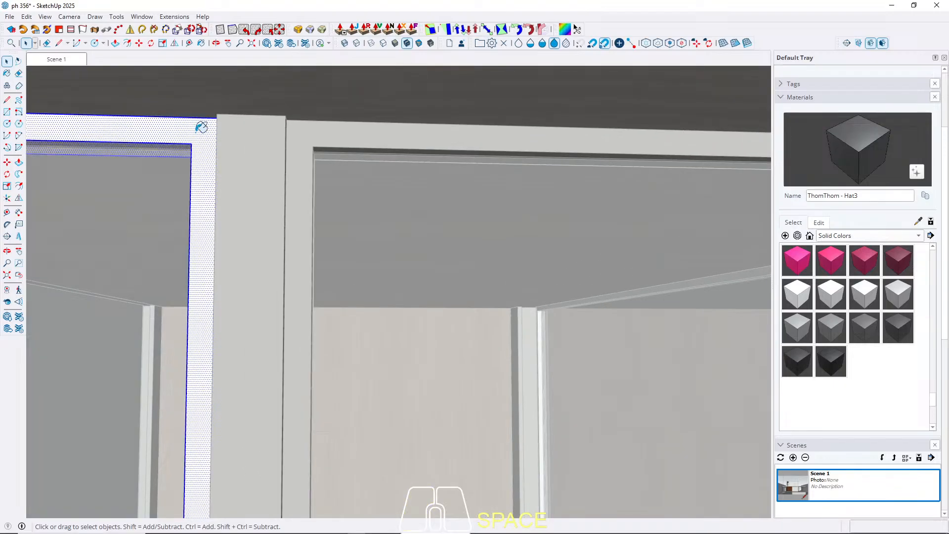
pyautogui.click(201, 127)
pyautogui.press('Escape')
pyautogui.scroll(-3, 232, 272)
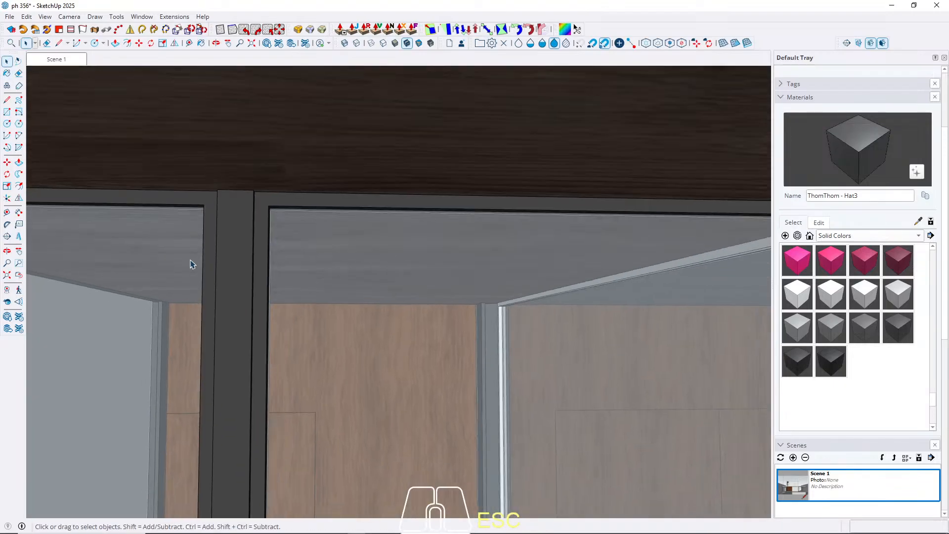
# Step: Paint the frame of the side glass panel facing the wood wall with ThomThom - Hat3 and return to Scene 1
pyautogui.scroll(-6, 192, 264)
pyautogui.scroll(6, 322, 267)
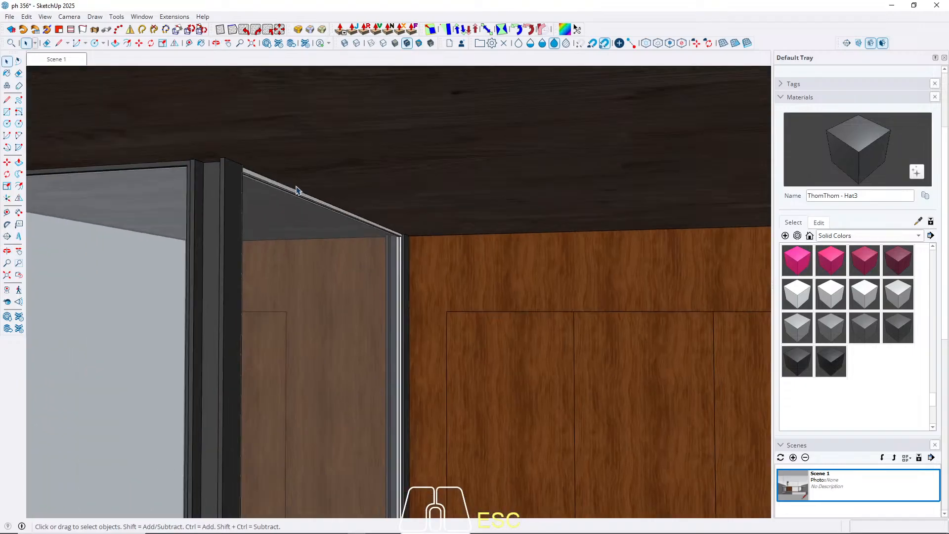
pyautogui.scroll(2, 276, 188)
pyautogui.doubleClick(253, 183)
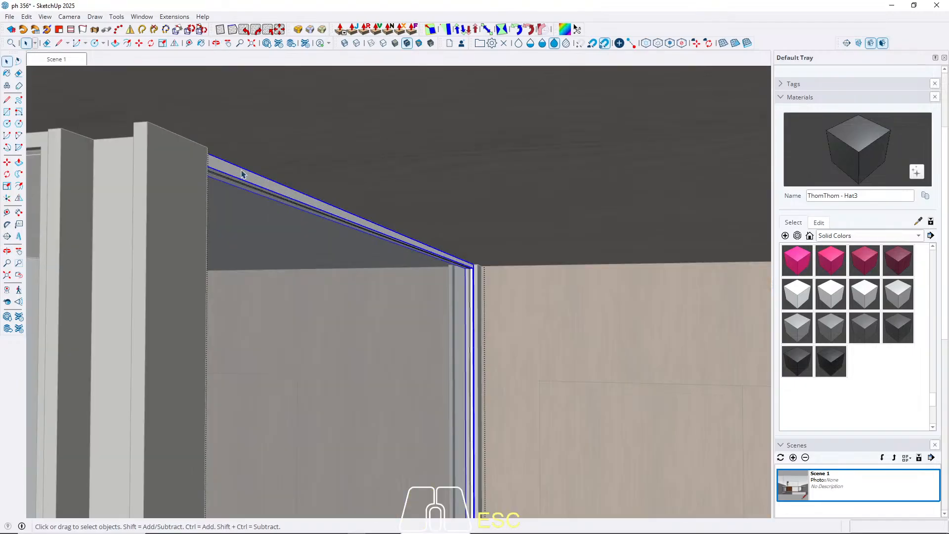
pyautogui.press('b')
pyautogui.click(243, 170)
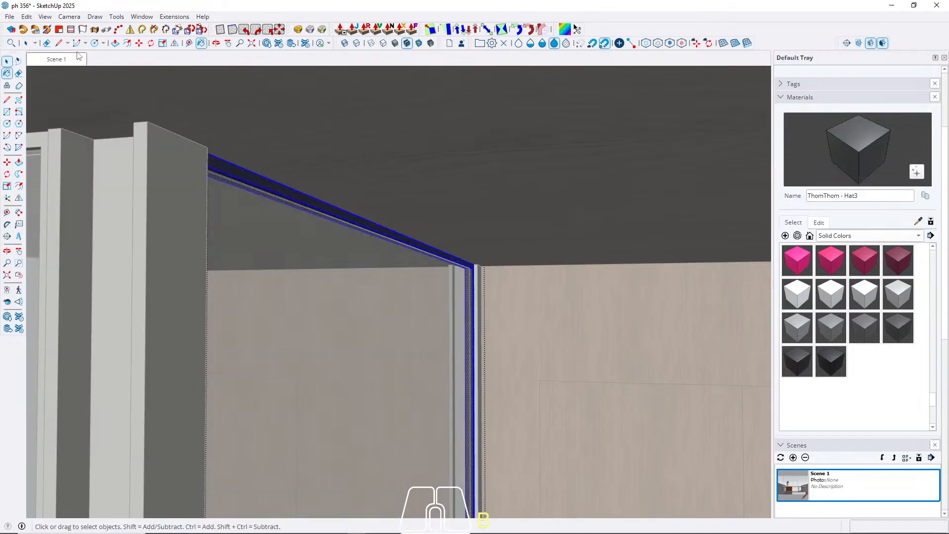
pyautogui.press('space')
pyautogui.click(61, 59)
pyautogui.press('Escape')
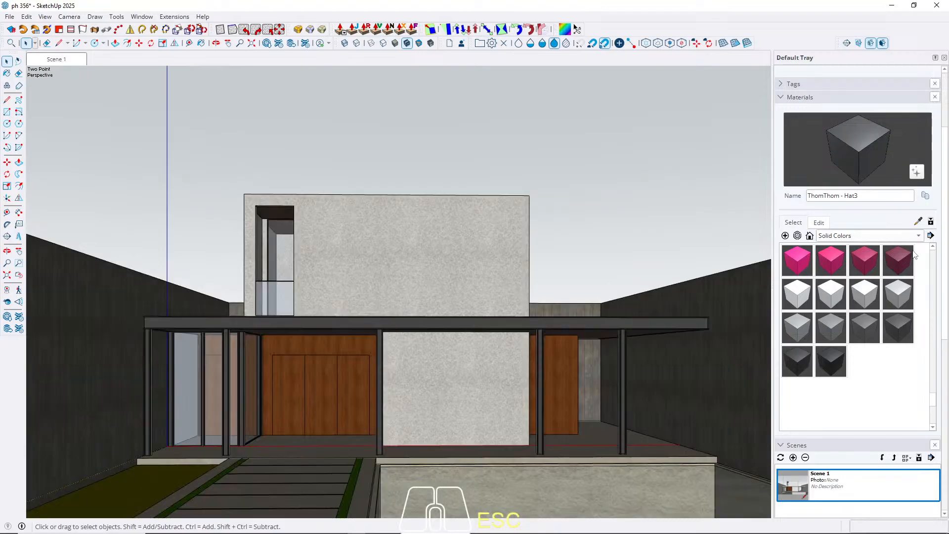
# Step: Sample the pool water material Glass_Sky Reflection_01 and set its opacity to 70
pyautogui.click(918, 222)
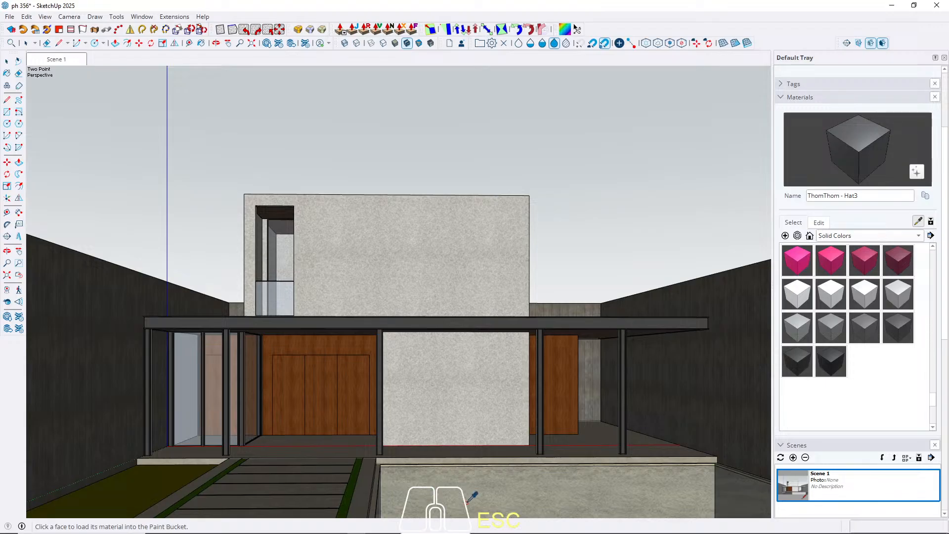
pyautogui.click(467, 502)
pyautogui.click(822, 223)
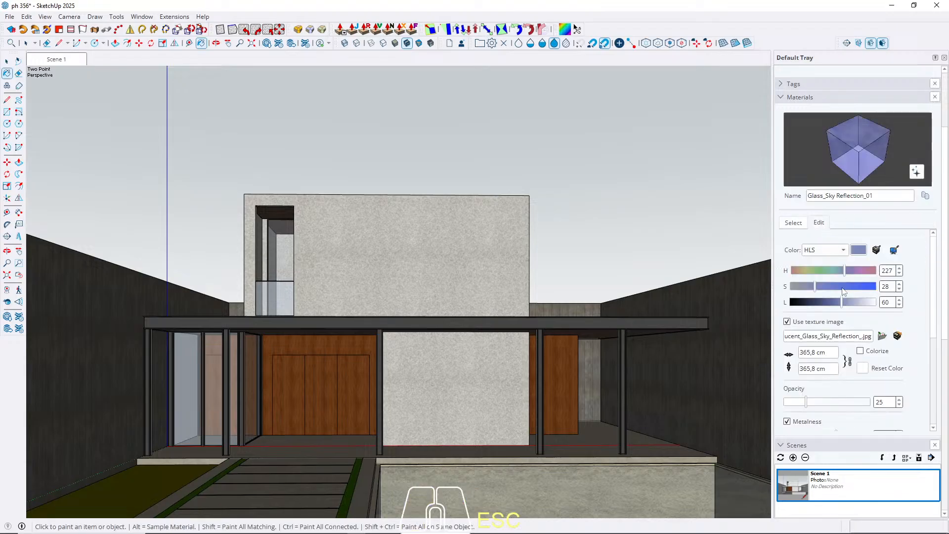
pyautogui.moveTo(806, 405); pyautogui.dragTo(845, 412)
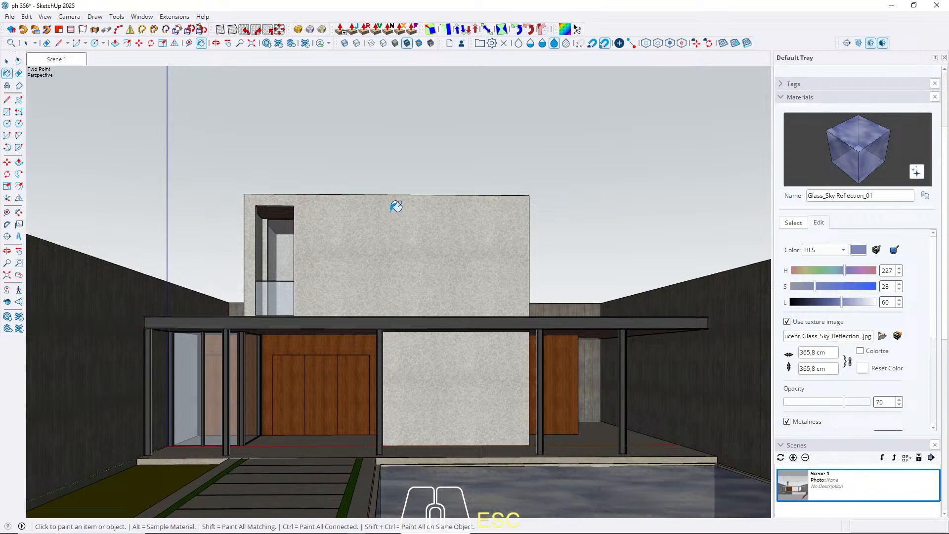
pyautogui.click(7, 61)
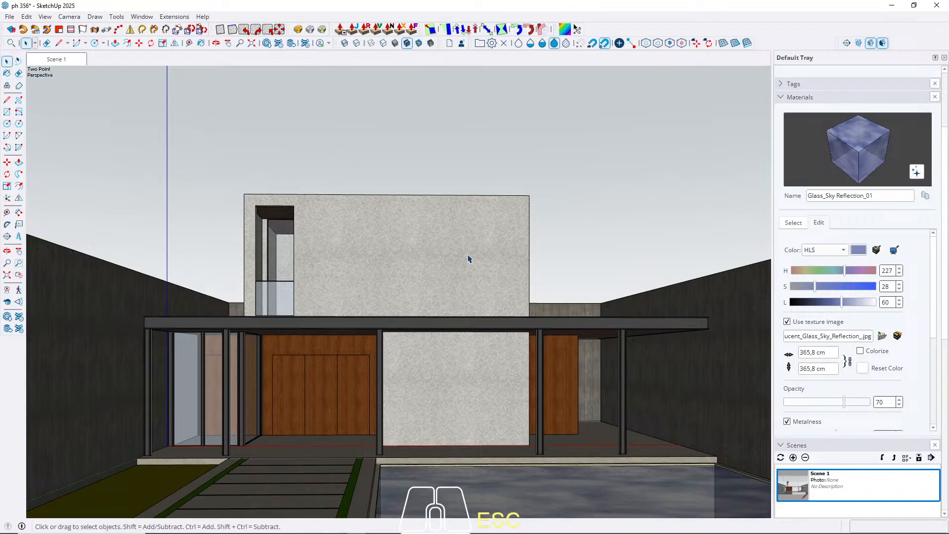
pyautogui.moveTo(469, 259); pyautogui.dragTo(491, 270, button='middle')
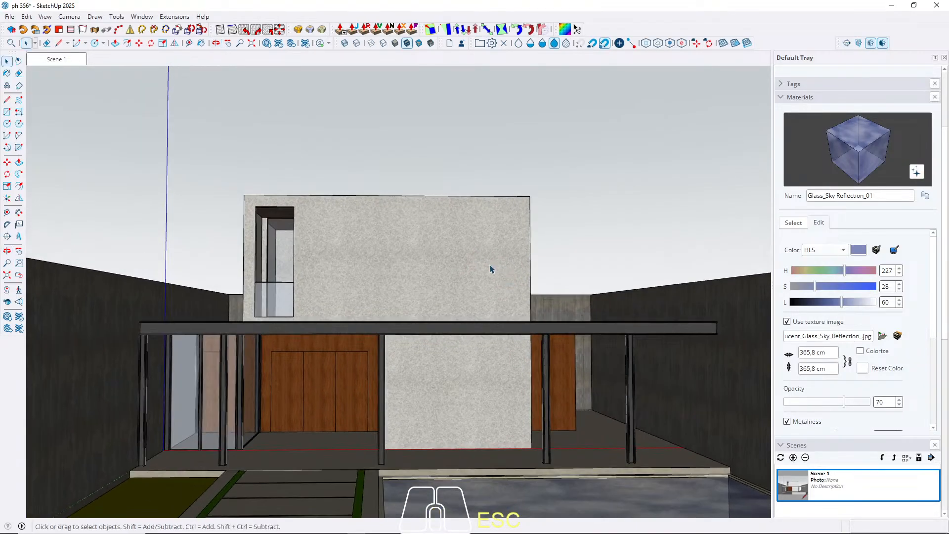
pyautogui.click(69, 61)
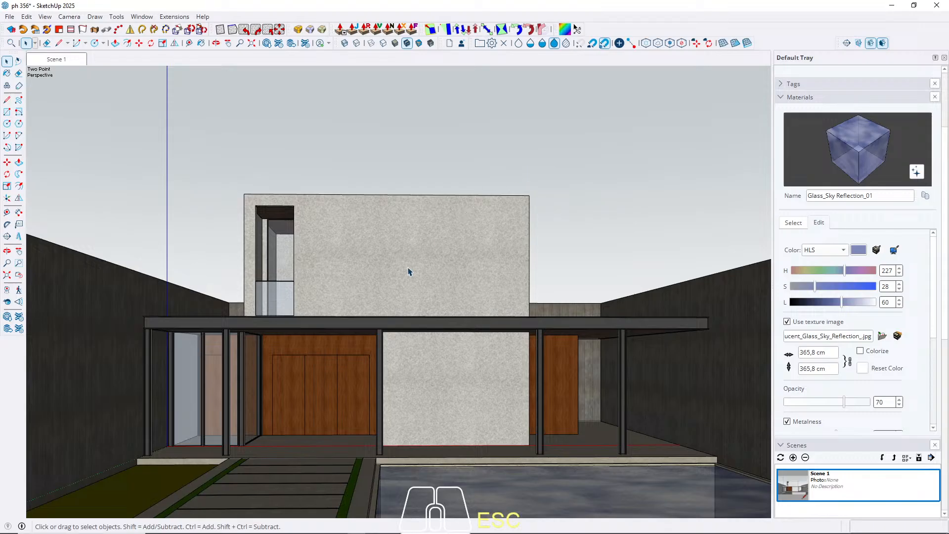
pyautogui.moveTo(405, 286); pyautogui.dragTo(357, 320, button='middle')
pyautogui.click(58, 64)
pyautogui.moveTo(362, 238); pyautogui.dragTo(368, 277, button='middle')
pyautogui.click(58, 59)
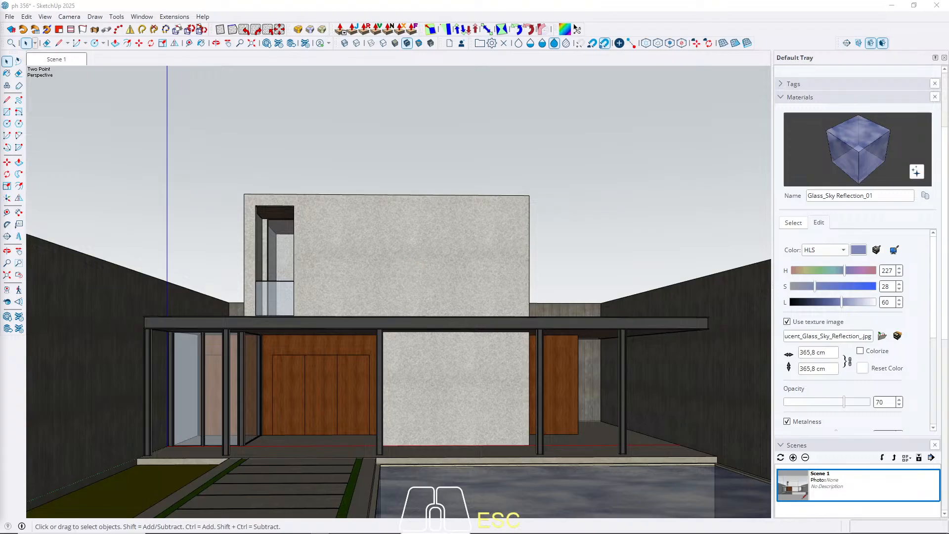
# Step: Offset the outline of the first wood door panel on the ground-floor back wall slightly inwards
pyautogui.scroll(3, 296, 382)
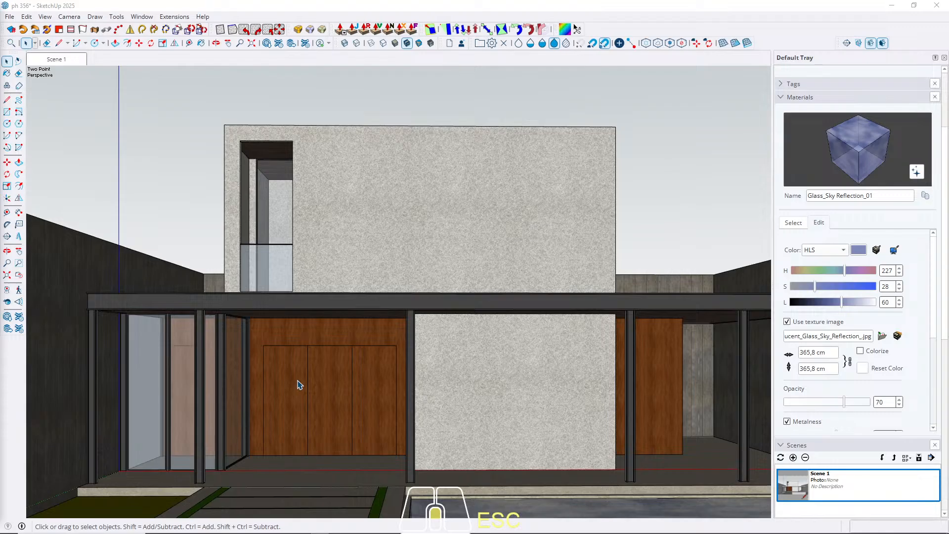
pyautogui.scroll(5, 286, 385)
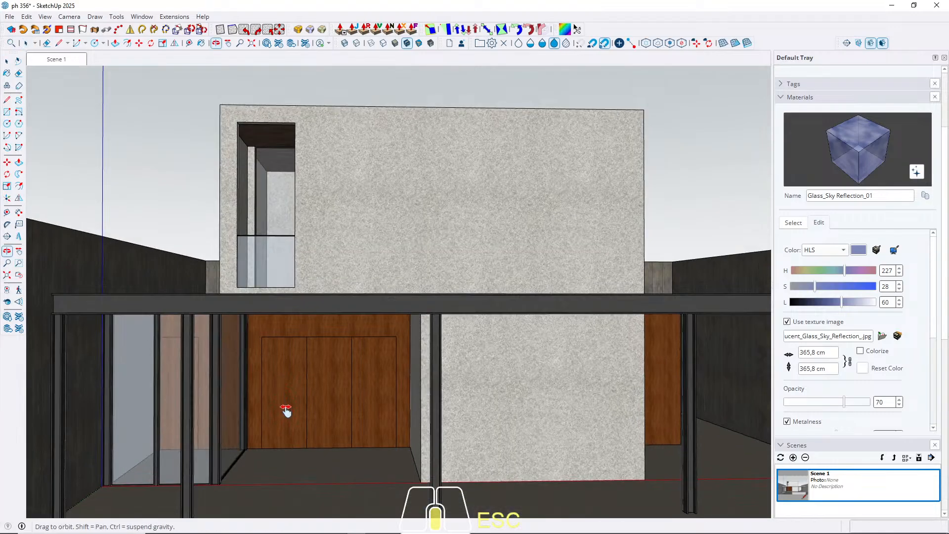
pyautogui.keyDown('shift'); pyautogui.scroll(3, 307, 318); pyautogui.keyUp('shift')
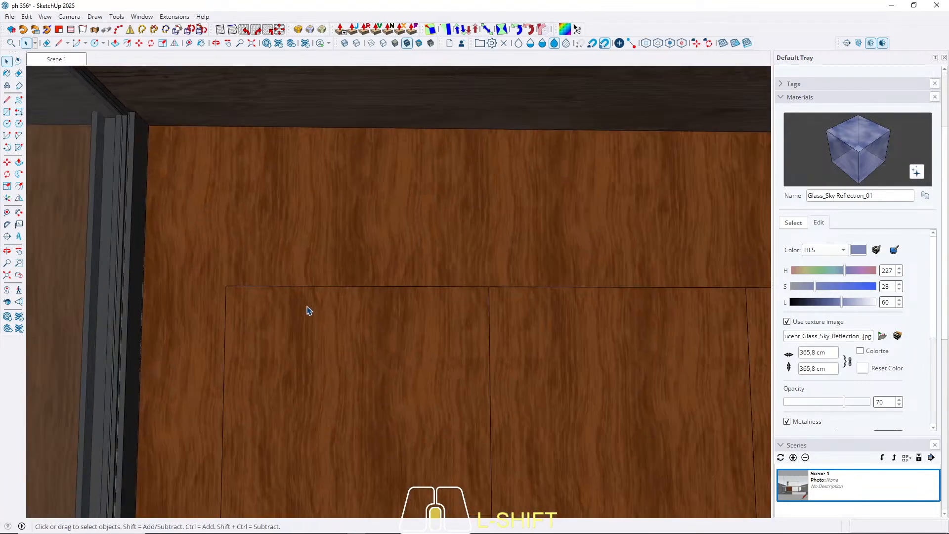
pyautogui.keyDown('shift'); pyautogui.click(292, 334); pyautogui.keyUp('shift')
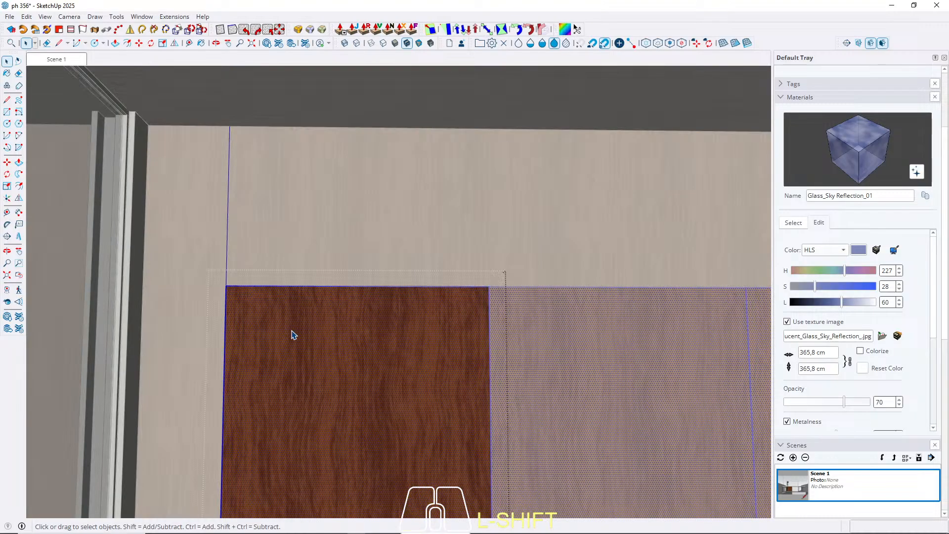
pyautogui.press('f')
pyautogui.click(229, 337)
pyautogui.scroll(2, 230, 336)
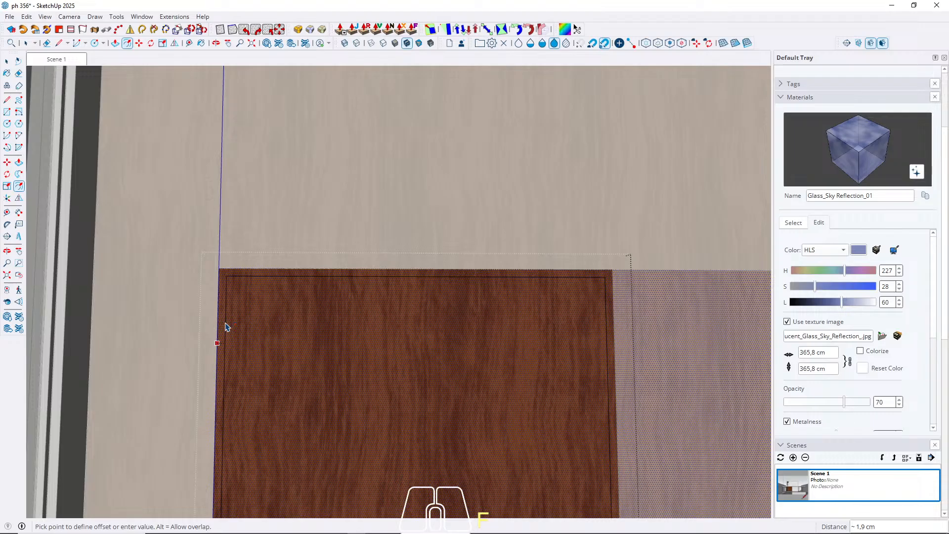
pyautogui.press('Return')
pyautogui.press('space')
pyautogui.scroll(4, 247, 253)
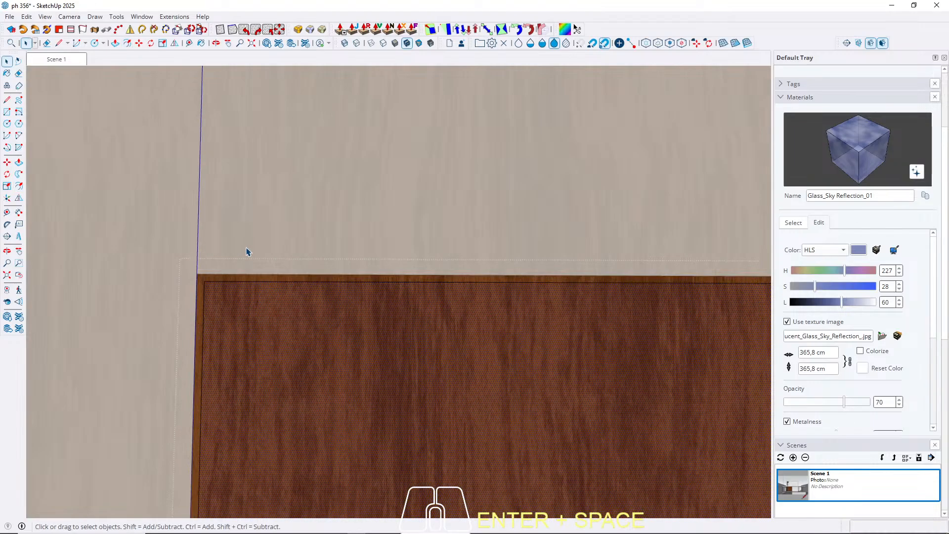
# Step: Push the thin border of the first wood door panel in by 1 cm and leave its group
pyautogui.moveTo(238, 330); pyautogui.dragTo(203, 387, button='middle')
pyautogui.scroll(3, 206, 381)
pyautogui.press('p')
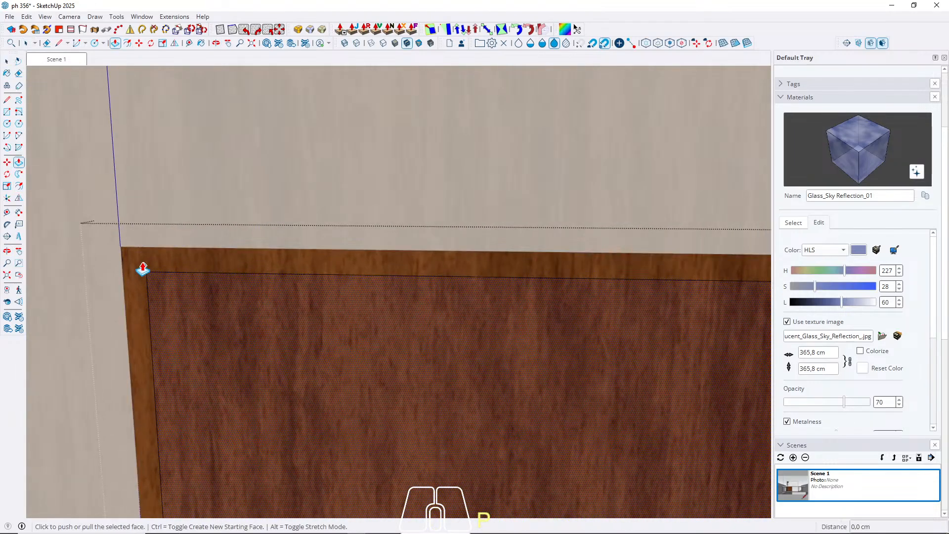
pyautogui.press('space')
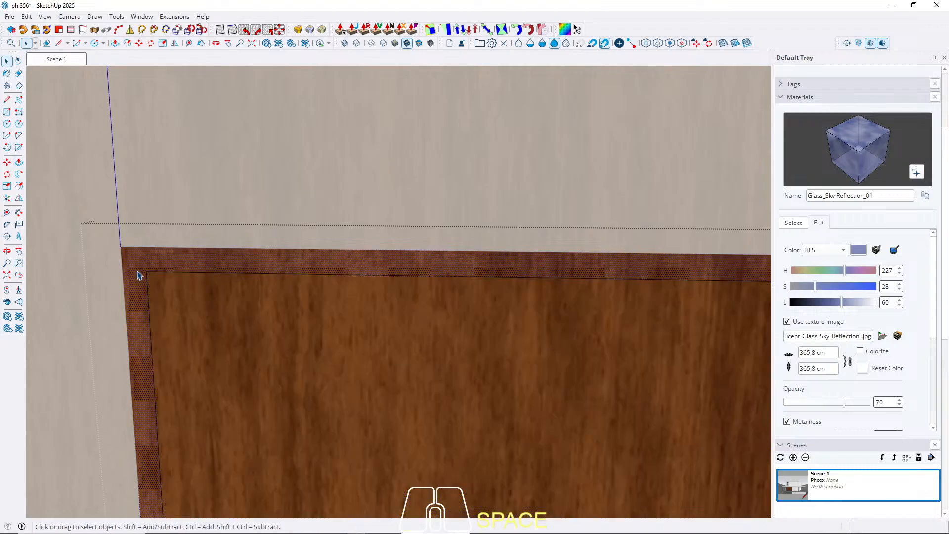
pyautogui.press('p')
pyautogui.click(140, 272)
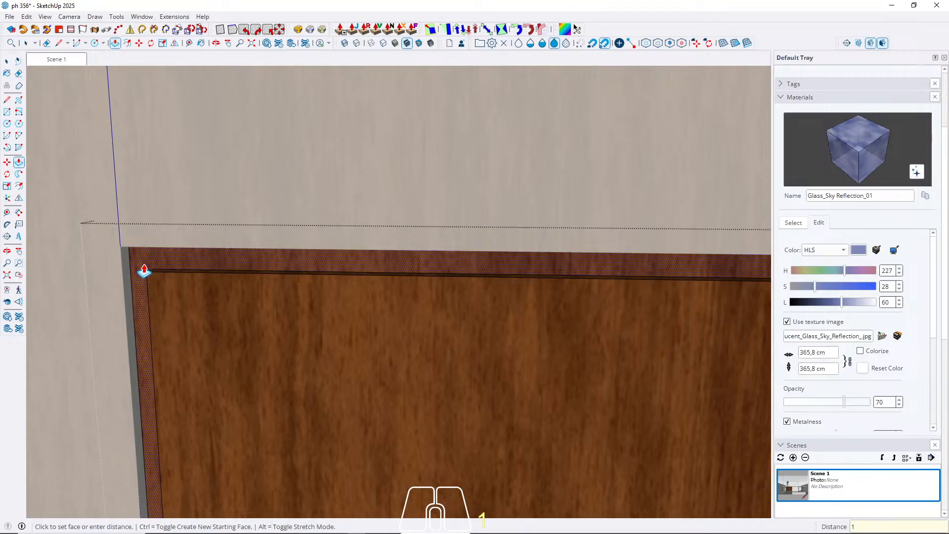
pyautogui.press('Return')
pyautogui.press('space')
pyautogui.press('Escape')
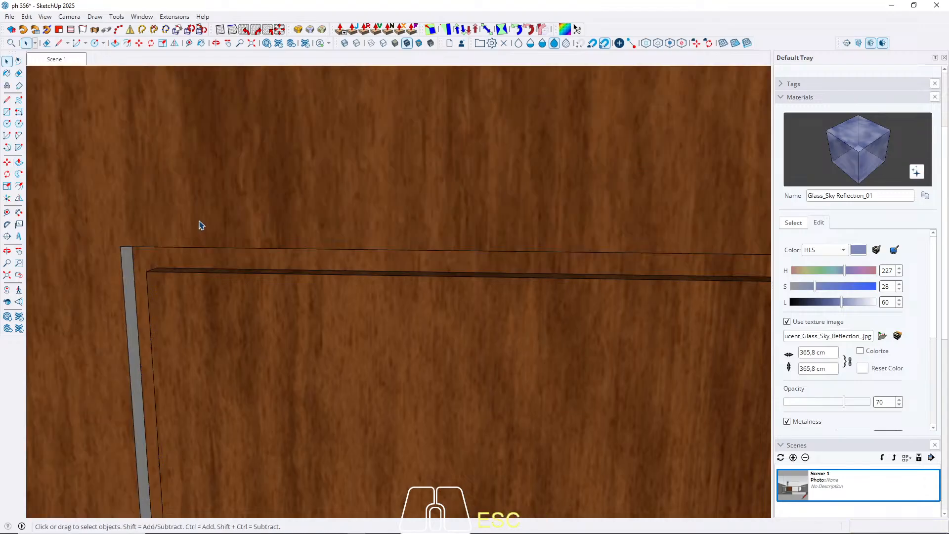
# Step: Sample Wood_Veneer_15_1K from the ground-floor back wall and paint all its connected faces, including the bare reveals around the doors
pyautogui.scroll(-5, 202, 168)
pyautogui.scroll(5, 175, 205)
pyautogui.tripleClick(164, 216)
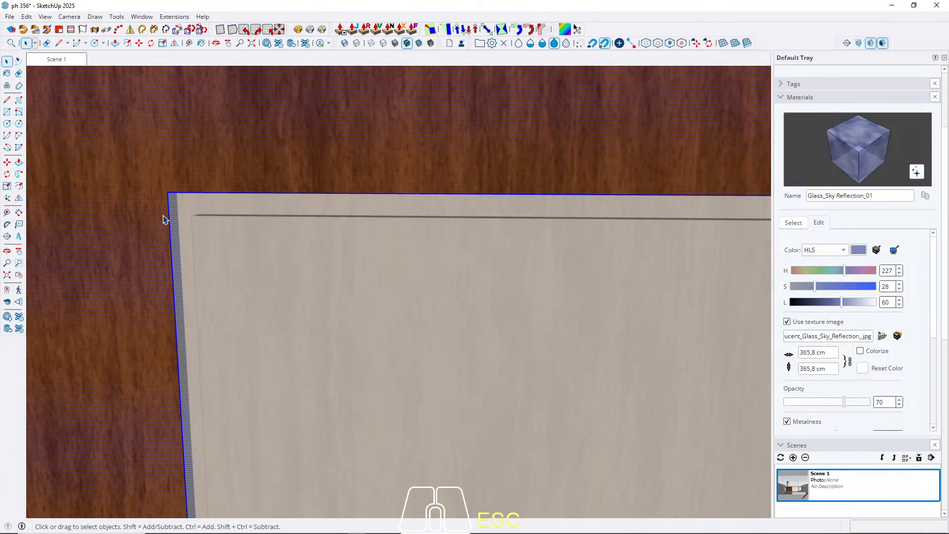
pyautogui.press('b')
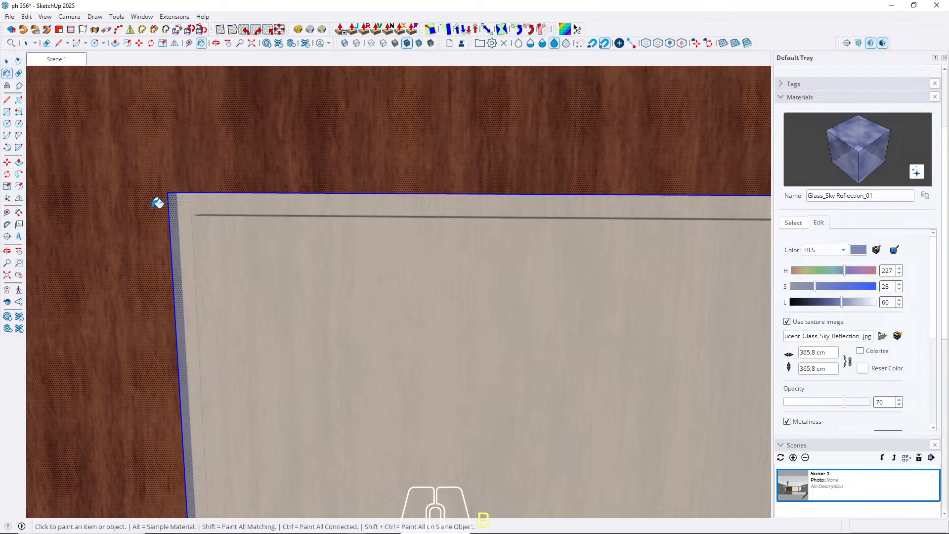
pyautogui.keyDown('alt'); pyautogui.click(156, 196); pyautogui.keyUp('alt')
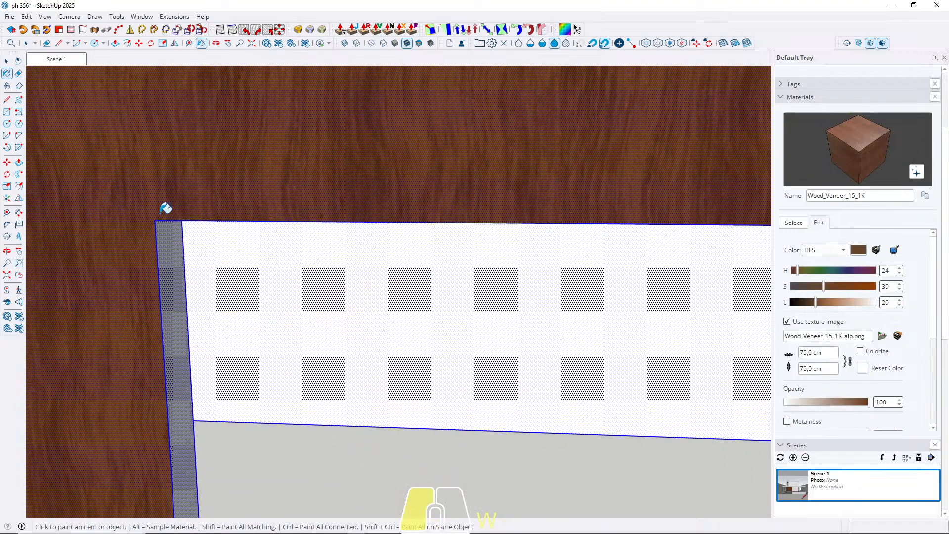
pyautogui.click(163, 205)
pyautogui.press('space')
pyautogui.press('Escape')
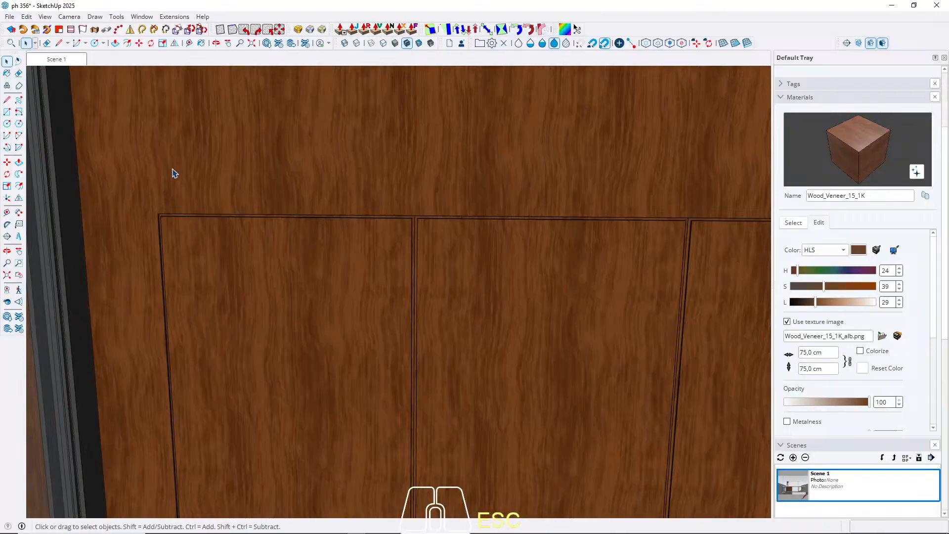
pyautogui.scroll(-10, 277, 159)
pyautogui.moveTo(318, 186); pyautogui.dragTo(383, 213, button='middle')
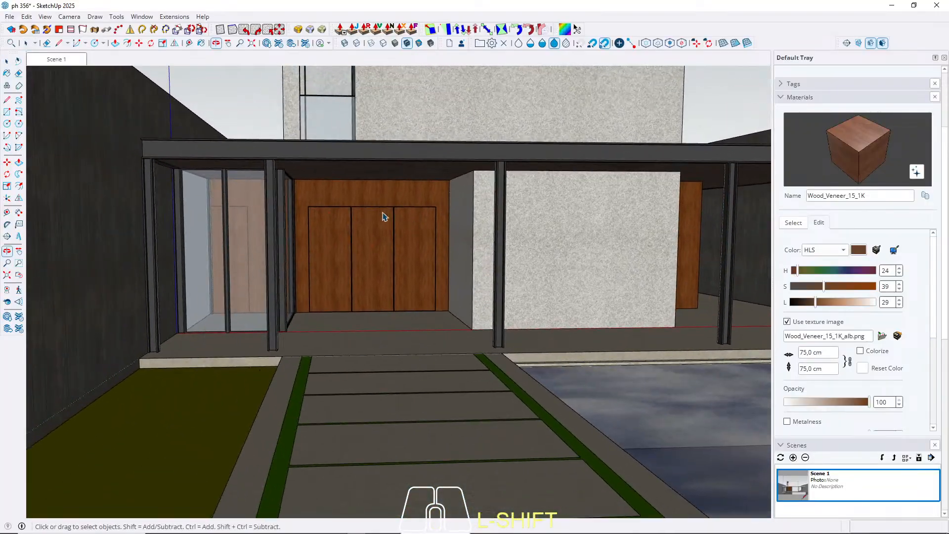
# Step: Offset the outline of the wood door panel behind the ground-floor side glass inwards by 1 cm
pyautogui.scroll(8, 343, 199)
pyautogui.keyDown('shift'); pyautogui.moveTo(208, 214); pyautogui.dragTo(720, 138, button='middle'); pyautogui.keyUp('shift')
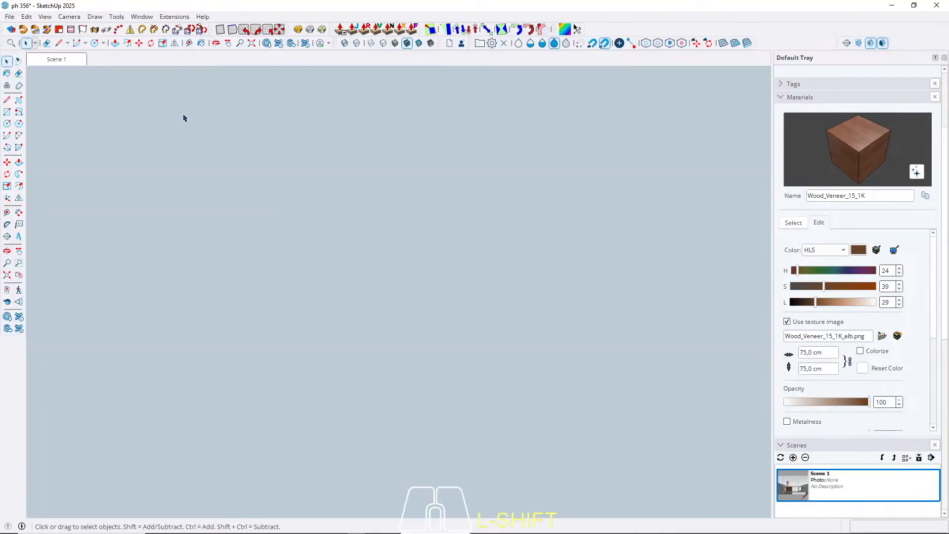
pyautogui.click(68, 61)
pyautogui.scroll(10, 272, 398)
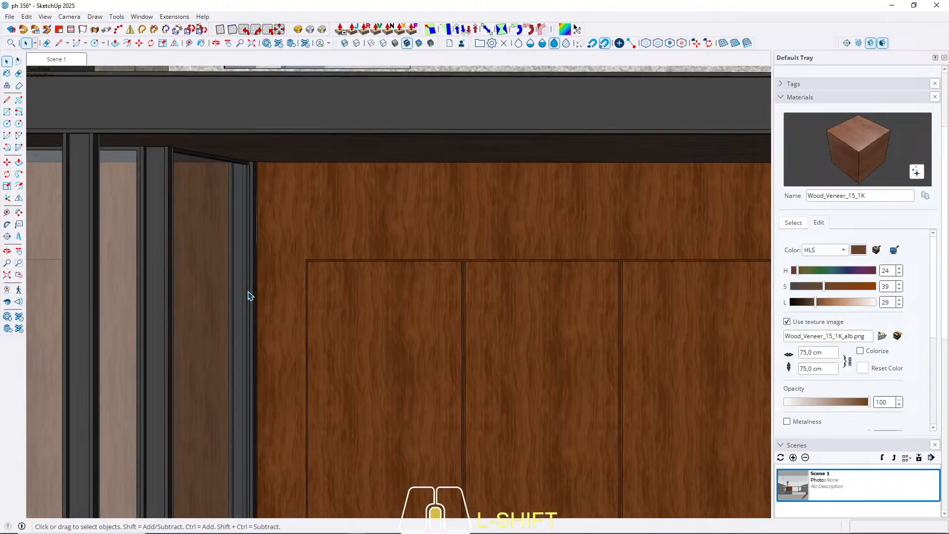
pyautogui.moveTo(218, 252); pyautogui.dragTo(707, 252, button='middle')
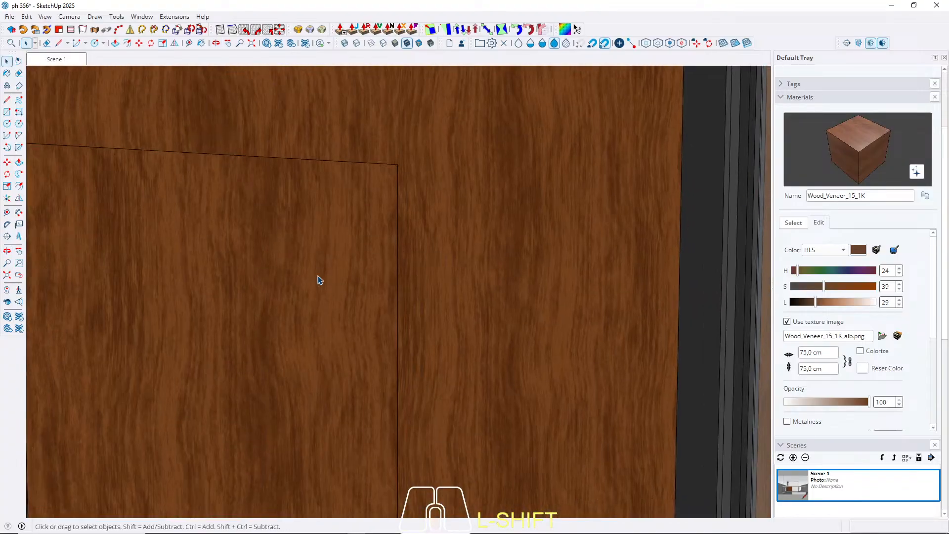
pyautogui.moveTo(318, 280); pyautogui.dragTo(290, 281, button='middle')
pyautogui.keyDown('shift'); pyautogui.click(326, 276); pyautogui.keyUp('shift')
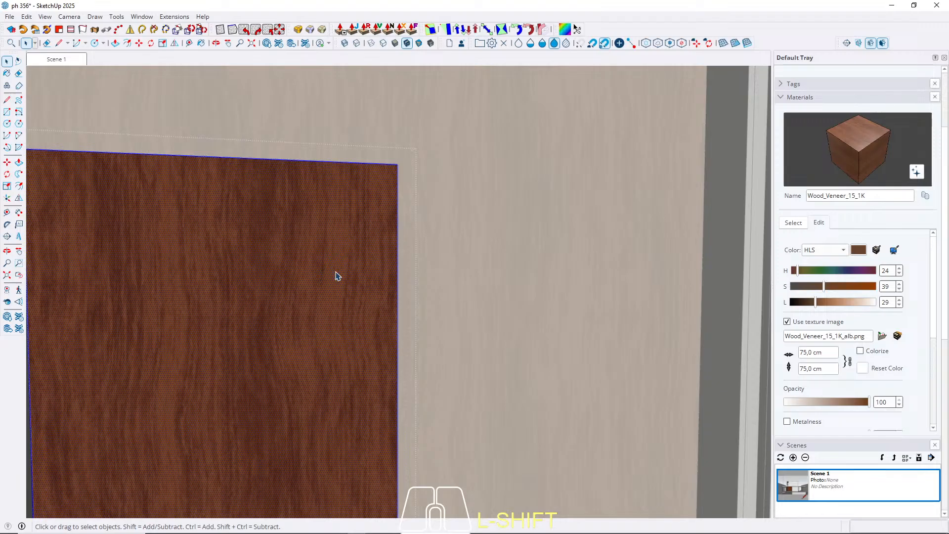
pyautogui.press('f')
pyautogui.click(397, 254)
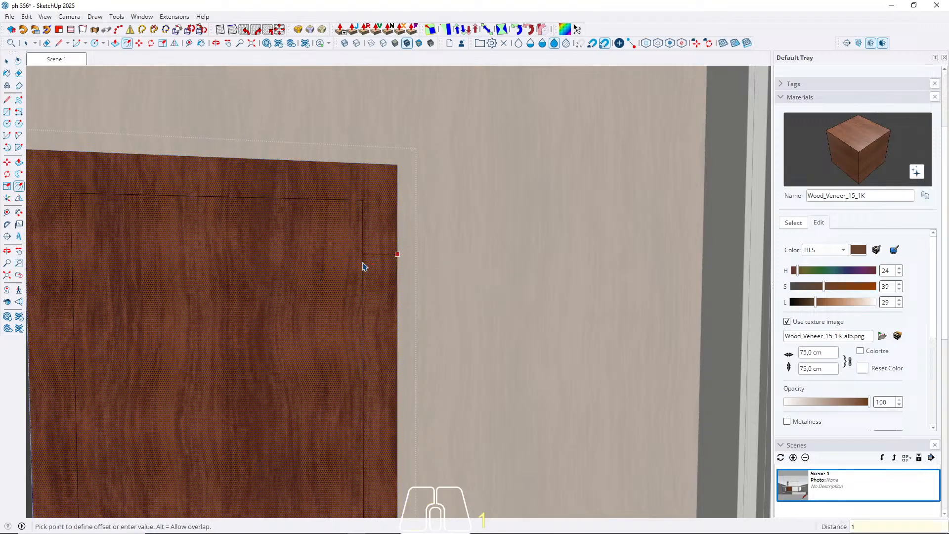
pyautogui.press('Return')
pyautogui.press('space')
# Step: Push the thin border of the door panel behind the side glass inwards and return to Scene 1
pyautogui.press('p')
pyautogui.scroll(2, 395, 192)
pyautogui.click(395, 182)
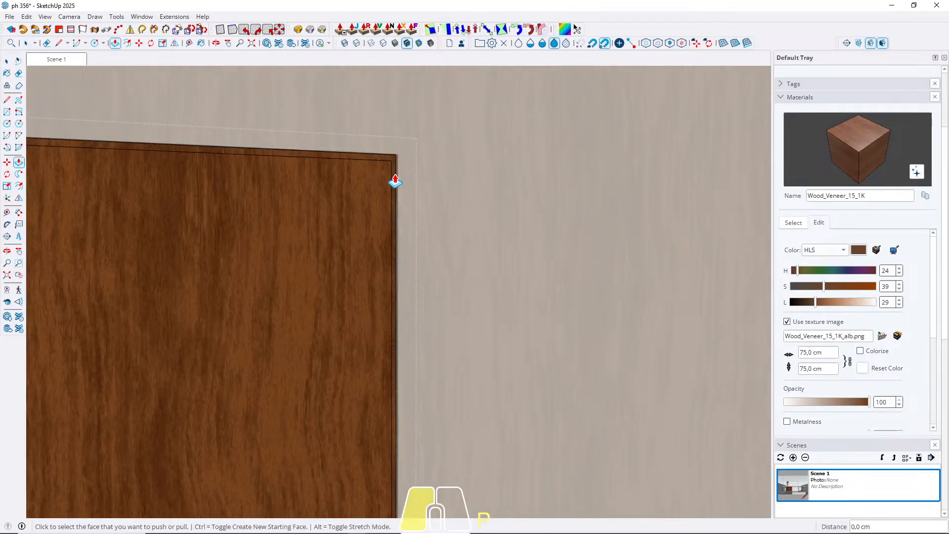
pyautogui.press('Escape')
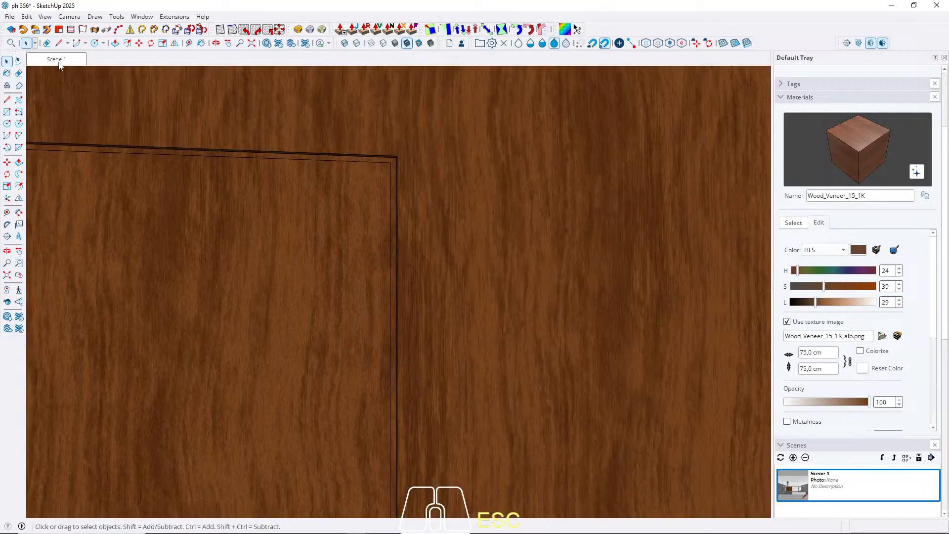
pyautogui.click(57, 61)
# Step: Offset the outline of the wood door panel in the upper-floor balcony recess inwards by 1 cm
pyautogui.scroll(4, 278, 274)
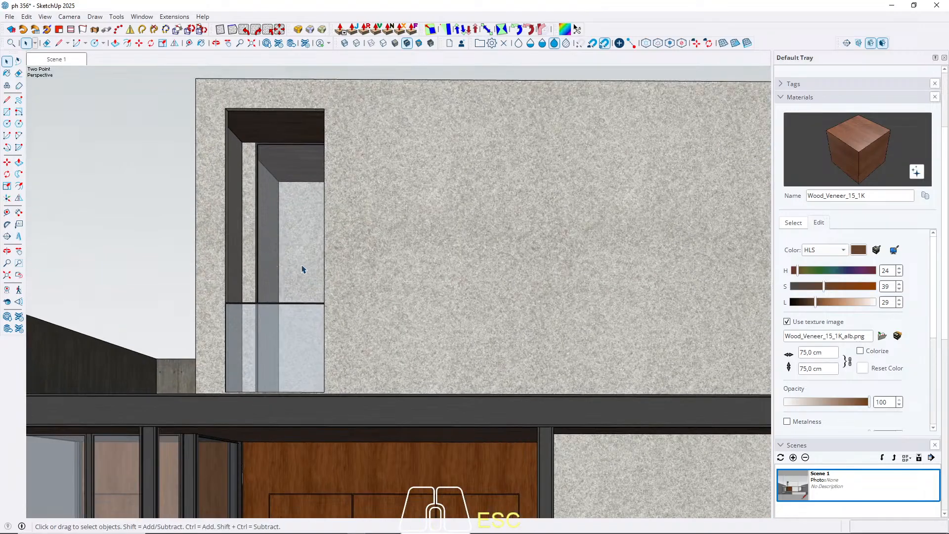
pyautogui.moveTo(301, 270); pyautogui.dragTo(434, 324, button='middle')
pyautogui.scroll(3, 360, 190)
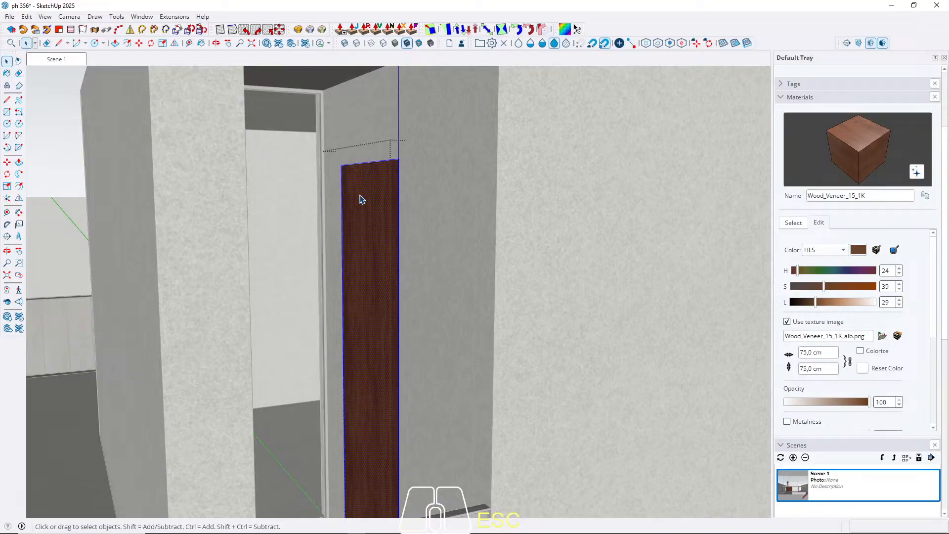
pyautogui.press('f')
pyautogui.click(341, 215)
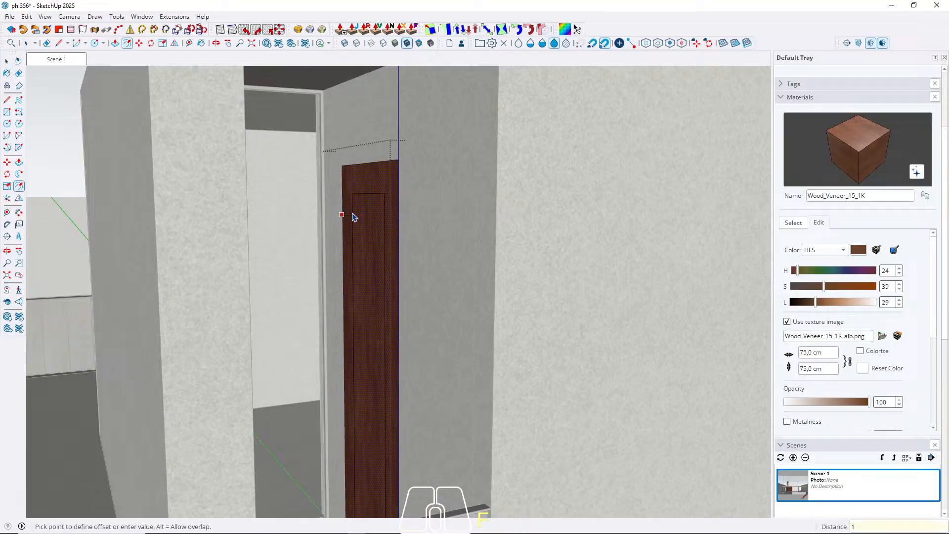
pyautogui.press('space')
# Step: Push the thin border of the balcony door panel in by 1 cm, leave its group and return to Scene 1
pyautogui.press('p')
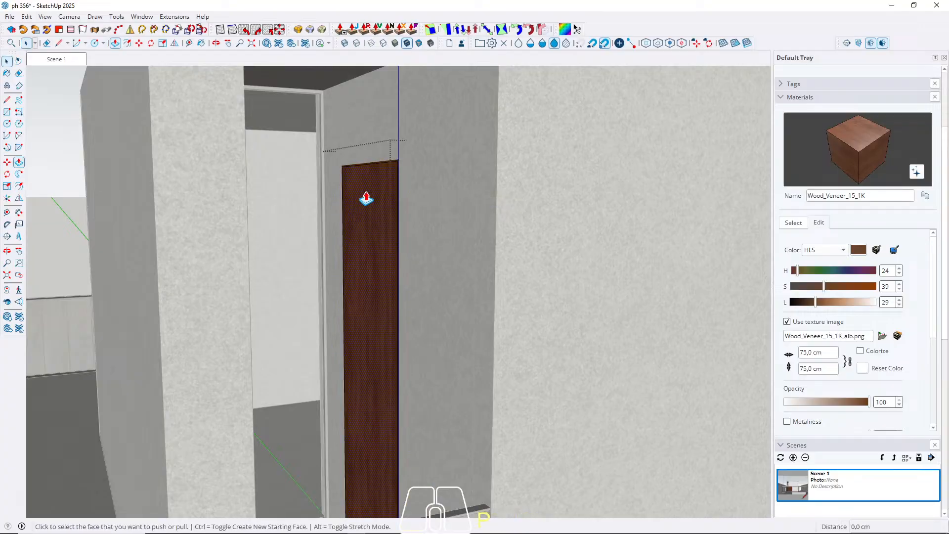
pyautogui.scroll(5, 365, 205)
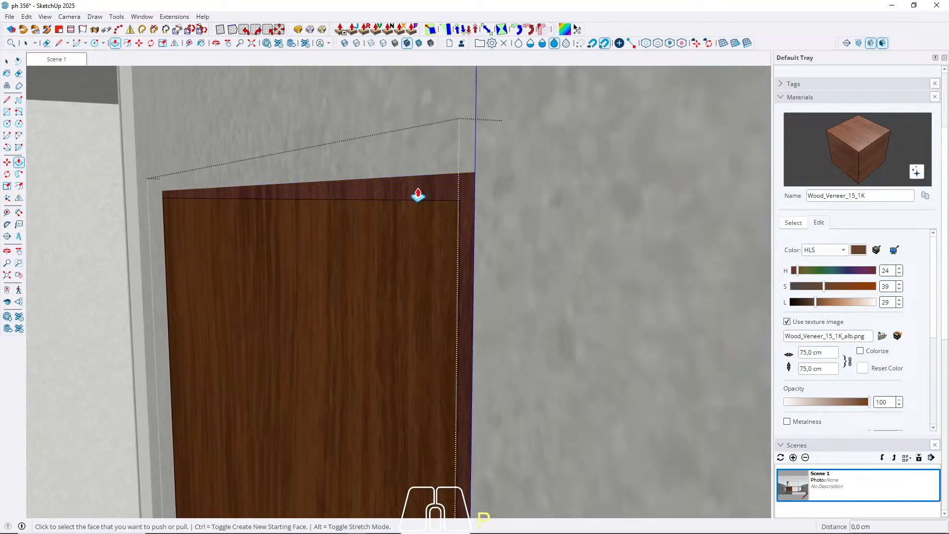
pyautogui.click(420, 194)
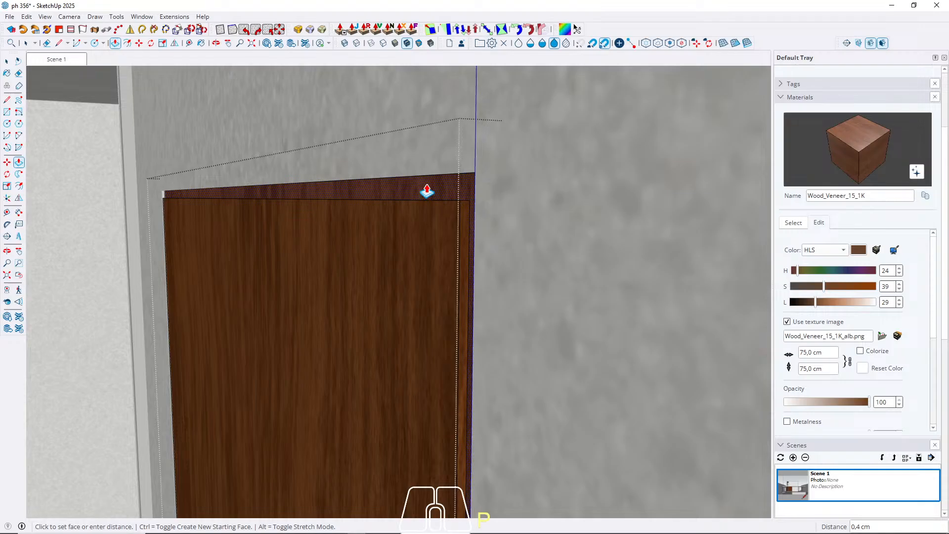
pyautogui.write('1')
pyautogui.press('Return')
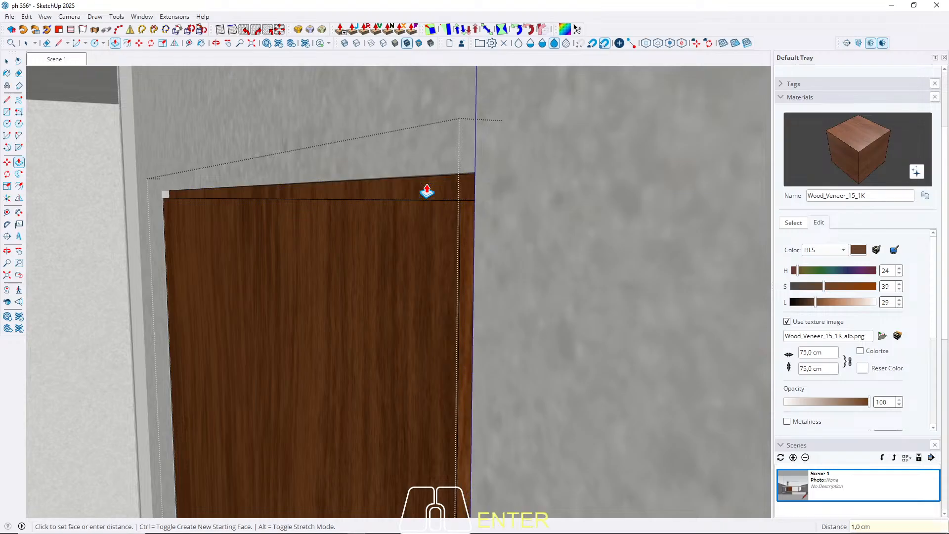
pyautogui.press('space')
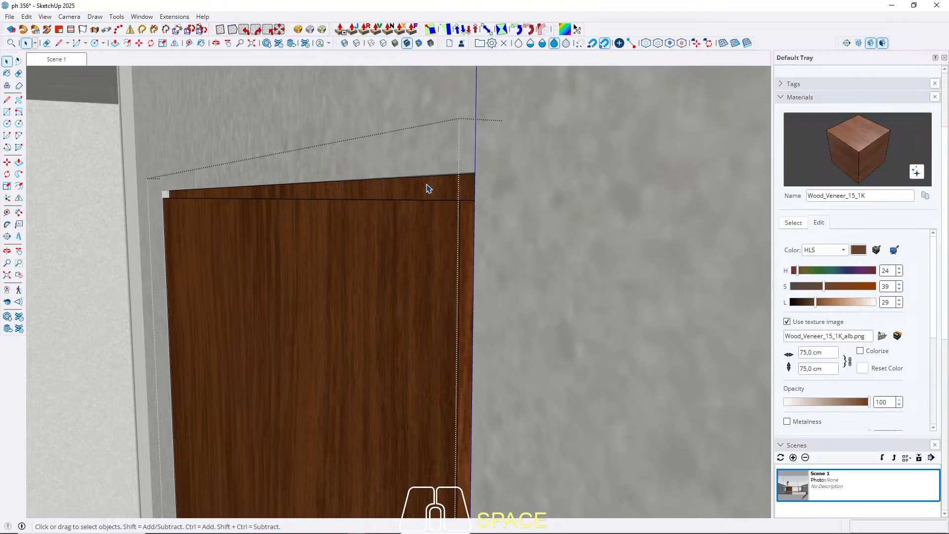
pyautogui.click(58, 60)
pyautogui.press('Escape')
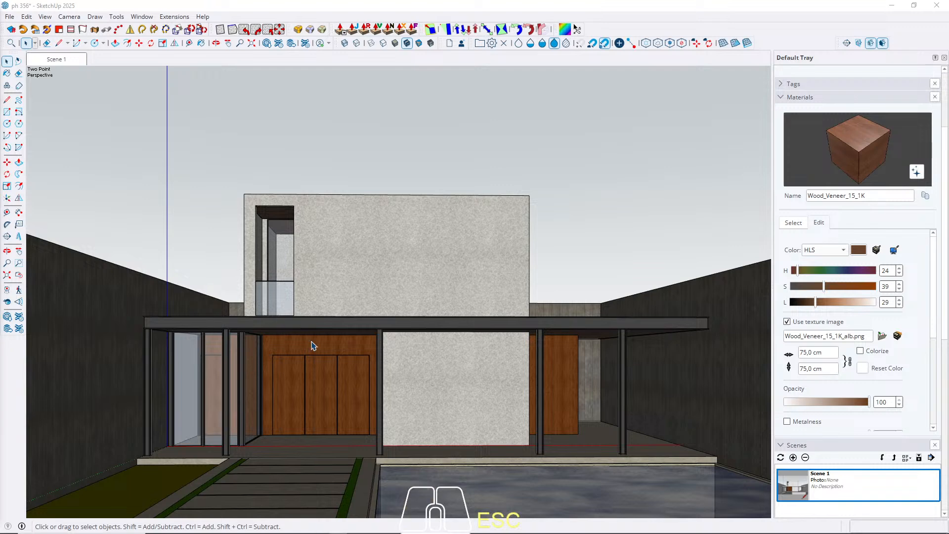
# Step: Sample Wood_Veneer_15_1K, set its saturation to 34 and lightness to 30, and return to Scene 1
pyautogui.moveTo(315, 346); pyautogui.dragTo(335, 333, button='middle')
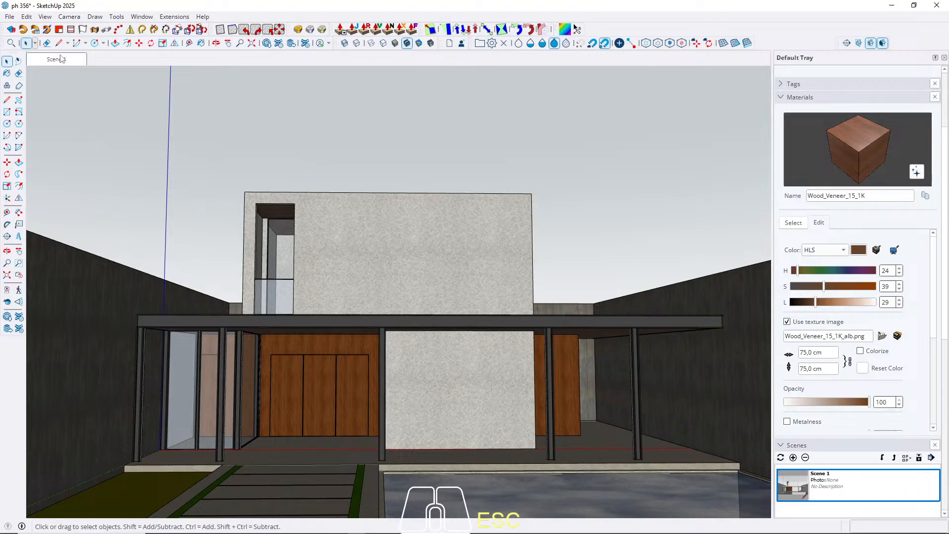
pyautogui.moveTo(357, 261); pyautogui.dragTo(364, 265, button='middle')
pyautogui.press('b')
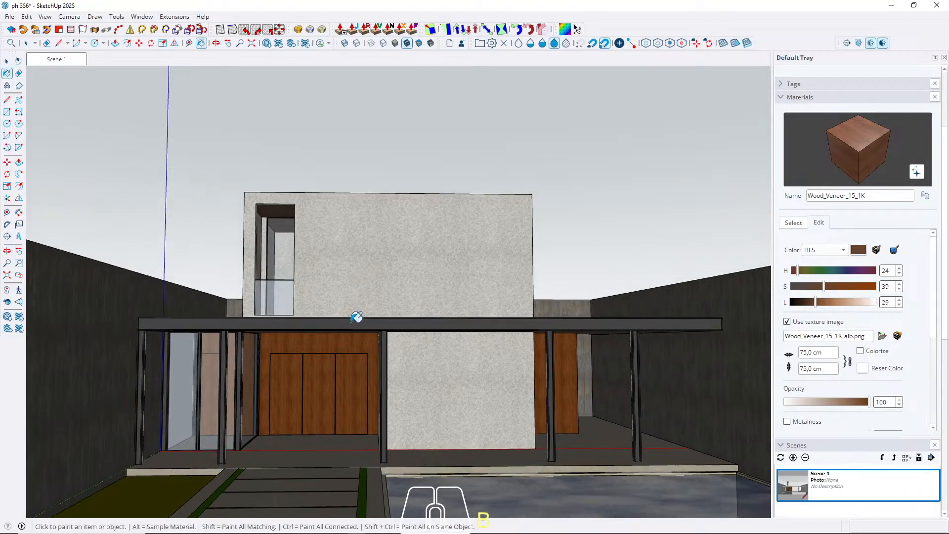
pyautogui.keyDown('alt'); pyautogui.click(314, 381); pyautogui.keyUp('alt')
pyautogui.click(822, 288)
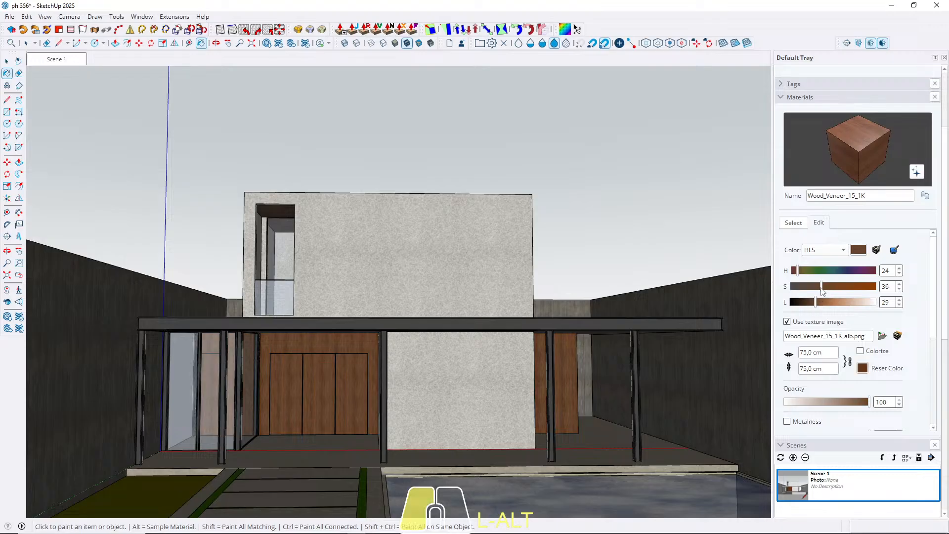
pyautogui.moveTo(821, 287); pyautogui.dragTo(820, 287)
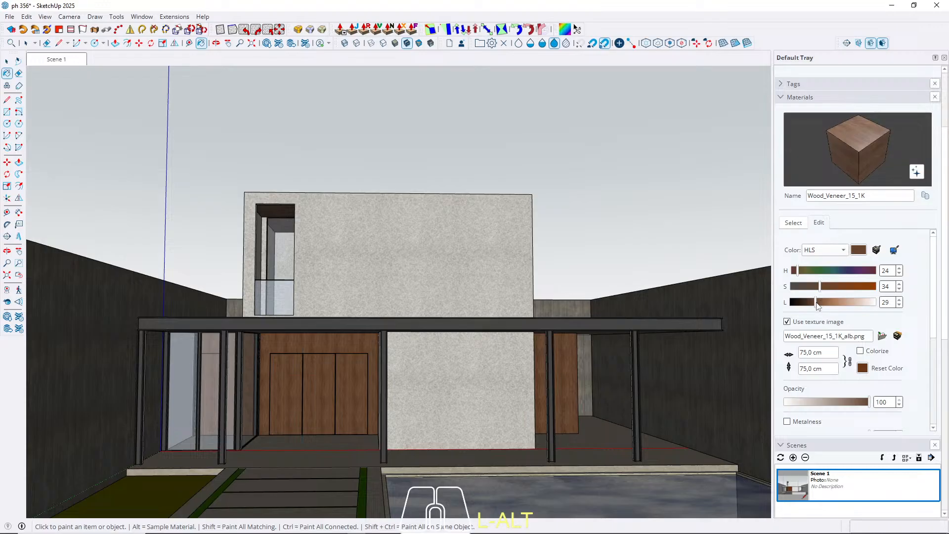
pyautogui.click(820, 304)
pyautogui.moveTo(819, 303); pyautogui.dragTo(816, 307)
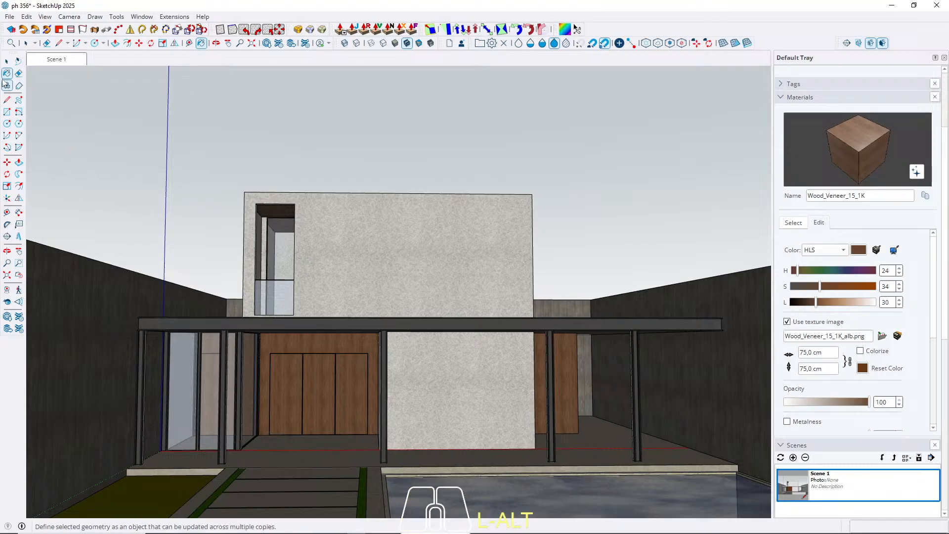
pyautogui.click(7, 60)
pyautogui.click(50, 61)
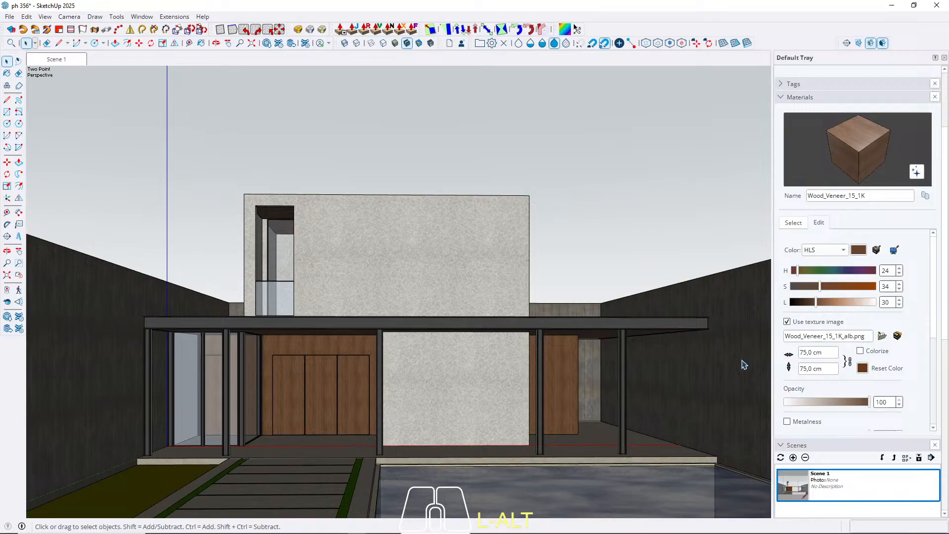
# Step: Try texture widths of 150 cm and 300 cm for Wood_Veneer_15_1K
pyautogui.click(825, 355)
pyautogui.doubleClick(826, 355)
pyautogui.write('150')
pyautogui.press('Return')
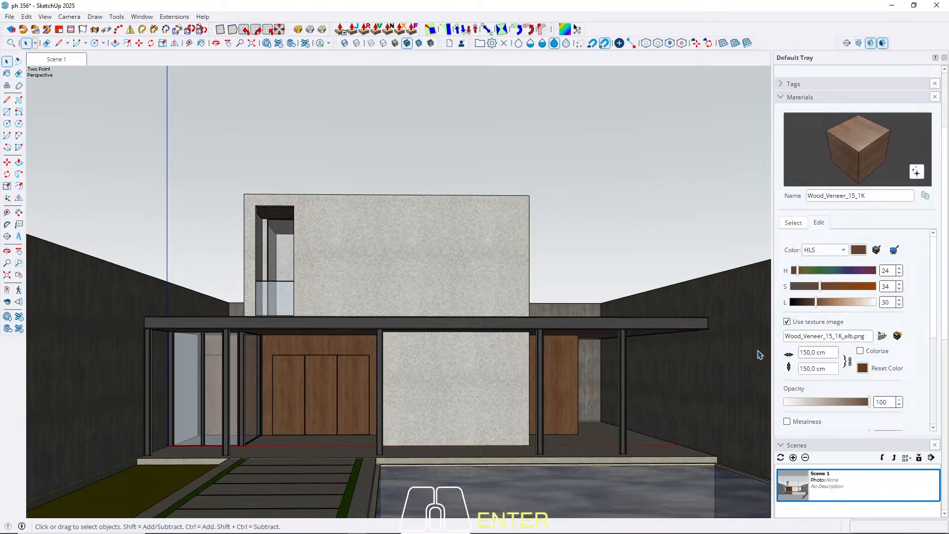
pyautogui.doubleClick(828, 354)
pyautogui.write('300')
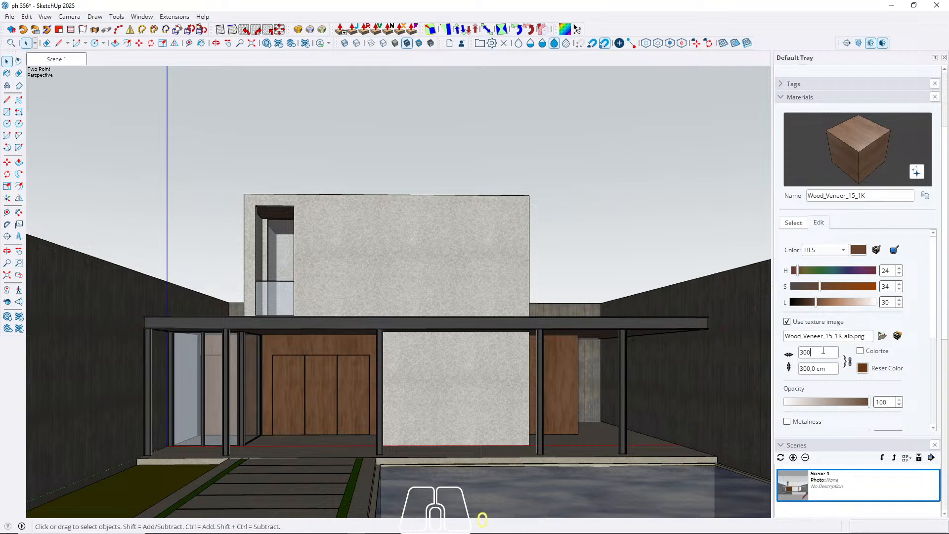
# Step: Set the texture width of Wood_Veneer_15_1K to 100 cm
pyautogui.moveTo(824, 351); pyautogui.dragTo(754, 355)
pyautogui.write('100')
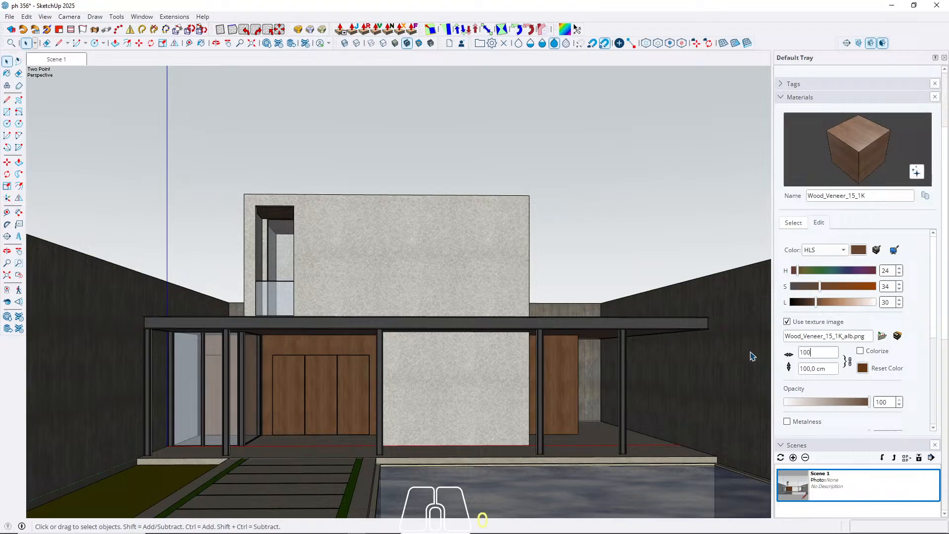
pyautogui.press('Return')
# Step: Save the house model under its existing file name
pyautogui.click(12, 18)
pyautogui.click(30, 79)
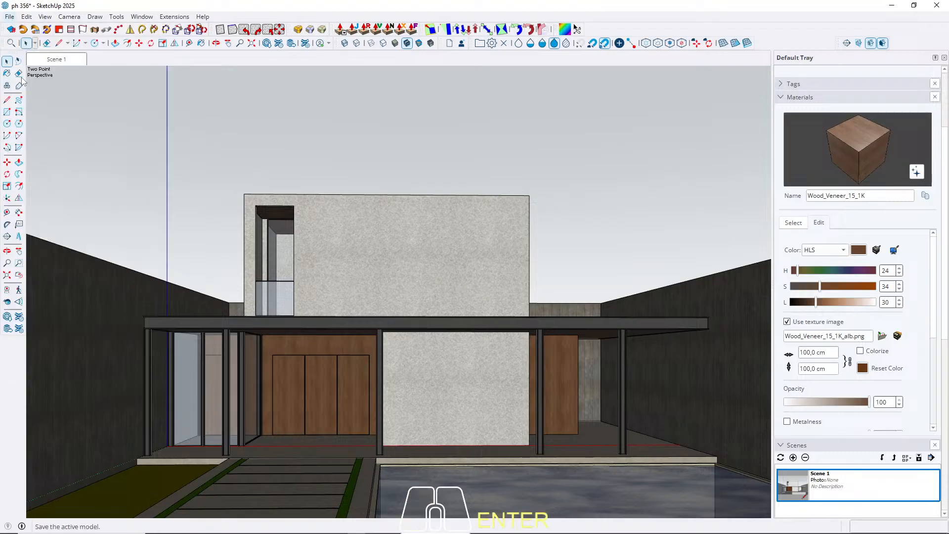
pyautogui.click(503, 347)
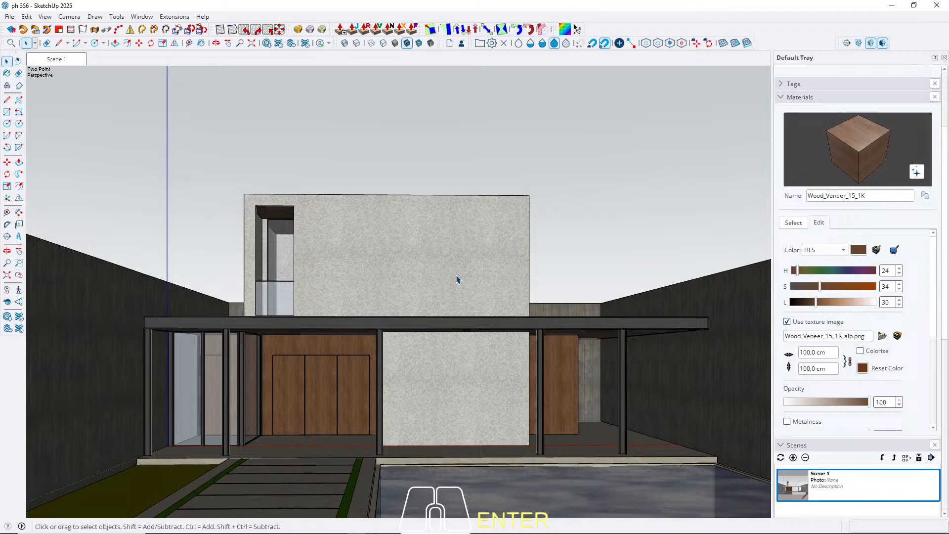
pyautogui.moveTo(457, 280); pyautogui.dragTo(415, 271, button='middle')
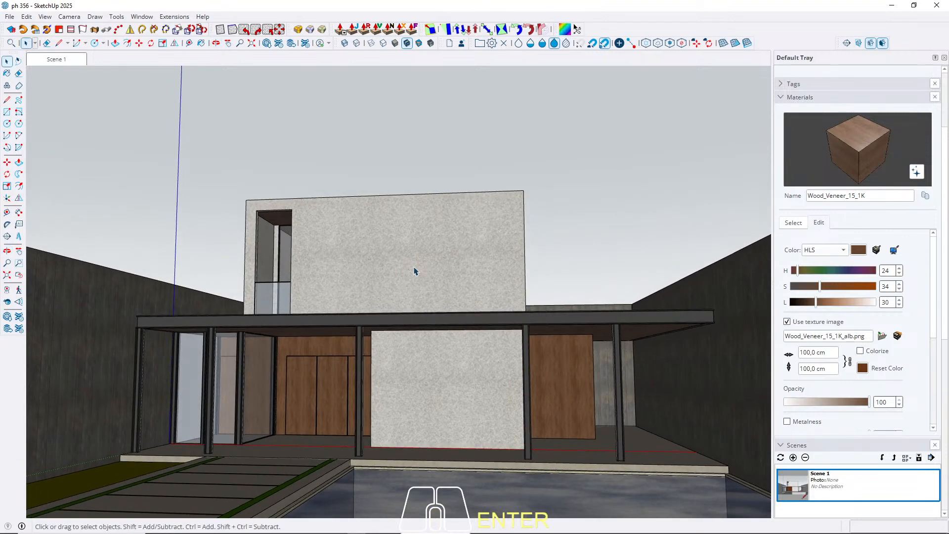